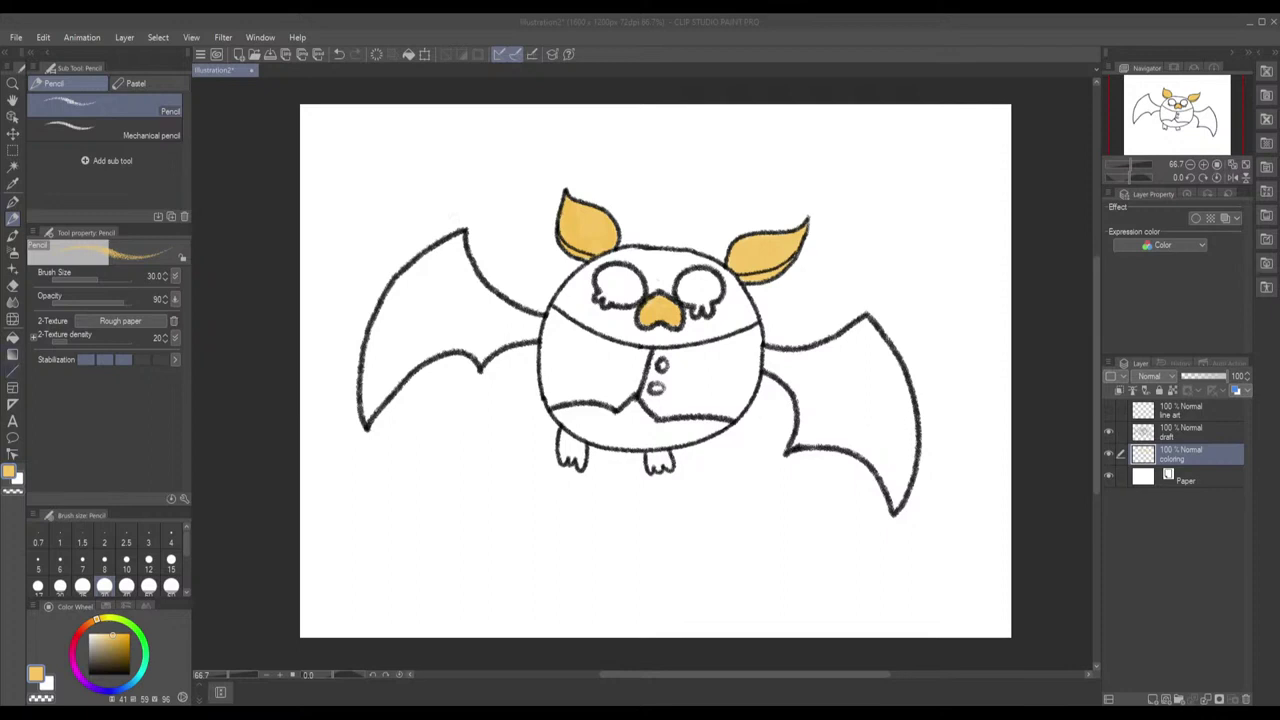
# Step: Fill the blank background of the coloring layer with dark grey
pyautogui.press('c')
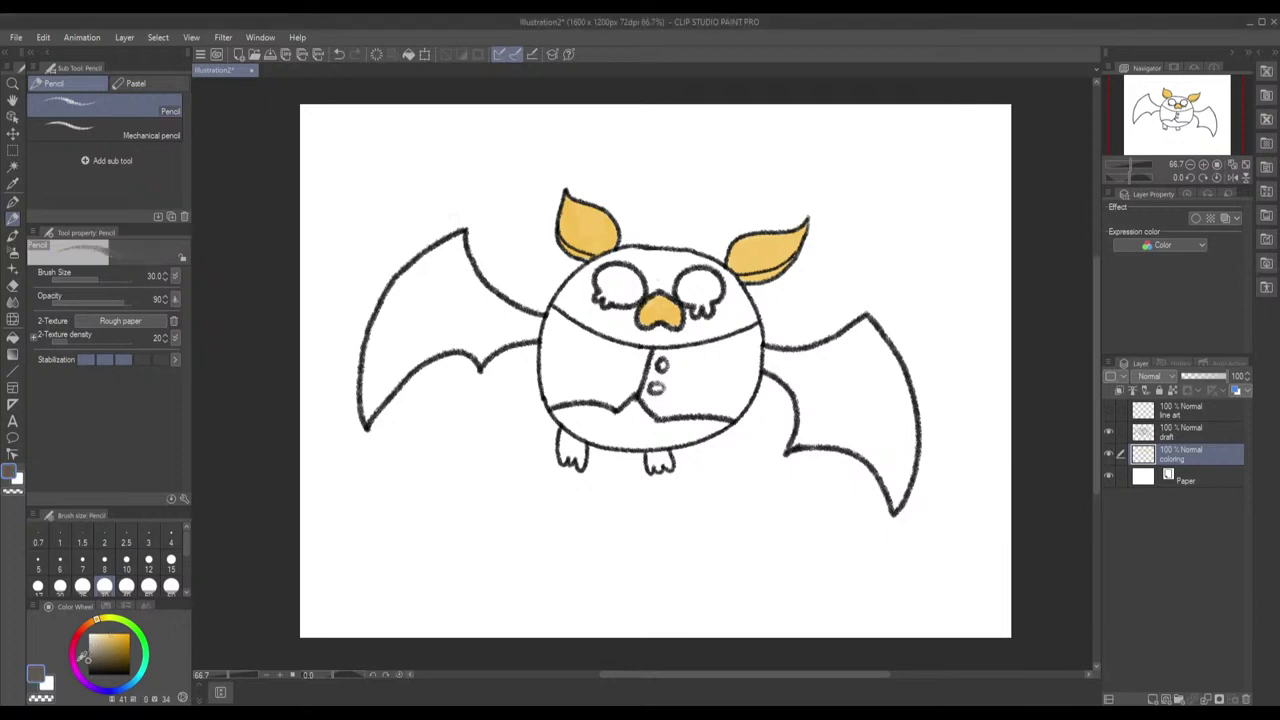
pyautogui.click(86, 662)
pyautogui.click(13, 338)
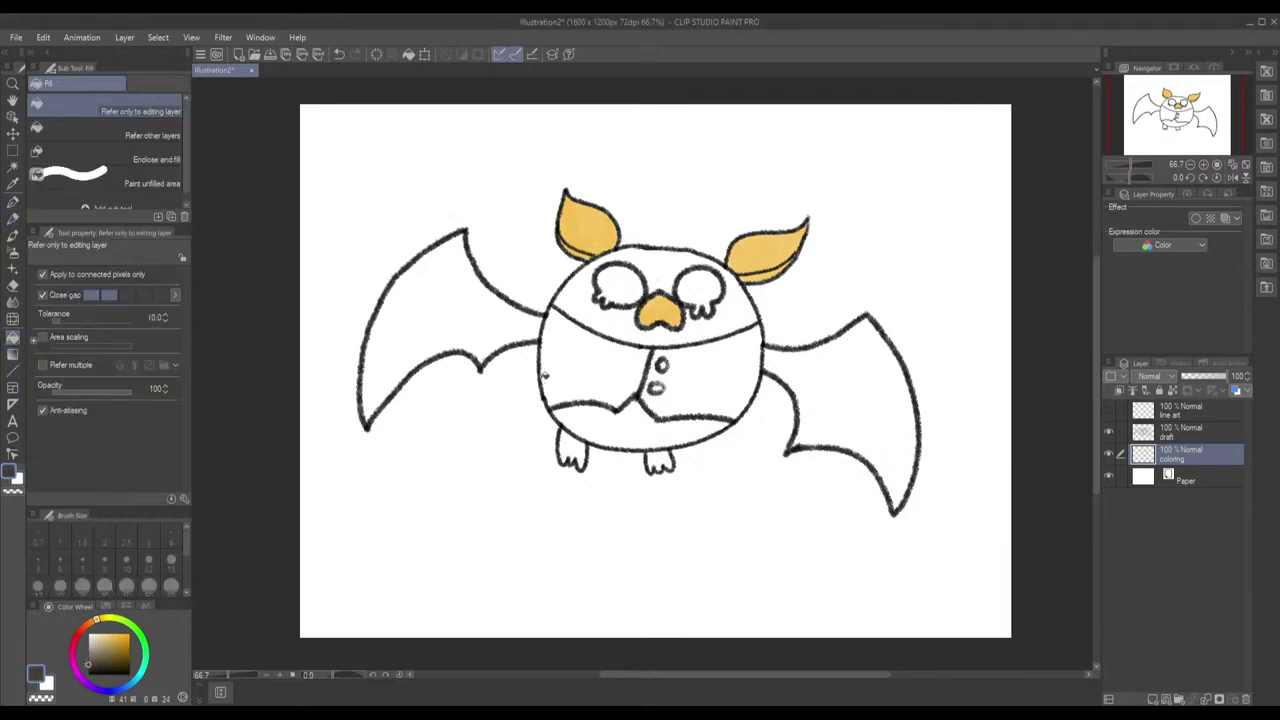
pyautogui.click(718, 380)
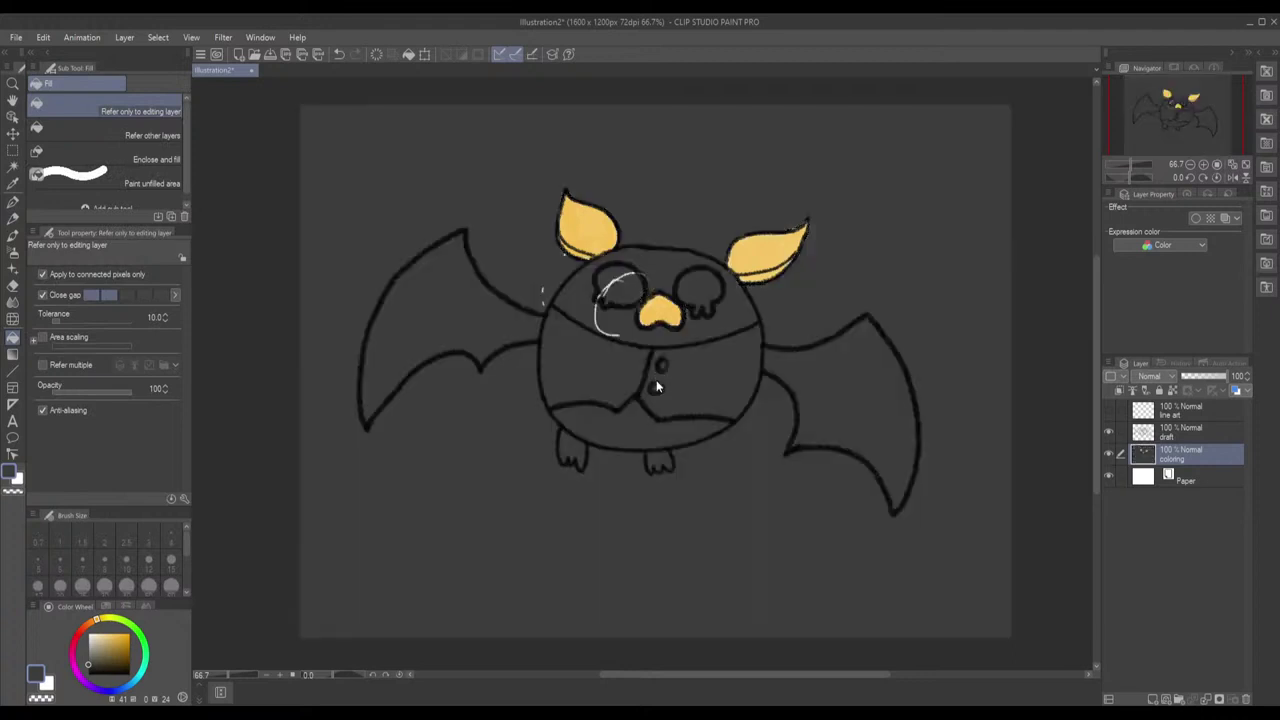
pyautogui.hotkey('ctrl', 'z')
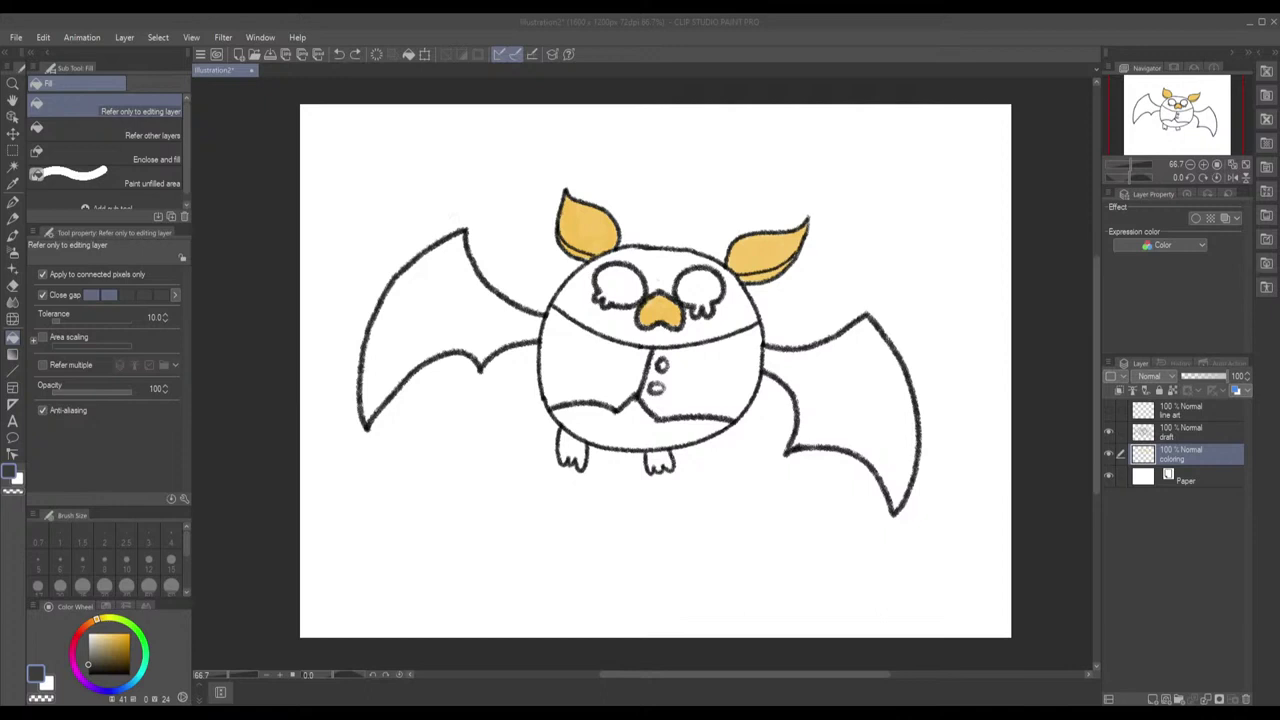
pyautogui.click(651, 520)
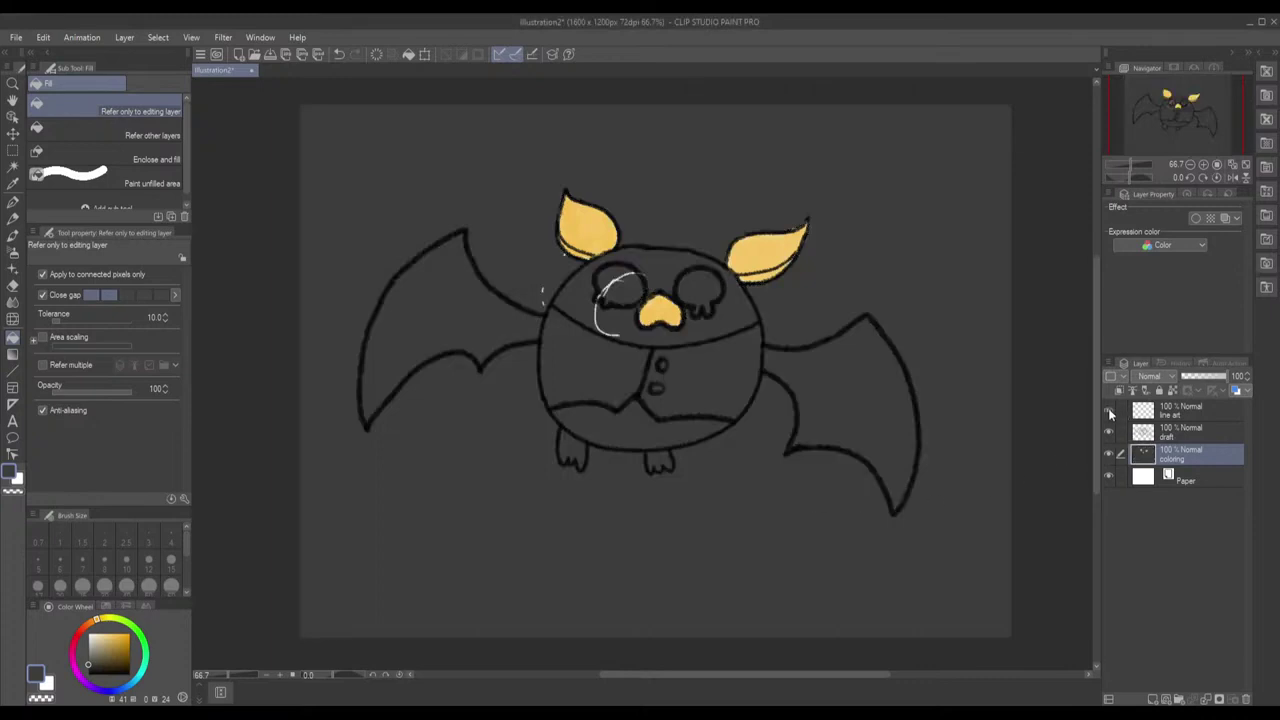
# Step: Check the draft layer's content, then erase its stray white marks around the bat's left eye and head with the Hard eraser
pyautogui.click(1110, 434)
pyautogui.click(1111, 435)
pyautogui.click(1196, 438)
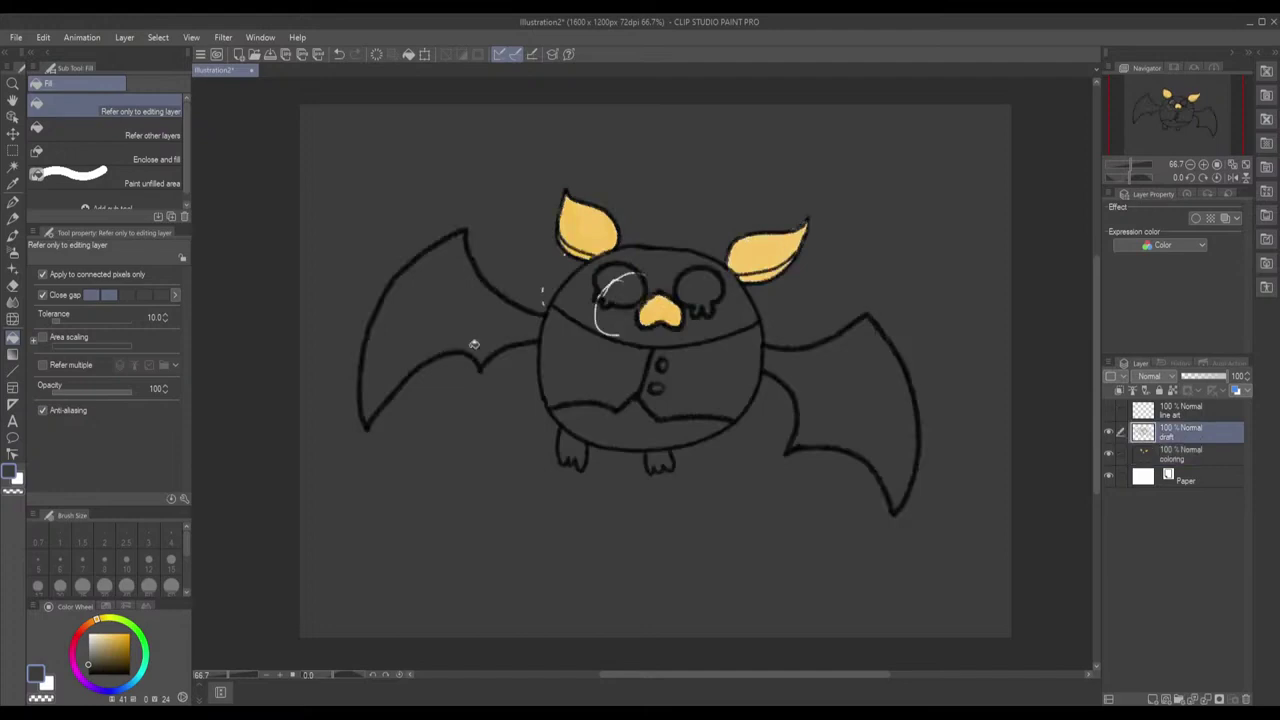
pyautogui.click(1110, 432)
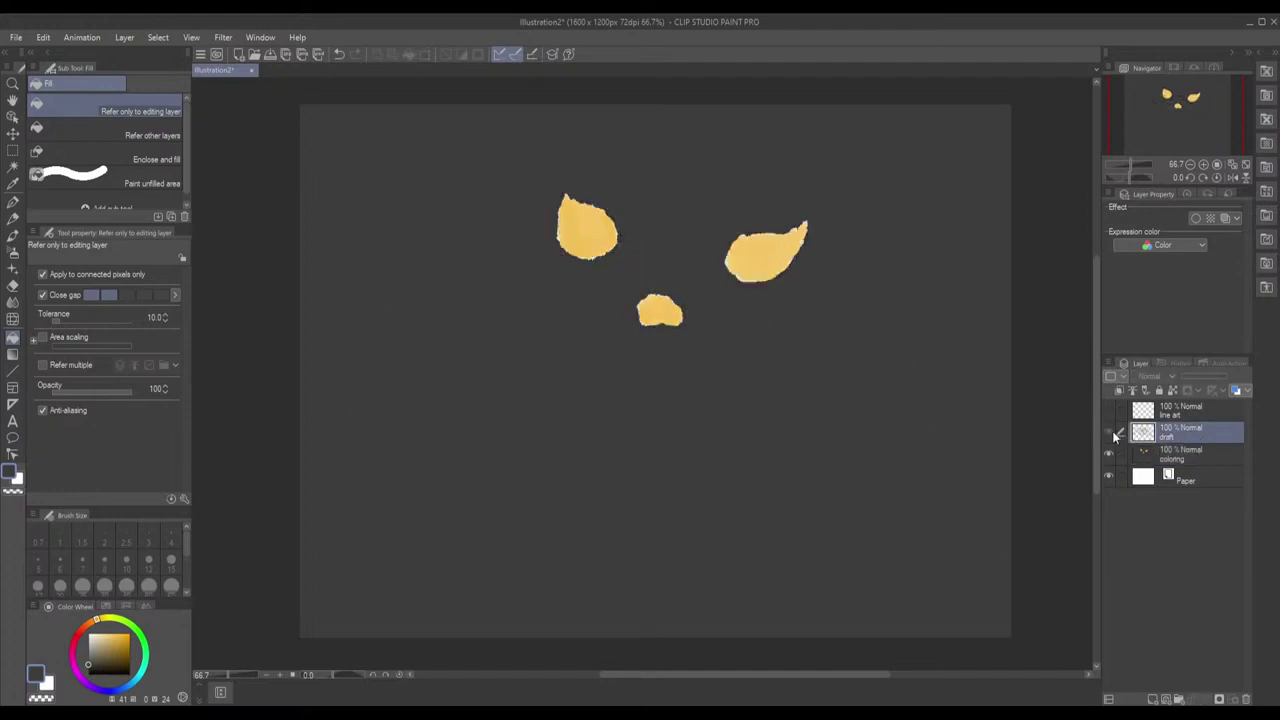
pyautogui.click(1110, 432)
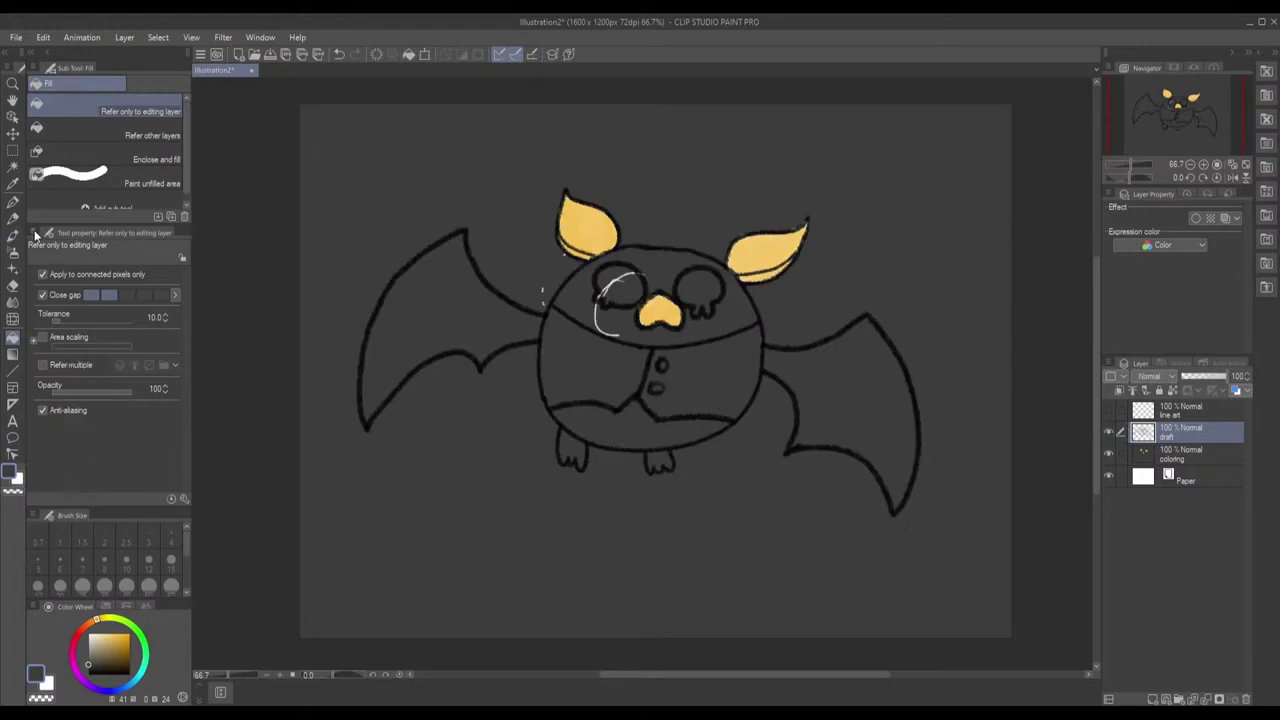
pyautogui.click(13, 285)
pyautogui.moveTo(598, 314)
pyautogui.mouseDown()
pyautogui.moveTo(627, 336)
pyautogui.moveTo(591, 307)
pyautogui.moveTo(631, 277)
pyautogui.mouseUp()
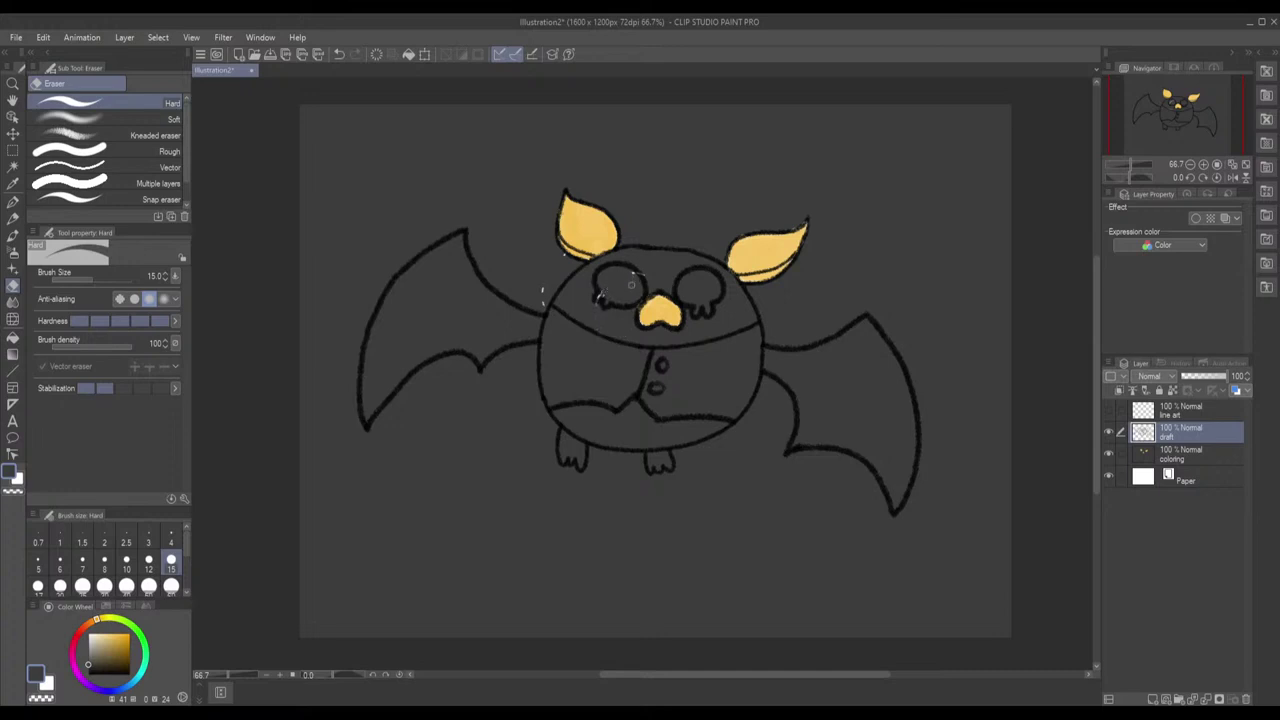
pyautogui.moveTo(545, 257)
pyautogui.mouseDown()
pyautogui.moveTo(542, 294)
pyautogui.moveTo(568, 296)
pyautogui.mouseUp()
# Step: Examine what the draft and coloring layers each contain by hiding and showing them one at a time
pyautogui.click(1214, 456)
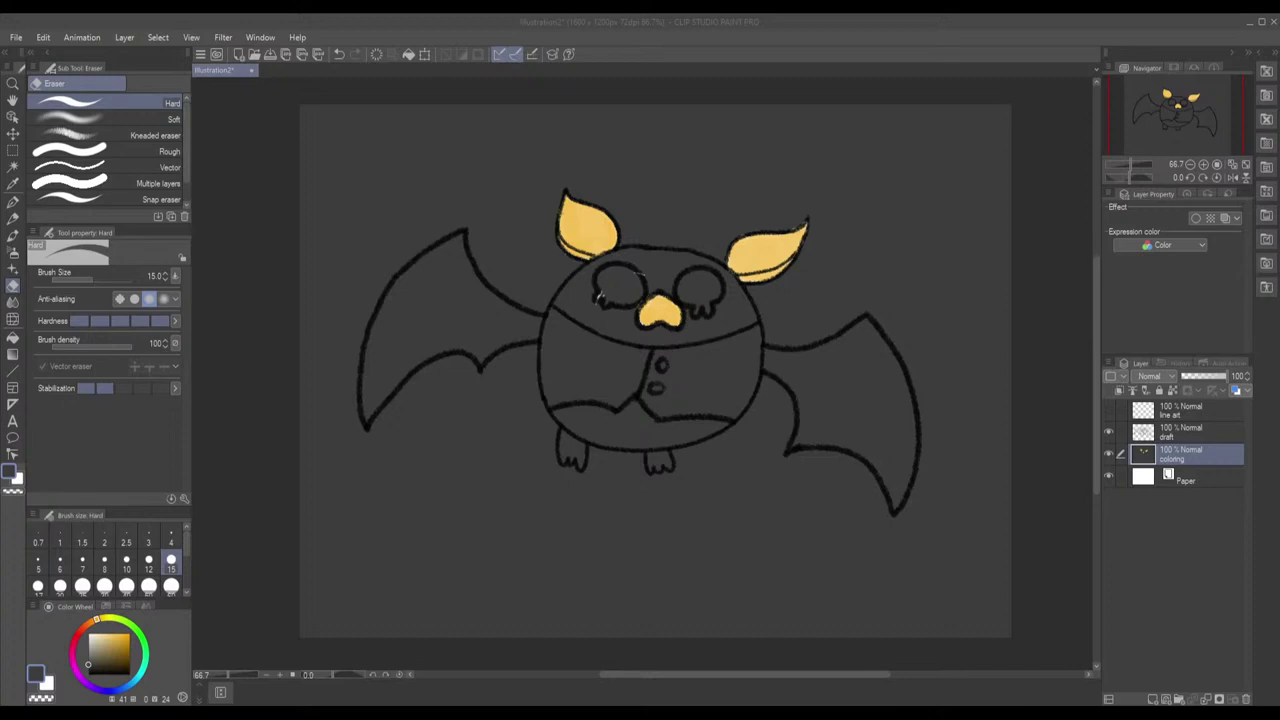
pyautogui.click(1108, 431)
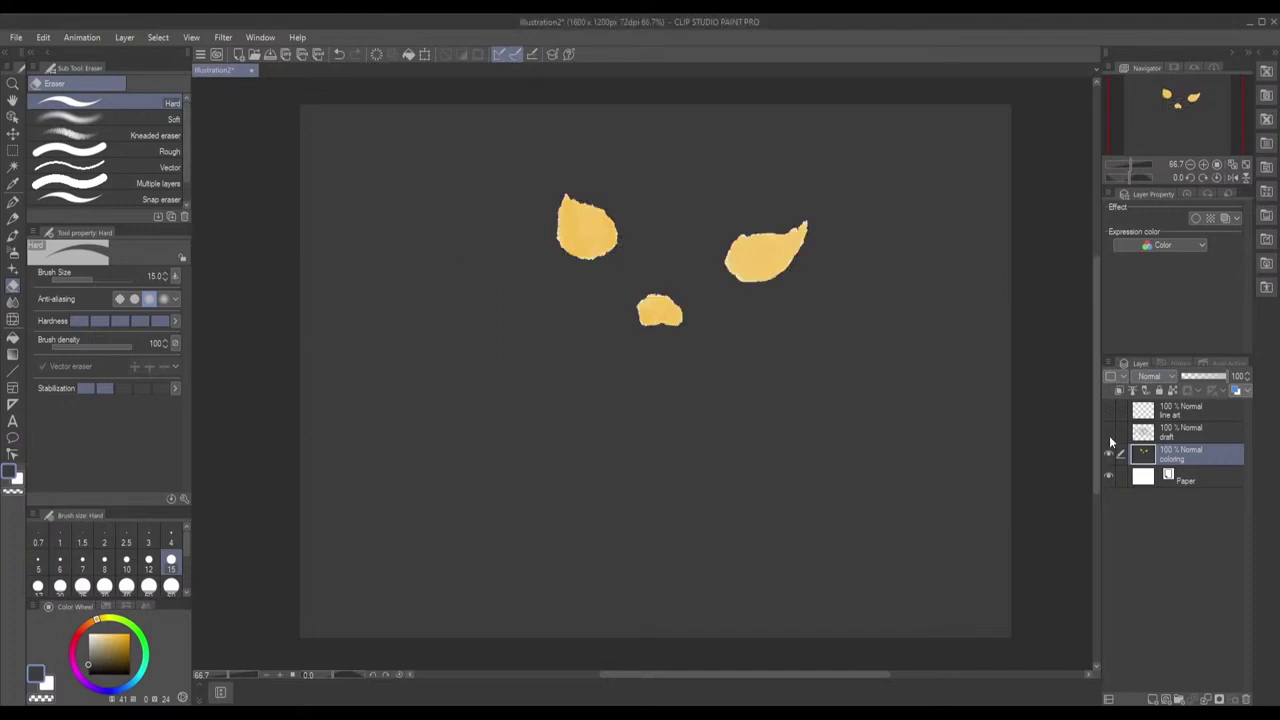
pyautogui.click(1109, 431)
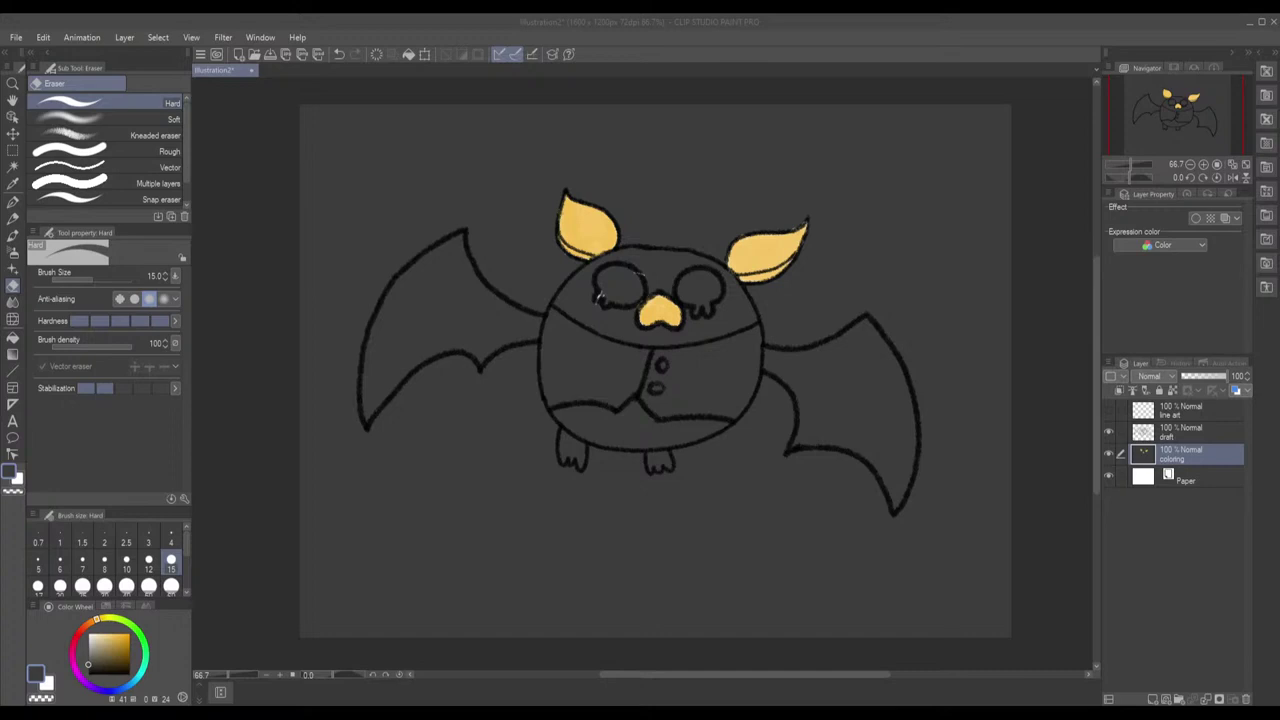
pyautogui.hotkey('alt', 'Tab')
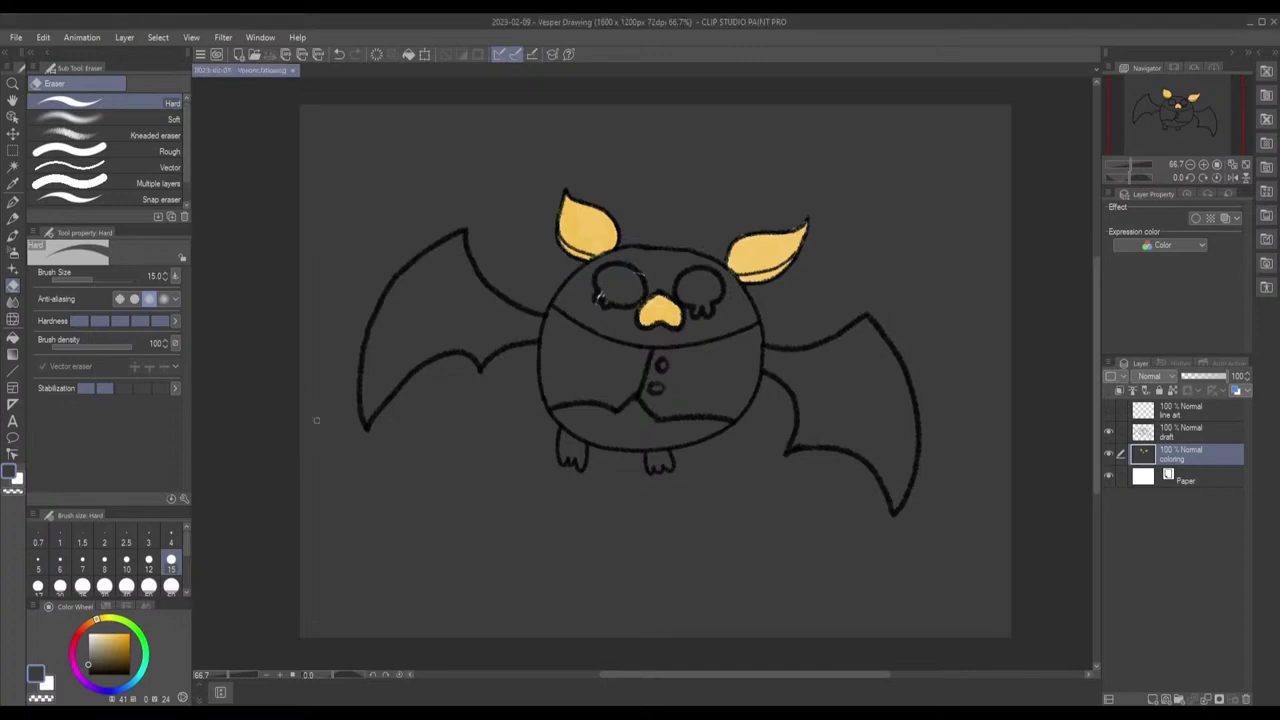
pyautogui.click(1109, 413)
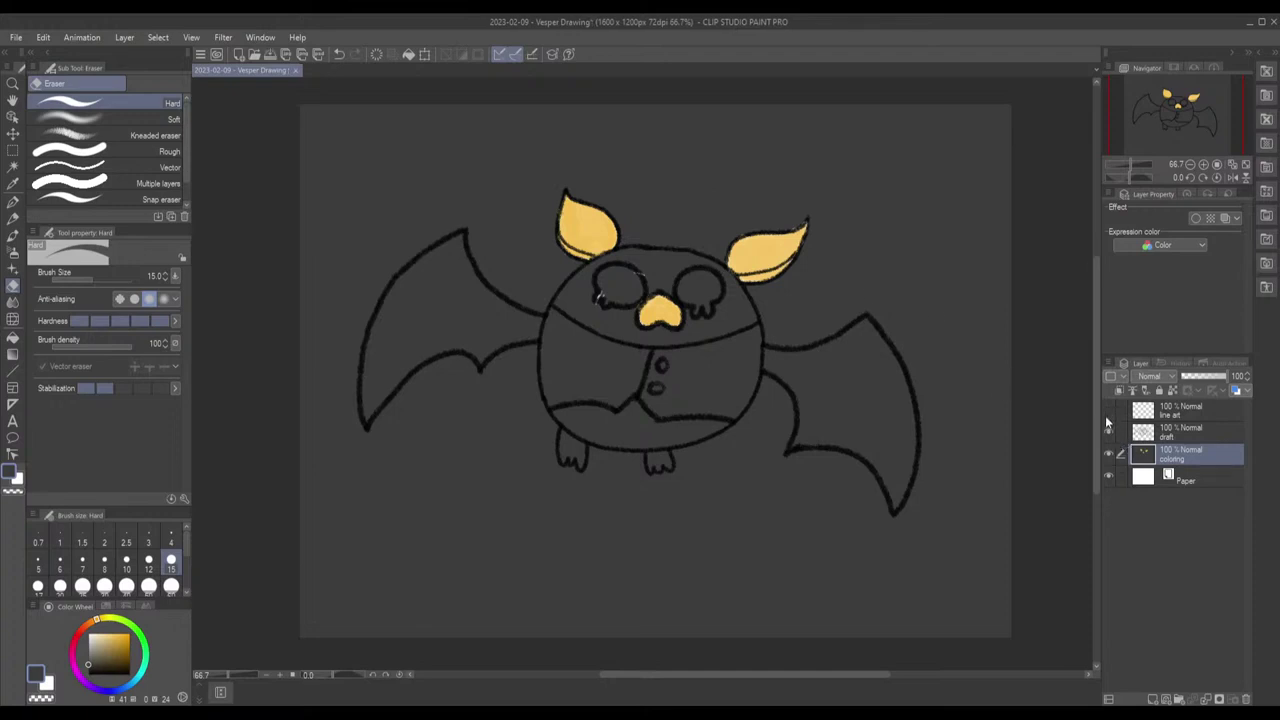
pyautogui.click(1107, 431)
pyautogui.click(1107, 431)
pyautogui.click(1106, 451)
pyautogui.click(1106, 451)
pyautogui.click(1108, 452)
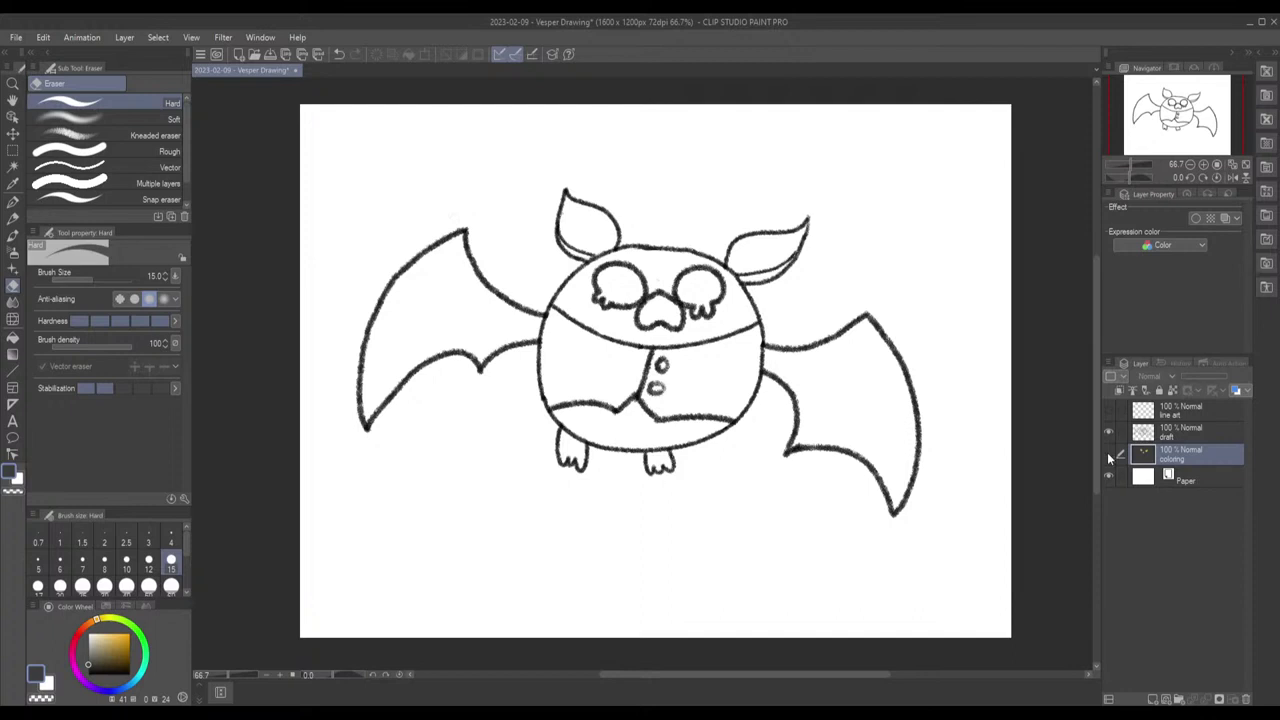
pyautogui.click(1107, 452)
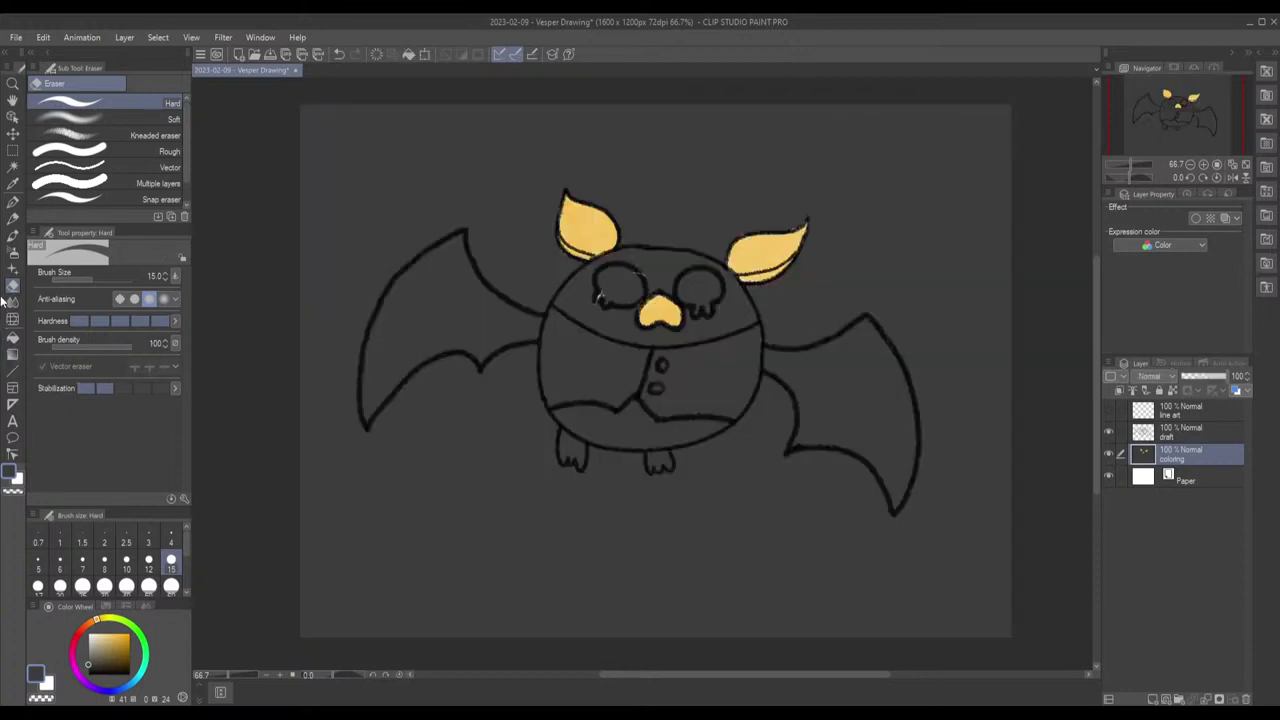
# Step: Try to cover the white marks on the left eye's outline in the draft layer with a black pencil at sizes 7 and 1
pyautogui.click(1195, 432)
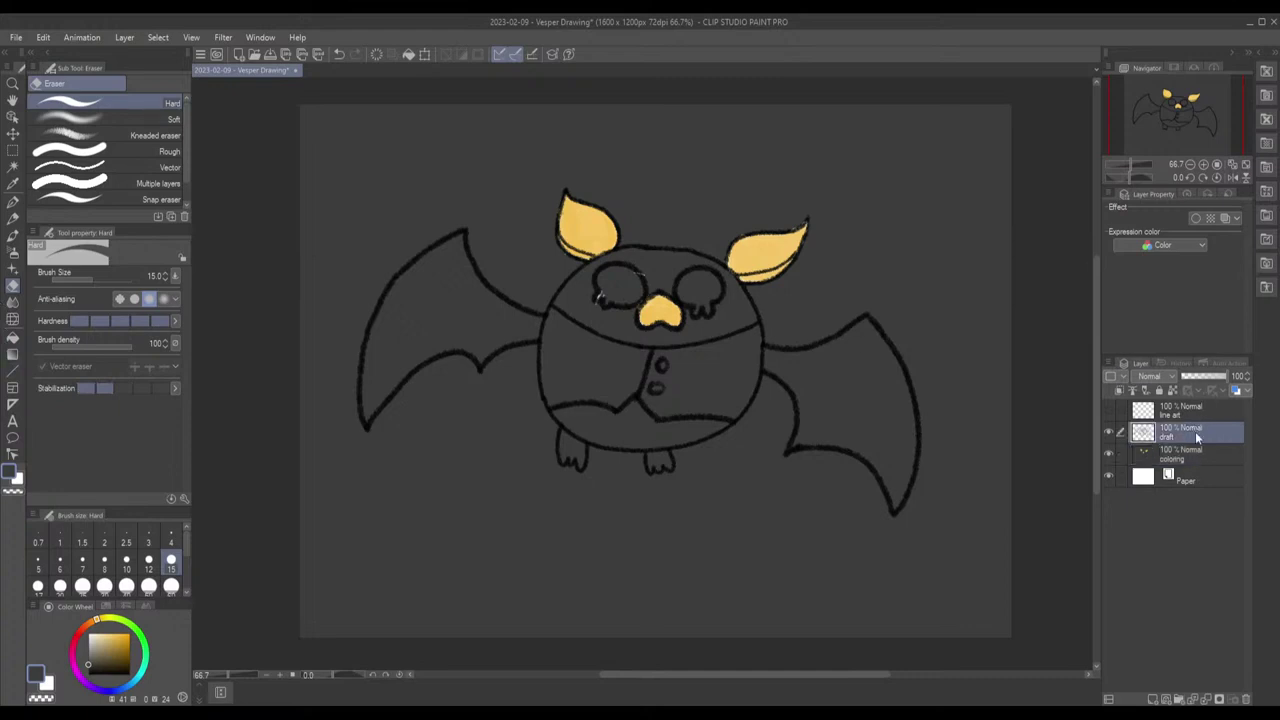
pyautogui.click(1108, 432)
pyautogui.click(1108, 432)
pyautogui.click(13, 216)
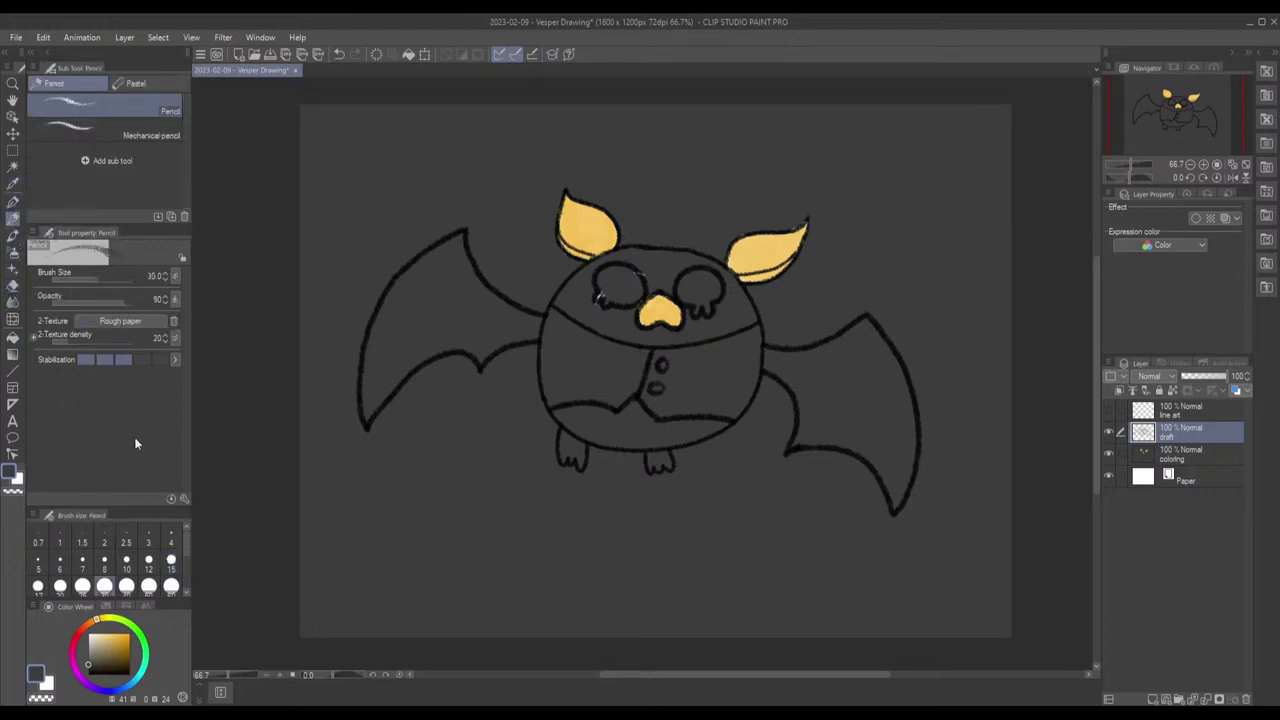
pyautogui.click(89, 675)
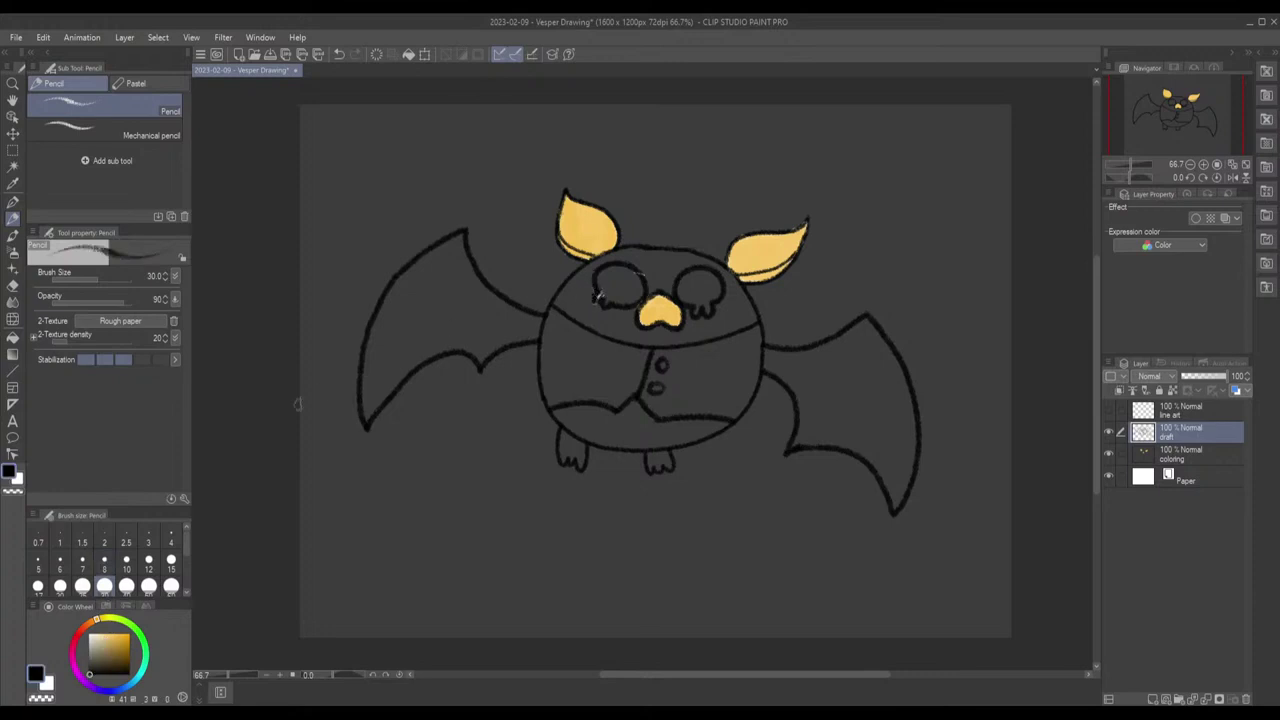
pyautogui.click(83, 561)
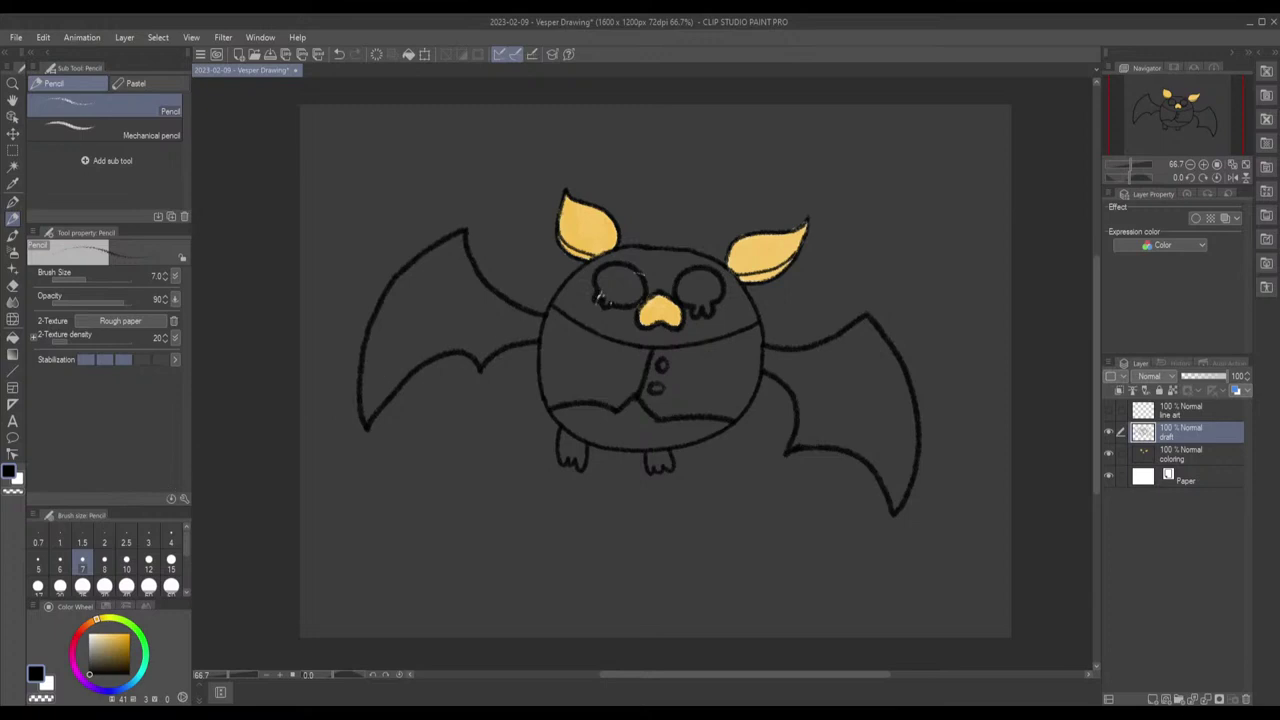
pyautogui.scroll(6, 598, 297)
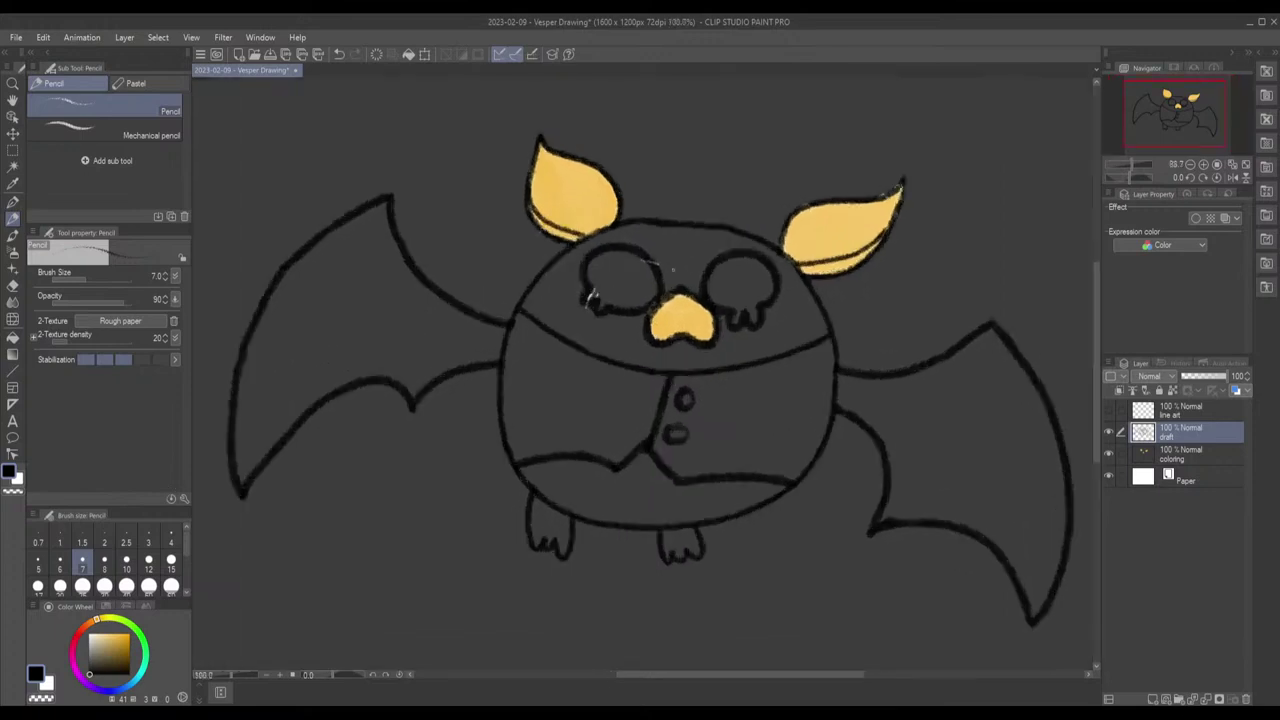
pyautogui.scroll(4, 589, 283)
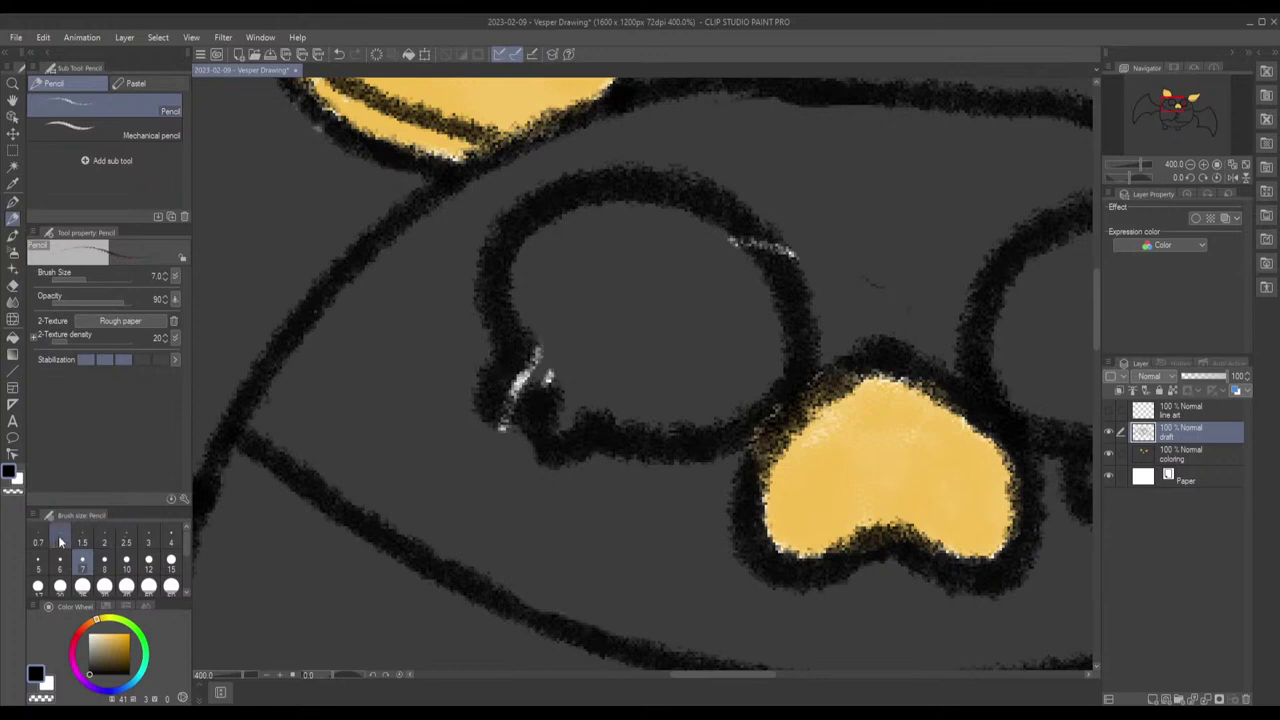
pyautogui.click(66, 540)
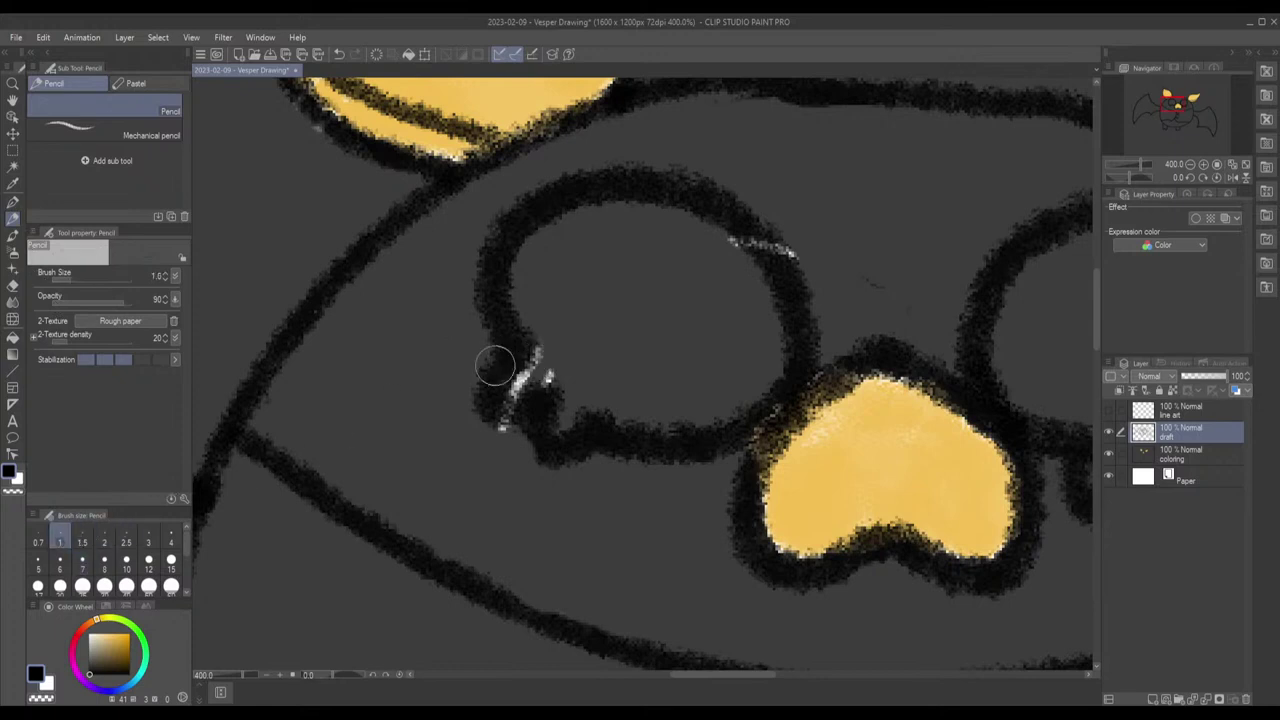
pyautogui.click(523, 378)
# Step: Erase the white specks beside the left eye at size 1 and paint over the mark on its upper outline with a size 30 black pencil
pyautogui.click(12, 285)
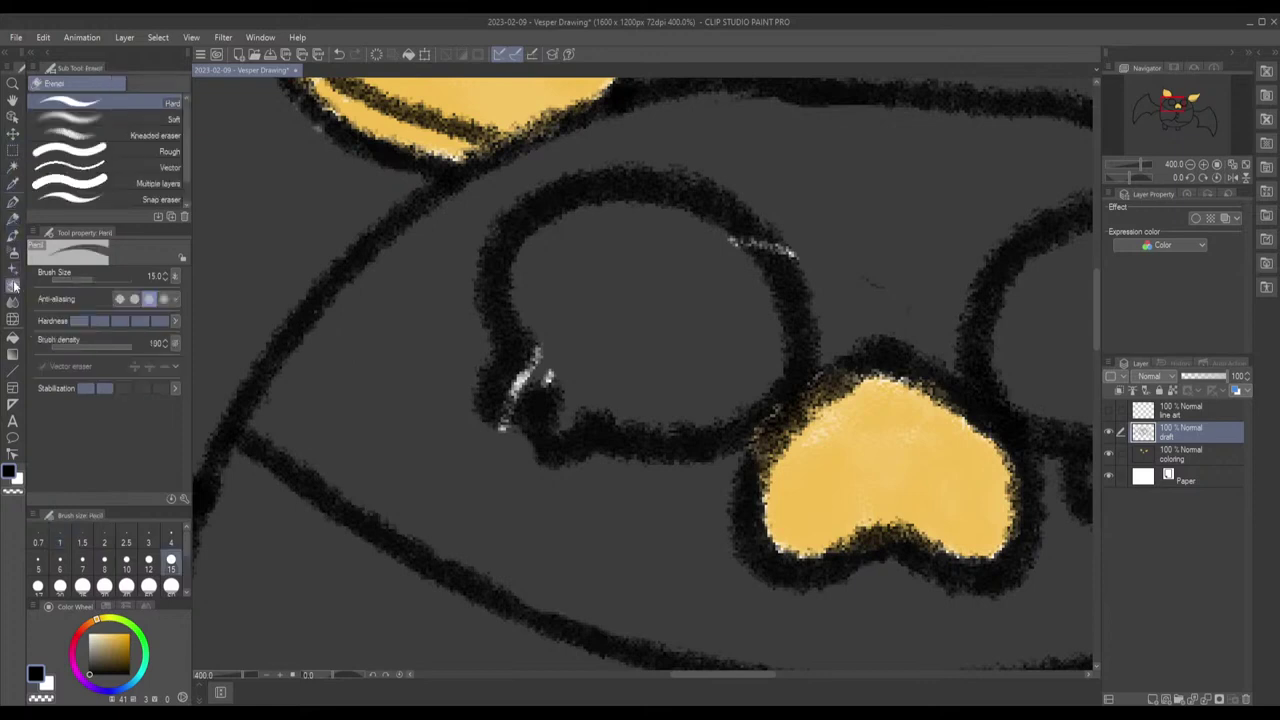
pyautogui.click(61, 541)
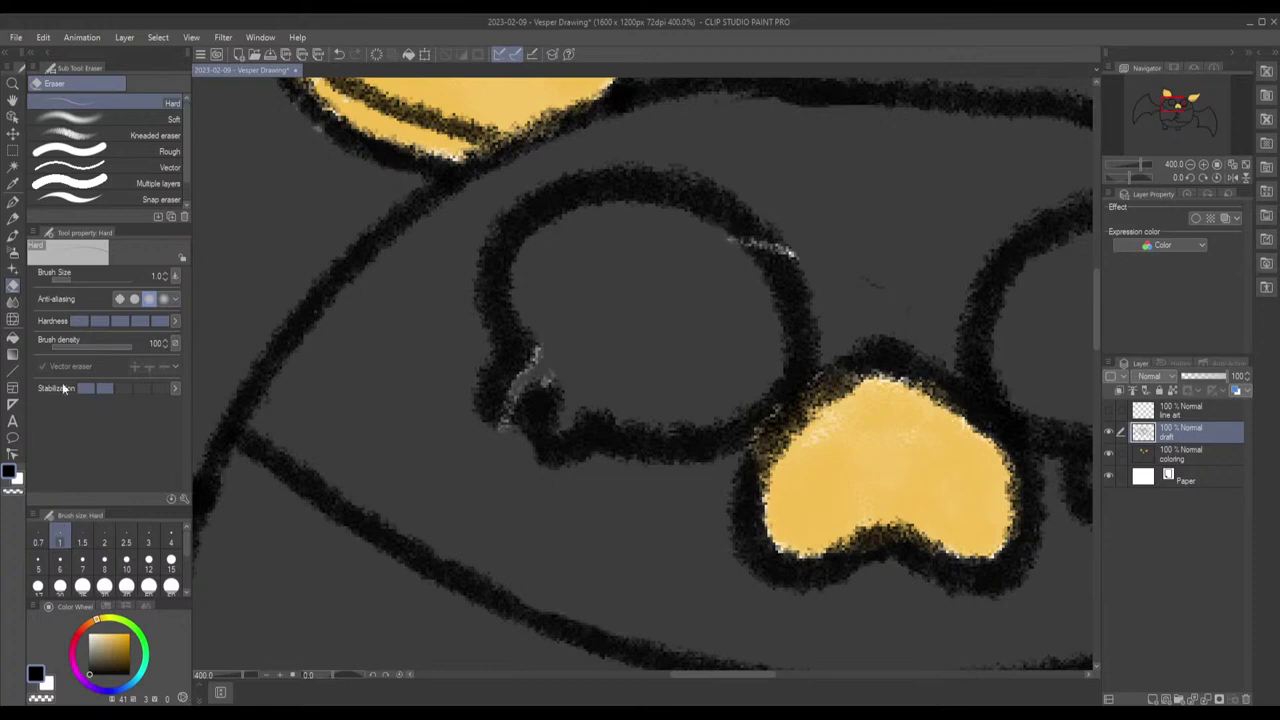
pyautogui.click(13, 219)
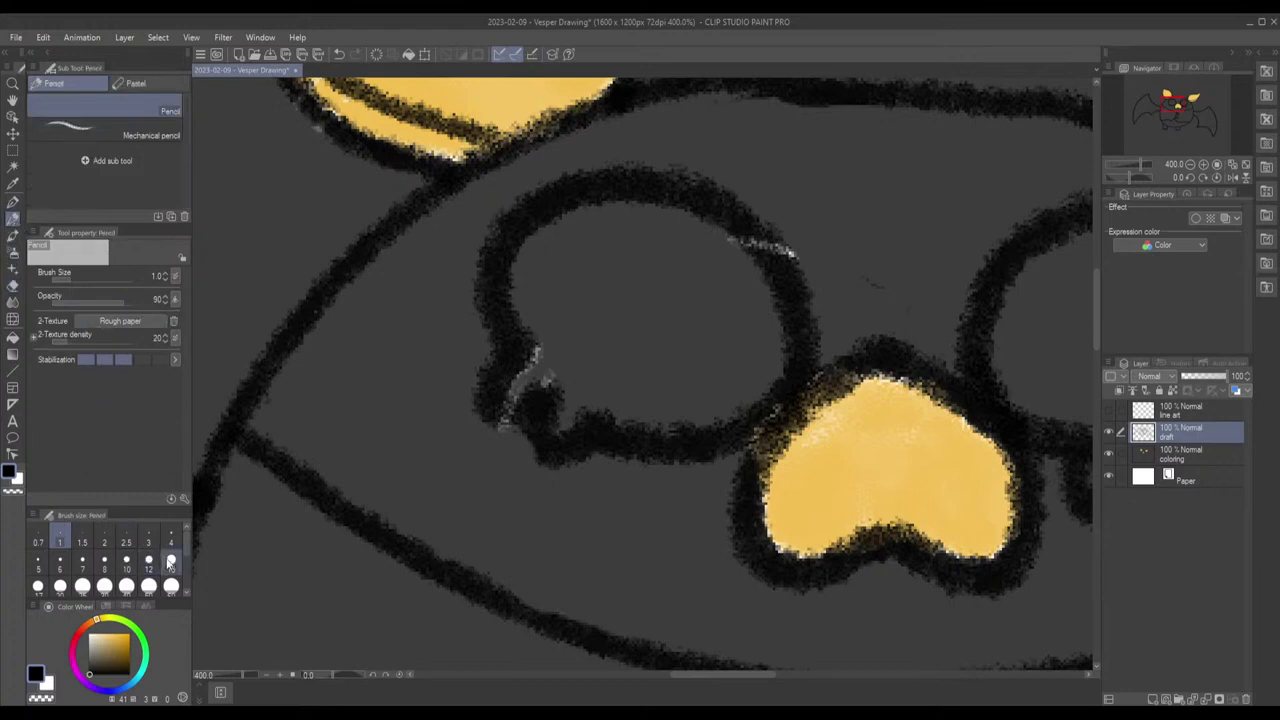
pyautogui.click(104, 586)
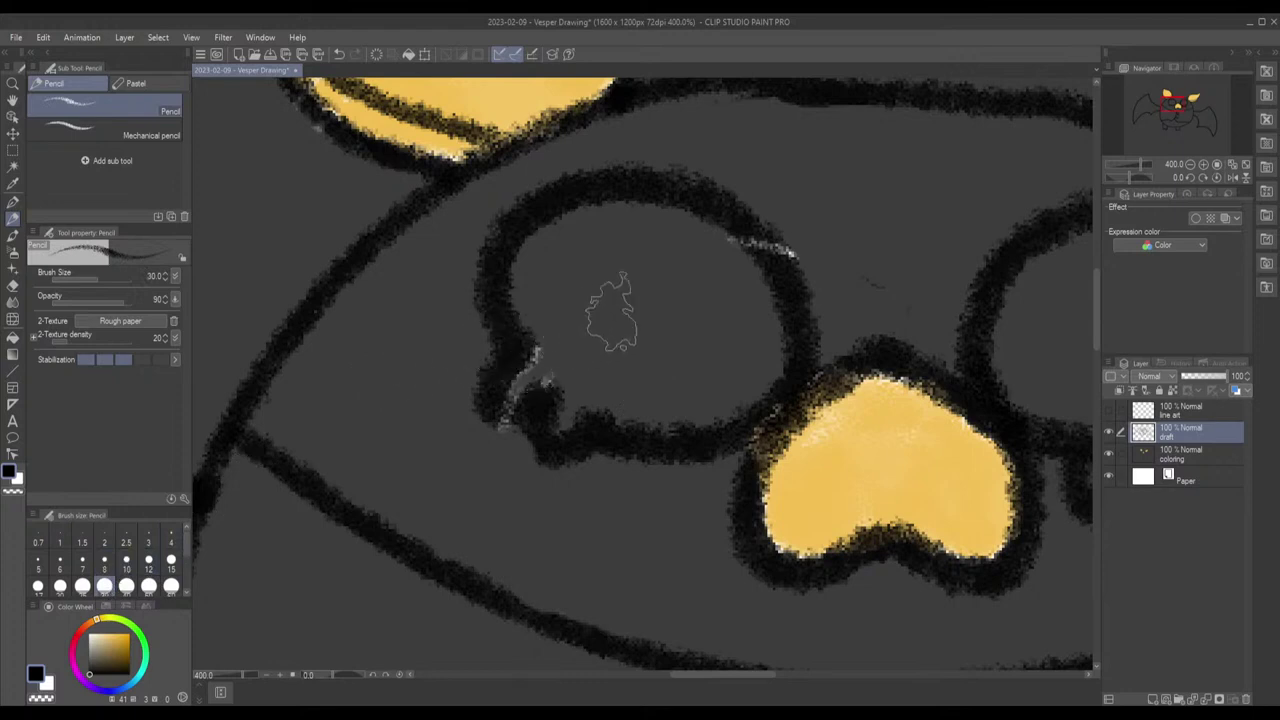
pyautogui.moveTo(752, 240)
pyautogui.mouseDown()
pyautogui.moveTo(757, 228)
pyautogui.moveTo(775, 245)
pyautogui.moveTo(757, 223)
pyautogui.moveTo(773, 246)
pyautogui.moveTo(740, 232)
pyautogui.mouseUp()
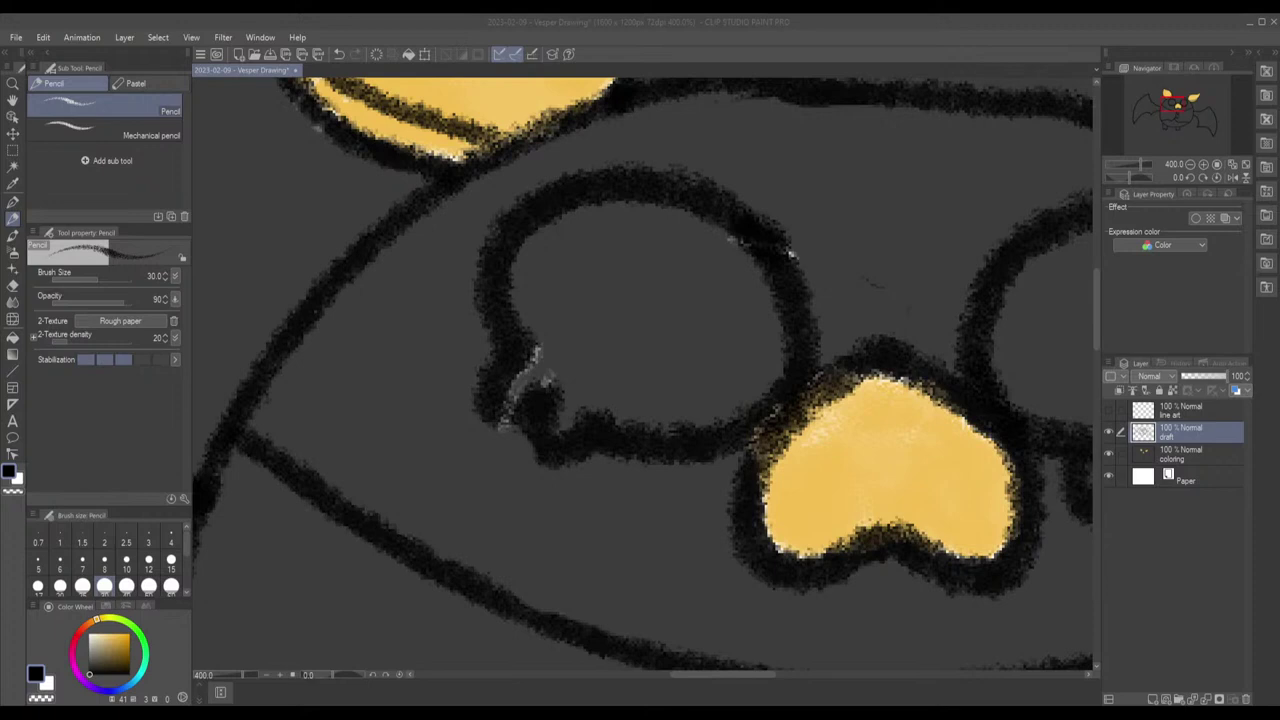
# Step: Undo the eye retouching and the dark grey fill on the coloring layer
pyautogui.click(1190, 453)
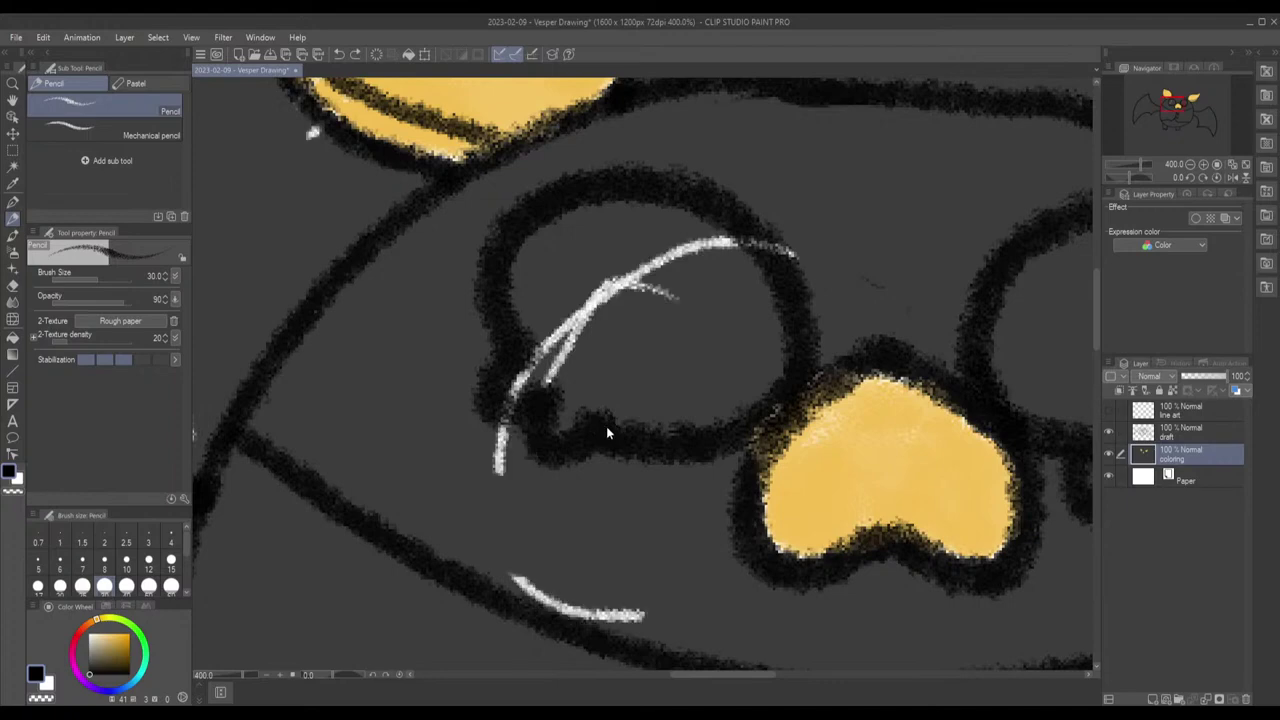
pyautogui.press('Delete')
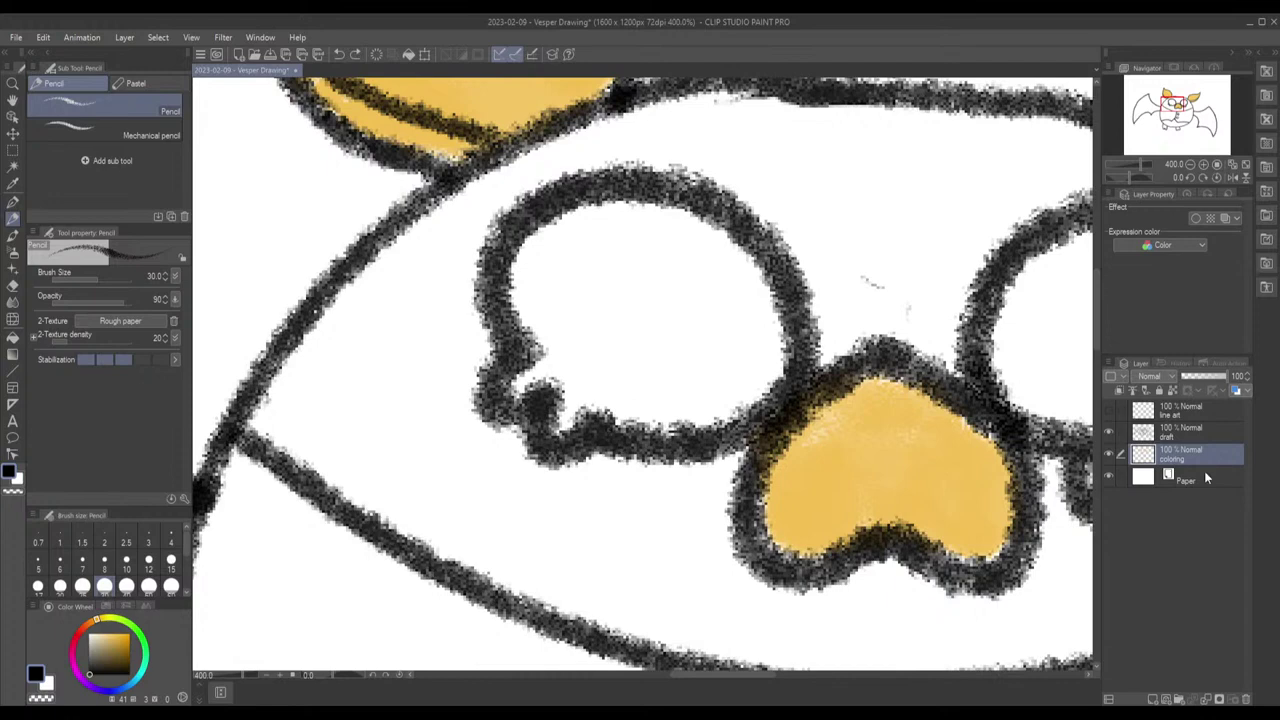
# Step: Move the line art layer below the coloring layer and hide the coloring and draft layers
pyautogui.click(1197, 434)
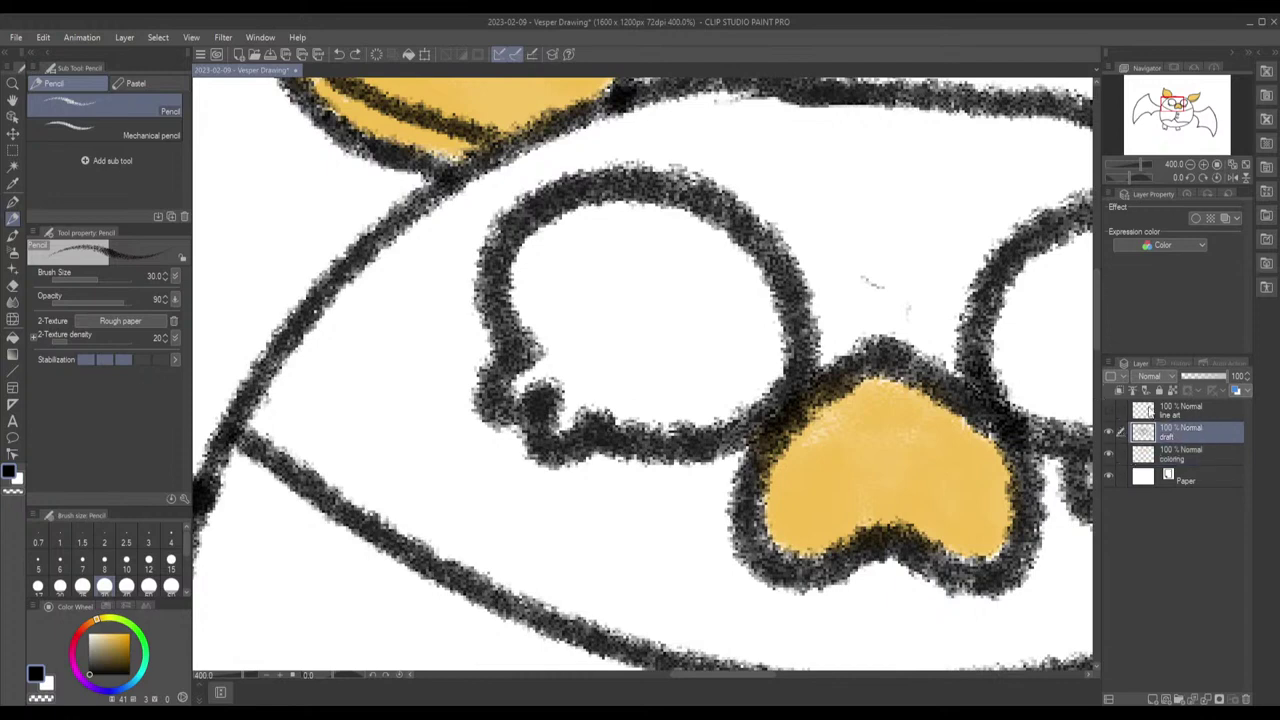
pyautogui.moveTo(1212, 414); pyautogui.dragTo(1204, 456)
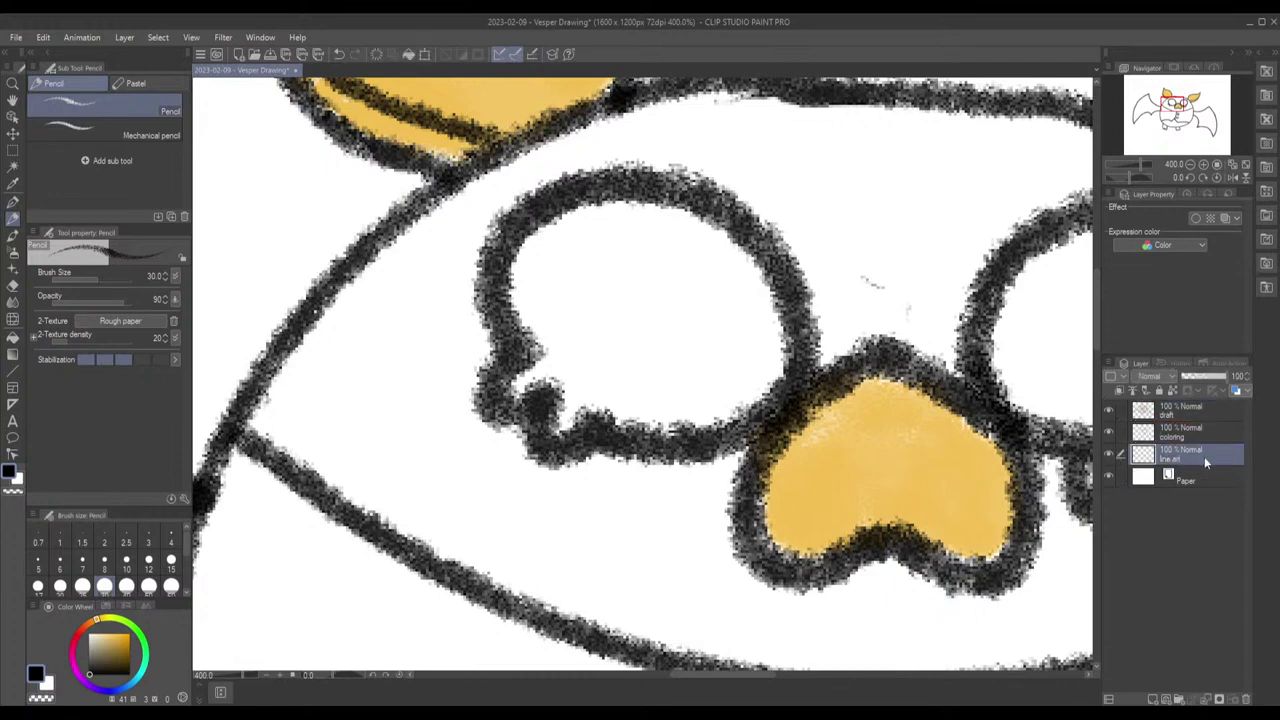
pyautogui.click(1108, 432)
pyautogui.click(1108, 412)
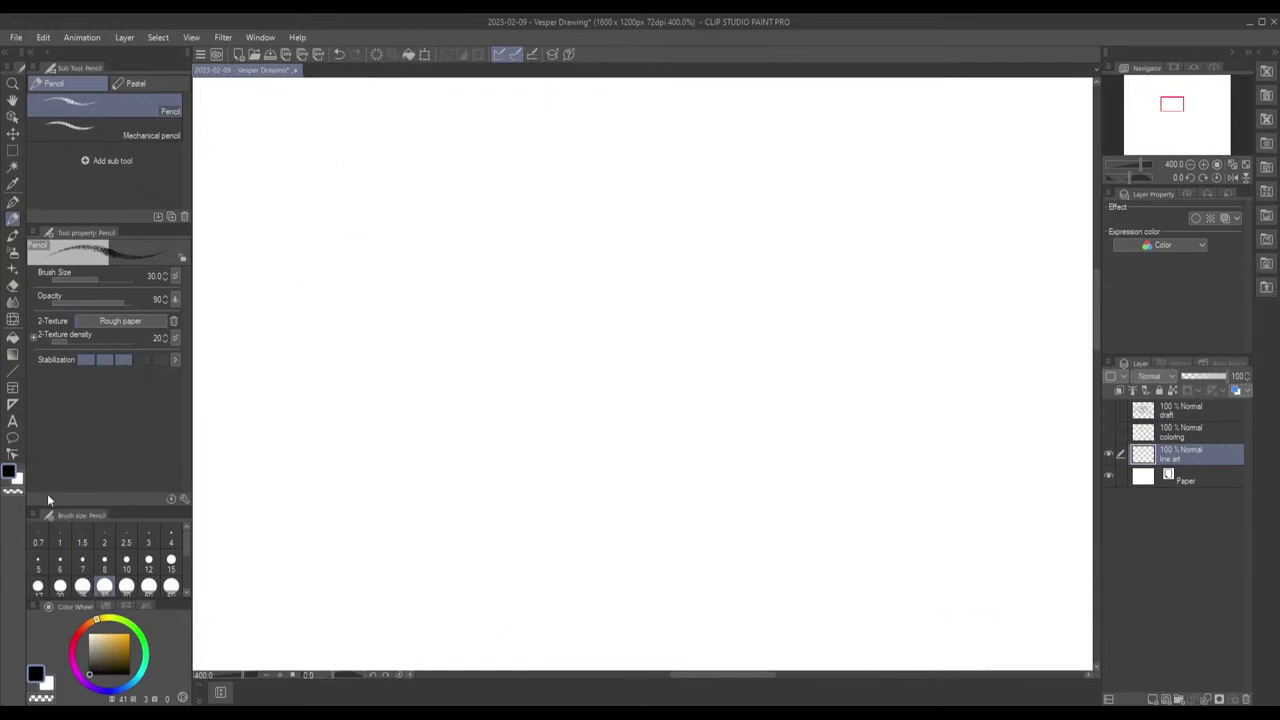
# Step: Fill the whole line art layer with medium grey
pyautogui.moveTo(112, 650); pyautogui.dragTo(86, 648)
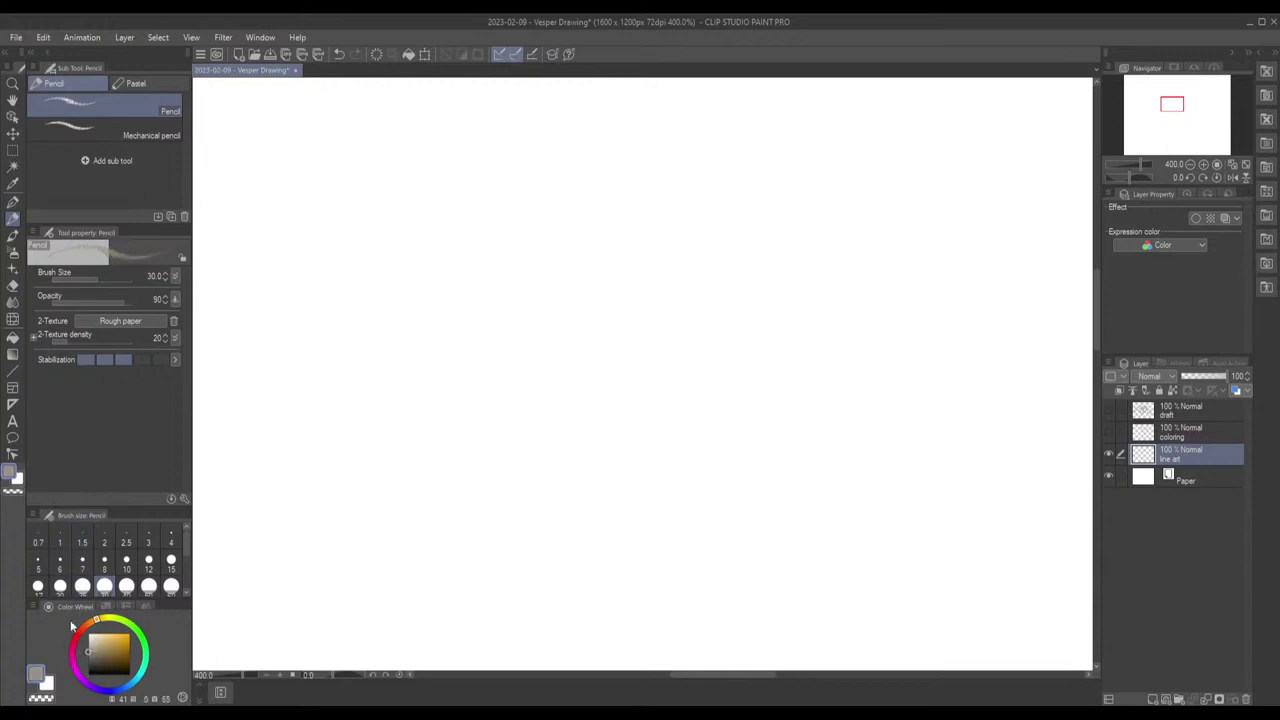
pyautogui.click(12, 337)
pyautogui.click(506, 330)
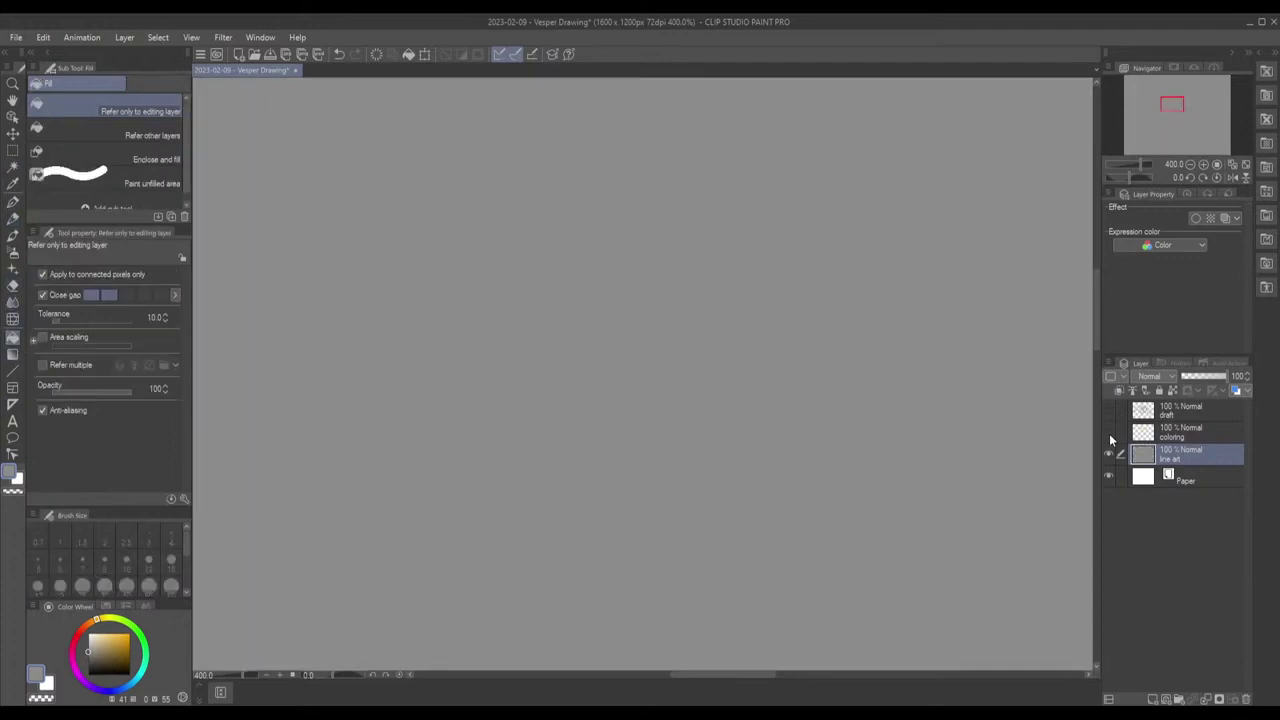
# Step: Show the coloring and draft layers again and make the draft layer active
pyautogui.click(1108, 432)
pyautogui.click(1108, 410)
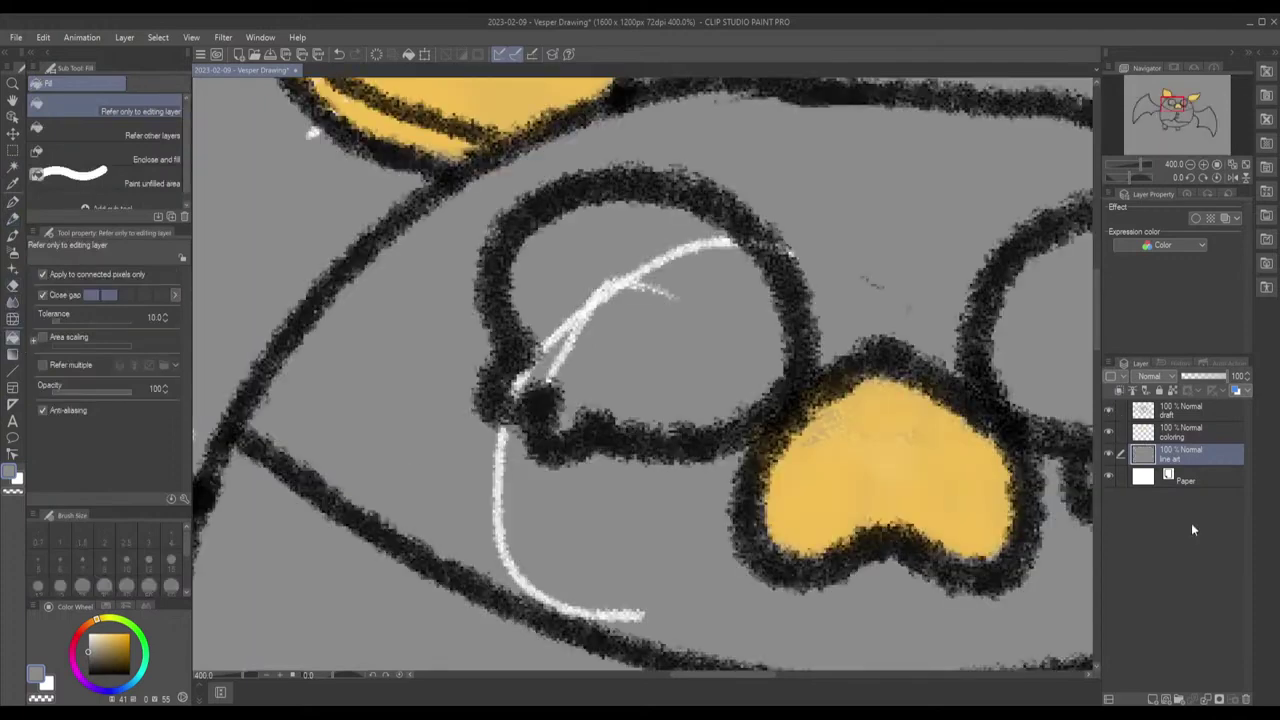
pyautogui.click(1193, 407)
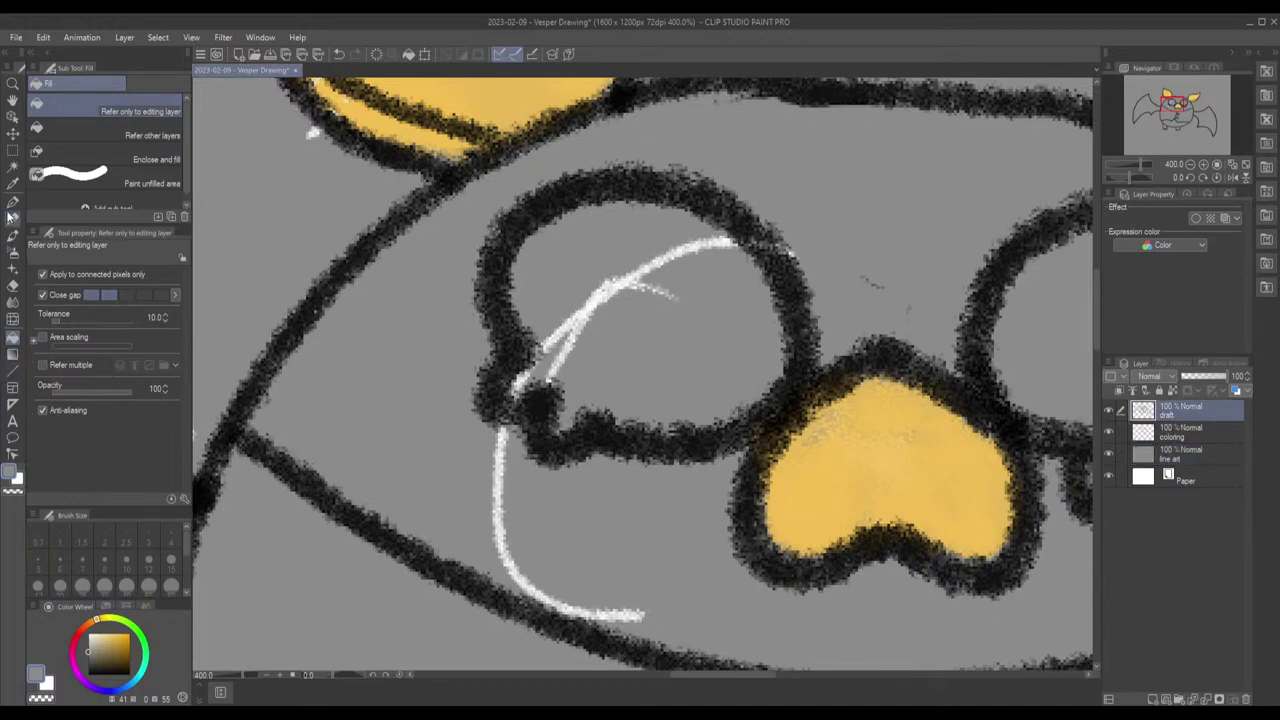
# Step: Erase the white strokes inside the left eye and the speck beside the left ear with a size 40 hard eraser
pyautogui.click(12, 285)
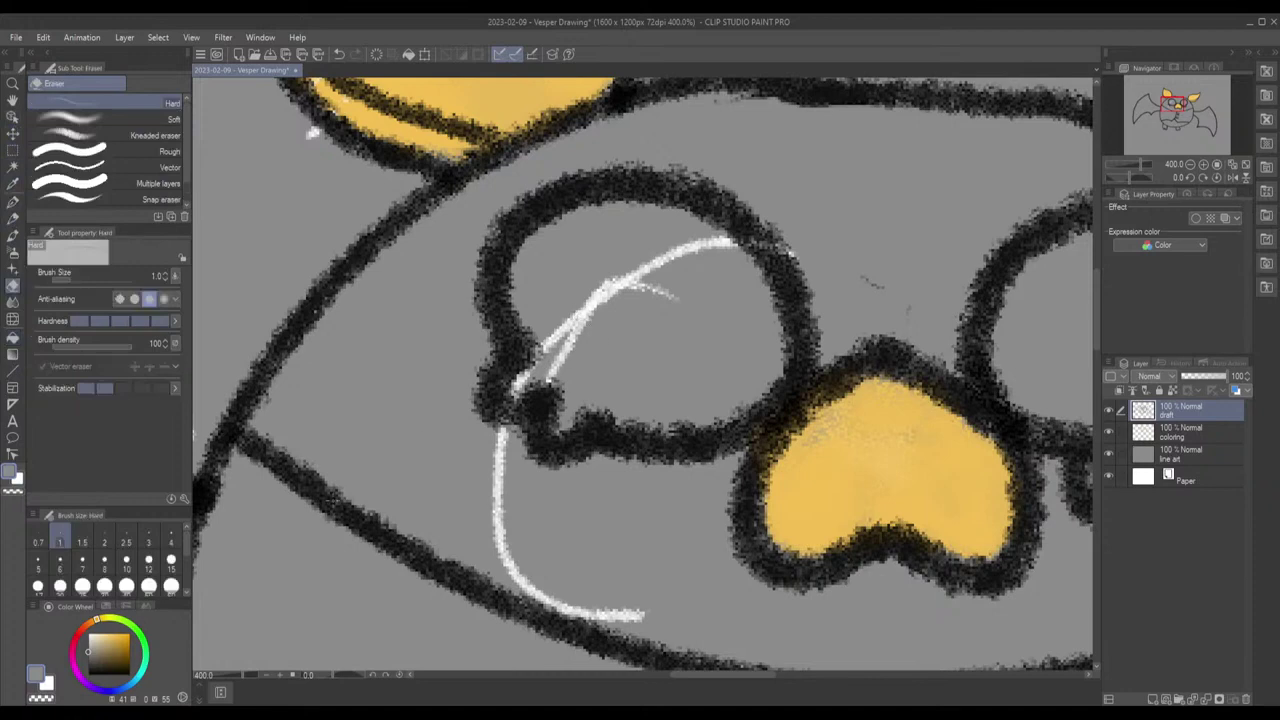
pyautogui.click(126, 586)
pyautogui.moveTo(622, 297)
pyautogui.mouseDown()
pyautogui.moveTo(638, 323)
pyautogui.moveTo(609, 313)
pyautogui.moveTo(602, 334)
pyautogui.moveTo(694, 271)
pyautogui.mouseUp()
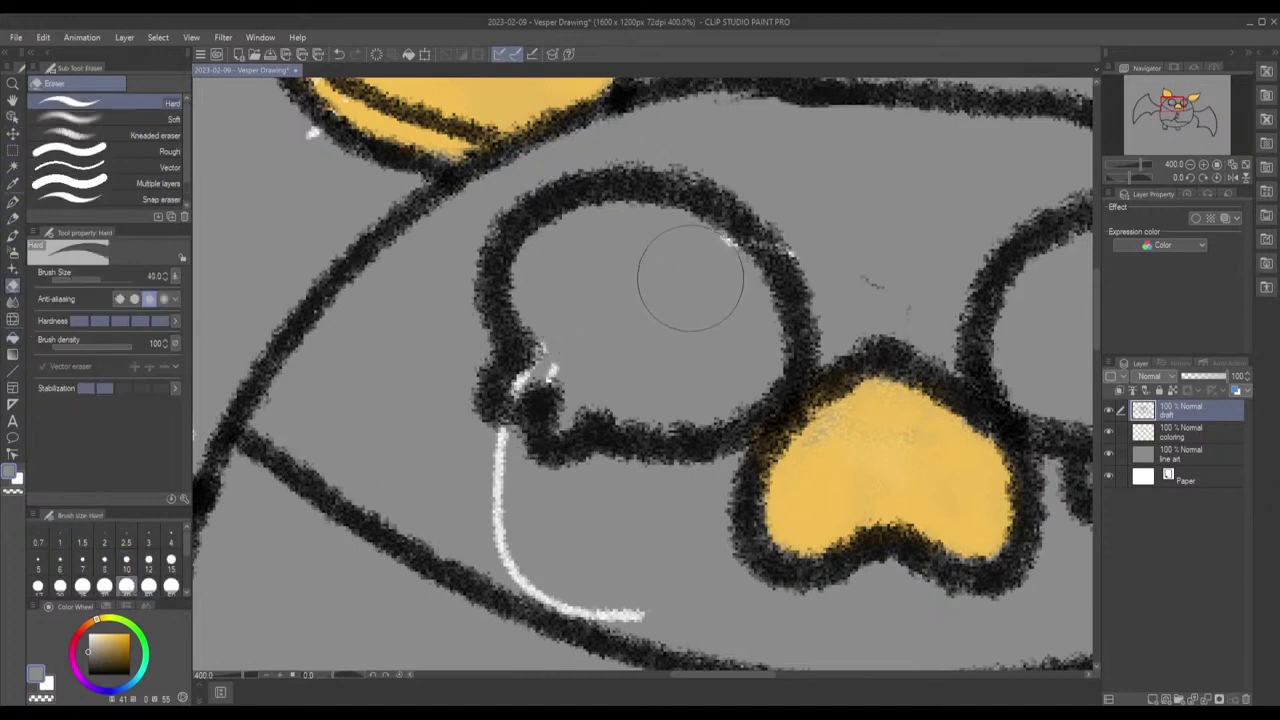
pyautogui.click(272, 166)
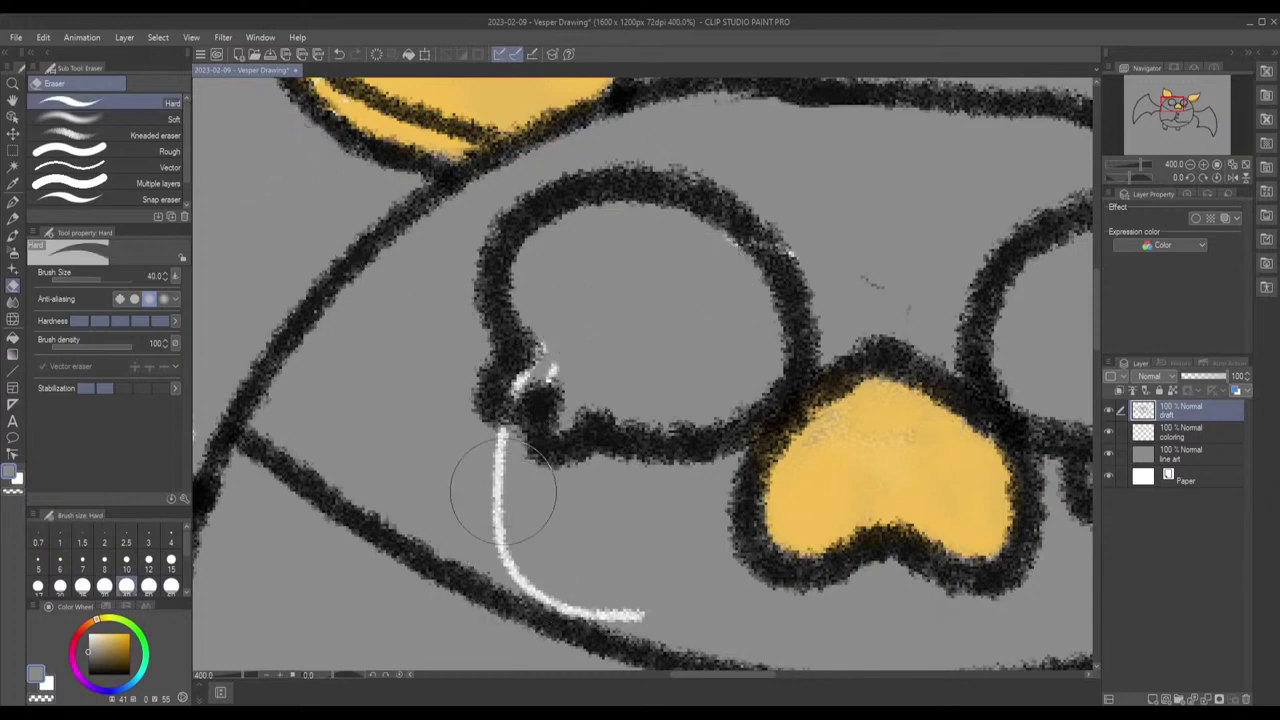
# Step: Erase the white curve below the left eye at size 20 and clean the remnants in the eye's lower corner at size 2.5
pyautogui.moveTo(500, 491); pyautogui.dragTo(523, 523)
pyautogui.hotkey('ctrl', 'z')
pyautogui.click(60, 587)
pyautogui.moveTo(498, 470)
pyautogui.mouseDown()
pyautogui.moveTo(500, 508)
pyautogui.moveTo(535, 565)
pyautogui.moveTo(609, 600)
pyautogui.moveTo(541, 571)
pyautogui.mouseUp()
pyautogui.moveTo(486, 471)
pyautogui.mouseDown()
pyautogui.moveTo(486, 449)
pyautogui.moveTo(540, 422)
pyautogui.mouseUp()
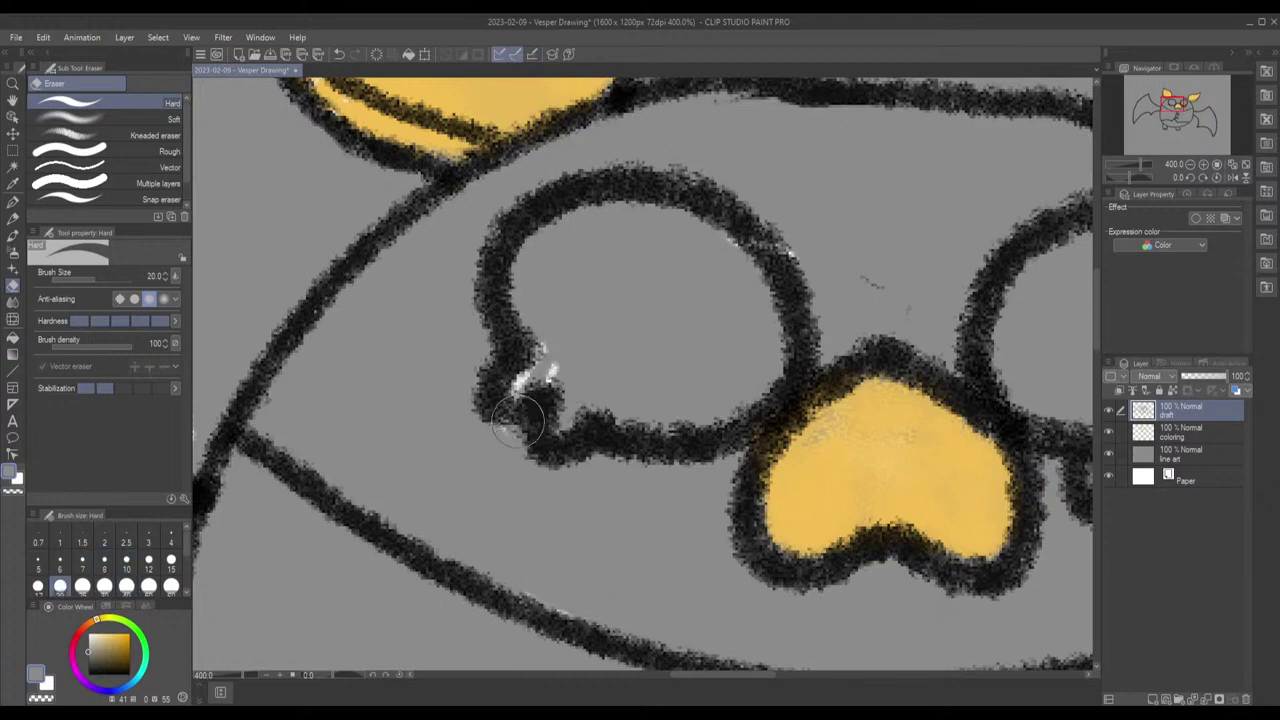
pyautogui.click(126, 542)
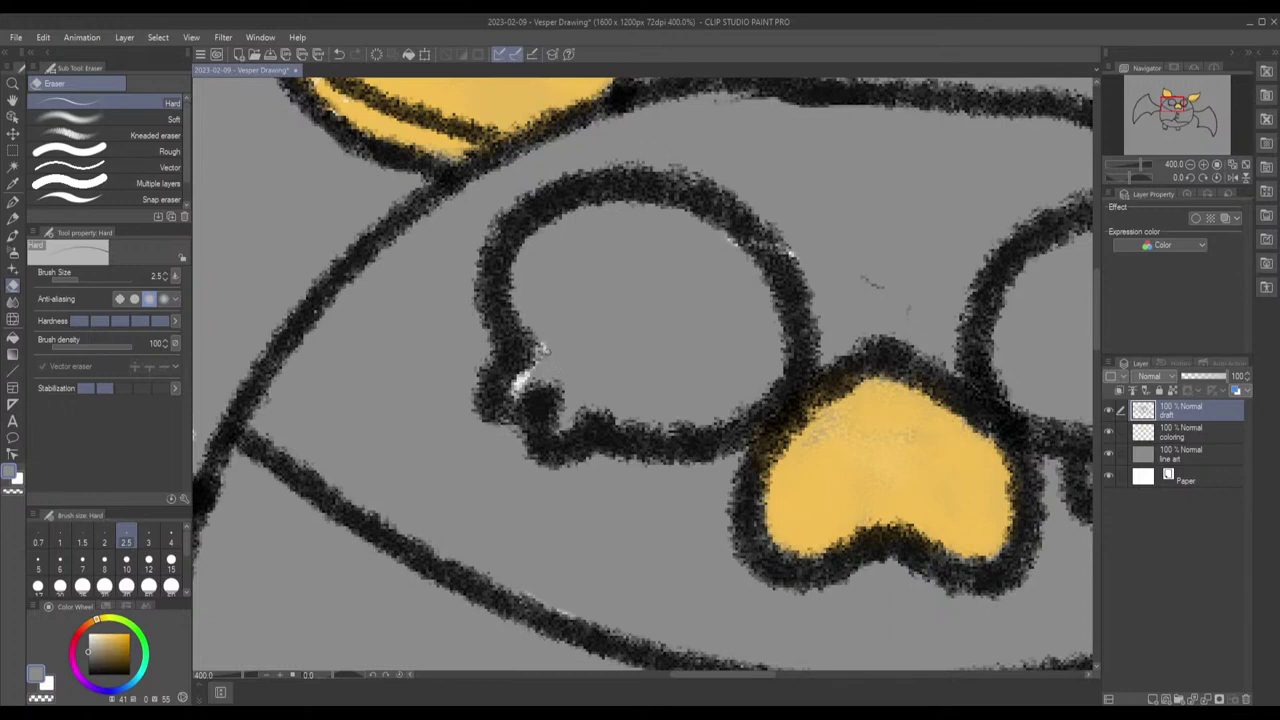
pyautogui.moveTo(534, 376); pyautogui.dragTo(516, 386)
# Step: Go over the upper-right outline of the left eye with a size 30 black pencil
pyautogui.click(13, 217)
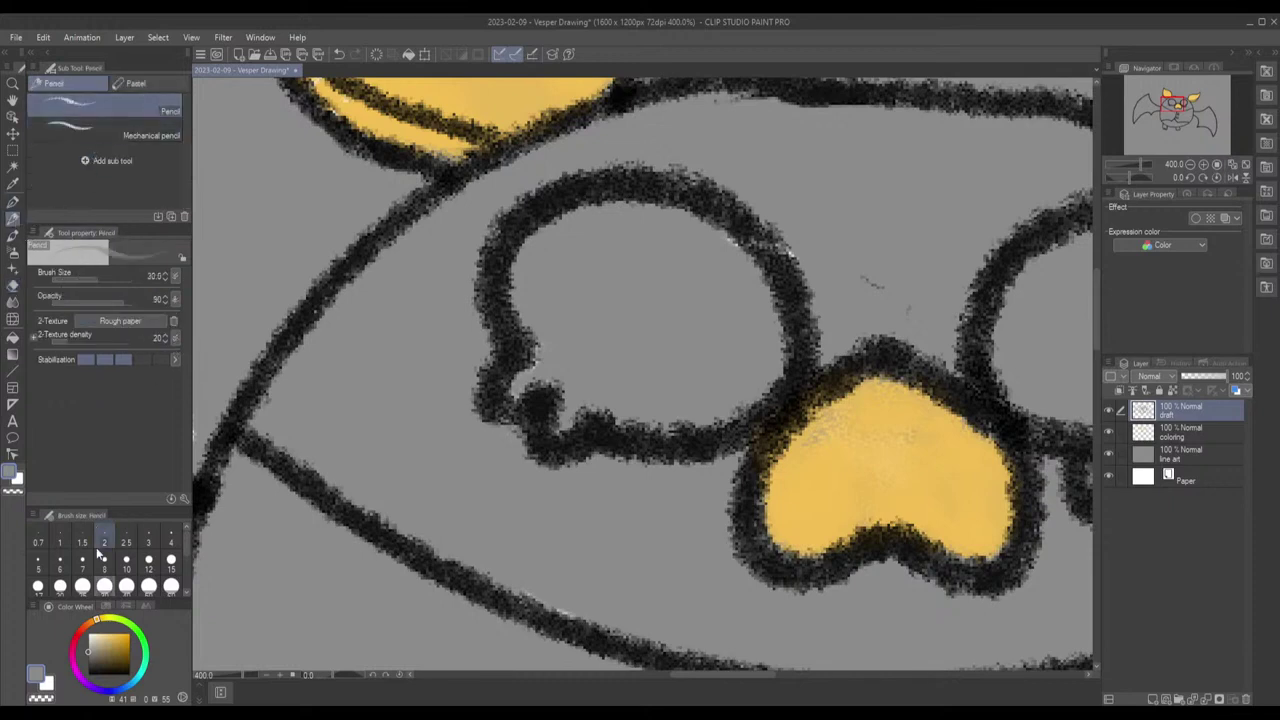
pyautogui.moveTo(830, 290); pyautogui.dragTo(845, 355)
pyautogui.moveTo(750, 250)
pyautogui.mouseDown()
pyautogui.moveTo(765, 255)
pyautogui.moveTo(745, 230)
pyautogui.moveTo(762, 250)
pyautogui.mouseUp()
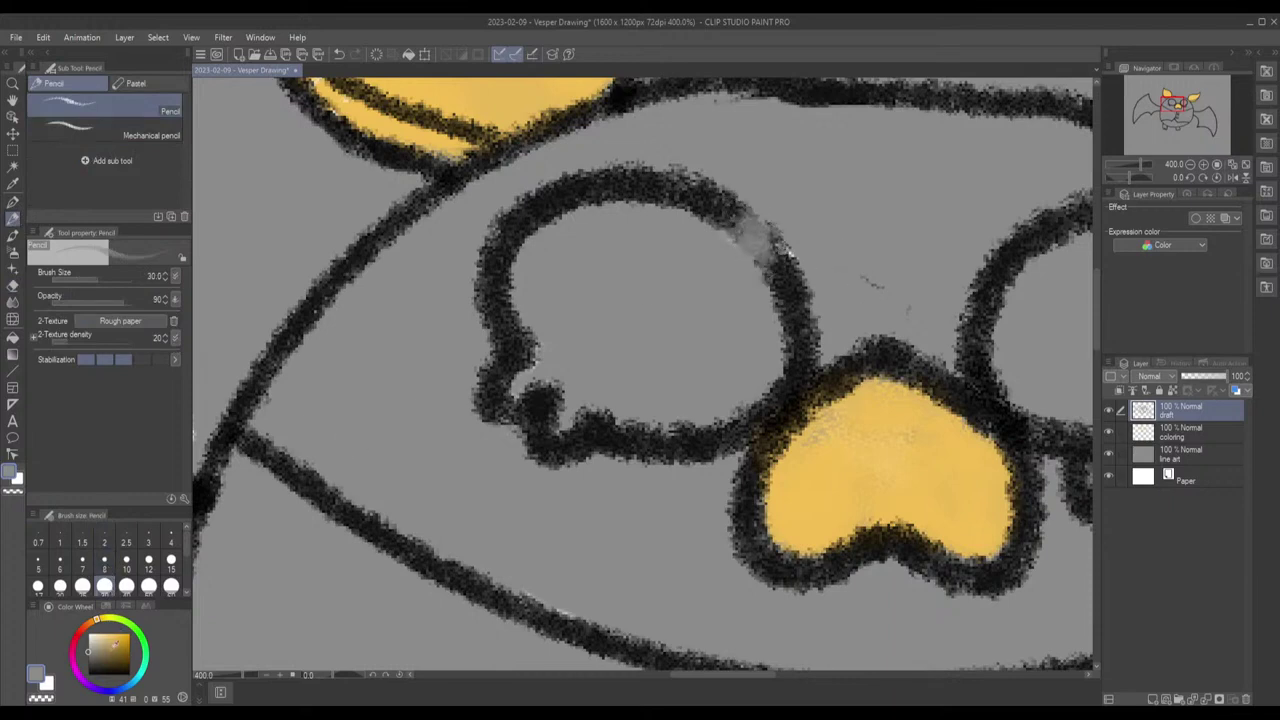
pyautogui.hotkey('ctrl', 'z')
pyautogui.click(89, 675)
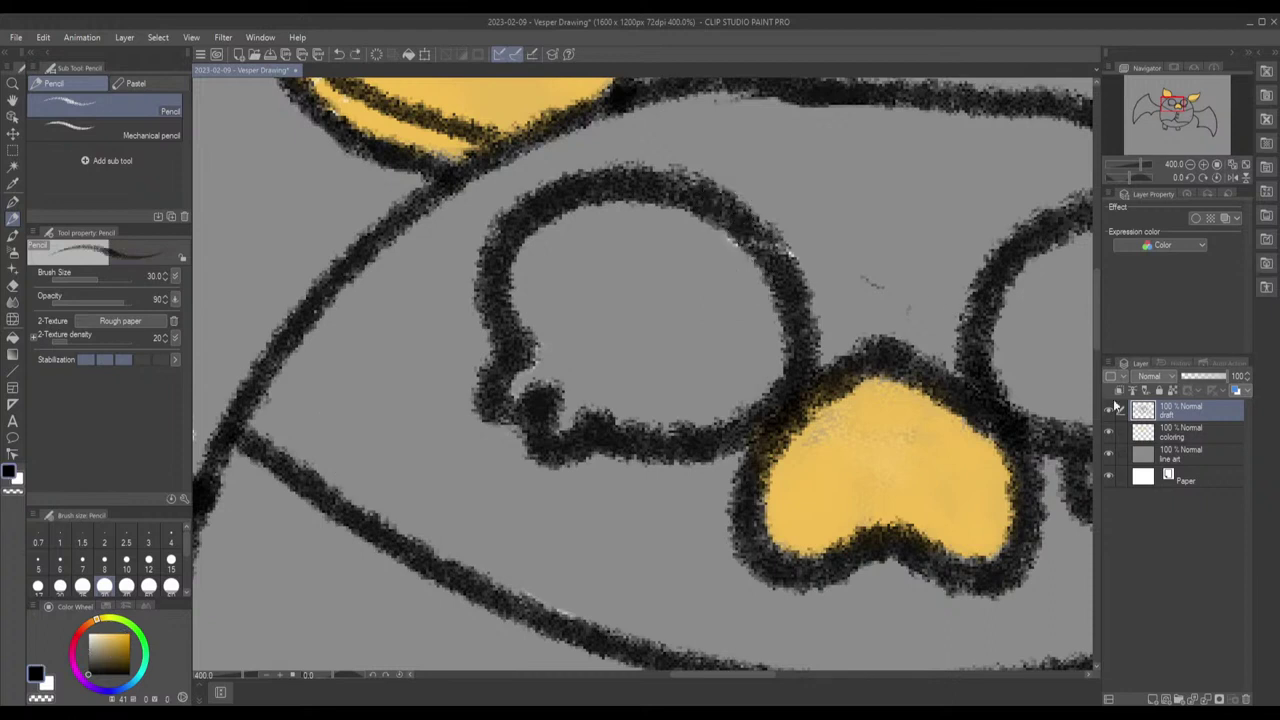
pyautogui.moveTo(730, 220)
pyautogui.mouseDown()
pyautogui.moveTo(788, 275)
pyautogui.moveTo(732, 215)
pyautogui.moveTo(678, 190)
pyautogui.moveTo(766, 237)
pyautogui.moveTo(636, 215)
pyautogui.moveTo(712, 205)
pyautogui.moveTo(785, 272)
pyautogui.moveTo(795, 305)
pyautogui.mouseUp()
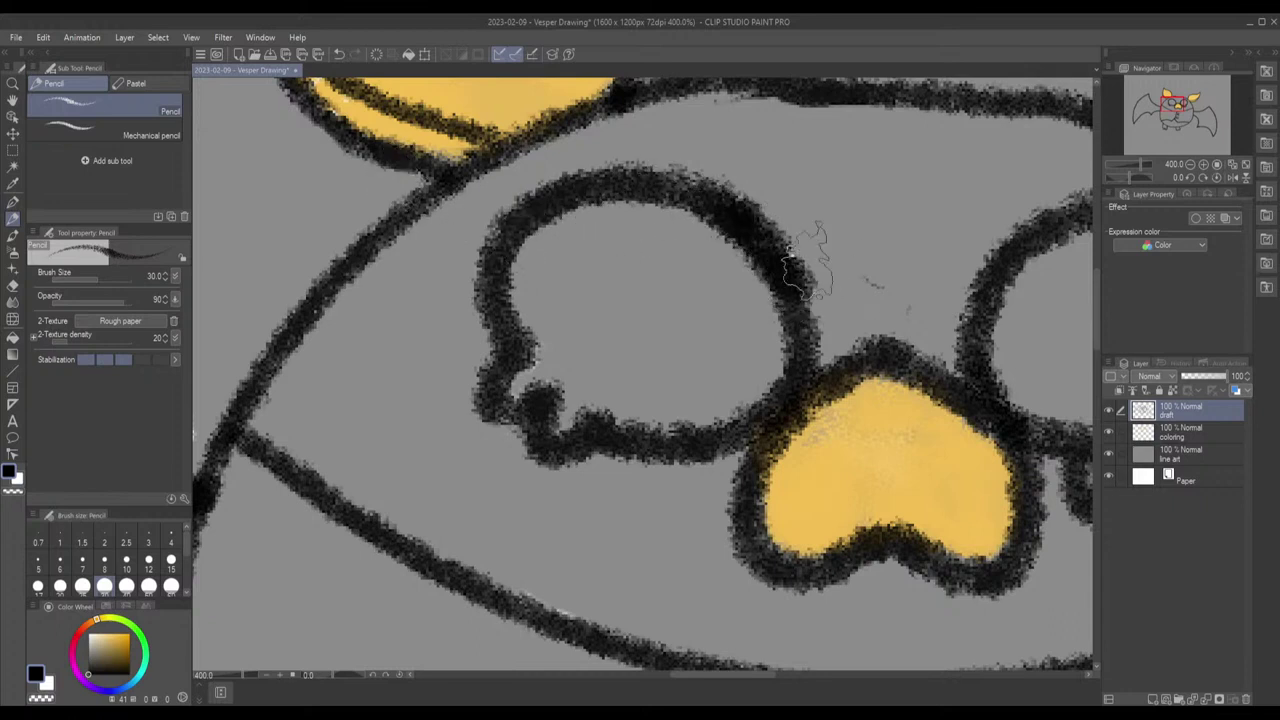
# Step: Retouch the lower-left outline of the left ear with the black pencil, covering the light specks
pyautogui.moveTo(400, 230); pyautogui.dragTo(510, 330)
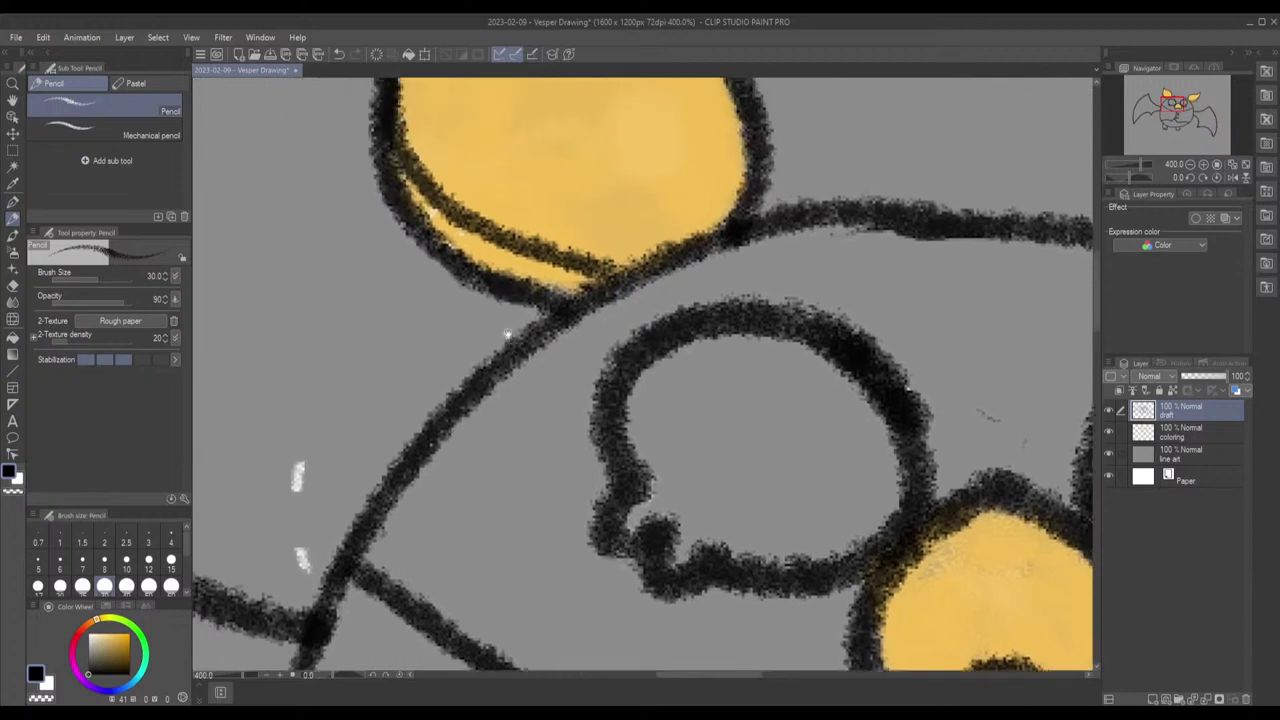
pyautogui.moveTo(420, 172); pyautogui.dragTo(508, 285)
pyautogui.moveTo(488, 271); pyautogui.dragTo(500, 303)
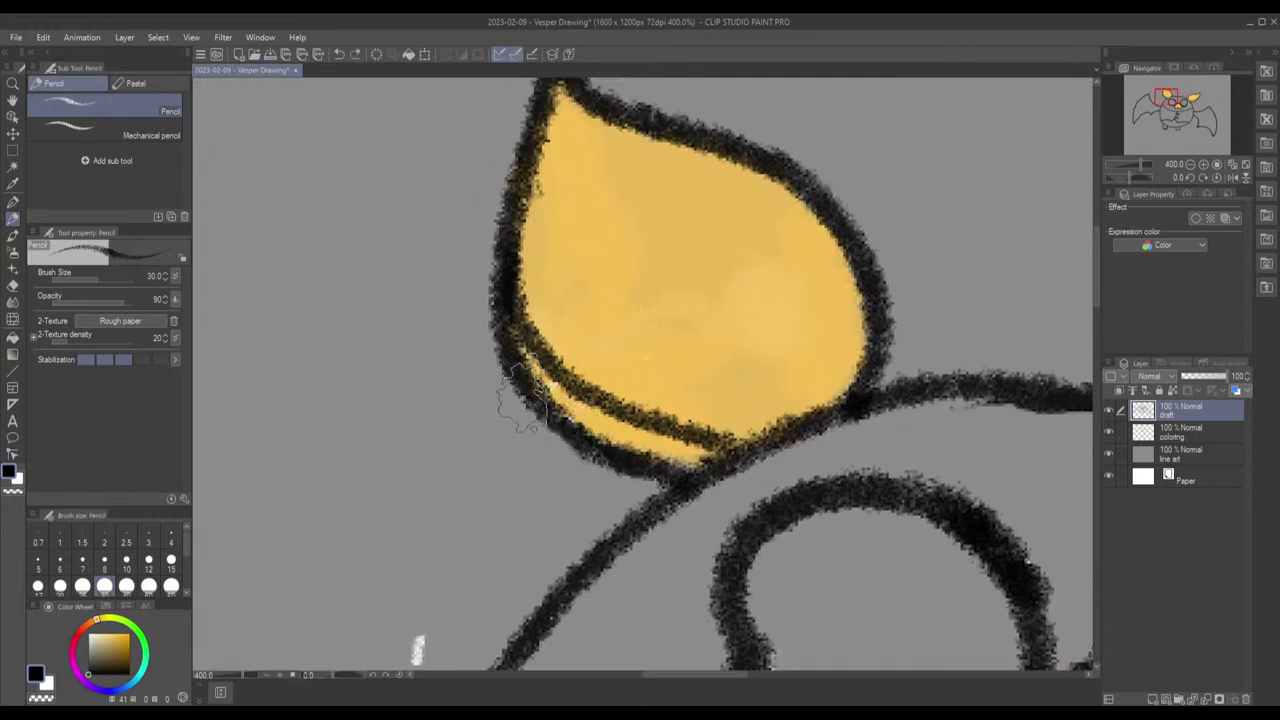
pyautogui.moveTo(523, 375)
pyautogui.mouseDown()
pyautogui.moveTo(552, 425)
pyautogui.moveTo(616, 450)
pyautogui.mouseUp()
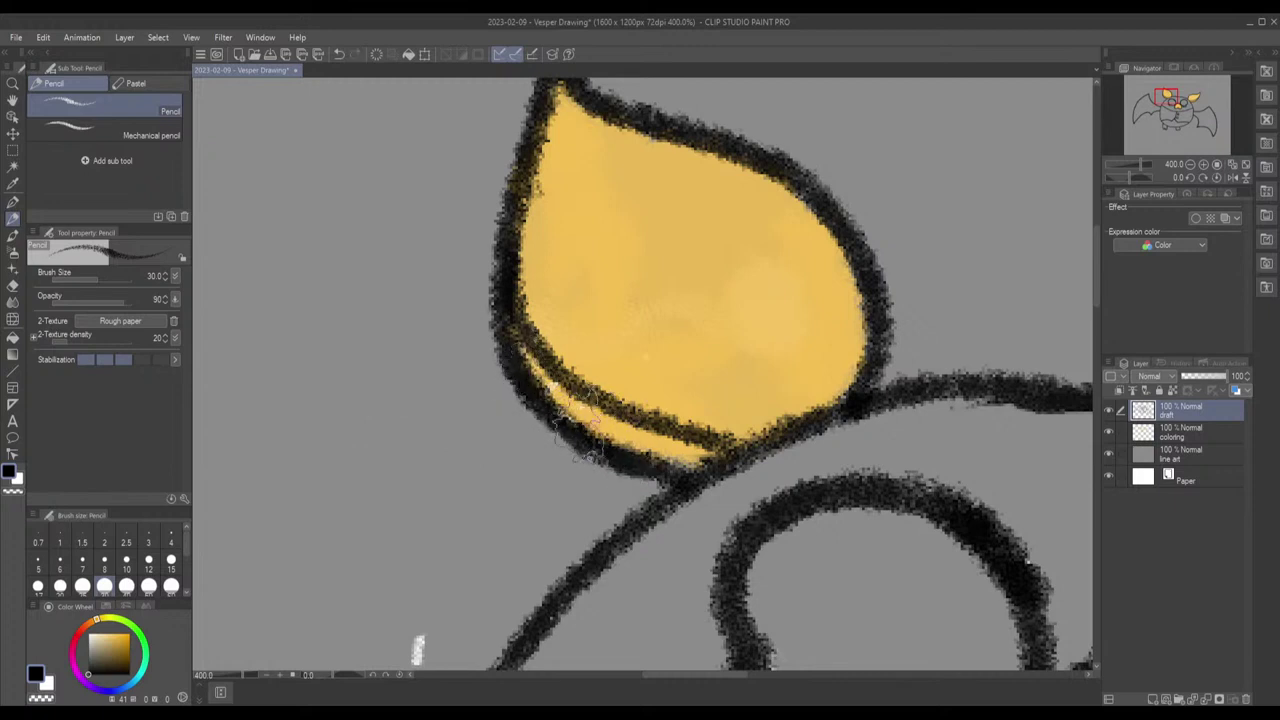
# Step: Remove the two white specks above the point where the left wing meets the body
pyautogui.scroll(-5, 509, 388)
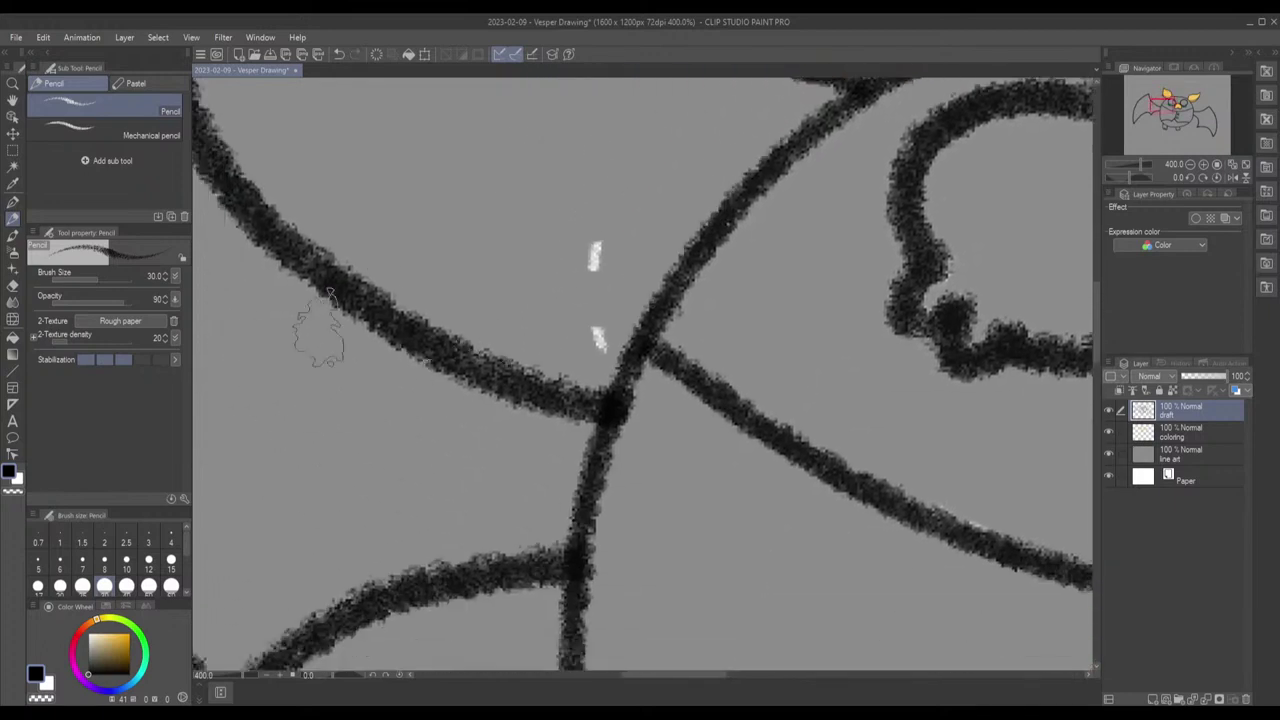
pyautogui.moveTo(592, 231)
pyautogui.mouseDown()
pyautogui.moveTo(602, 244)
pyautogui.moveTo(584, 262)
pyautogui.moveTo(586, 249)
pyautogui.moveTo(600, 271)
pyautogui.moveTo(590, 237)
pyautogui.mouseUp()
pyautogui.moveTo(596, 326); pyautogui.dragTo(603, 348)
pyautogui.scroll(-5, 794, 374)
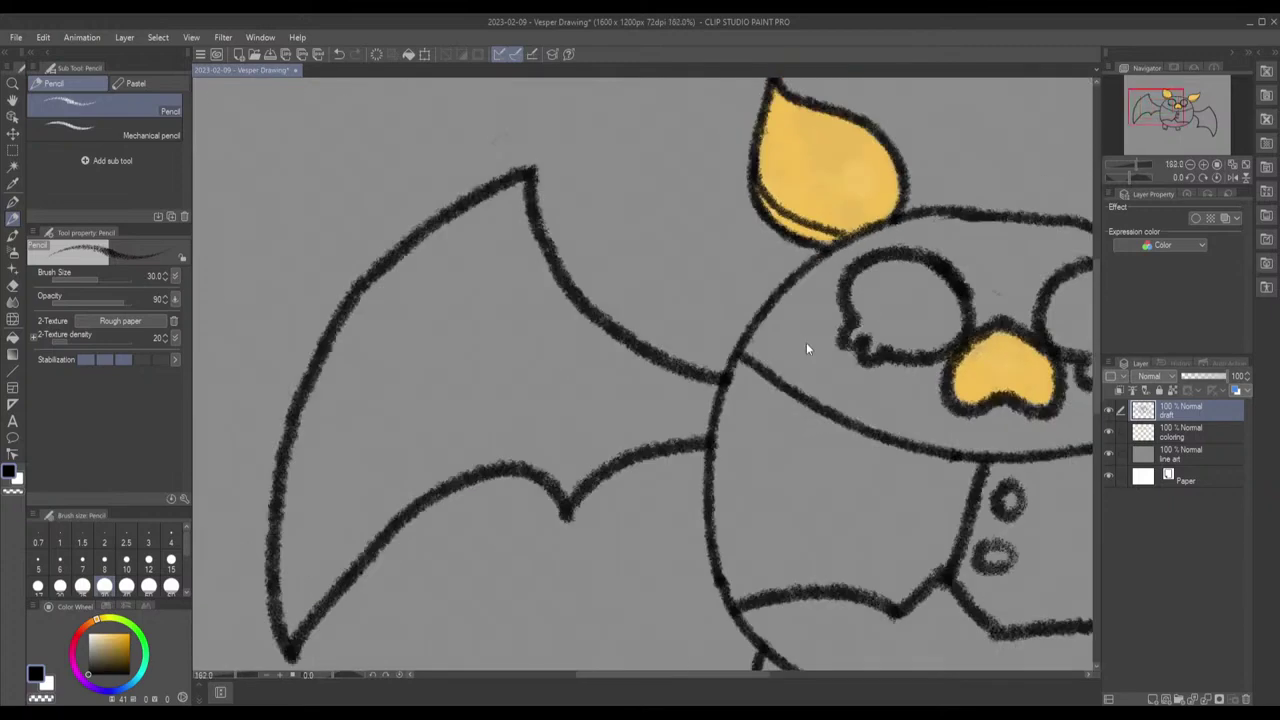
pyautogui.scroll(-1, 806, 342)
pyautogui.moveTo(972, 397); pyautogui.dragTo(706, 268)
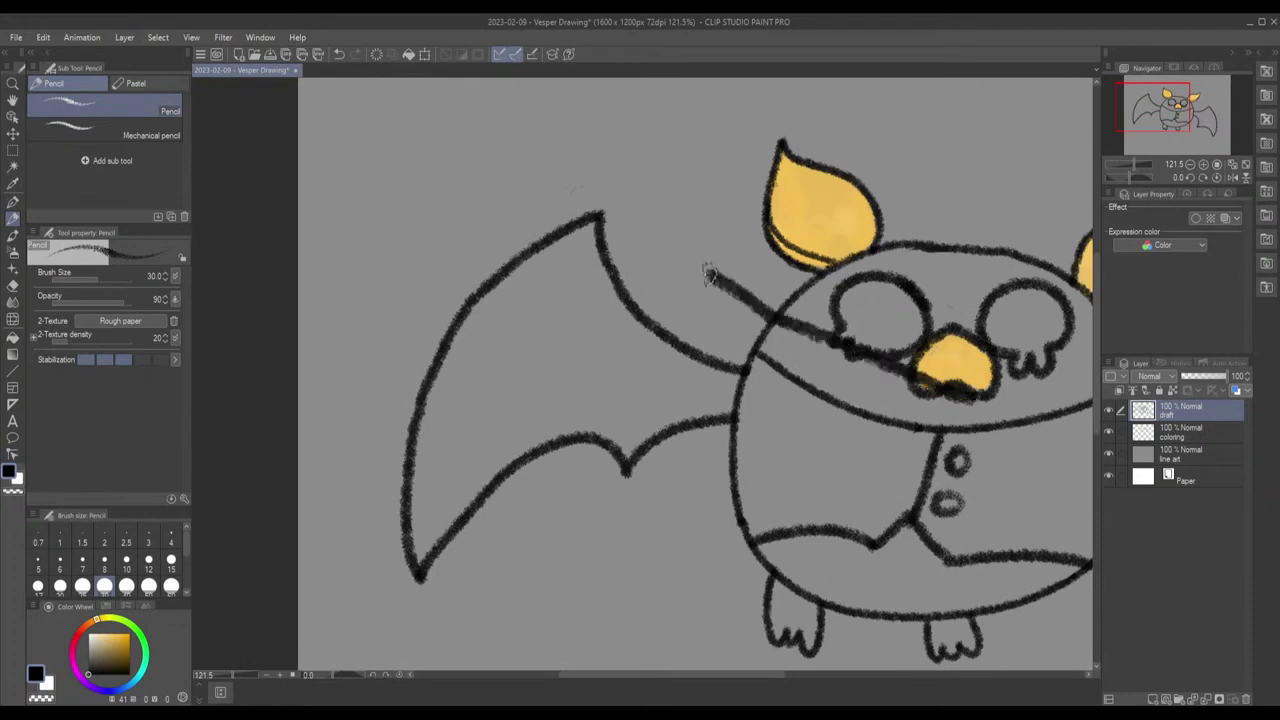
pyautogui.hotkey('ctrl', 'z')
pyautogui.scroll(-1, 828, 362)
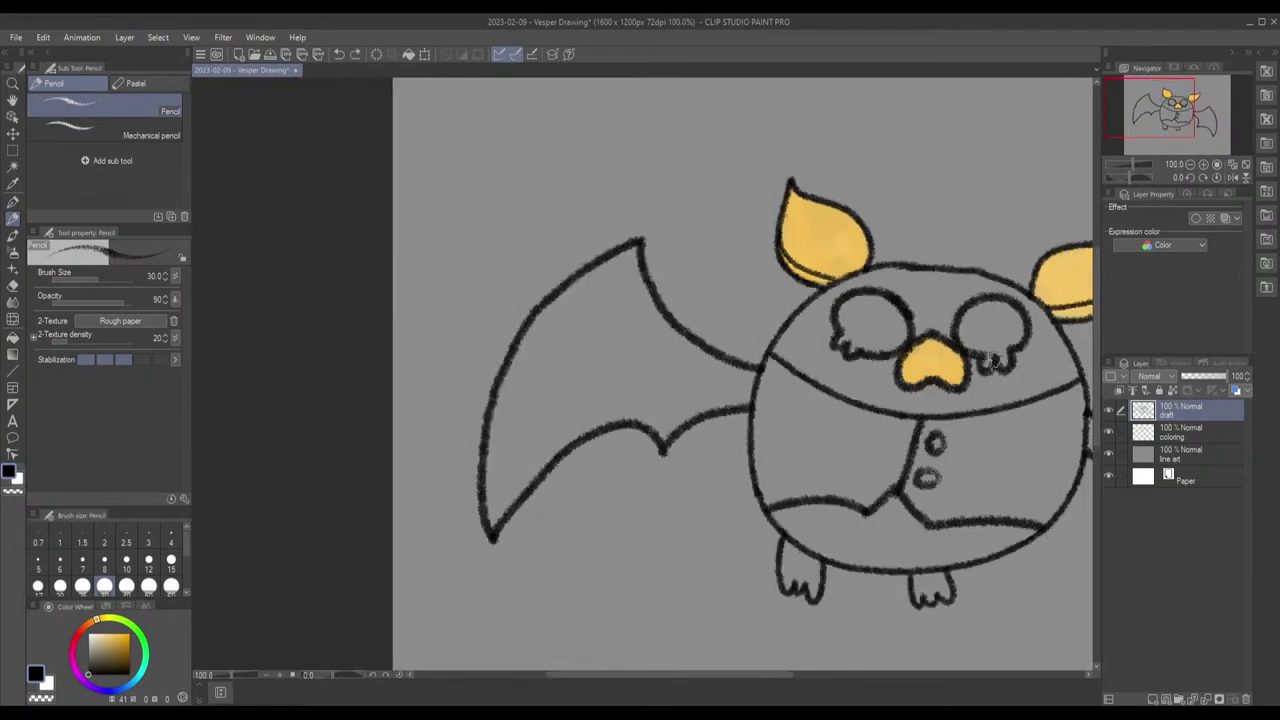
pyautogui.press('alt')
pyautogui.moveTo(988, 358); pyautogui.dragTo(741, 322)
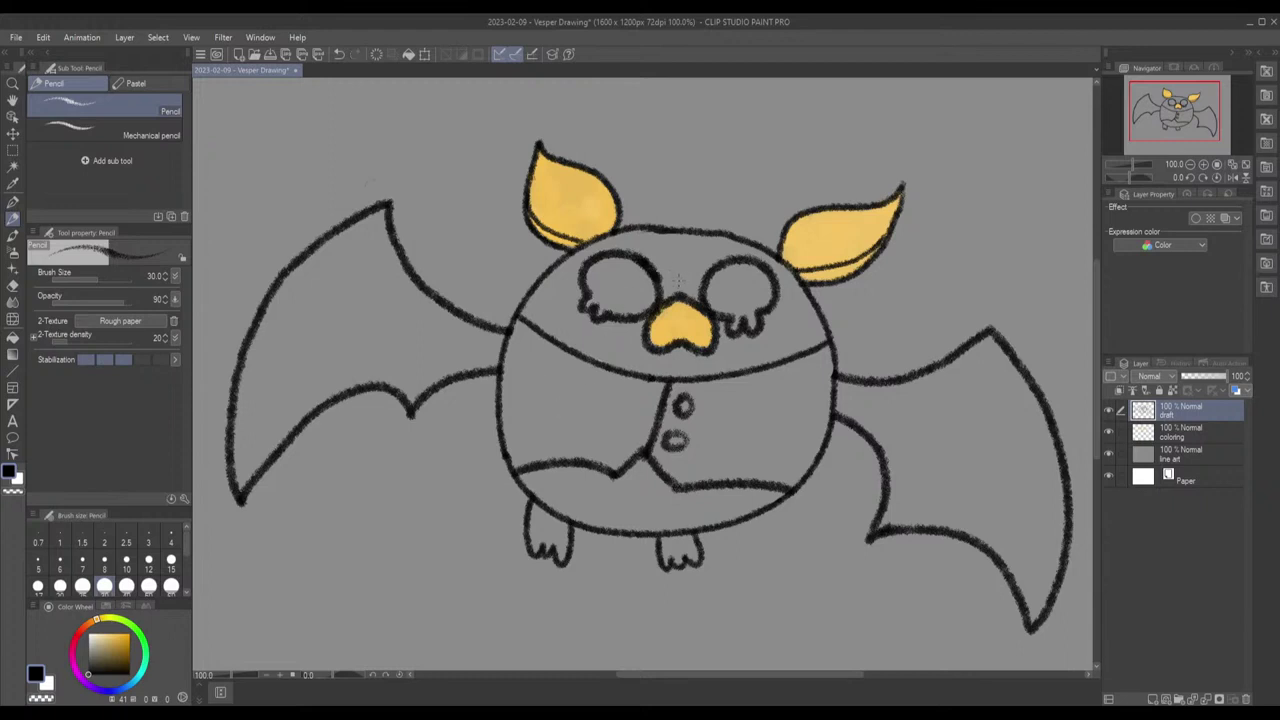
# Step: Set the hard eraser to size 15, select the coloring layer and hide the grey line art layer
pyautogui.click(12, 285)
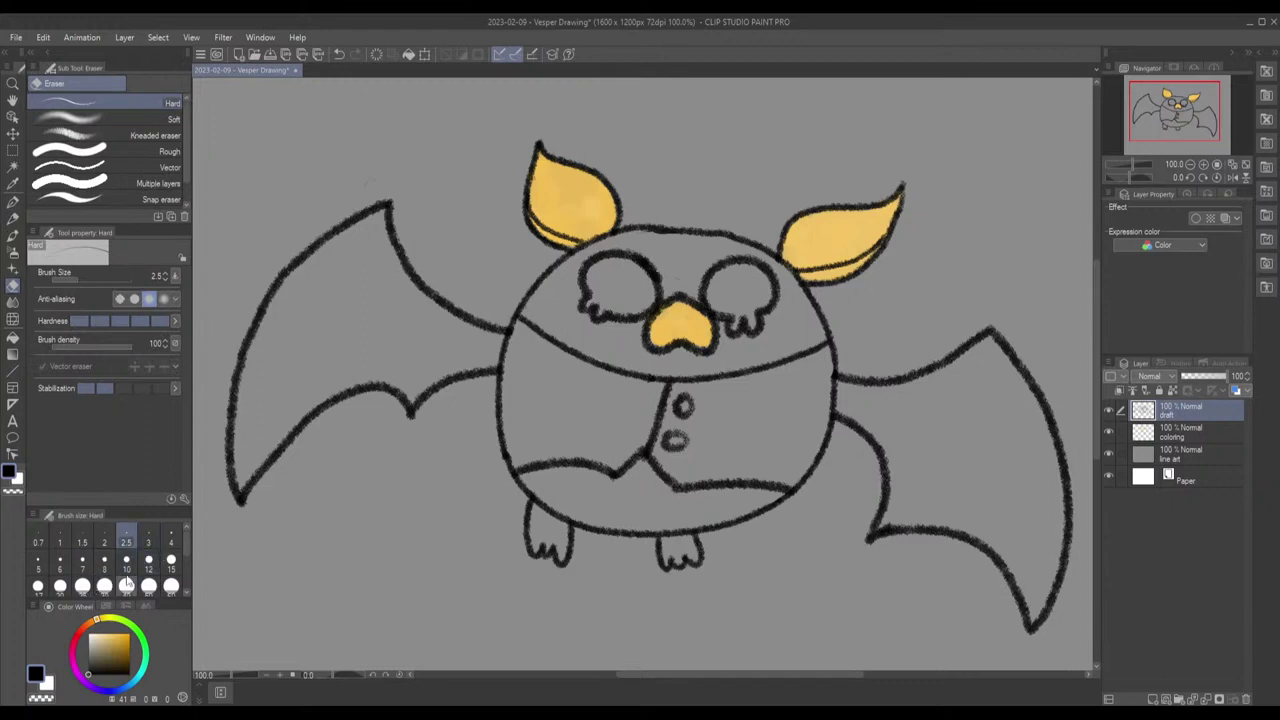
pyautogui.click(171, 561)
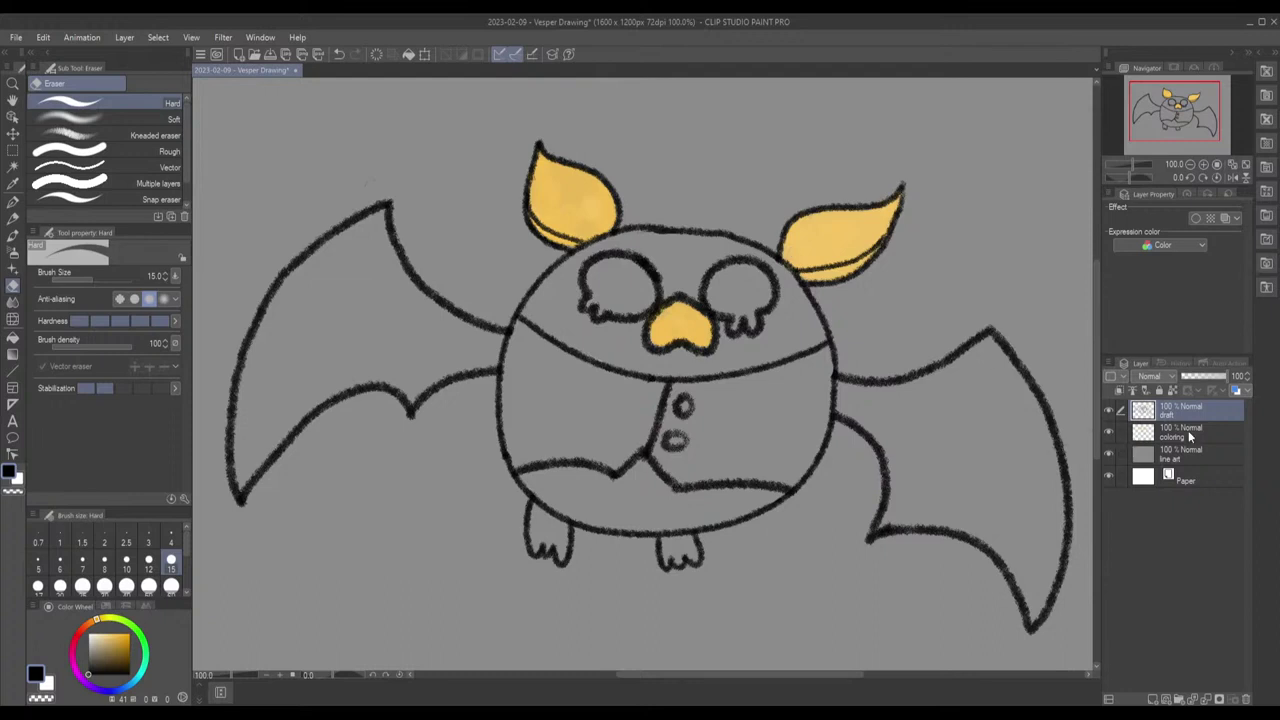
pyautogui.click(1143, 433)
pyautogui.click(1109, 433)
pyautogui.click(1109, 433)
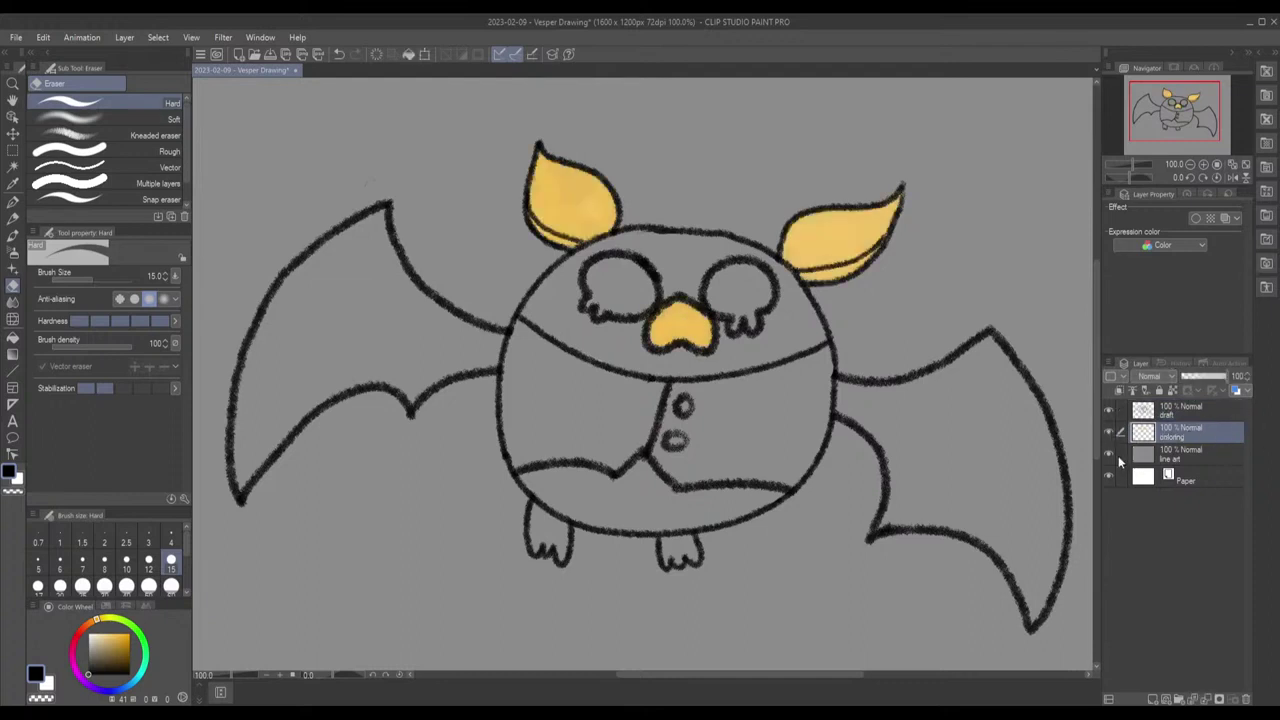
pyautogui.click(1109, 455)
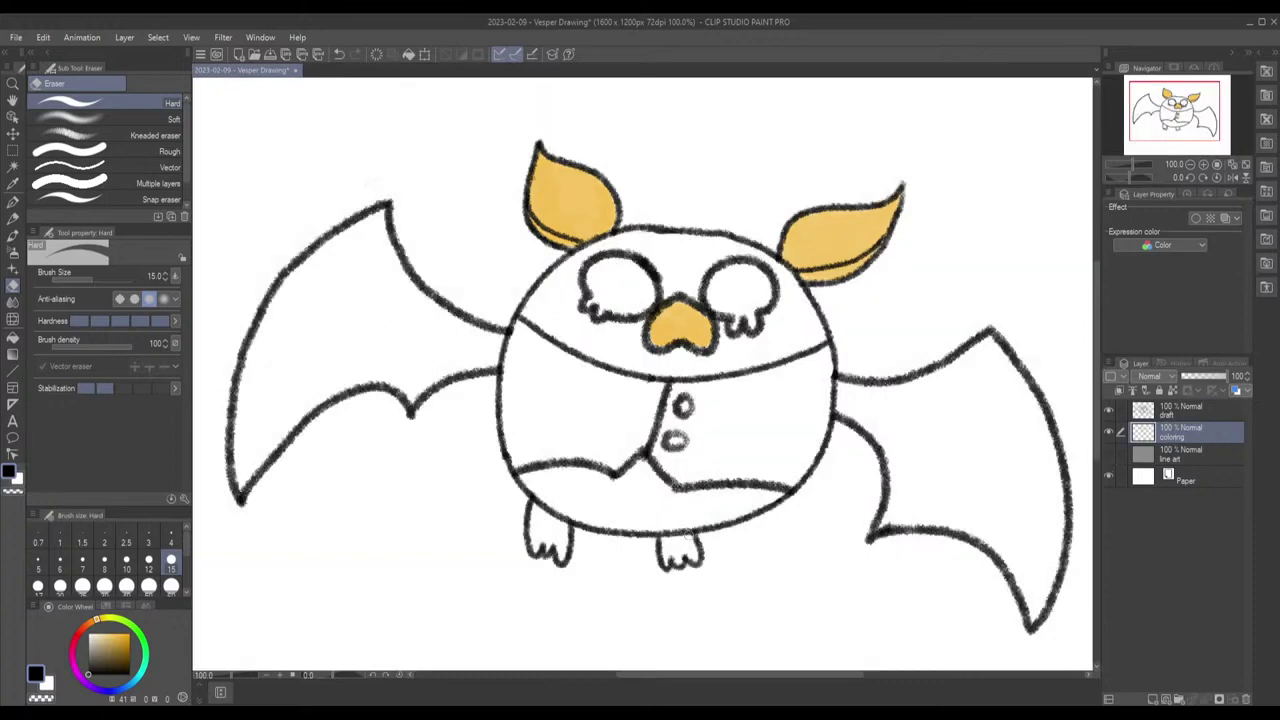
# Step: Try to fill the area around the colored parts on the coloring layer with dark grey
pyautogui.click(90, 650)
pyautogui.moveTo(90, 650); pyautogui.dragTo(91, 651)
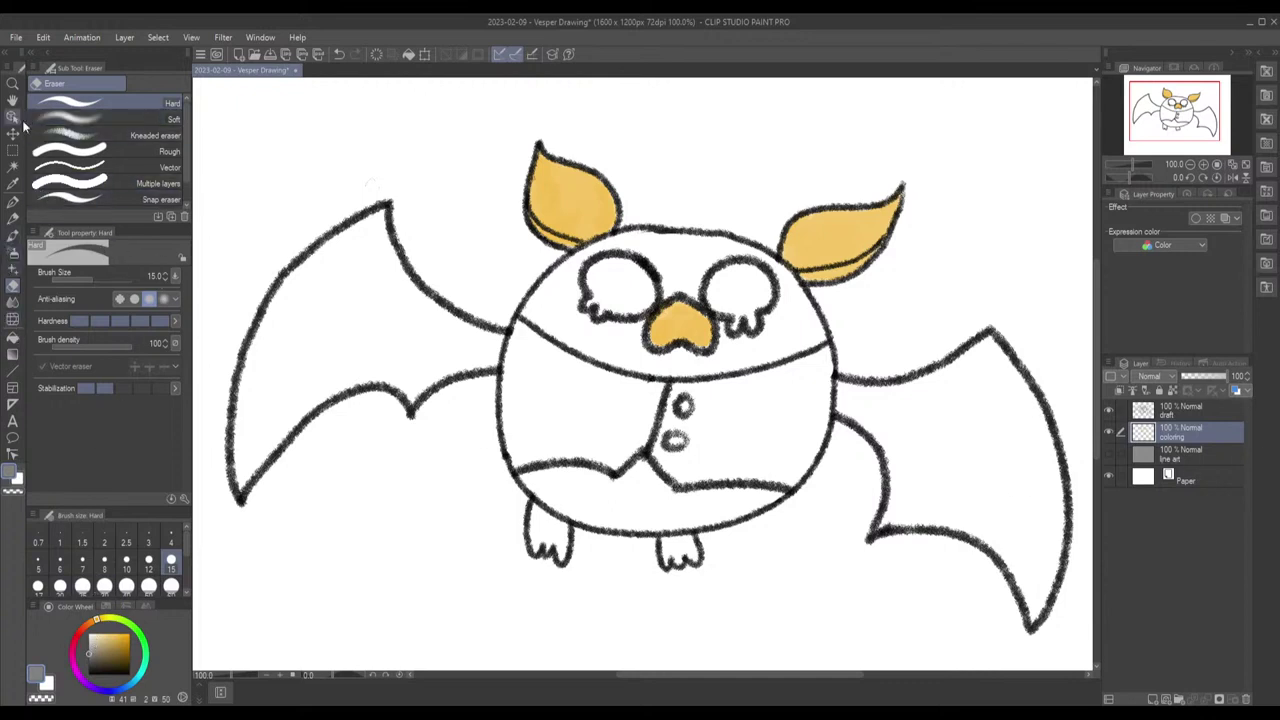
pyautogui.click(13, 337)
pyautogui.click(771, 407)
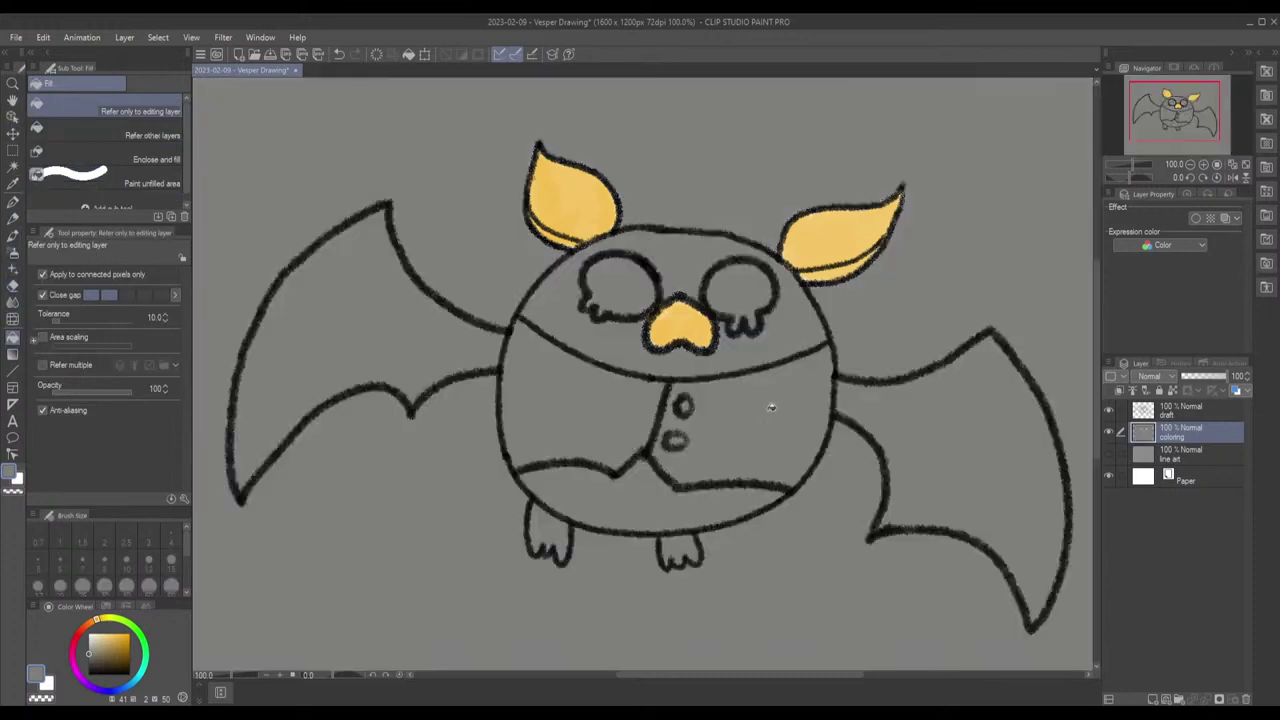
pyautogui.hotkey('ctrl', 'z')
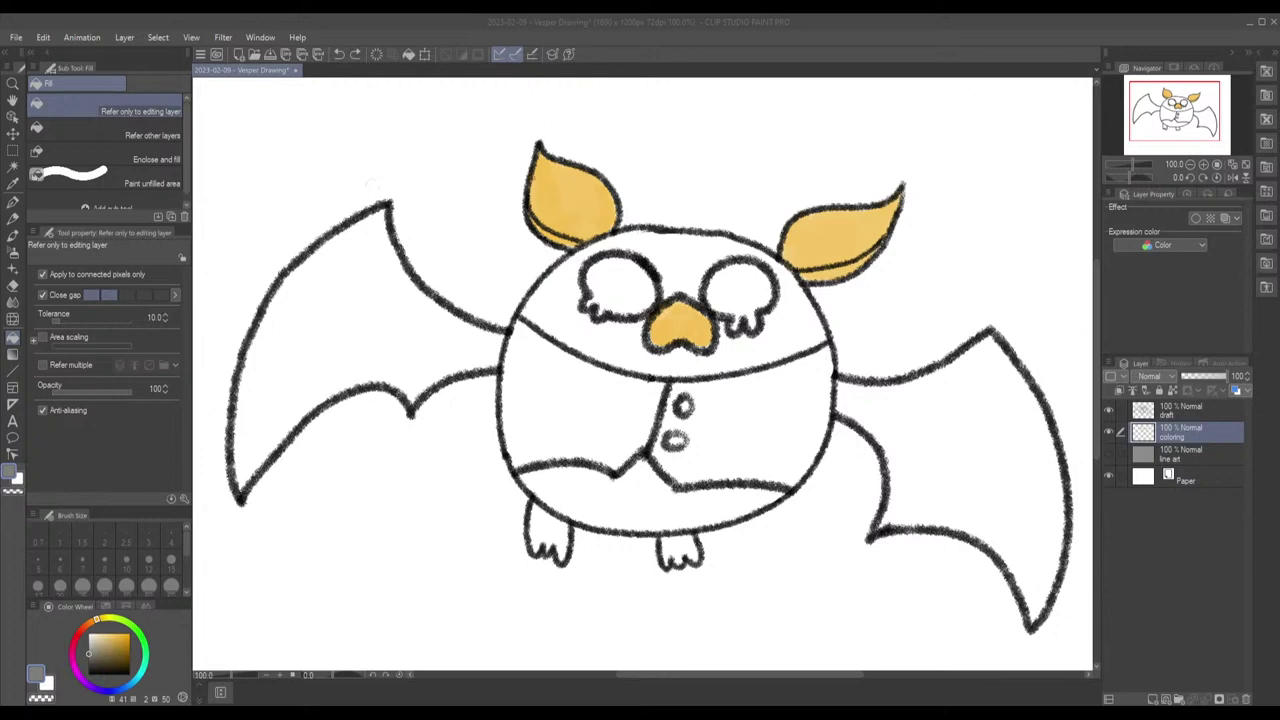
# Step: Add a new layer between the line art and Paper layers and hide the coloring layer
pyautogui.click(1153, 699)
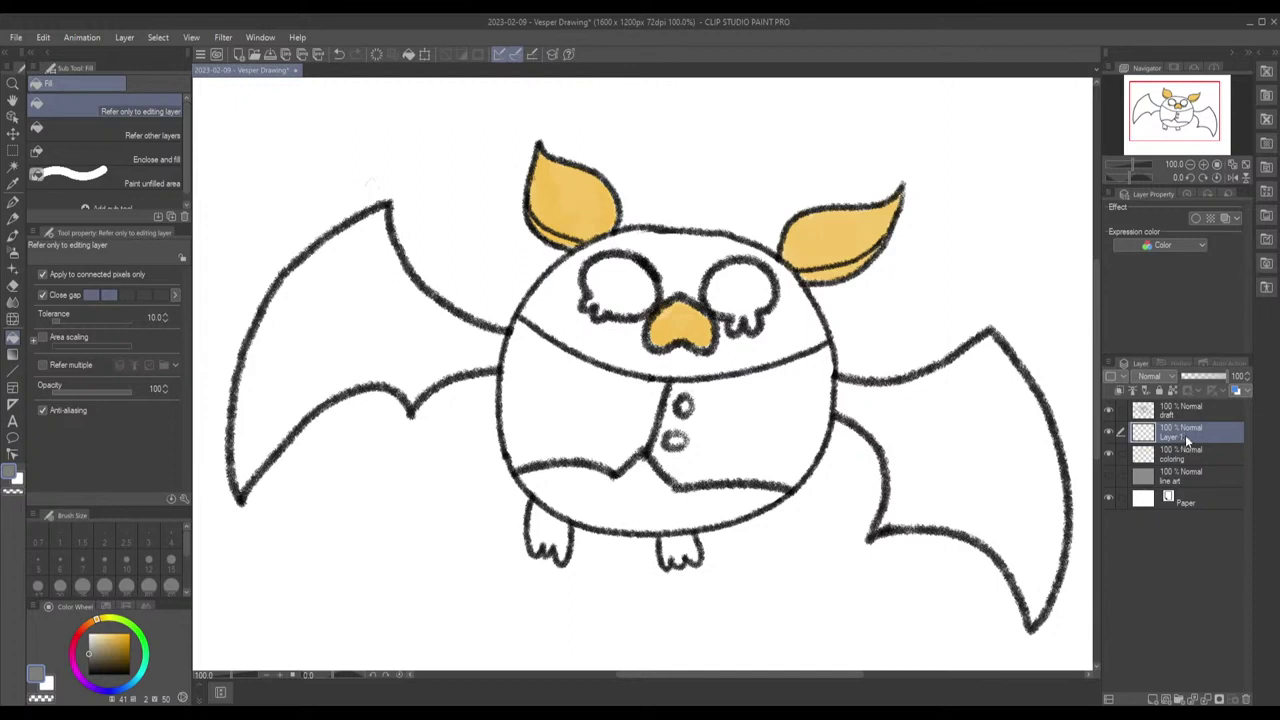
pyautogui.moveTo(1185, 435); pyautogui.dragTo(1187, 406)
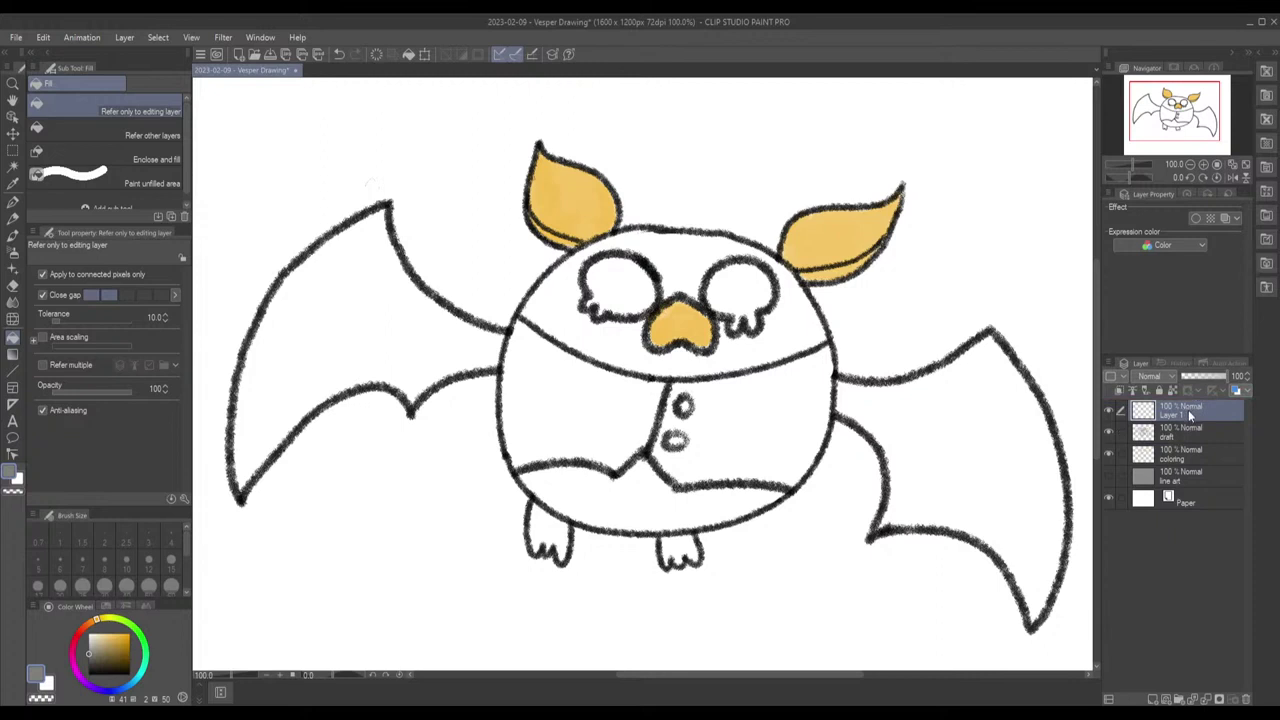
pyautogui.click(1108, 455)
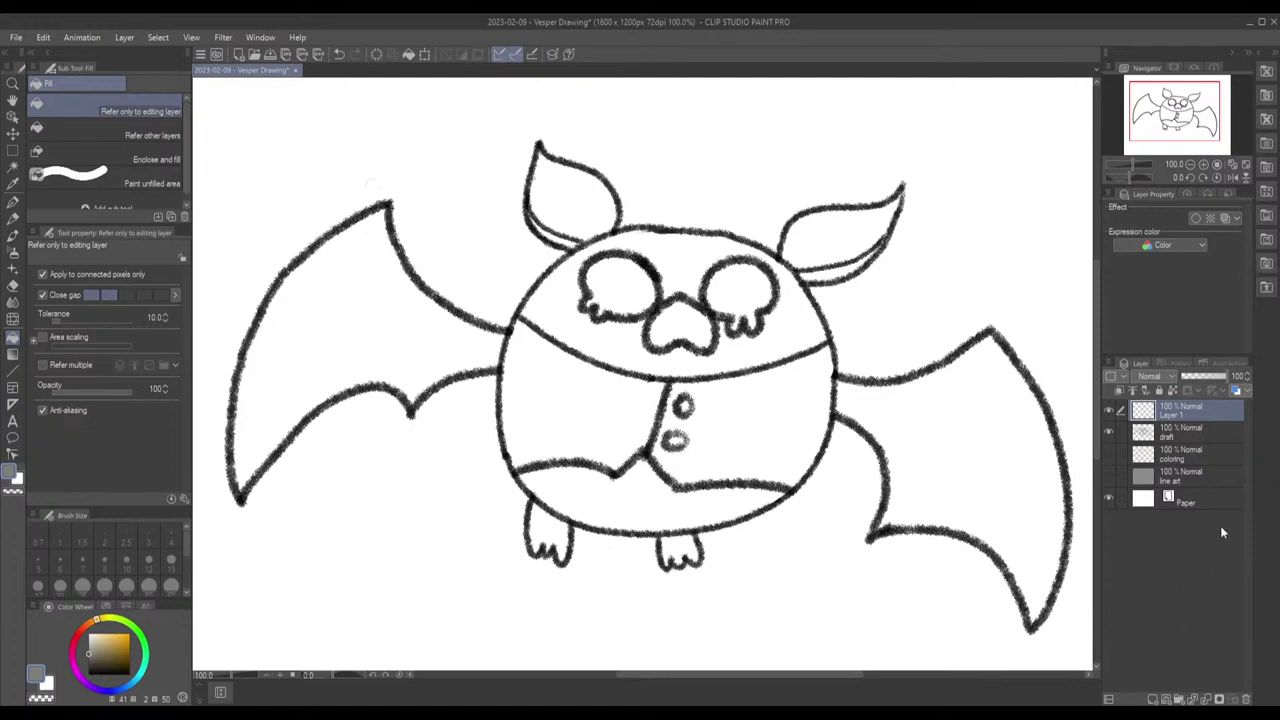
pyautogui.moveTo(1198, 411); pyautogui.dragTo(1232, 490)
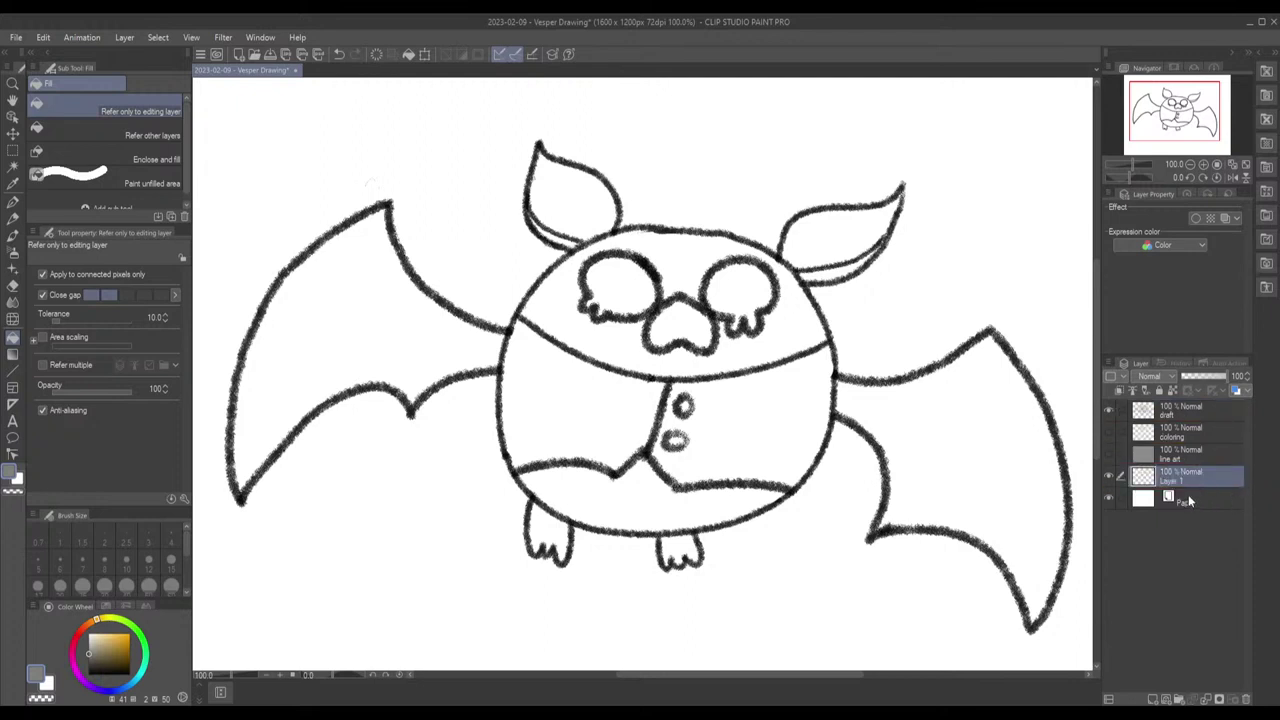
# Step: Fill the whole new layer with dark red
pyautogui.click(113, 650)
pyautogui.click(76, 637)
pyautogui.click(122, 645)
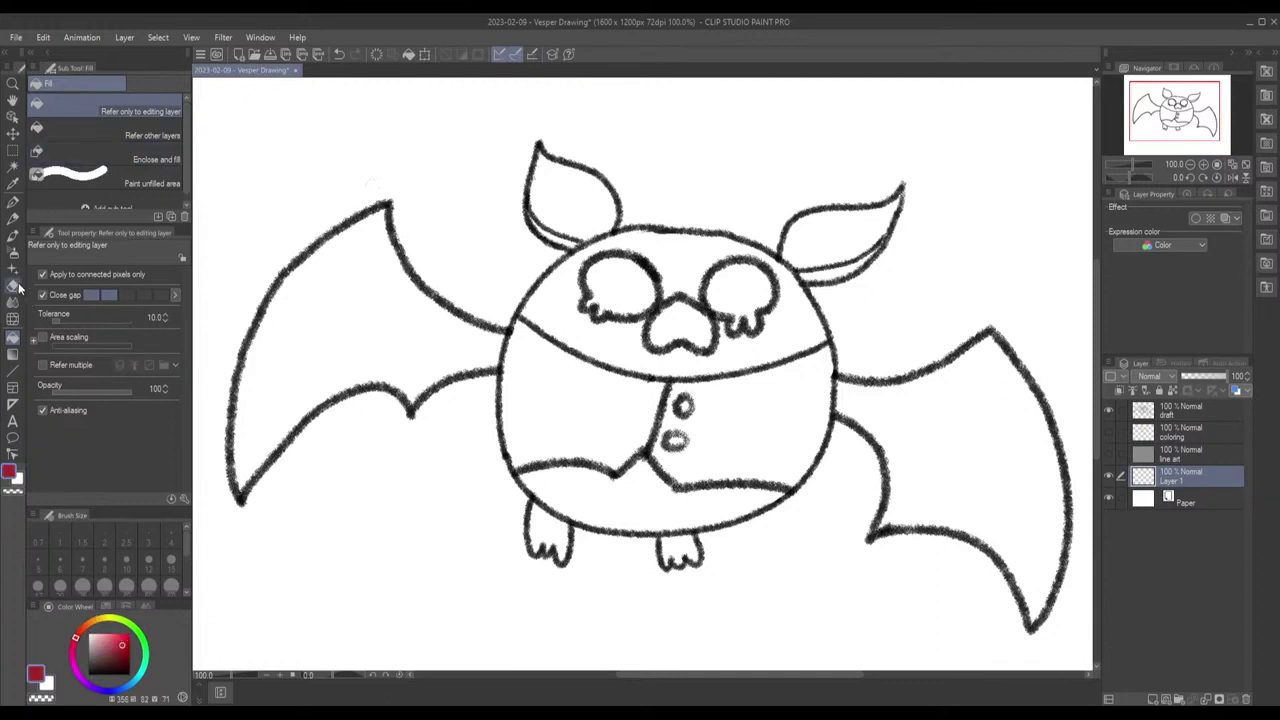
pyautogui.click(408, 523)
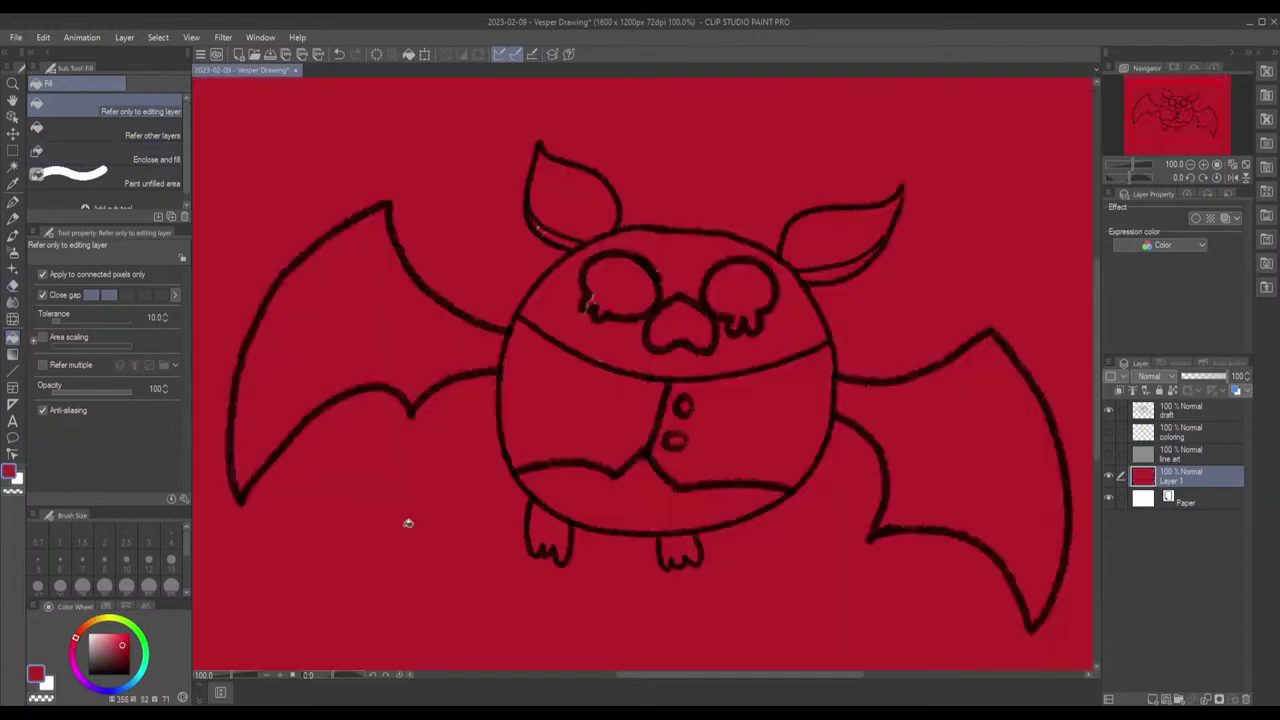
# Step: Delete the grey line art layer from the layer stack
pyautogui.click(1108, 455)
pyautogui.click(1108, 455)
pyautogui.click(1216, 457)
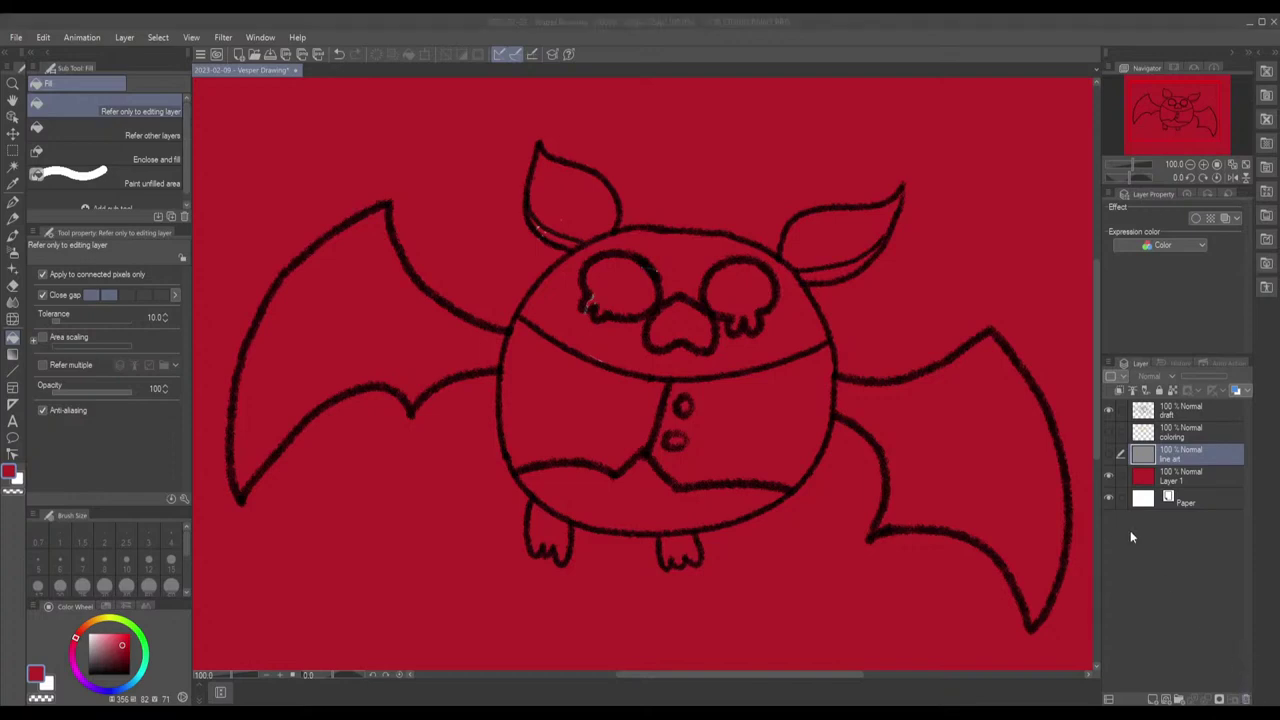
pyautogui.hotkey('ctrl', 'e')
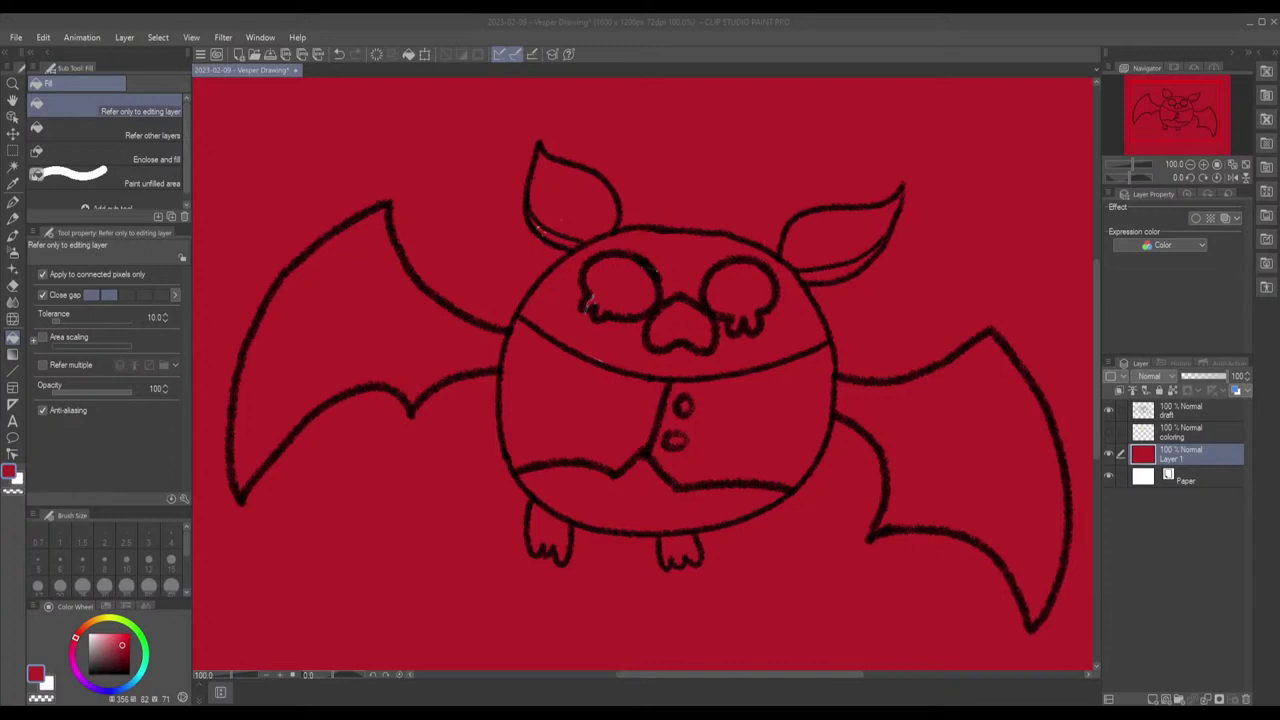
# Step: Fill the red backdrop layer, Layer 1, entirely with medium grey
pyautogui.click(90, 652)
pyautogui.click(89, 650)
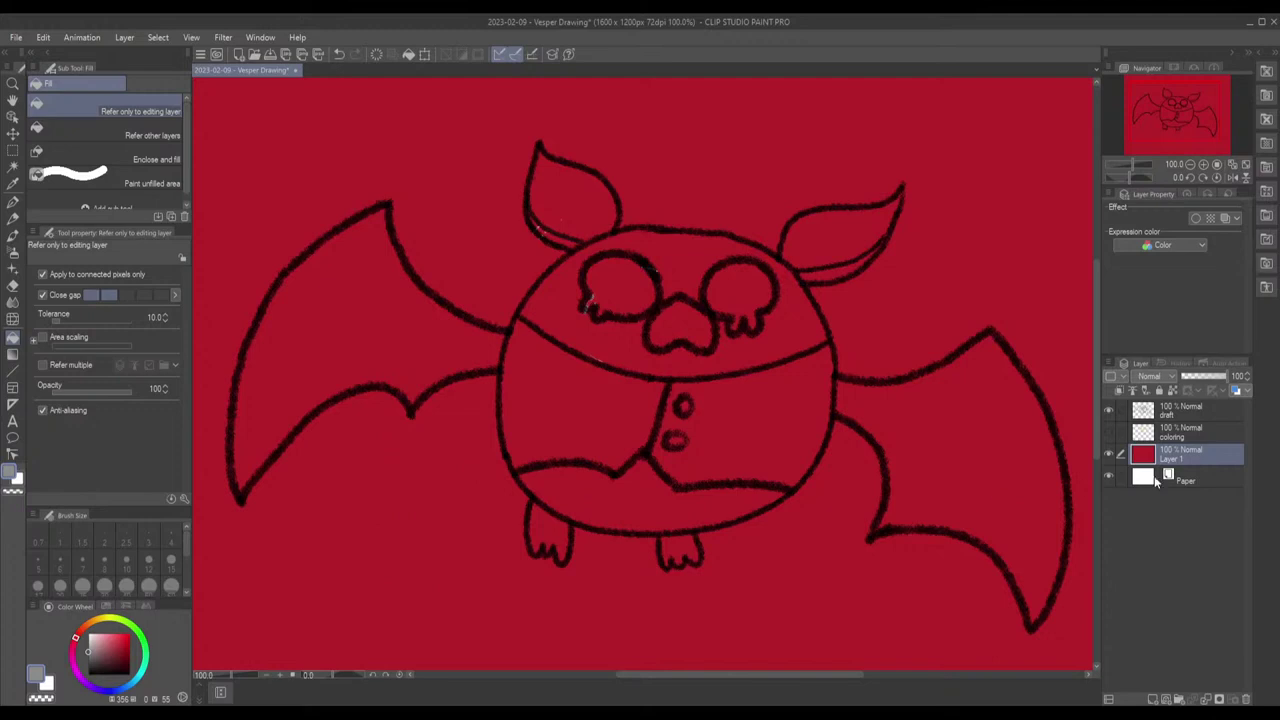
pyautogui.click(962, 604)
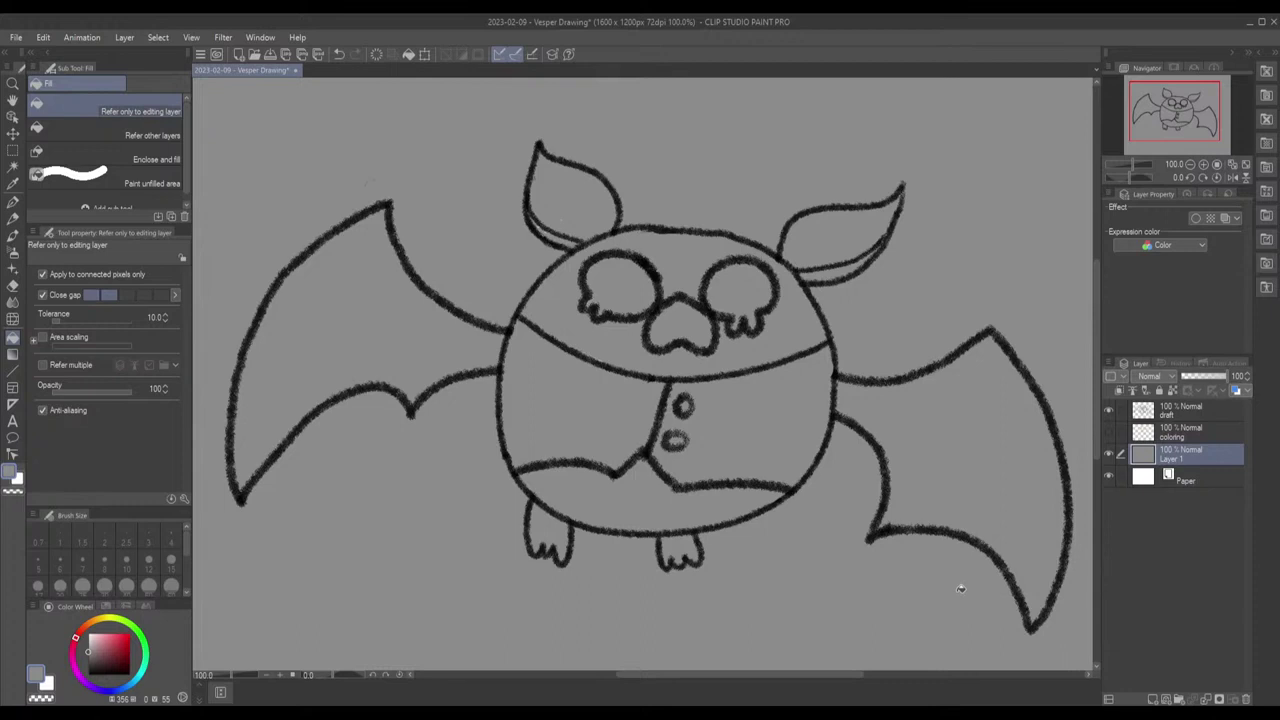
# Step: Show the coloring layer again, make it the active layer and save the drawing
pyautogui.click(1108, 431)
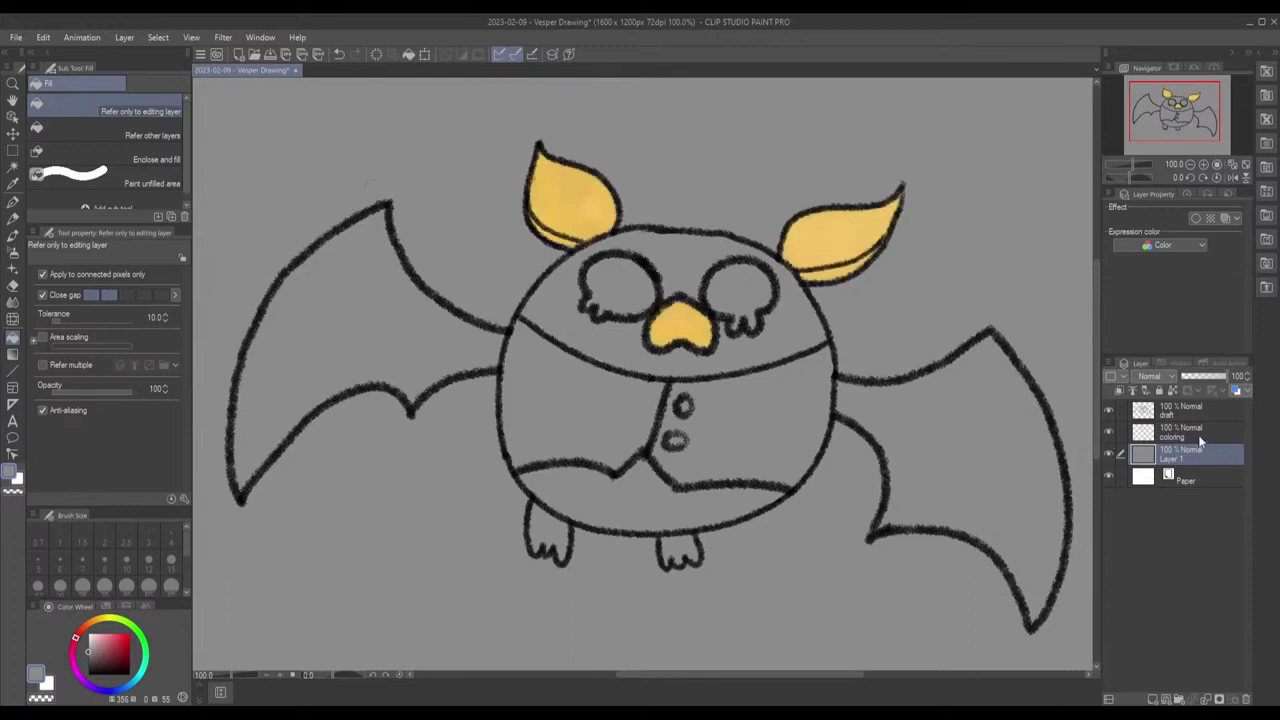
pyautogui.click(1200, 436)
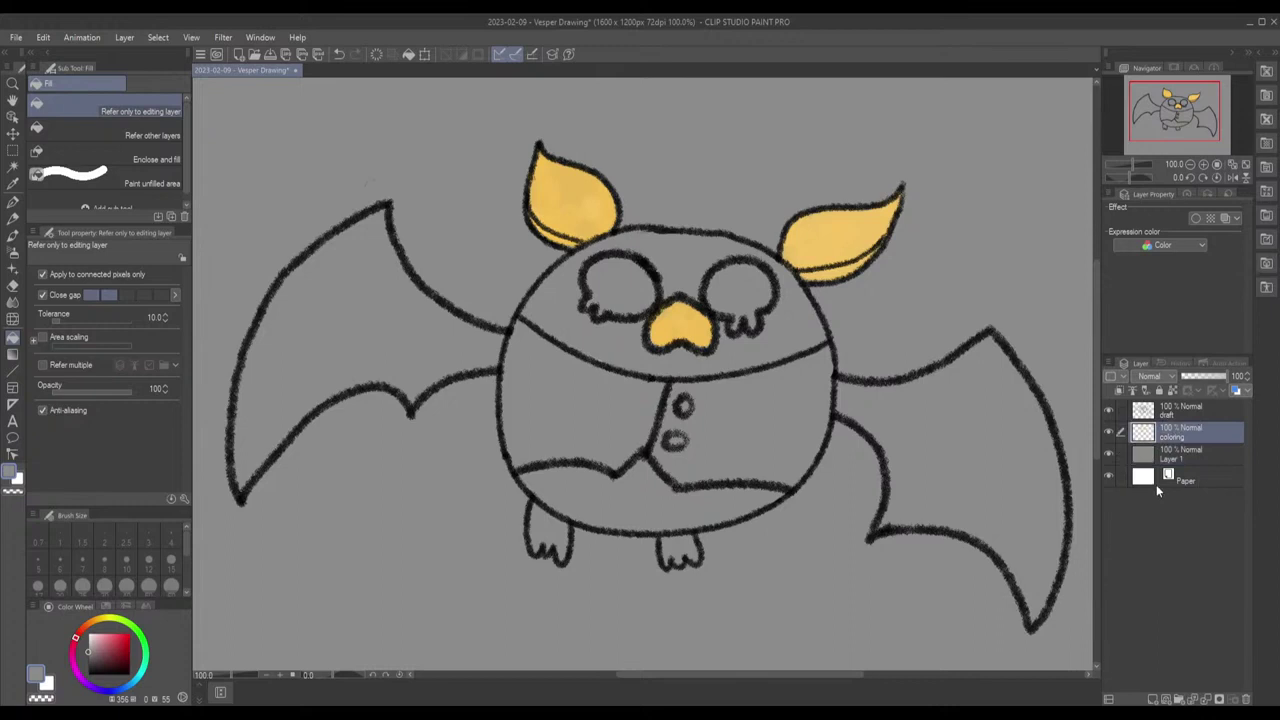
pyautogui.hotkey('ctrl', 's')
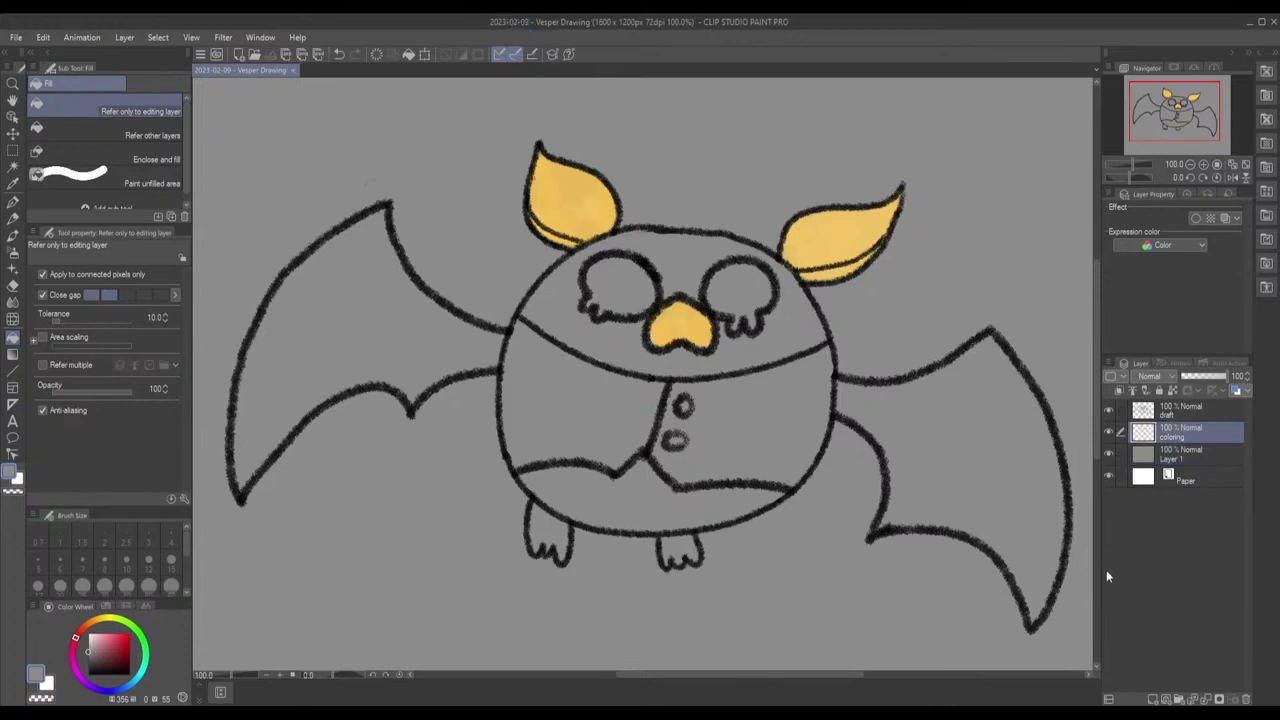
# Step: Lock the draft layer and the grey Layer 1, leaving the coloring layer active
pyautogui.click(1200, 410)
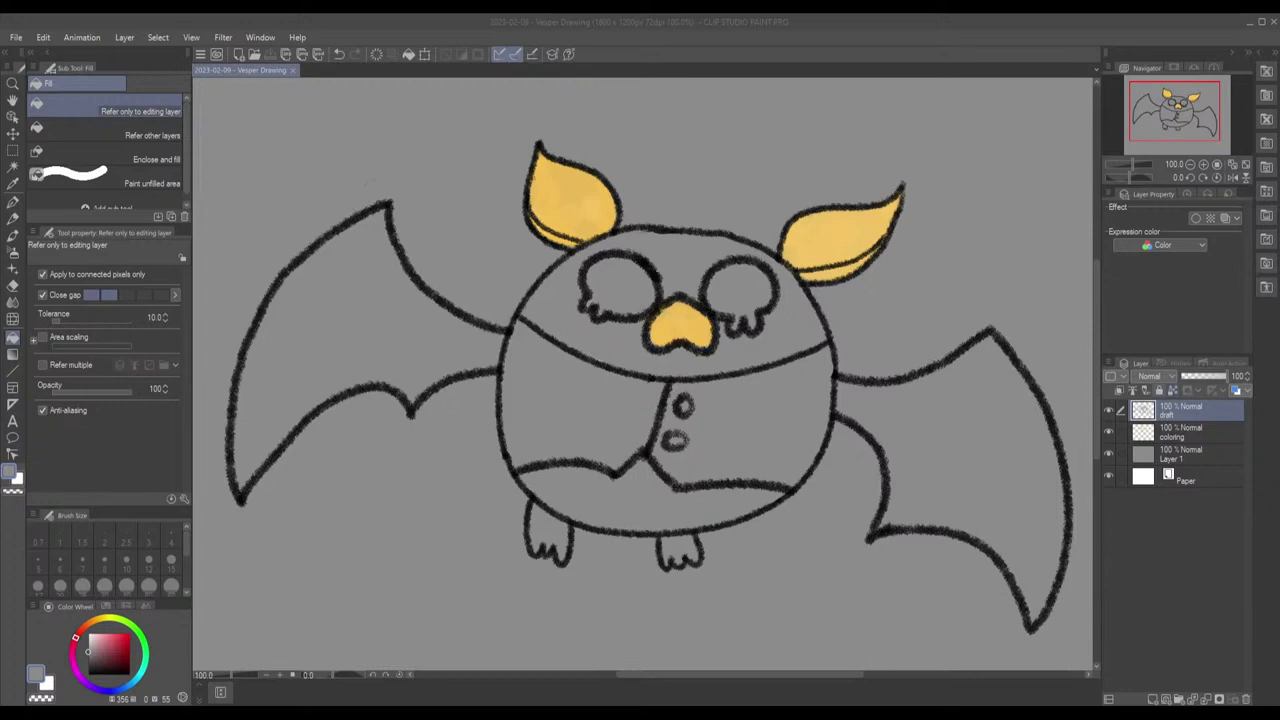
pyautogui.click(1162, 391)
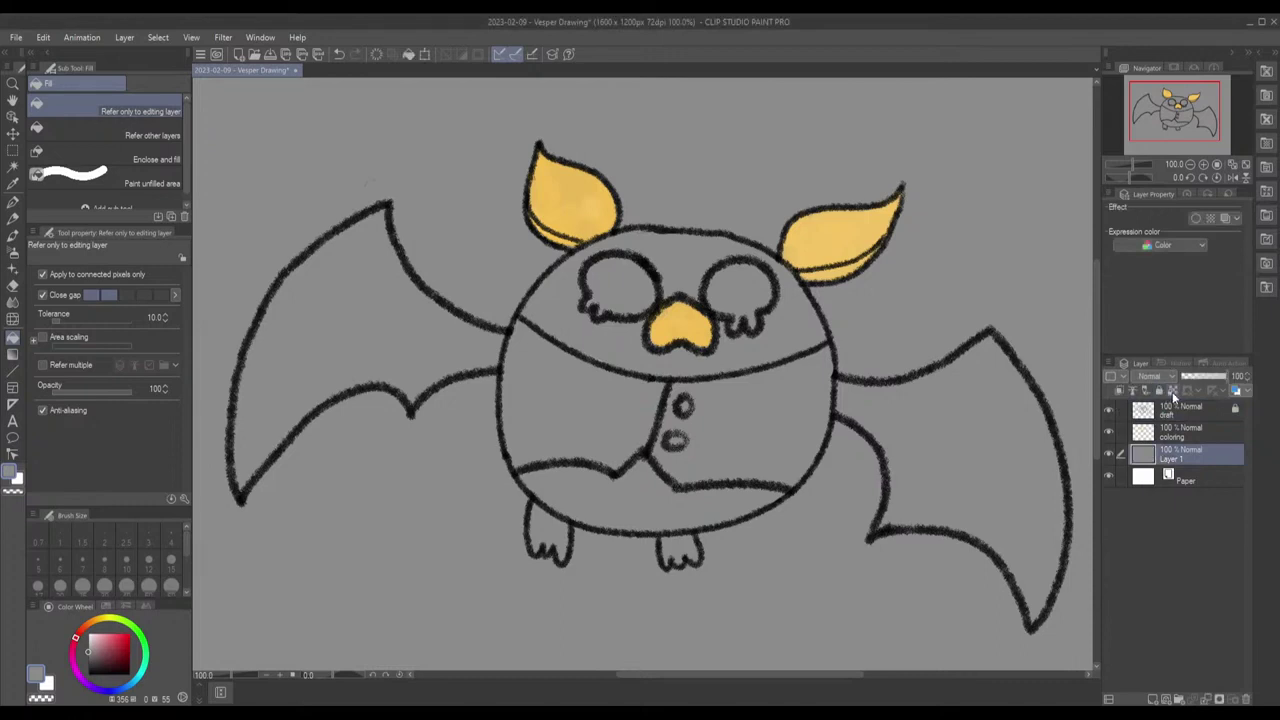
pyautogui.click(1190, 453)
pyautogui.click(1199, 437)
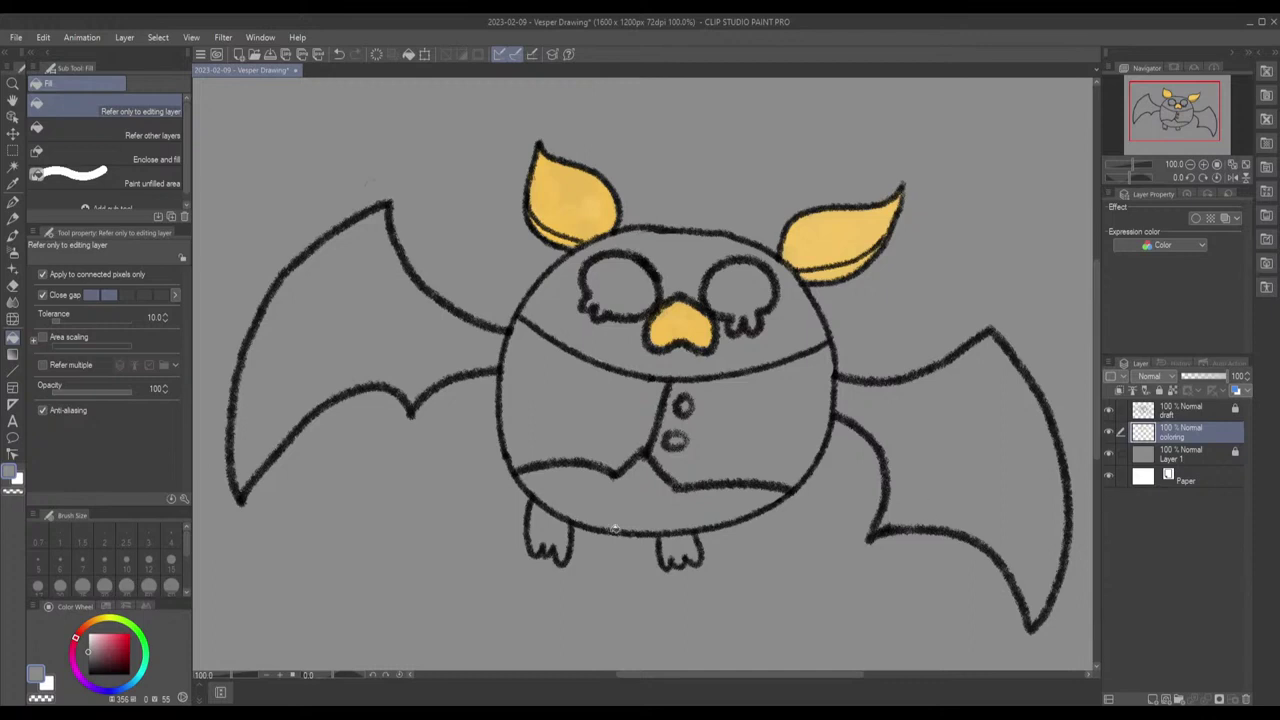
# Step: Paint the bat's left eye white on the coloring layer with the Pencil at brush size 30
pyautogui.moveTo(96, 654)
pyautogui.mouseDown()
pyautogui.moveTo(142, 632)
pyautogui.moveTo(112, 636)
pyautogui.mouseUp()
pyautogui.click(90, 635)
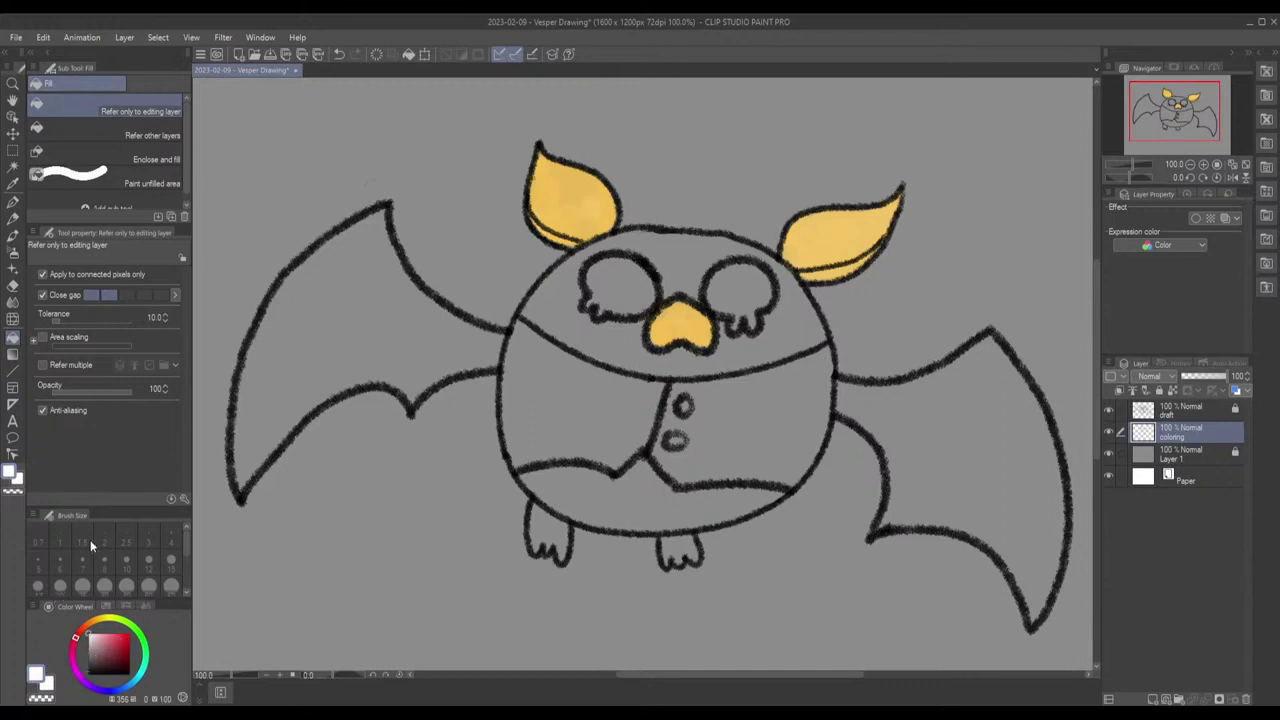
pyautogui.click(15, 219)
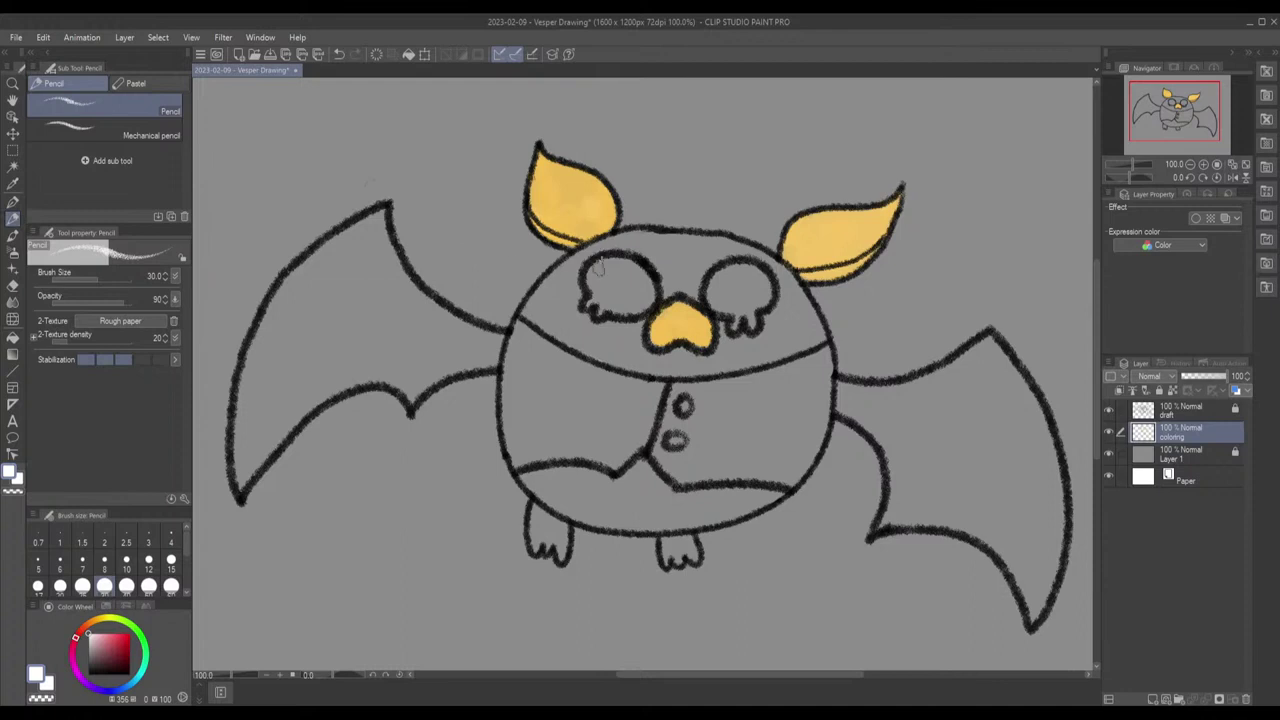
pyautogui.moveTo(613, 272)
pyautogui.mouseDown()
pyautogui.moveTo(598, 283)
pyautogui.moveTo(622, 266)
pyautogui.moveTo(645, 286)
pyautogui.moveTo(622, 304)
pyautogui.moveTo(604, 290)
pyautogui.moveTo(628, 288)
pyautogui.moveTo(614, 264)
pyautogui.moveTo(594, 270)
pyautogui.moveTo(612, 258)
pyautogui.moveTo(651, 295)
pyautogui.moveTo(599, 294)
pyautogui.moveTo(622, 306)
pyautogui.moveTo(592, 296)
pyautogui.moveTo(606, 300)
pyautogui.mouseUp()
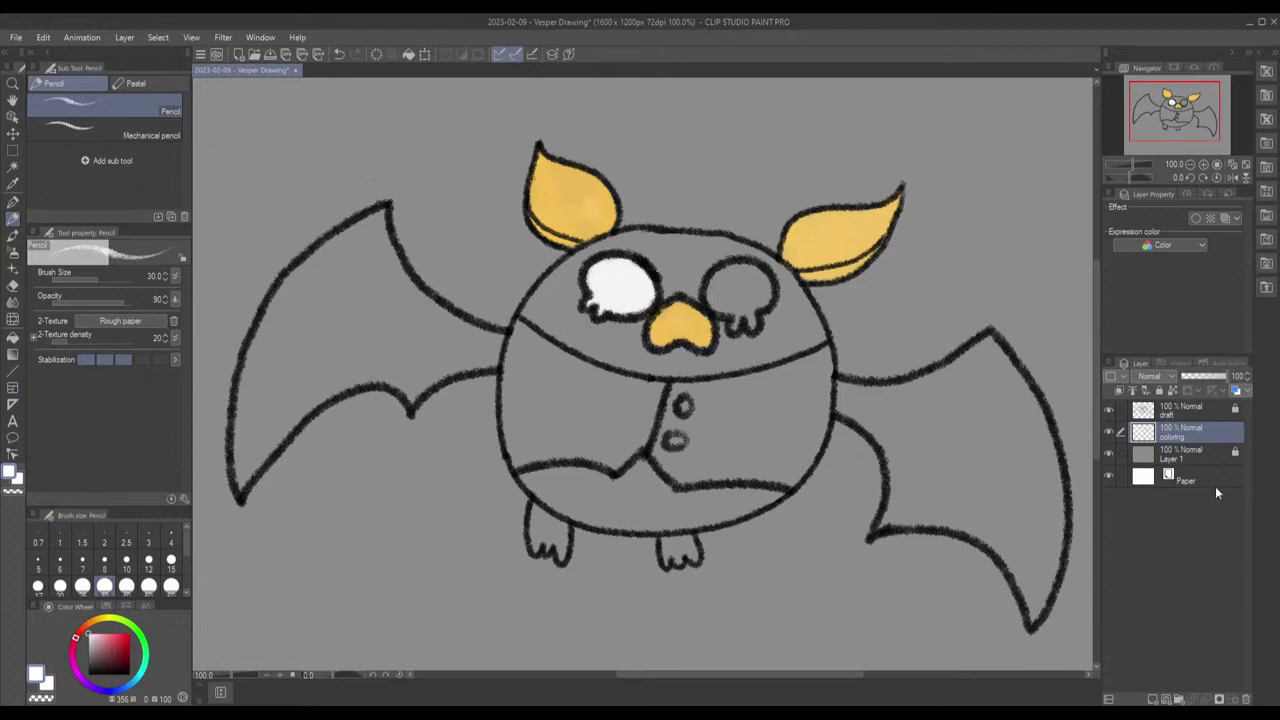
# Step: Delete the grey Layer 1, and recolor the Paper layer dark grey with its lock on
pyautogui.click(1205, 455)
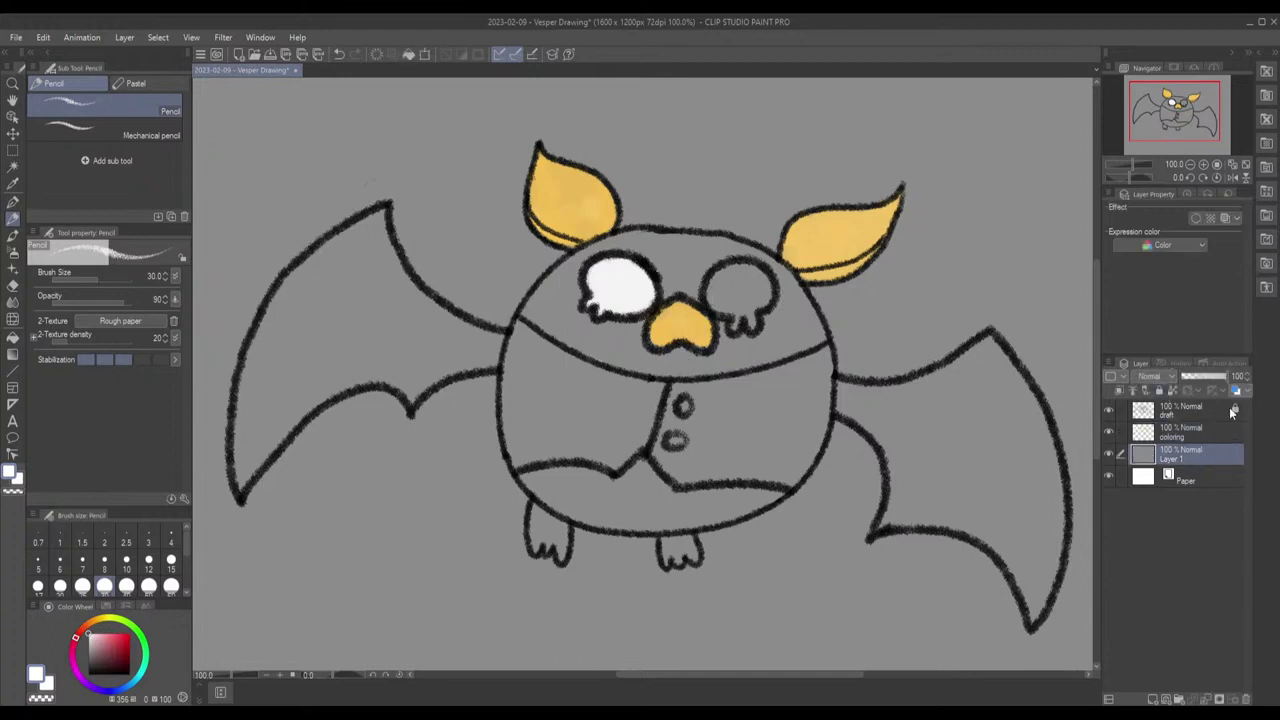
pyautogui.click(1237, 700)
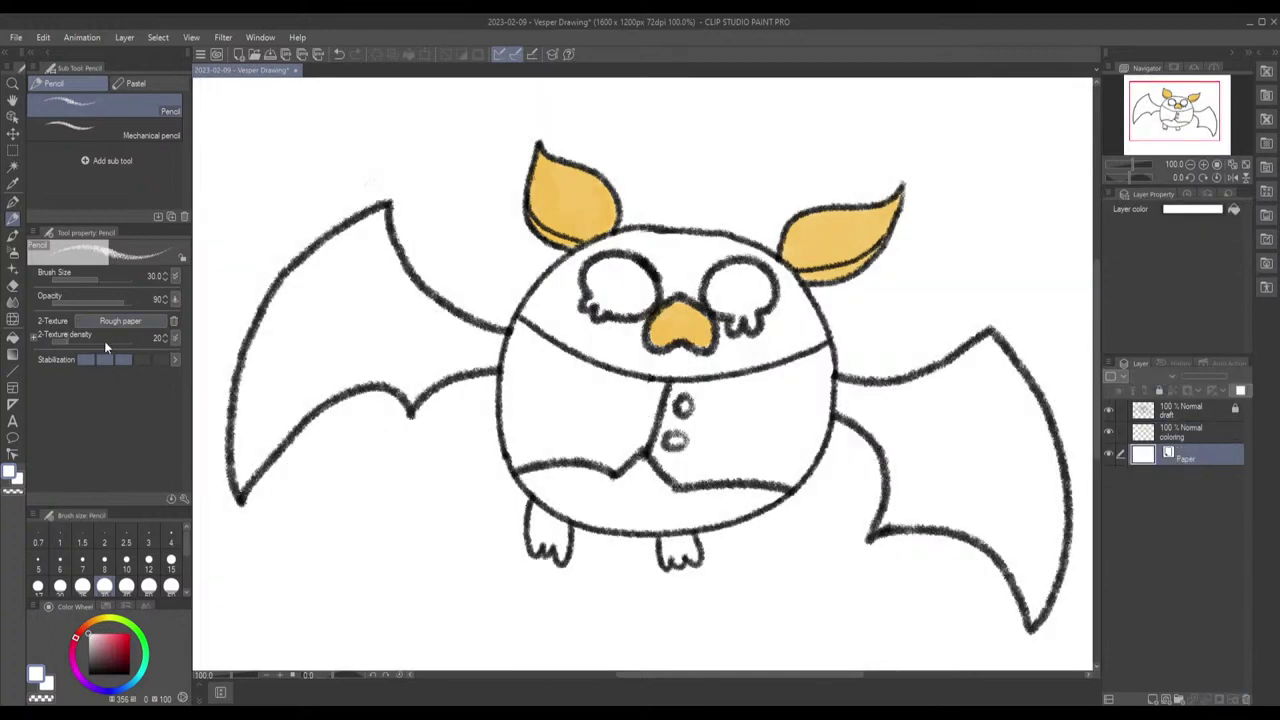
pyautogui.click(12, 336)
pyautogui.moveTo(112, 666); pyautogui.dragTo(88, 662)
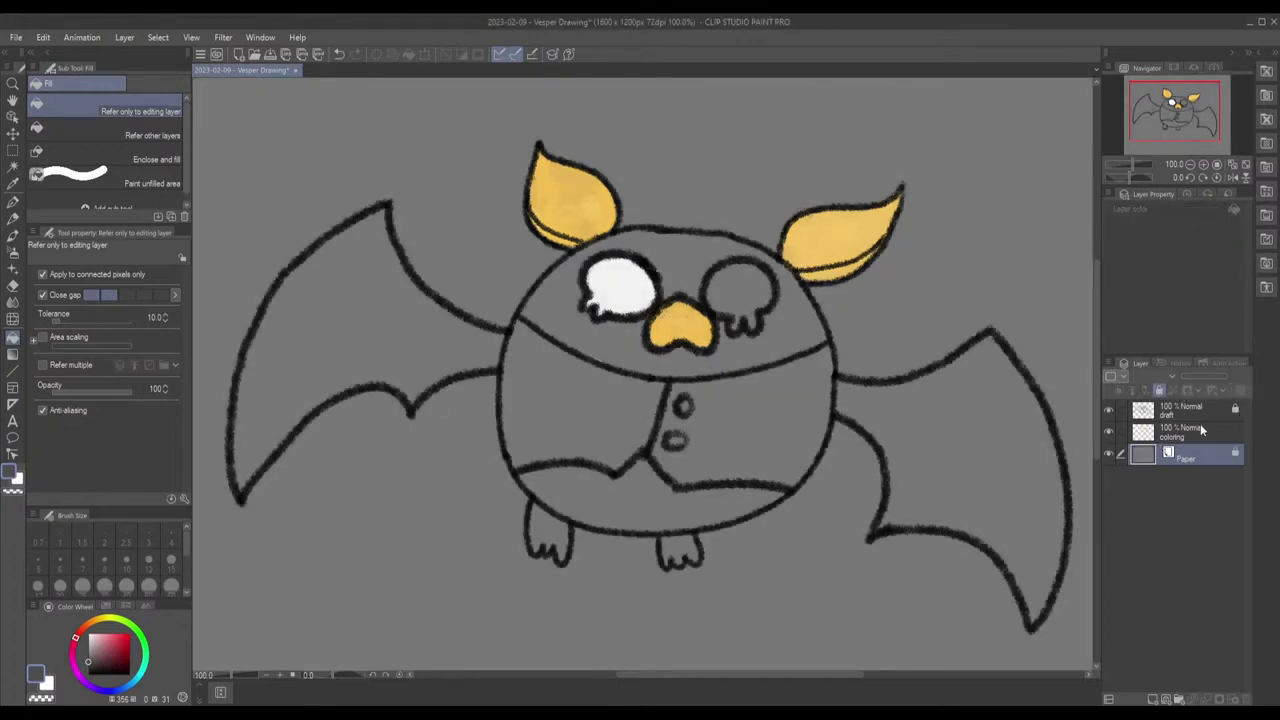
# Step: Try to fill the left eye on the coloring layer with solid white using the Fill tool
pyautogui.click(1219, 439)
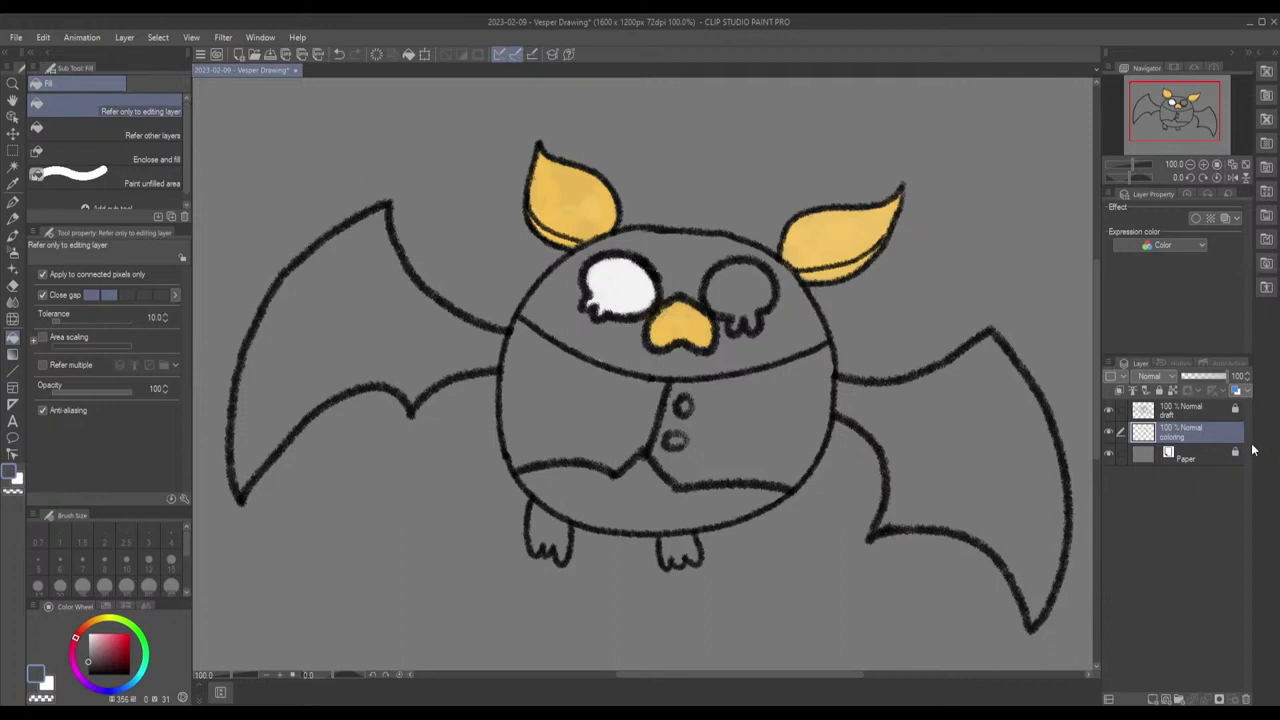
pyautogui.press('x')
pyautogui.click(604, 274)
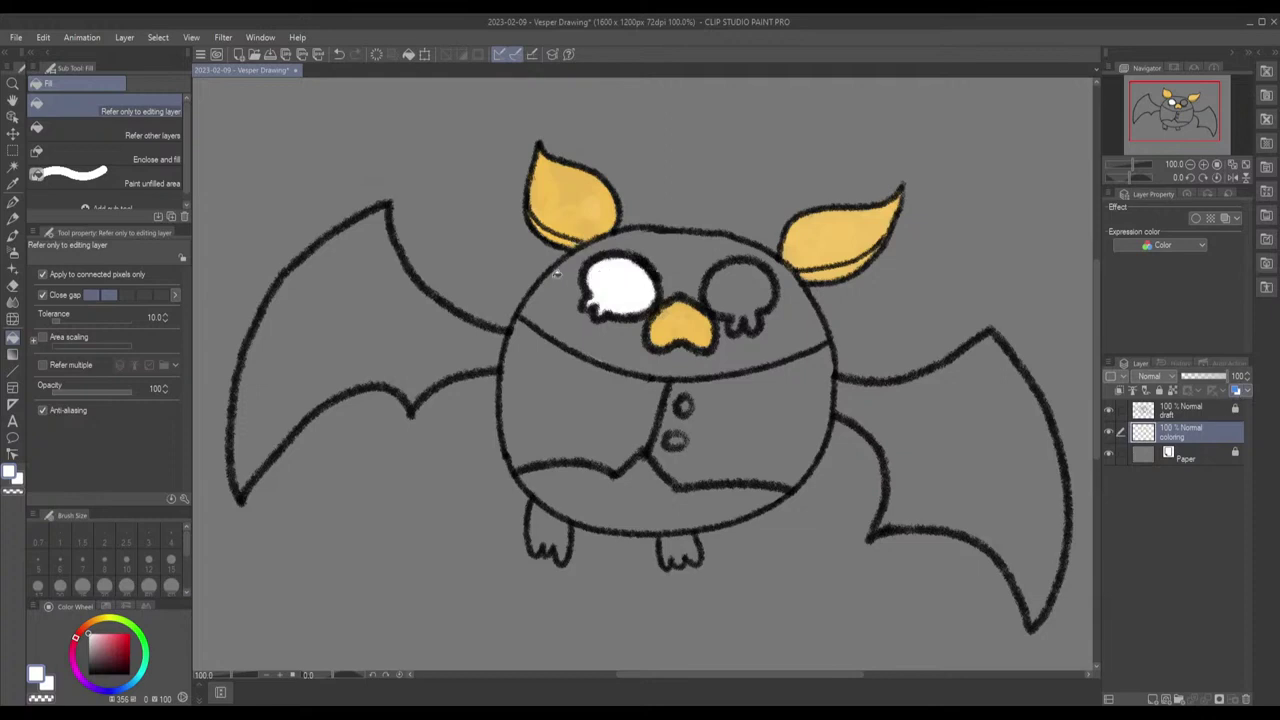
pyautogui.hotkey('ctrl', 'z')
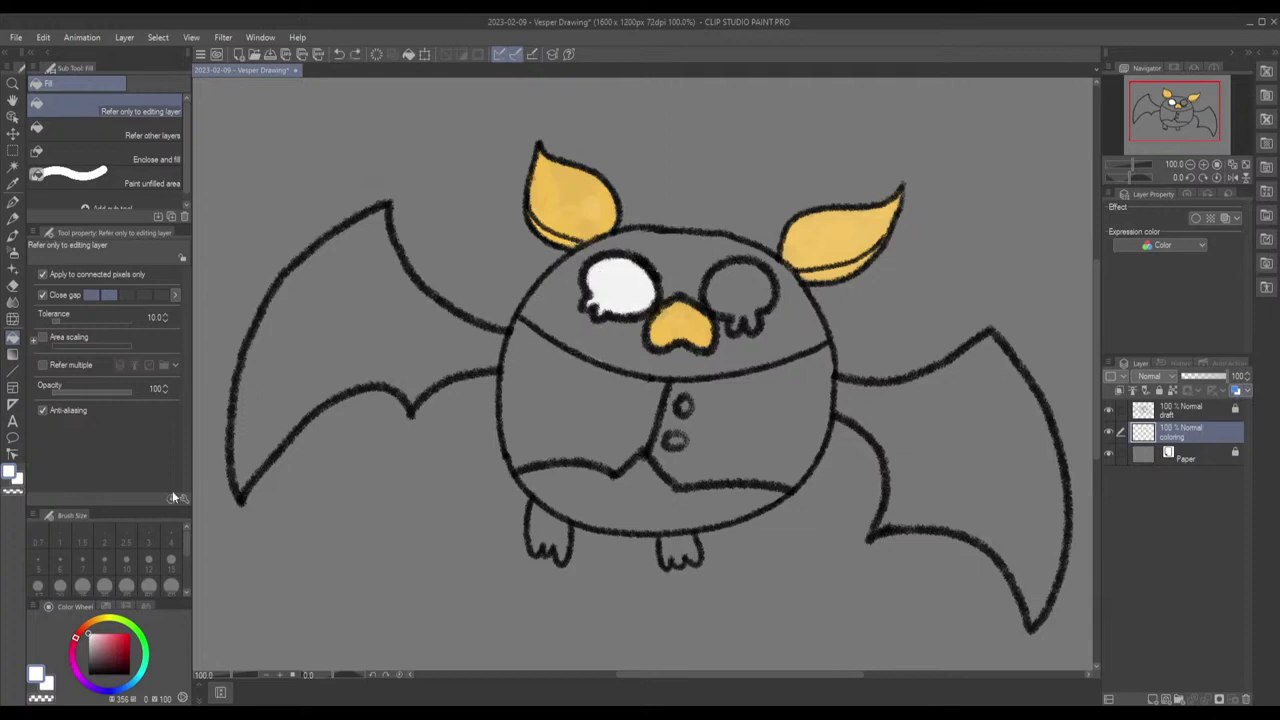
# Step: Paint both eyes and their drips an even, solid white with the Pencil at brush size 30
pyautogui.click(12, 217)
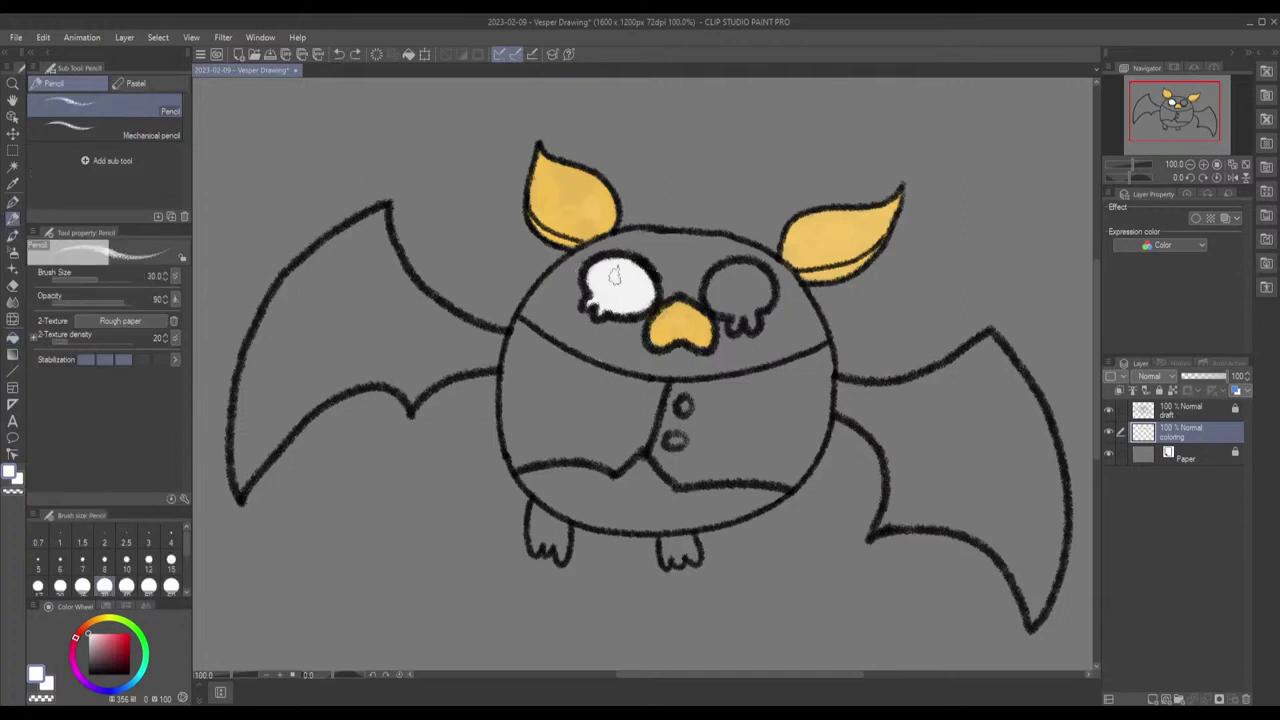
pyautogui.moveTo(597, 276)
pyautogui.mouseDown()
pyautogui.moveTo(617, 260)
pyautogui.moveTo(611, 294)
pyautogui.moveTo(643, 276)
pyautogui.moveTo(616, 294)
pyautogui.moveTo(640, 296)
pyautogui.moveTo(614, 270)
pyautogui.moveTo(600, 294)
pyautogui.moveTo(618, 302)
pyautogui.moveTo(642, 278)
pyautogui.mouseUp()
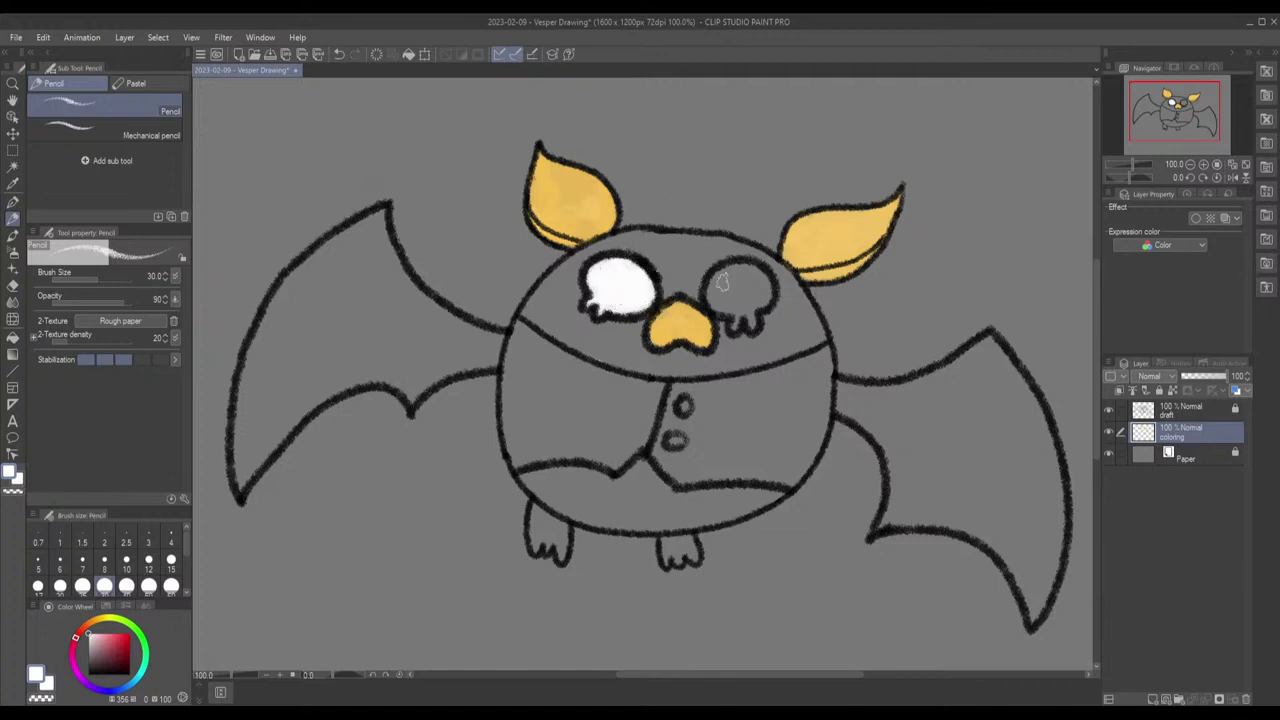
pyautogui.moveTo(721, 297)
pyautogui.mouseDown()
pyautogui.moveTo(718, 282)
pyautogui.moveTo(732, 276)
pyautogui.moveTo(740, 300)
pyautogui.moveTo(744, 272)
pyautogui.moveTo(734, 278)
pyautogui.moveTo(760, 280)
pyautogui.moveTo(728, 308)
pyautogui.moveTo(752, 328)
pyautogui.moveTo(742, 312)
pyautogui.mouseUp()
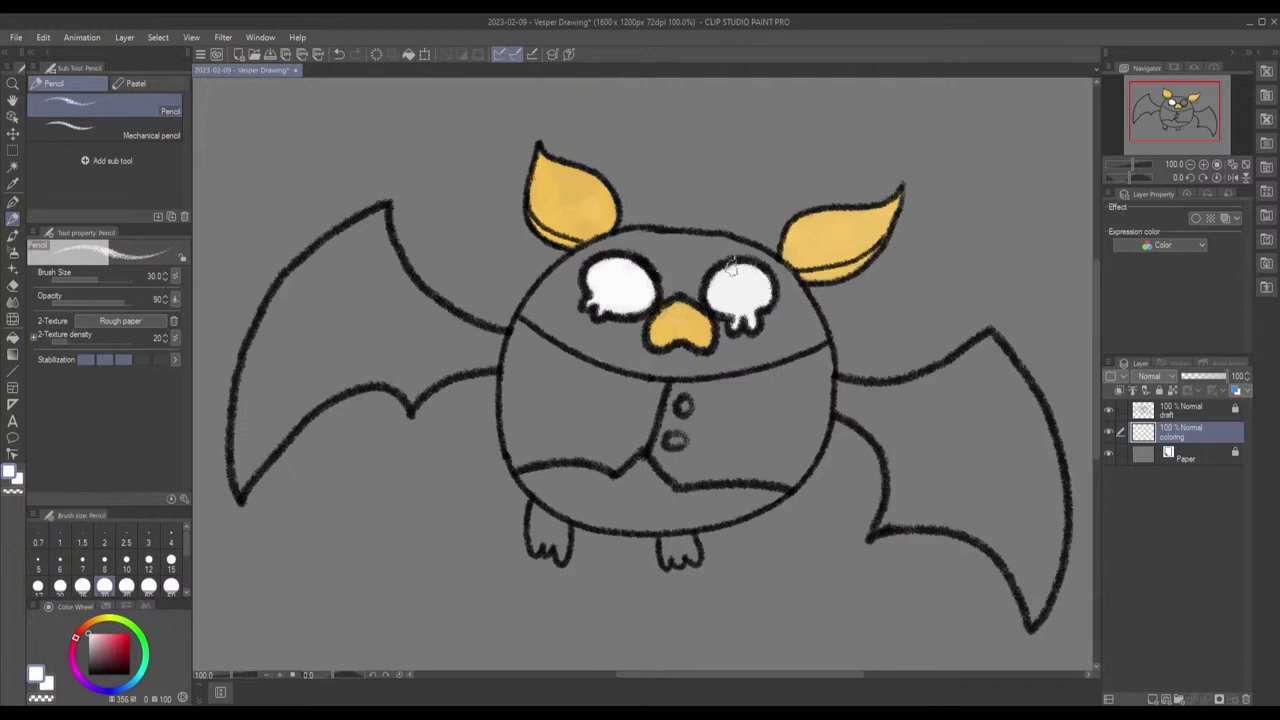
pyautogui.moveTo(720, 278); pyautogui.dragTo(744, 289)
pyautogui.moveTo(617, 303)
pyautogui.mouseDown()
pyautogui.moveTo(647, 297)
pyautogui.moveTo(595, 262)
pyautogui.moveTo(605, 293)
pyautogui.mouseUp()
pyautogui.moveTo(733, 291)
pyautogui.mouseDown()
pyautogui.moveTo(754, 280)
pyautogui.moveTo(714, 290)
pyautogui.moveTo(738, 308)
pyautogui.moveTo(762, 291)
pyautogui.moveTo(733, 276)
pyautogui.mouseUp()
pyautogui.moveTo(731, 297)
pyautogui.mouseDown()
pyautogui.moveTo(716, 294)
pyautogui.moveTo(725, 312)
pyautogui.moveTo(752, 310)
pyautogui.moveTo(725, 300)
pyautogui.moveTo(734, 309)
pyautogui.moveTo(748, 302)
pyautogui.moveTo(729, 289)
pyautogui.mouseUp()
pyautogui.moveTo(623, 277); pyautogui.dragTo(645, 295)
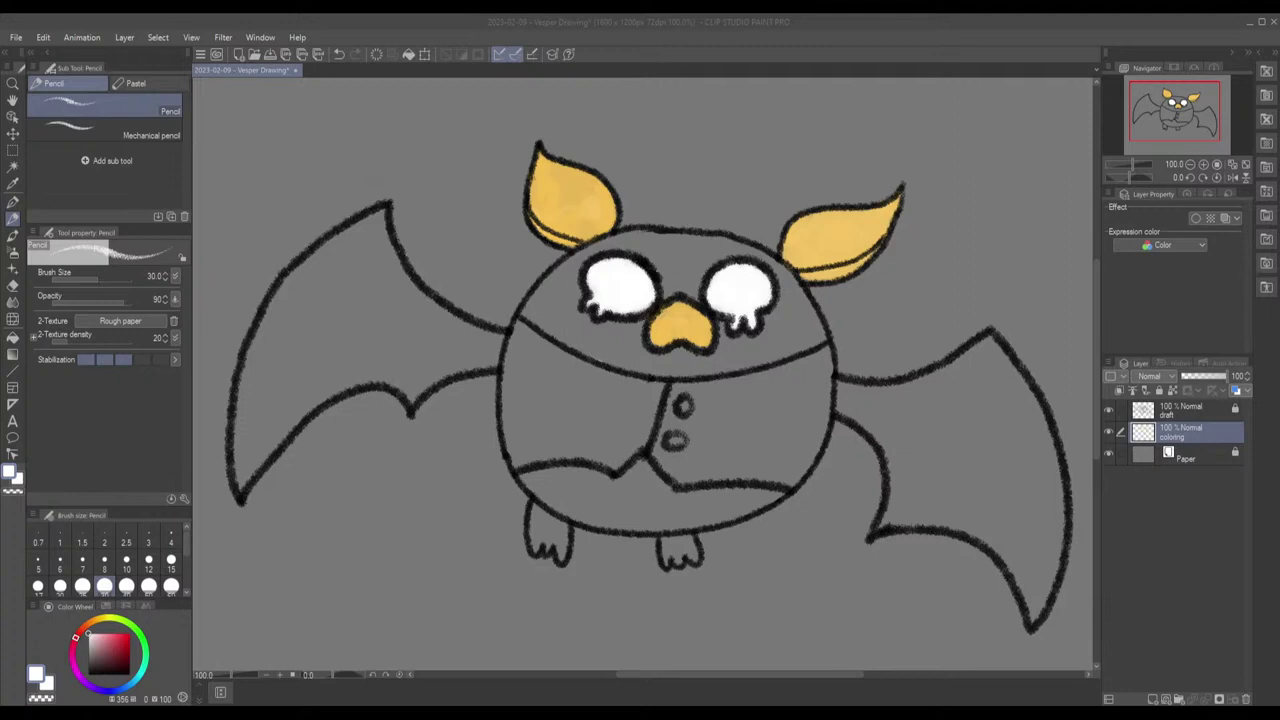
# Step: Recolor the Paper layer sky blue and lock it
pyautogui.click(1190, 455)
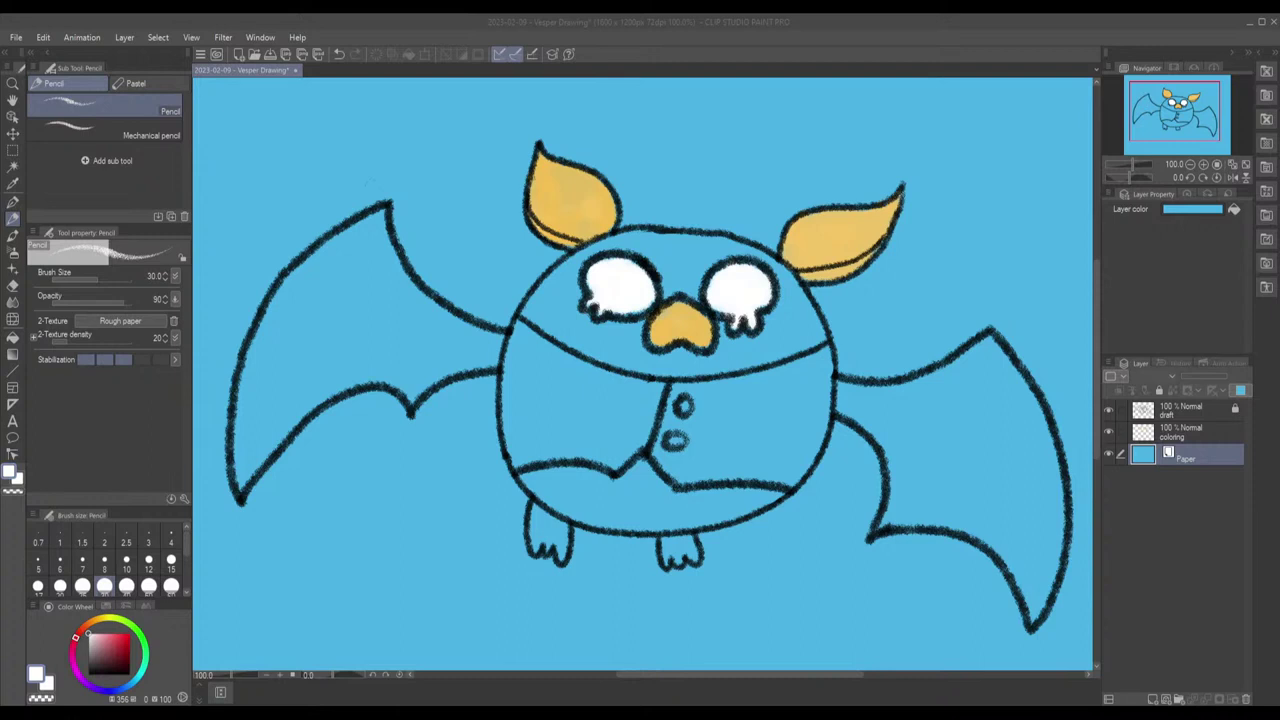
pyautogui.scroll(5, 581, 530)
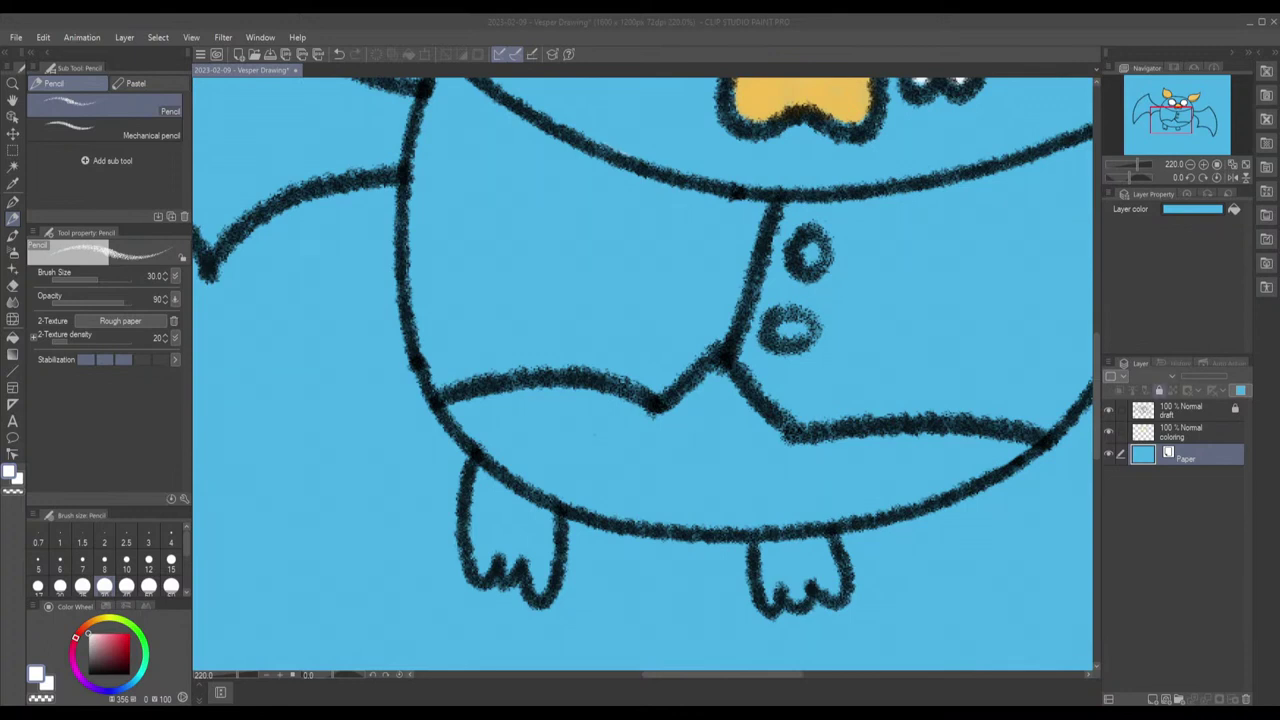
# Step: Make the coloring layer active and sample the nose's yellow-orange as the drawing color
pyautogui.click(1198, 431)
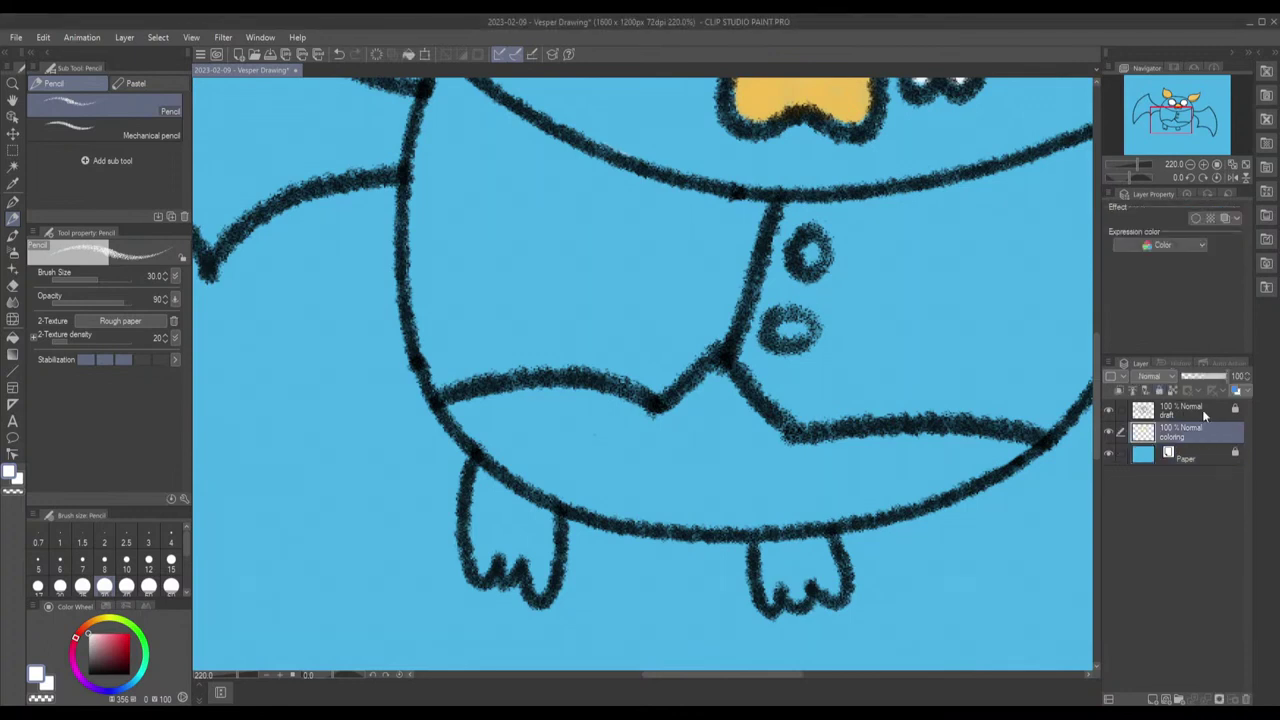
pyautogui.keyDown('alt'); pyautogui.click(803, 128); pyautogui.keyUp('alt')
pyautogui.moveTo(803, 128); pyautogui.dragTo(829, 102)
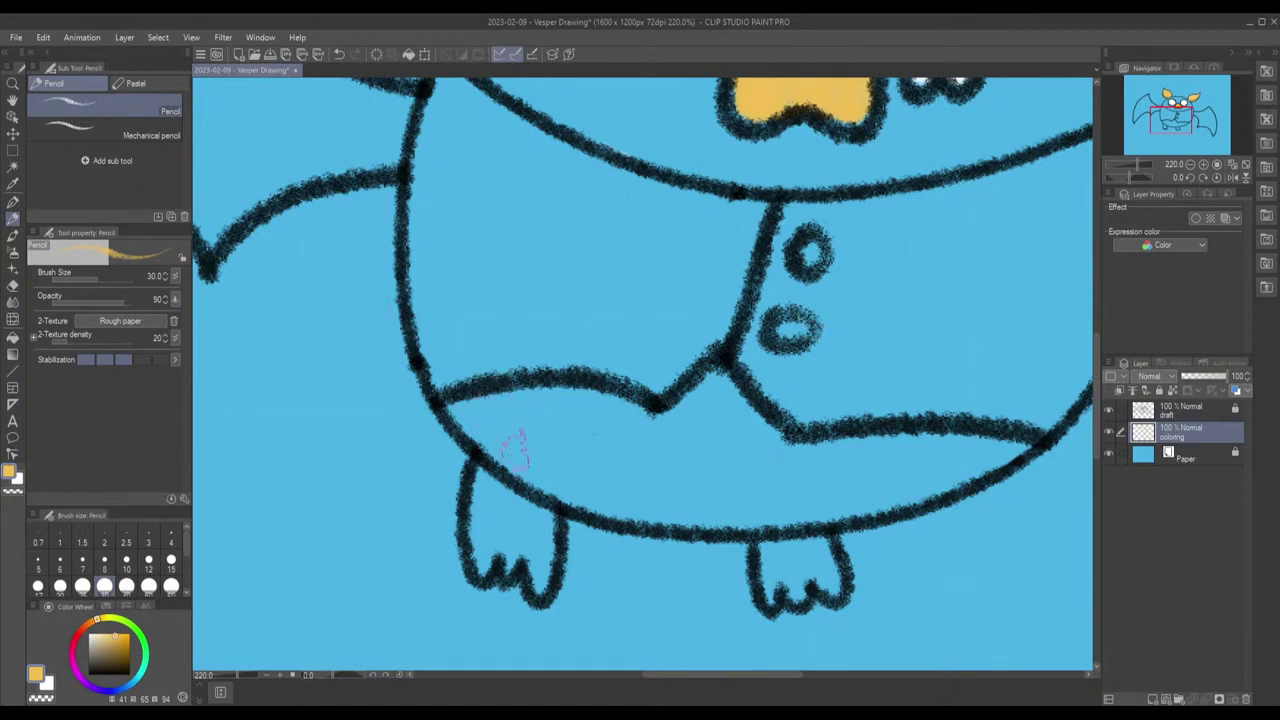
# Step: Try to color the left foot yellow-orange with the Pencil at brush size 30
pyautogui.moveTo(484, 478)
pyautogui.mouseDown()
pyautogui.moveTo(486, 571)
pyautogui.moveTo(491, 541)
pyautogui.moveTo(510, 541)
pyautogui.moveTo(493, 494)
pyautogui.moveTo(537, 514)
pyautogui.moveTo(539, 536)
pyautogui.moveTo(522, 529)
pyautogui.moveTo(542, 556)
pyautogui.moveTo(534, 581)
pyautogui.moveTo(512, 546)
pyautogui.moveTo(534, 563)
pyautogui.moveTo(520, 541)
pyautogui.moveTo(540, 523)
pyautogui.moveTo(542, 575)
pyautogui.mouseUp()
pyautogui.hotkey('ctrl', 'z')
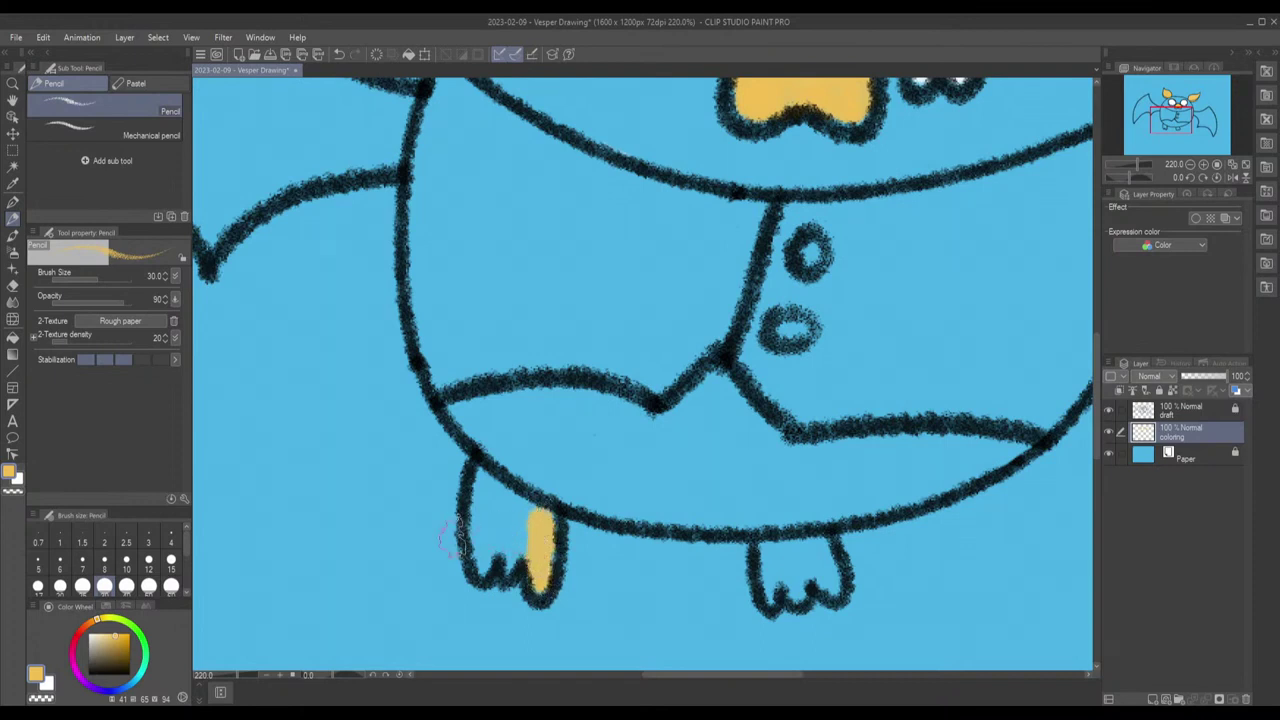
pyautogui.hotkey('ctrl', 'z')
# Step: Color both feet yellow-orange with the Pencil at brush size 20
pyautogui.click(60, 586)
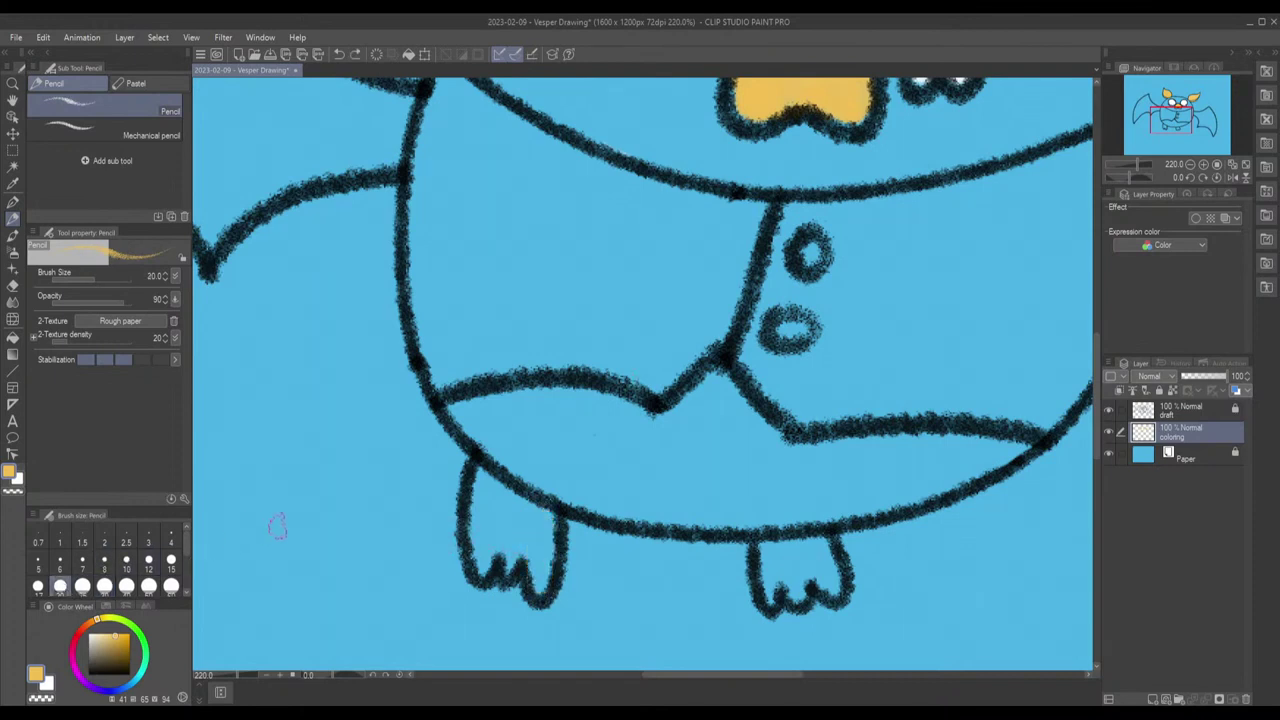
pyautogui.moveTo(535, 556); pyautogui.dragTo(540, 568)
pyautogui.moveTo(538, 590)
pyautogui.mouseDown()
pyautogui.moveTo(540, 562)
pyautogui.moveTo(538, 575)
pyautogui.mouseUp()
pyautogui.moveTo(539, 530)
pyautogui.mouseDown()
pyautogui.moveTo(522, 505)
pyautogui.moveTo(535, 505)
pyautogui.moveTo(483, 480)
pyautogui.moveTo(487, 566)
pyautogui.moveTo(490, 528)
pyautogui.moveTo(508, 530)
pyautogui.moveTo(497, 487)
pyautogui.moveTo(527, 548)
pyautogui.moveTo(516, 527)
pyautogui.moveTo(510, 566)
pyautogui.moveTo(512, 550)
pyautogui.moveTo(537, 555)
pyautogui.moveTo(540, 538)
pyautogui.moveTo(504, 514)
pyautogui.moveTo(481, 558)
pyautogui.mouseUp()
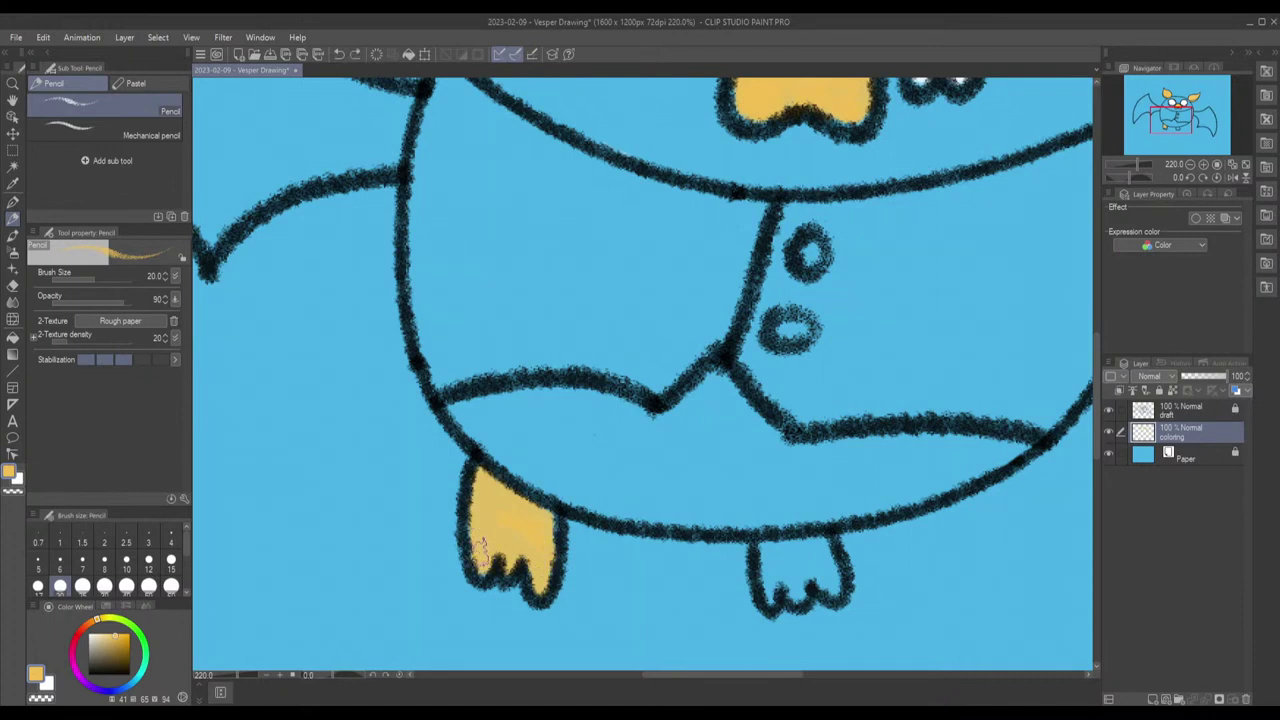
pyautogui.moveTo(485, 555)
pyautogui.mouseDown()
pyautogui.moveTo(550, 484)
pyautogui.moveTo(535, 514)
pyautogui.moveTo(548, 546)
pyautogui.moveTo(560, 510)
pyautogui.mouseUp()
pyautogui.moveTo(768, 556)
pyautogui.mouseDown()
pyautogui.moveTo(771, 600)
pyautogui.moveTo(763, 572)
pyautogui.moveTo(776, 553)
pyautogui.moveTo(765, 549)
pyautogui.moveTo(807, 548)
pyautogui.moveTo(792, 574)
pyautogui.moveTo(780, 564)
pyautogui.moveTo(794, 583)
pyautogui.moveTo(777, 574)
pyautogui.moveTo(828, 572)
pyautogui.moveTo(820, 545)
pyautogui.moveTo(786, 551)
pyautogui.moveTo(773, 595)
pyautogui.moveTo(790, 558)
pyautogui.moveTo(838, 566)
pyautogui.moveTo(776, 570)
pyautogui.mouseUp()
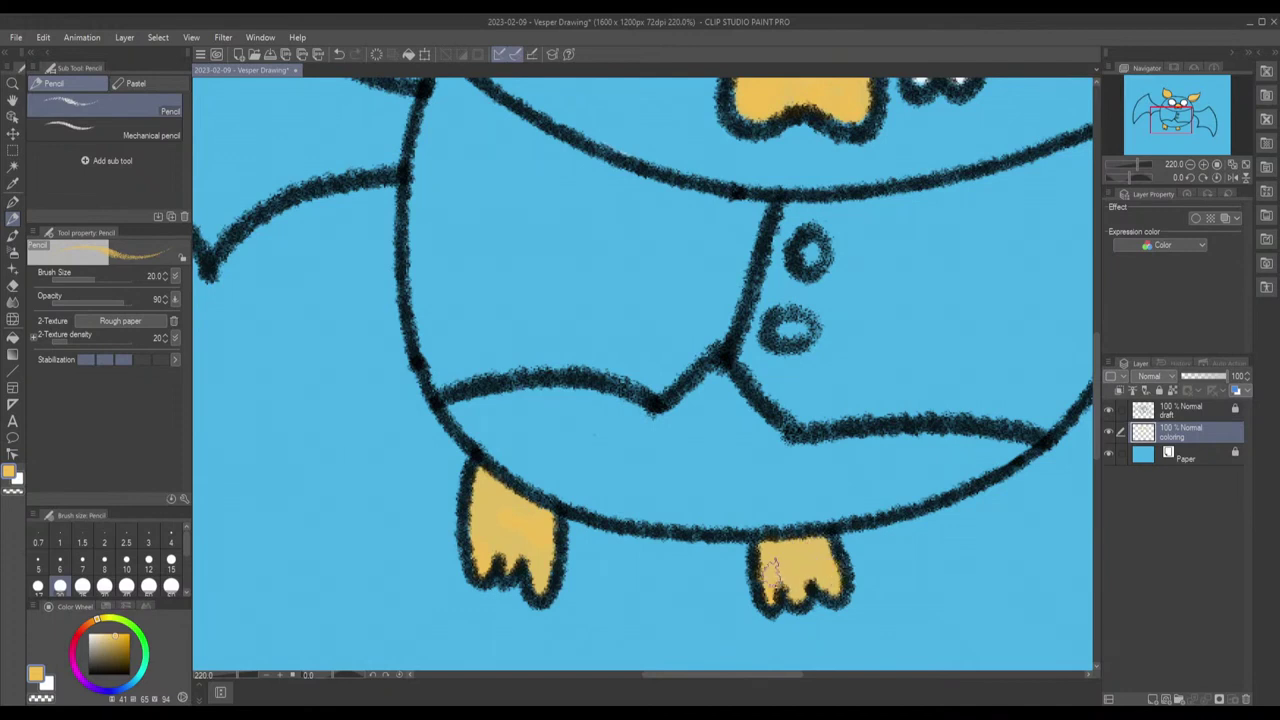
pyautogui.moveTo(527, 550)
pyautogui.mouseDown()
pyautogui.moveTo(529, 534)
pyautogui.moveTo(541, 562)
pyautogui.moveTo(528, 548)
pyautogui.moveTo(475, 548)
pyautogui.moveTo(474, 520)
pyautogui.moveTo(485, 530)
pyautogui.mouseUp()
# Step: Change the drawing color to dark gray and add a first patch of shading to the vest's left side at brush size 20
pyautogui.scroll(-8, 728, 354)
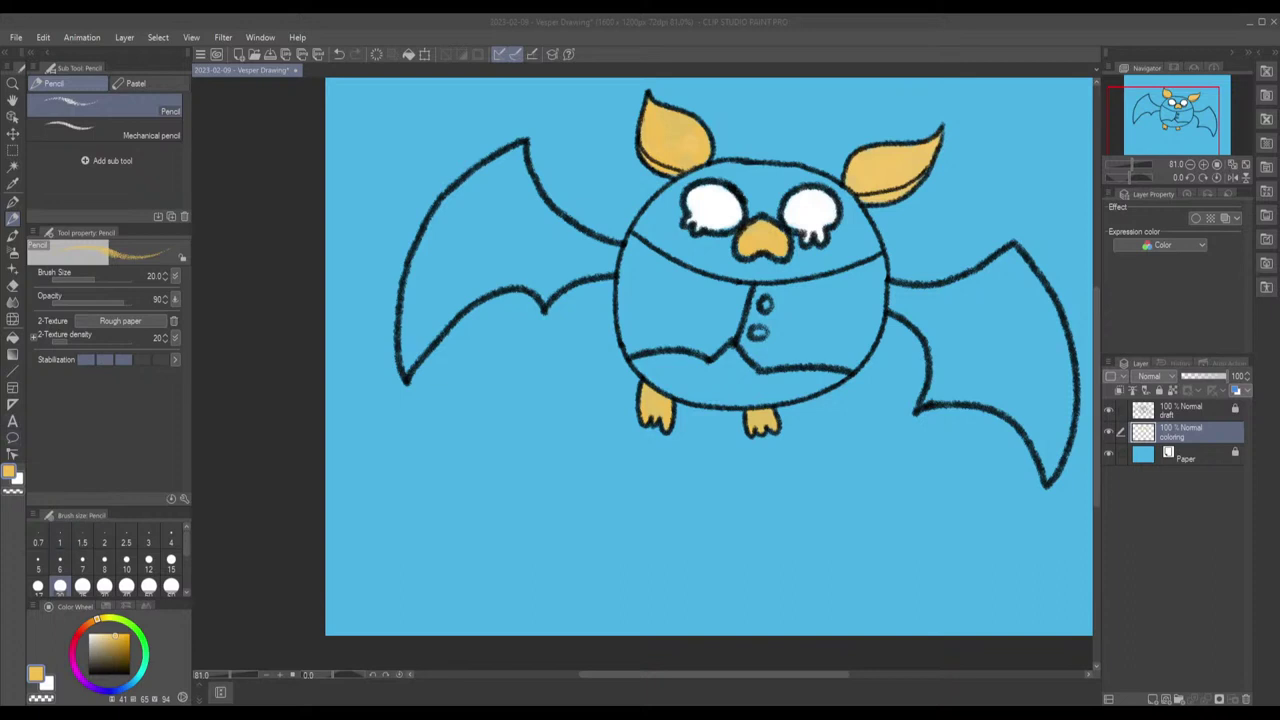
pyautogui.press('x')
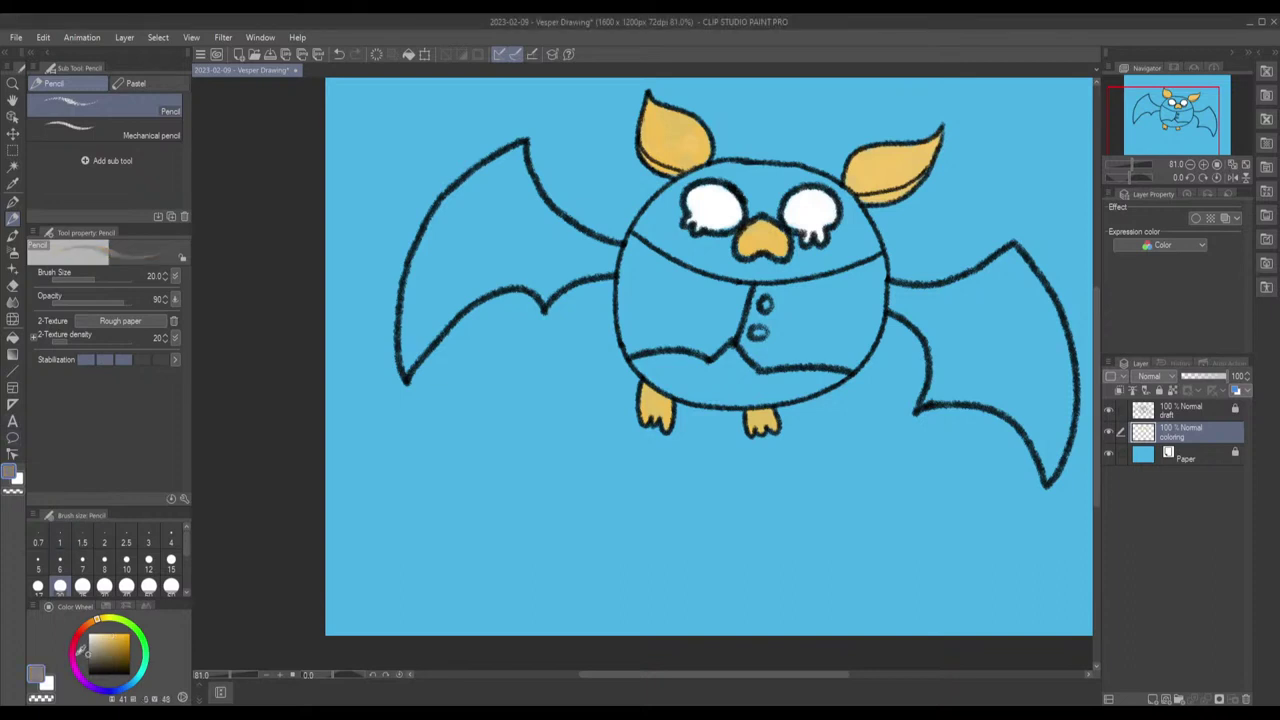
pyautogui.moveTo(81, 648); pyautogui.dragTo(88, 662)
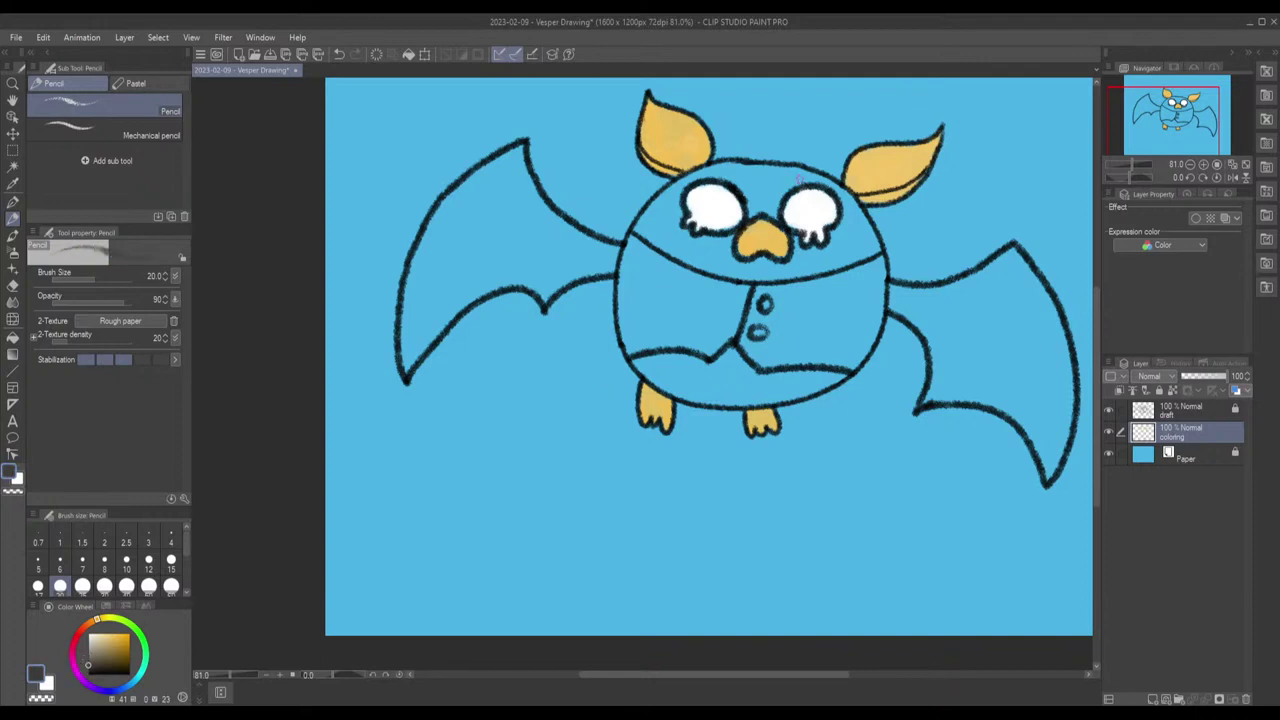
pyautogui.scroll(-1, 748, 322)
pyautogui.scroll(5, 748, 322)
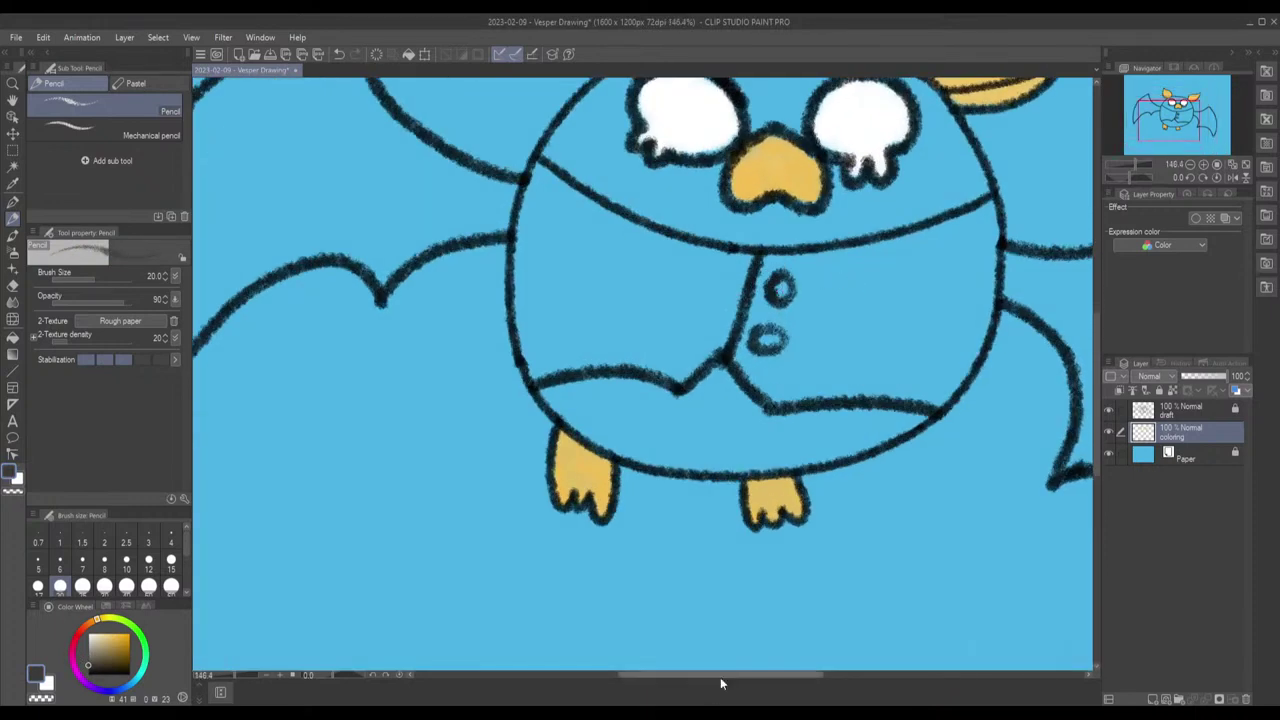
pyautogui.moveTo(729, 674); pyautogui.dragTo(749, 676)
pyautogui.scroll(1, 608, 232)
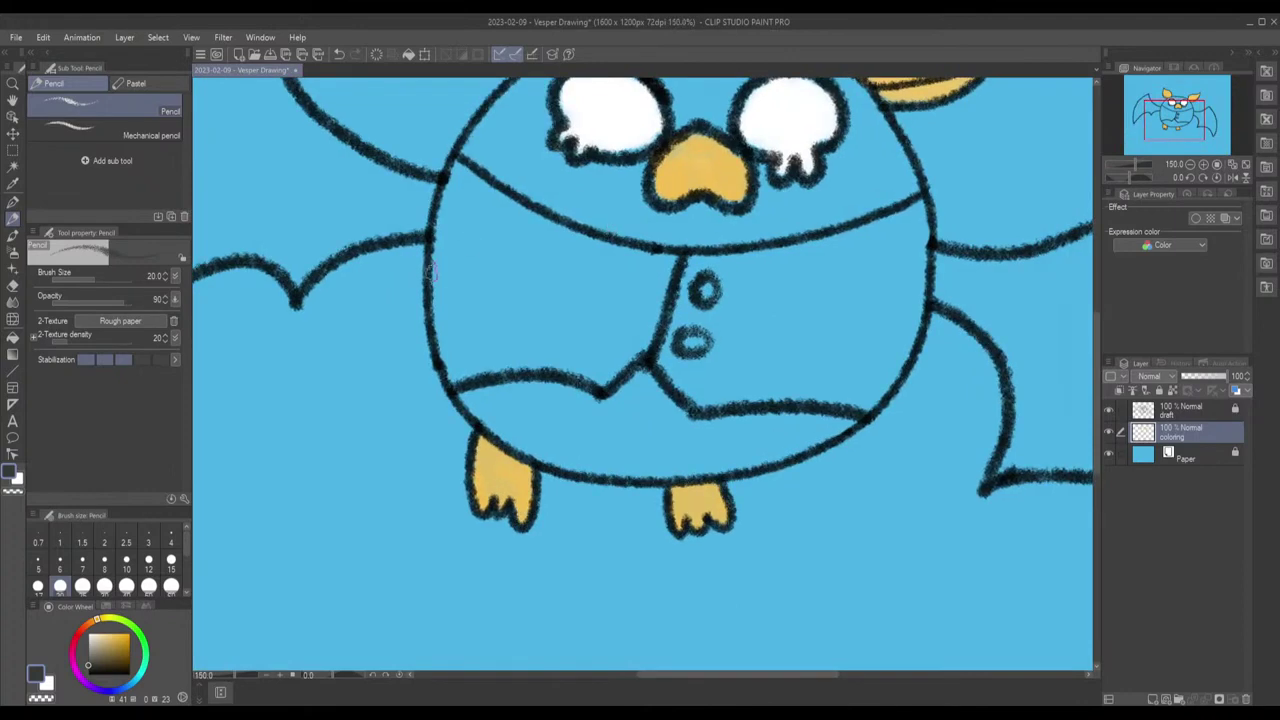
pyautogui.moveTo(462, 283); pyautogui.dragTo(453, 246)
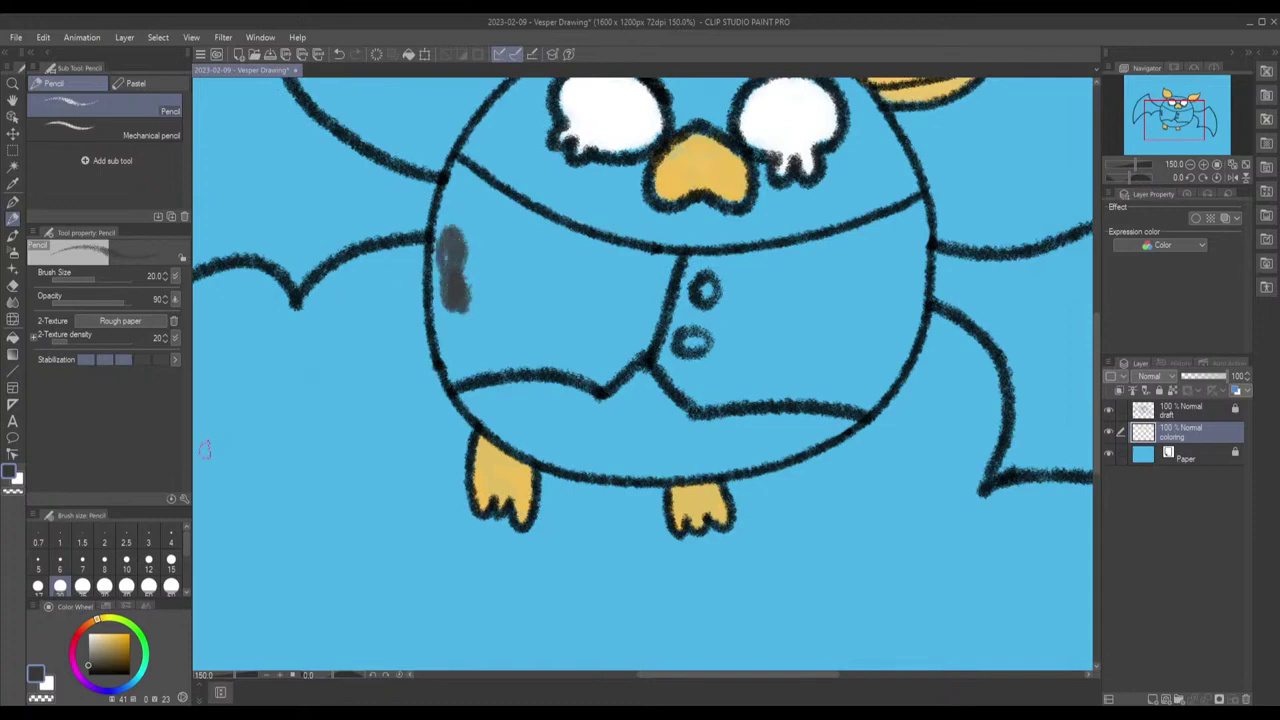
# Step: Color along the upper and outer edges of the vest's left panel in dark gray with the Pencil at brush size 40
pyautogui.click(127, 586)
pyautogui.moveTo(450, 327)
pyautogui.mouseDown()
pyautogui.moveTo(459, 167)
pyautogui.moveTo(440, 218)
pyautogui.moveTo(454, 375)
pyautogui.moveTo(470, 356)
pyautogui.moveTo(470, 370)
pyautogui.moveTo(553, 362)
pyautogui.moveTo(610, 377)
pyautogui.moveTo(648, 333)
pyautogui.moveTo(673, 258)
pyautogui.moveTo(667, 293)
pyautogui.mouseUp()
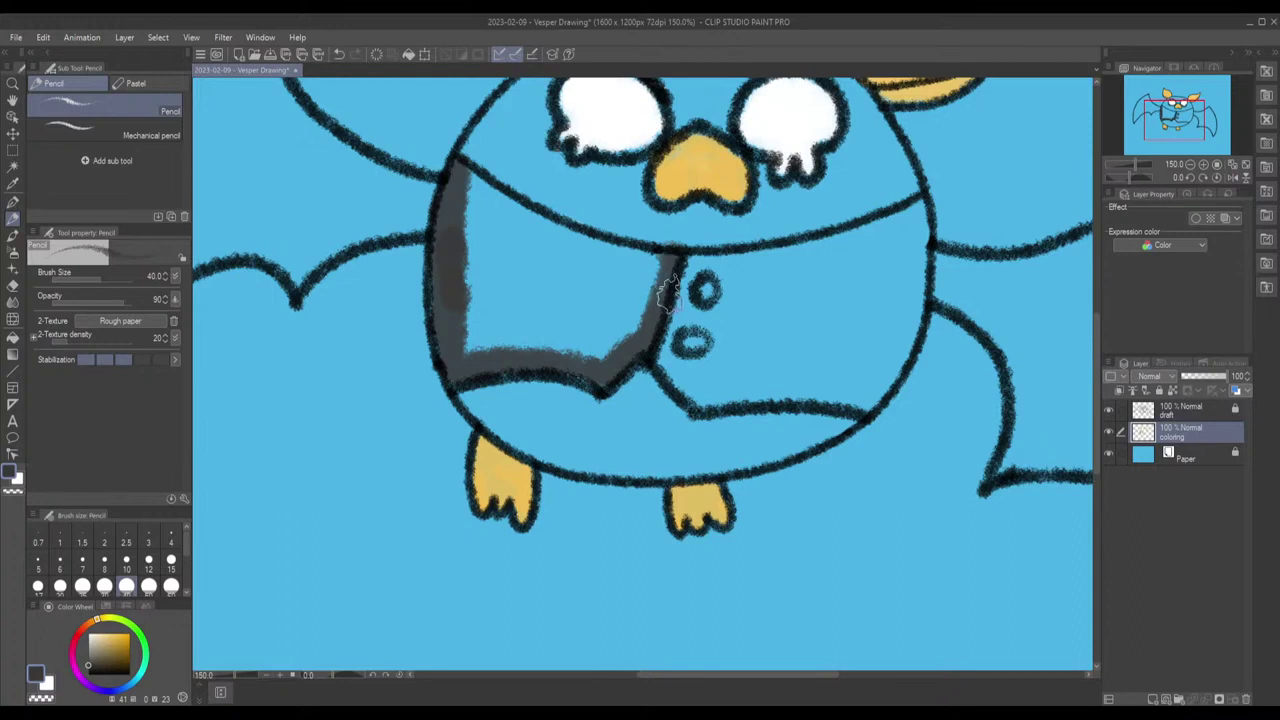
pyautogui.hotkey('ctrl', 'z')
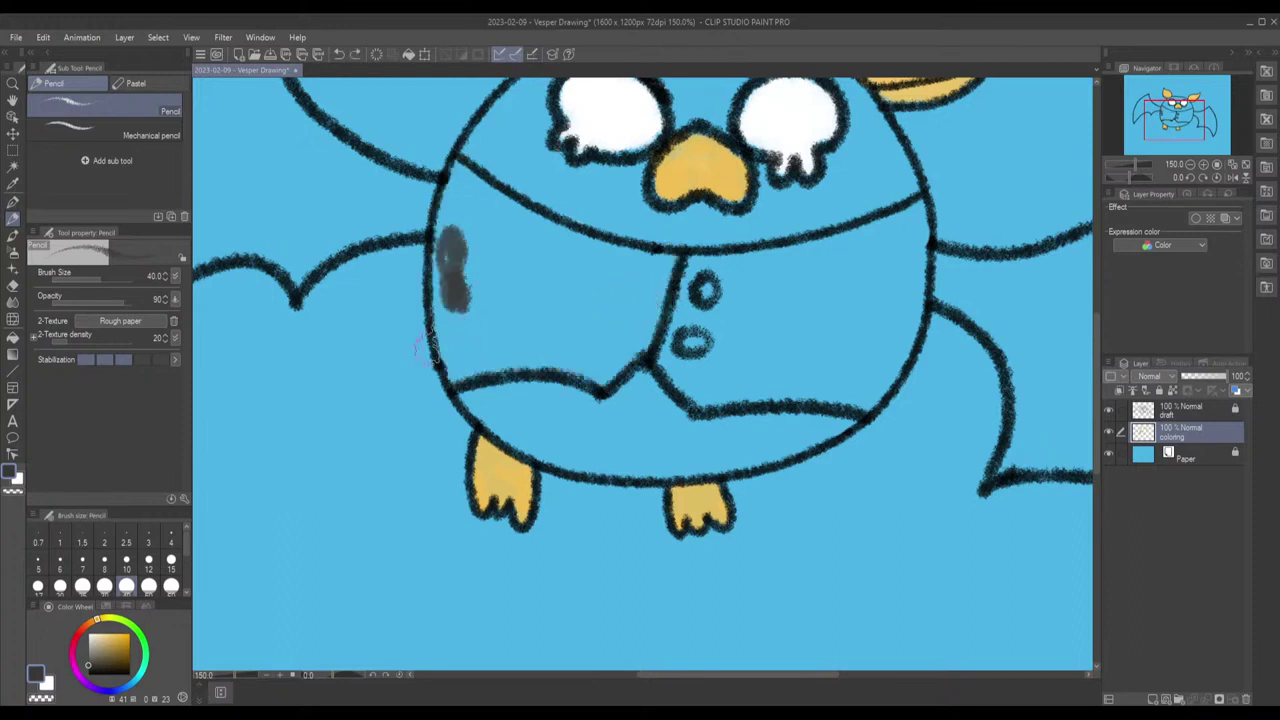
pyautogui.moveTo(660, 265)
pyautogui.mouseDown()
pyautogui.moveTo(669, 260)
pyautogui.moveTo(537, 234)
pyautogui.moveTo(510, 205)
pyautogui.moveTo(456, 190)
pyautogui.moveTo(468, 182)
pyautogui.mouseUp()
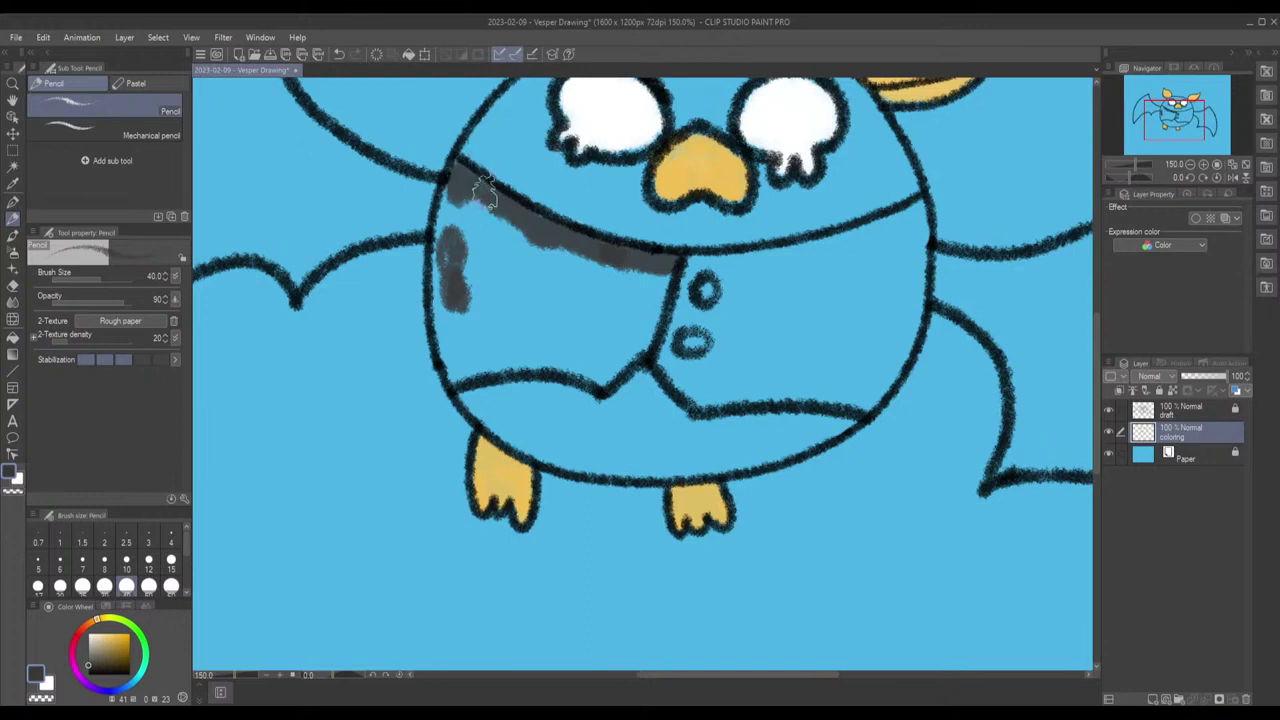
pyautogui.moveTo(457, 172)
pyautogui.mouseDown()
pyautogui.moveTo(446, 230)
pyautogui.moveTo(452, 205)
pyautogui.mouseUp()
pyautogui.moveTo(457, 172); pyautogui.dragTo(444, 250)
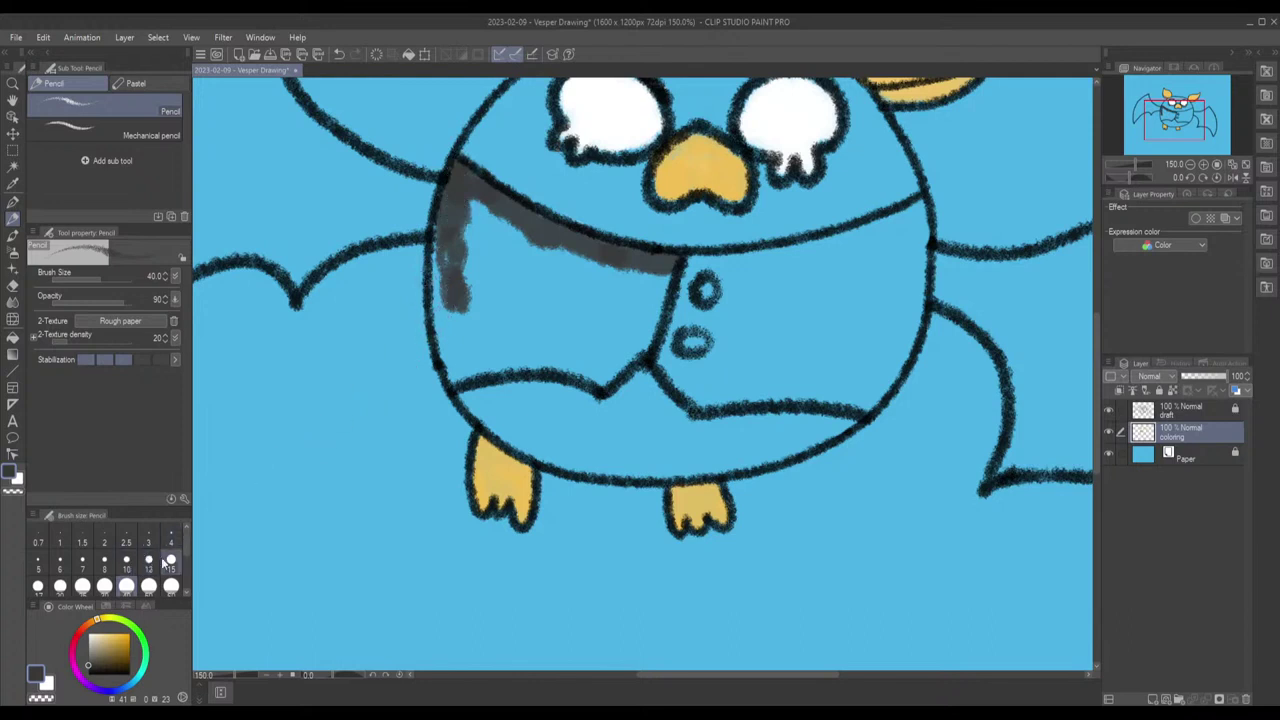
# Step: Color along the remaining inner edges of both vest panels in dark gray with the Pencil at brush size 25
pyautogui.click(83, 586)
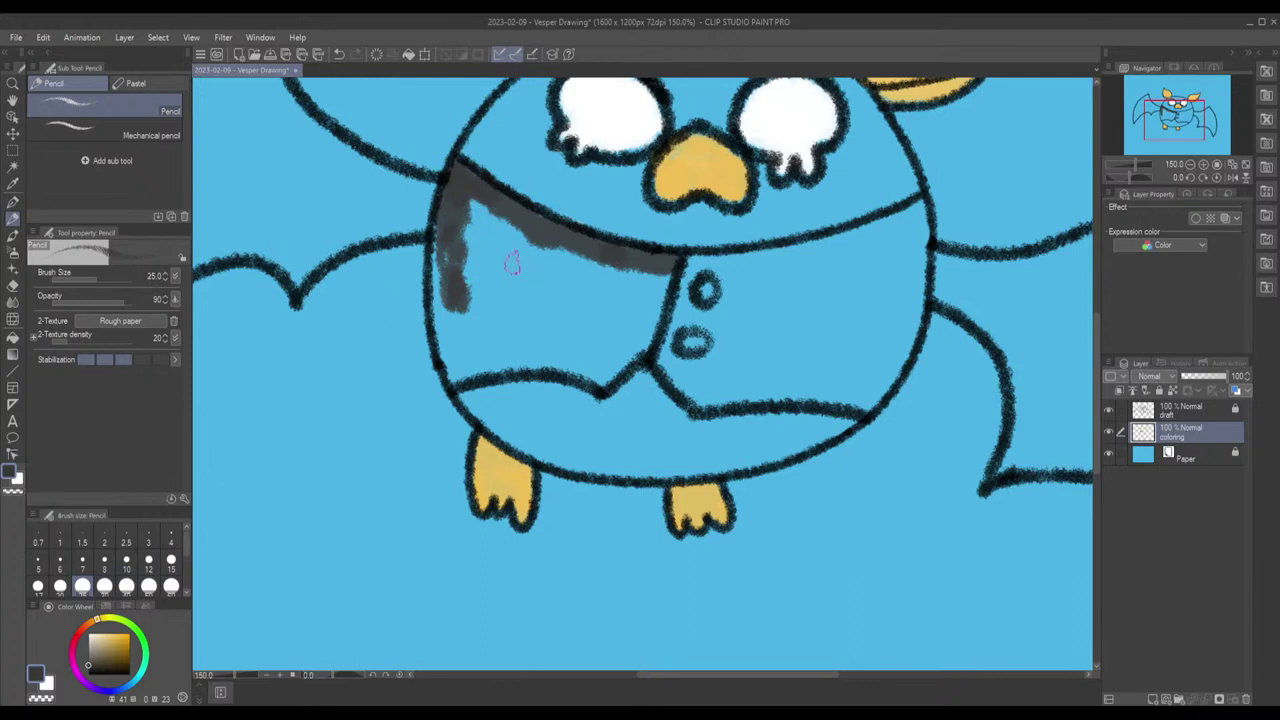
pyautogui.moveTo(496, 258)
pyautogui.mouseDown()
pyautogui.moveTo(439, 219)
pyautogui.moveTo(434, 300)
pyautogui.moveTo(456, 379)
pyautogui.moveTo(529, 352)
pyautogui.moveTo(457, 374)
pyautogui.moveTo(481, 360)
pyautogui.moveTo(472, 370)
pyautogui.moveTo(614, 376)
pyautogui.moveTo(493, 368)
pyautogui.moveTo(519, 358)
pyautogui.moveTo(537, 361)
pyautogui.moveTo(512, 366)
pyautogui.moveTo(597, 376)
pyautogui.moveTo(603, 353)
pyautogui.moveTo(617, 345)
pyautogui.moveTo(608, 371)
pyautogui.moveTo(652, 292)
pyautogui.mouseUp()
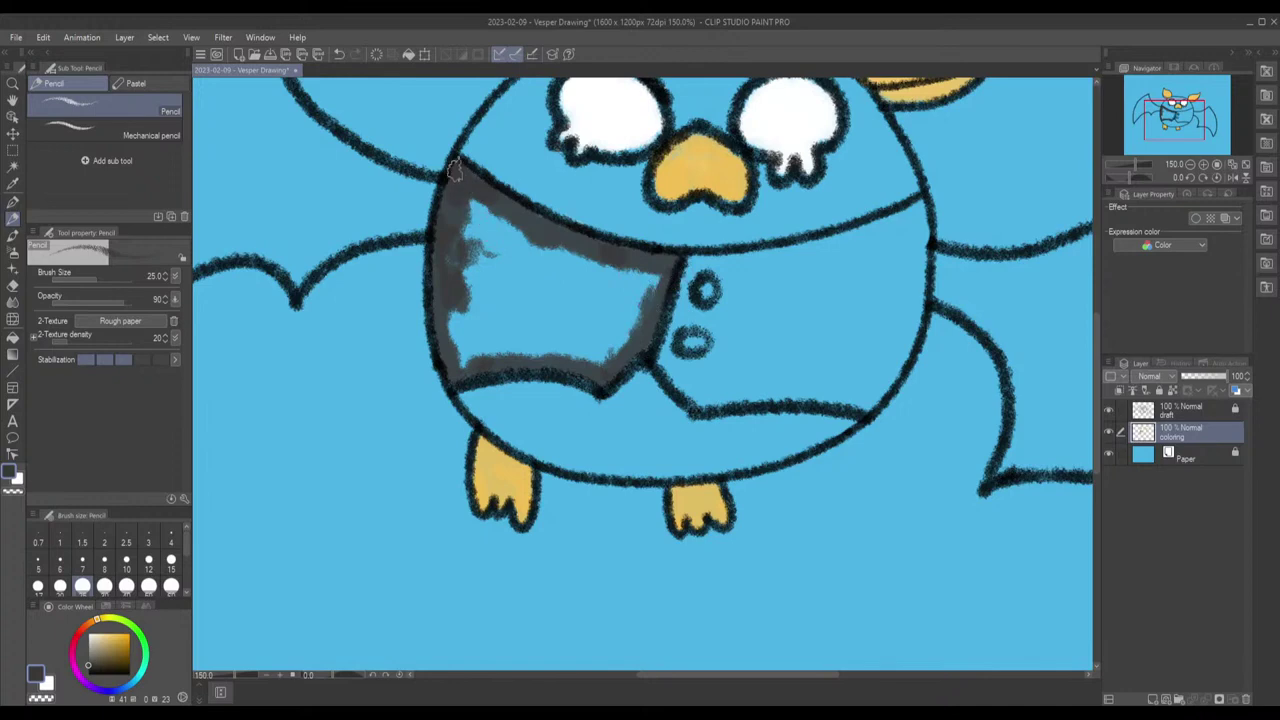
pyautogui.moveTo(465, 175)
pyautogui.mouseDown()
pyautogui.moveTo(551, 235)
pyautogui.moveTo(675, 260)
pyautogui.mouseUp()
pyautogui.moveTo(685, 262)
pyautogui.mouseDown()
pyautogui.moveTo(687, 300)
pyautogui.moveTo(683, 290)
pyautogui.moveTo(670, 310)
pyautogui.moveTo(659, 357)
pyautogui.moveTo(711, 402)
pyautogui.moveTo(694, 400)
pyautogui.moveTo(705, 386)
pyautogui.moveTo(730, 399)
pyautogui.moveTo(822, 397)
pyautogui.mouseUp()
pyautogui.moveTo(830, 398)
pyautogui.mouseDown()
pyautogui.moveTo(866, 390)
pyautogui.moveTo(862, 414)
pyautogui.moveTo(914, 338)
pyautogui.moveTo(926, 207)
pyautogui.moveTo(811, 247)
pyautogui.moveTo(847, 252)
pyautogui.moveTo(726, 258)
pyautogui.mouseUp()
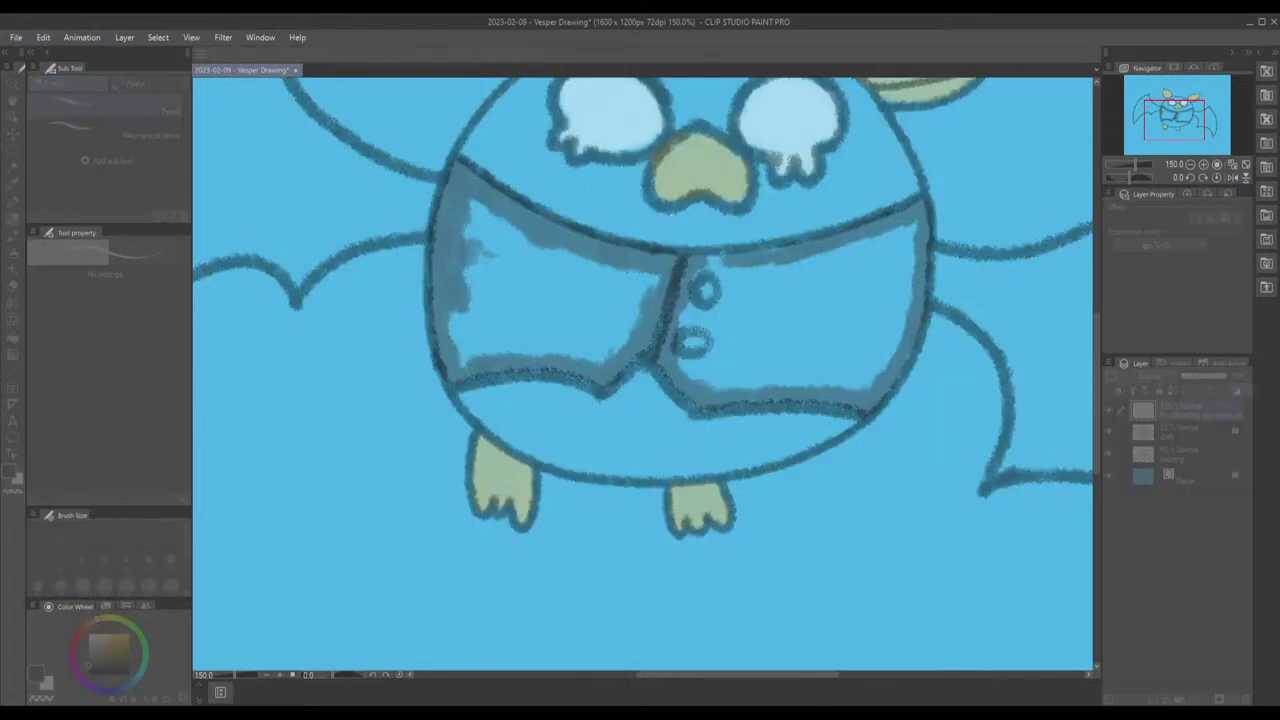
pyautogui.moveTo(597, 302)
pyautogui.mouseDown()
pyautogui.moveTo(578, 327)
pyautogui.moveTo(541, 303)
pyautogui.moveTo(560, 338)
pyautogui.mouseUp()
pyautogui.moveTo(583, 246)
pyautogui.mouseDown()
pyautogui.moveTo(625, 289)
pyautogui.moveTo(622, 330)
pyautogui.mouseUp()
pyautogui.press('Delete')
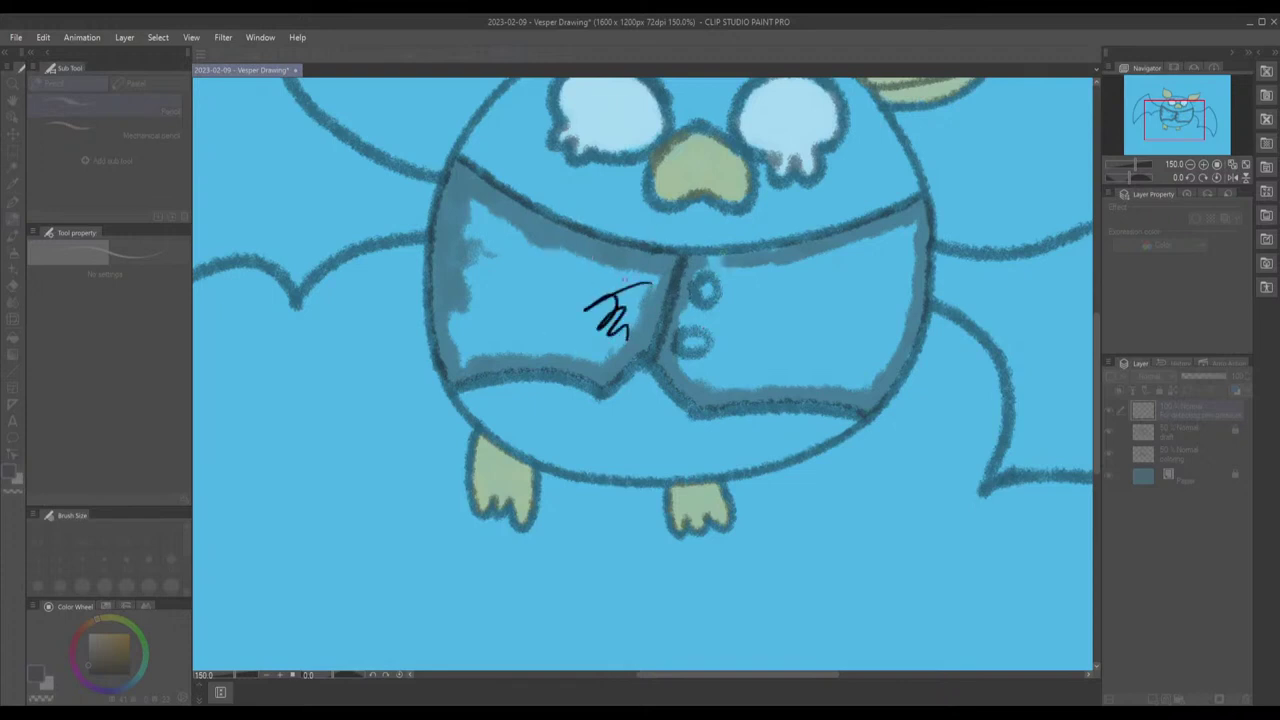
pyautogui.press('Delete')
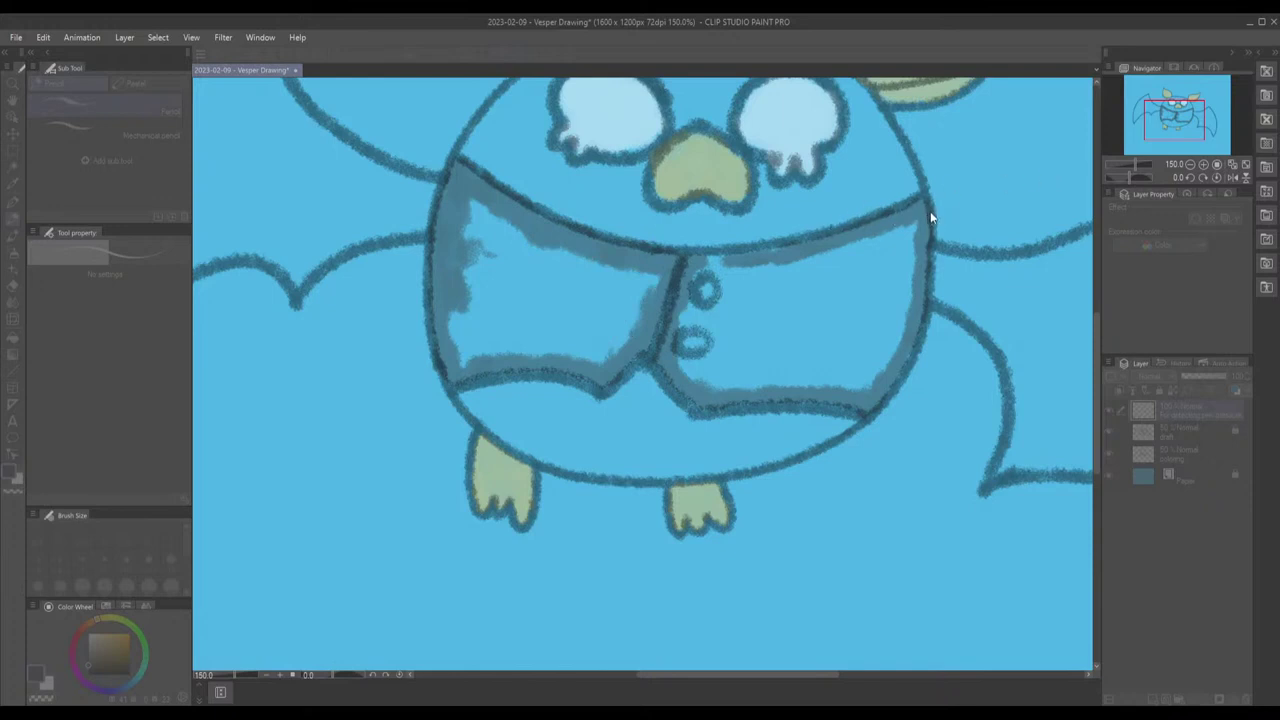
pyautogui.moveTo(664, 259)
pyautogui.mouseDown()
pyautogui.moveTo(597, 285)
pyautogui.moveTo(593, 268)
pyautogui.moveTo(567, 320)
pyautogui.mouseUp()
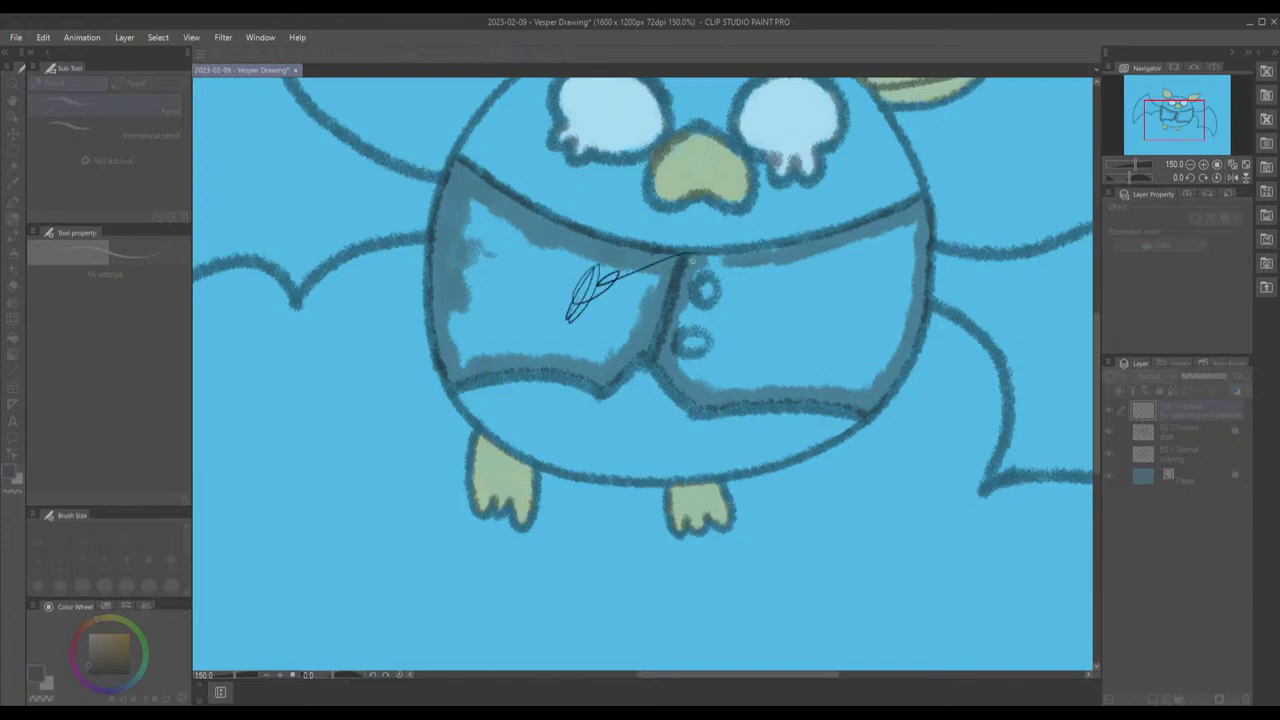
pyautogui.hotkey('ctrl', 'z')
pyautogui.moveTo(682, 256)
pyautogui.mouseDown()
pyautogui.moveTo(606, 280)
pyautogui.moveTo(556, 333)
pyautogui.moveTo(573, 287)
pyautogui.moveTo(540, 310)
pyautogui.mouseUp()
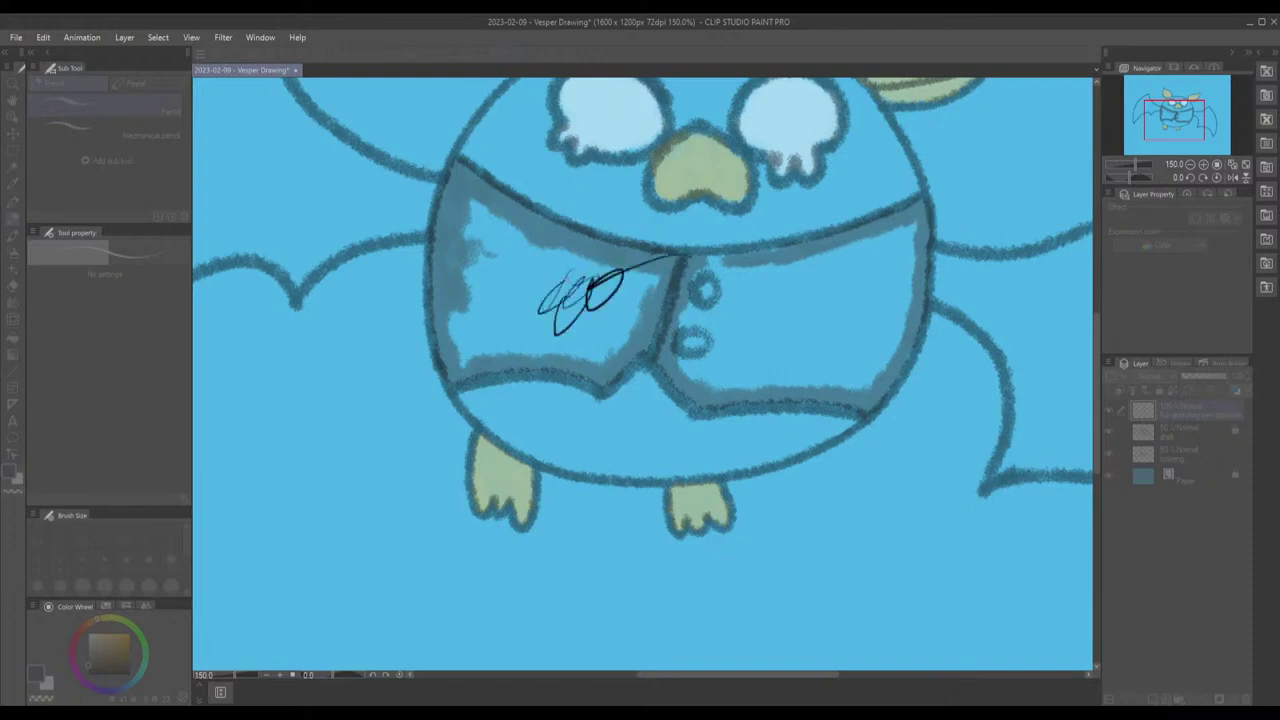
pyautogui.hotkey('ctrl', 'z')
pyautogui.moveTo(632, 267)
pyautogui.mouseDown()
pyautogui.moveTo(544, 296)
pyautogui.moveTo(586, 290)
pyautogui.moveTo(565, 291)
pyautogui.moveTo(568, 272)
pyautogui.moveTo(581, 342)
pyautogui.moveTo(624, 284)
pyautogui.moveTo(532, 281)
pyautogui.moveTo(588, 326)
pyautogui.moveTo(598, 290)
pyautogui.moveTo(567, 324)
pyautogui.mouseUp()
pyautogui.hotkey('ctrl', 'z')
pyautogui.hotkey('ctrl', 'z')
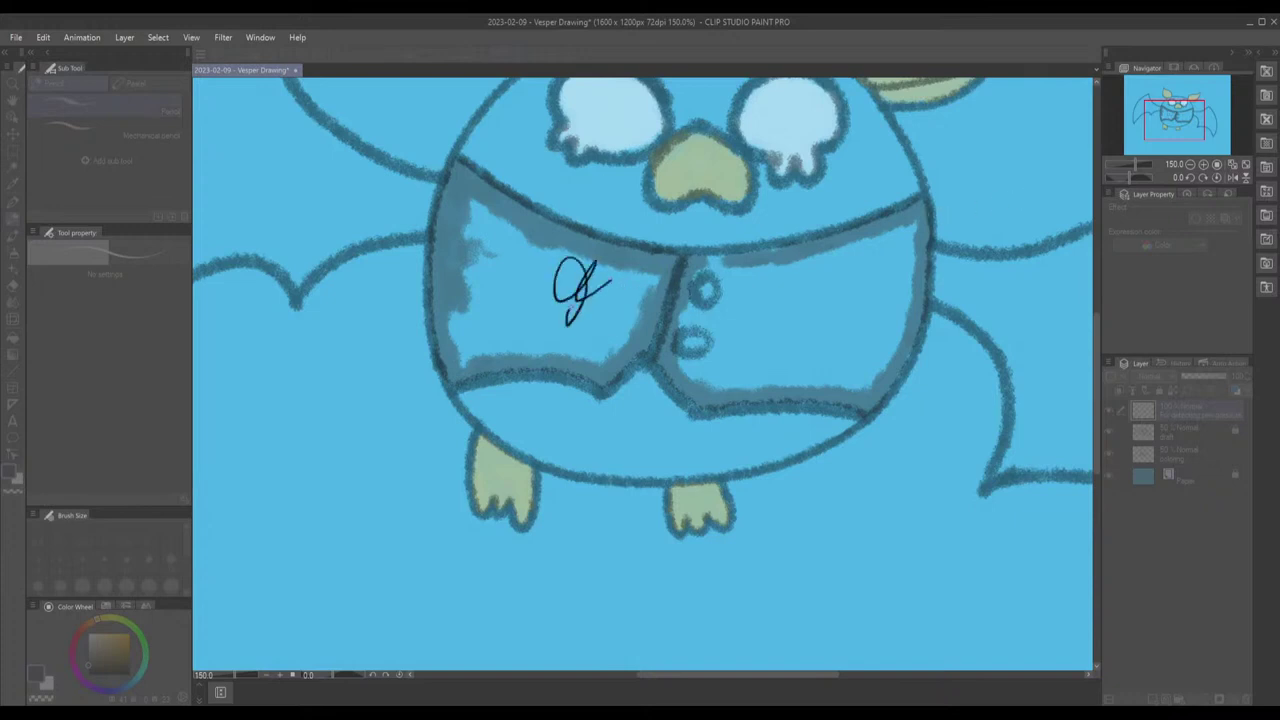
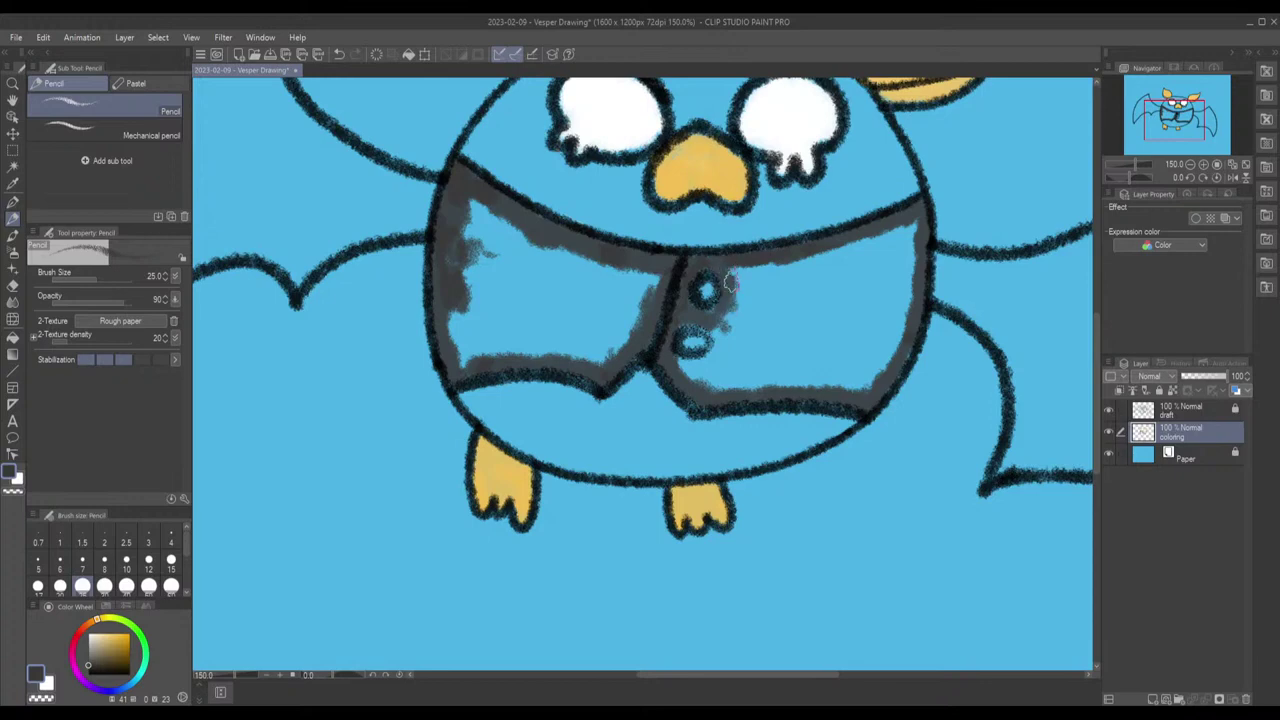
# Step: Raise the Pencil's opacity to 100 and color the vest area around and below the two buttons dark gray
pyautogui.moveTo(697, 358)
pyautogui.mouseDown()
pyautogui.moveTo(682, 350)
pyautogui.moveTo(682, 372)
pyautogui.moveTo(708, 378)
pyautogui.mouseUp()
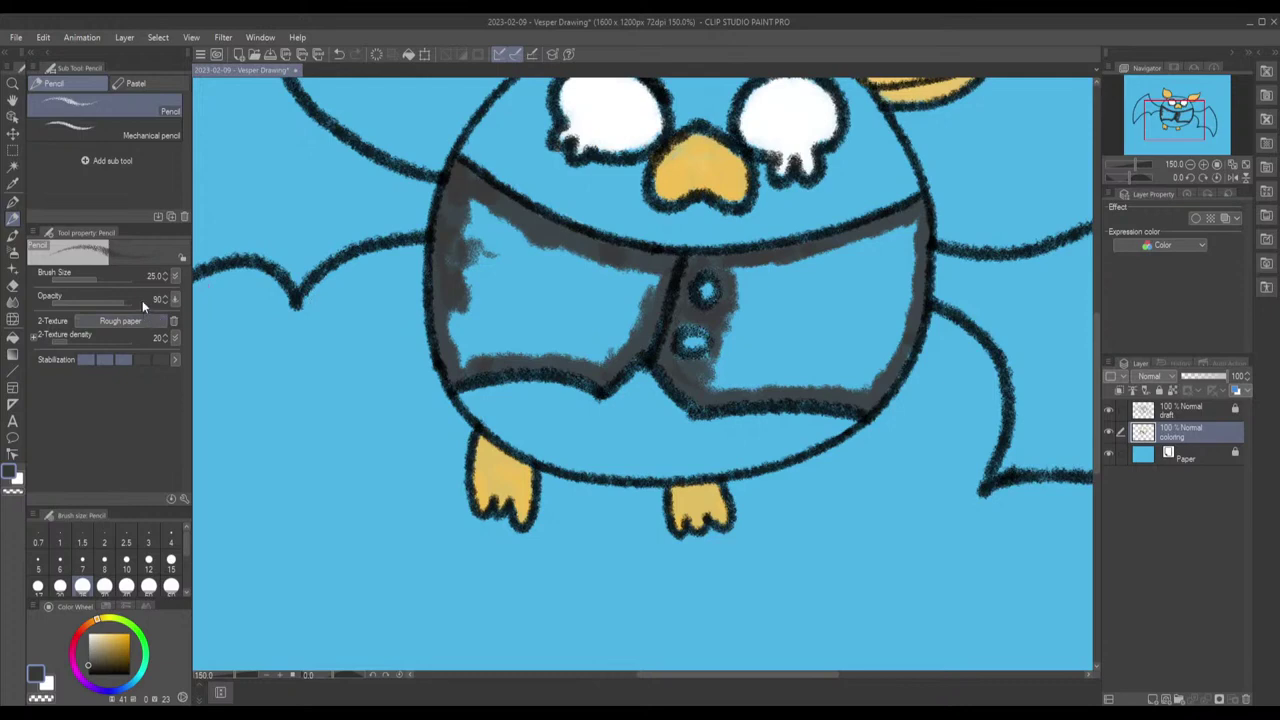
pyautogui.moveTo(667, 315)
pyautogui.mouseDown()
pyautogui.moveTo(716, 320)
pyautogui.moveTo(721, 352)
pyautogui.moveTo(697, 376)
pyautogui.mouseUp()
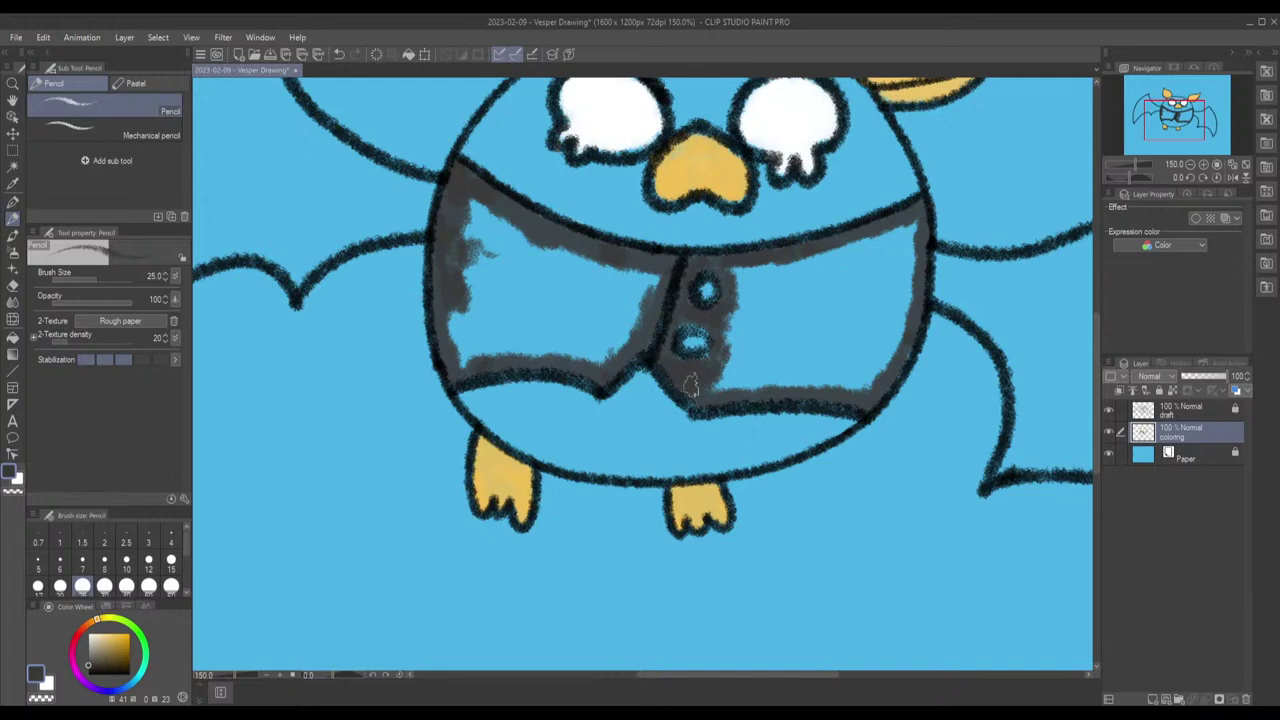
pyautogui.moveTo(713, 388)
pyautogui.mouseDown()
pyautogui.moveTo(741, 328)
pyautogui.moveTo(721, 358)
pyautogui.moveTo(743, 308)
pyautogui.moveTo(735, 321)
pyautogui.moveTo(733, 268)
pyautogui.moveTo(693, 257)
pyautogui.moveTo(668, 351)
pyautogui.moveTo(688, 365)
pyautogui.moveTo(723, 333)
pyautogui.mouseUp()
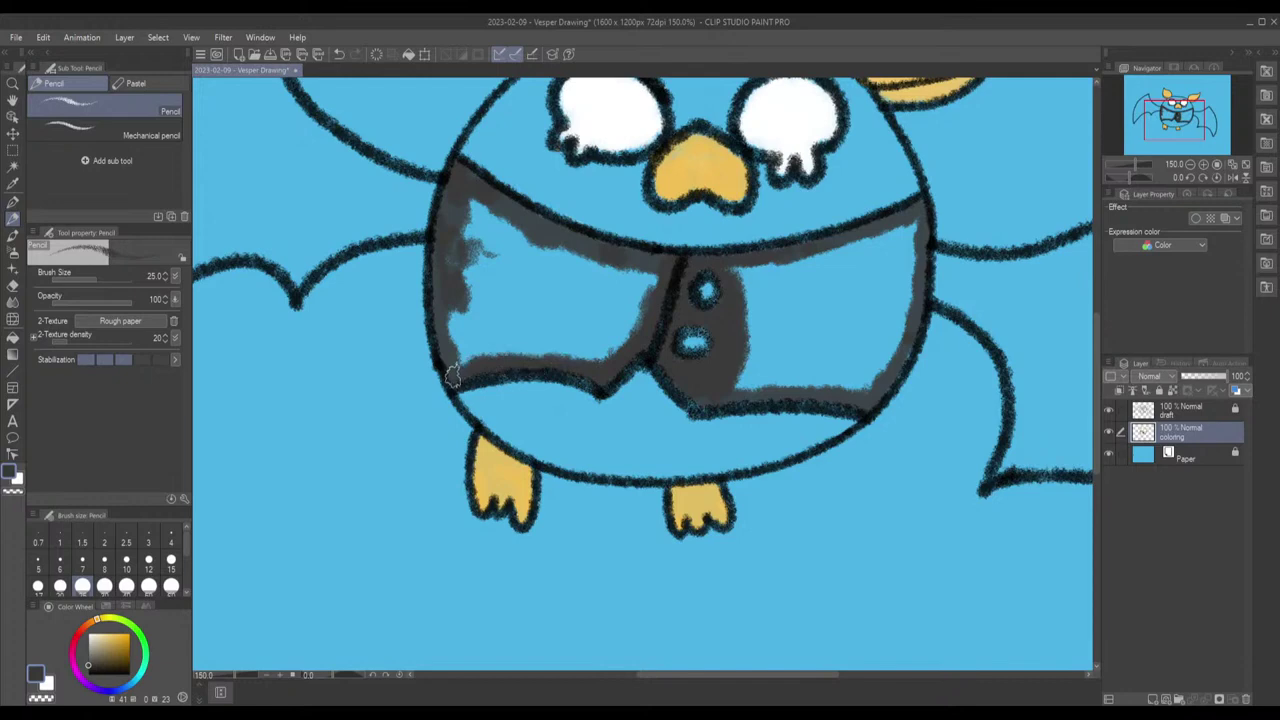
# Step: Go over the dark gray borders of both vest panels with the Pencil at opacity 100 and brush size 25
pyautogui.moveTo(455, 373); pyautogui.dragTo(438, 298)
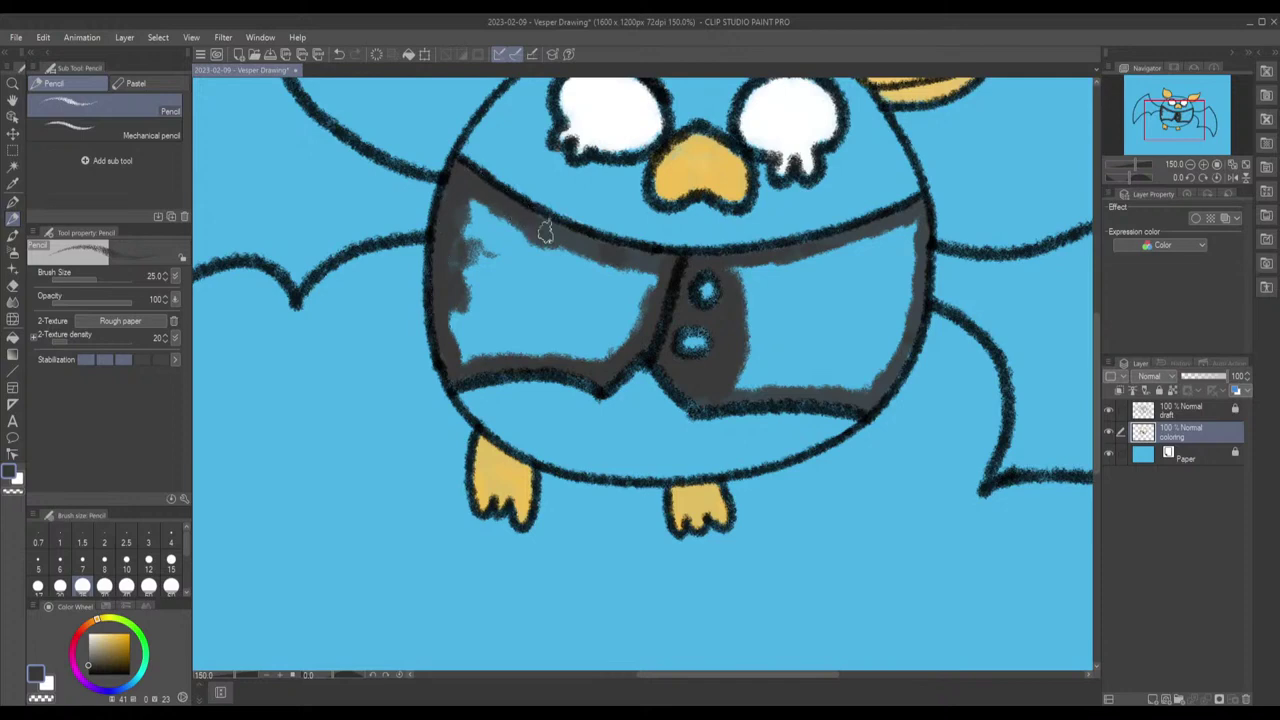
pyautogui.moveTo(580, 240)
pyautogui.mouseDown()
pyautogui.moveTo(619, 258)
pyautogui.moveTo(724, 264)
pyautogui.mouseUp()
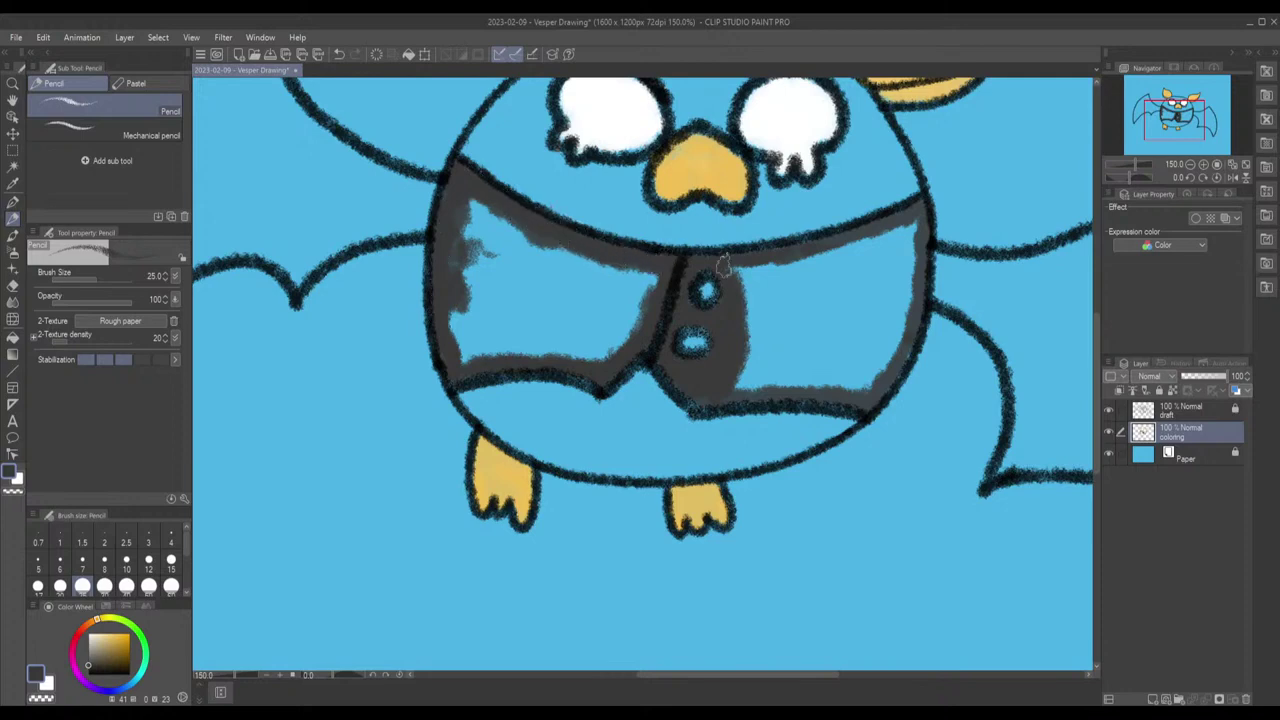
pyautogui.moveTo(918, 205)
pyautogui.mouseDown()
pyautogui.moveTo(910, 346)
pyautogui.moveTo(865, 401)
pyautogui.moveTo(876, 396)
pyautogui.moveTo(700, 402)
pyautogui.mouseUp()
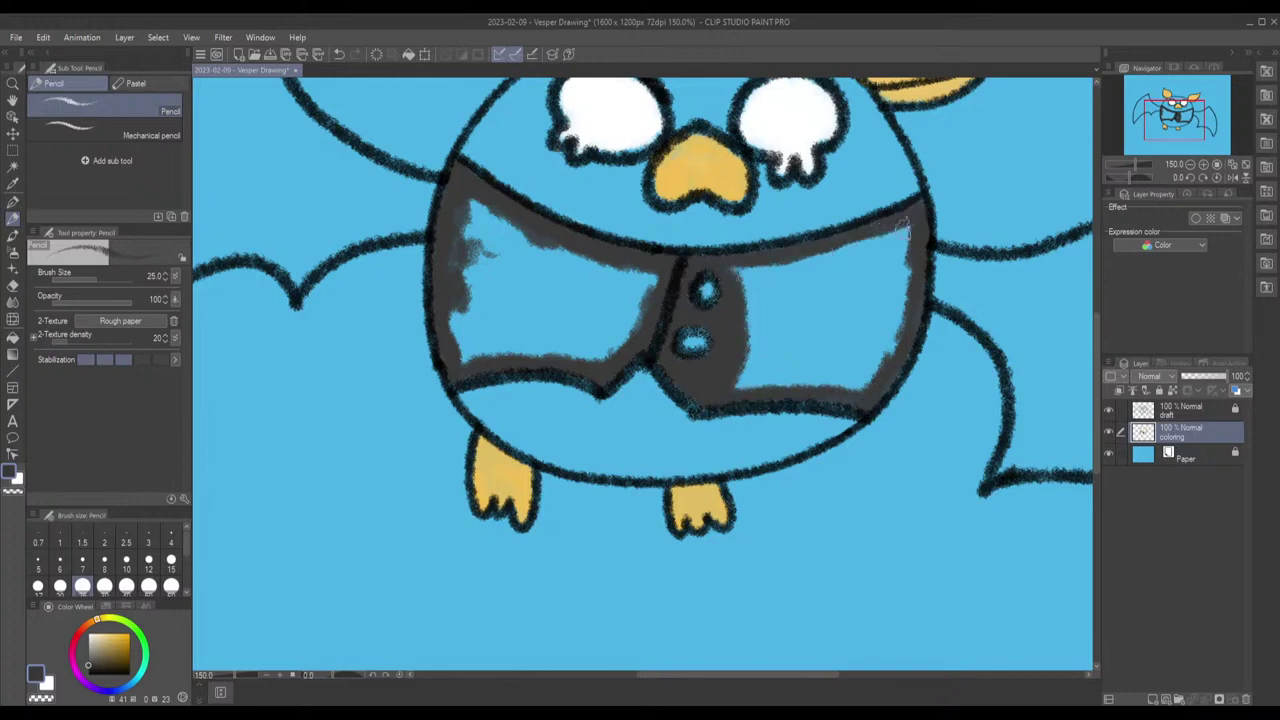
# Step: Fill the remaining interior of both vest panels dark gray with the Pencil at brush size 100
pyautogui.click(149, 587)
pyautogui.click(171, 587)
pyautogui.moveTo(752, 352)
pyautogui.mouseDown()
pyautogui.moveTo(775, 335)
pyautogui.moveTo(765, 352)
pyautogui.mouseUp()
pyautogui.scroll(-3, 188, 546)
pyautogui.click(126, 547)
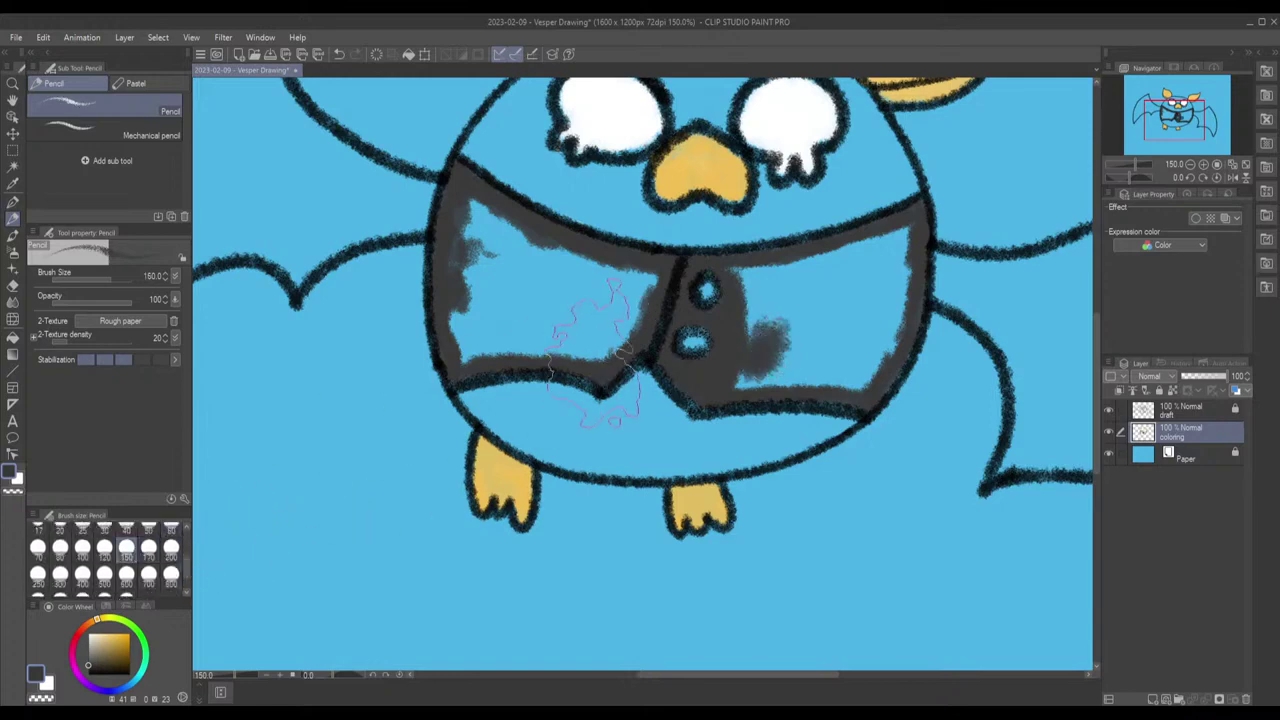
pyautogui.click(82, 547)
pyautogui.moveTo(532, 335)
pyautogui.mouseDown()
pyautogui.moveTo(455, 340)
pyautogui.moveTo(475, 310)
pyautogui.moveTo(475, 345)
pyautogui.moveTo(470, 255)
pyautogui.moveTo(515, 255)
pyautogui.moveTo(470, 235)
pyautogui.moveTo(478, 268)
pyautogui.moveTo(440, 335)
pyautogui.moveTo(545, 245)
pyautogui.moveTo(548, 278)
pyautogui.moveTo(575, 295)
pyautogui.moveTo(552, 295)
pyautogui.moveTo(534, 318)
pyautogui.moveTo(520, 305)
pyautogui.moveTo(470, 348)
pyautogui.moveTo(504, 313)
pyautogui.moveTo(536, 303)
pyautogui.moveTo(569, 330)
pyautogui.moveTo(593, 302)
pyautogui.moveTo(598, 334)
pyautogui.moveTo(580, 346)
pyautogui.moveTo(612, 309)
pyautogui.moveTo(628, 315)
pyautogui.moveTo(652, 278)
pyautogui.moveTo(572, 289)
pyautogui.moveTo(556, 270)
pyautogui.moveTo(566, 260)
pyautogui.moveTo(534, 272)
pyautogui.moveTo(775, 310)
pyautogui.moveTo(756, 290)
pyautogui.moveTo(790, 305)
pyautogui.moveTo(820, 275)
pyautogui.moveTo(870, 275)
pyautogui.moveTo(885, 250)
pyautogui.moveTo(748, 285)
pyautogui.moveTo(758, 375)
pyautogui.moveTo(860, 320)
pyautogui.moveTo(849, 357)
pyautogui.moveTo(849, 310)
pyautogui.moveTo(872, 355)
pyautogui.moveTo(880, 320)
pyautogui.mouseUp()
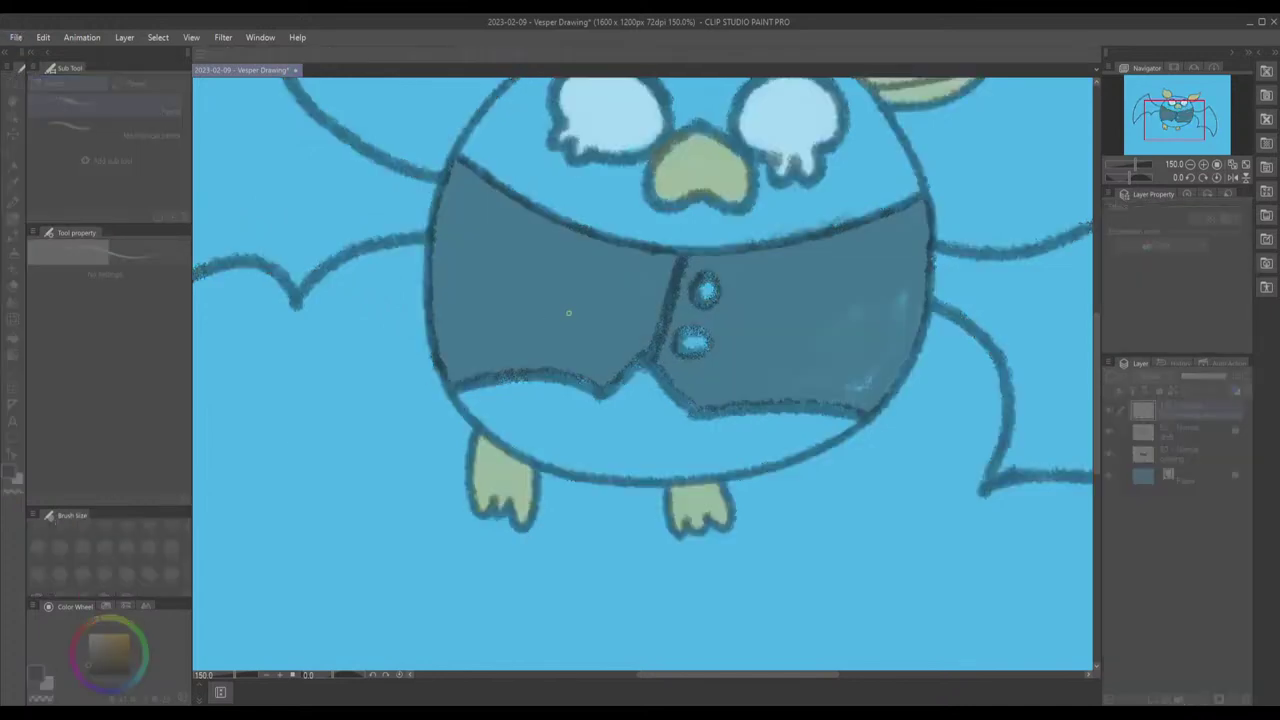
pyautogui.moveTo(579, 320); pyautogui.dragTo(584, 275)
pyautogui.hotkey('ctrl', 'z')
pyautogui.moveTo(589, 322); pyautogui.dragTo(566, 290)
pyautogui.hotkey('ctrl', 'z')
pyautogui.moveTo(666, 284)
pyautogui.mouseDown()
pyautogui.moveTo(585, 300)
pyautogui.moveTo(556, 361)
pyautogui.moveTo(540, 330)
pyautogui.mouseUp()
pyautogui.hotkey('ctrl', 'z')
pyautogui.hotkey('ctrl', 'z')
pyautogui.moveTo(562, 272)
pyautogui.mouseDown()
pyautogui.moveTo(529, 290)
pyautogui.moveTo(551, 287)
pyautogui.moveTo(563, 264)
pyautogui.moveTo(538, 252)
pyautogui.moveTo(593, 281)
pyautogui.moveTo(584, 268)
pyautogui.moveTo(571, 270)
pyautogui.moveTo(596, 304)
pyautogui.mouseUp()
pyautogui.hotkey('ctrl', 'z')
pyautogui.hotkey('ctrl', 'z')
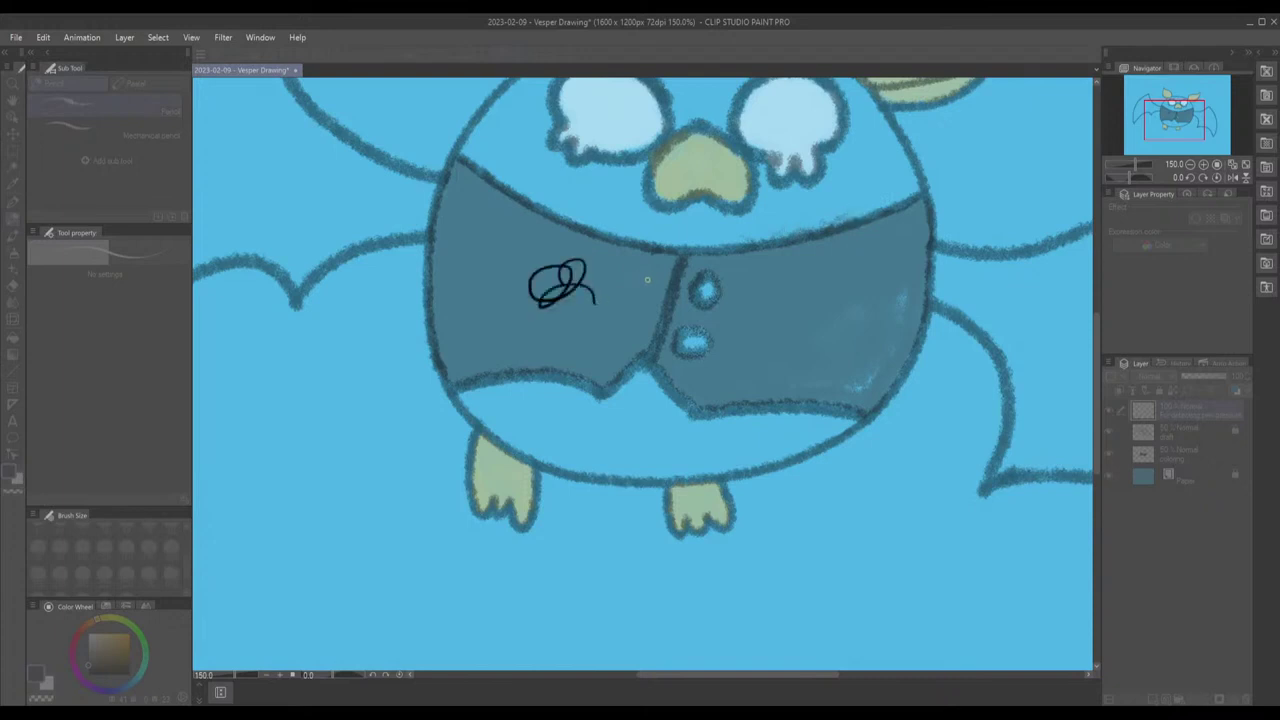
pyautogui.moveTo(676, 238)
pyautogui.mouseDown()
pyautogui.moveTo(606, 260)
pyautogui.moveTo(660, 280)
pyautogui.moveTo(716, 266)
pyautogui.moveTo(578, 251)
pyautogui.moveTo(516, 275)
pyautogui.moveTo(494, 318)
pyautogui.moveTo(602, 233)
pyautogui.mouseUp()
pyautogui.hotkey('ctrl', 'z')
pyautogui.hotkey('ctrl', 'z')
pyautogui.moveTo(516, 235)
pyautogui.mouseDown()
pyautogui.moveTo(542, 332)
pyautogui.moveTo(606, 298)
pyautogui.mouseUp()
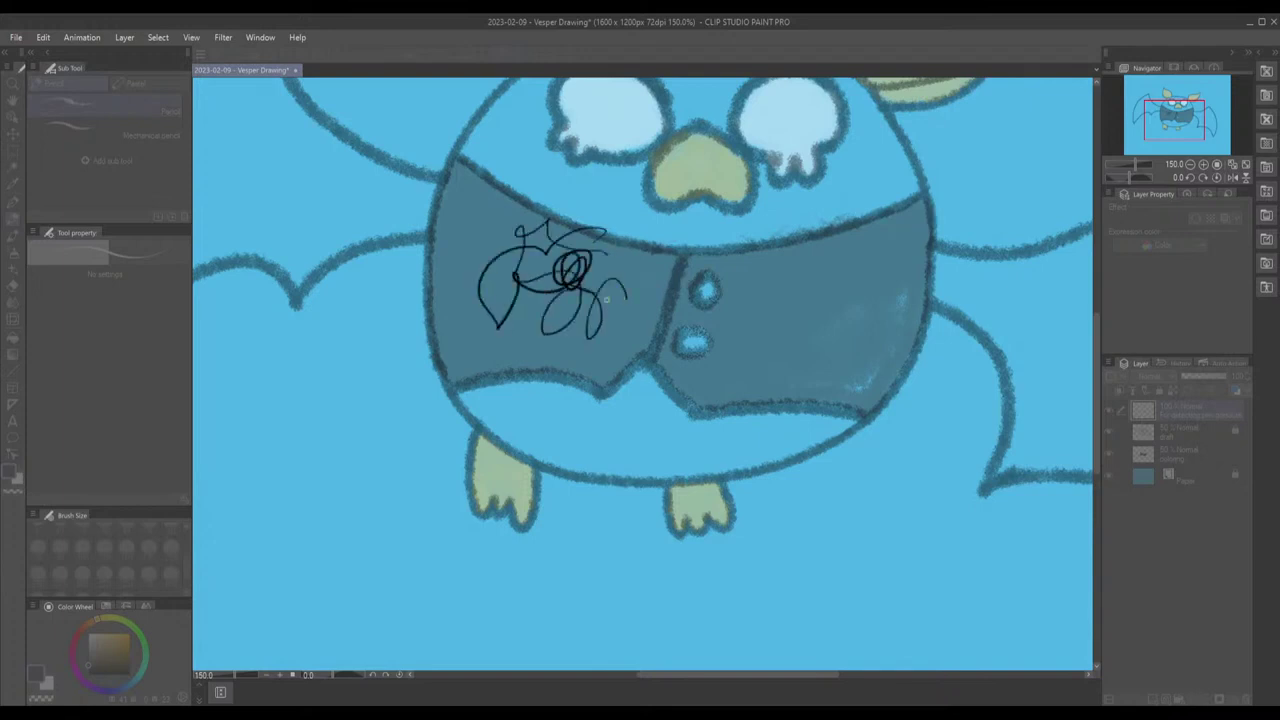
pyautogui.moveTo(596, 195)
pyautogui.mouseDown()
pyautogui.moveTo(654, 262)
pyautogui.moveTo(641, 318)
pyautogui.moveTo(607, 325)
pyautogui.moveTo(529, 287)
pyautogui.moveTo(608, 324)
pyautogui.mouseUp()
pyautogui.moveTo(735, 311); pyautogui.dragTo(740, 299)
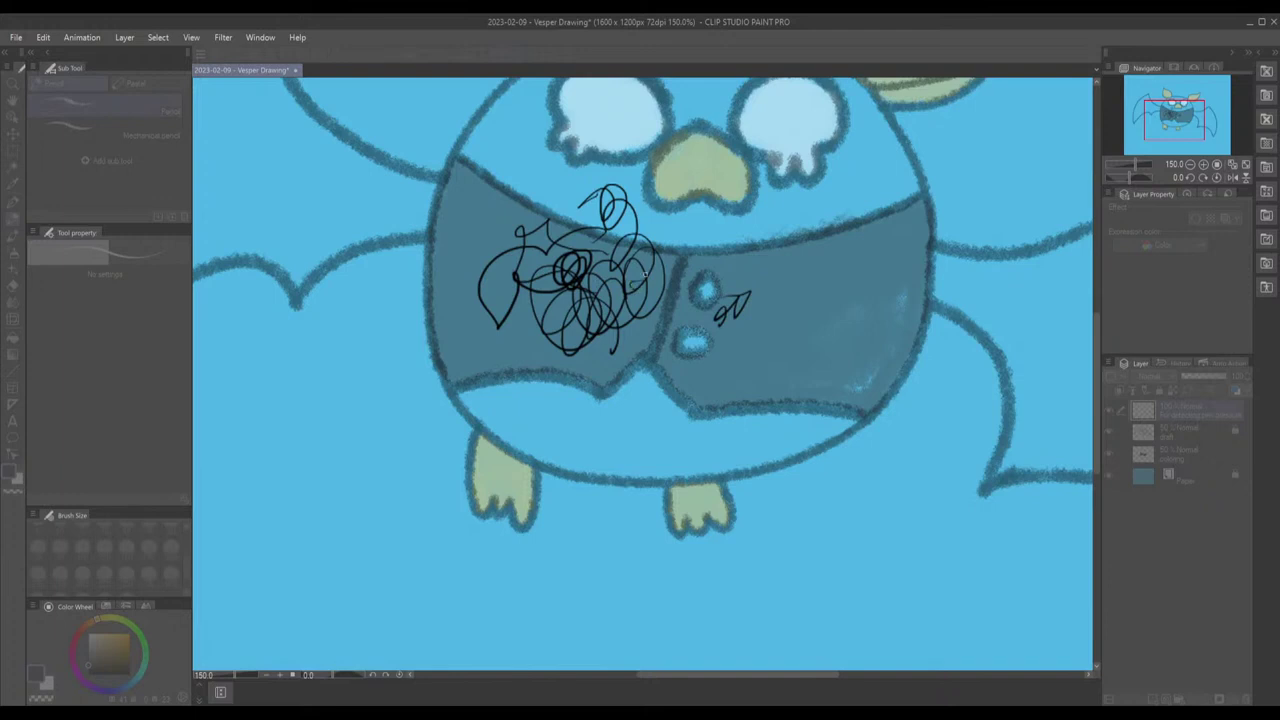
pyautogui.moveTo(640, 292)
pyautogui.mouseDown()
pyautogui.moveTo(656, 300)
pyautogui.moveTo(645, 318)
pyautogui.mouseUp()
pyautogui.scroll(-2, 516, 314)
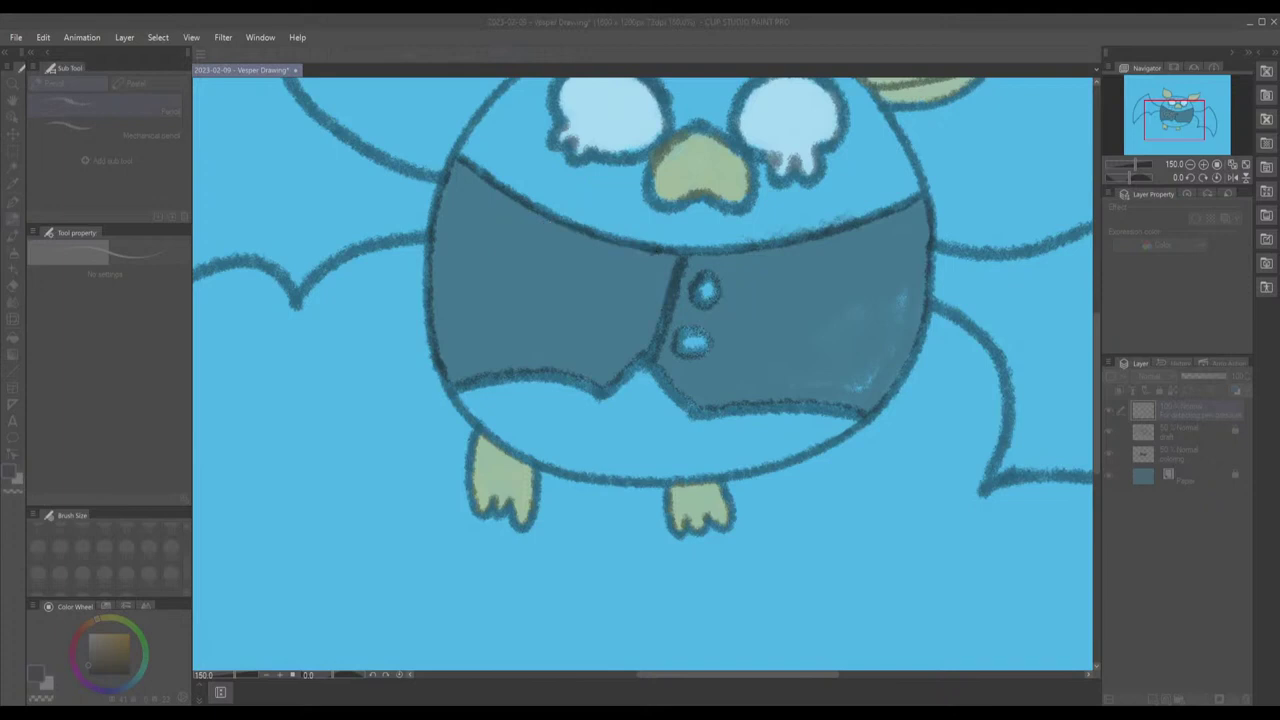
pyautogui.moveTo(529, 309)
pyautogui.mouseDown()
pyautogui.moveTo(550, 305)
pyautogui.moveTo(548, 334)
pyautogui.mouseUp()
pyautogui.hotkey('ctrl', 'z')
pyautogui.moveTo(571, 280); pyautogui.dragTo(580, 296)
pyautogui.moveTo(585, 245); pyautogui.dragTo(608, 277)
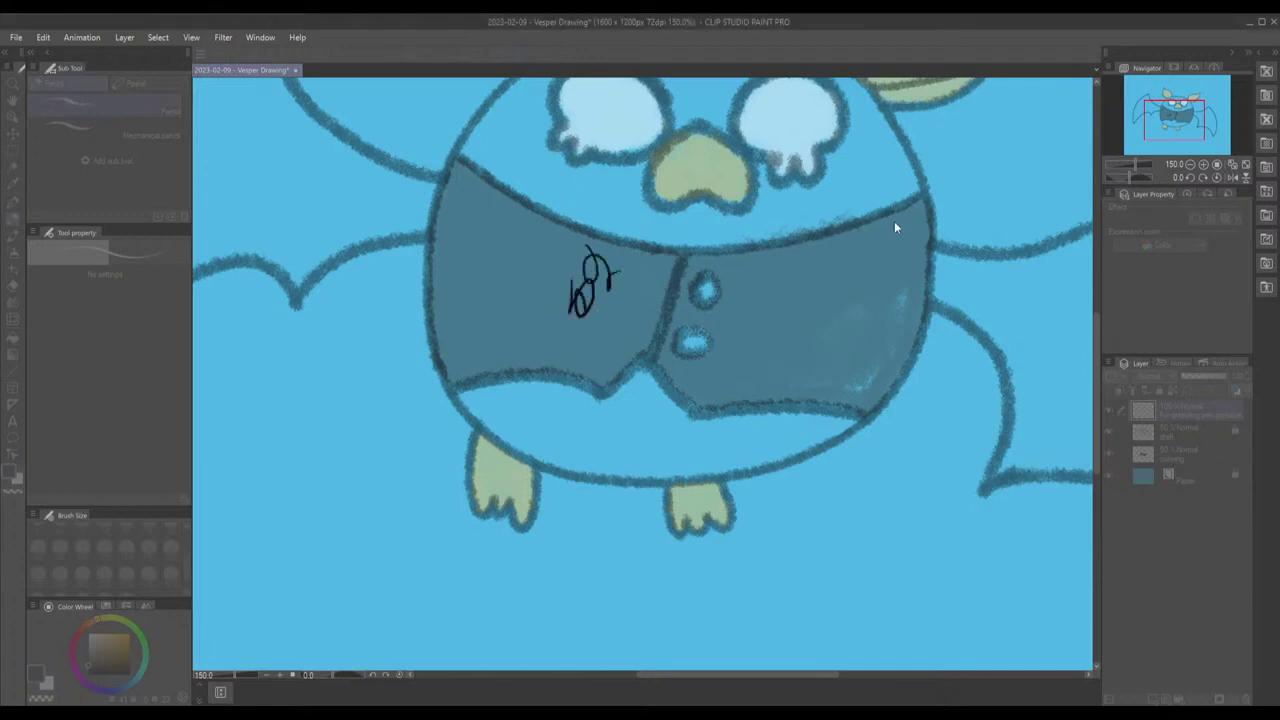
pyautogui.hotkey('ctrl', 'z')
pyautogui.hotkey('ctrl', 'z')
pyautogui.moveTo(610, 287); pyautogui.dragTo(626, 285)
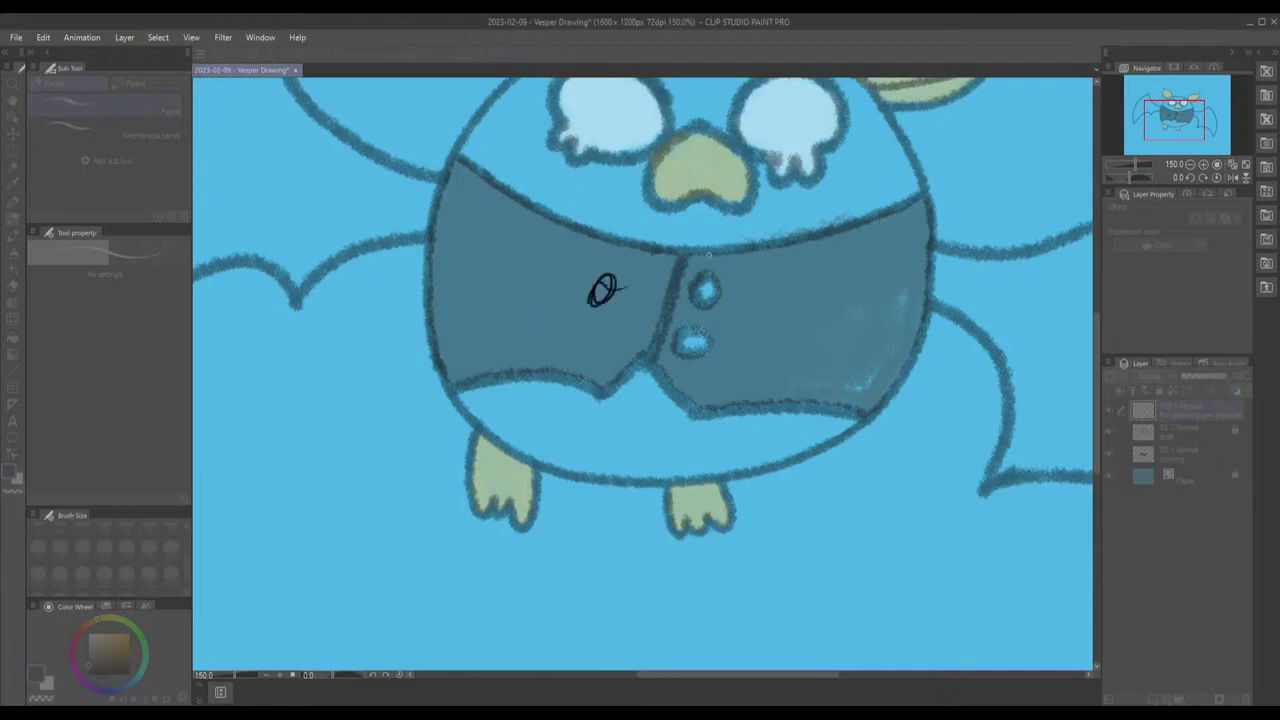
pyautogui.hotkey('ctrl', 'z')
pyautogui.moveTo(507, 312)
pyautogui.mouseDown()
pyautogui.moveTo(560, 277)
pyautogui.moveTo(591, 286)
pyautogui.mouseUp()
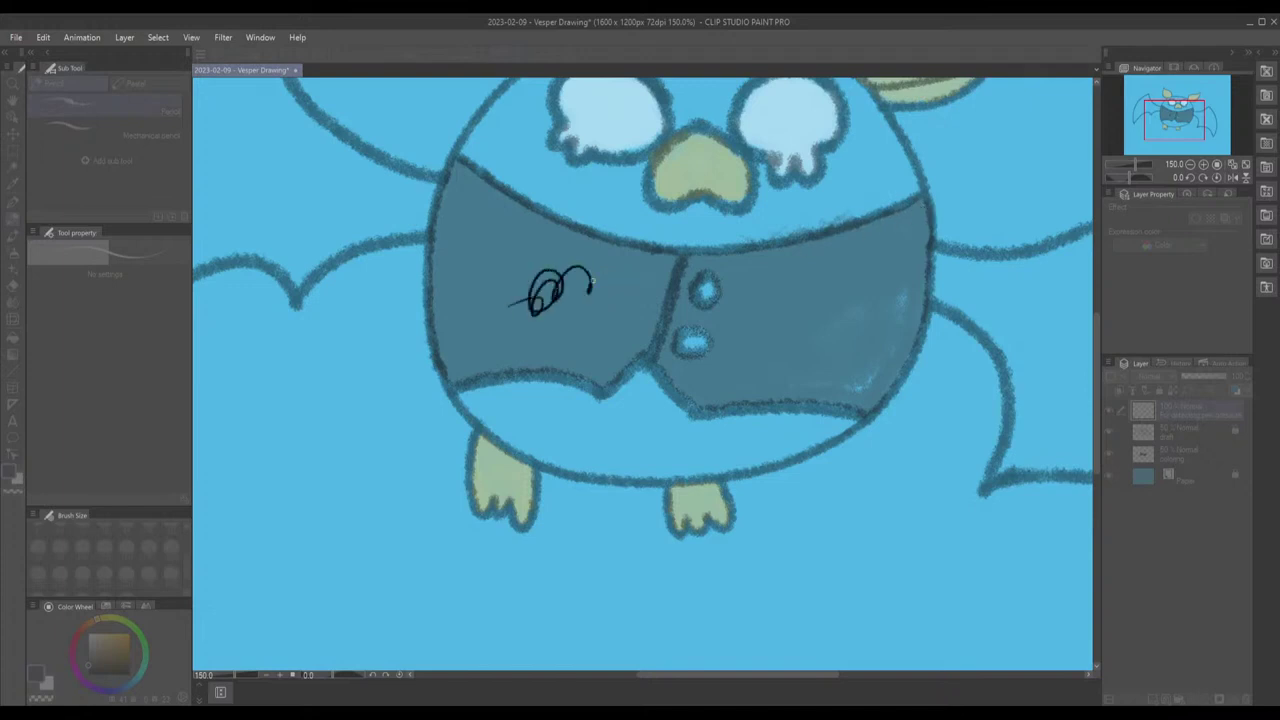
pyautogui.moveTo(553, 277); pyautogui.dragTo(604, 268)
pyautogui.hotkey('ctrl', 'z')
pyautogui.hotkey('ctrl', 'z')
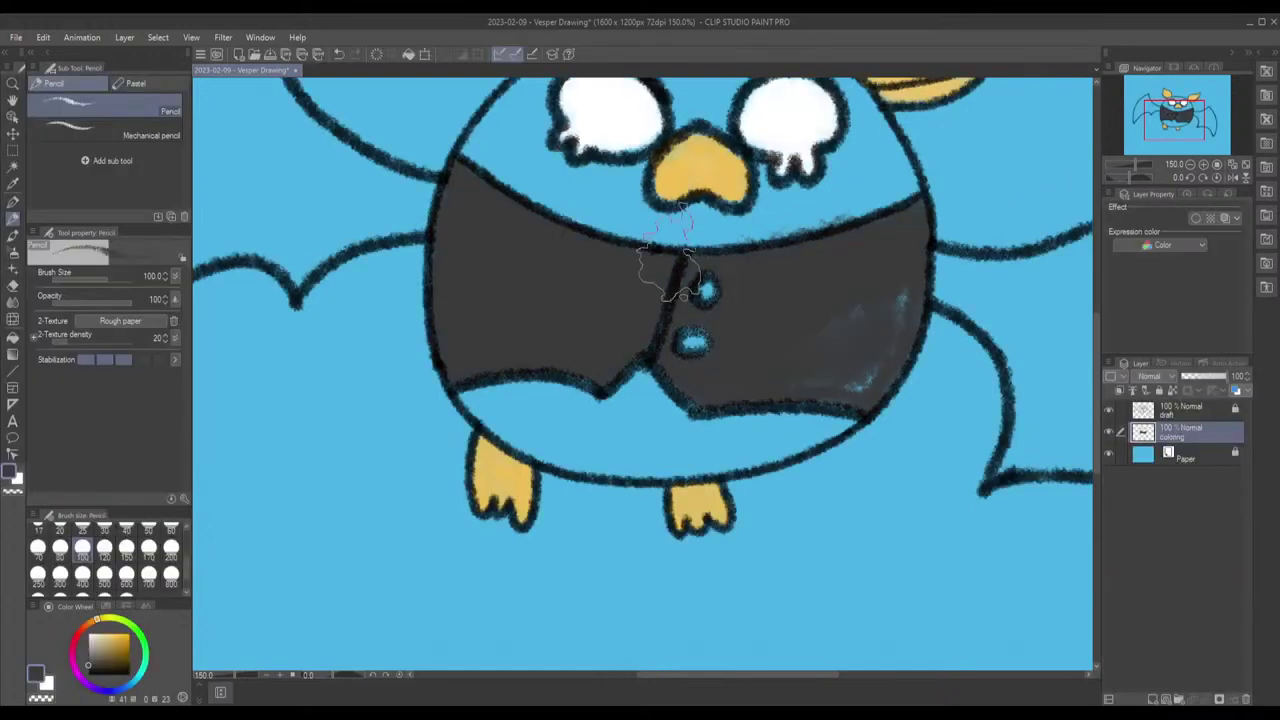
# Step: Color over the remaining gaps in the buttoned vest panel in dark gray with the Pencil at brush size 100
pyautogui.moveTo(845, 250)
pyautogui.mouseDown()
pyautogui.moveTo(818, 300)
pyautogui.moveTo(860, 340)
pyautogui.mouseUp()
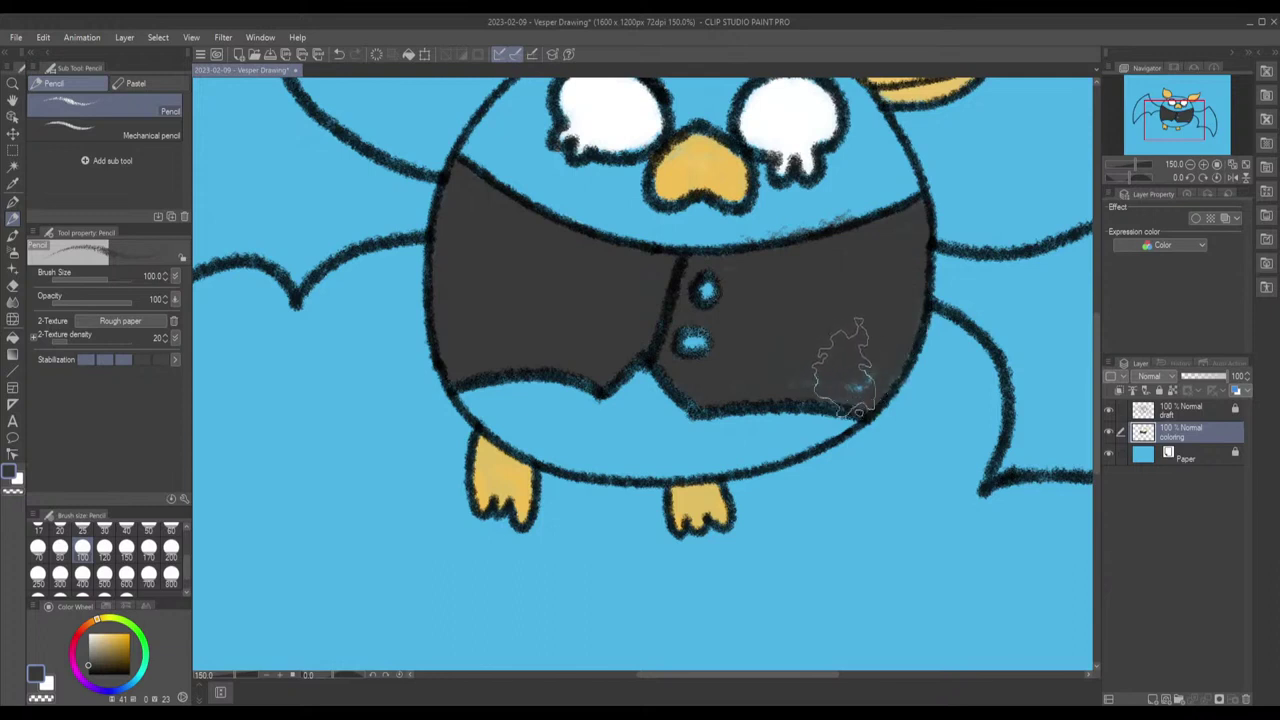
pyautogui.moveTo(843, 365)
pyautogui.mouseDown()
pyautogui.moveTo(857, 378)
pyautogui.moveTo(823, 371)
pyautogui.moveTo(871, 357)
pyautogui.moveTo(908, 304)
pyautogui.moveTo(880, 243)
pyautogui.moveTo(886, 263)
pyautogui.moveTo(710, 295)
pyautogui.mouseUp()
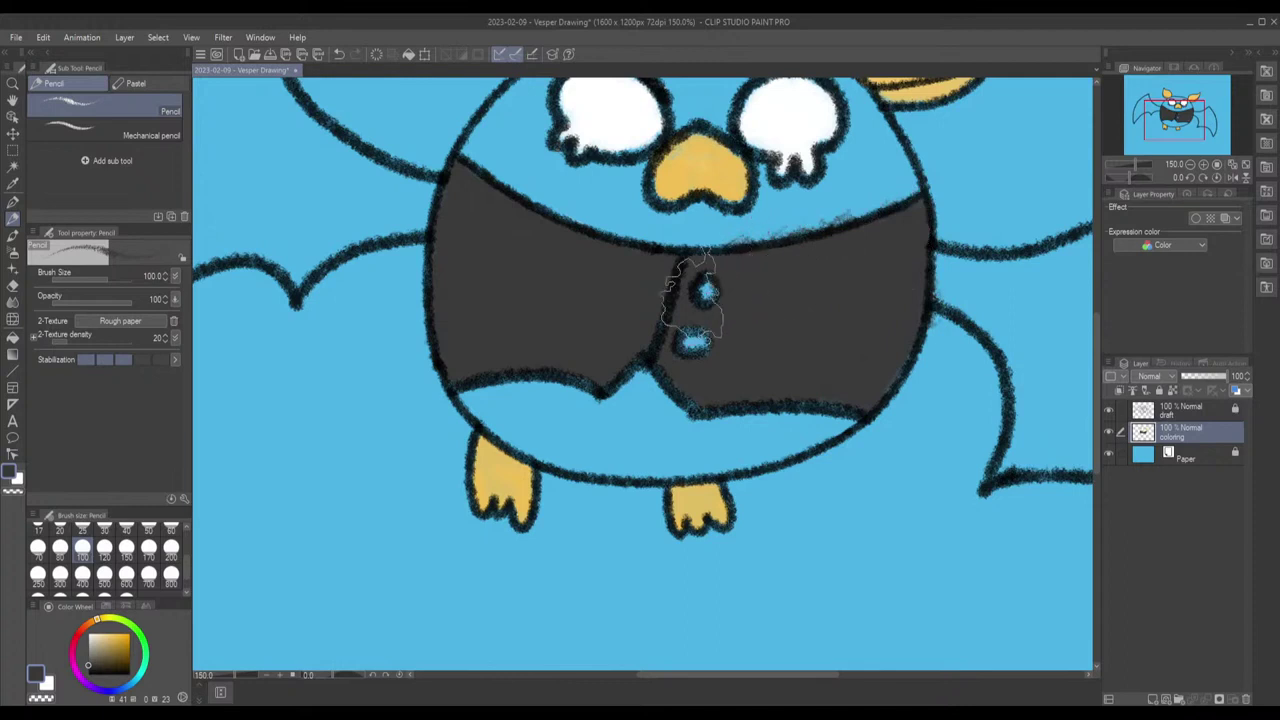
pyautogui.moveTo(895, 305)
pyautogui.mouseDown()
pyautogui.moveTo(785, 307)
pyautogui.moveTo(780, 250)
pyautogui.mouseUp()
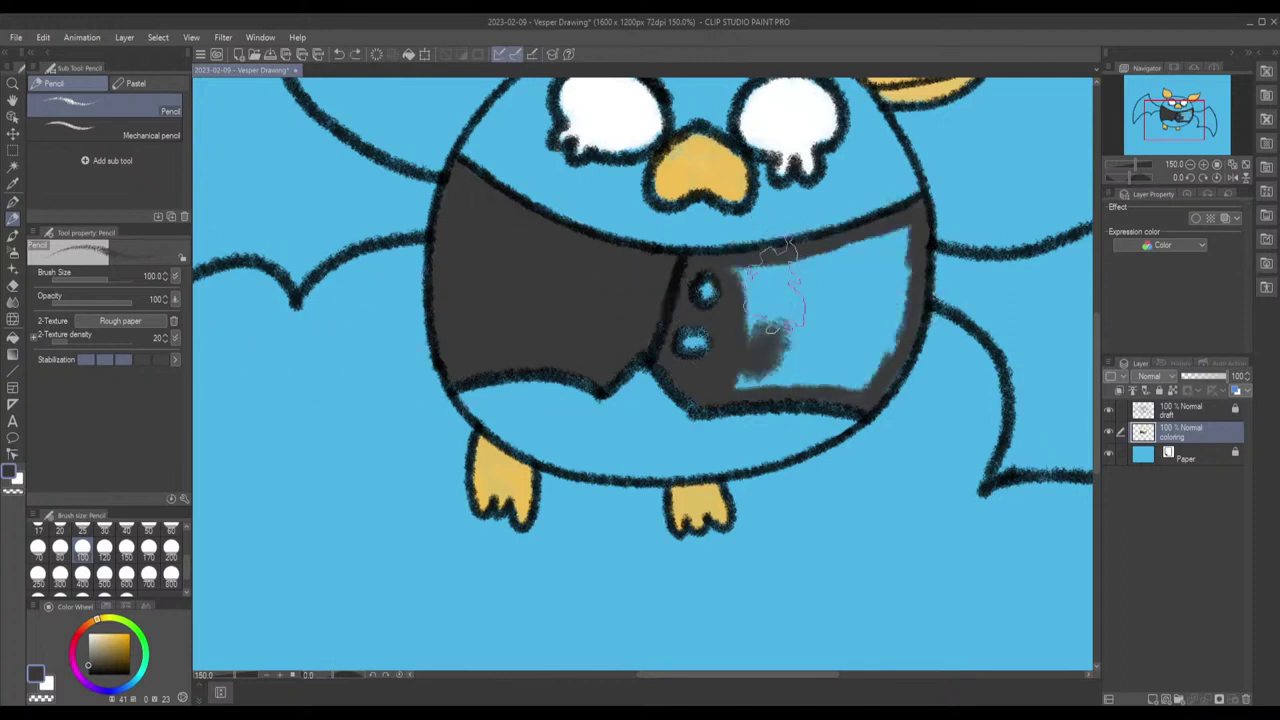
# Step: Refill the buttoned vest panel's interior dark gray with the Pencil at brush size 70, and touch up its edges at size 30
pyautogui.click(104, 527)
pyautogui.click(39, 548)
pyautogui.moveTo(708, 296)
pyautogui.mouseDown()
pyautogui.moveTo(753, 298)
pyautogui.moveTo(746, 310)
pyautogui.moveTo(750, 272)
pyautogui.moveTo(734, 288)
pyautogui.moveTo(754, 278)
pyautogui.moveTo(793, 295)
pyautogui.moveTo(798, 275)
pyautogui.moveTo(786, 323)
pyautogui.moveTo(736, 375)
pyautogui.moveTo(788, 362)
pyautogui.moveTo(825, 378)
pyautogui.moveTo(861, 348)
pyautogui.moveTo(868, 370)
pyautogui.moveTo(870, 350)
pyautogui.moveTo(846, 375)
pyautogui.moveTo(850, 390)
pyautogui.moveTo(883, 315)
pyautogui.moveTo(888, 325)
pyautogui.moveTo(893, 265)
pyautogui.moveTo(808, 258)
pyautogui.moveTo(768, 283)
pyautogui.moveTo(773, 272)
pyautogui.moveTo(745, 316)
pyautogui.moveTo(773, 292)
pyautogui.moveTo(808, 310)
pyautogui.moveTo(801, 345)
pyautogui.moveTo(873, 275)
pyautogui.moveTo(825, 312)
pyautogui.moveTo(818, 300)
pyautogui.moveTo(853, 265)
pyautogui.moveTo(898, 305)
pyautogui.moveTo(905, 250)
pyautogui.mouseUp()
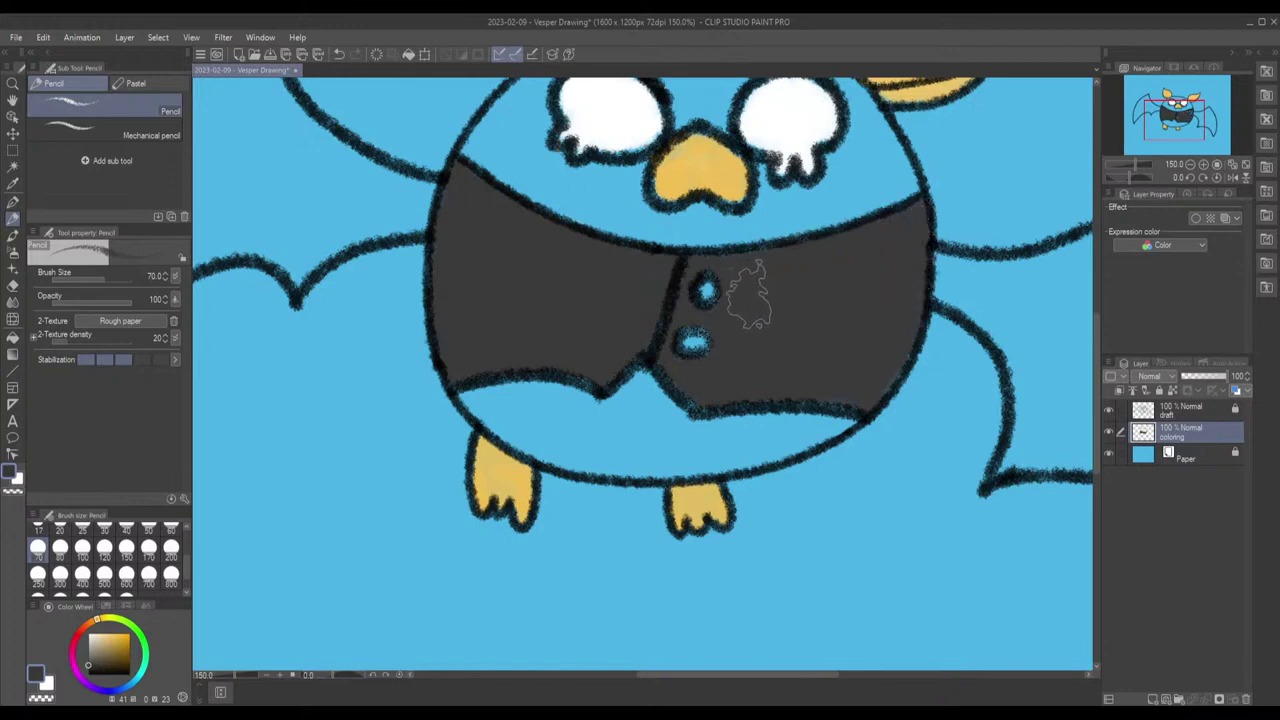
pyautogui.click(106, 530)
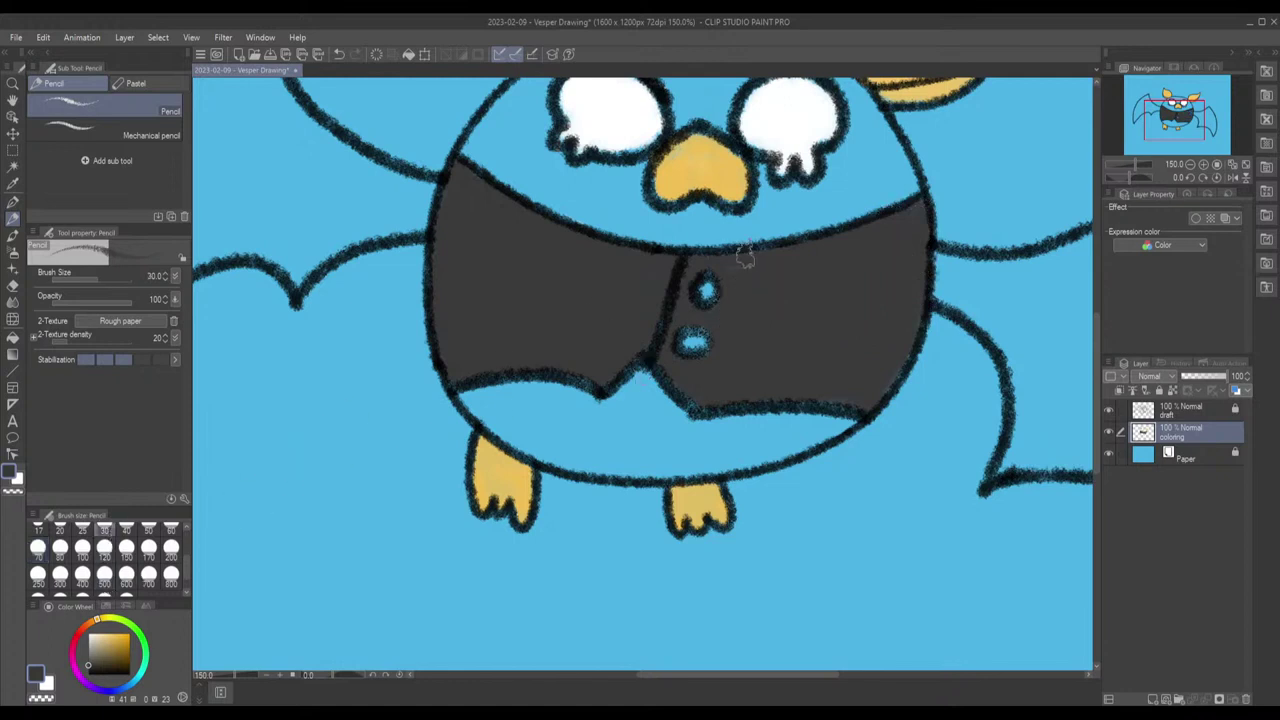
pyautogui.moveTo(753, 262)
pyautogui.mouseDown()
pyautogui.moveTo(720, 262)
pyautogui.moveTo(859, 254)
pyautogui.moveTo(908, 233)
pyautogui.moveTo(918, 213)
pyautogui.moveTo(907, 232)
pyautogui.moveTo(876, 235)
pyautogui.moveTo(895, 374)
pyautogui.moveTo(881, 376)
pyautogui.moveTo(913, 320)
pyautogui.moveTo(903, 360)
pyautogui.moveTo(877, 395)
pyautogui.moveTo(836, 398)
pyautogui.mouseUp()
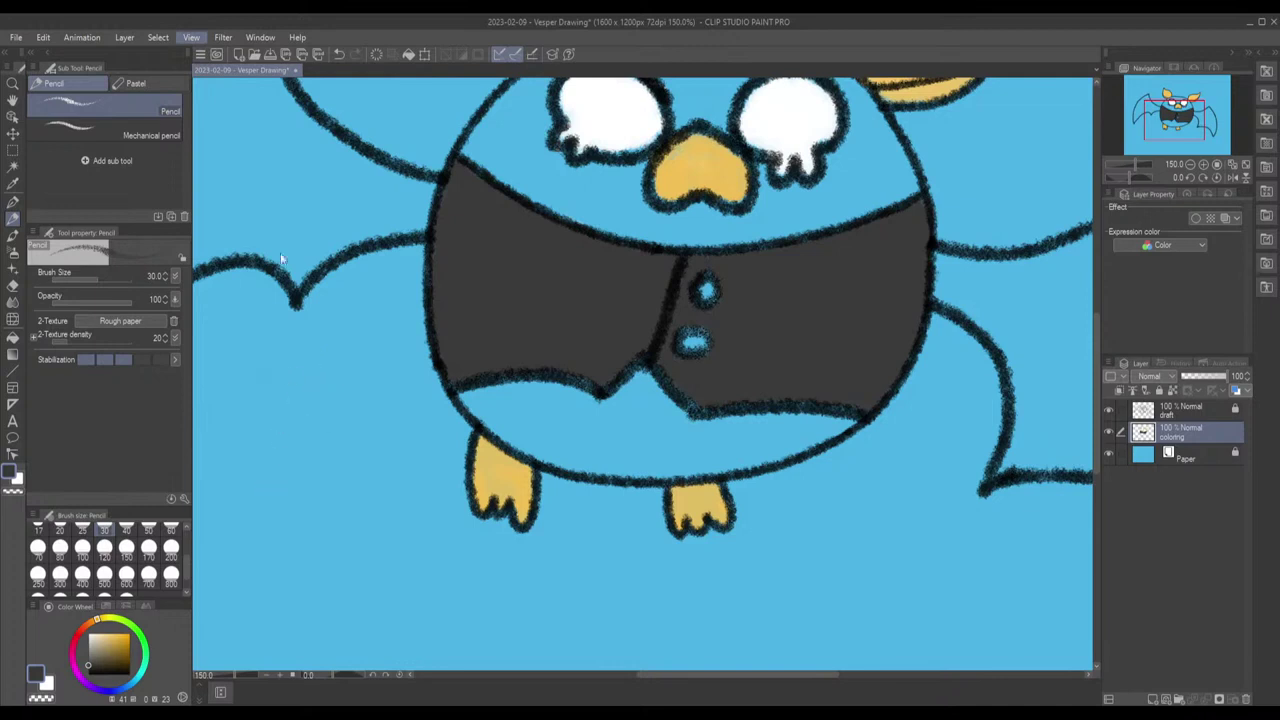
# Step: Try a gray at brightness 40 with the Pencil where the right wing joins the body, and undo the stroke
pyautogui.hotkey('ctrl', '0')
pyautogui.scroll(1, 557, 343)
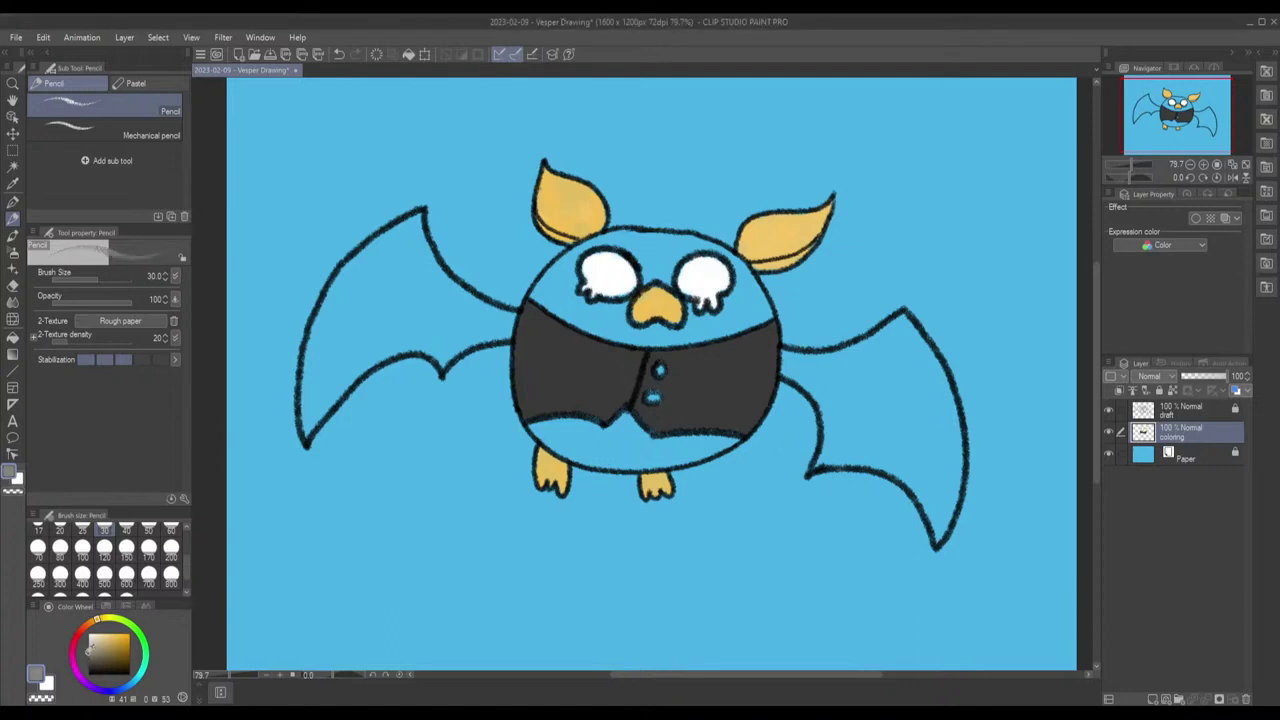
pyautogui.click(86, 654)
pyautogui.scroll(-1, 920, 338)
pyautogui.scroll(5, 1020, 497)
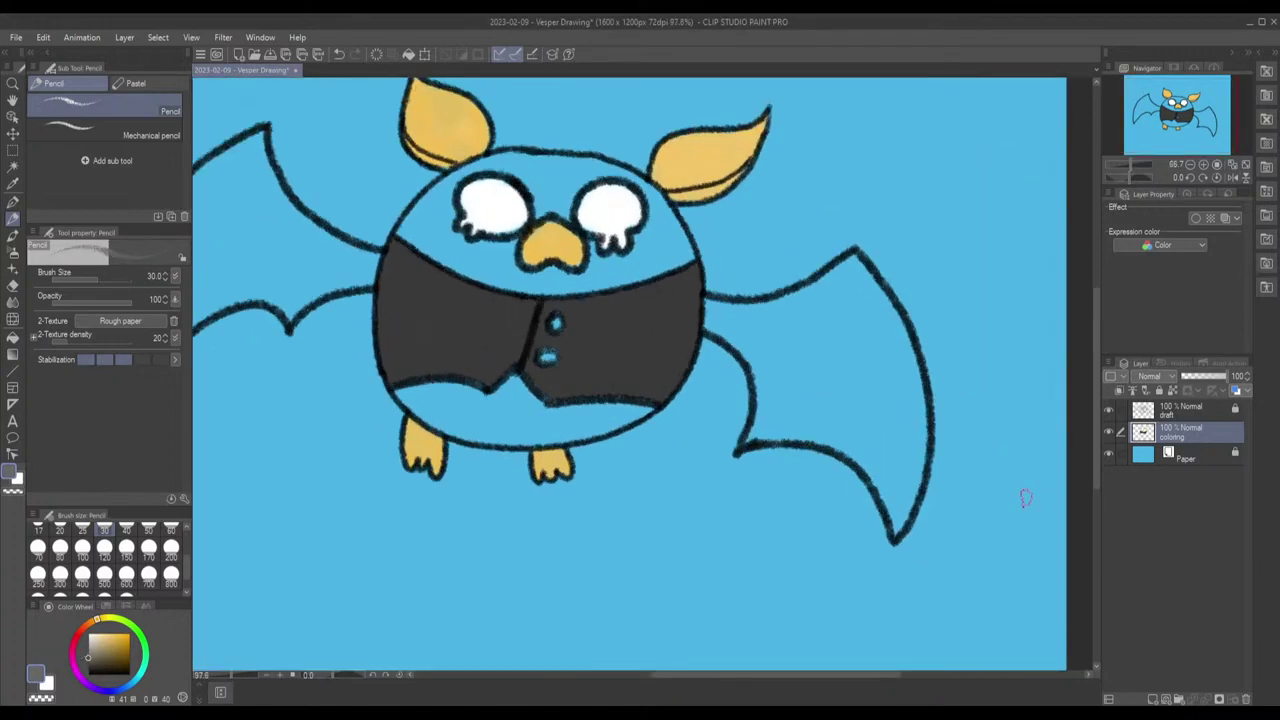
pyautogui.scroll(-1, 980, 480)
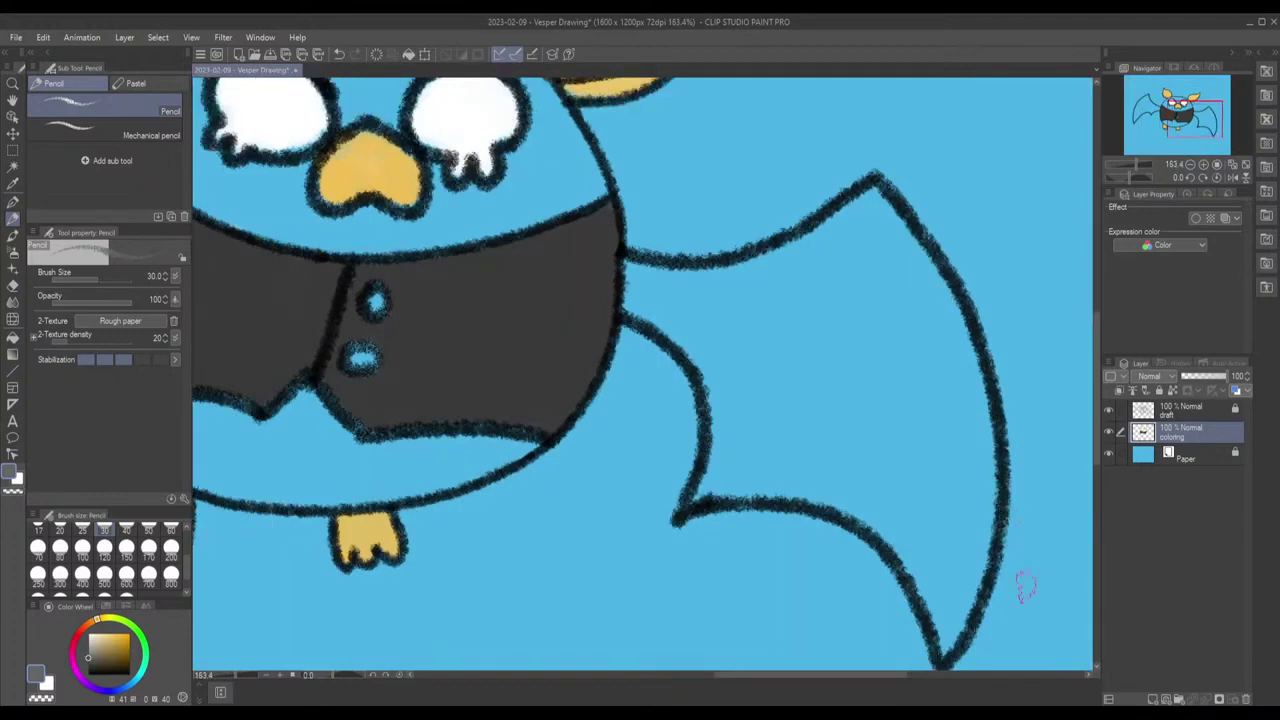
pyautogui.scroll(-2, 1040, 600)
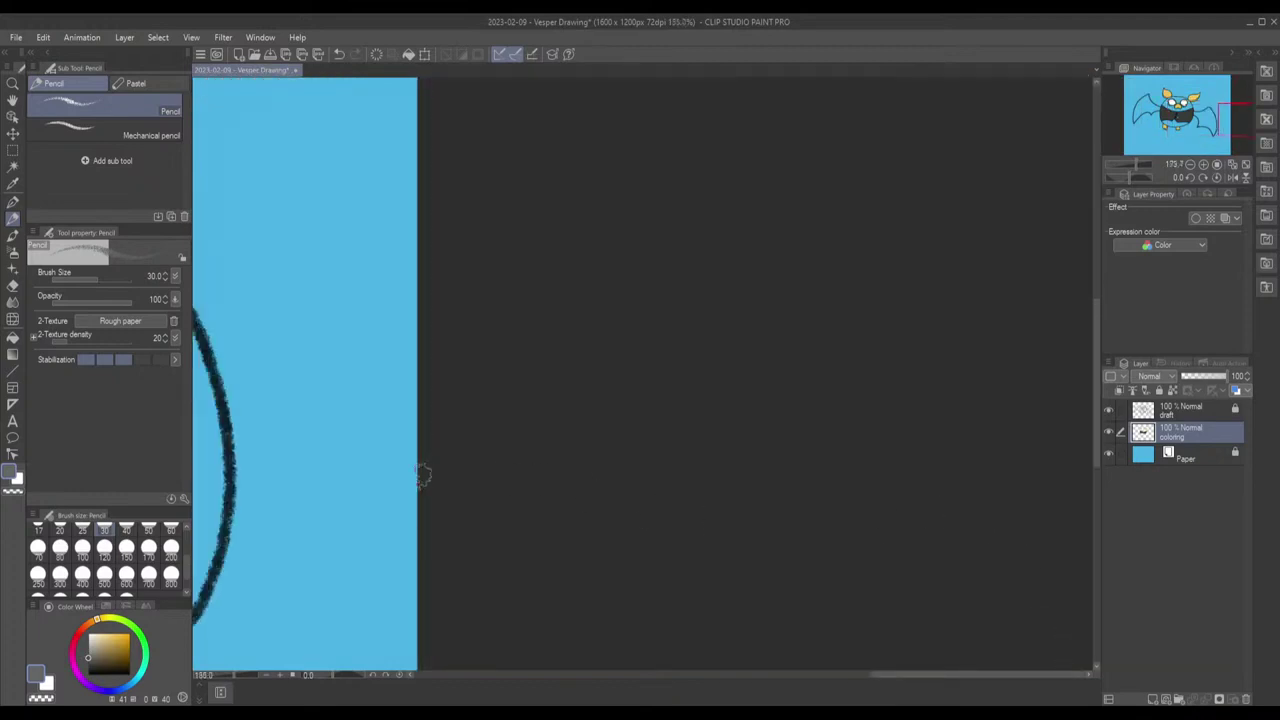
pyautogui.moveTo(937, 676); pyautogui.dragTo(771, 689)
pyautogui.scroll(3, 845, 488)
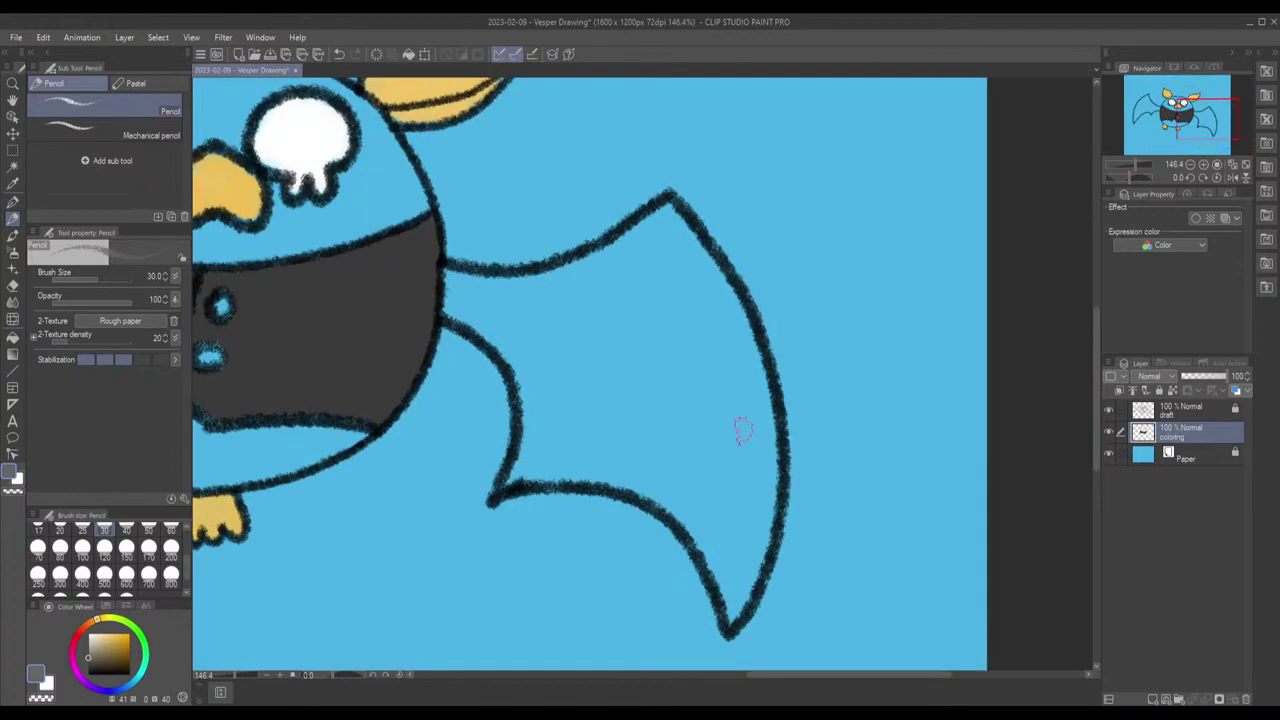
pyautogui.moveTo(724, 405); pyautogui.dragTo(700, 343)
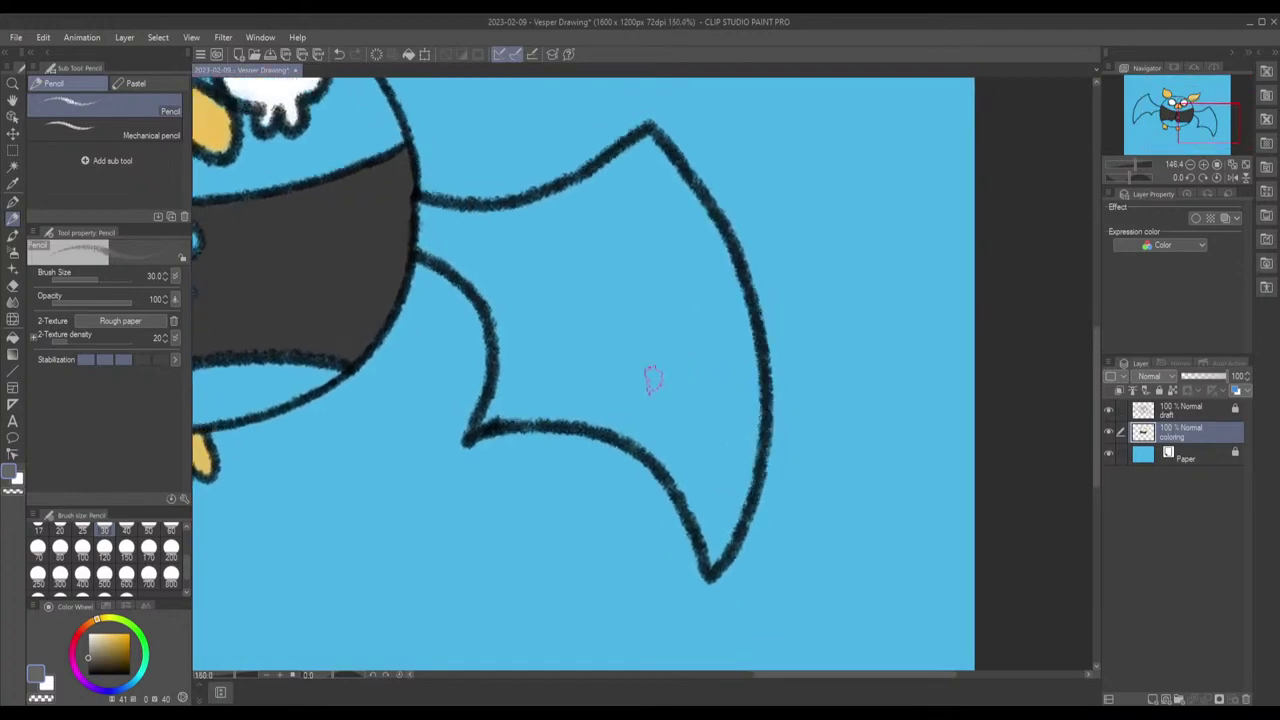
pyautogui.scroll(1, 650, 375)
pyautogui.scroll(1, 650, 375)
pyautogui.scroll(-2, 648, 362)
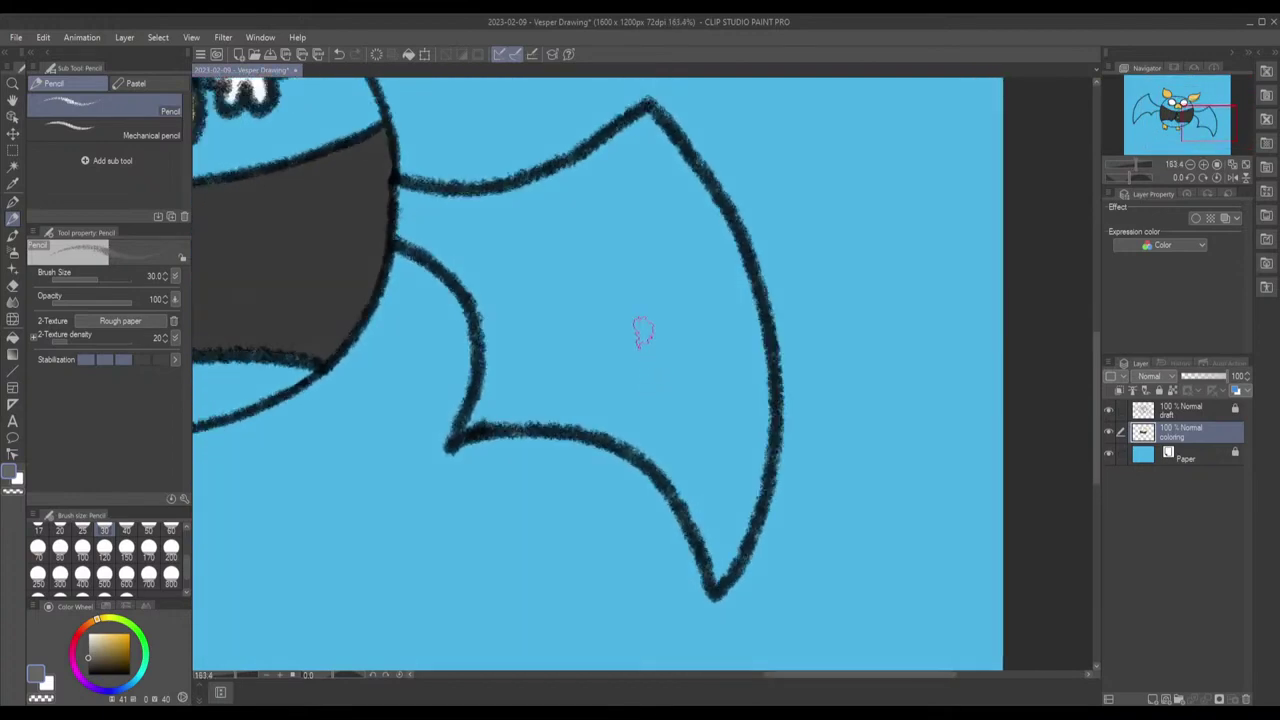
pyautogui.moveTo(413, 212); pyautogui.dragTo(405, 195)
pyautogui.hotkey('ctrl', 'z')
# Step: Test two more gray shades at the right wing's base, the last at brightness 48, undoing each stroke
pyautogui.click(102, 648)
pyautogui.moveTo(102, 648); pyautogui.dragTo(86, 660)
pyautogui.moveTo(405, 200)
pyautogui.mouseDown()
pyautogui.moveTo(410, 215)
pyautogui.moveTo(406, 205)
pyautogui.mouseUp()
pyautogui.hotkey('ctrl', 'z')
pyautogui.moveTo(88, 661); pyautogui.dragTo(86, 655)
pyautogui.moveTo(410, 216)
pyautogui.mouseDown()
pyautogui.moveTo(450, 224)
pyautogui.moveTo(415, 218)
pyautogui.moveTo(450, 246)
pyautogui.moveTo(417, 233)
pyautogui.moveTo(458, 256)
pyautogui.mouseUp()
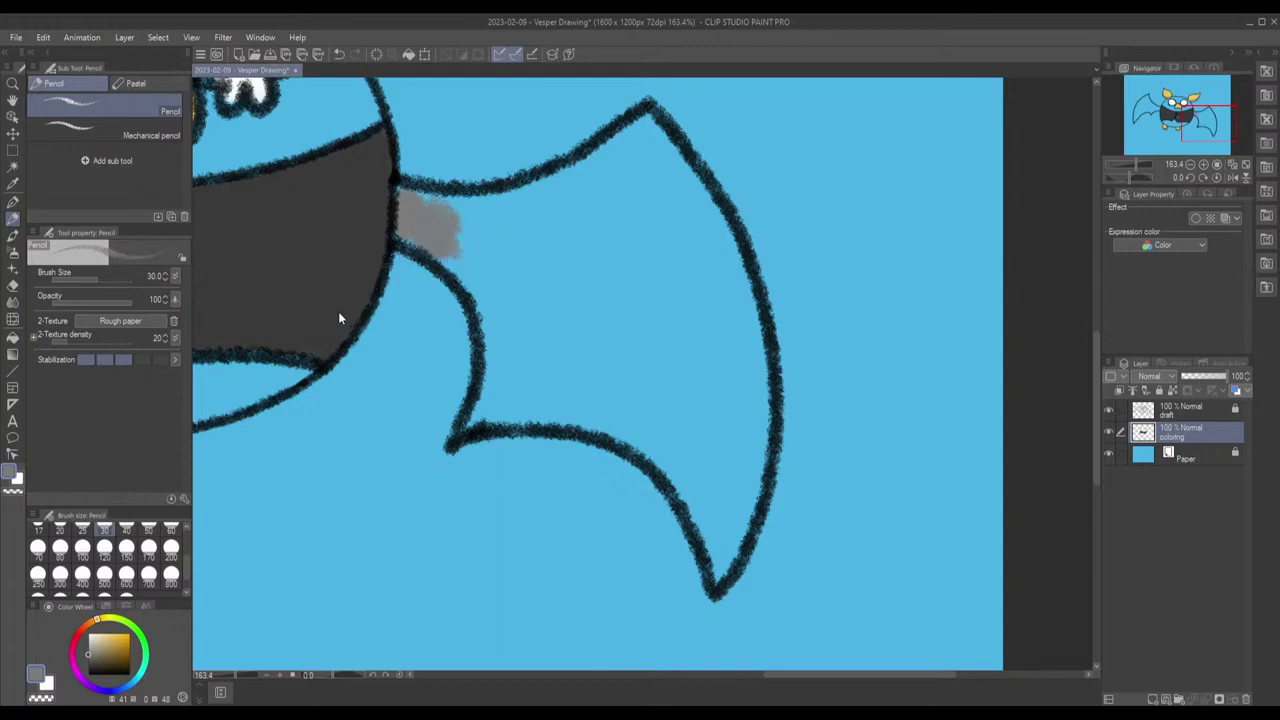
pyautogui.hotkey('ctrl', 'z')
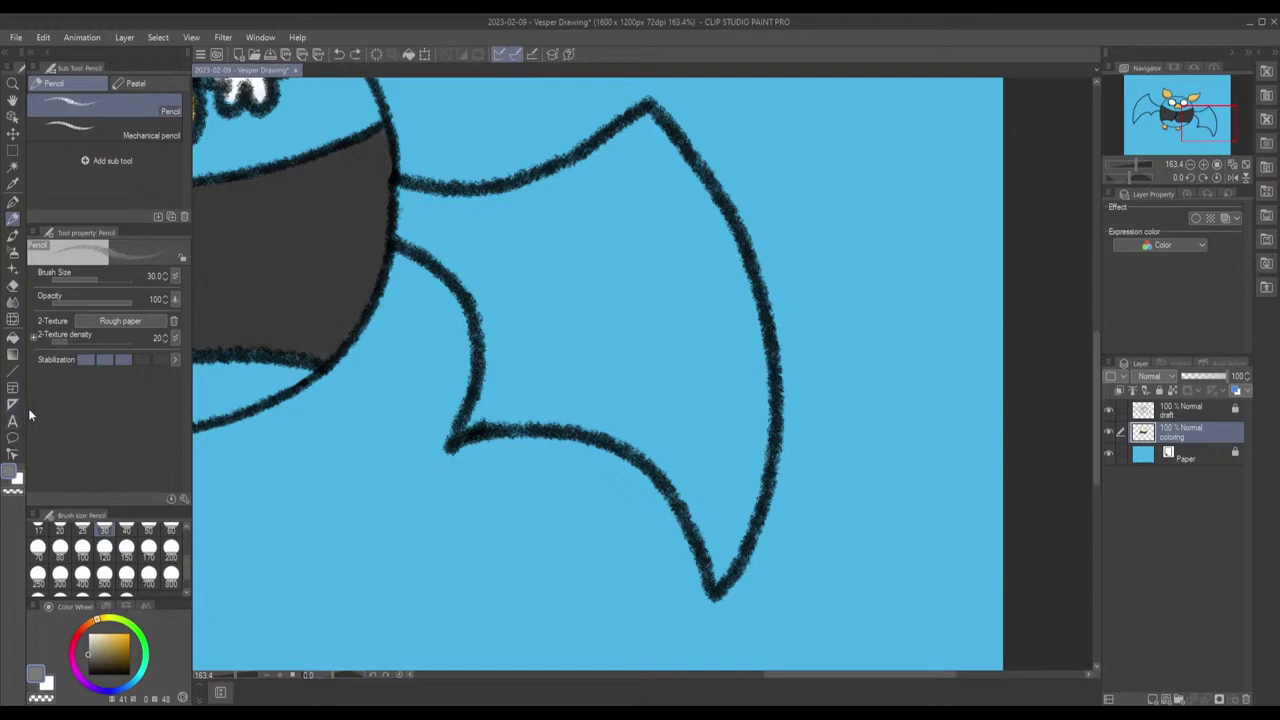
# Step: Compare a dark gray at brightness 18 and a gray at brightness 48 on the right wing's base, undoing both
pyautogui.moveTo(92, 644); pyautogui.dragTo(88, 664)
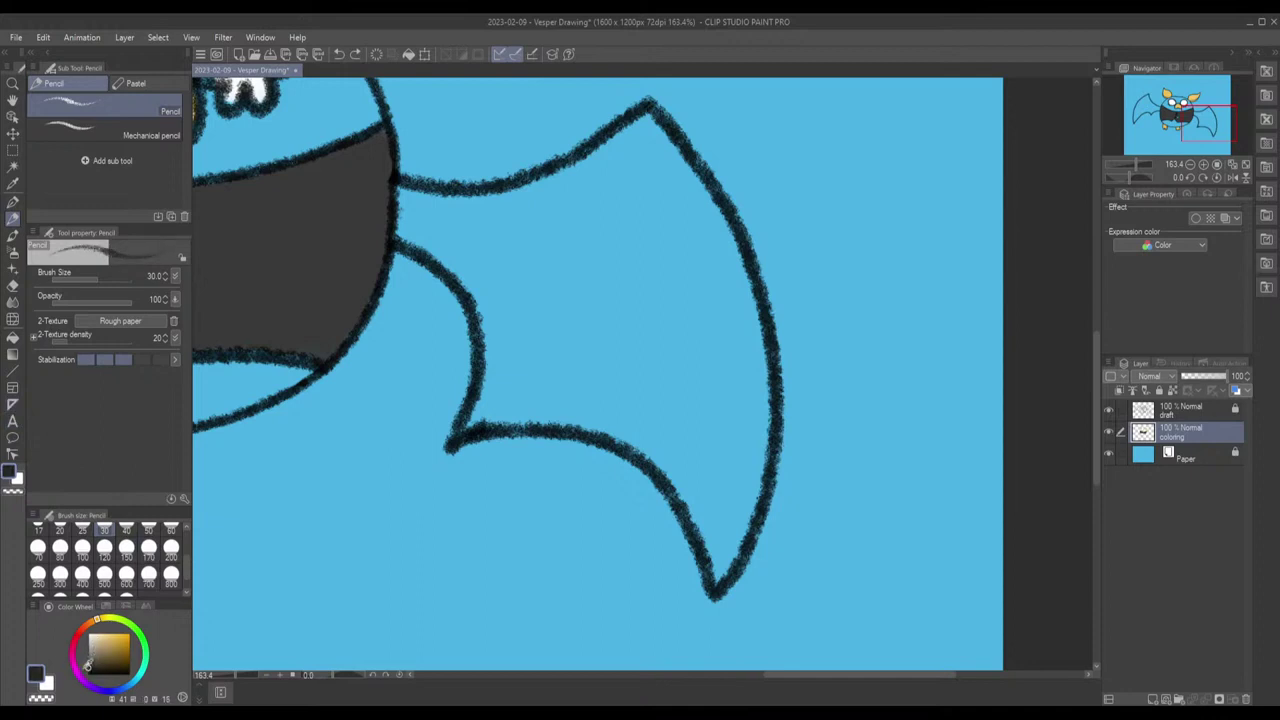
pyautogui.moveTo(435, 203)
pyautogui.mouseDown()
pyautogui.moveTo(420, 215)
pyautogui.moveTo(452, 232)
pyautogui.moveTo(406, 228)
pyautogui.moveTo(410, 212)
pyautogui.mouseUp()
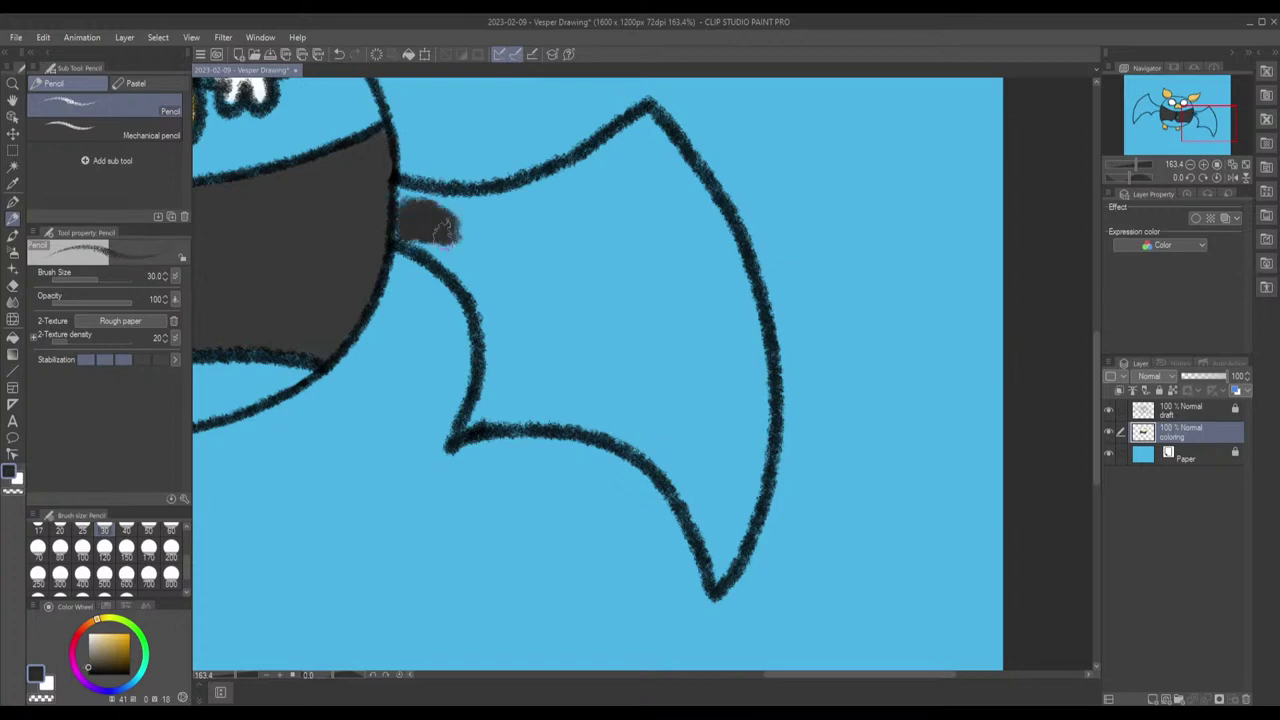
pyautogui.hotkey('ctrl', 'z')
pyautogui.moveTo(116, 638); pyautogui.dragTo(86, 656)
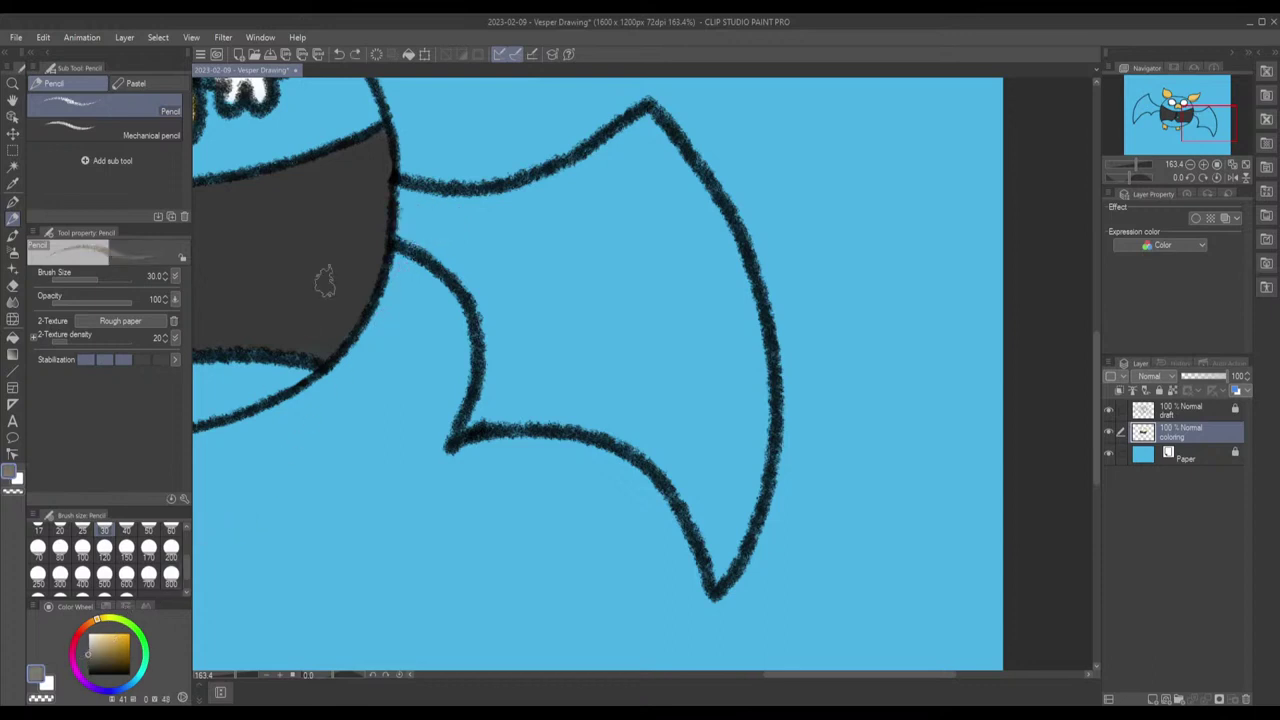
pyautogui.moveTo(420, 228)
pyautogui.mouseDown()
pyautogui.moveTo(414, 214)
pyautogui.moveTo(440, 226)
pyautogui.mouseUp()
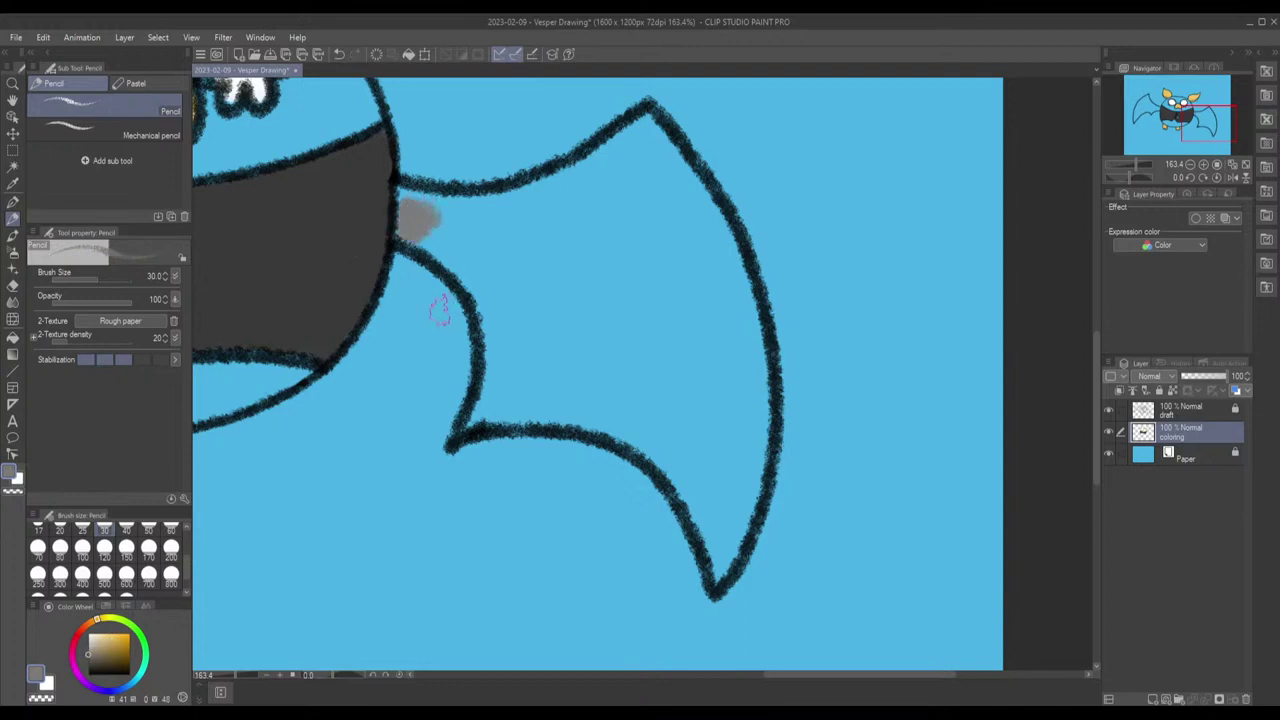
pyautogui.hotkey('ctrl', 'z')
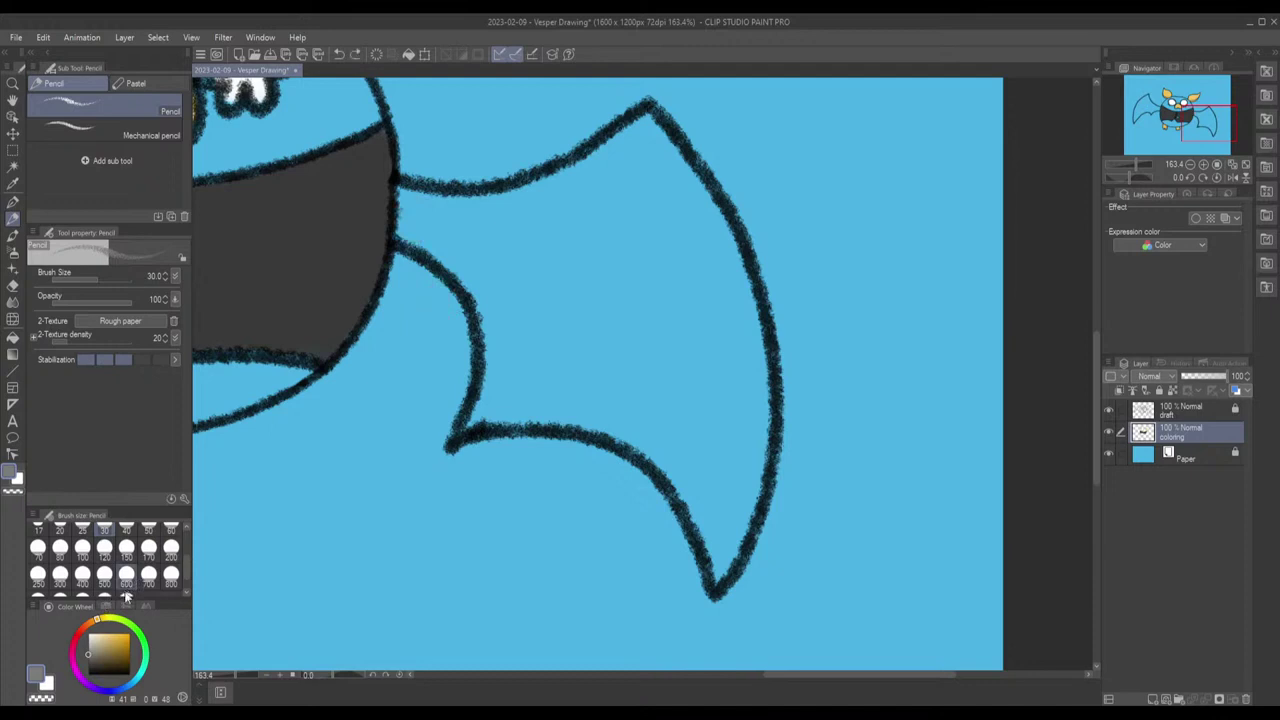
# Step: Recolor the vest with a darker gray at brightness 18 using the Fill tool
pyautogui.moveTo(886, 672); pyautogui.dragTo(783, 645)
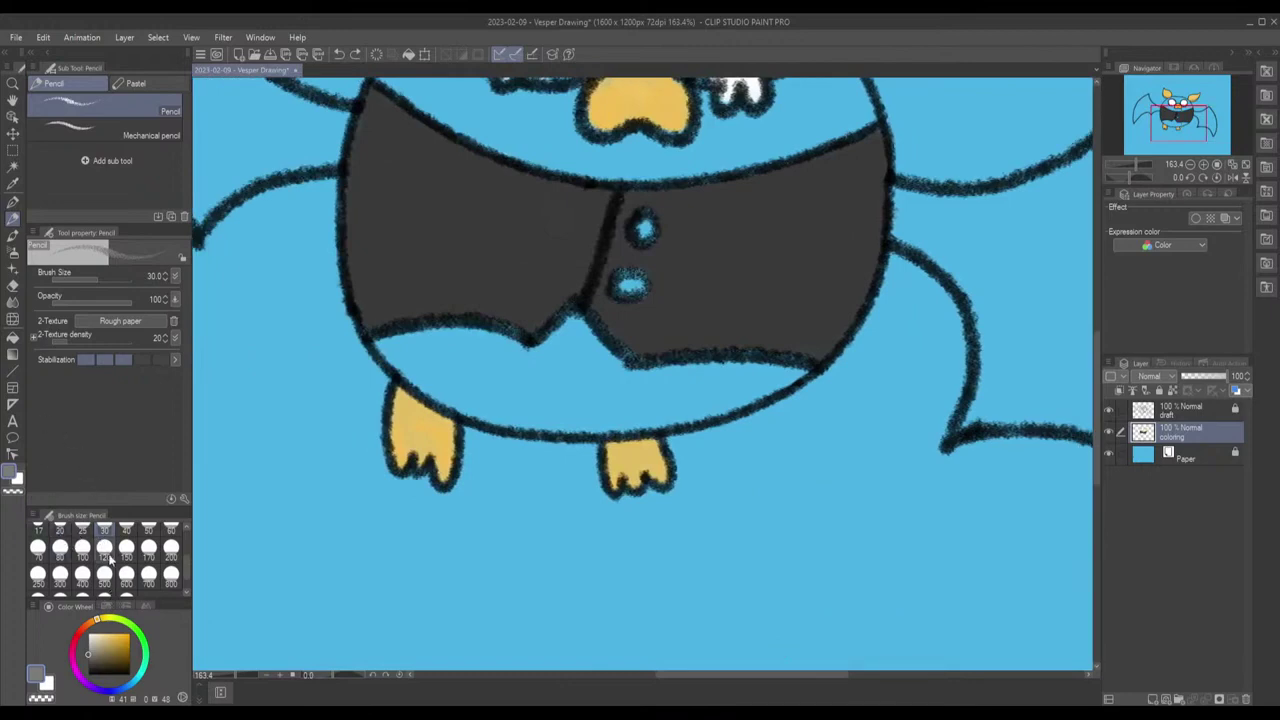
pyautogui.click(12, 337)
pyautogui.moveTo(88, 655); pyautogui.dragTo(87, 668)
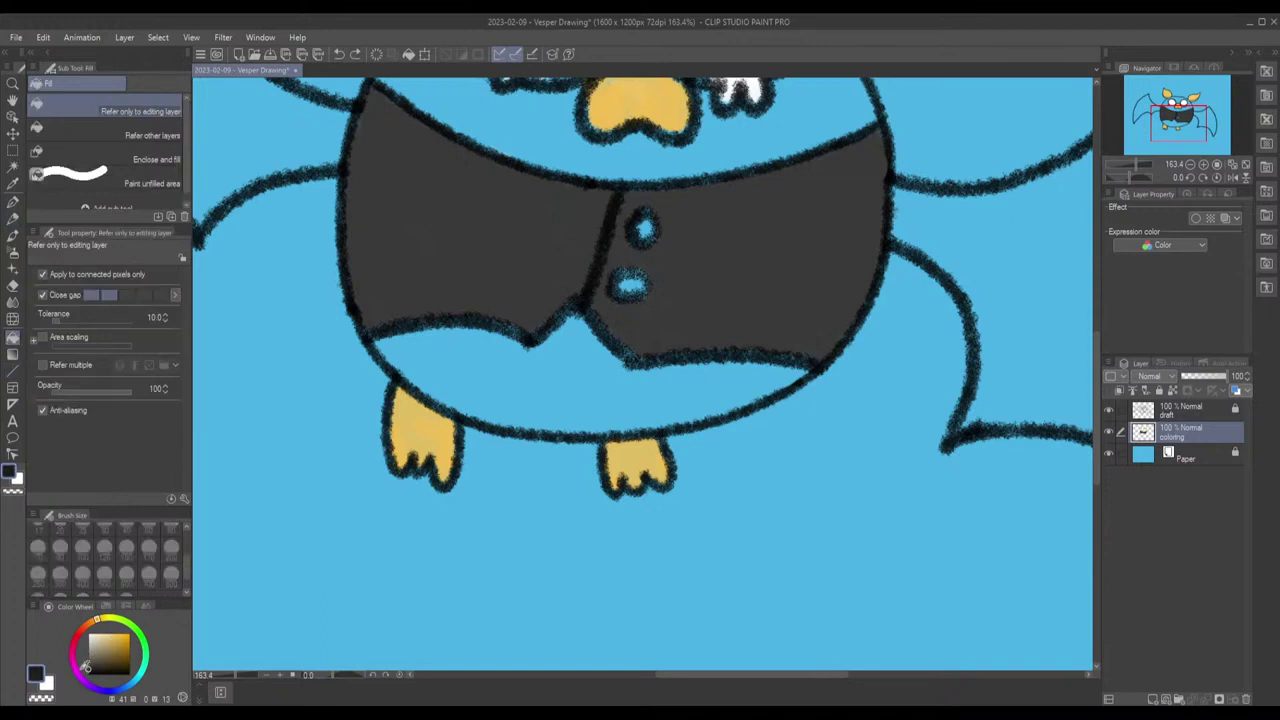
pyautogui.click(482, 227)
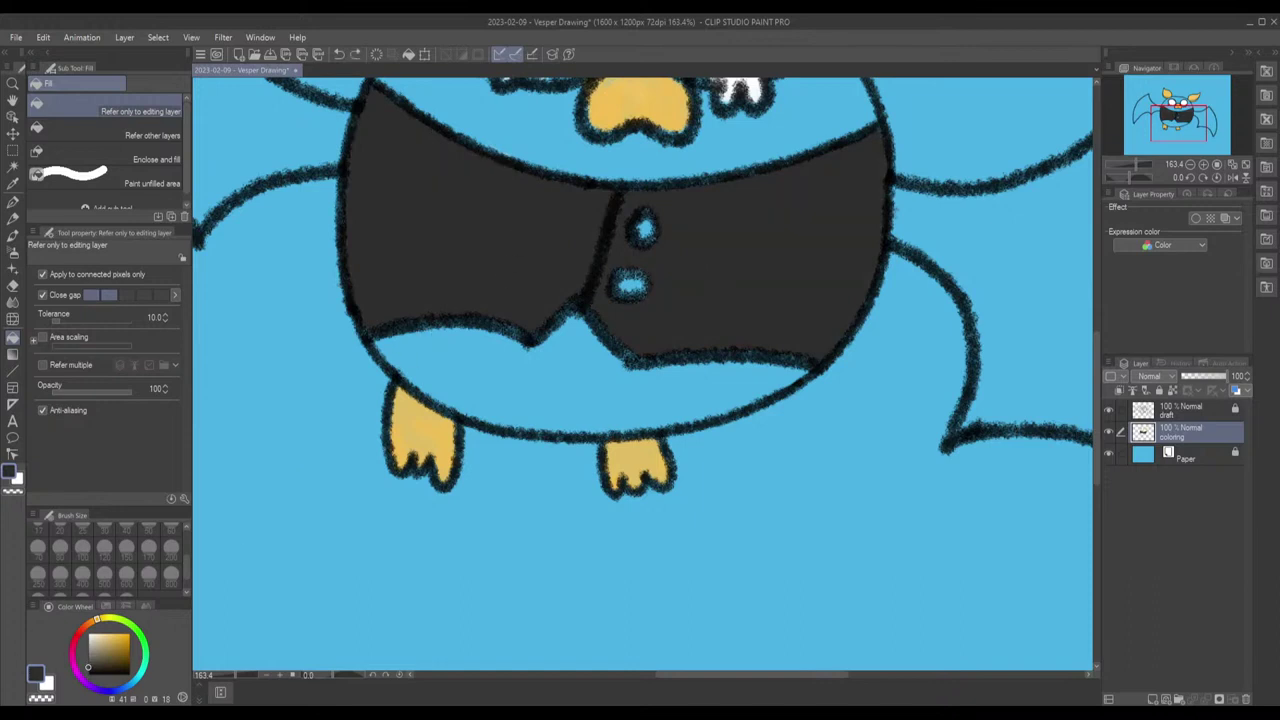
# Step: Refill the vest with a slightly lighter dark gray at brightness 21
pyautogui.click(94, 662)
pyautogui.click(87, 667)
pyautogui.click(85, 663)
pyautogui.click(531, 232)
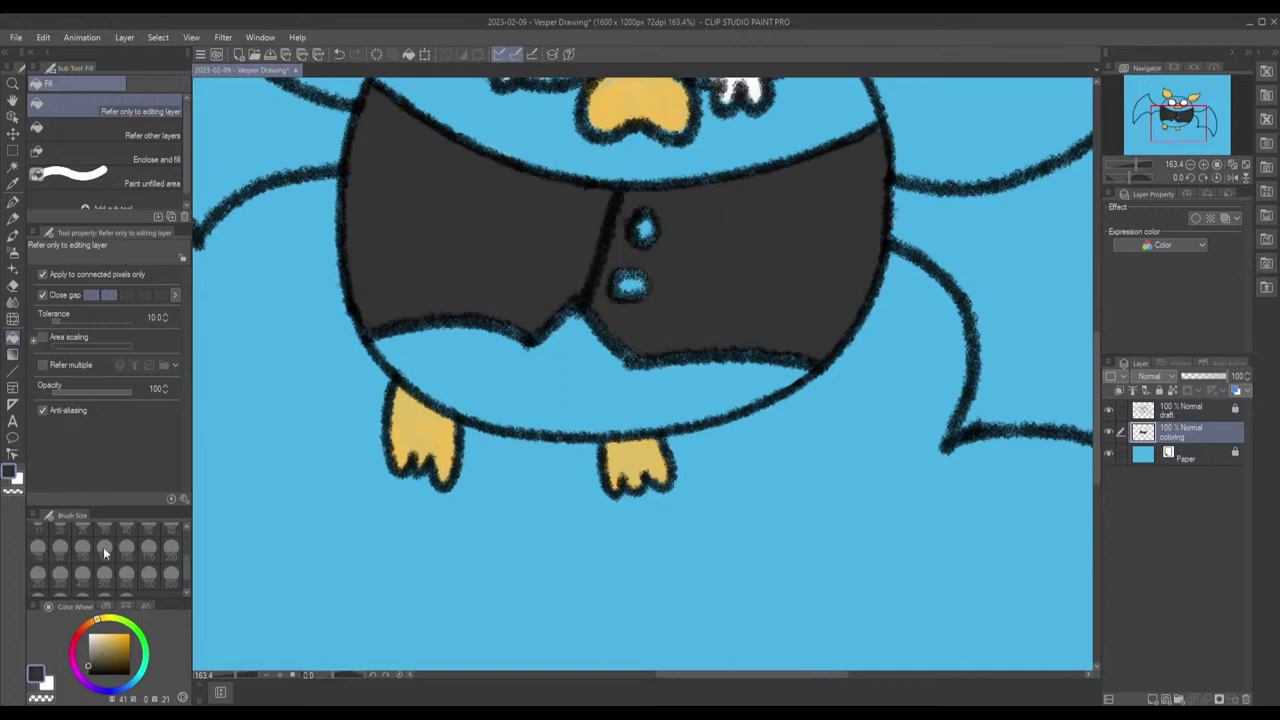
# Step: Try coloring the right wing's base with the Pencil at brush size 30 in dark gray at brightness 24, and undo it
pyautogui.click(86, 660)
pyautogui.click(13, 222)
pyautogui.moveTo(880, 270)
pyautogui.mouseDown()
pyautogui.moveTo(366, 251)
pyautogui.moveTo(436, 294)
pyautogui.mouseUp()
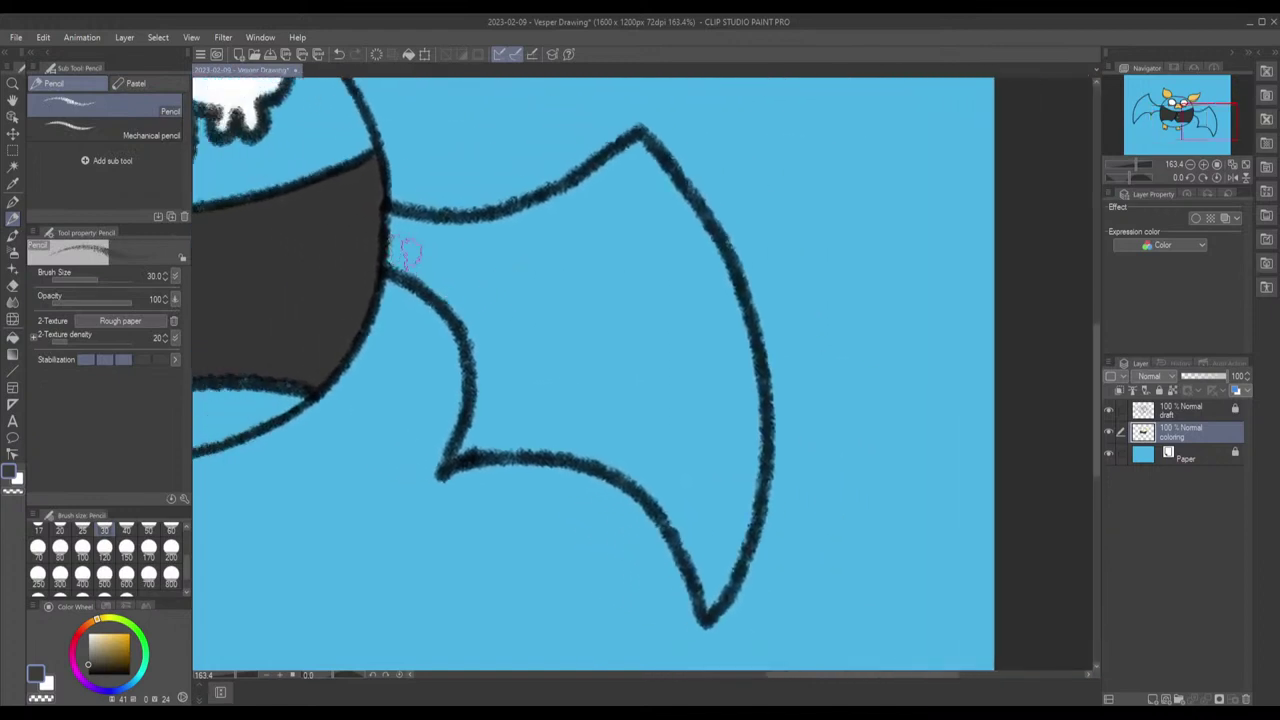
pyautogui.moveTo(403, 232)
pyautogui.mouseDown()
pyautogui.moveTo(430, 255)
pyautogui.moveTo(392, 258)
pyautogui.moveTo(400, 223)
pyautogui.moveTo(445, 250)
pyautogui.mouseUp()
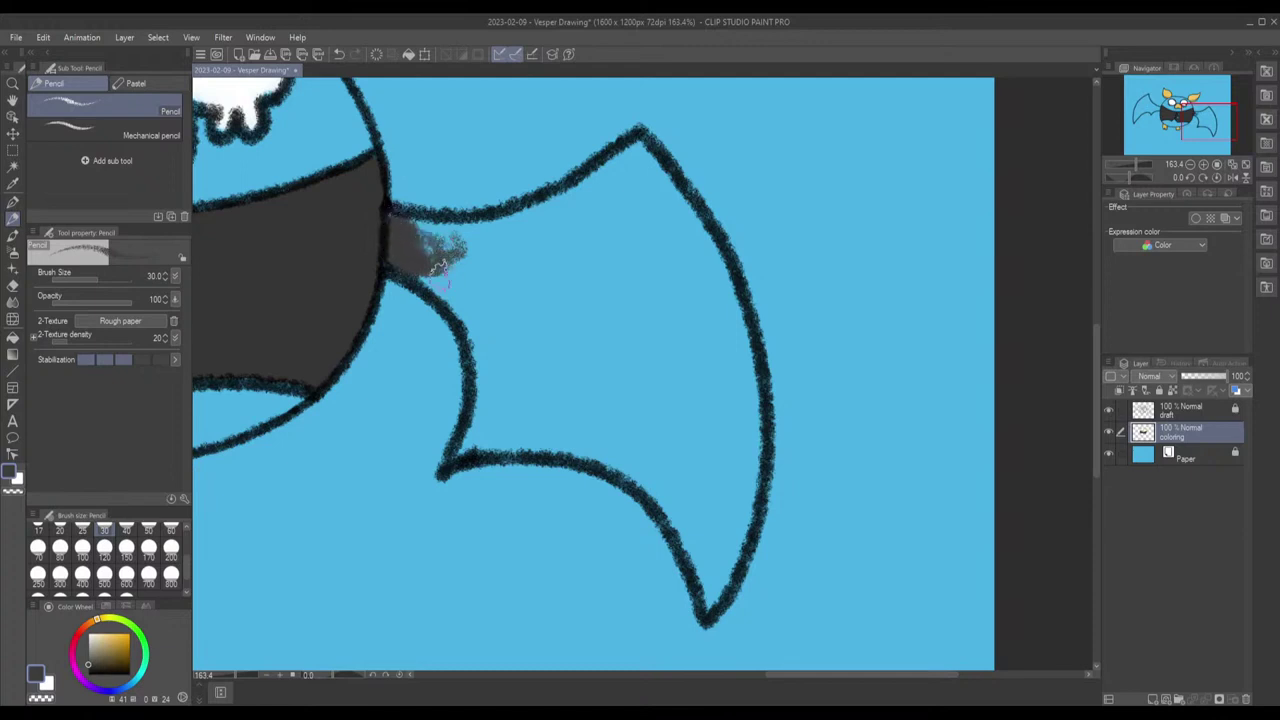
pyautogui.hotkey('ctrl', 'z')
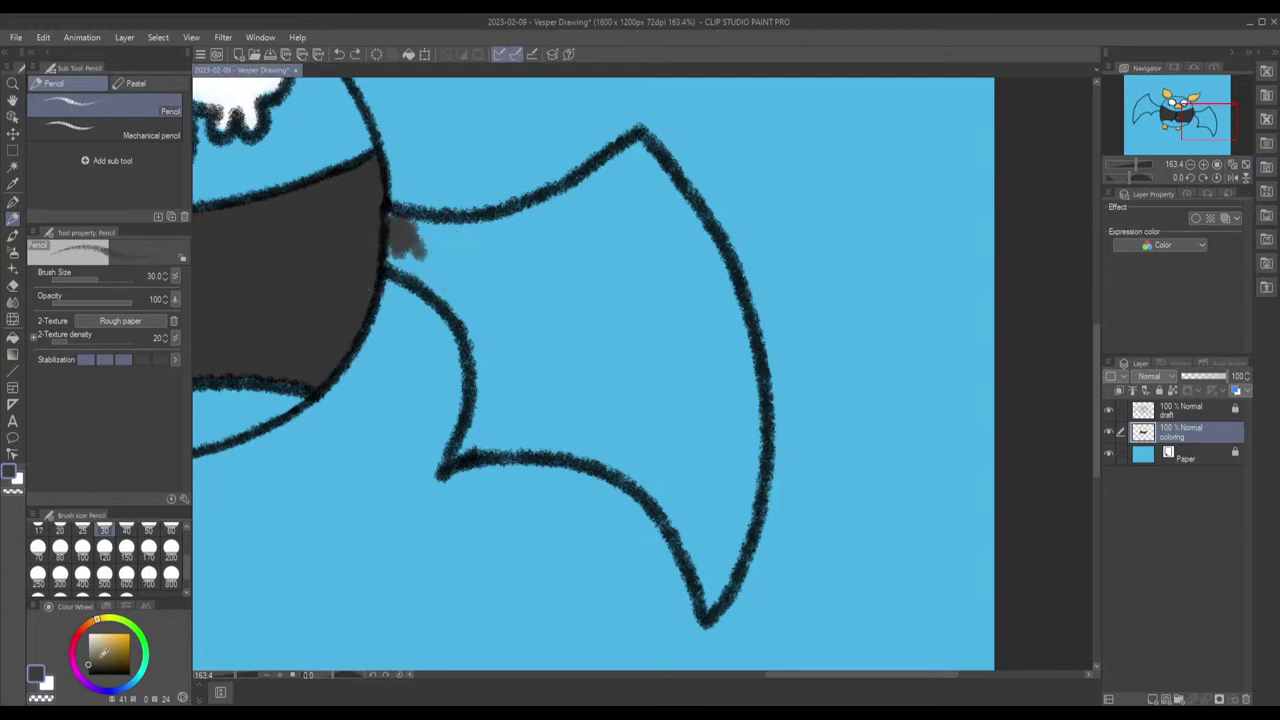
# Step: Recolor the vest with the Fill tool, comparing brightness 14 and 24 before settling on dark gray at brightness 16
pyautogui.click(89, 664)
pyautogui.click(14, 340)
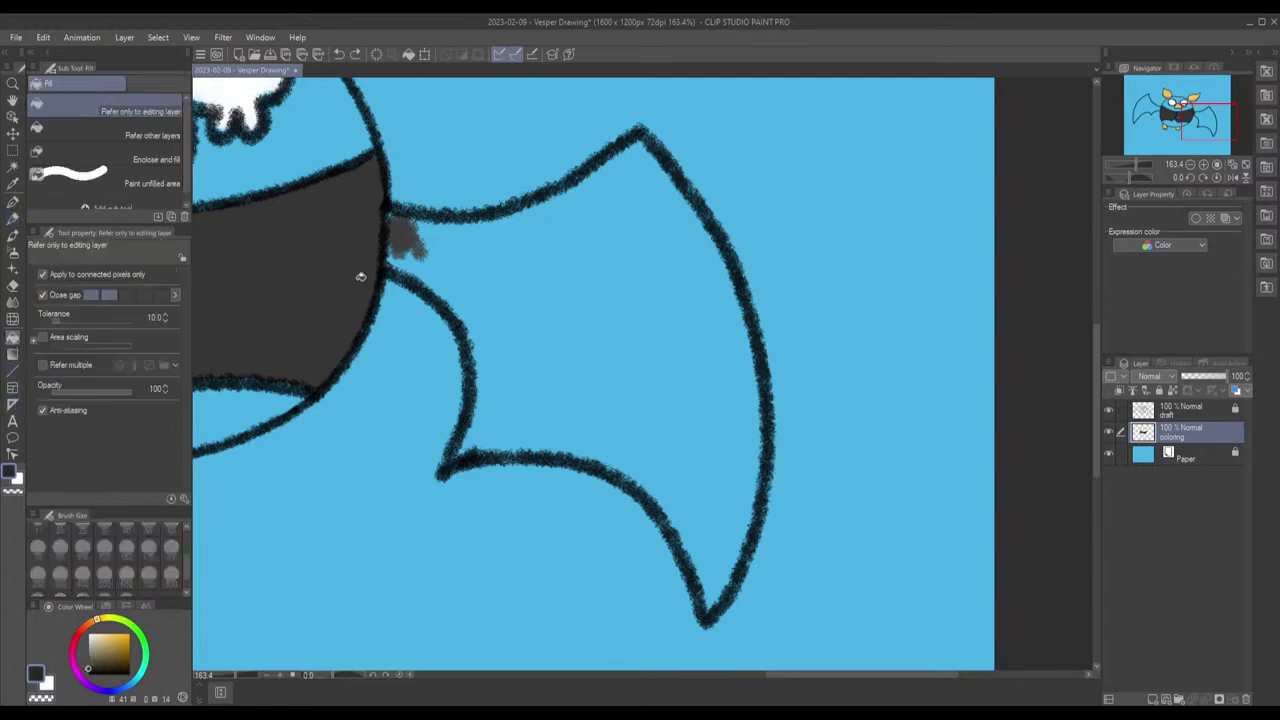
pyautogui.click(367, 291)
pyautogui.moveTo(780, 674); pyautogui.dragTo(742, 670)
pyautogui.click(90, 656)
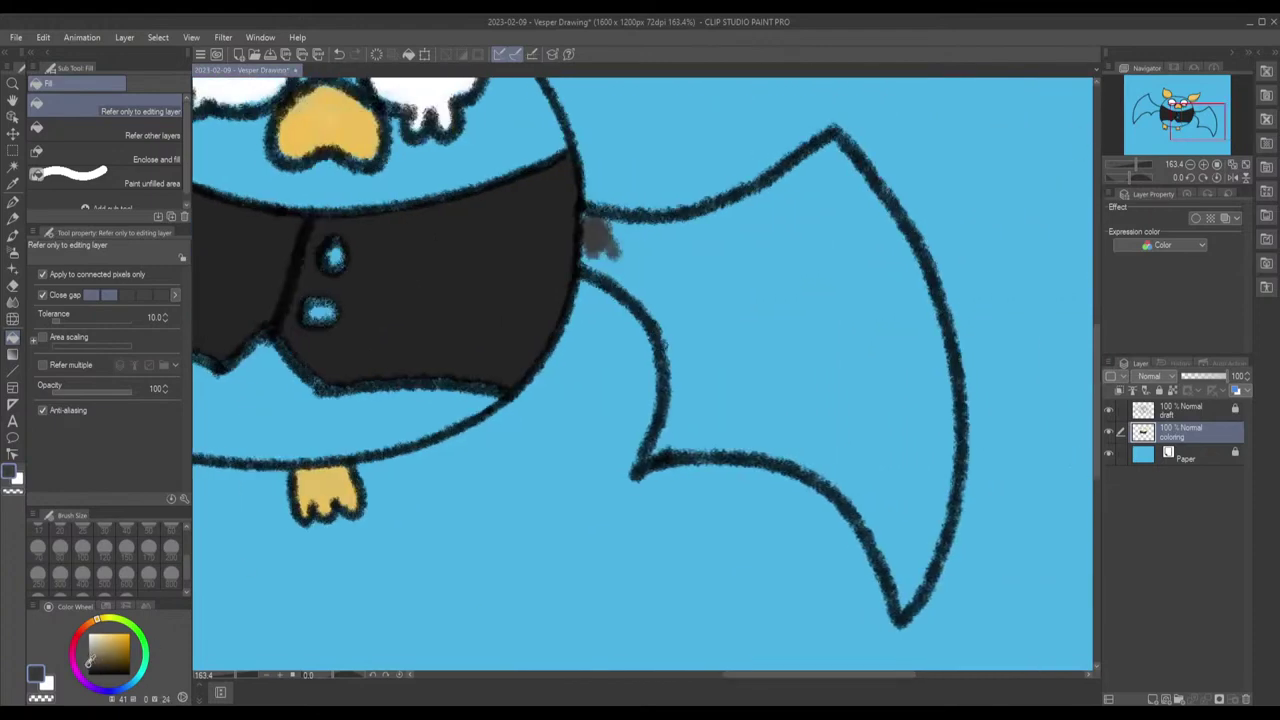
pyautogui.click(510, 330)
pyautogui.click(90, 662)
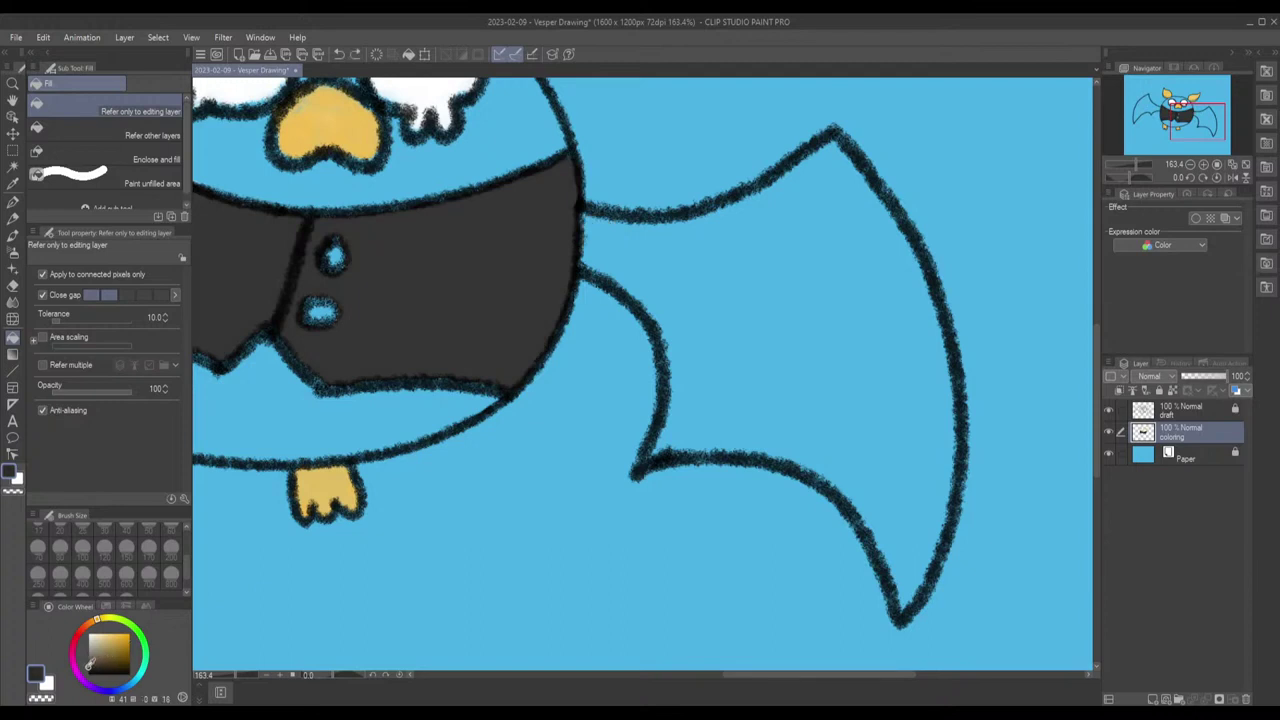
pyautogui.click(543, 261)
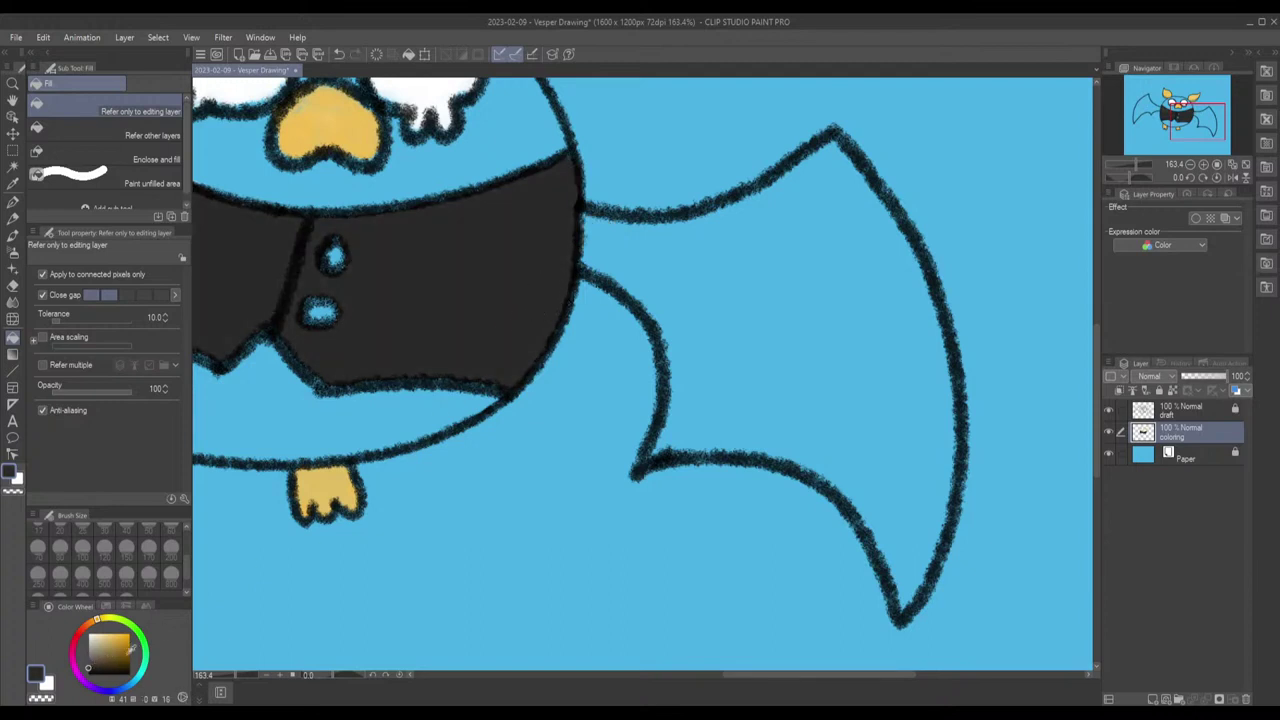
# Step: Test dark gray at brightness 24 with the Pencil beside the recolored vest on the right wing, and undo the stroke
pyautogui.click(88, 656)
pyautogui.moveTo(90, 661); pyautogui.dragTo(86, 663)
pyautogui.click(13, 219)
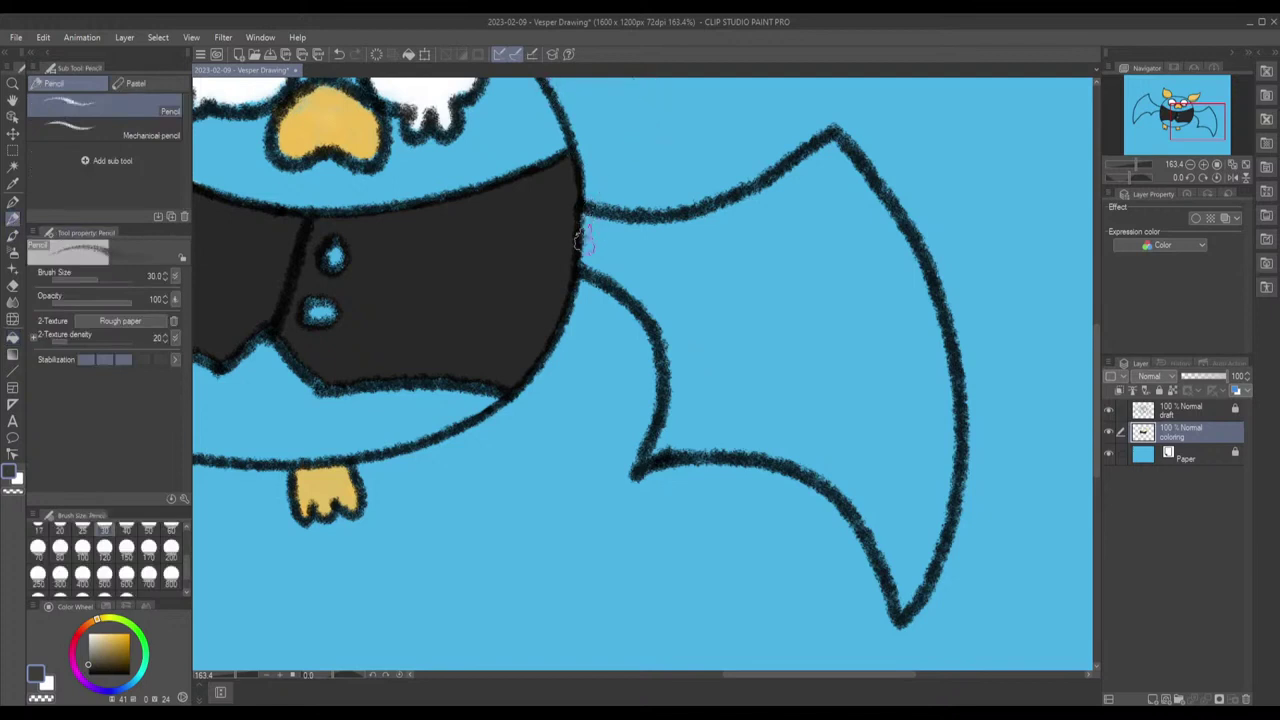
pyautogui.moveTo(600, 250)
pyautogui.mouseDown()
pyautogui.moveTo(582, 224)
pyautogui.moveTo(613, 267)
pyautogui.mouseUp()
pyautogui.hotkey('ctrl', 'z')
# Step: Pick a gray at brightness 34 and color along the right wing's entire inner edge with the Pencil at brush size 30
pyautogui.click(88, 651)
pyautogui.click(89, 657)
pyautogui.moveTo(612, 240)
pyautogui.mouseDown()
pyautogui.moveTo(594, 243)
pyautogui.moveTo(591, 223)
pyautogui.moveTo(617, 277)
pyautogui.moveTo(603, 220)
pyautogui.moveTo(658, 232)
pyautogui.moveTo(643, 224)
pyautogui.moveTo(733, 208)
pyautogui.moveTo(835, 150)
pyautogui.moveTo(765, 192)
pyautogui.moveTo(815, 165)
pyautogui.moveTo(820, 143)
pyautogui.moveTo(757, 200)
pyautogui.moveTo(685, 230)
pyautogui.moveTo(598, 228)
pyautogui.moveTo(586, 215)
pyautogui.mouseUp()
pyautogui.hotkey('ctrl', 'z')
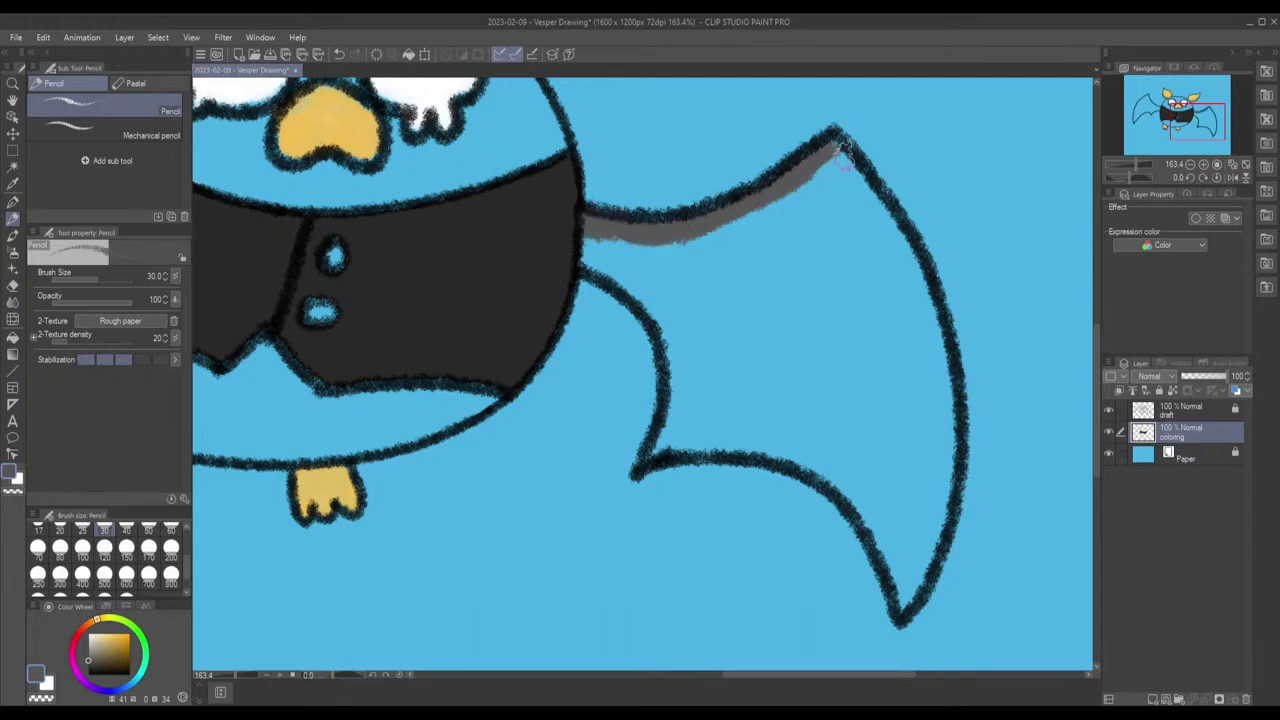
pyautogui.moveTo(826, 160)
pyautogui.mouseDown()
pyautogui.moveTo(864, 180)
pyautogui.moveTo(849, 164)
pyautogui.moveTo(883, 208)
pyautogui.moveTo(933, 343)
pyautogui.mouseUp()
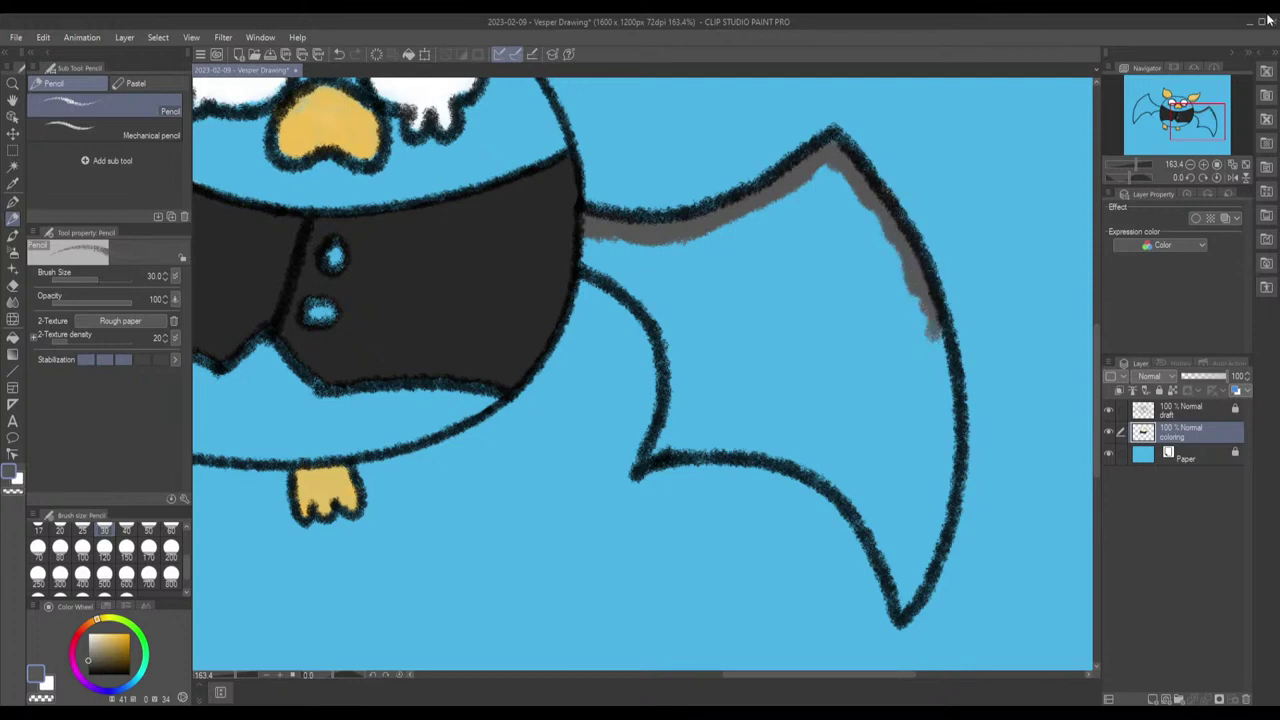
pyautogui.moveTo(933, 347)
pyautogui.mouseDown()
pyautogui.moveTo(947, 403)
pyautogui.moveTo(942, 500)
pyautogui.moveTo(896, 612)
pyautogui.moveTo(862, 510)
pyautogui.moveTo(781, 448)
pyautogui.moveTo(646, 452)
pyautogui.moveTo(708, 443)
pyautogui.moveTo(688, 416)
pyautogui.mouseUp()
pyautogui.moveTo(594, 236)
pyautogui.mouseDown()
pyautogui.moveTo(588, 250)
pyautogui.moveTo(651, 300)
pyautogui.moveTo(686, 405)
pyautogui.moveTo(666, 434)
pyautogui.moveTo(674, 423)
pyautogui.mouseUp()
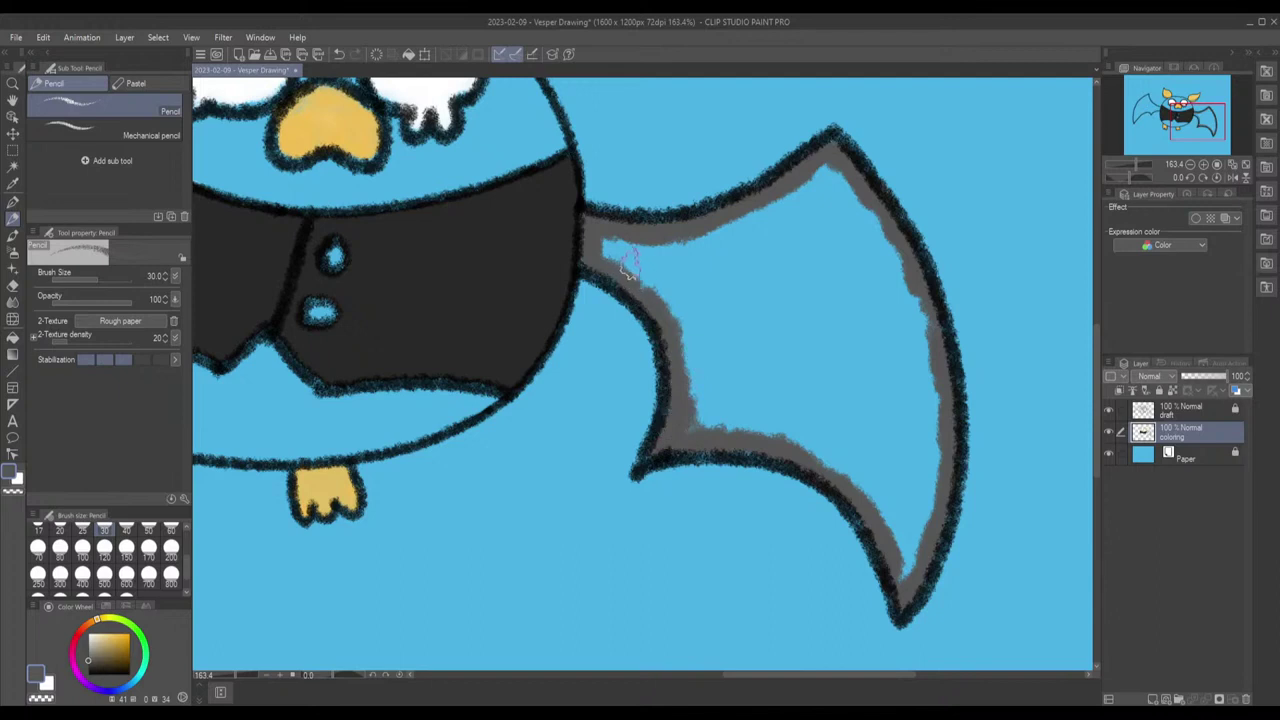
# Step: Set the Pencil to brush size 70 and color the right wing's base, upper part and lower tip in the current gray
pyautogui.click(126, 548)
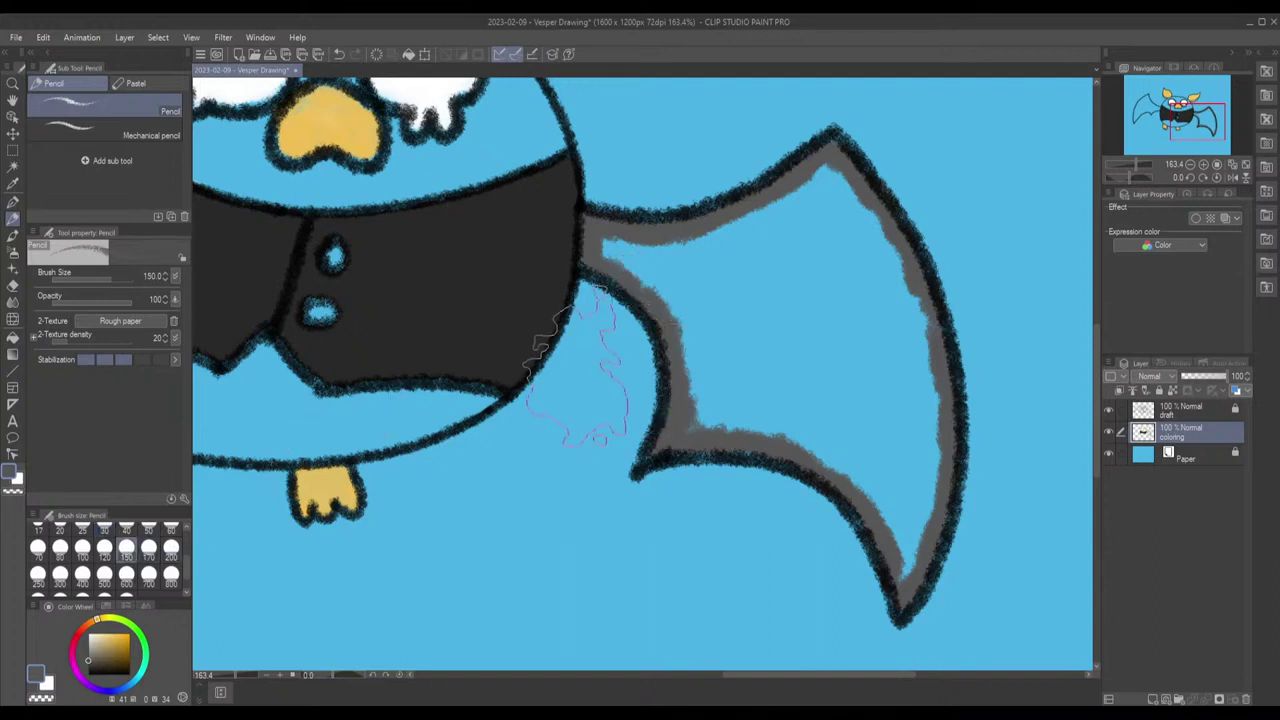
pyautogui.click(82, 548)
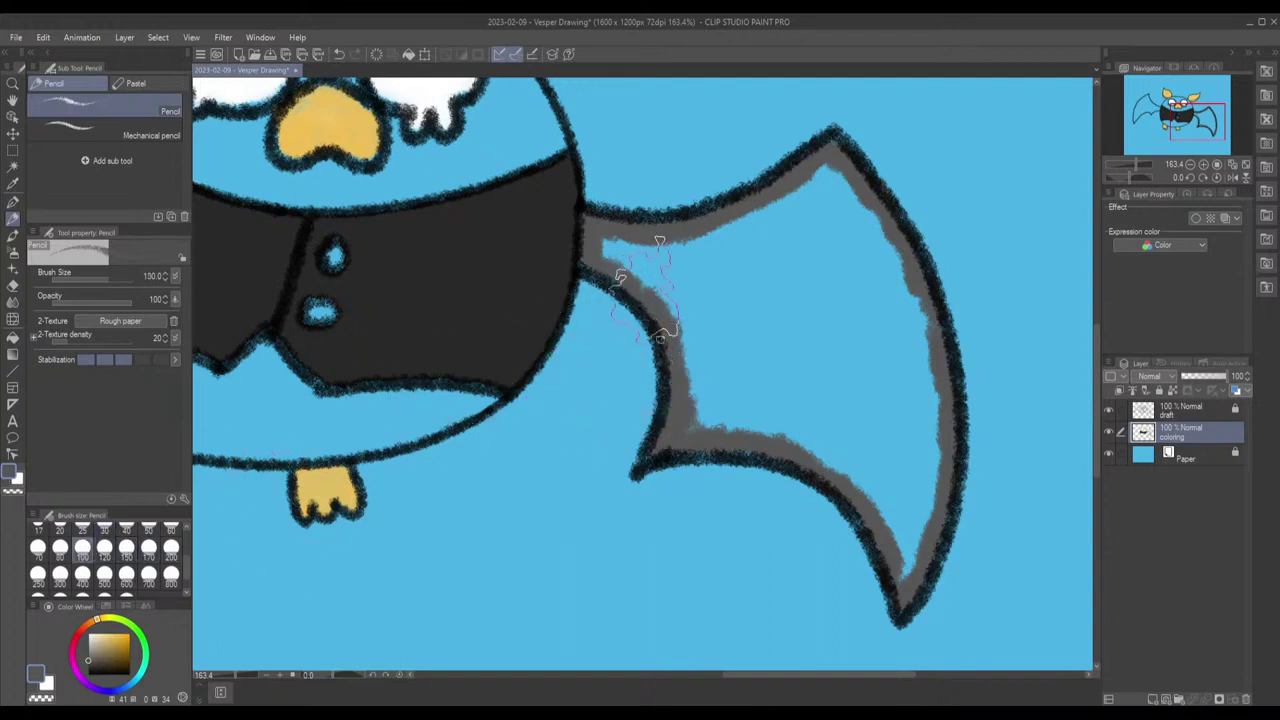
pyautogui.click(38, 547)
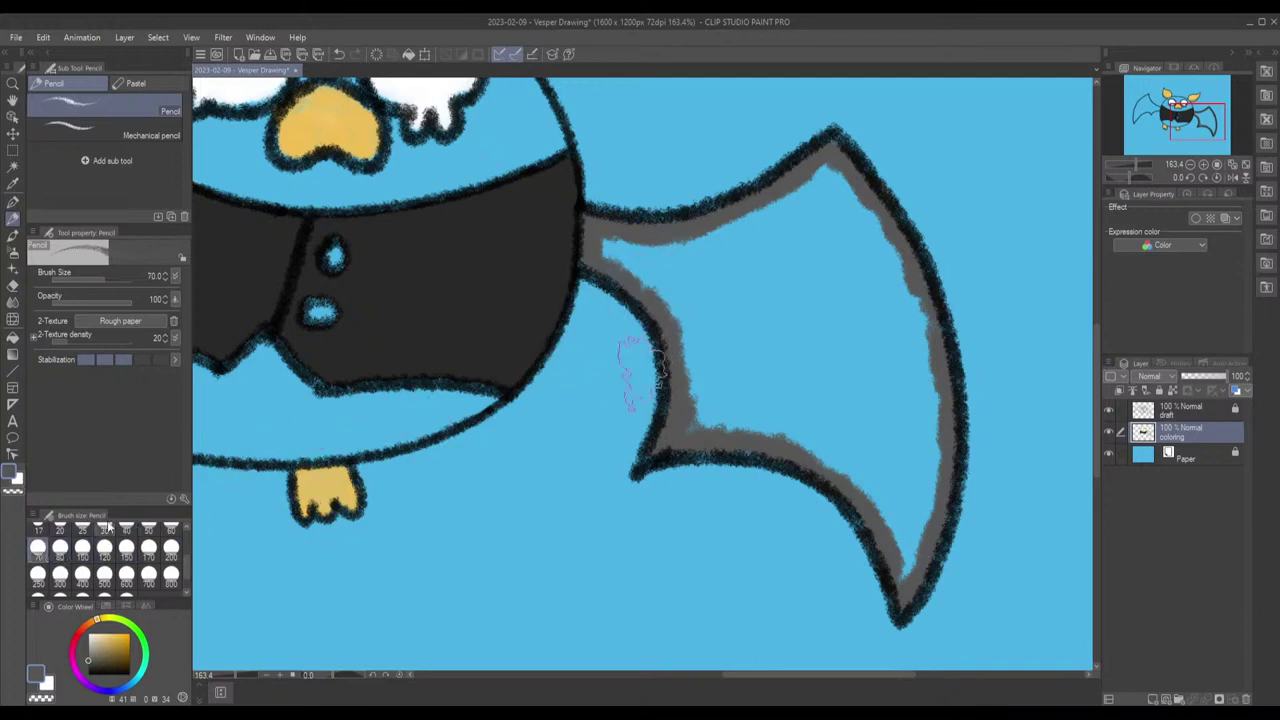
pyautogui.moveTo(605, 247)
pyautogui.mouseDown()
pyautogui.moveTo(645, 268)
pyautogui.moveTo(612, 244)
pyautogui.moveTo(667, 264)
pyautogui.moveTo(625, 260)
pyautogui.moveTo(634, 270)
pyautogui.moveTo(607, 245)
pyautogui.moveTo(669, 286)
pyautogui.moveTo(692, 334)
pyautogui.moveTo(695, 405)
pyautogui.moveTo(724, 382)
pyautogui.moveTo(695, 412)
pyautogui.moveTo(704, 382)
pyautogui.moveTo(665, 299)
pyautogui.moveTo(695, 322)
pyautogui.moveTo(730, 330)
pyautogui.mouseUp()
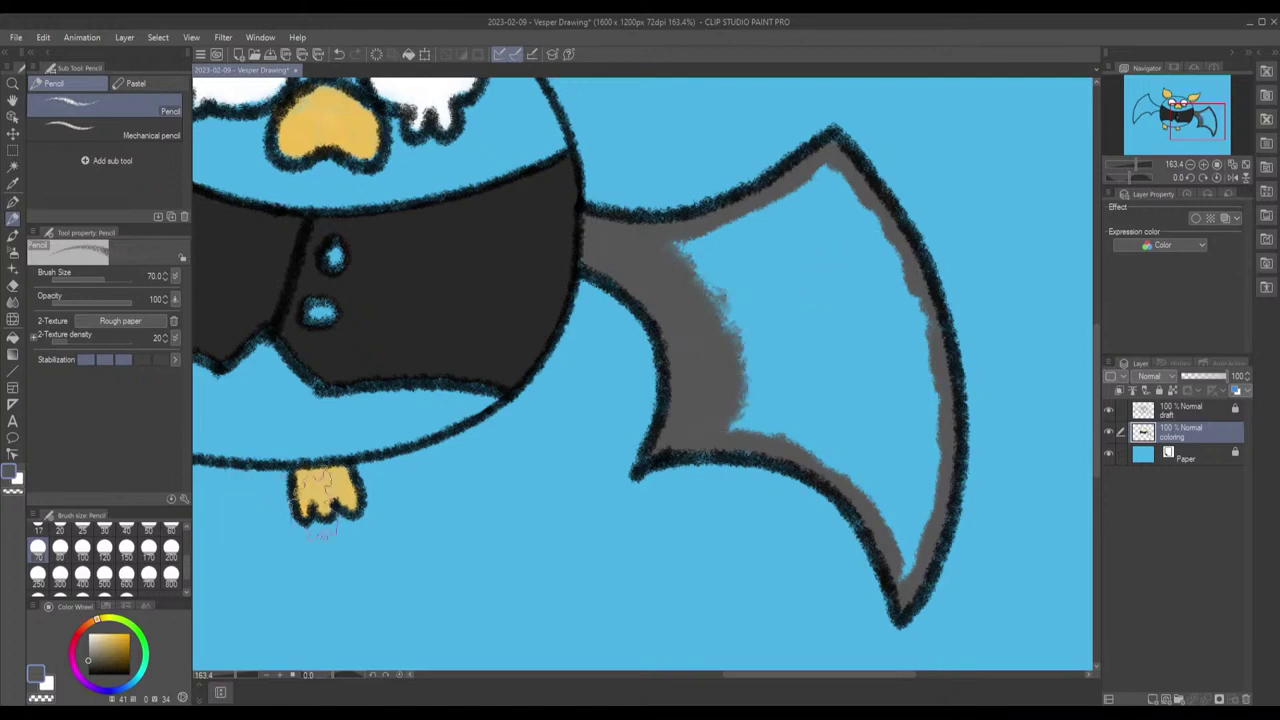
pyautogui.moveTo(898, 520)
pyautogui.mouseDown()
pyautogui.moveTo(908, 563)
pyautogui.moveTo(927, 490)
pyautogui.moveTo(906, 507)
pyautogui.moveTo(895, 560)
pyautogui.moveTo(910, 517)
pyautogui.moveTo(880, 490)
pyautogui.moveTo(902, 495)
pyautogui.moveTo(922, 477)
pyautogui.moveTo(915, 395)
pyautogui.mouseUp()
pyautogui.moveTo(812, 235)
pyautogui.mouseDown()
pyautogui.moveTo(816, 192)
pyautogui.moveTo(793, 198)
pyautogui.moveTo(828, 178)
pyautogui.moveTo(786, 212)
pyautogui.moveTo(686, 250)
pyautogui.moveTo(775, 250)
pyautogui.moveTo(786, 240)
pyautogui.moveTo(718, 272)
pyautogui.moveTo(668, 250)
pyautogui.mouseUp()
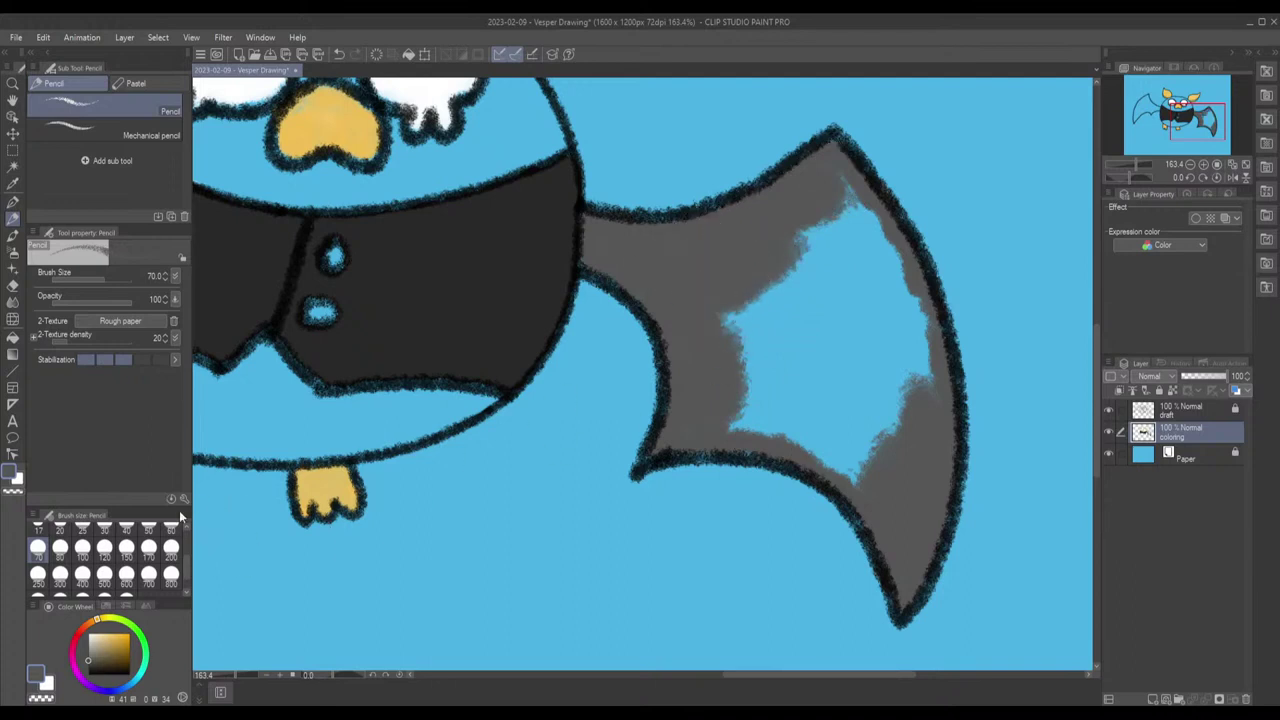
# Step: Fill the right wing's remaining center with larger Pencil sizes and close the small gaps along its outer edge at brush size 40
pyautogui.click(106, 549)
pyautogui.moveTo(671, 286)
pyautogui.mouseDown()
pyautogui.moveTo(715, 360)
pyautogui.moveTo(749, 349)
pyautogui.moveTo(775, 400)
pyautogui.moveTo(752, 400)
pyautogui.moveTo(794, 429)
pyautogui.moveTo(837, 434)
pyautogui.moveTo(862, 462)
pyautogui.moveTo(840, 428)
pyautogui.moveTo(743, 407)
pyautogui.moveTo(836, 403)
pyautogui.moveTo(726, 314)
pyautogui.moveTo(797, 303)
pyautogui.moveTo(891, 406)
pyautogui.moveTo(889, 358)
pyautogui.moveTo(835, 311)
pyautogui.moveTo(811, 257)
pyautogui.moveTo(823, 271)
pyautogui.moveTo(787, 330)
pyautogui.mouseUp()
pyautogui.click(60, 548)
pyautogui.moveTo(885, 295)
pyautogui.mouseDown()
pyautogui.moveTo(918, 353)
pyautogui.moveTo(908, 303)
pyautogui.moveTo(828, 200)
pyautogui.moveTo(850, 285)
pyautogui.mouseUp()
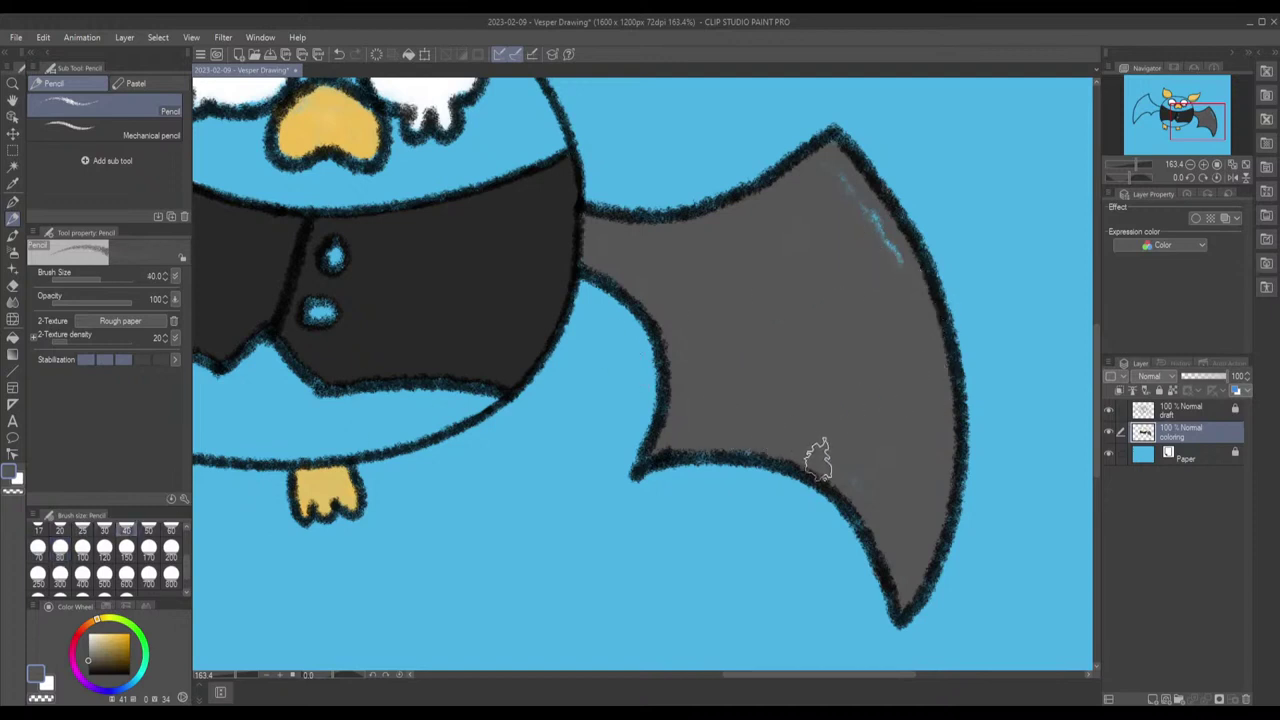
pyautogui.moveTo(905, 296); pyautogui.dragTo(857, 195)
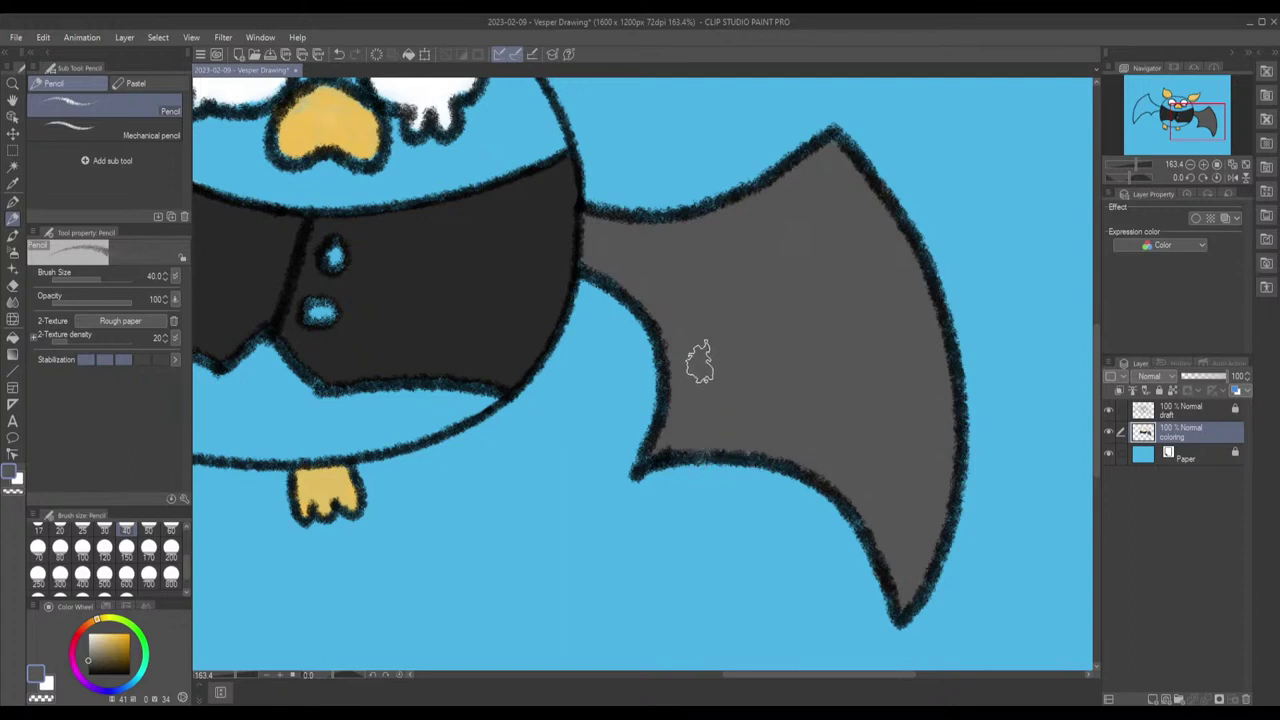
# Step: Color the left wing's base and its upper inner edge up to the tip with the Pencil in the same gray at brush size 40
pyautogui.hscroll(-10, 457, 289)
pyautogui.scroll(3, 457, 289)
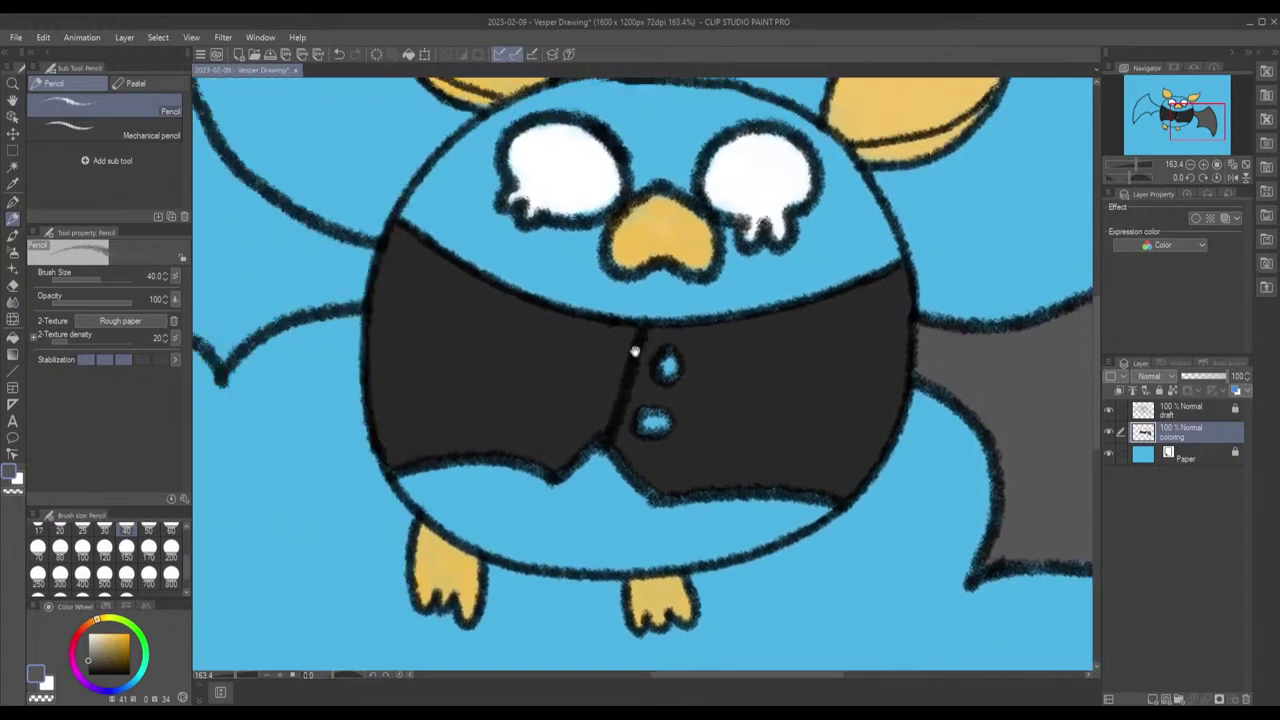
pyautogui.hscroll(-4, 495, 321)
pyautogui.scroll(1, 495, 321)
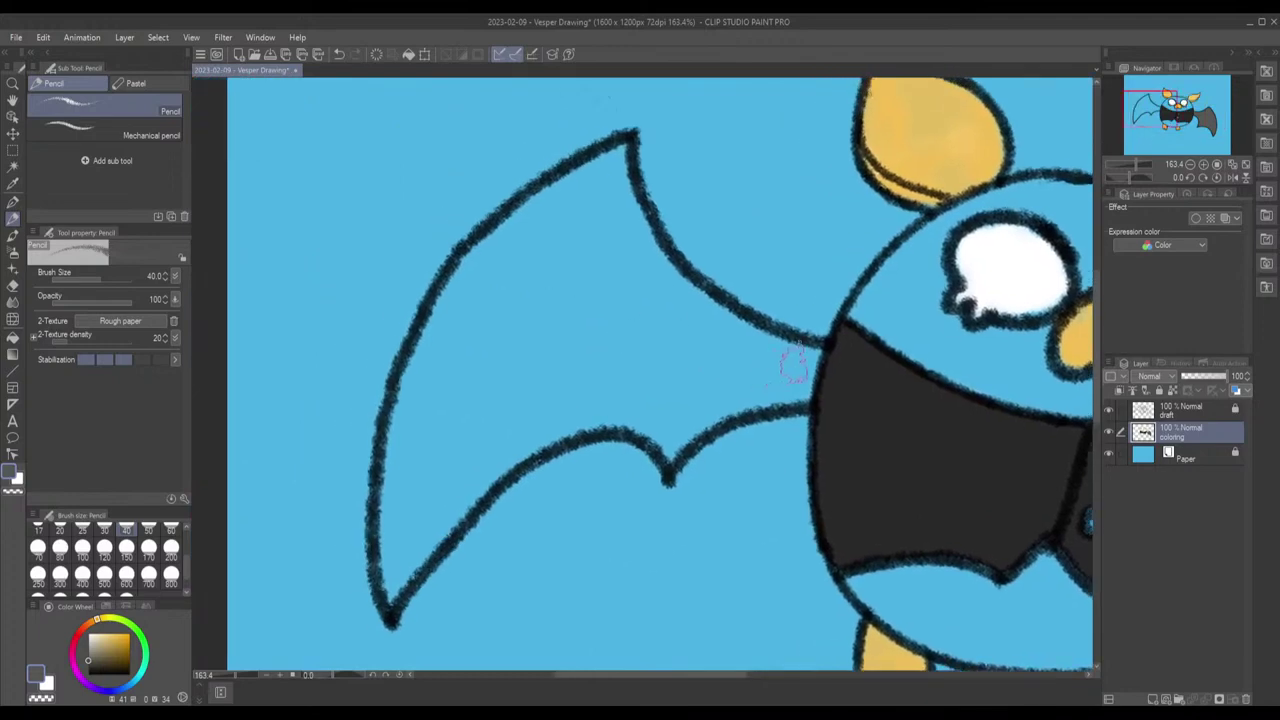
pyautogui.moveTo(808, 358)
pyautogui.mouseDown()
pyautogui.moveTo(754, 397)
pyautogui.moveTo(806, 375)
pyautogui.moveTo(779, 375)
pyautogui.moveTo(774, 340)
pyautogui.moveTo(686, 296)
pyautogui.moveTo(636, 230)
pyautogui.mouseUp()
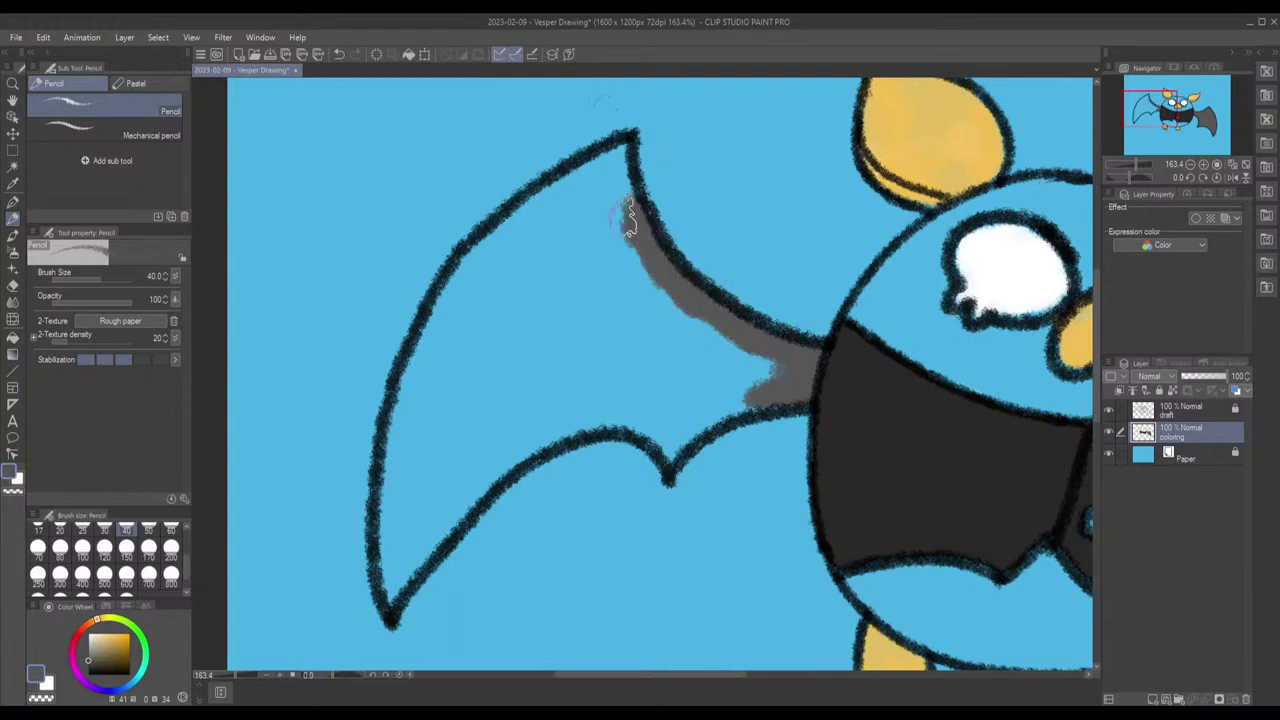
pyautogui.moveTo(627, 208)
pyautogui.mouseDown()
pyautogui.moveTo(612, 180)
pyautogui.moveTo(618, 238)
pyautogui.moveTo(627, 226)
pyautogui.moveTo(610, 212)
pyautogui.mouseUp()
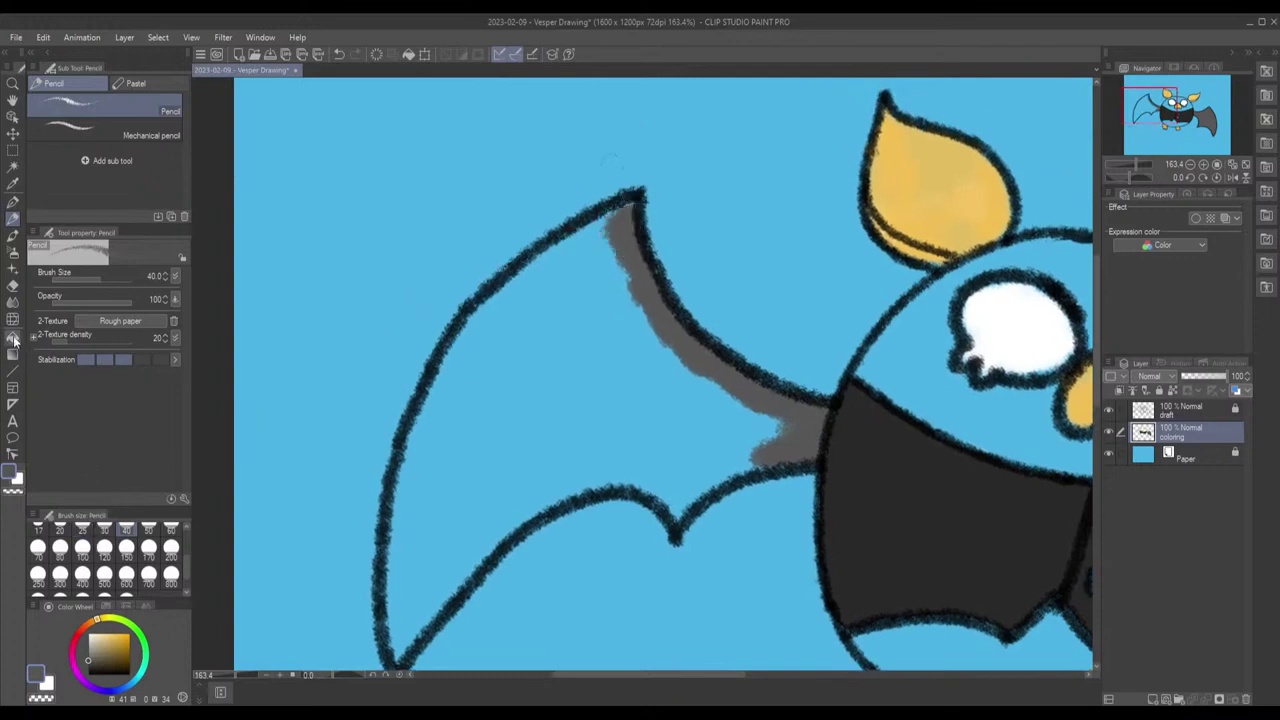
# Step: Unlock the draft layer to erase the stray marks above the left wing's tip, and relock it before returning to the coloring layer
pyautogui.click(13, 287)
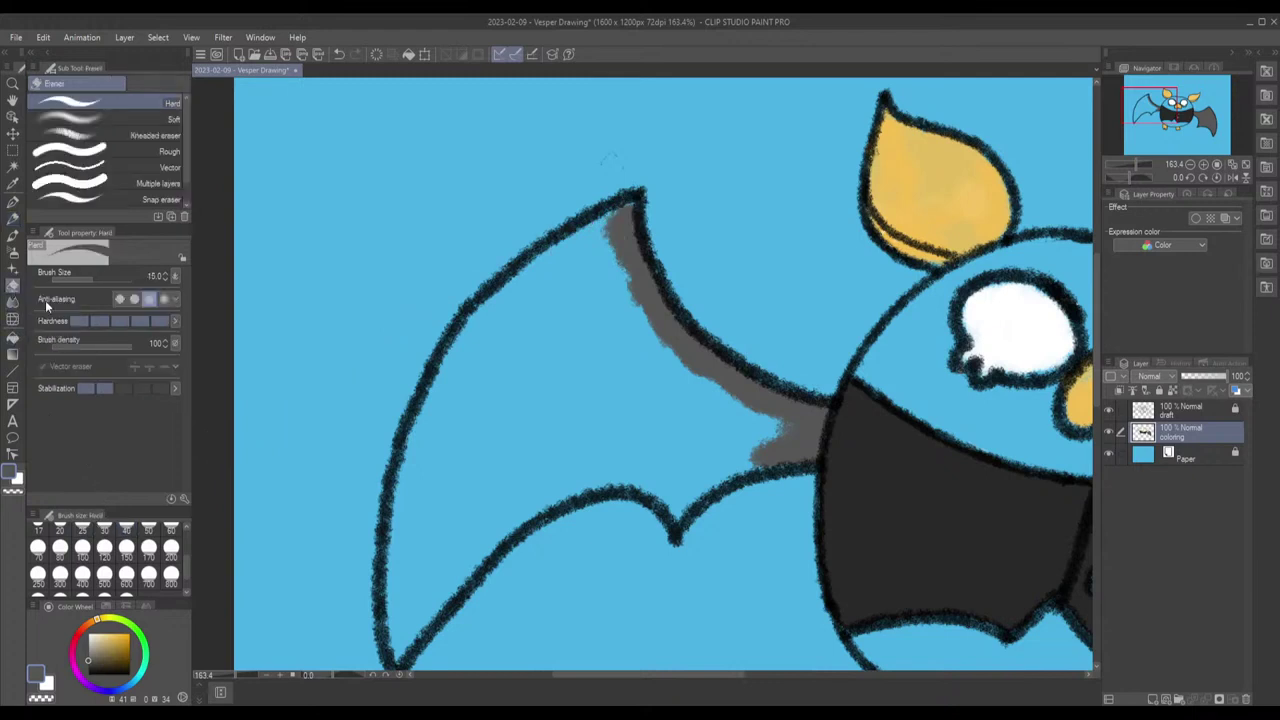
pyautogui.click(1108, 412)
pyautogui.click(1108, 412)
pyautogui.click(1236, 409)
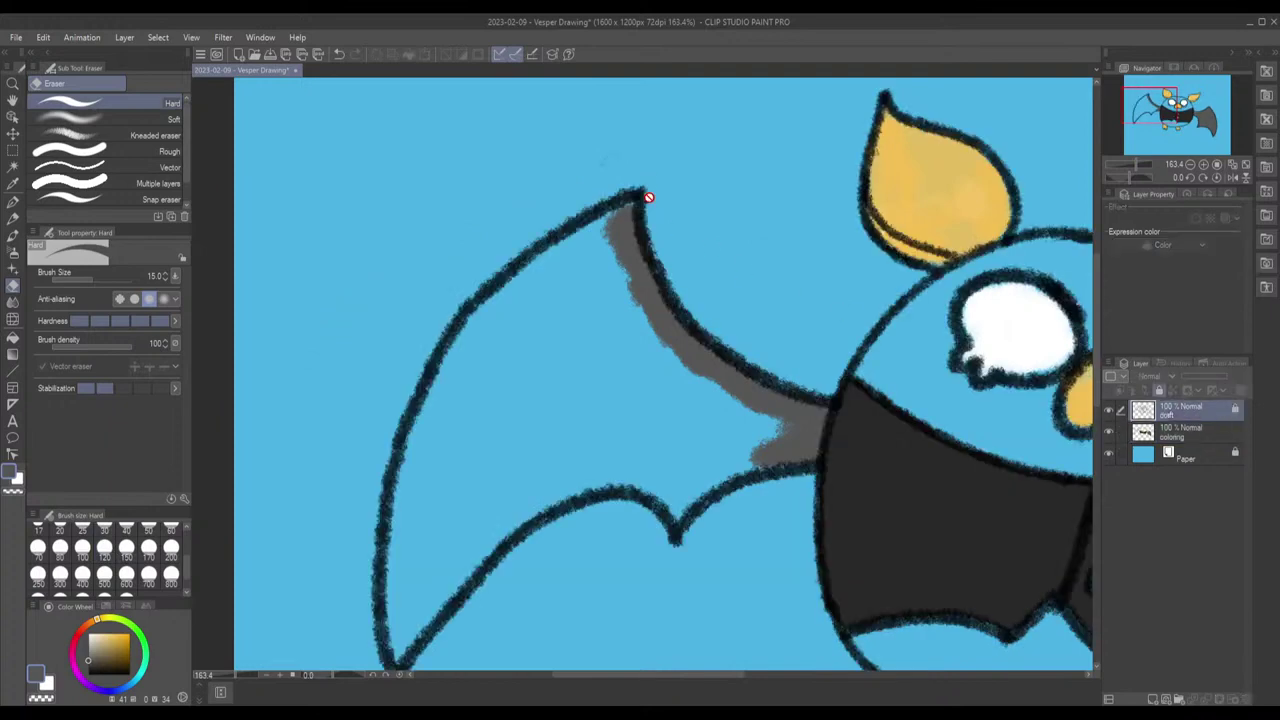
pyautogui.click(1158, 390)
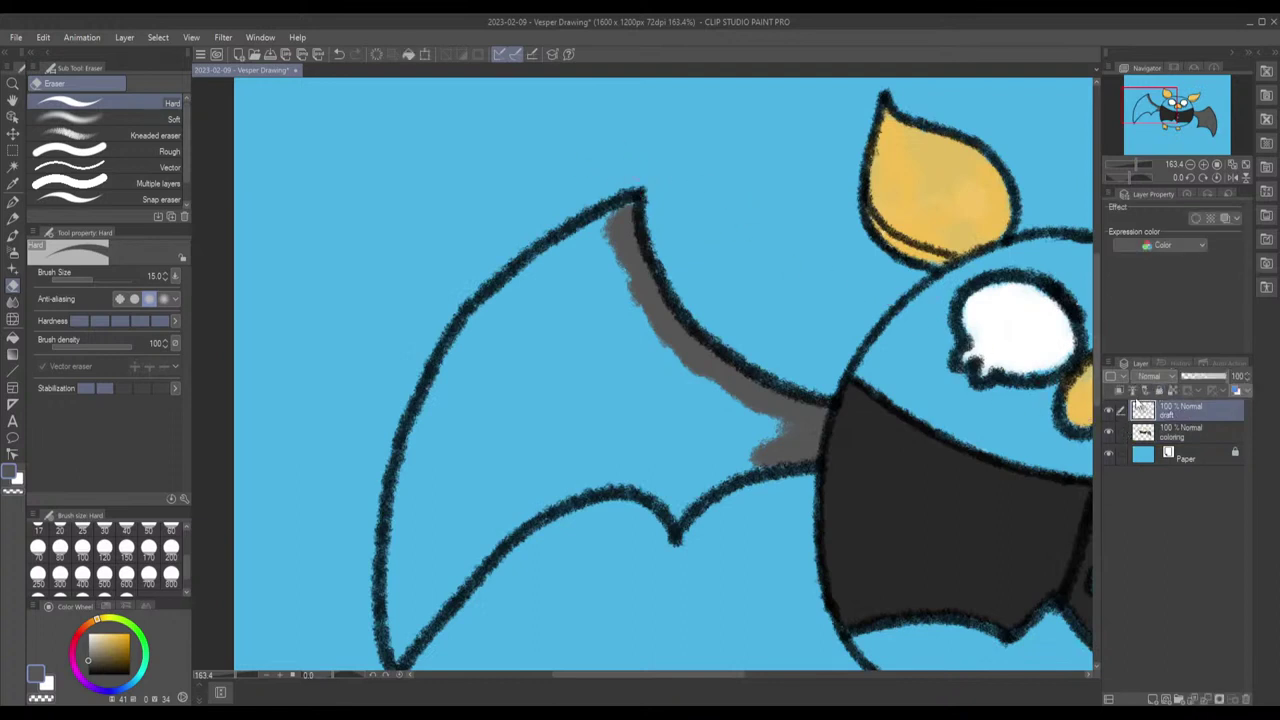
pyautogui.click(1158, 391)
pyautogui.click(1175, 437)
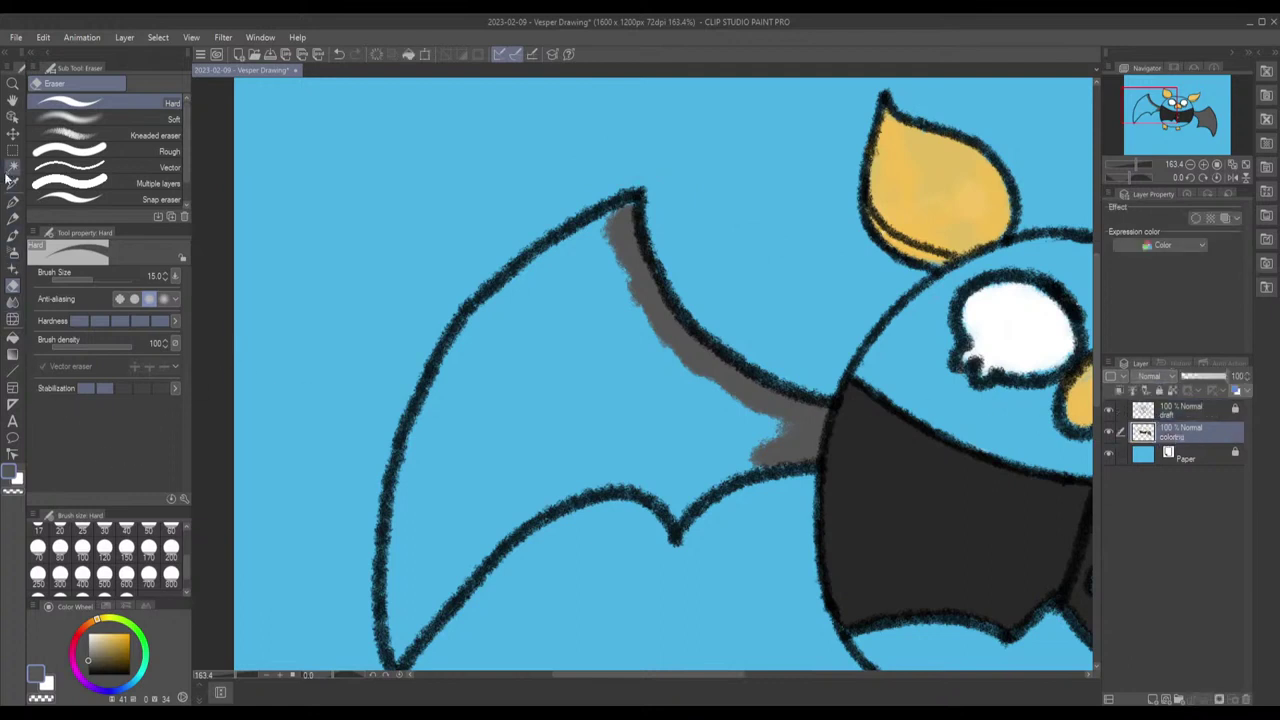
# Step: Color along the left wing's outer curve and scalloped lower edge with the Pencil in gray at brush size 40
pyautogui.click(12, 219)
pyautogui.moveTo(617, 221)
pyautogui.mouseDown()
pyautogui.moveTo(488, 303)
pyautogui.moveTo(452, 358)
pyautogui.moveTo(420, 448)
pyautogui.moveTo(412, 440)
pyautogui.moveTo(397, 622)
pyautogui.mouseUp()
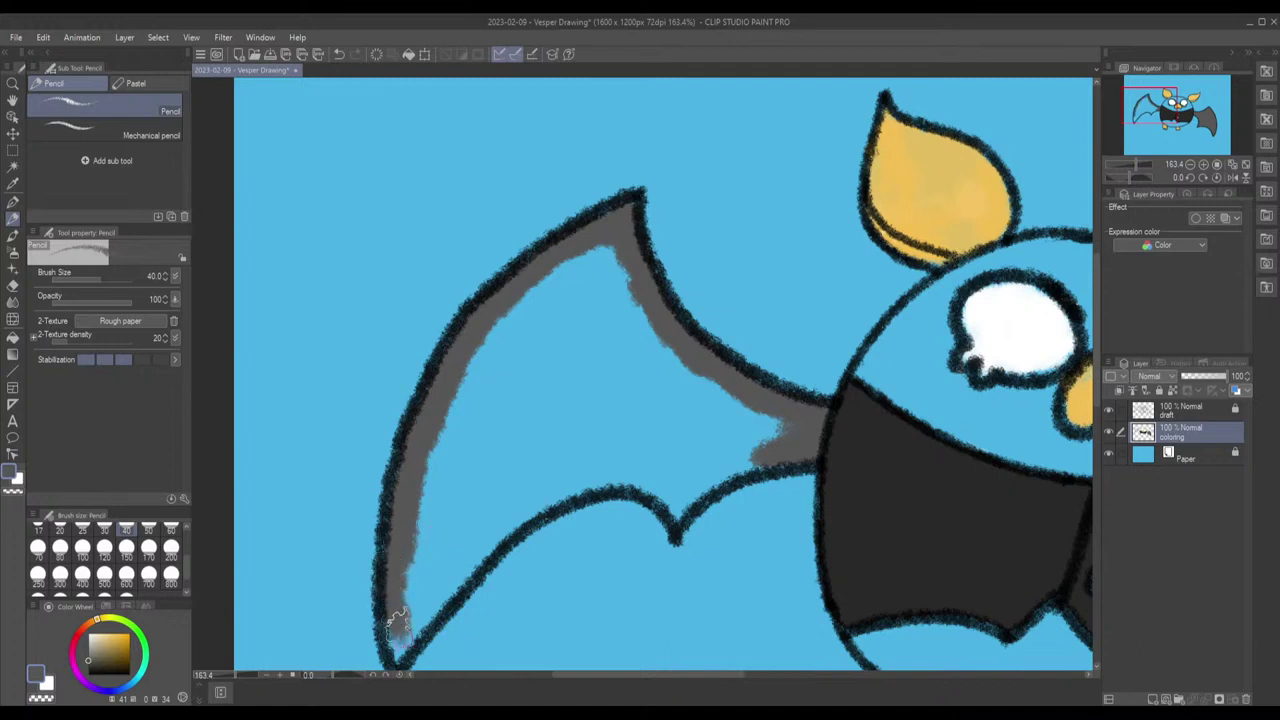
pyautogui.moveTo(458, 504)
pyautogui.mouseDown()
pyautogui.moveTo(474, 429)
pyautogui.moveTo(455, 435)
pyautogui.mouseUp()
pyautogui.moveTo(422, 490)
pyautogui.mouseDown()
pyautogui.moveTo(432, 451)
pyautogui.moveTo(429, 481)
pyautogui.moveTo(502, 396)
pyautogui.mouseUp()
pyautogui.moveTo(784, 308)
pyautogui.mouseDown()
pyautogui.moveTo(715, 338)
pyautogui.moveTo(700, 362)
pyautogui.mouseUp()
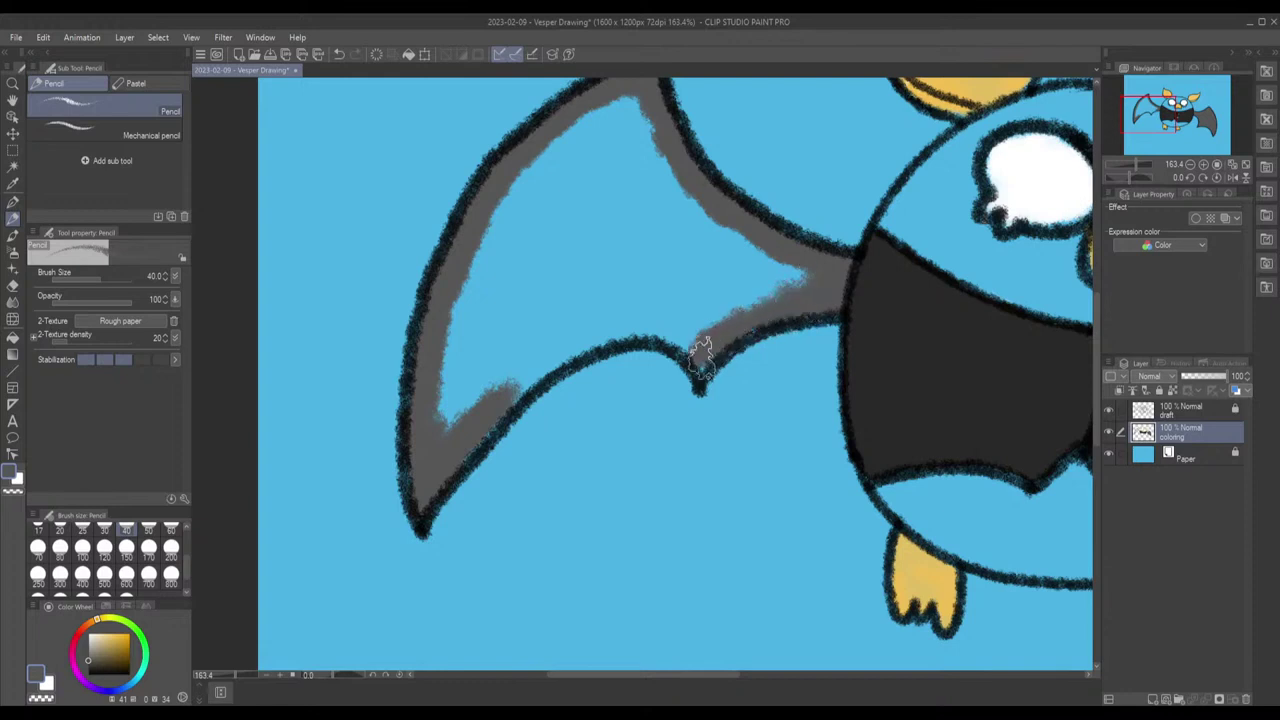
pyautogui.moveTo(705, 345)
pyautogui.mouseDown()
pyautogui.moveTo(625, 326)
pyautogui.moveTo(550, 350)
pyautogui.moveTo(522, 378)
pyautogui.mouseUp()
pyautogui.moveTo(458, 450)
pyautogui.mouseDown()
pyautogui.moveTo(548, 362)
pyautogui.moveTo(613, 335)
pyautogui.mouseUp()
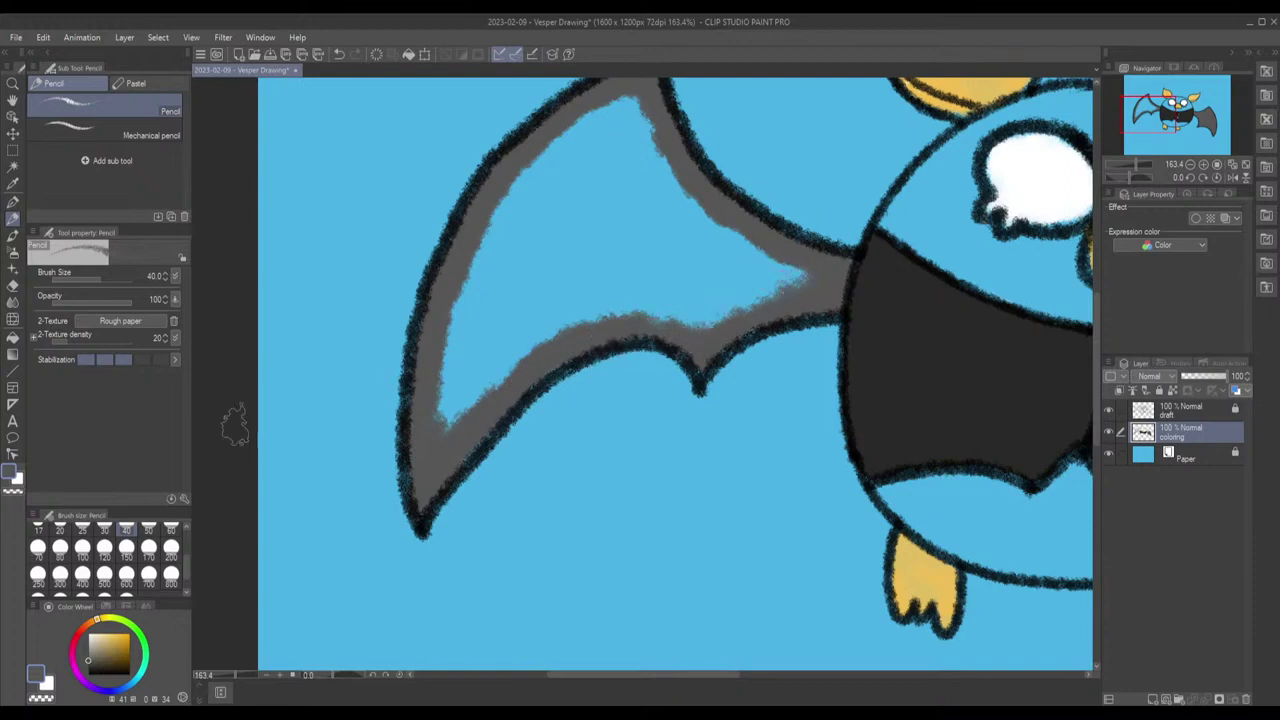
# Step: Fill the rest of the left wing in gray with the Pencil at brush size 100, and compare by undoing and redoing
pyautogui.click(82, 547)
pyautogui.moveTo(500, 318)
pyautogui.mouseDown()
pyautogui.moveTo(449, 397)
pyautogui.moveTo(451, 365)
pyautogui.moveTo(460, 358)
pyautogui.moveTo(439, 404)
pyautogui.moveTo(550, 302)
pyautogui.moveTo(588, 305)
pyautogui.moveTo(590, 289)
pyautogui.moveTo(710, 295)
pyautogui.moveTo(717, 281)
pyautogui.moveTo(786, 270)
pyautogui.moveTo(711, 300)
pyautogui.moveTo(669, 292)
pyautogui.moveTo(667, 275)
pyautogui.moveTo(568, 222)
pyautogui.moveTo(579, 174)
pyautogui.moveTo(540, 206)
pyautogui.moveTo(506, 210)
pyautogui.moveTo(515, 199)
pyautogui.moveTo(525, 236)
pyautogui.moveTo(561, 220)
pyautogui.moveTo(561, 200)
pyautogui.moveTo(535, 180)
pyautogui.moveTo(583, 135)
pyautogui.moveTo(603, 130)
pyautogui.moveTo(571, 155)
pyautogui.moveTo(628, 125)
pyautogui.moveTo(626, 148)
pyautogui.moveTo(665, 206)
pyautogui.moveTo(653, 271)
pyautogui.moveTo(603, 215)
pyautogui.moveTo(562, 282)
pyautogui.moveTo(588, 274)
pyautogui.moveTo(642, 308)
pyautogui.moveTo(677, 334)
pyautogui.moveTo(674, 363)
pyautogui.moveTo(634, 320)
pyautogui.moveTo(653, 297)
pyautogui.moveTo(649, 371)
pyautogui.moveTo(627, 218)
pyautogui.moveTo(569, 277)
pyautogui.moveTo(526, 286)
pyautogui.moveTo(538, 262)
pyautogui.moveTo(623, 343)
pyautogui.moveTo(683, 374)
pyautogui.moveTo(522, 340)
pyautogui.mouseUp()
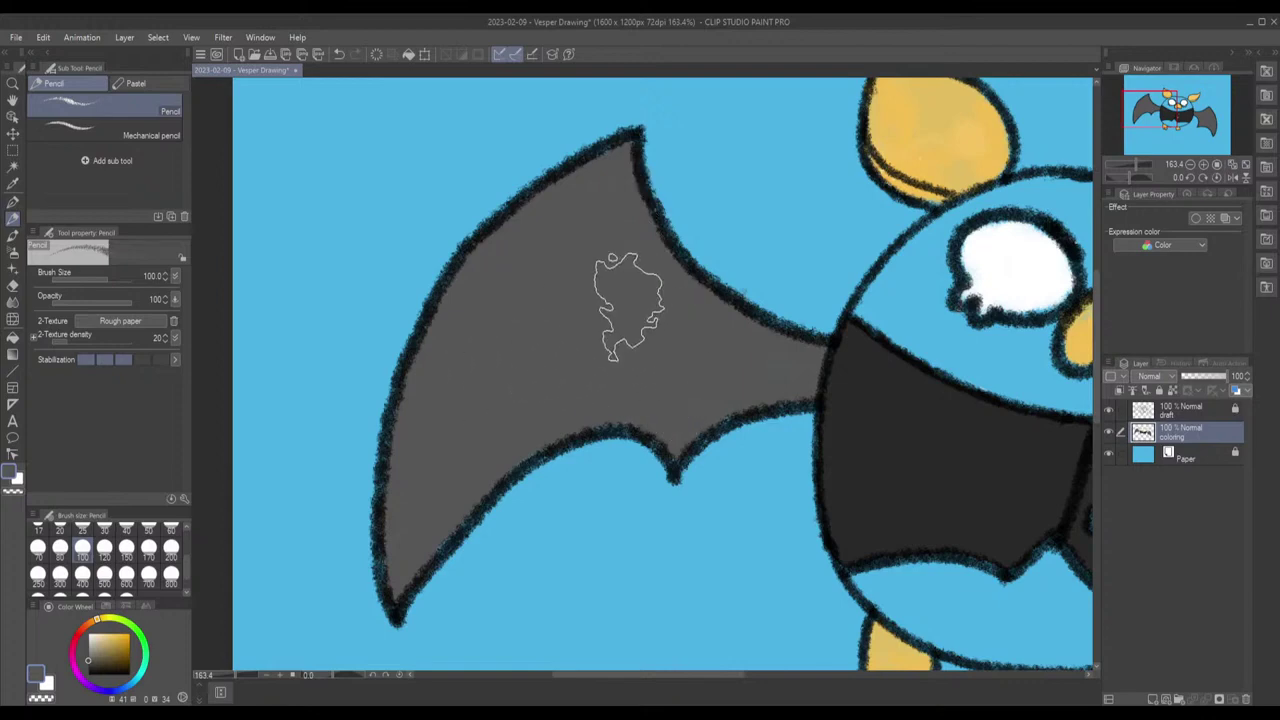
pyautogui.scroll(-4, 640, 310)
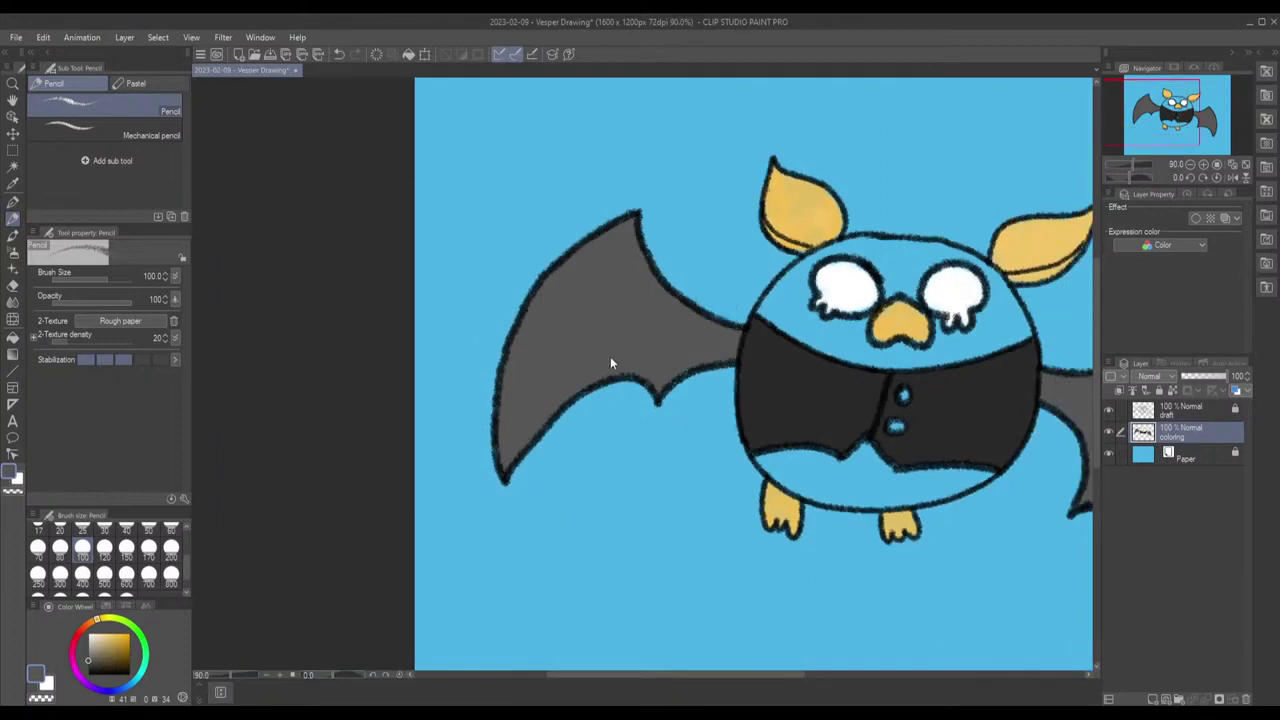
pyautogui.hotkey('ctrl', 'z')
pyautogui.hotkey('ctrl', 'y')
pyautogui.scroll(-1, 686, 285)
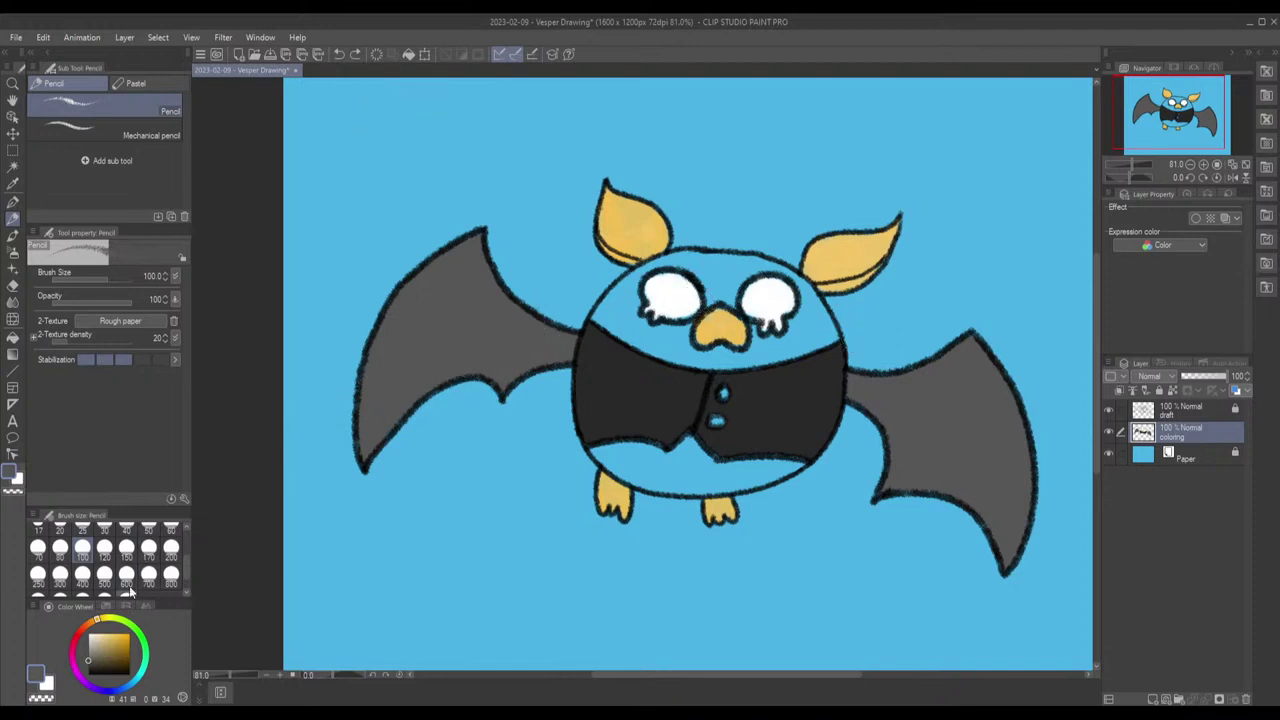
# Step: Set the Pencil to brush size 25 with a light gray at brightness 76, undoing a trial stroke
pyautogui.click(83, 530)
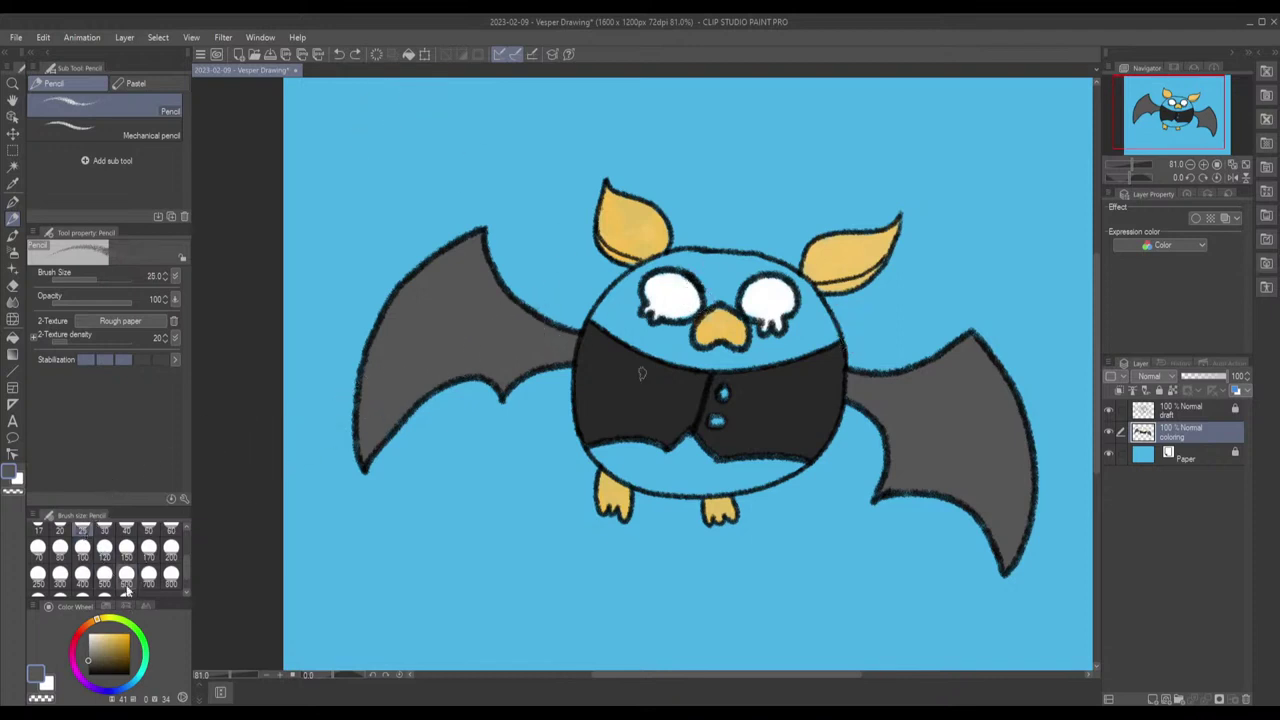
pyautogui.press('c')
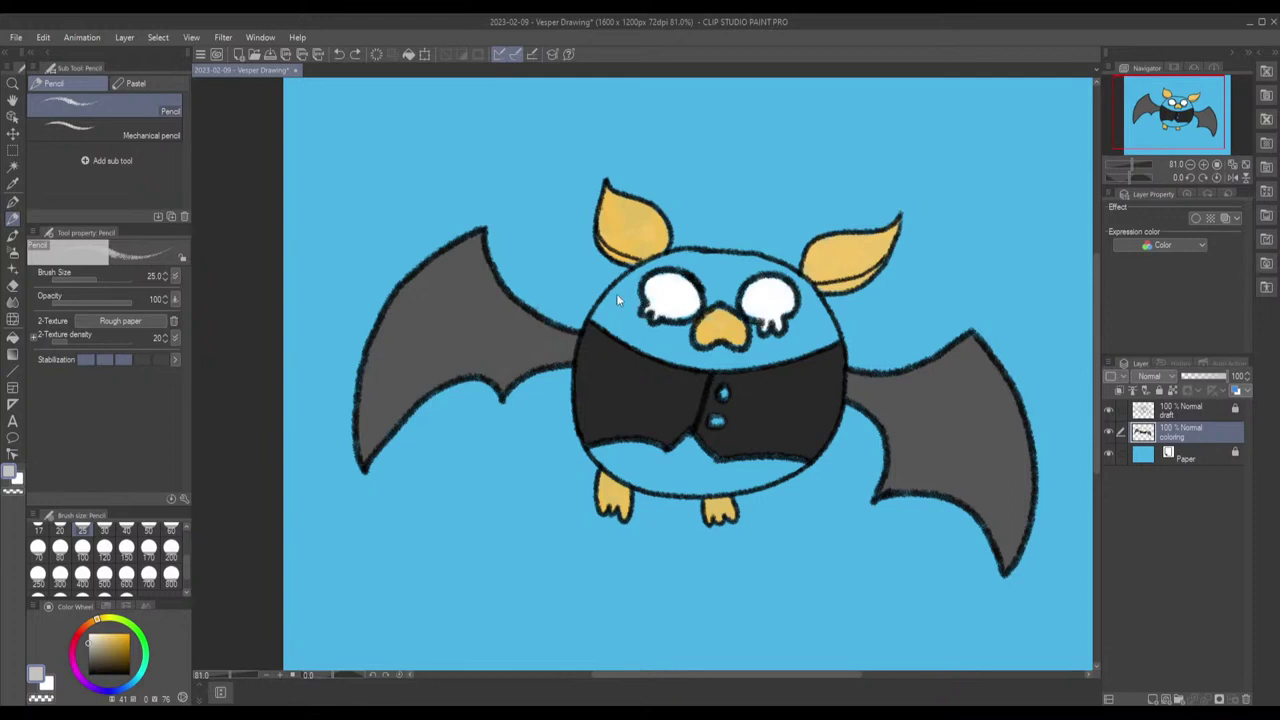
pyautogui.scroll(1, 616, 293)
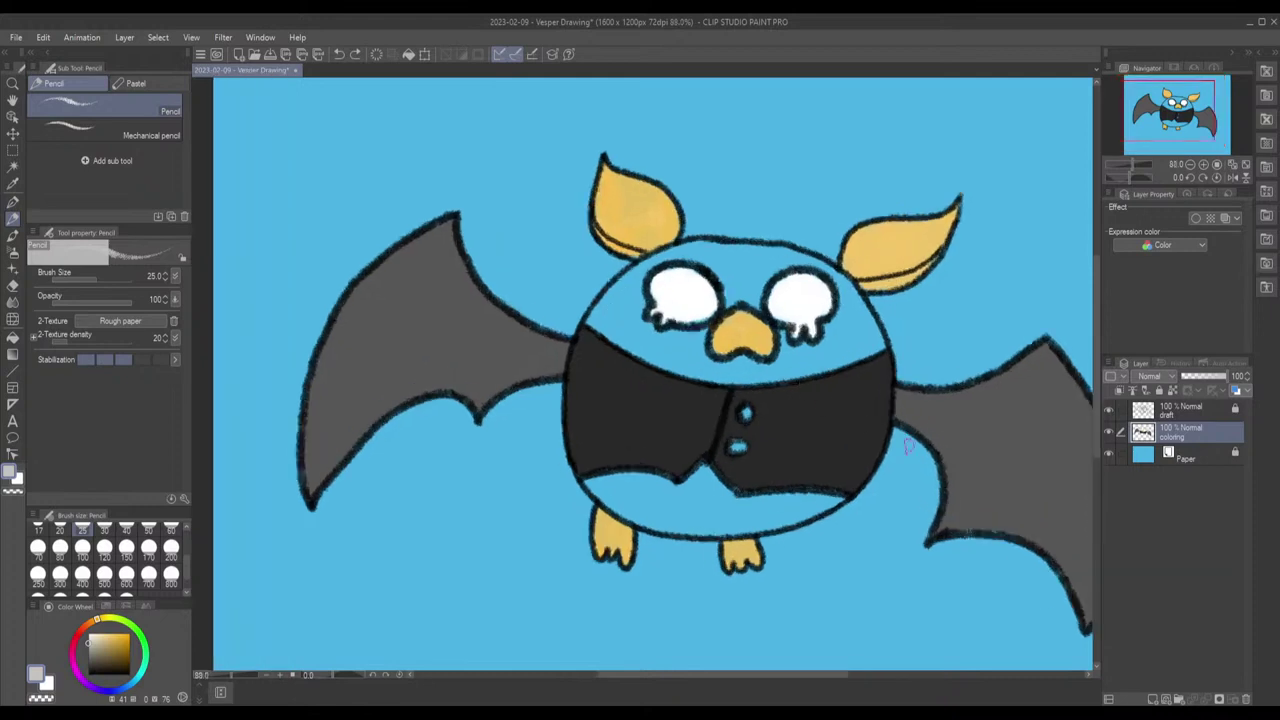
pyautogui.moveTo(905, 450); pyautogui.dragTo(748, 415)
pyautogui.hotkey('ctrl', 'z')
pyautogui.scroll(4, 777, 474)
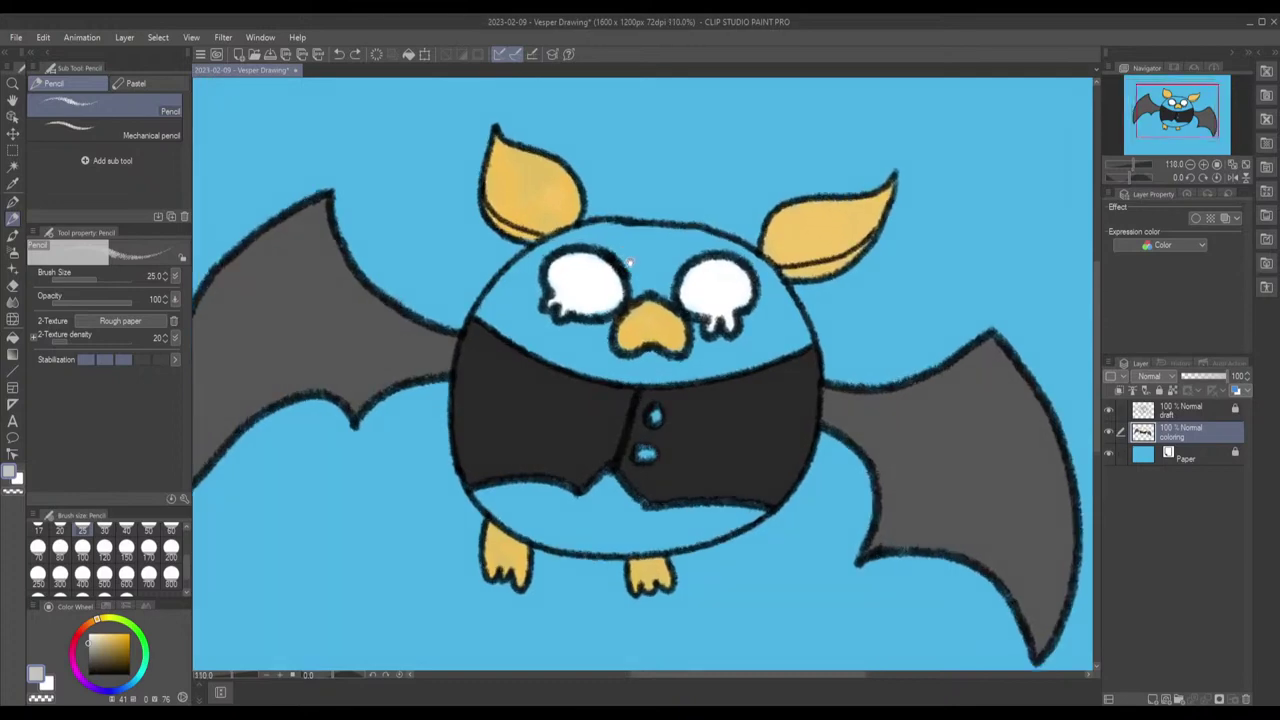
pyautogui.scroll(1, 637, 317)
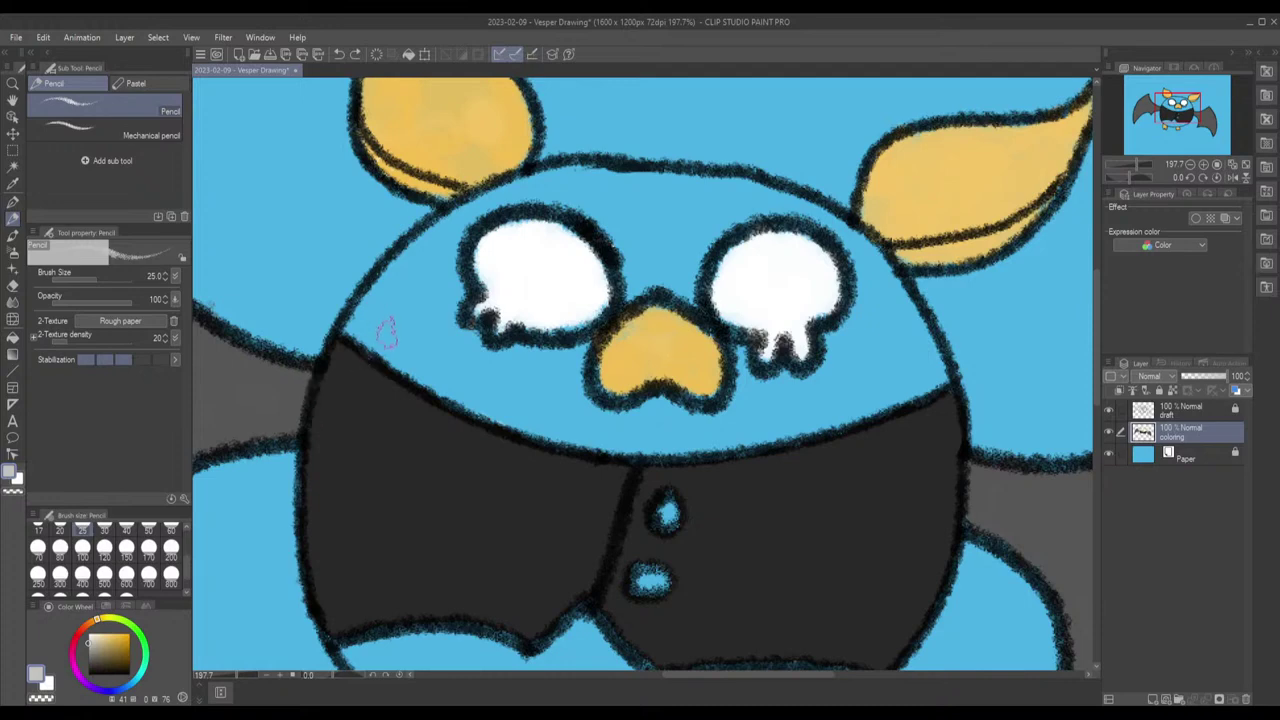
# Step: Color a light gray band across the lower face along the vest's top edge, widening it on the right side
pyautogui.moveTo(400, 320); pyautogui.dragTo(360, 318)
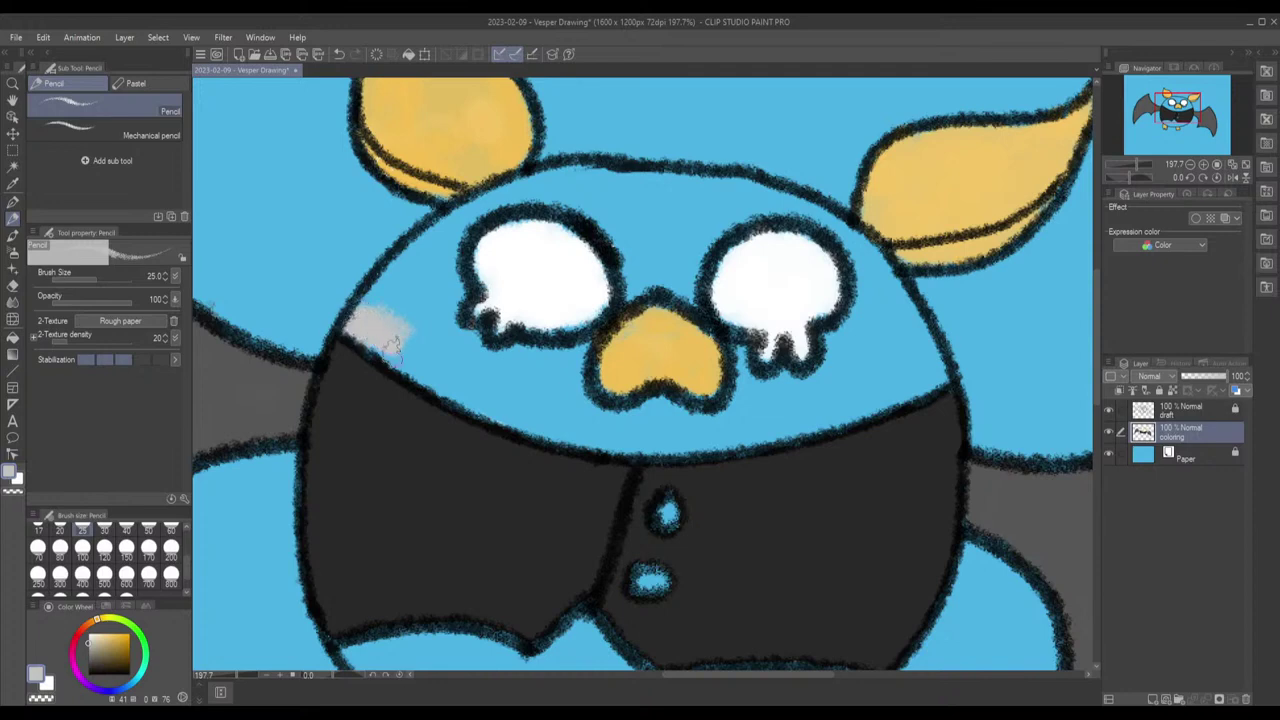
pyautogui.moveTo(388, 348)
pyautogui.mouseDown()
pyautogui.moveTo(444, 380)
pyautogui.moveTo(418, 380)
pyautogui.moveTo(519, 414)
pyautogui.moveTo(491, 413)
pyautogui.moveTo(510, 423)
pyautogui.moveTo(533, 428)
pyautogui.moveTo(523, 408)
pyautogui.moveTo(572, 422)
pyautogui.moveTo(522, 428)
pyautogui.mouseUp()
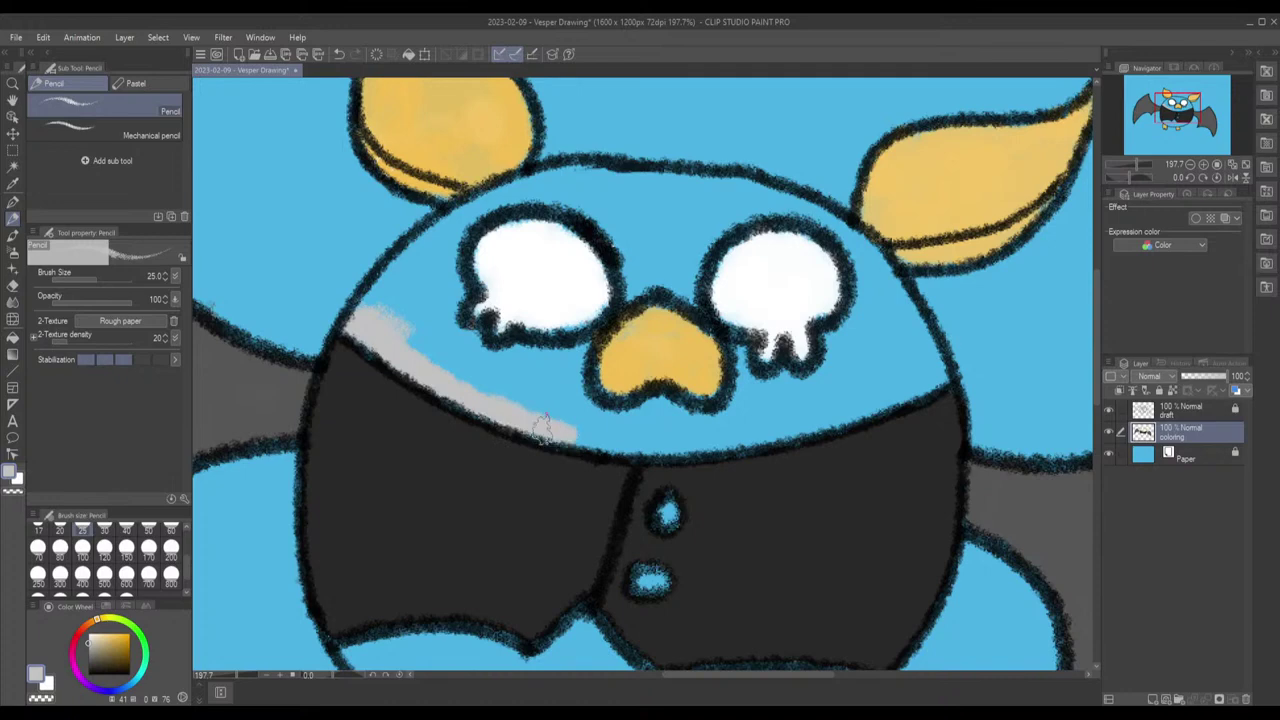
pyautogui.moveTo(563, 428)
pyautogui.mouseDown()
pyautogui.moveTo(680, 449)
pyautogui.moveTo(670, 437)
pyautogui.moveTo(693, 421)
pyautogui.moveTo(676, 444)
pyautogui.moveTo(748, 448)
pyautogui.mouseUp()
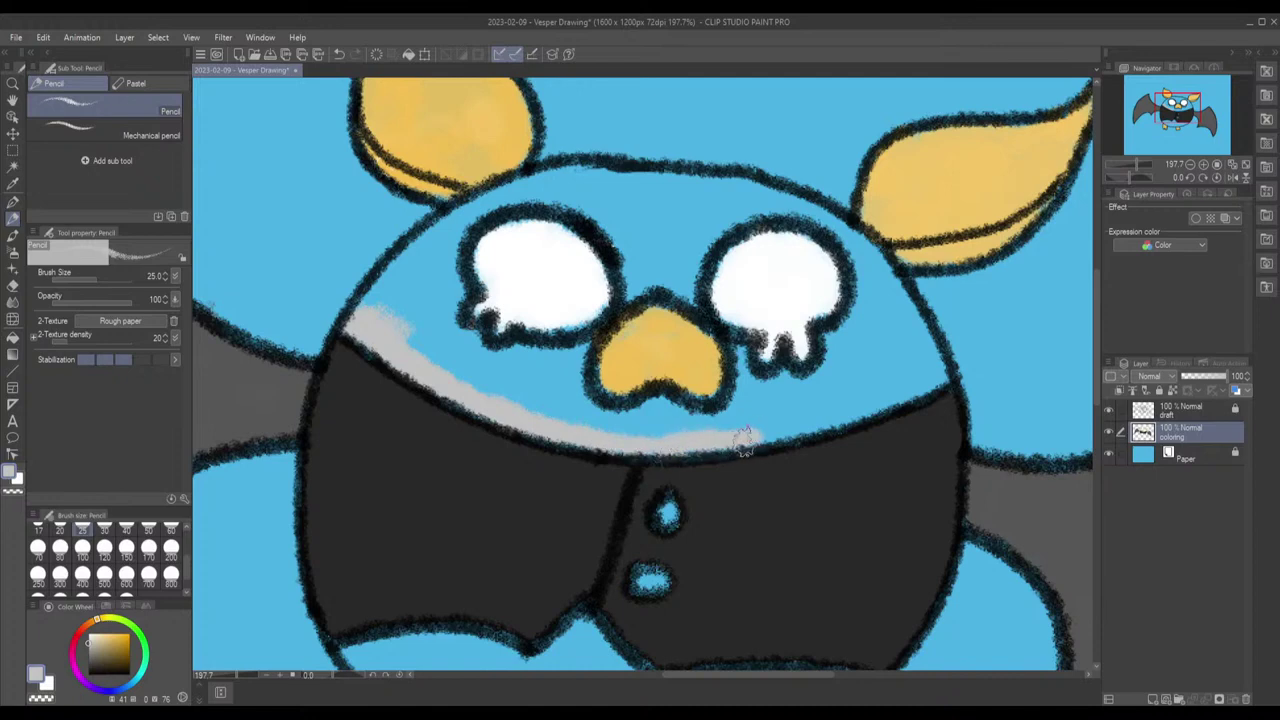
pyautogui.moveTo(866, 398)
pyautogui.mouseDown()
pyautogui.moveTo(765, 432)
pyautogui.moveTo(785, 435)
pyautogui.mouseUp()
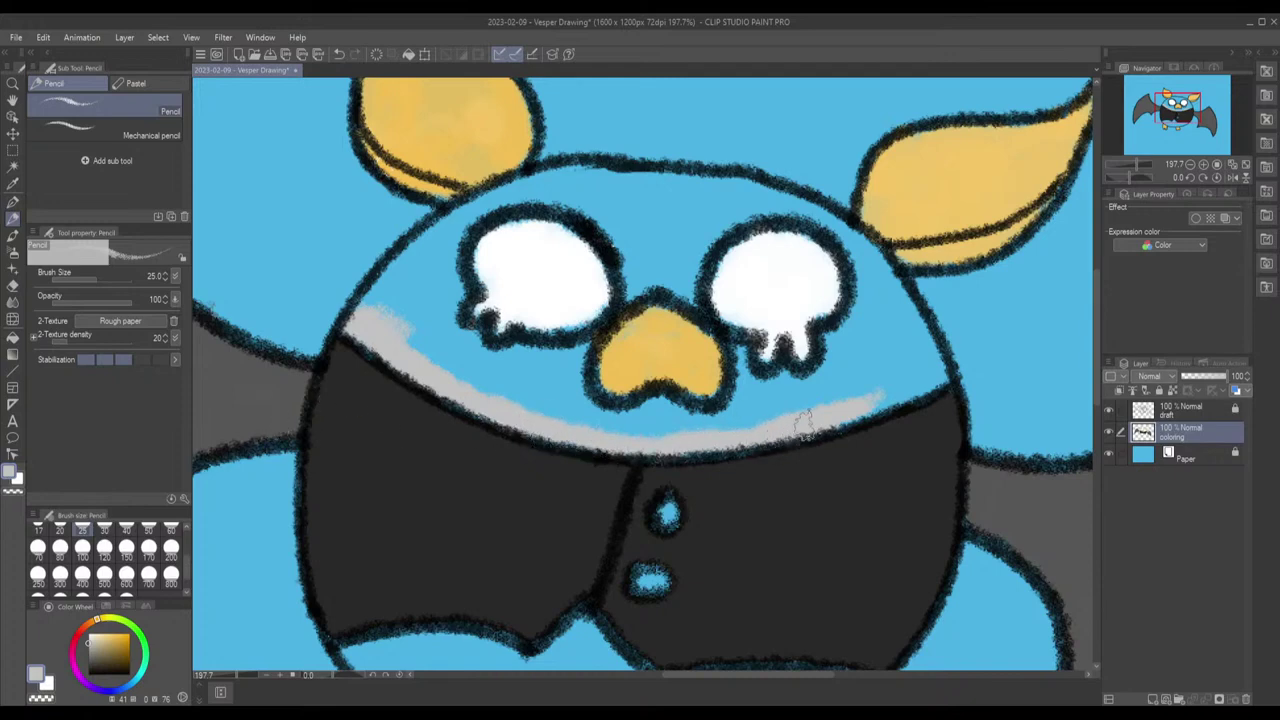
pyautogui.moveTo(836, 415); pyautogui.dragTo(941, 364)
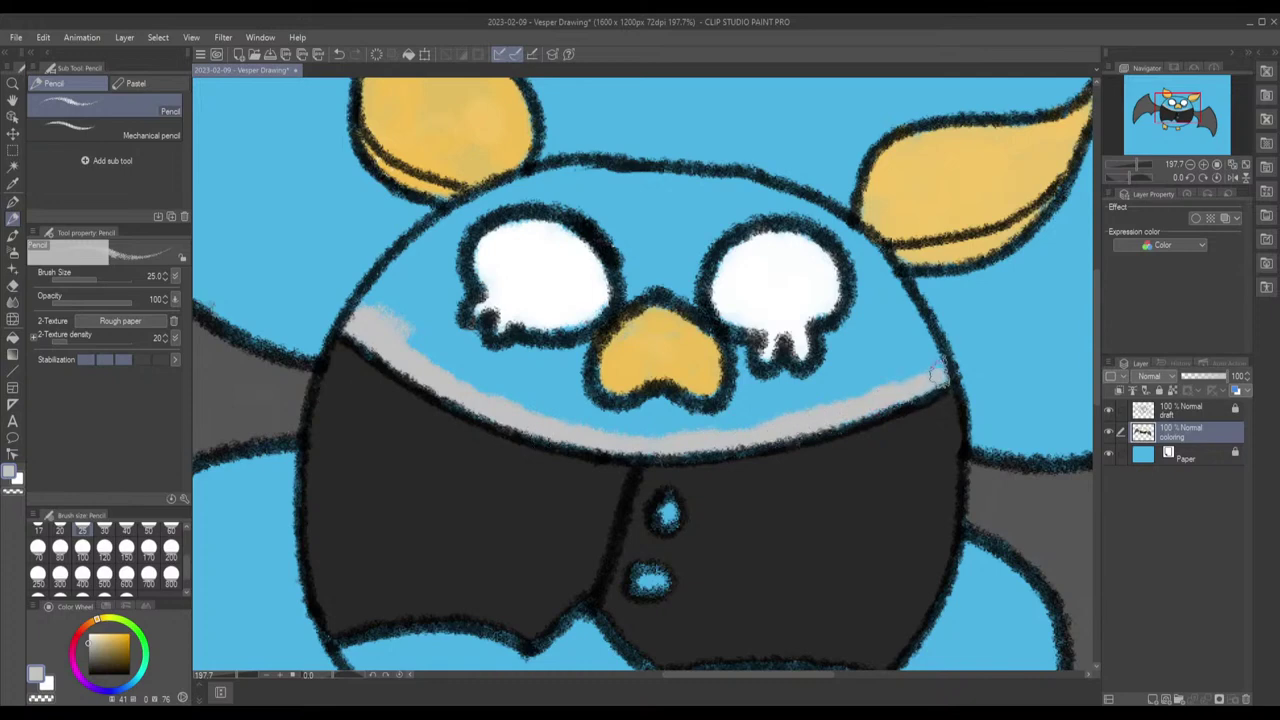
pyautogui.moveTo(908, 362); pyautogui.dragTo(742, 420)
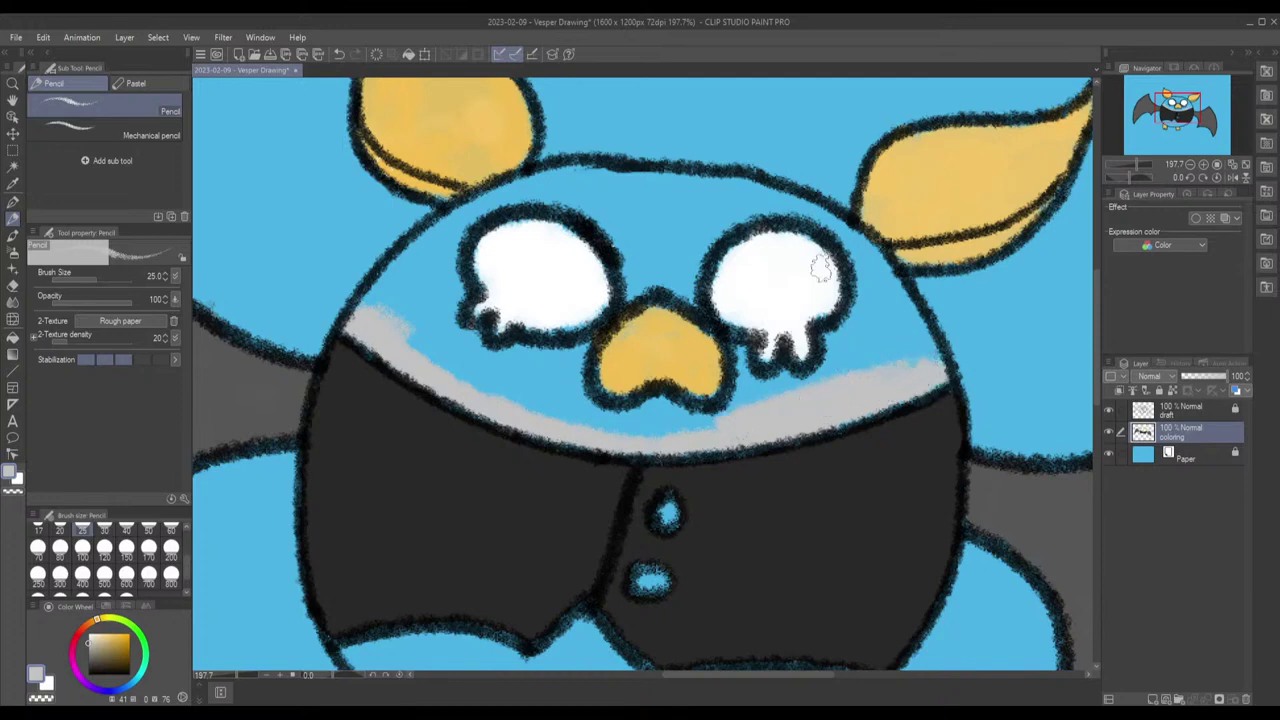
# Step: Color the face light gray along its upper outline, across both cheeks, beneath the eyes and around the beak
pyautogui.moveTo(410, 258)
pyautogui.mouseDown()
pyautogui.moveTo(365, 302)
pyautogui.moveTo(469, 199)
pyautogui.moveTo(490, 208)
pyautogui.moveTo(553, 176)
pyautogui.moveTo(761, 186)
pyautogui.moveTo(878, 253)
pyautogui.moveTo(927, 345)
pyautogui.mouseUp()
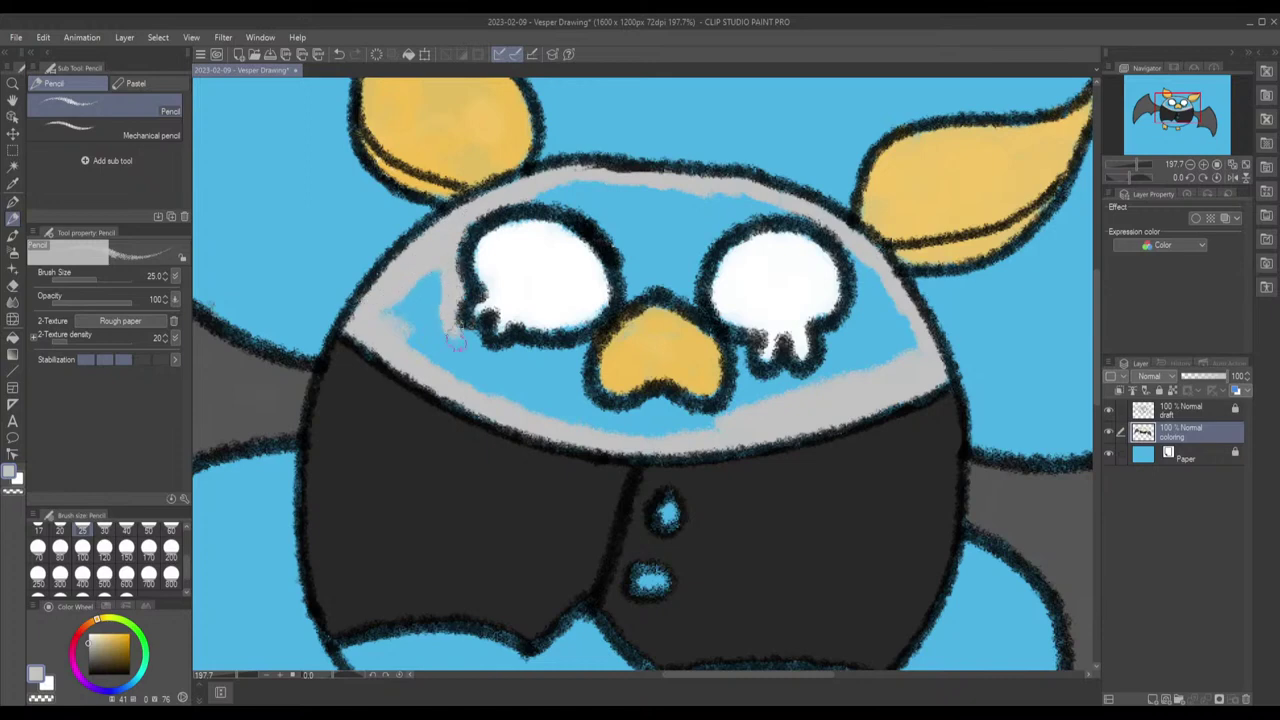
pyautogui.moveTo(478, 342); pyautogui.dragTo(505, 365)
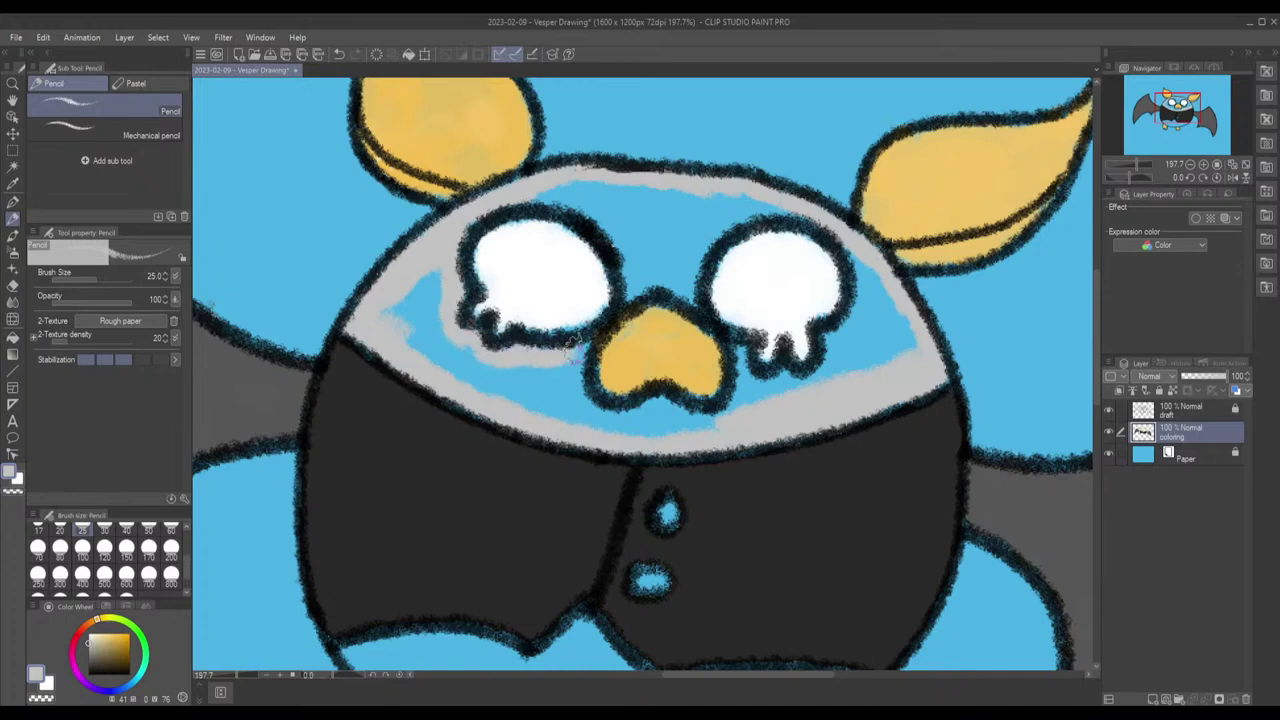
pyautogui.moveTo(588, 360)
pyautogui.mouseDown()
pyautogui.moveTo(481, 385)
pyautogui.moveTo(441, 370)
pyautogui.moveTo(390, 321)
pyautogui.moveTo(388, 295)
pyautogui.moveTo(425, 308)
pyautogui.moveTo(423, 320)
pyautogui.moveTo(419, 273)
pyautogui.moveTo(425, 283)
pyautogui.moveTo(437, 263)
pyautogui.moveTo(443, 343)
pyautogui.moveTo(543, 406)
pyautogui.moveTo(520, 413)
pyautogui.moveTo(578, 411)
pyautogui.moveTo(555, 378)
pyautogui.moveTo(580, 385)
pyautogui.moveTo(568, 395)
pyautogui.moveTo(584, 403)
pyautogui.moveTo(552, 366)
pyautogui.moveTo(583, 428)
pyautogui.moveTo(720, 431)
pyautogui.moveTo(670, 432)
pyautogui.mouseUp()
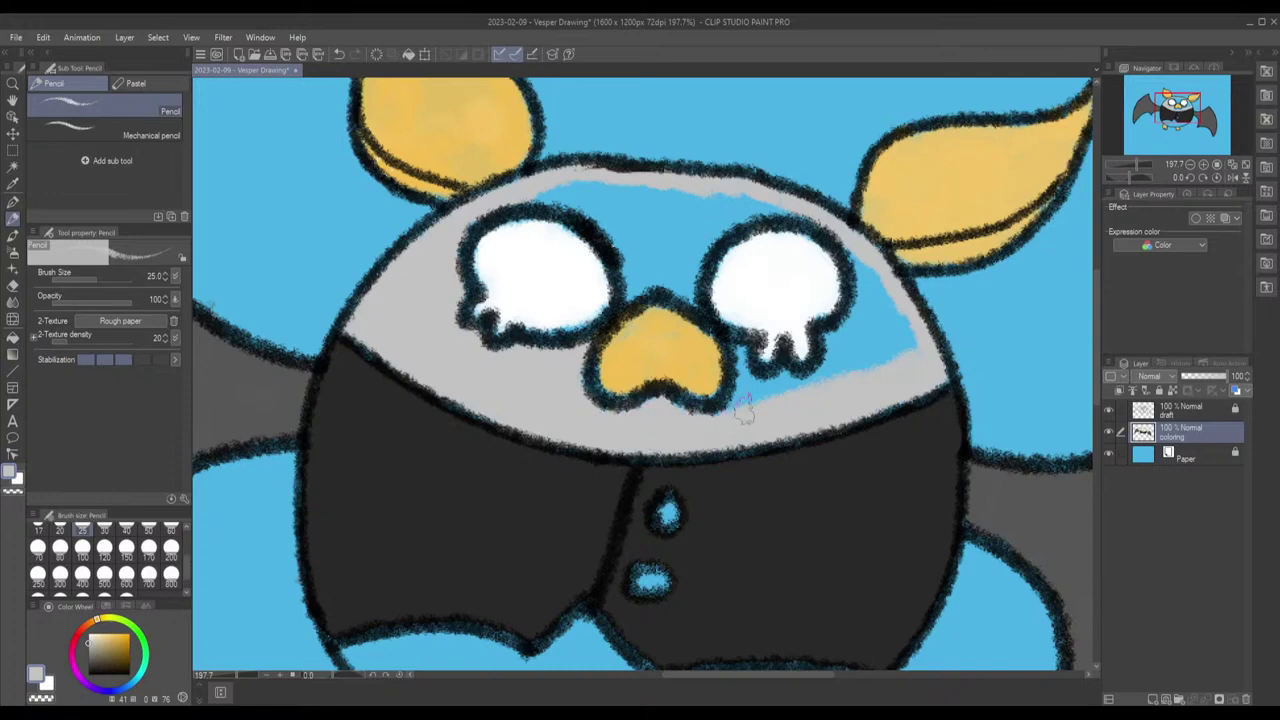
pyautogui.moveTo(742, 358)
pyautogui.mouseDown()
pyautogui.moveTo(768, 408)
pyautogui.moveTo(755, 394)
pyautogui.moveTo(775, 385)
pyautogui.moveTo(760, 400)
pyautogui.moveTo(786, 398)
pyautogui.moveTo(778, 372)
pyautogui.moveTo(764, 397)
pyautogui.moveTo(865, 362)
pyautogui.moveTo(920, 362)
pyautogui.moveTo(890, 330)
pyautogui.mouseUp()
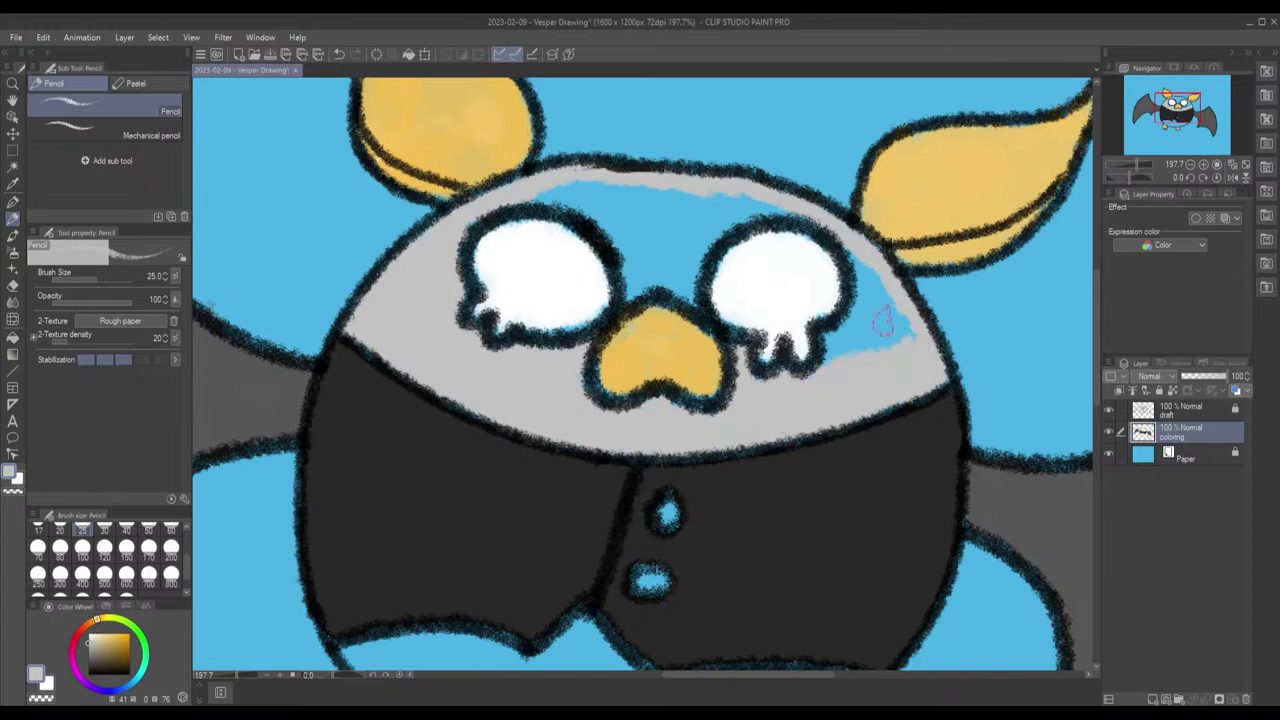
pyautogui.moveTo(866, 268)
pyautogui.mouseDown()
pyautogui.moveTo(876, 315)
pyautogui.moveTo(877, 285)
pyautogui.moveTo(909, 345)
pyautogui.moveTo(886, 340)
pyautogui.moveTo(858, 358)
pyautogui.moveTo(862, 315)
pyautogui.moveTo(843, 346)
pyautogui.mouseUp()
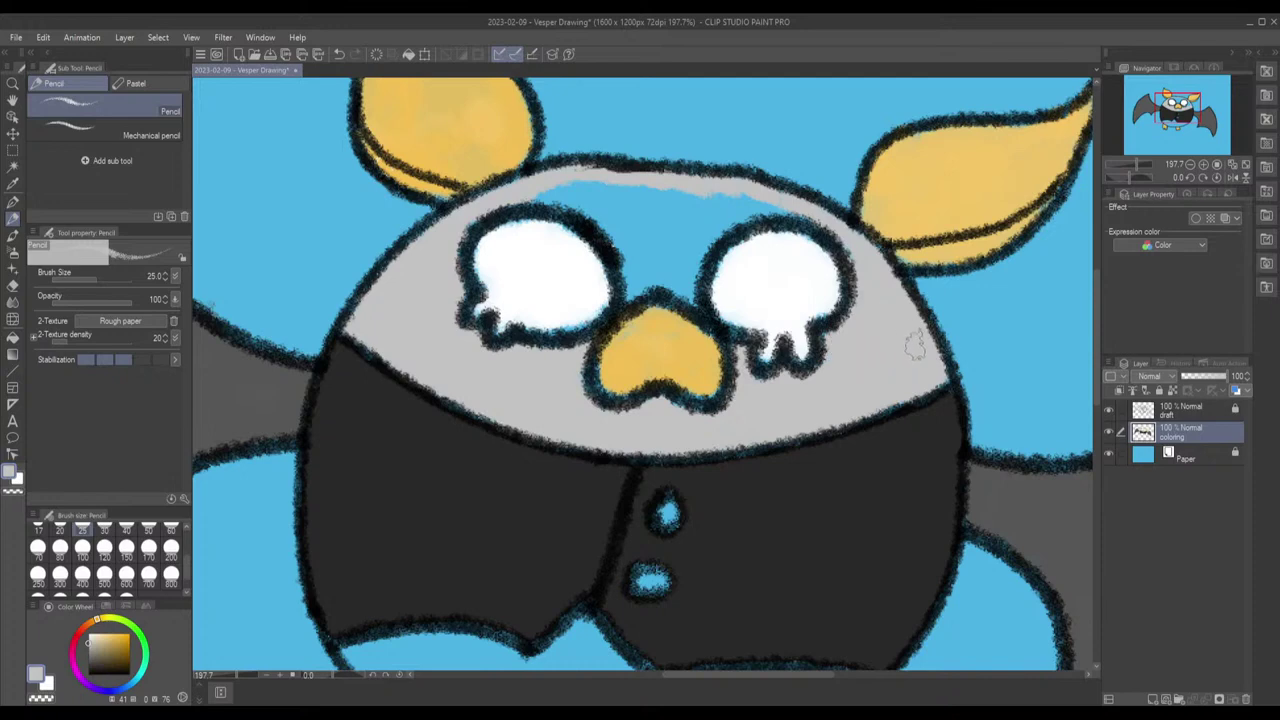
pyautogui.moveTo(932, 372); pyautogui.dragTo(948, 383)
# Step: Fill the forehead around and between the two eyes in light gray down to the top of the beak
pyautogui.moveTo(777, 205)
pyautogui.mouseDown()
pyautogui.moveTo(748, 205)
pyautogui.moveTo(701, 235)
pyautogui.moveTo(690, 305)
pyautogui.mouseUp()
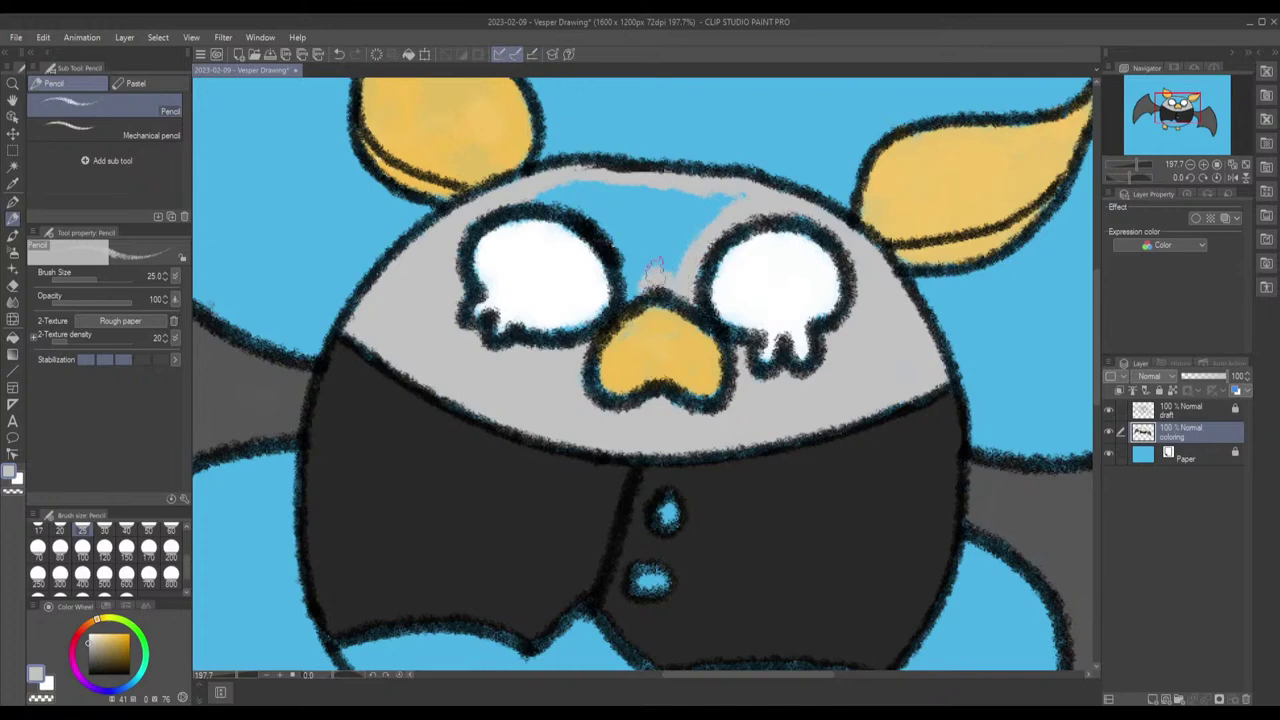
pyautogui.moveTo(640, 270)
pyautogui.mouseDown()
pyautogui.moveTo(672, 250)
pyautogui.moveTo(635, 270)
pyautogui.moveTo(590, 210)
pyautogui.moveTo(555, 200)
pyautogui.moveTo(608, 198)
pyautogui.moveTo(572, 185)
pyautogui.moveTo(476, 213)
pyautogui.moveTo(450, 274)
pyautogui.mouseUp()
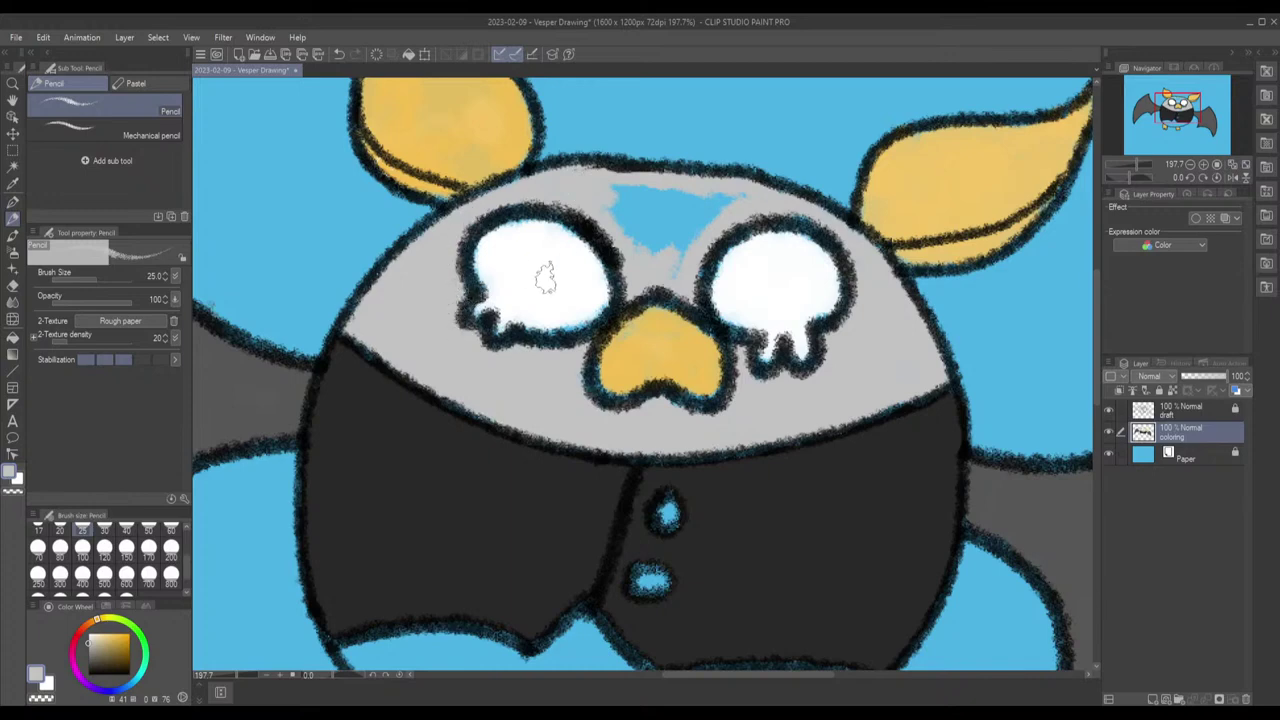
pyautogui.moveTo(415, 255); pyautogui.dragTo(483, 238)
pyautogui.moveTo(632, 205)
pyautogui.mouseDown()
pyautogui.moveTo(618, 215)
pyautogui.moveTo(605, 200)
pyautogui.moveTo(745, 200)
pyautogui.mouseUp()
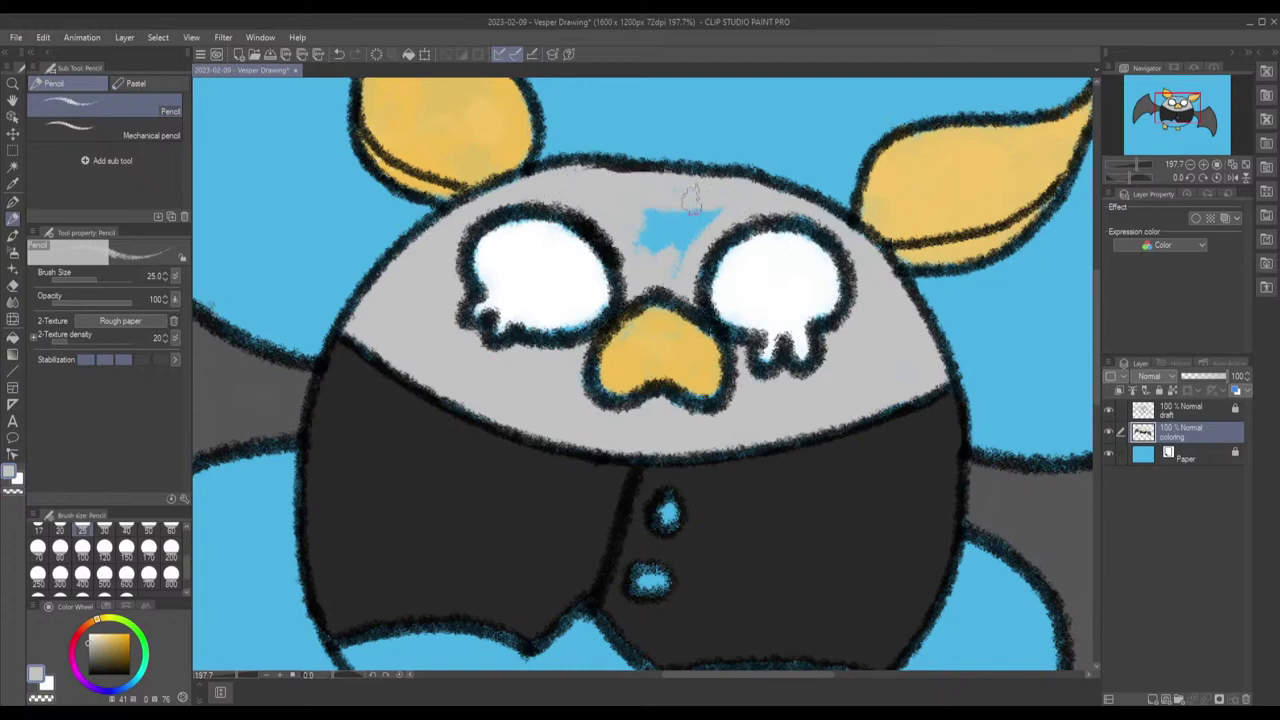
pyautogui.moveTo(648, 186)
pyautogui.mouseDown()
pyautogui.moveTo(693, 218)
pyautogui.moveTo(672, 233)
pyautogui.moveTo(715, 213)
pyautogui.moveTo(663, 234)
pyautogui.mouseUp()
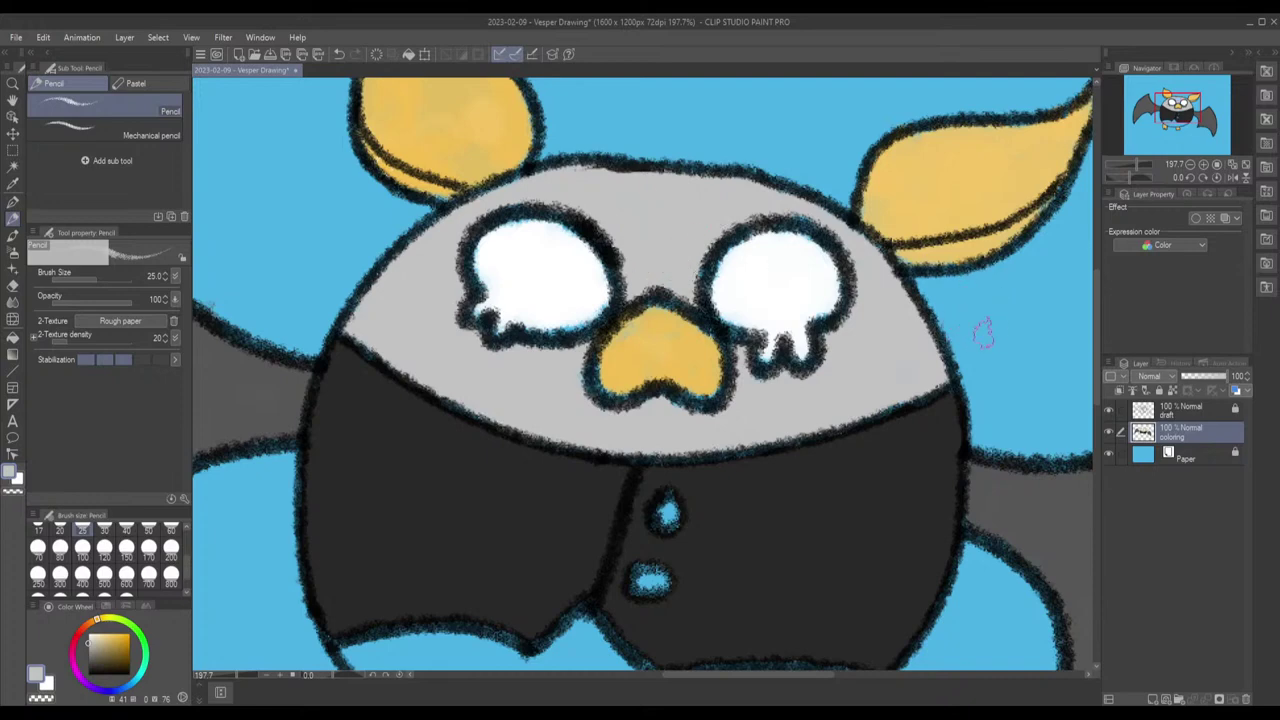
# Step: Touch up both eyes and their drips in white at brightness 100
pyautogui.click(118, 637)
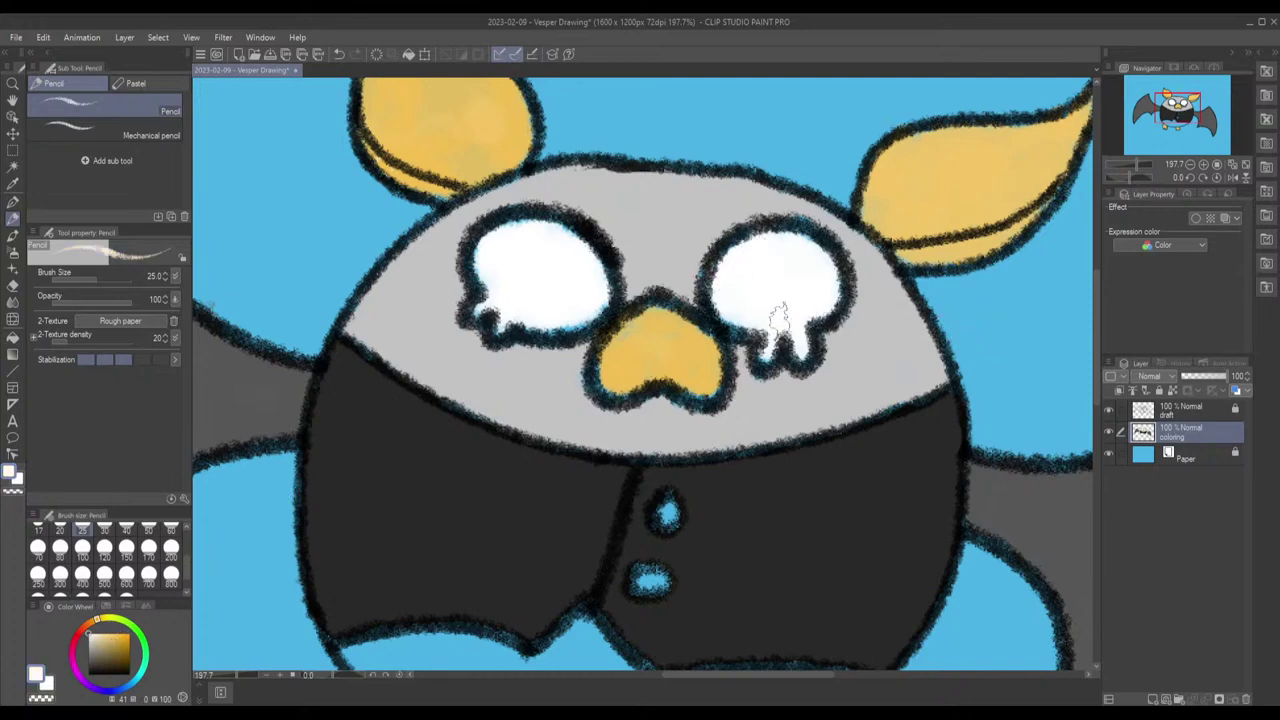
pyautogui.moveTo(778, 328)
pyautogui.mouseDown()
pyautogui.moveTo(765, 366)
pyautogui.moveTo(760, 340)
pyautogui.moveTo(808, 360)
pyautogui.moveTo(791, 263)
pyautogui.moveTo(820, 251)
pyautogui.moveTo(786, 240)
pyautogui.moveTo(737, 251)
pyautogui.moveTo(729, 277)
pyautogui.moveTo(748, 320)
pyautogui.mouseUp()
pyautogui.moveTo(605, 295)
pyautogui.mouseDown()
pyautogui.moveTo(523, 294)
pyautogui.moveTo(560, 318)
pyautogui.moveTo(586, 303)
pyautogui.moveTo(557, 317)
pyautogui.moveTo(534, 306)
pyautogui.moveTo(598, 283)
pyautogui.moveTo(586, 251)
pyautogui.moveTo(541, 228)
pyautogui.moveTo(480, 262)
pyautogui.moveTo(490, 300)
pyautogui.moveTo(478, 314)
pyautogui.moveTo(507, 312)
pyautogui.moveTo(523, 266)
pyautogui.moveTo(503, 266)
pyautogui.mouseUp()
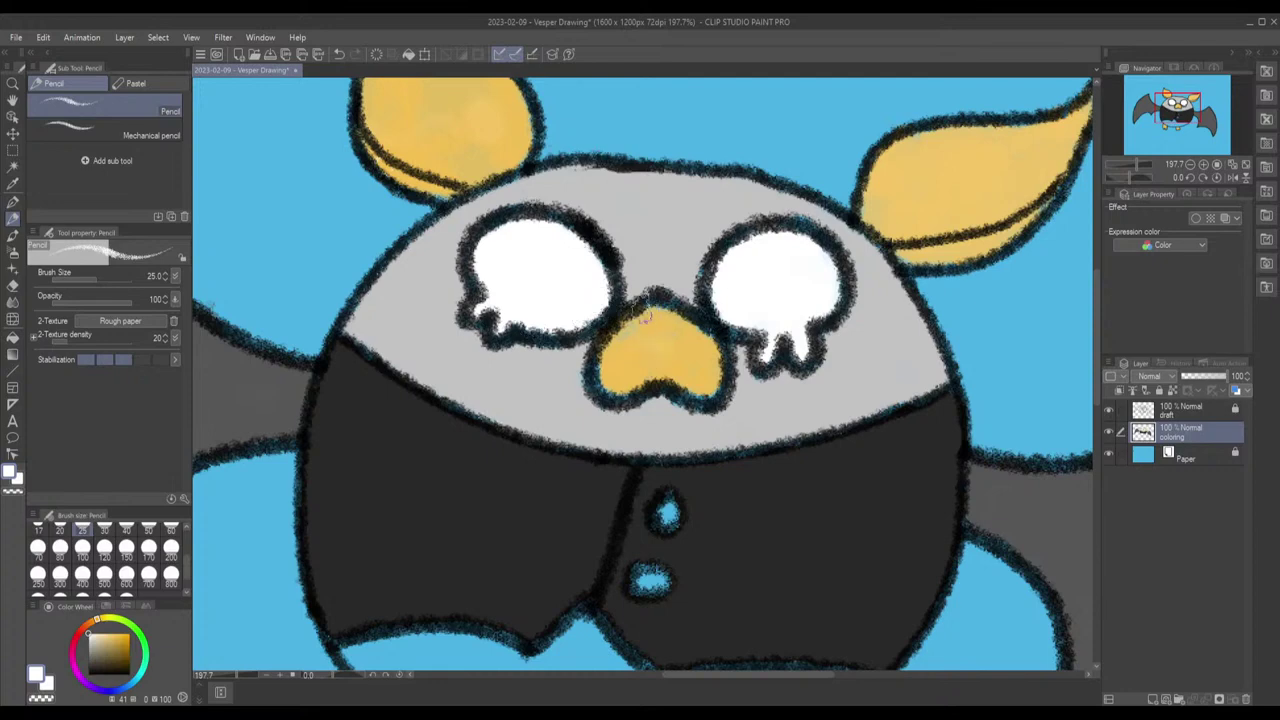
# Step: Touch up the beak and ears in sampled yellow and the face's upper edge in sampled light gray
pyautogui.moveTo(642, 312); pyautogui.dragTo(648, 360)
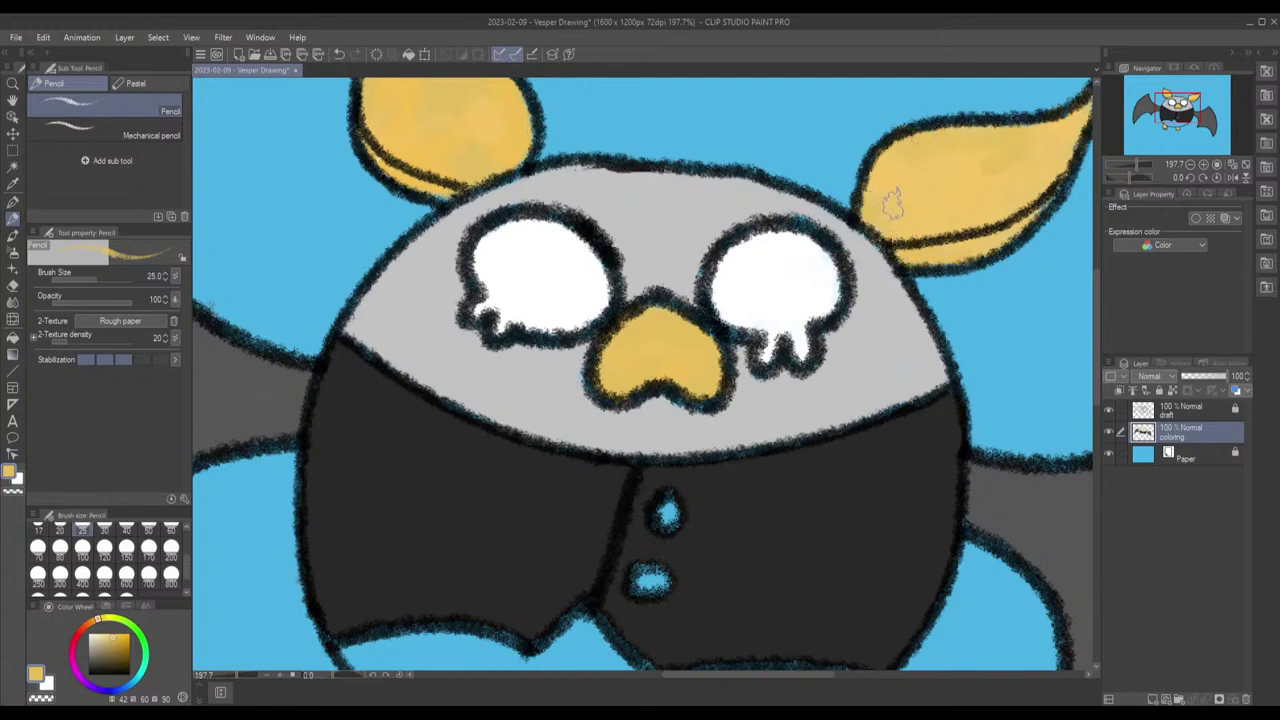
pyautogui.keyDown('alt'); pyautogui.click(857, 271); pyautogui.keyUp('alt')
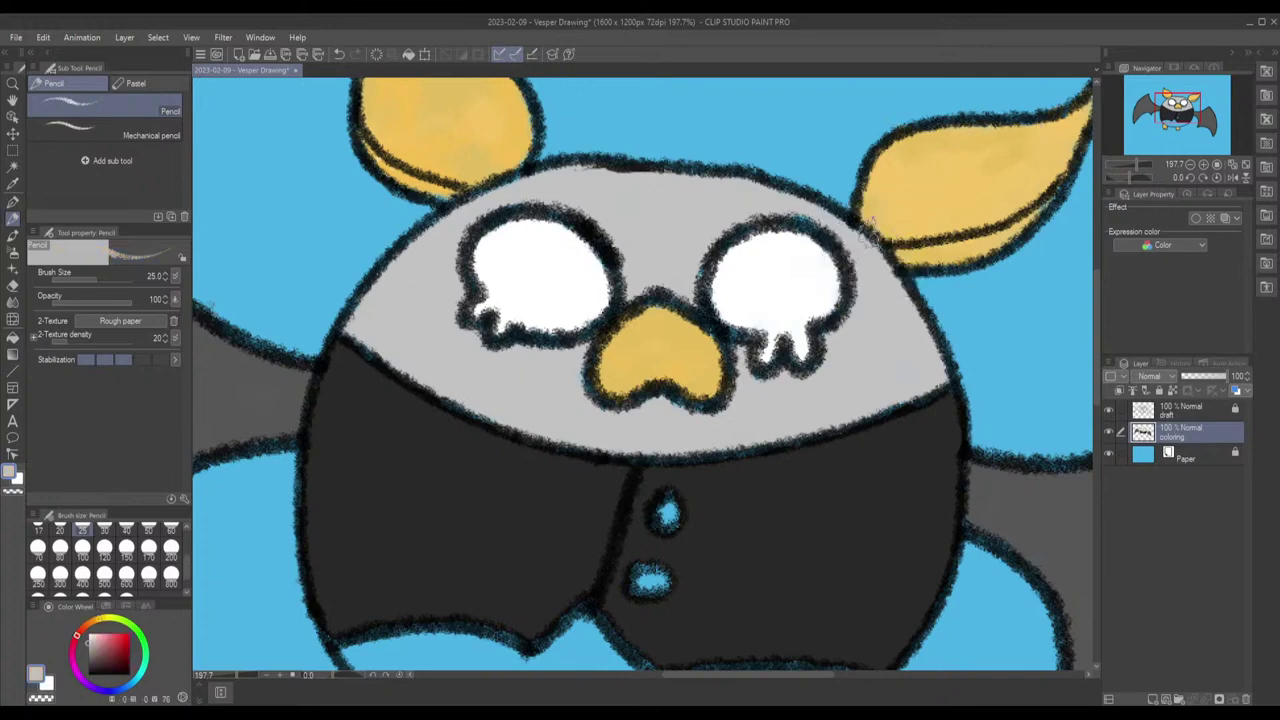
pyautogui.moveTo(800, 217); pyautogui.dragTo(790, 210)
pyautogui.moveTo(585, 205); pyautogui.dragTo(735, 355)
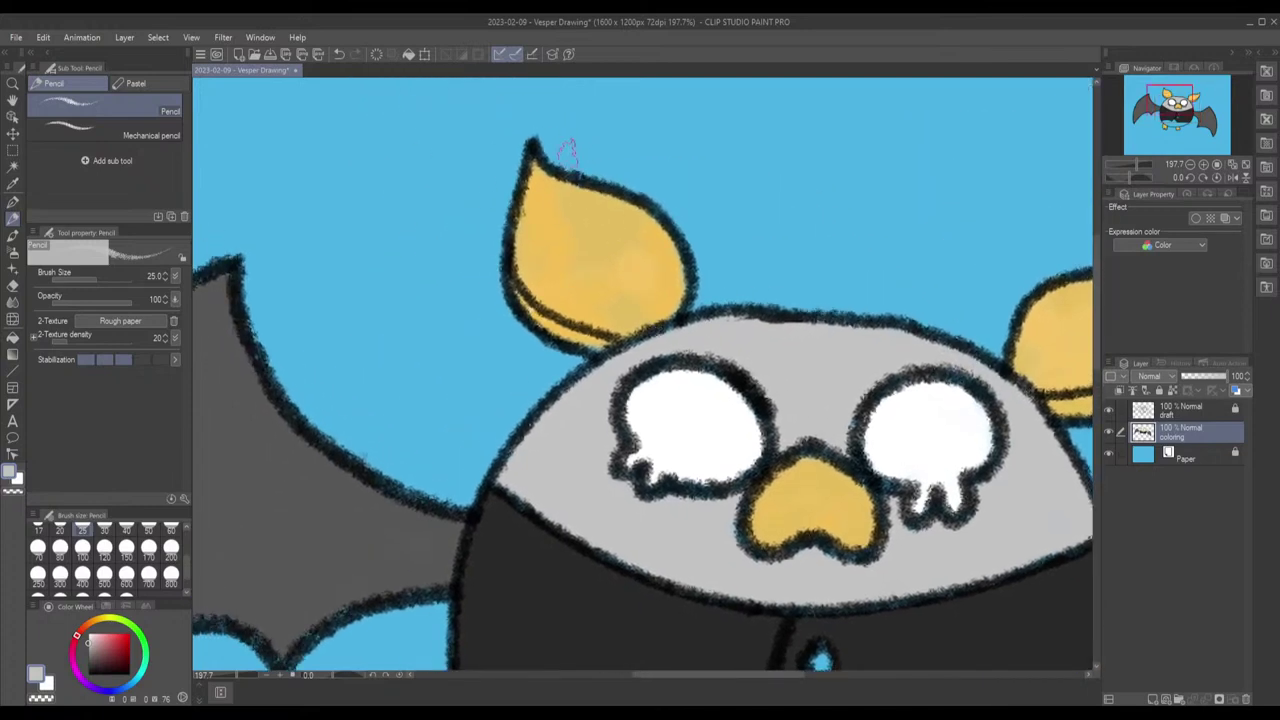
pyautogui.keyDown('alt'); pyautogui.click(603, 218); pyautogui.keyUp('alt')
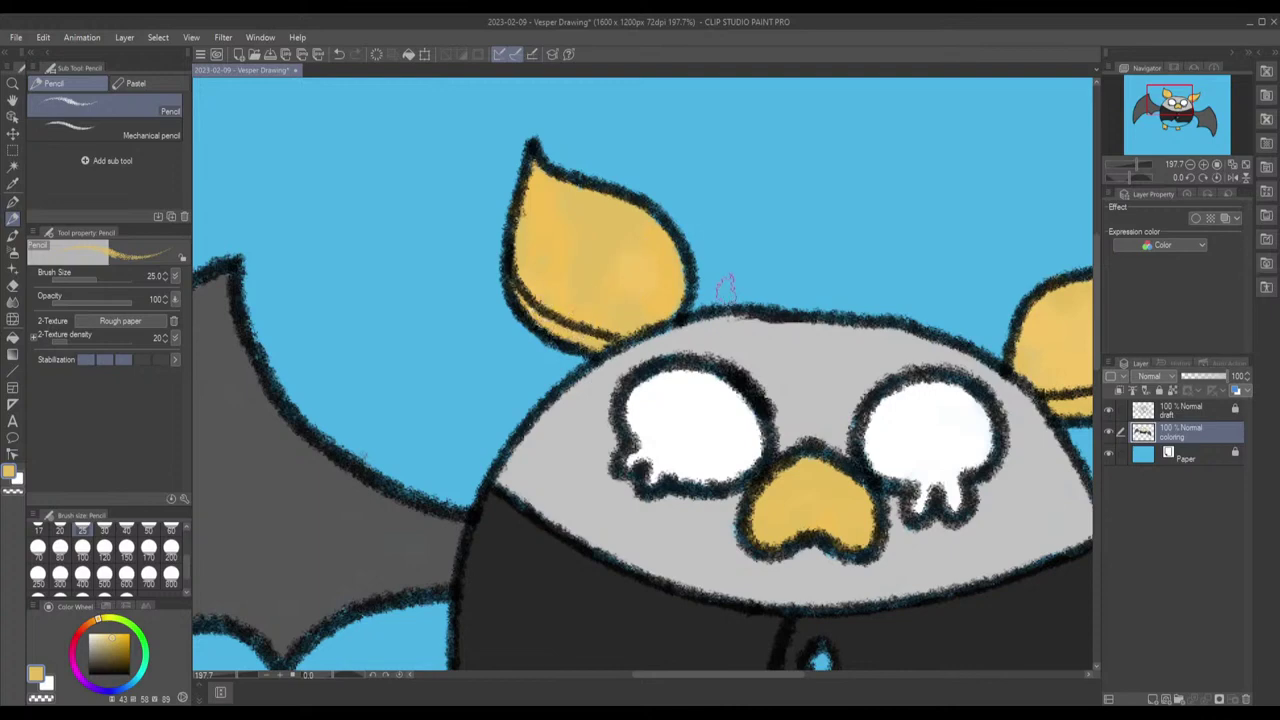
# Step: Color most of the belly below the vest in the face's light gray, enlarging the Pencil to brush size 80 and then reducing it to 50
pyautogui.scroll(-5, 867, 357)
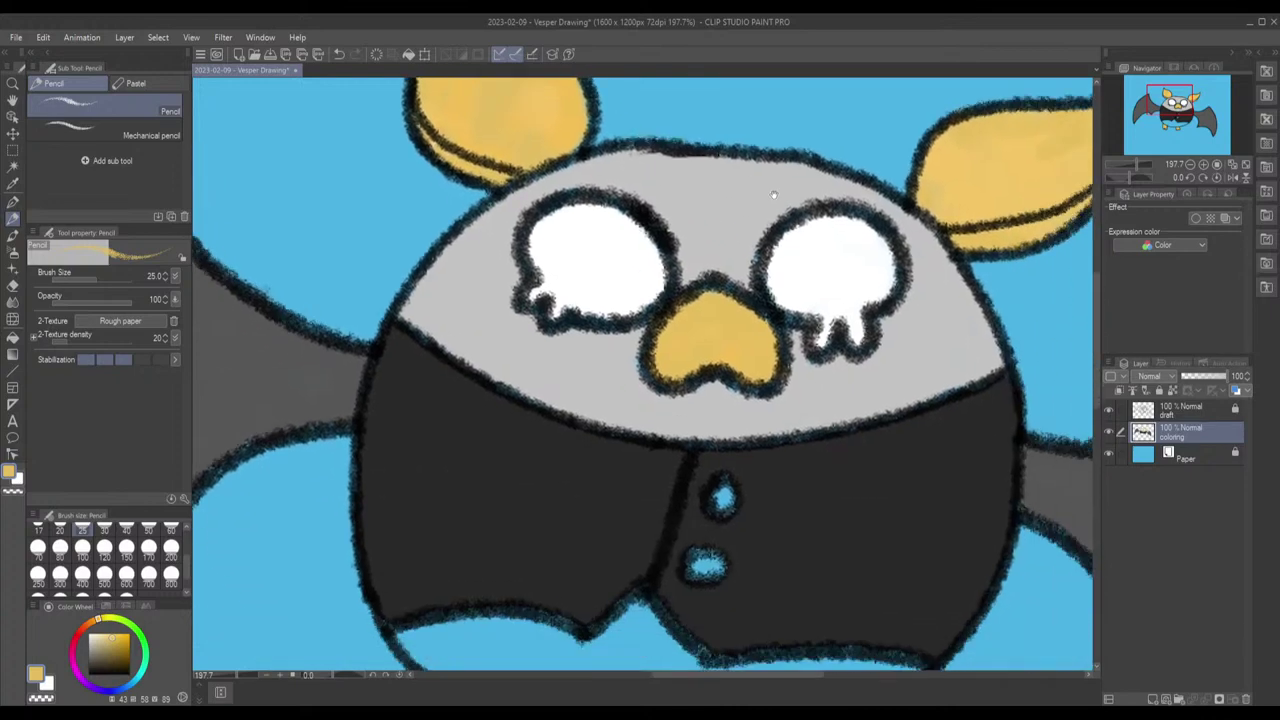
pyautogui.scroll(-3, 697, 300)
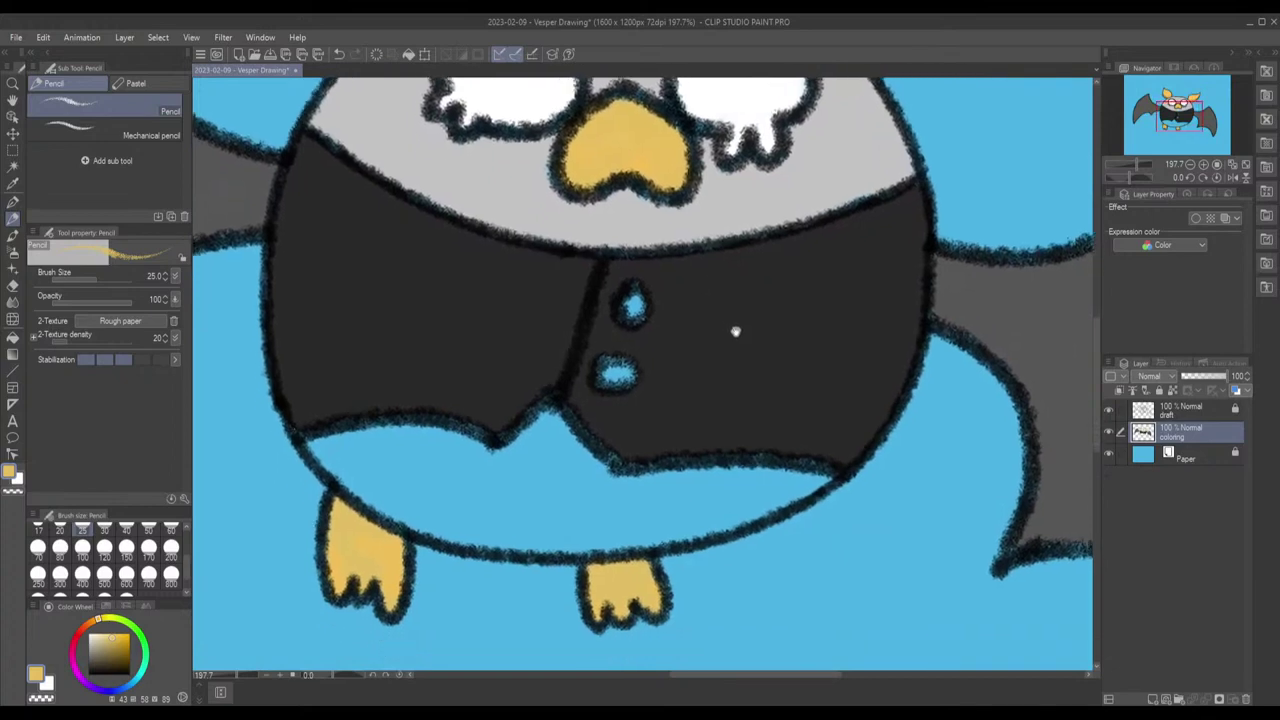
pyautogui.moveTo(781, 283); pyautogui.dragTo(718, 374)
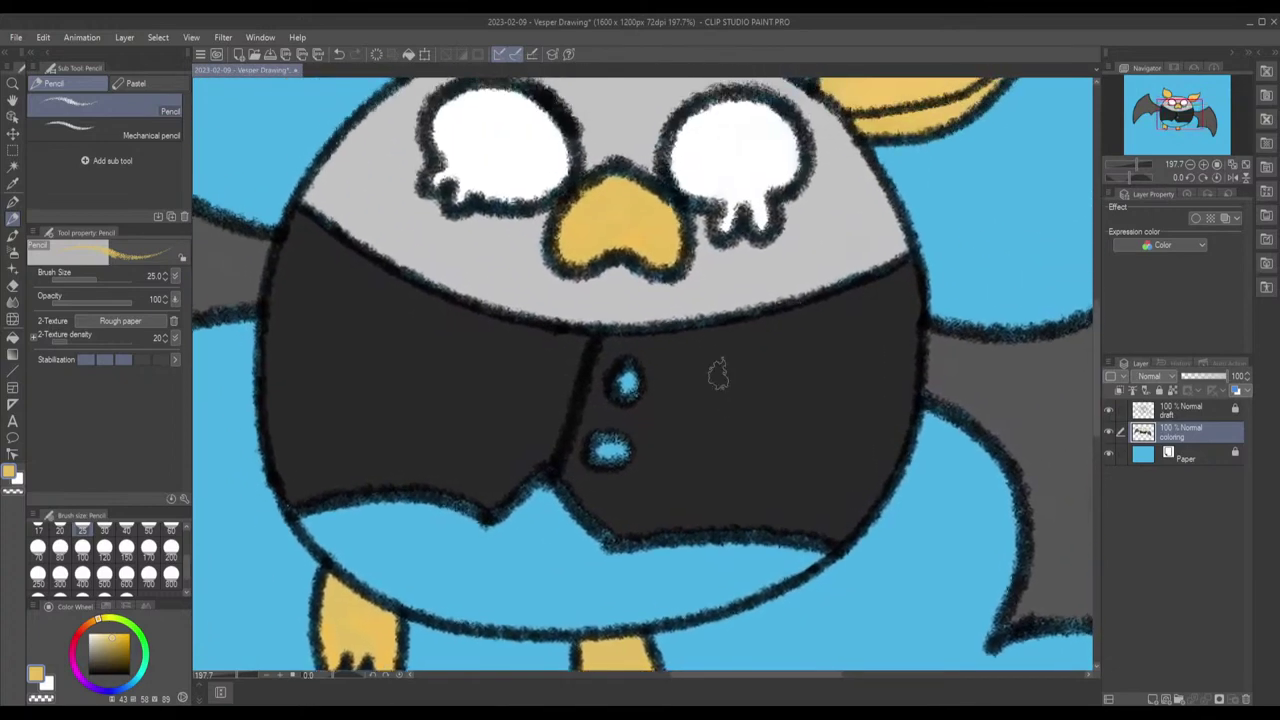
pyautogui.moveTo(514, 414); pyautogui.dragTo(600, 251)
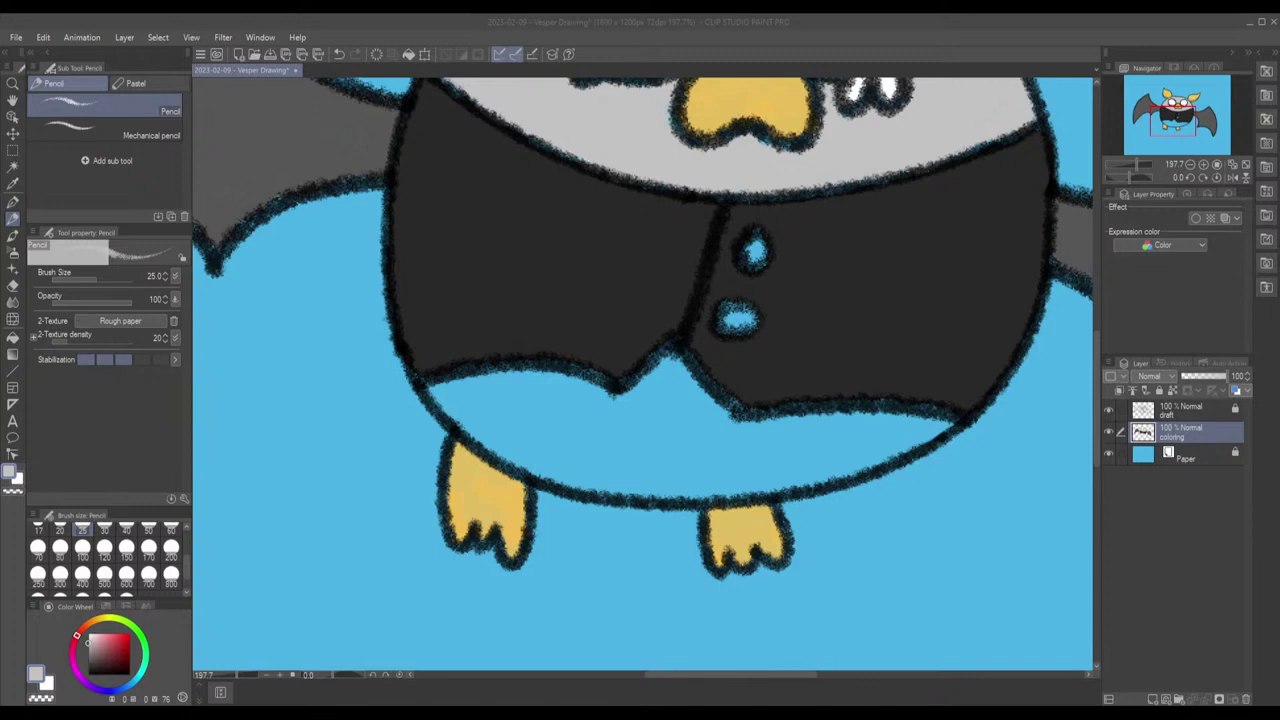
pyautogui.hotkey('alt', 'Tab')
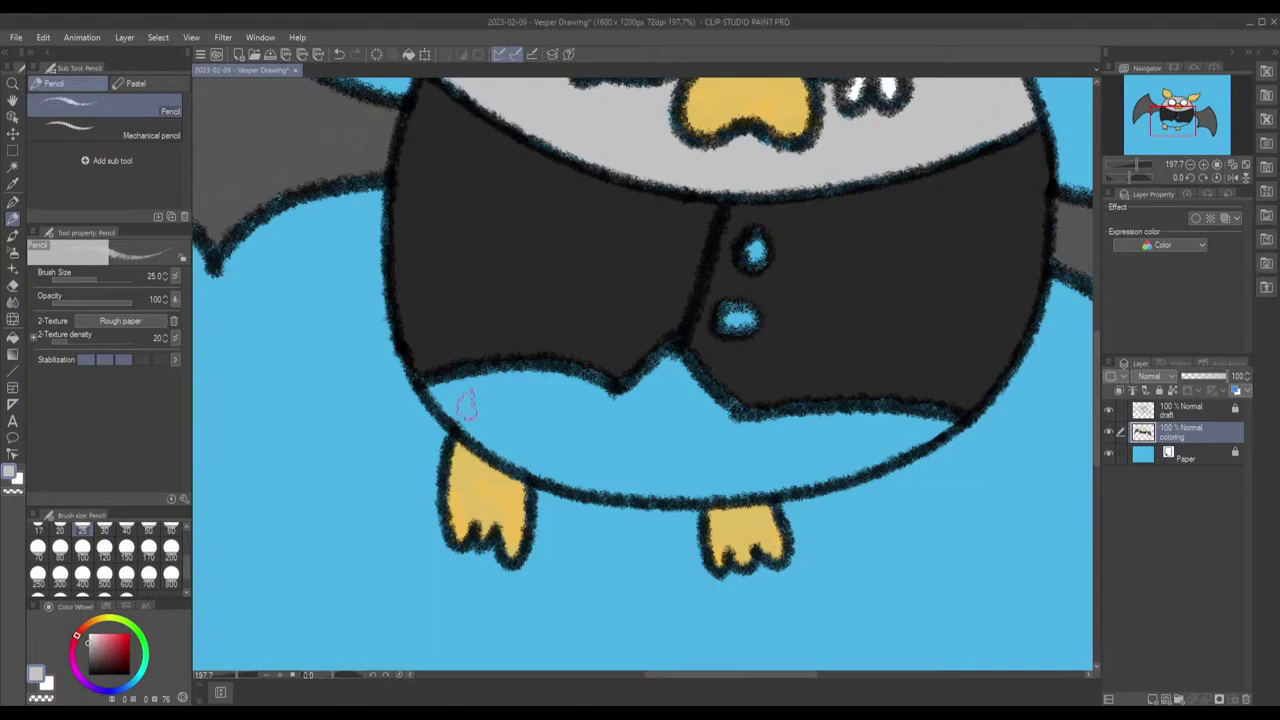
pyautogui.moveTo(469, 394)
pyautogui.mouseDown()
pyautogui.moveTo(444, 399)
pyautogui.moveTo(514, 386)
pyautogui.mouseUp()
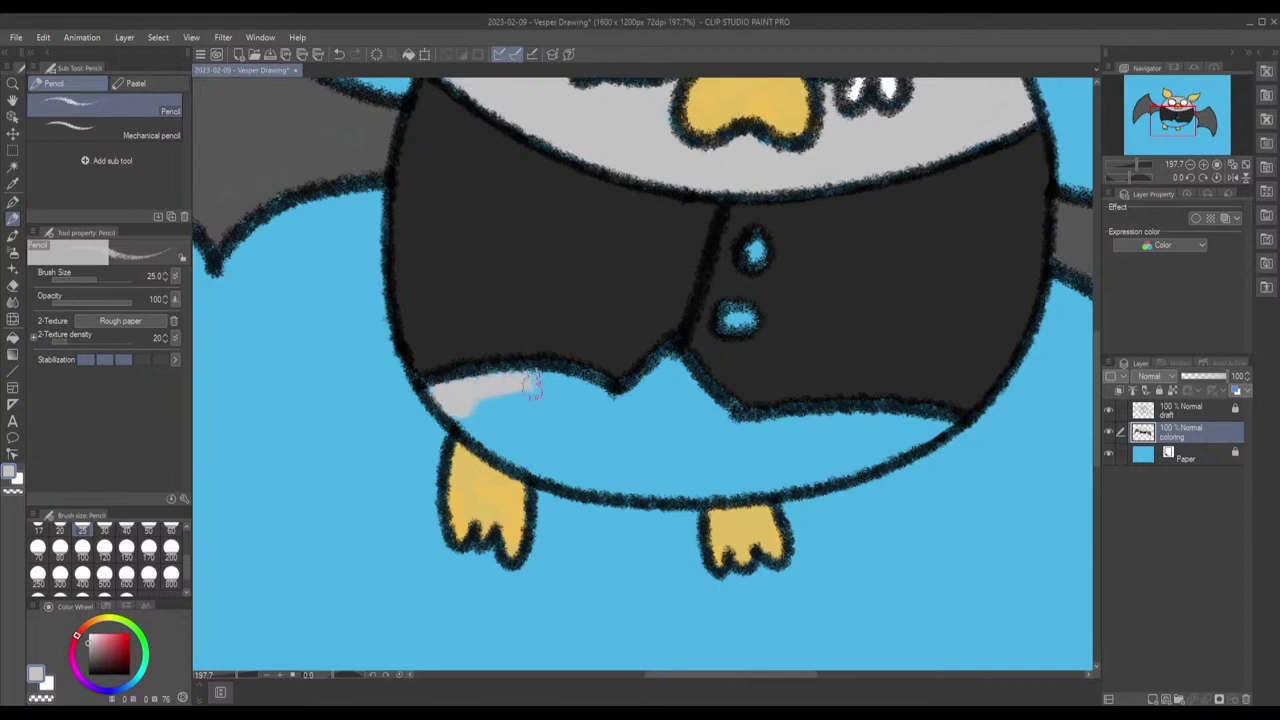
pyautogui.click(60, 548)
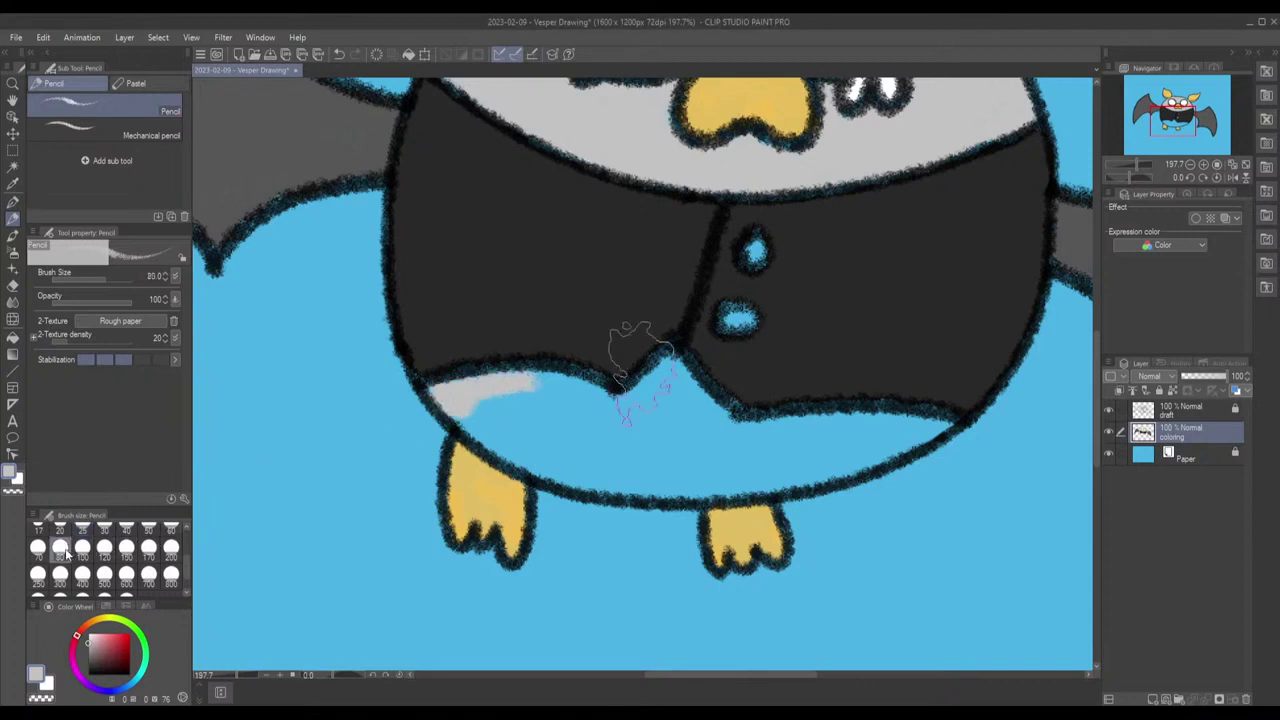
pyautogui.moveTo(517, 357)
pyautogui.mouseDown()
pyautogui.moveTo(490, 410)
pyautogui.moveTo(515, 420)
pyautogui.moveTo(510, 395)
pyautogui.mouseUp()
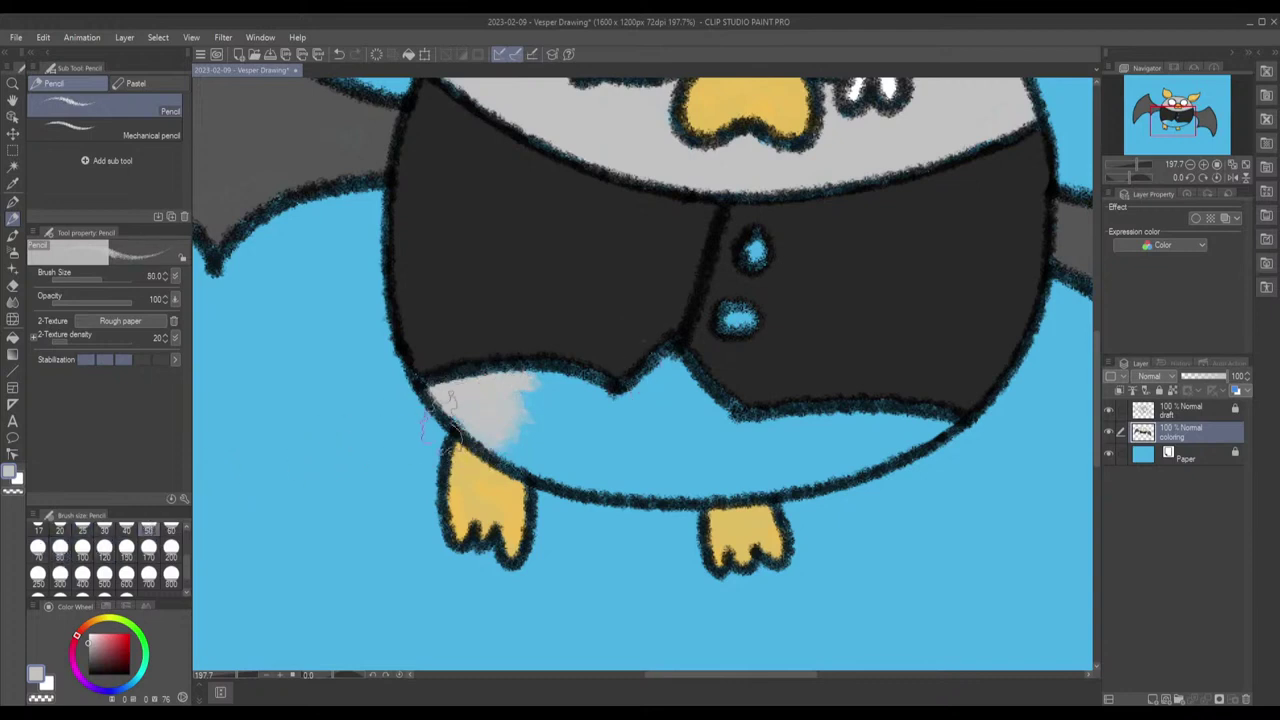
pyautogui.moveTo(505, 420)
pyautogui.mouseDown()
pyautogui.moveTo(523, 452)
pyautogui.moveTo(548, 442)
pyautogui.moveTo(595, 464)
pyautogui.moveTo(543, 457)
pyautogui.moveTo(660, 477)
pyautogui.moveTo(917, 442)
pyautogui.moveTo(872, 430)
pyautogui.moveTo(810, 452)
pyautogui.moveTo(815, 440)
pyautogui.moveTo(782, 437)
pyautogui.moveTo(795, 432)
pyautogui.moveTo(728, 447)
pyautogui.moveTo(525, 404)
pyautogui.moveTo(555, 417)
pyautogui.moveTo(533, 412)
pyautogui.moveTo(413, 460)
pyautogui.moveTo(377, 447)
pyautogui.moveTo(543, 417)
pyautogui.moveTo(645, 417)
pyautogui.moveTo(668, 384)
pyautogui.moveTo(648, 397)
pyautogui.moveTo(680, 394)
pyautogui.moveTo(692, 425)
pyautogui.moveTo(643, 425)
pyautogui.mouseUp()
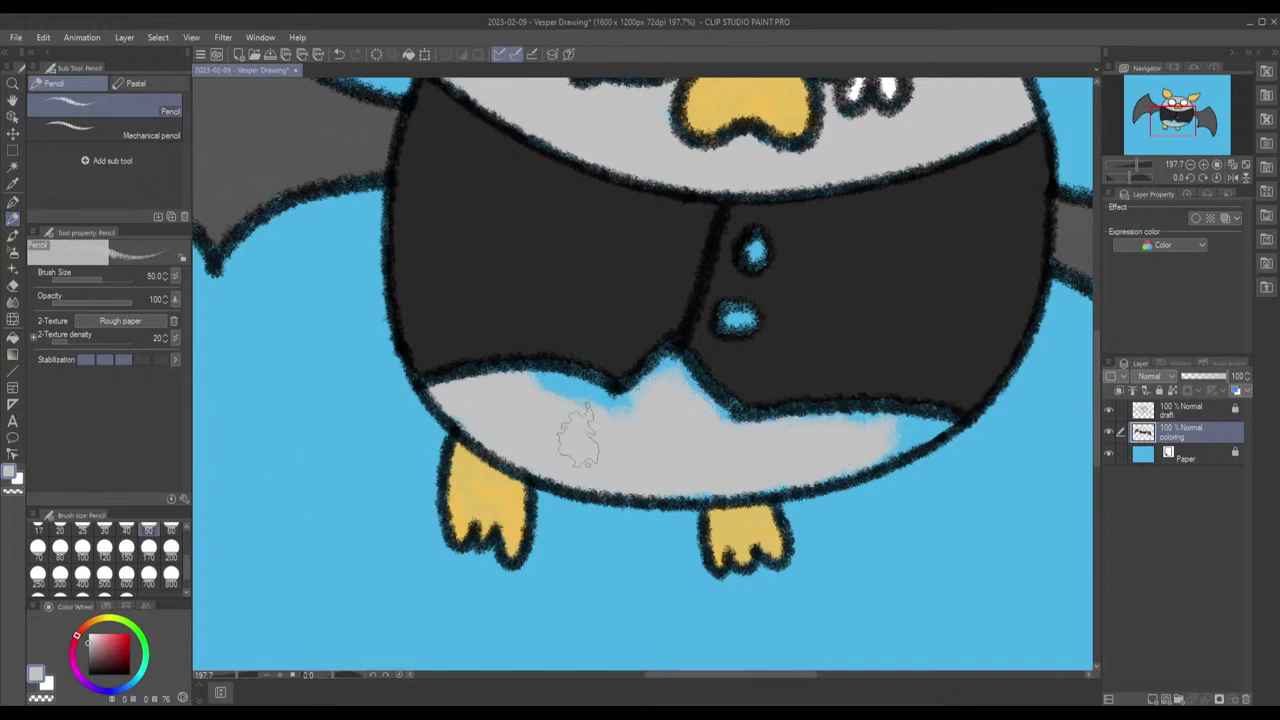
# Step: Fill the remaining gaps along the vest's lower edge and the belly's right corner in light gray, finishing at brush size 30
pyautogui.moveTo(491, 396)
pyautogui.mouseDown()
pyautogui.moveTo(541, 387)
pyautogui.moveTo(518, 374)
pyautogui.moveTo(484, 387)
pyautogui.moveTo(425, 380)
pyautogui.moveTo(452, 408)
pyautogui.mouseUp()
pyautogui.moveTo(528, 390)
pyautogui.mouseDown()
pyautogui.moveTo(575, 398)
pyautogui.moveTo(558, 393)
pyautogui.moveTo(575, 395)
pyautogui.moveTo(573, 381)
pyautogui.moveTo(639, 409)
pyautogui.moveTo(593, 391)
pyautogui.moveTo(634, 404)
pyautogui.moveTo(686, 372)
pyautogui.moveTo(696, 394)
pyautogui.moveTo(738, 411)
pyautogui.moveTo(635, 361)
pyautogui.moveTo(881, 426)
pyautogui.moveTo(933, 426)
pyautogui.moveTo(940, 414)
pyautogui.moveTo(861, 460)
pyautogui.moveTo(657, 486)
pyautogui.mouseUp()
pyautogui.moveTo(853, 428)
pyautogui.mouseDown()
pyautogui.moveTo(947, 420)
pyautogui.moveTo(912, 418)
pyautogui.moveTo(938, 410)
pyautogui.moveTo(919, 405)
pyautogui.moveTo(724, 428)
pyautogui.moveTo(723, 408)
pyautogui.moveTo(737, 420)
pyautogui.mouseUp()
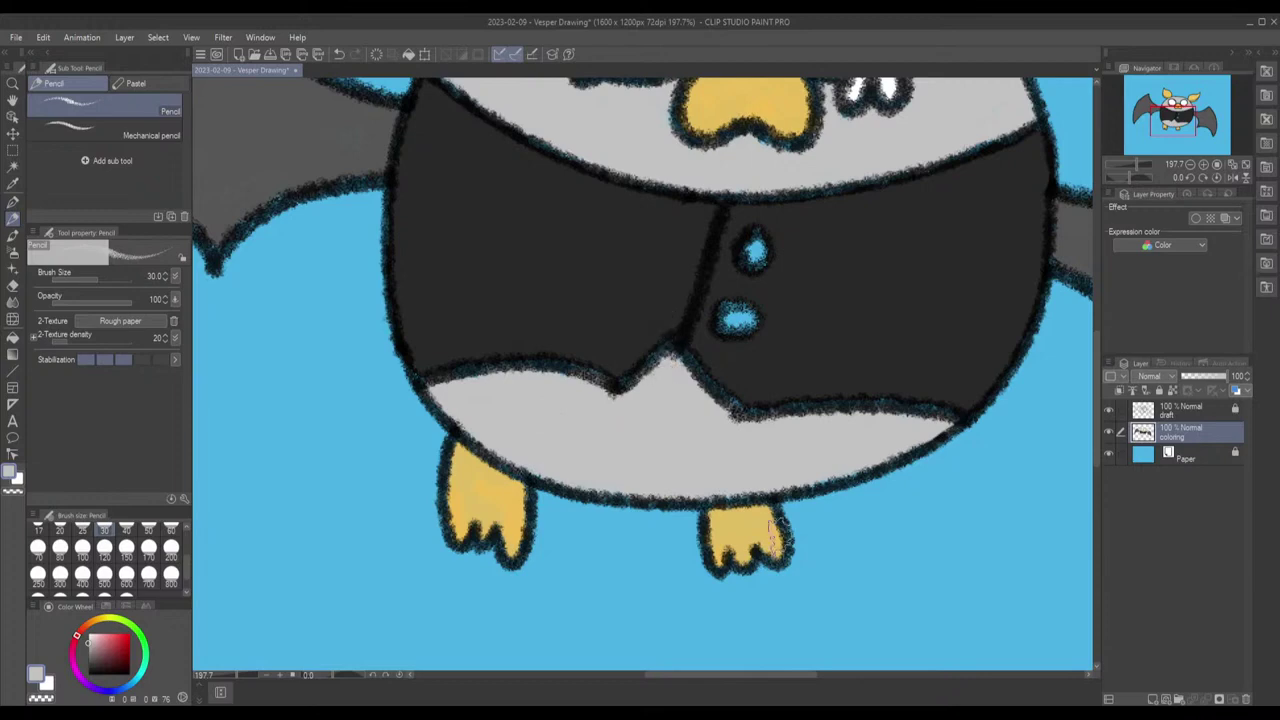
# Step: Lock the coloring layer and add a new layer named shading directly above it
pyautogui.moveTo(851, 291); pyautogui.dragTo(729, 486)
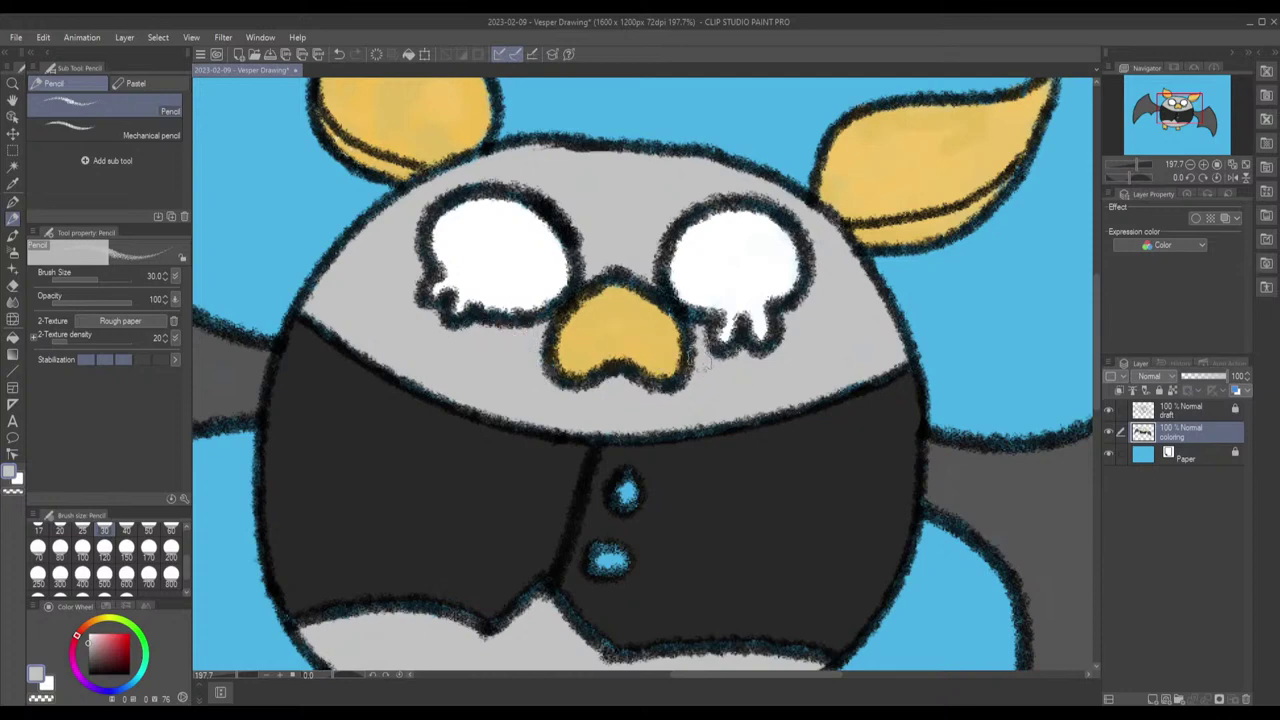
pyautogui.scroll(-5, 690, 371)
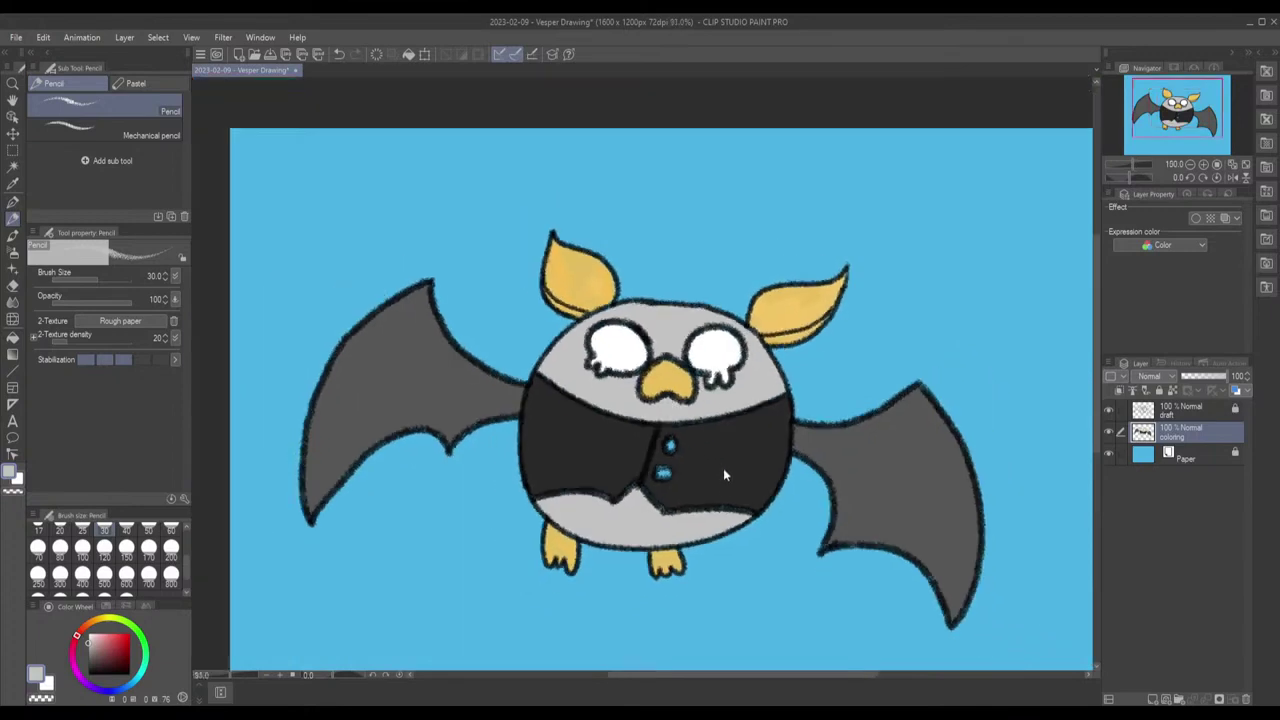
pyautogui.moveTo(691, 523); pyautogui.dragTo(738, 460)
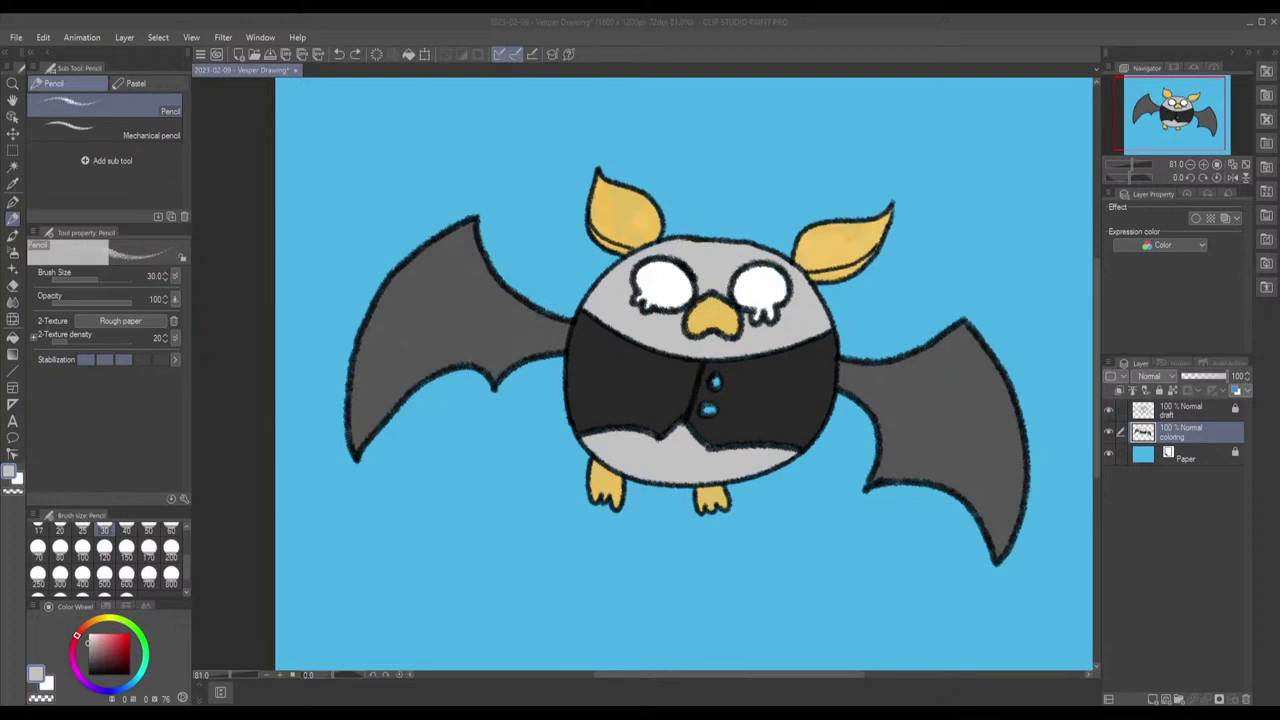
pyautogui.click(1272, 502)
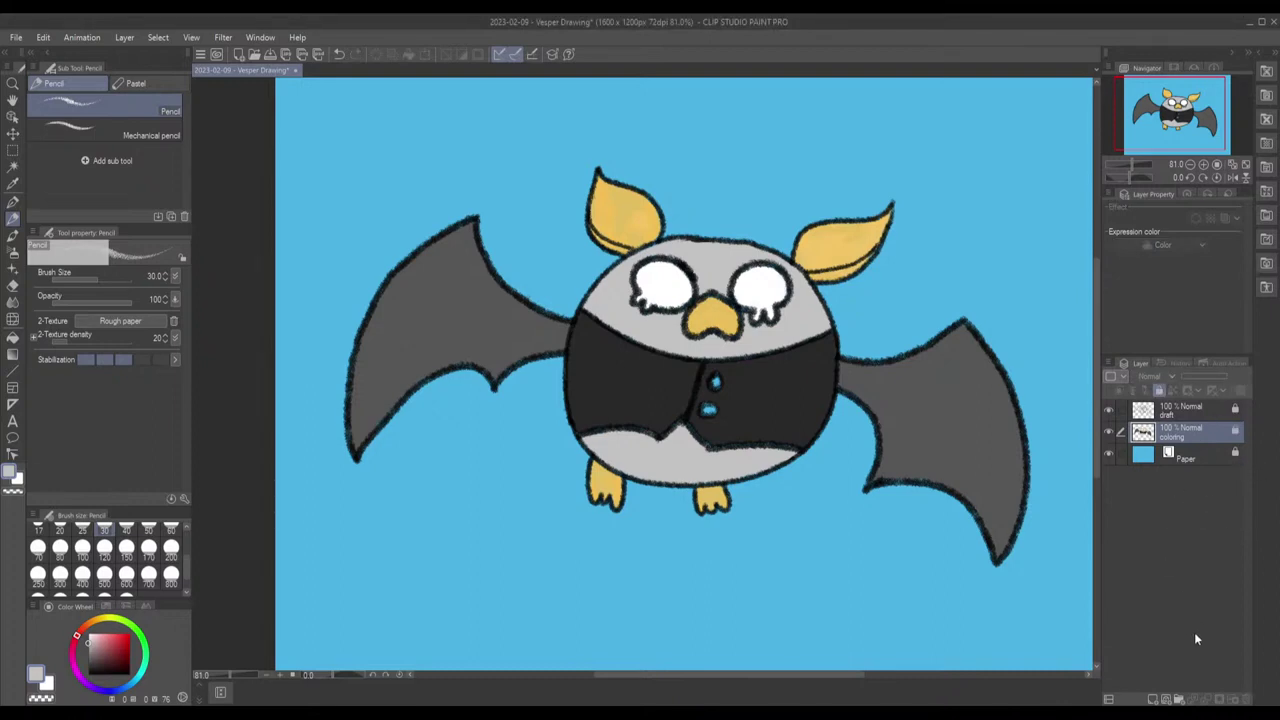
pyautogui.click(1155, 698)
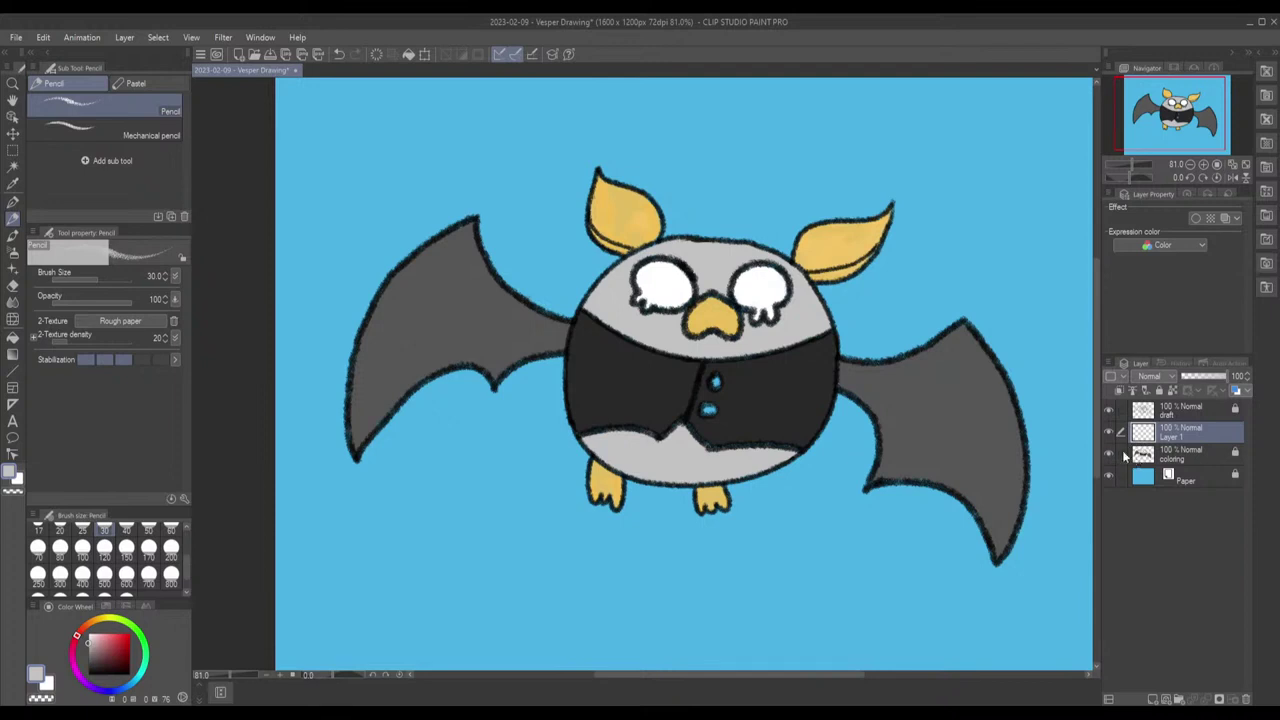
# Step: Make the coloring layer active again, unlock it and bring the two vest buttons into close view
pyautogui.click(1205, 456)
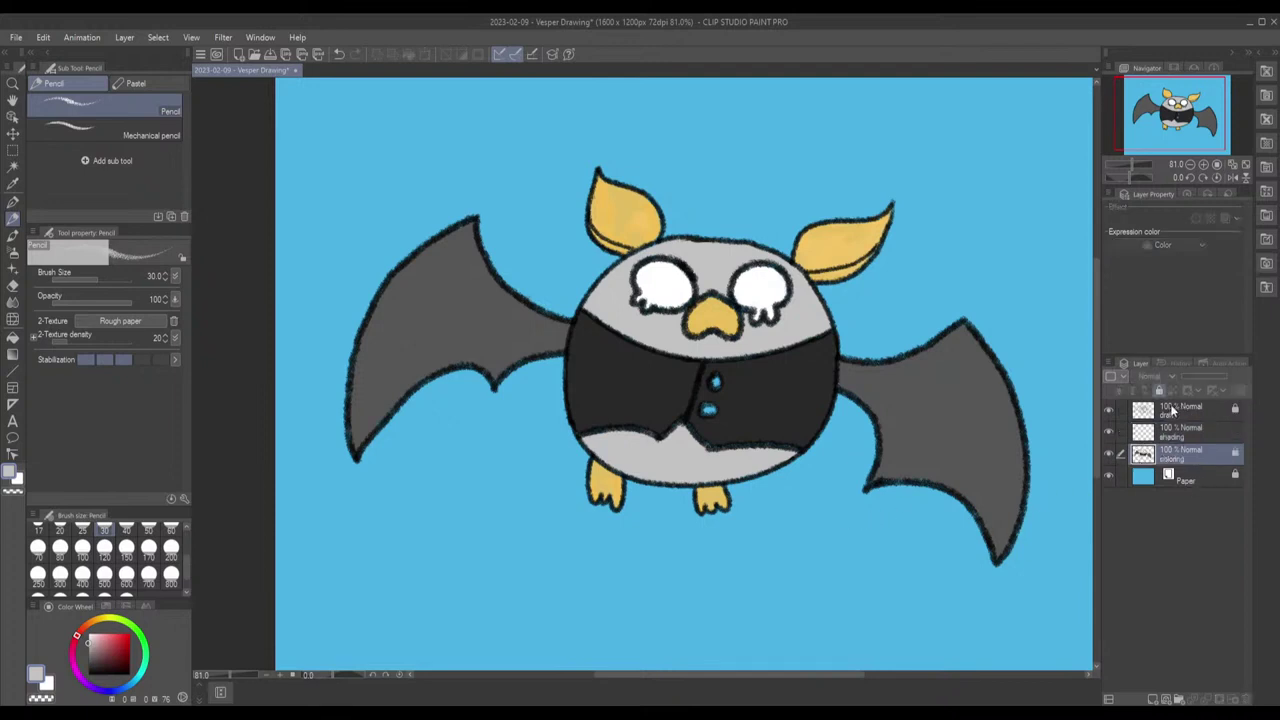
pyautogui.scroll(-3, 729, 369)
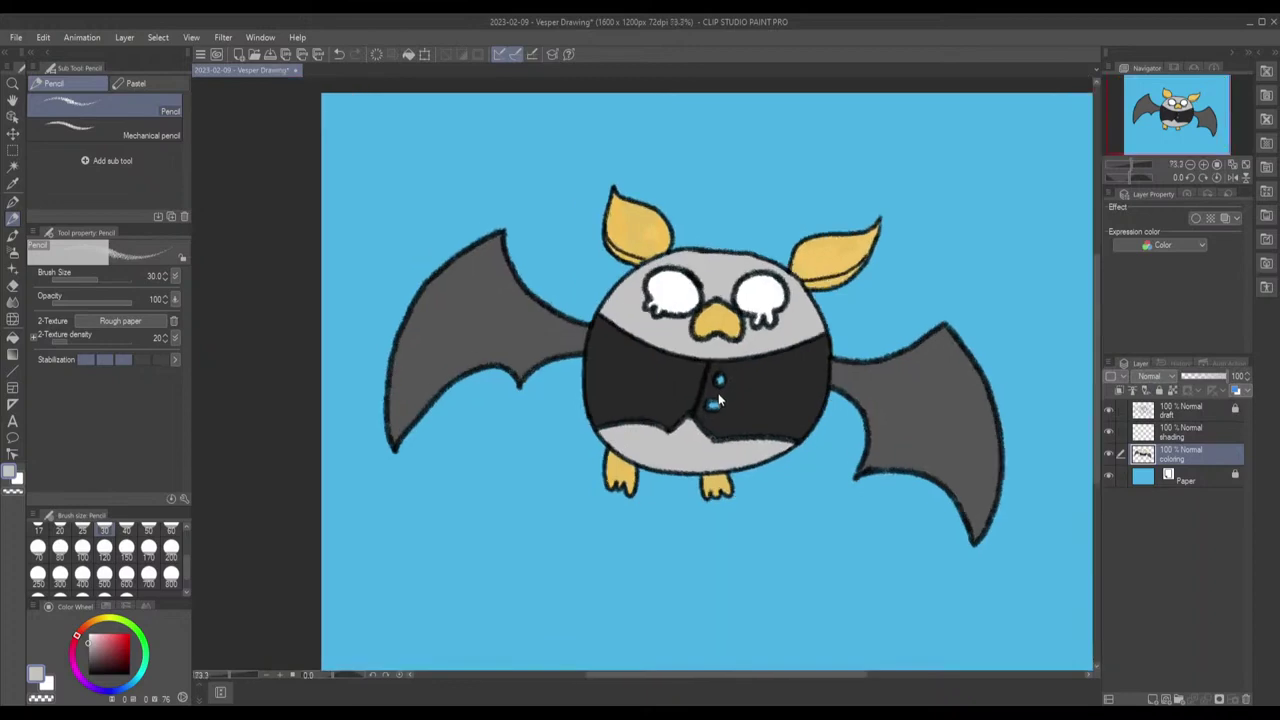
pyautogui.scroll(6, 718, 400)
pyautogui.scroll(5, 718, 400)
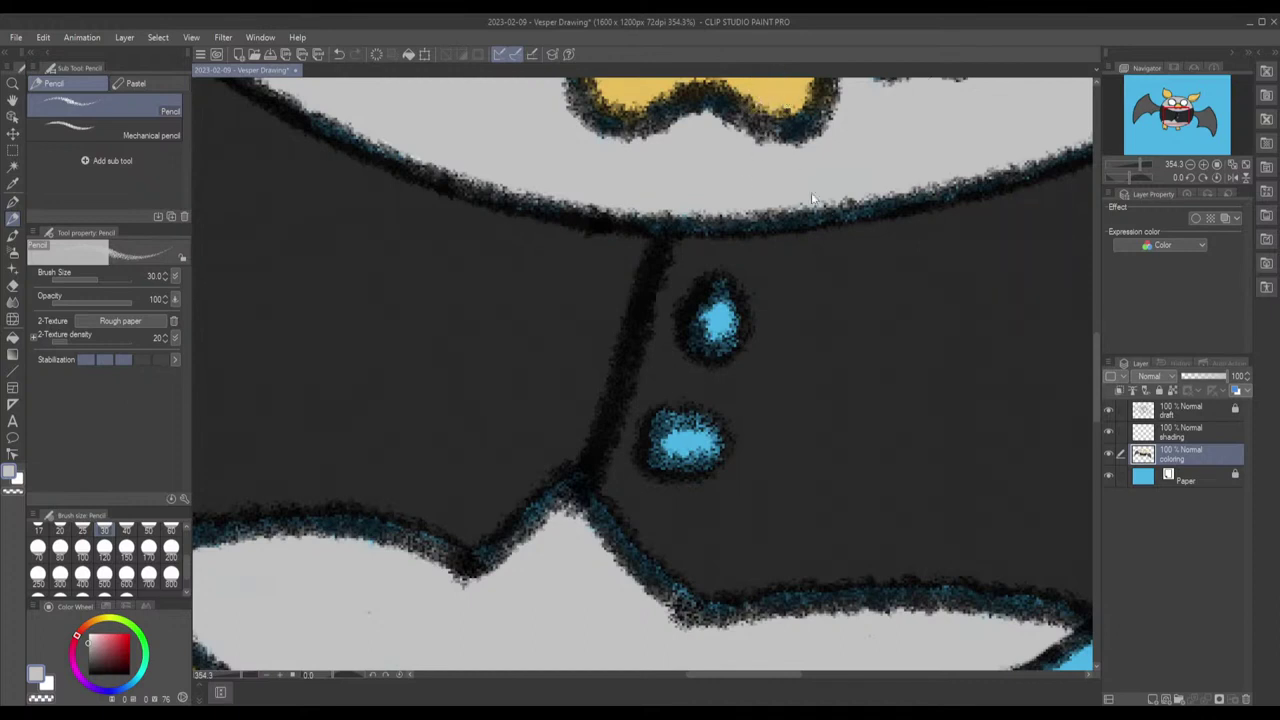
# Step: Try coloring both vest buttons in the beak's yellow with the Pencil at brush size 30, and undo the strokes
pyautogui.keyDown('alt'); pyautogui.click(782, 104); pyautogui.keyUp('alt')
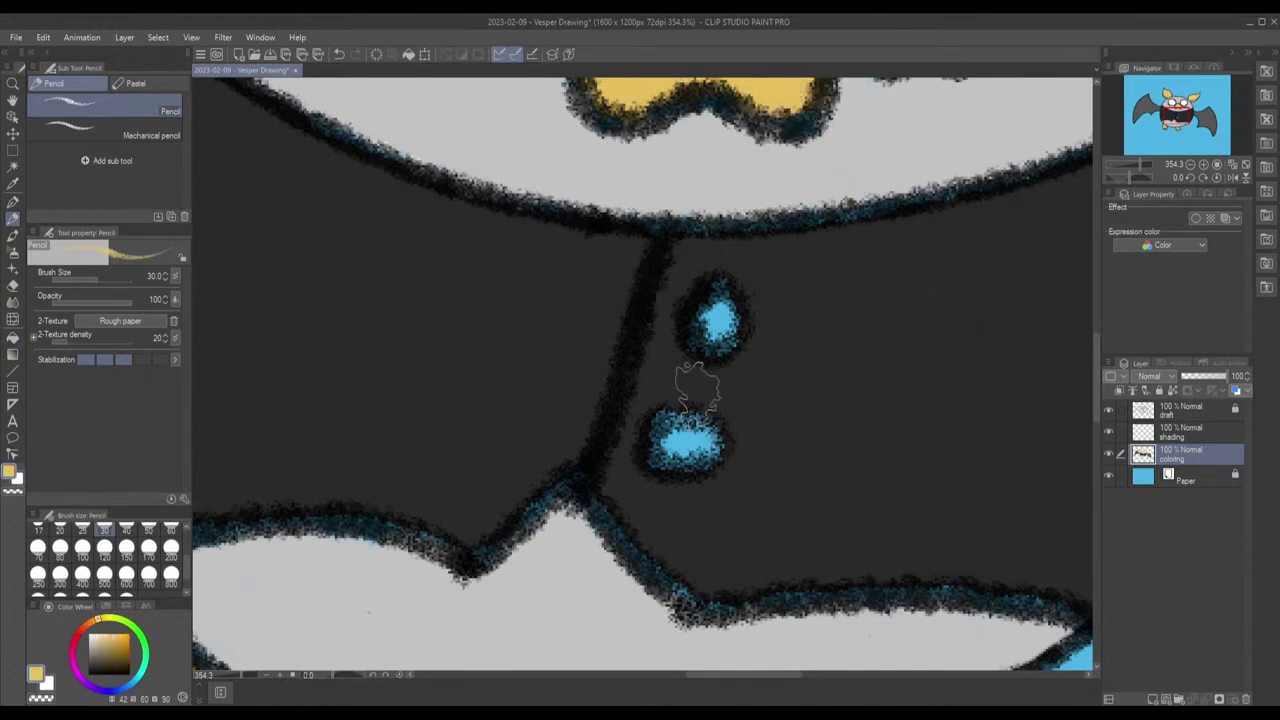
pyautogui.moveTo(714, 305); pyautogui.dragTo(715, 345)
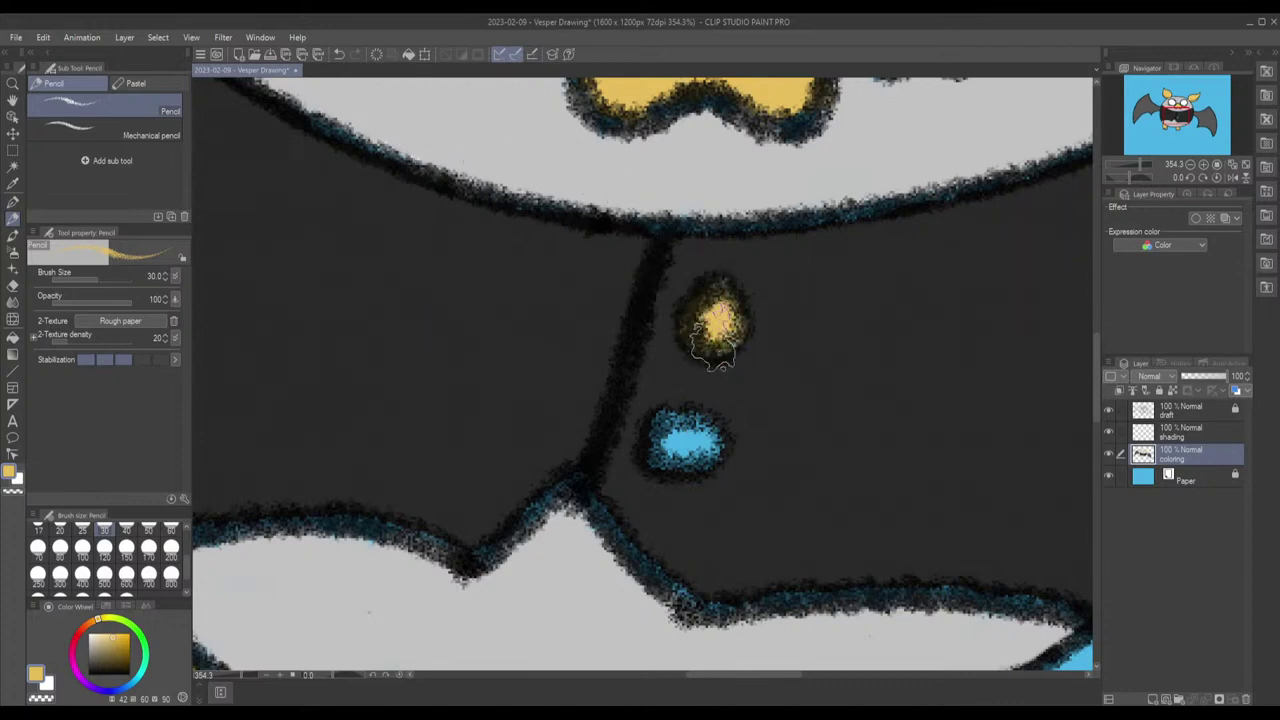
pyautogui.moveTo(695, 418)
pyautogui.mouseDown()
pyautogui.moveTo(686, 451)
pyautogui.moveTo(676, 444)
pyautogui.moveTo(694, 441)
pyautogui.moveTo(669, 436)
pyautogui.moveTo(691, 426)
pyautogui.moveTo(694, 446)
pyautogui.moveTo(692, 408)
pyautogui.moveTo(694, 441)
pyautogui.moveTo(662, 461)
pyautogui.moveTo(651, 451)
pyautogui.moveTo(690, 450)
pyautogui.mouseUp()
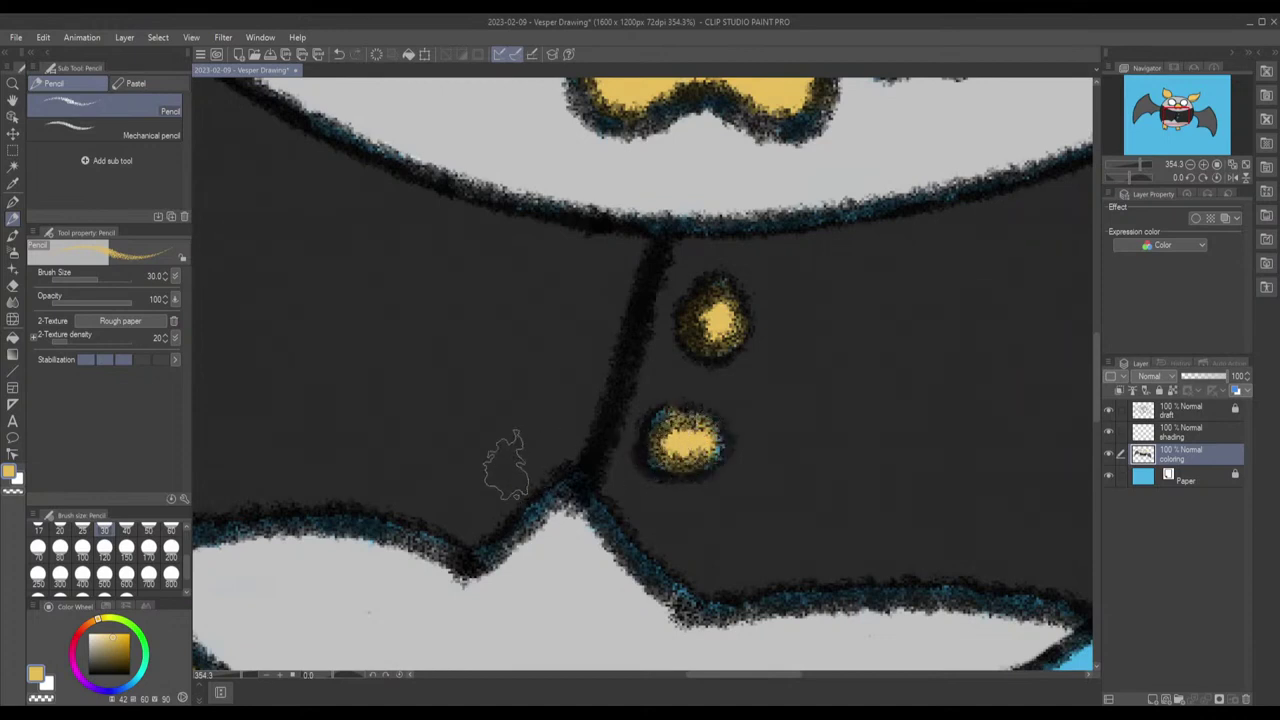
pyautogui.hotkey('ctrl', 'z')
pyautogui.hotkey('ctrl', 'z')
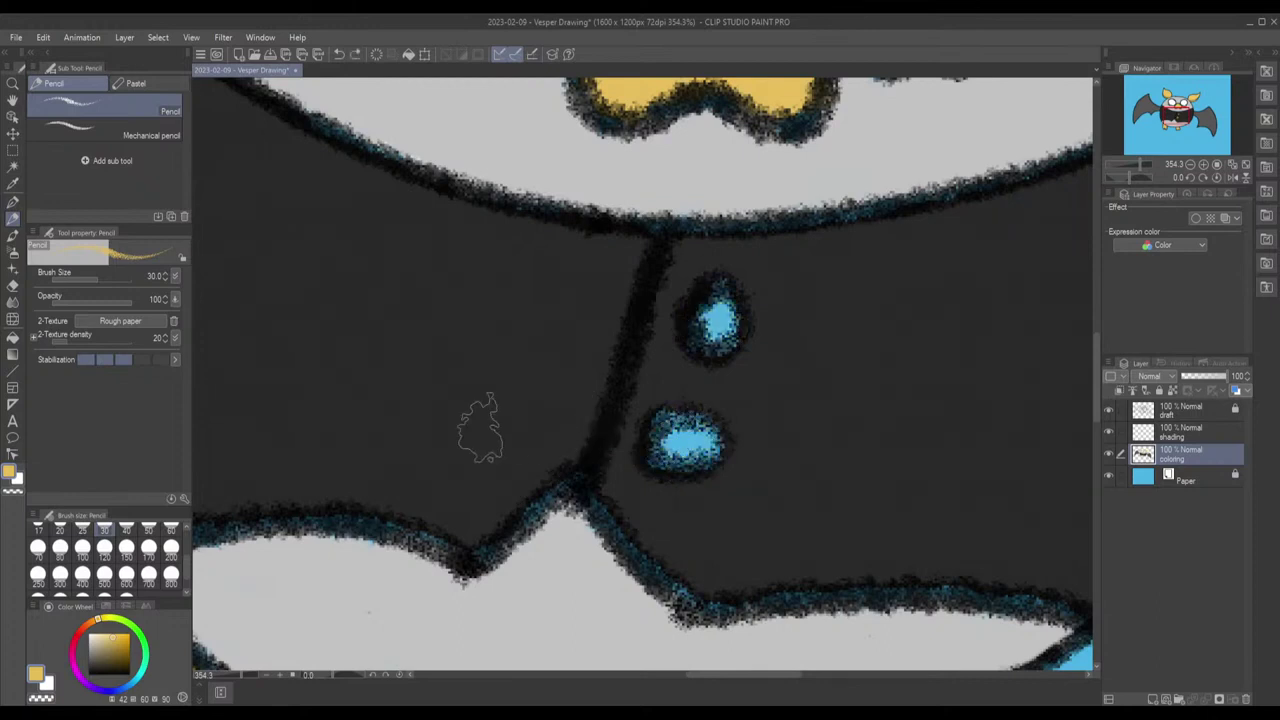
# Step: Fill the centres of both vest buttons with yellow on the coloring layer using the pencil at size 20
pyautogui.press('[')
pyautogui.press('[')
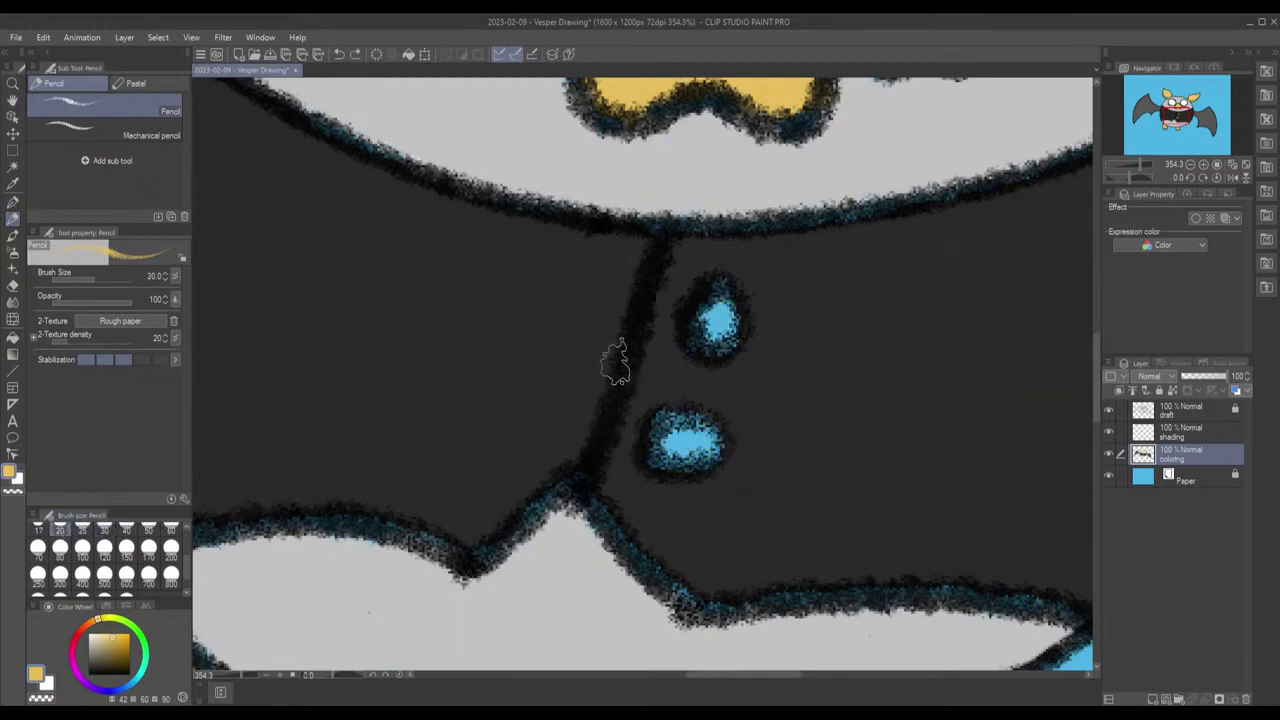
pyautogui.moveTo(702, 322)
pyautogui.mouseDown()
pyautogui.moveTo(727, 296)
pyautogui.moveTo(707, 340)
pyautogui.moveTo(702, 312)
pyautogui.moveTo(729, 292)
pyautogui.moveTo(734, 315)
pyautogui.moveTo(716, 340)
pyautogui.mouseUp()
pyautogui.moveTo(684, 440)
pyautogui.mouseDown()
pyautogui.moveTo(683, 458)
pyautogui.moveTo(700, 425)
pyautogui.moveTo(665, 440)
pyautogui.moveTo(690, 438)
pyautogui.mouseUp()
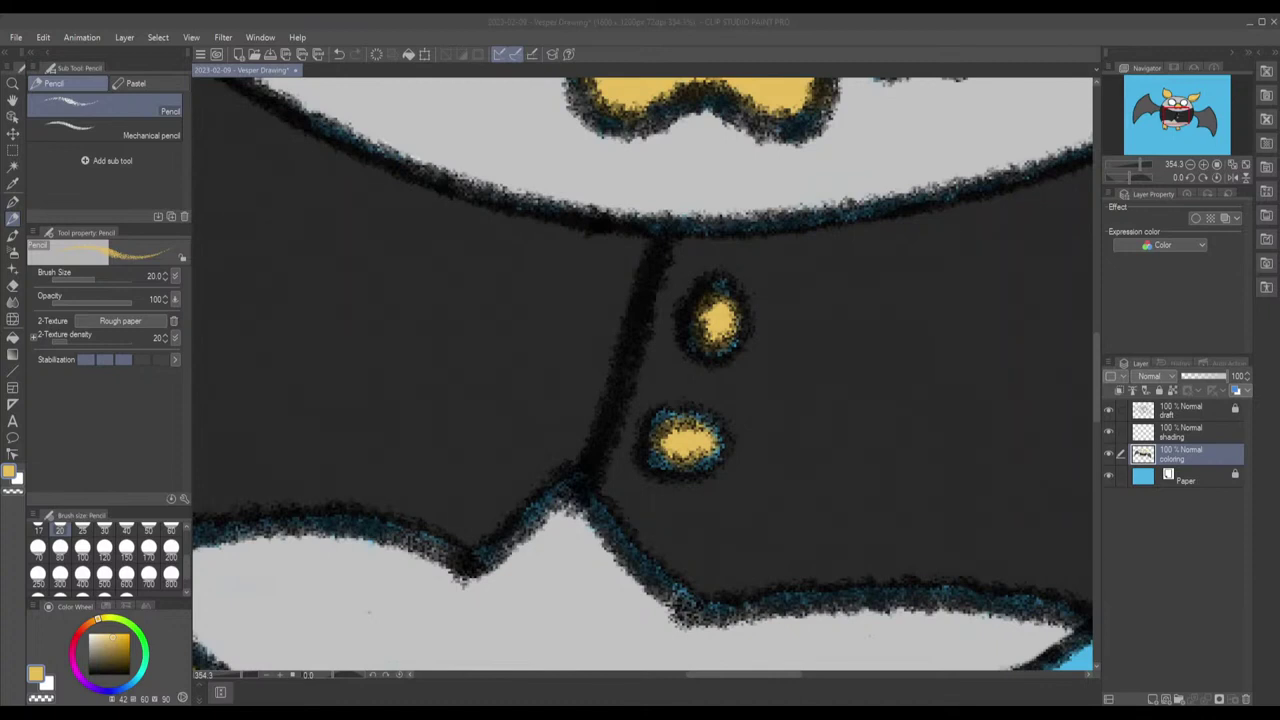
# Step: Lock the coloring layer, select and unlock the draft layer, and sample the black of the vest's outline as drawing colour
pyautogui.click(1195, 412)
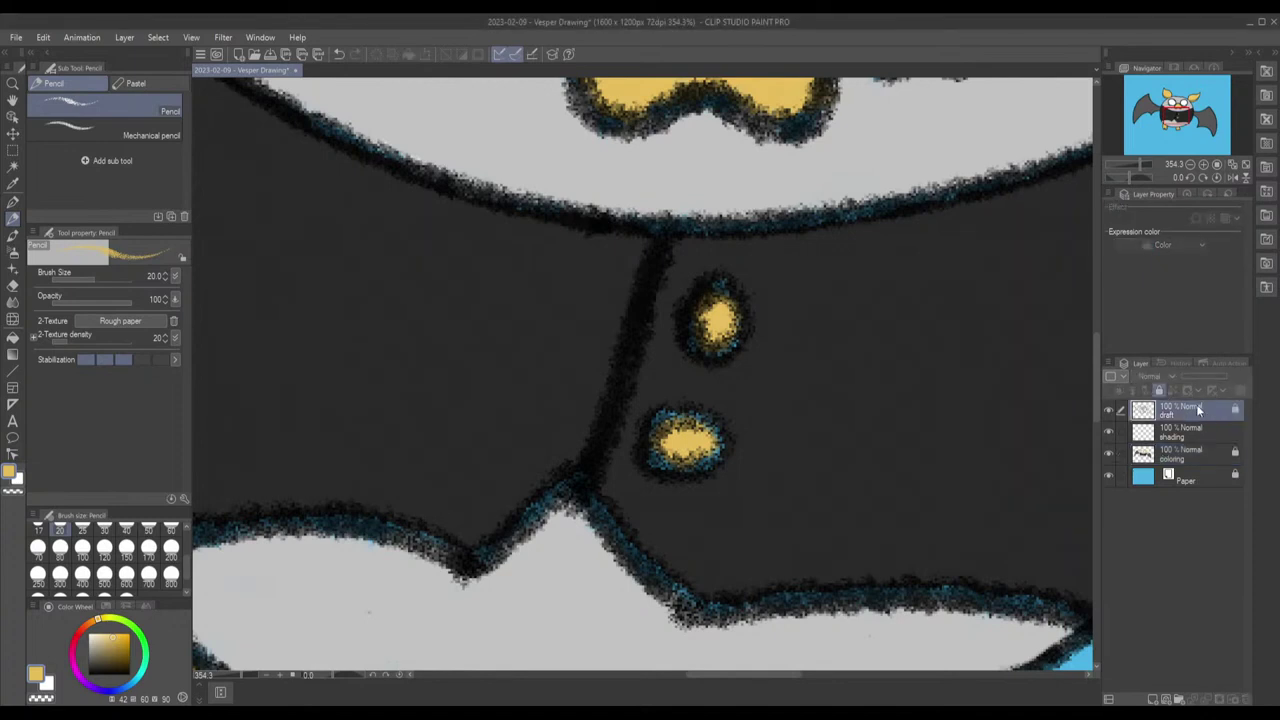
pyautogui.keyDown('alt'); pyautogui.click(645, 332); pyautogui.keyUp('alt')
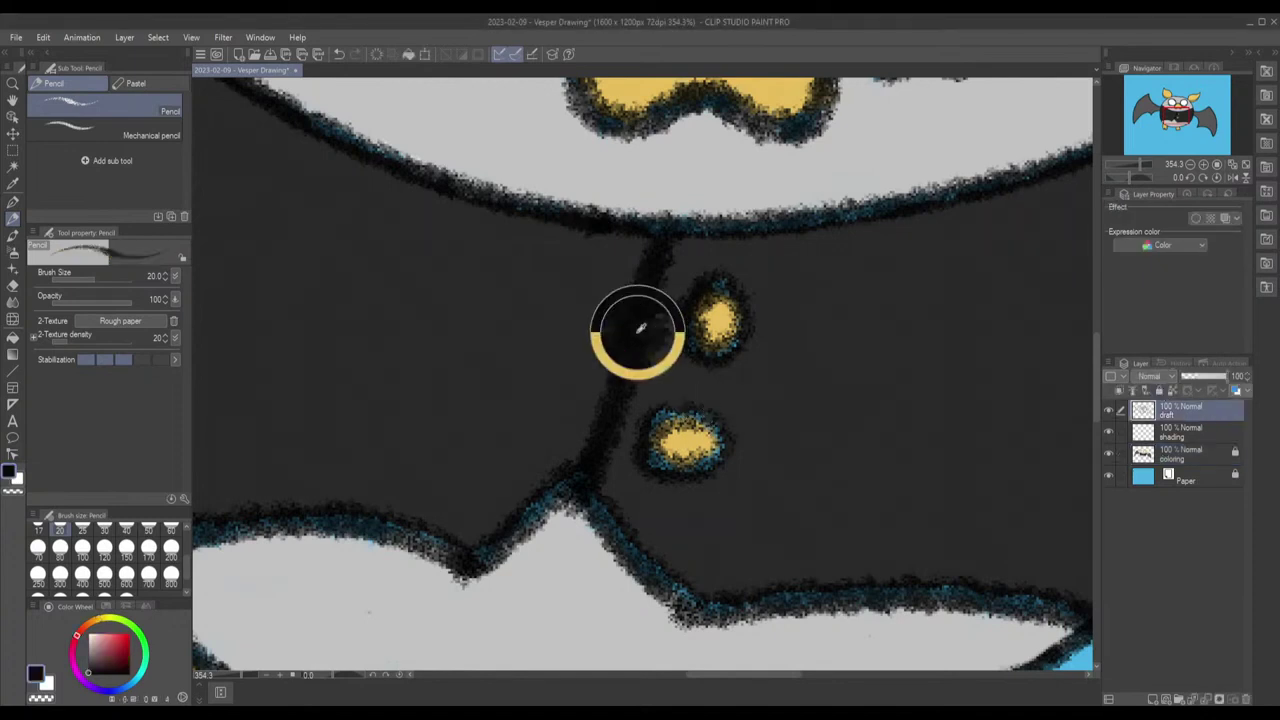
pyautogui.moveTo(630, 330)
pyautogui.mouseDown()
pyautogui.moveTo(663, 229)
pyautogui.moveTo(608, 214)
pyautogui.mouseUp()
pyautogui.hotkey('ctrl', 'z')
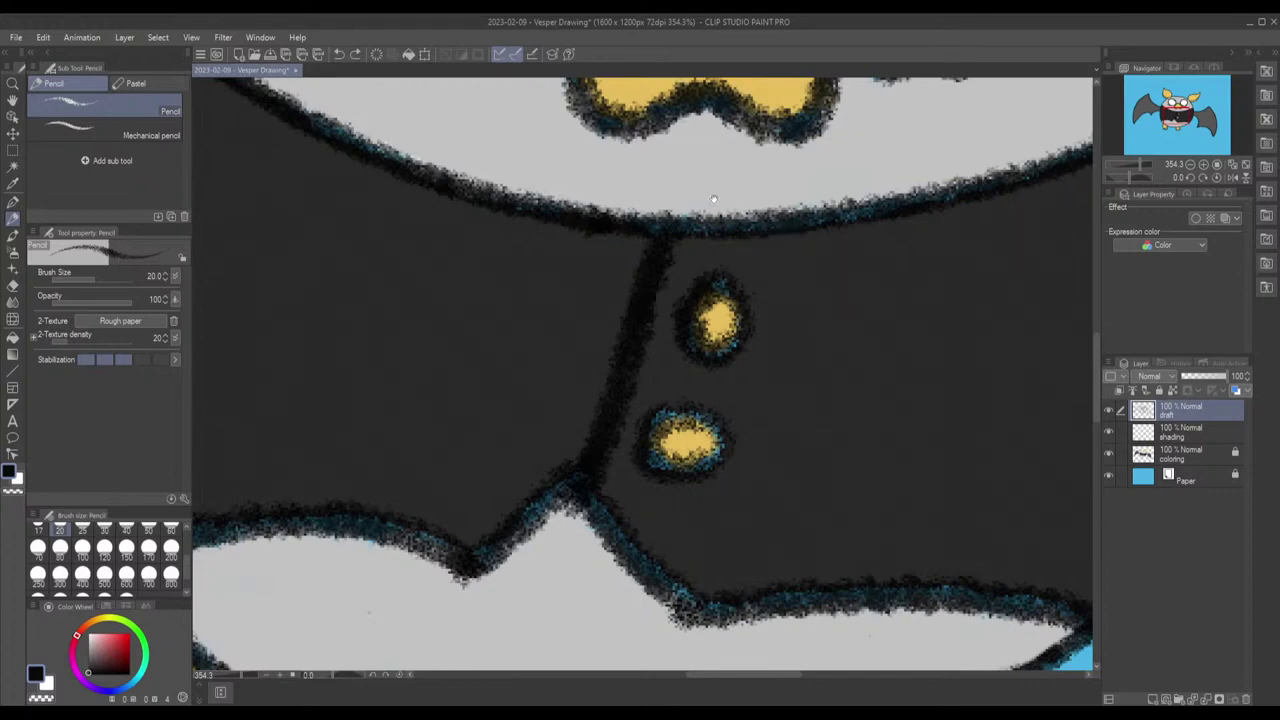
pyautogui.moveTo(785, 250); pyautogui.dragTo(769, 471)
pyautogui.scroll(-3, 783, 344)
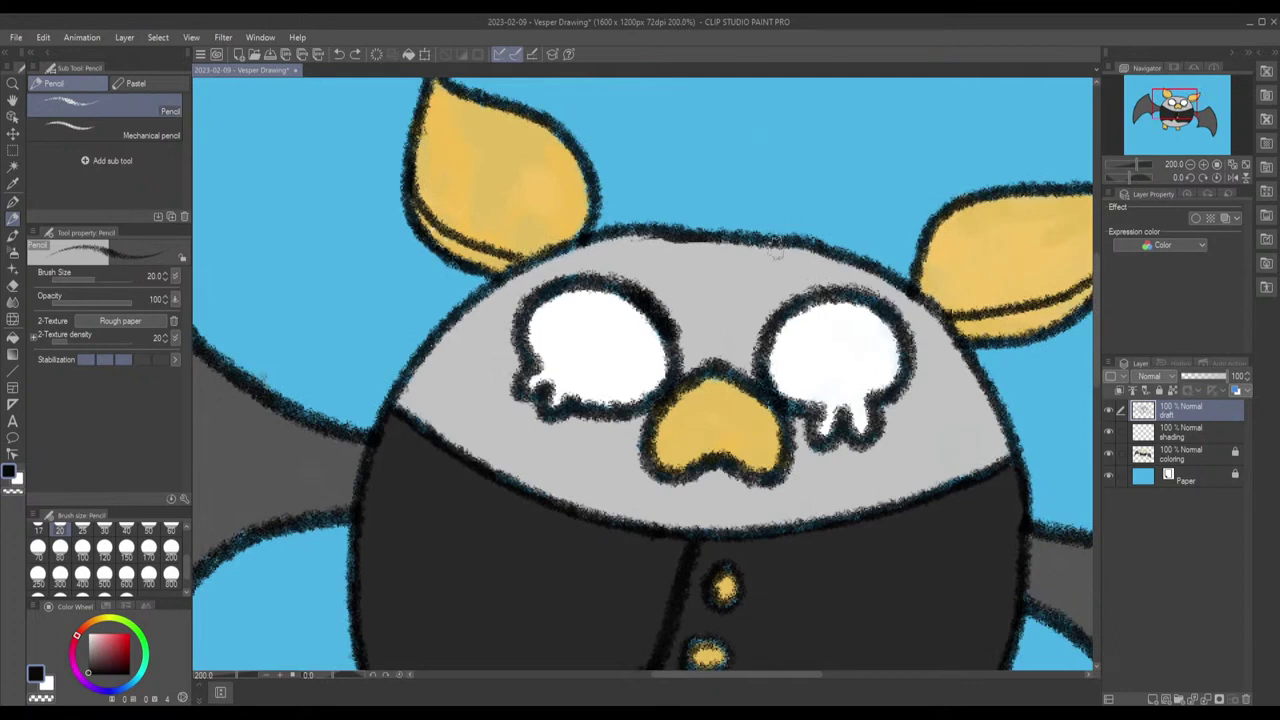
pyautogui.click(104, 530)
pyautogui.moveTo(713, 355)
pyautogui.mouseDown()
pyautogui.moveTo(690, 385)
pyautogui.moveTo(725, 366)
pyautogui.moveTo(770, 400)
pyautogui.moveTo(788, 465)
pyautogui.moveTo(748, 482)
pyautogui.moveTo(712, 460)
pyautogui.moveTo(696, 474)
pyautogui.moveTo(664, 470)
pyautogui.mouseUp()
pyautogui.hotkey('ctrl', 'z')
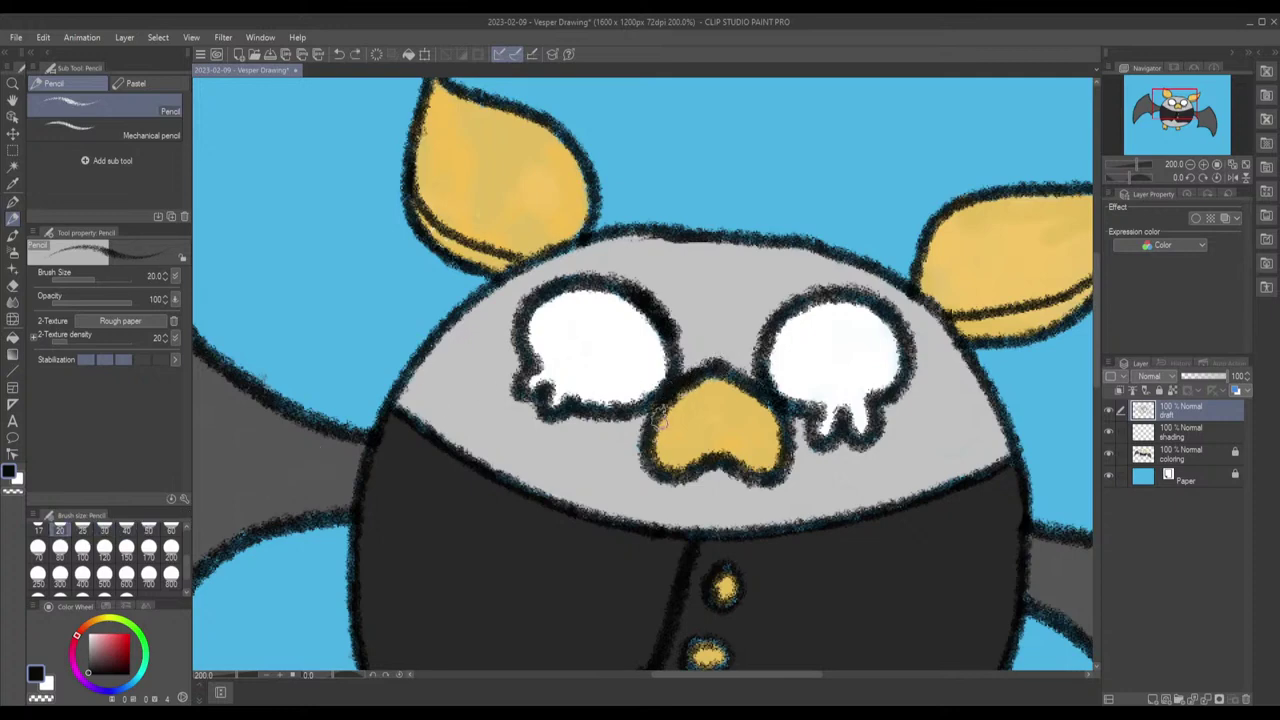
# Step: Retrace the beak and both dripping eyes in black on the draft layer with the pencil at size 20
pyautogui.moveTo(660, 405)
pyautogui.mouseDown()
pyautogui.moveTo(646, 438)
pyautogui.moveTo(657, 468)
pyautogui.moveTo(716, 459)
pyautogui.moveTo(760, 475)
pyautogui.moveTo(786, 436)
pyautogui.moveTo(776, 409)
pyautogui.moveTo(708, 368)
pyautogui.moveTo(758, 352)
pyautogui.moveTo(764, 326)
pyautogui.moveTo(830, 290)
pyautogui.moveTo(887, 310)
pyautogui.moveTo(905, 349)
pyautogui.mouseUp()
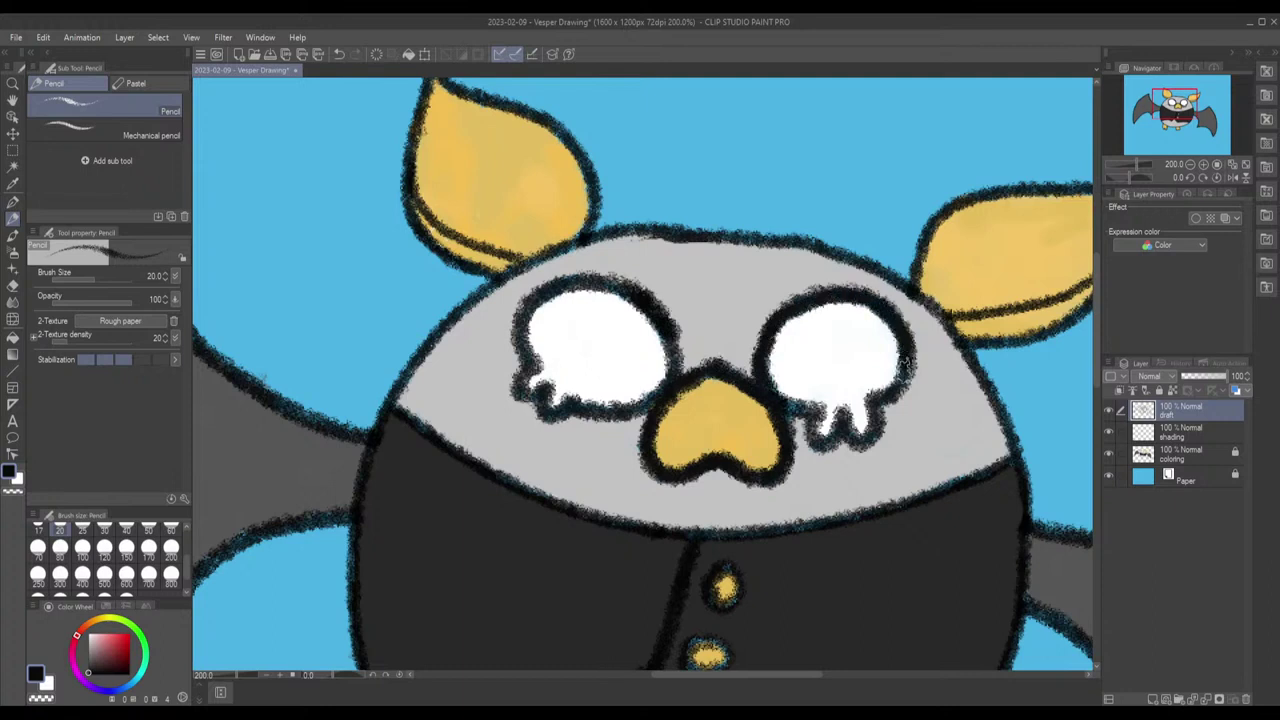
pyautogui.moveTo(882, 388)
pyautogui.mouseDown()
pyautogui.moveTo(852, 440)
pyautogui.moveTo(838, 414)
pyautogui.moveTo(812, 436)
pyautogui.moveTo(806, 404)
pyautogui.moveTo(769, 397)
pyautogui.mouseUp()
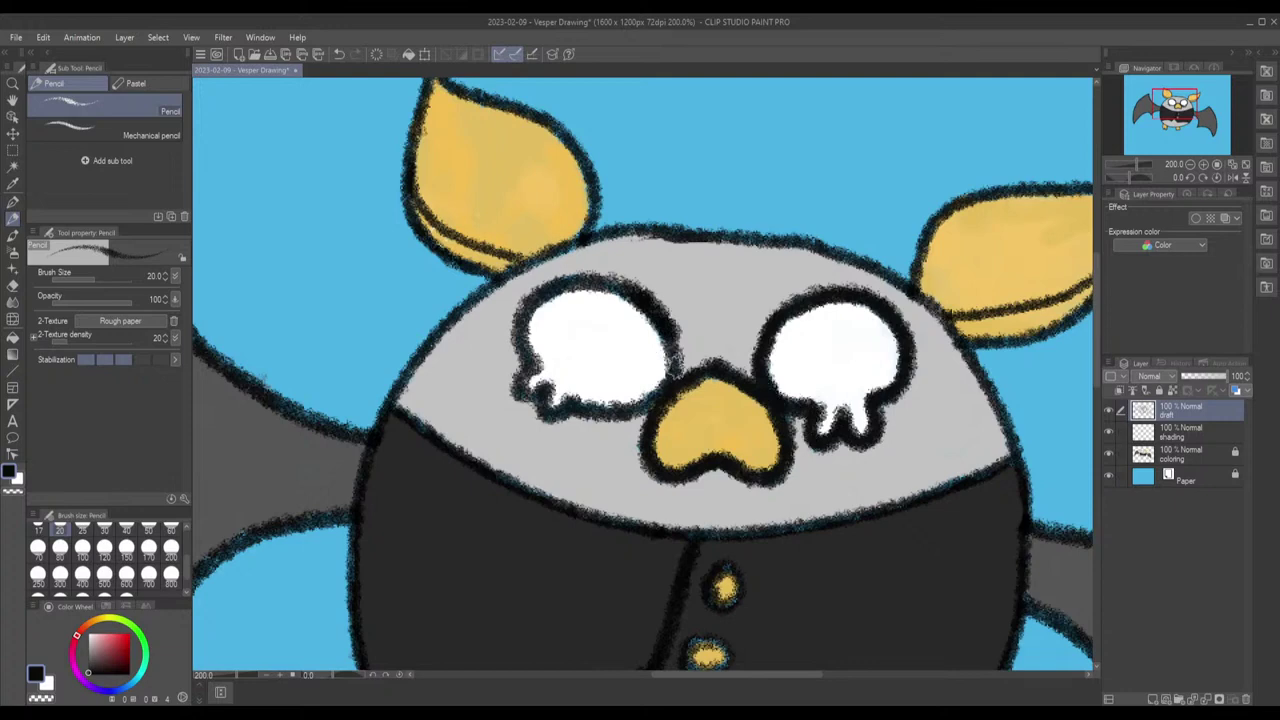
pyautogui.moveTo(677, 360)
pyautogui.mouseDown()
pyautogui.moveTo(636, 297)
pyautogui.moveTo(550, 290)
pyautogui.mouseUp()
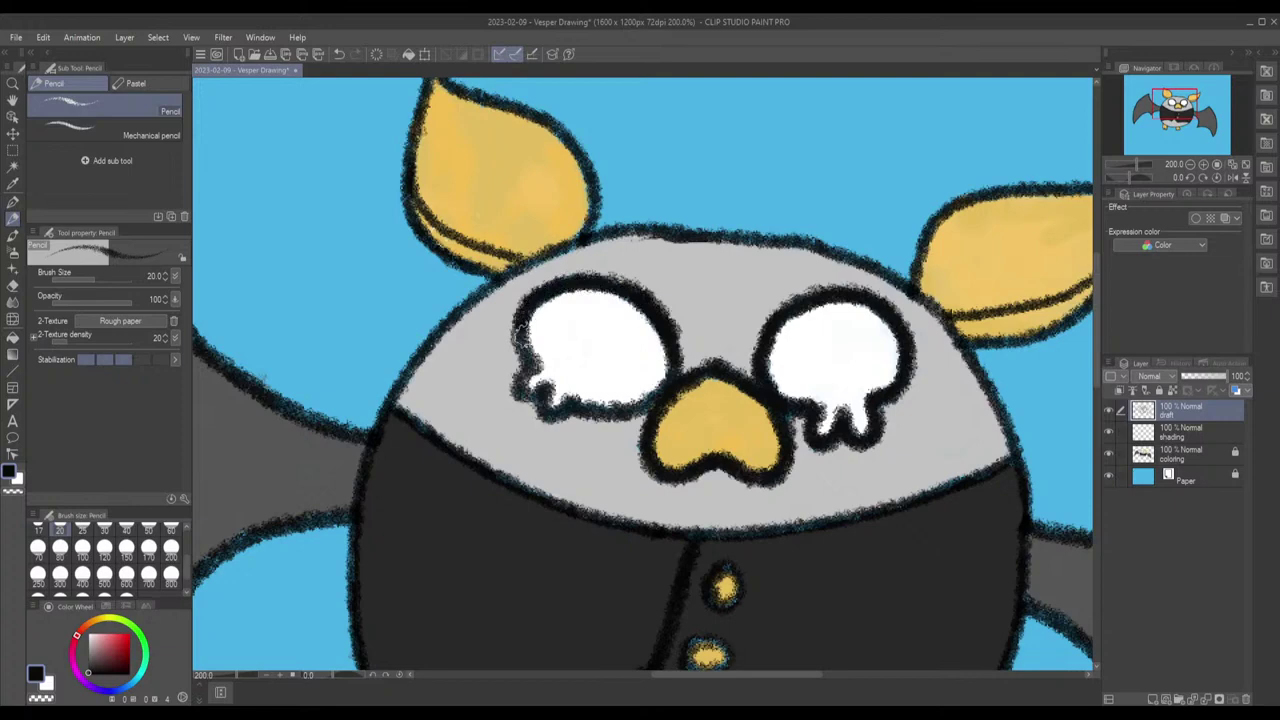
pyautogui.moveTo(525, 345)
pyautogui.mouseDown()
pyautogui.moveTo(528, 386)
pyautogui.moveTo(555, 414)
pyautogui.moveTo(595, 416)
pyautogui.moveTo(668, 390)
pyautogui.moveTo(688, 345)
pyautogui.mouseUp()
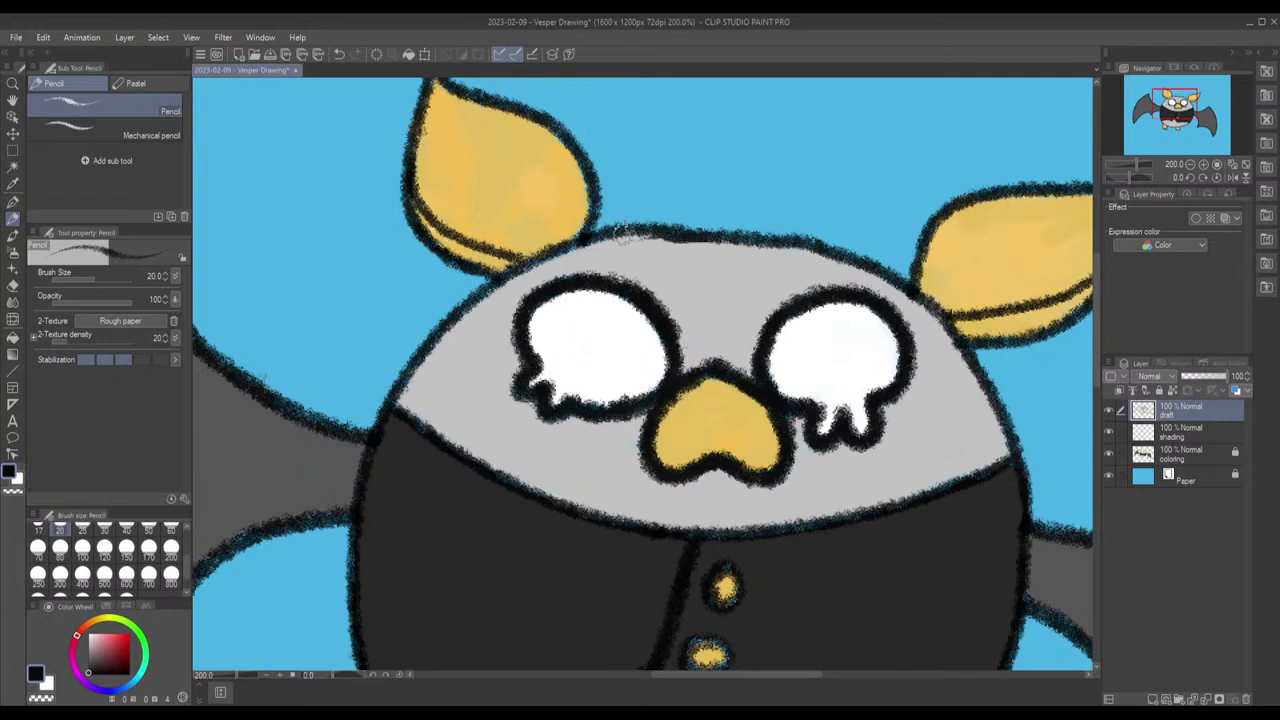
# Step: Retrace the left side of the bat's head and the whole left ear in solid black
pyautogui.moveTo(612, 222); pyautogui.dragTo(545, 262)
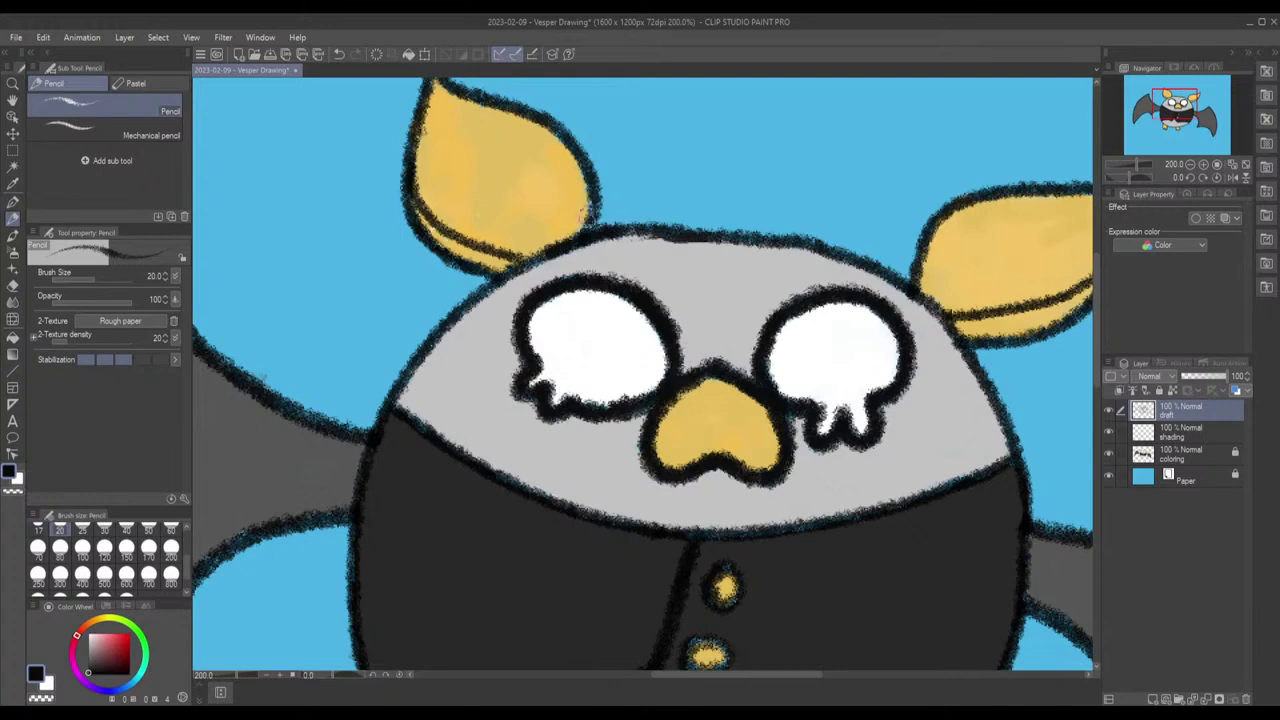
pyautogui.moveTo(533, 259)
pyautogui.mouseDown()
pyautogui.moveTo(448, 318)
pyautogui.moveTo(390, 408)
pyautogui.mouseUp()
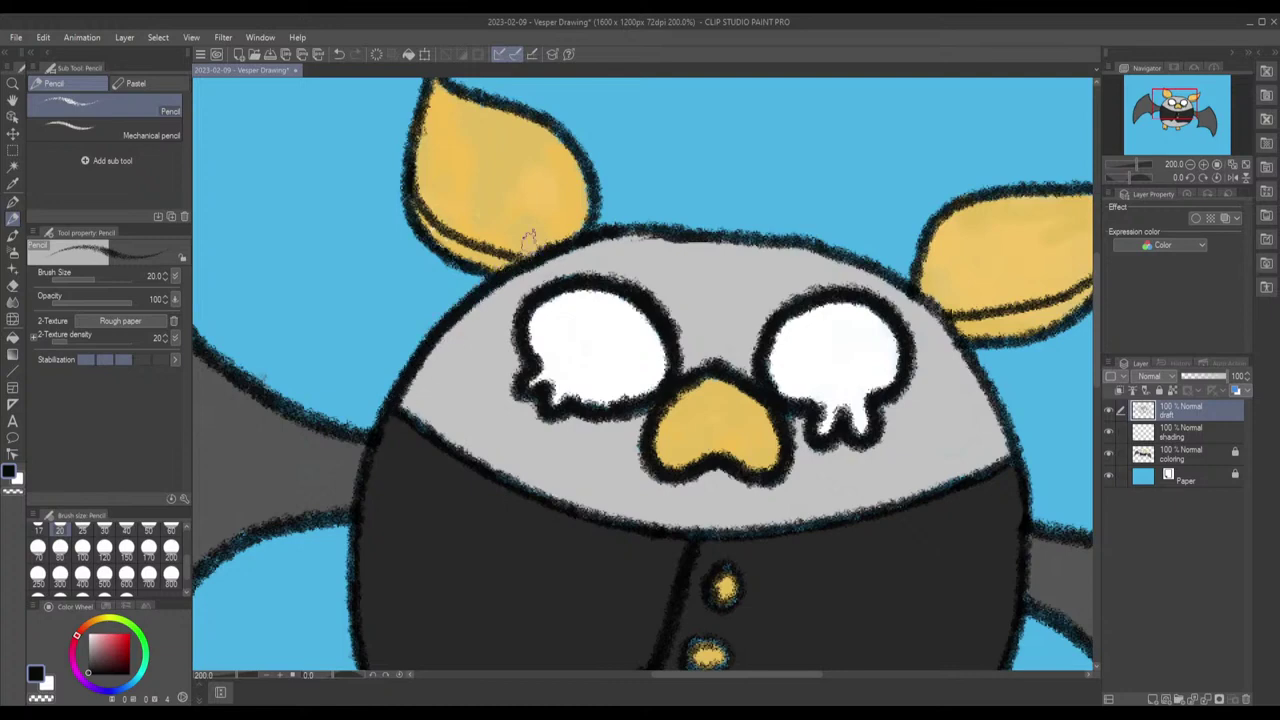
pyautogui.moveTo(528, 255)
pyautogui.mouseDown()
pyautogui.moveTo(444, 237)
pyautogui.moveTo(467, 238)
pyautogui.moveTo(430, 190)
pyautogui.mouseUp()
pyautogui.moveTo(589, 230)
pyautogui.mouseDown()
pyautogui.moveTo(596, 188)
pyautogui.moveTo(577, 155)
pyautogui.moveTo(602, 193)
pyautogui.moveTo(639, 213)
pyautogui.moveTo(540, 190)
pyautogui.moveTo(512, 155)
pyautogui.mouseUp()
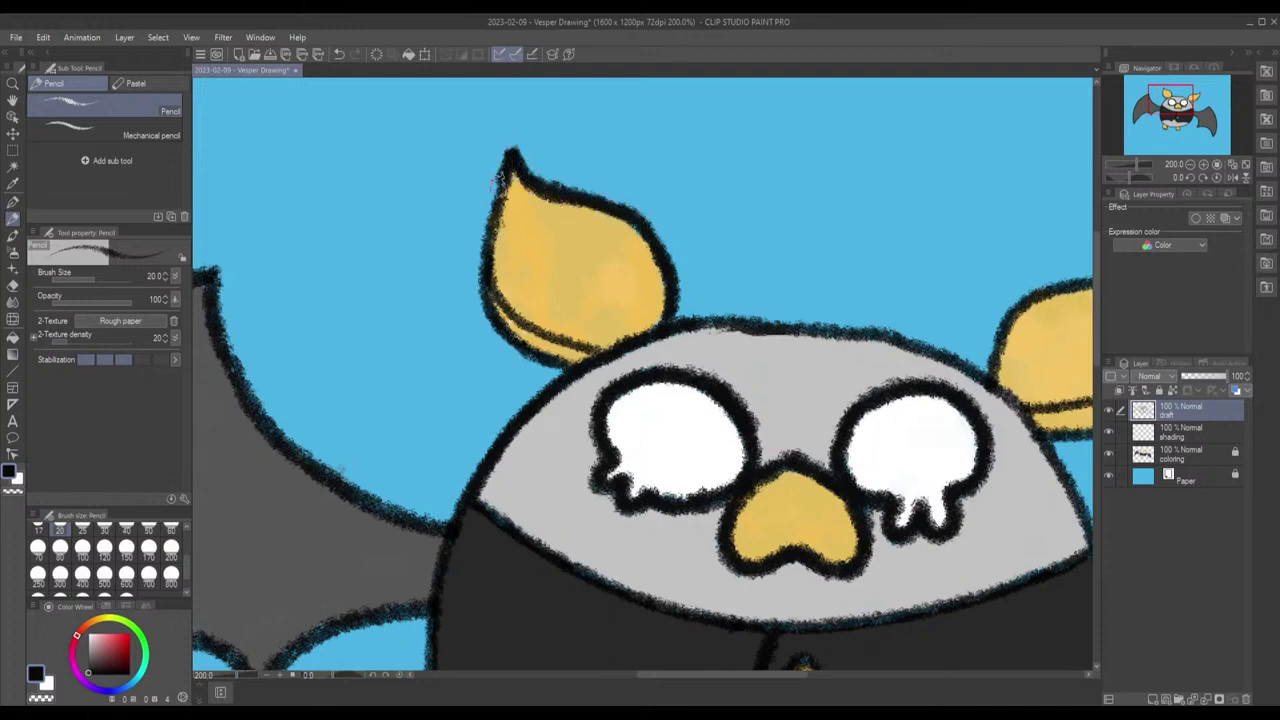
pyautogui.moveTo(487, 256)
pyautogui.mouseDown()
pyautogui.moveTo(496, 318)
pyautogui.moveTo(526, 345)
pyautogui.moveTo(566, 370)
pyautogui.moveTo(593, 347)
pyautogui.mouseUp()
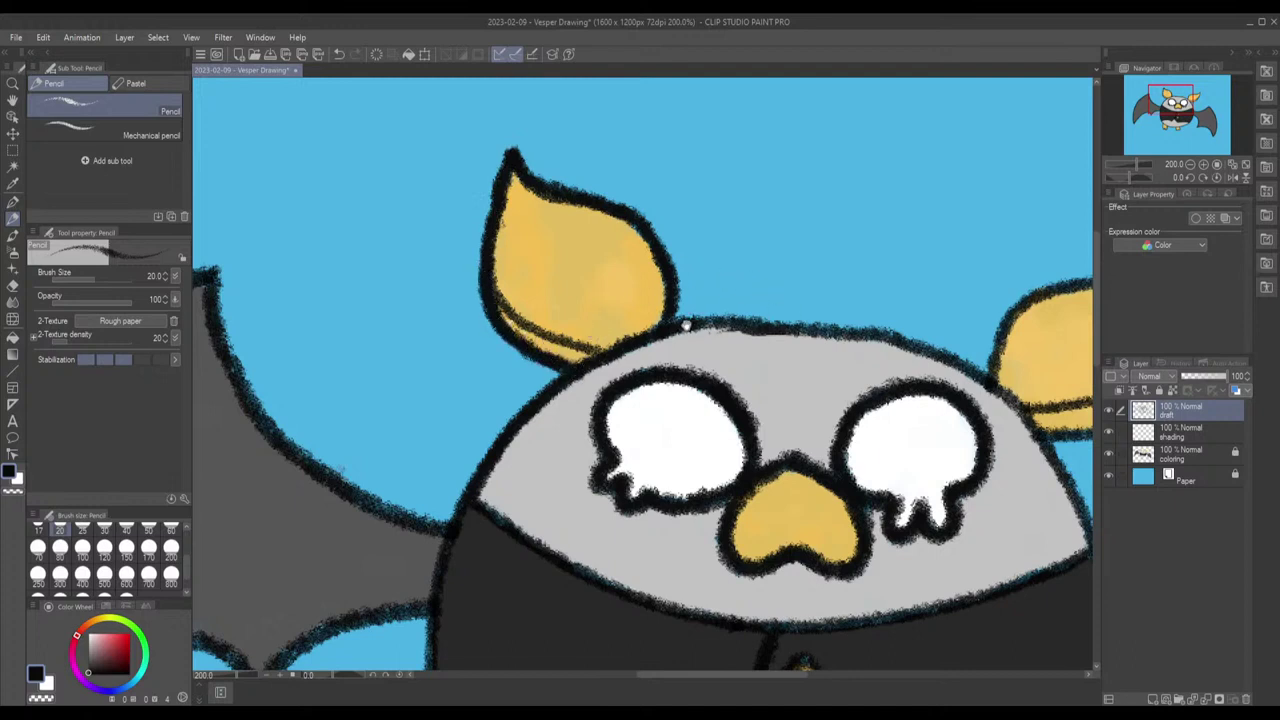
# Step: Retrace the head's outline in black from the top centre down its right side to the vest
pyautogui.moveTo(697, 338)
pyautogui.mouseDown()
pyautogui.moveTo(724, 324)
pyautogui.moveTo(659, 313)
pyautogui.moveTo(805, 318)
pyautogui.moveTo(926, 373)
pyautogui.moveTo(959, 425)
pyautogui.moveTo(906, 326)
pyautogui.moveTo(932, 436)
pyautogui.moveTo(957, 459)
pyautogui.moveTo(894, 388)
pyautogui.moveTo(817, 322)
pyautogui.mouseUp()
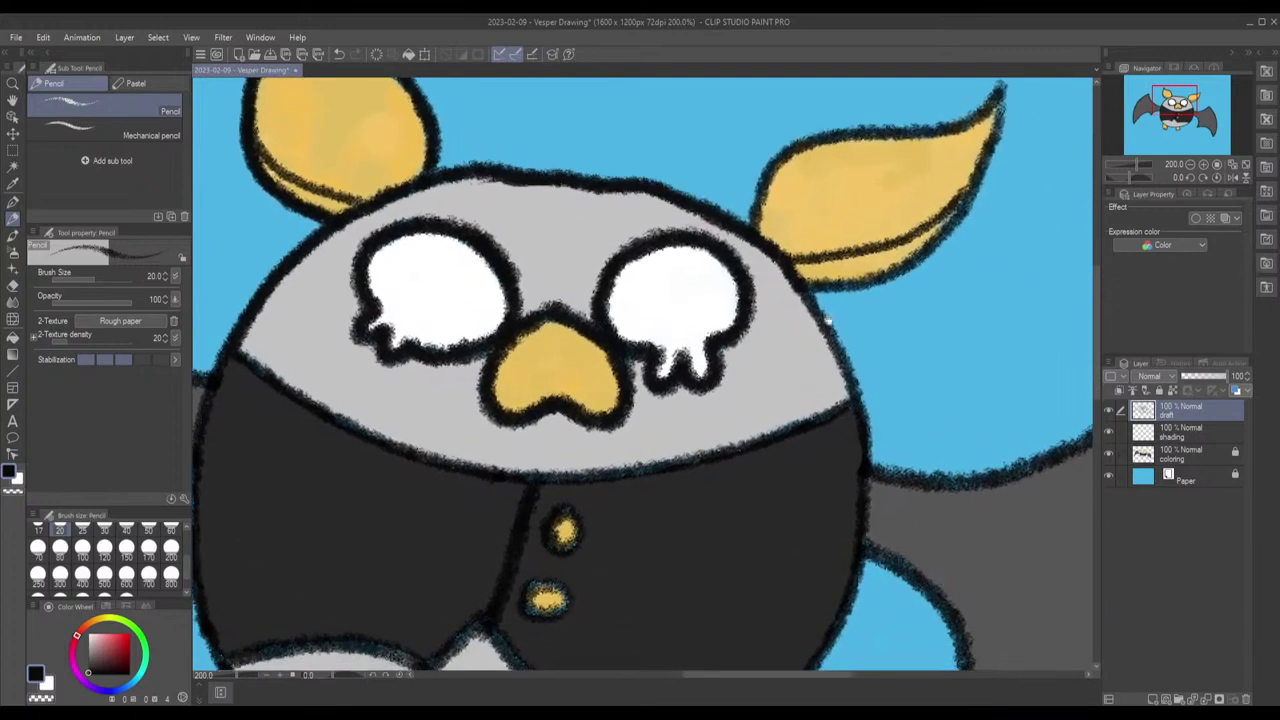
pyautogui.hotkey('ctrl', 'z')
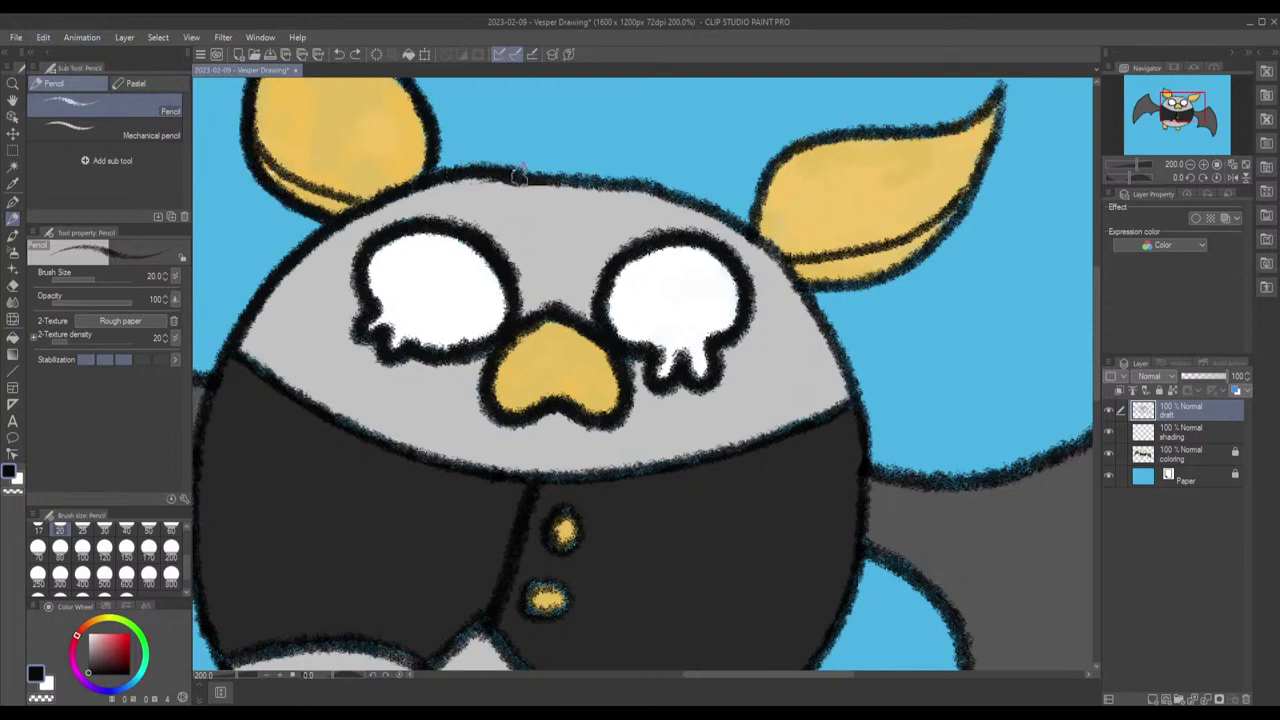
pyautogui.moveTo(540, 176)
pyautogui.mouseDown()
pyautogui.moveTo(663, 184)
pyautogui.moveTo(732, 214)
pyautogui.moveTo(800, 280)
pyautogui.moveTo(856, 395)
pyautogui.mouseUp()
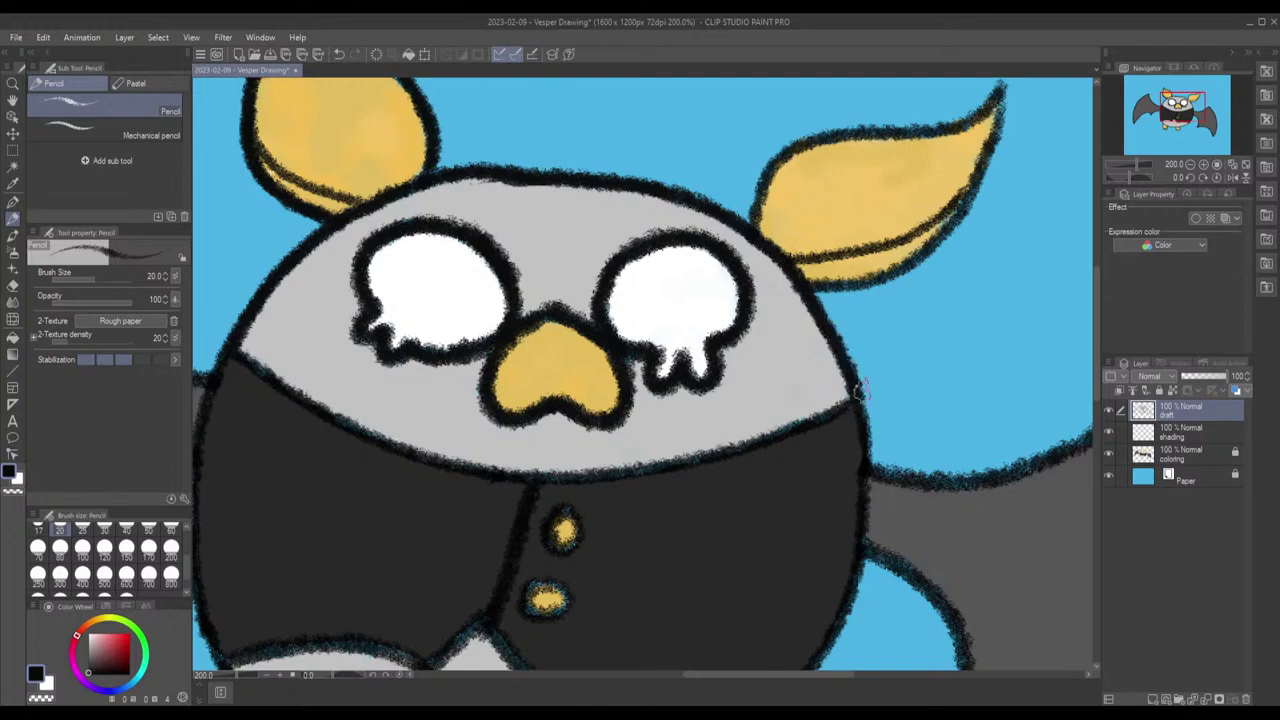
# Step: Retrace the vest's curved upper edge in black across the full width of the body
pyautogui.moveTo(843, 408)
pyautogui.mouseDown()
pyautogui.moveTo(695, 463)
pyautogui.moveTo(509, 477)
pyautogui.mouseUp()
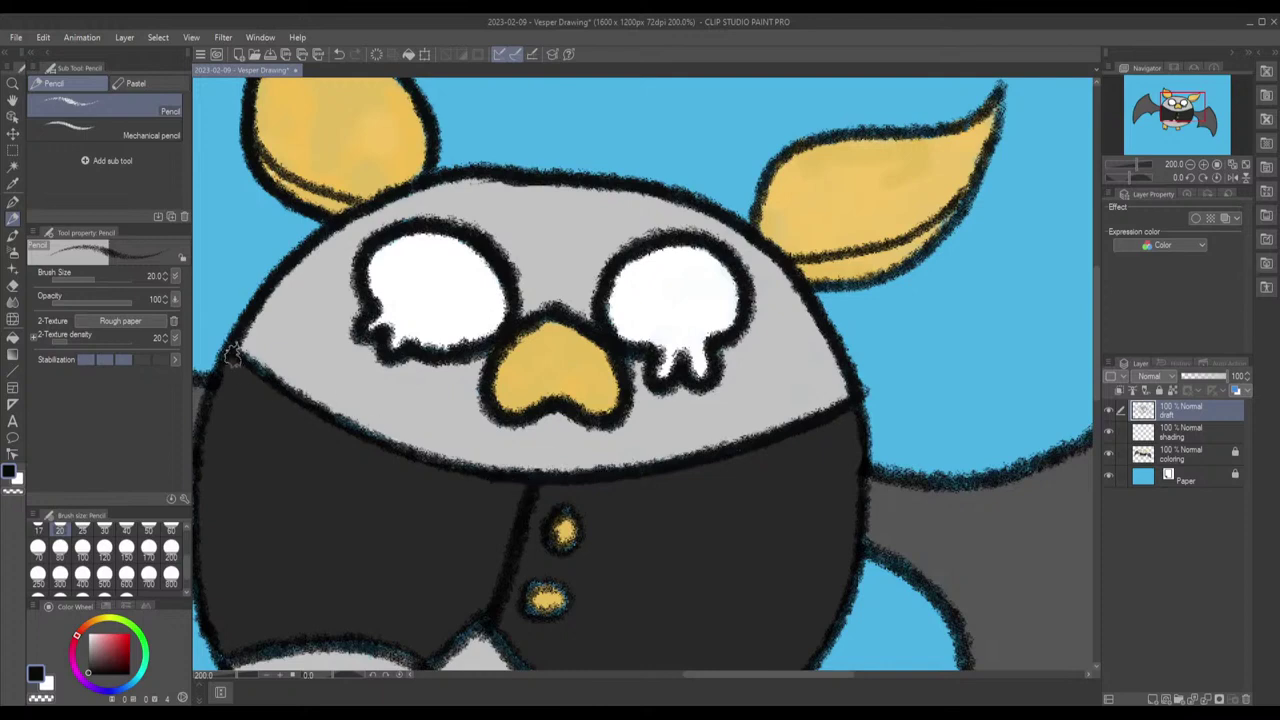
pyautogui.moveTo(234, 352); pyautogui.dragTo(277, 371)
pyautogui.hotkey('ctrl', 'z')
pyautogui.moveTo(228, 365)
pyautogui.mouseDown()
pyautogui.moveTo(381, 438)
pyautogui.moveTo(546, 478)
pyautogui.mouseUp()
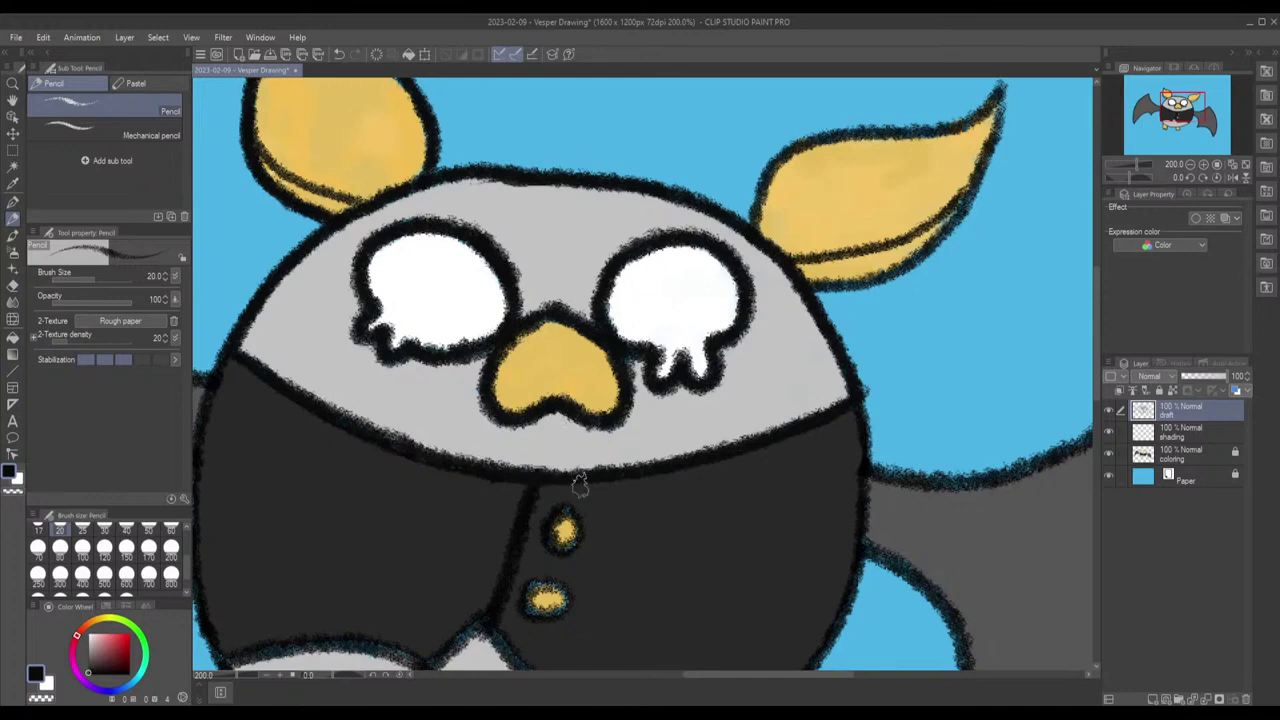
# Step: Thicken the black outlines around both yellow vest buttons, covering the blue specks
pyautogui.moveTo(587, 453); pyautogui.dragTo(754, 203)
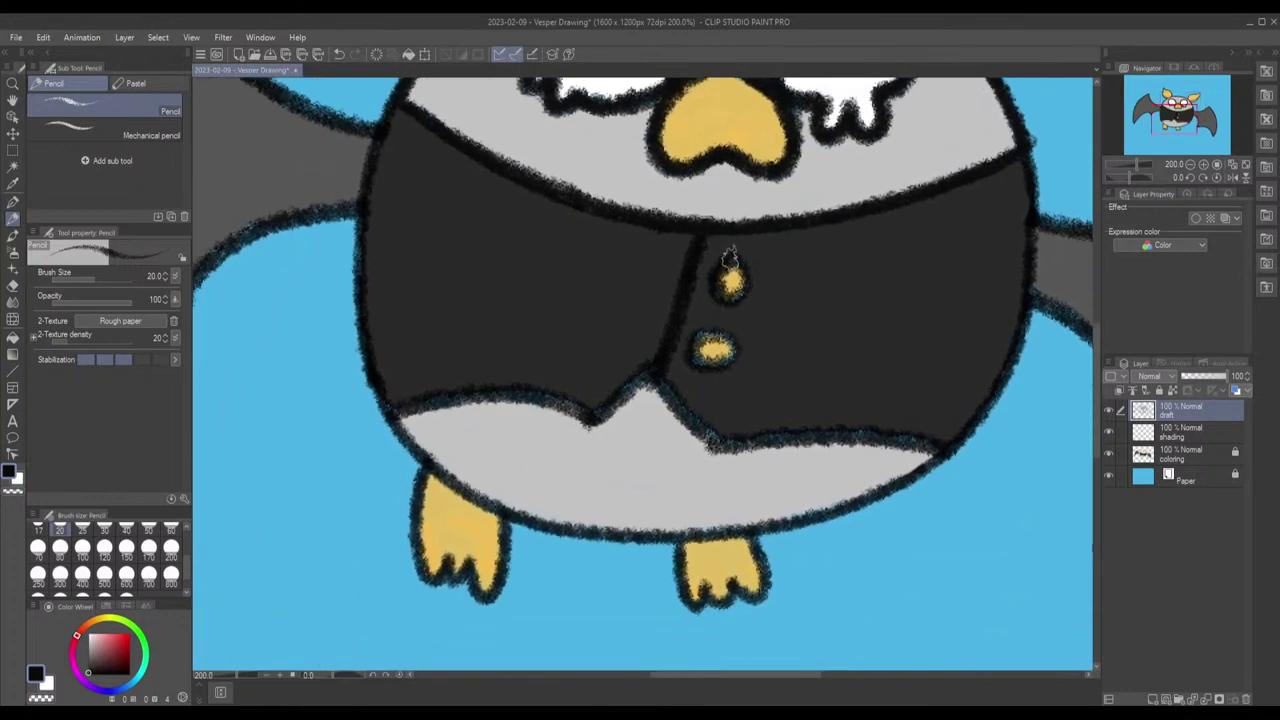
pyautogui.moveTo(735, 255)
pyautogui.mouseDown()
pyautogui.moveTo(752, 280)
pyautogui.moveTo(733, 305)
pyautogui.moveTo(731, 257)
pyautogui.mouseUp()
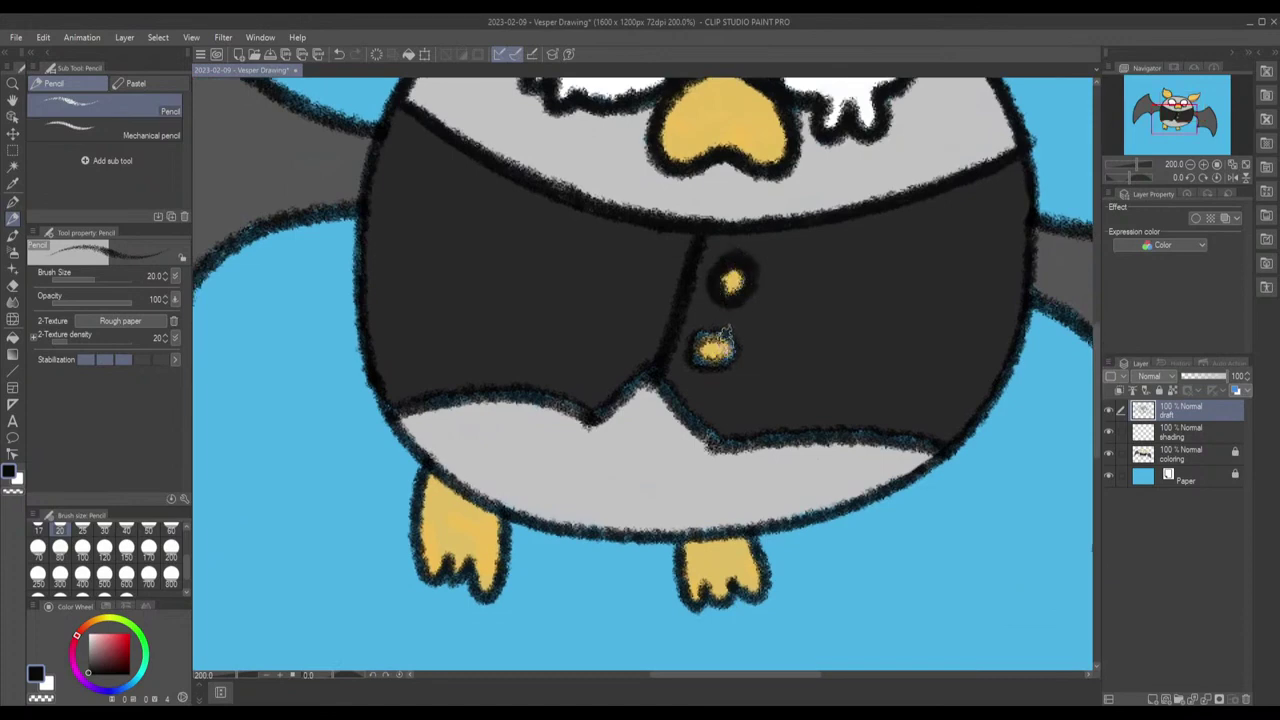
pyautogui.moveTo(737, 348)
pyautogui.mouseDown()
pyautogui.moveTo(698, 367)
pyautogui.moveTo(698, 333)
pyautogui.moveTo(722, 329)
pyautogui.moveTo(708, 347)
pyautogui.moveTo(701, 331)
pyautogui.moveTo(726, 327)
pyautogui.moveTo(736, 349)
pyautogui.moveTo(708, 372)
pyautogui.moveTo(689, 357)
pyautogui.moveTo(714, 329)
pyautogui.moveTo(734, 357)
pyautogui.moveTo(693, 365)
pyautogui.moveTo(717, 325)
pyautogui.moveTo(701, 333)
pyautogui.moveTo(730, 330)
pyautogui.moveTo(706, 360)
pyautogui.mouseUp()
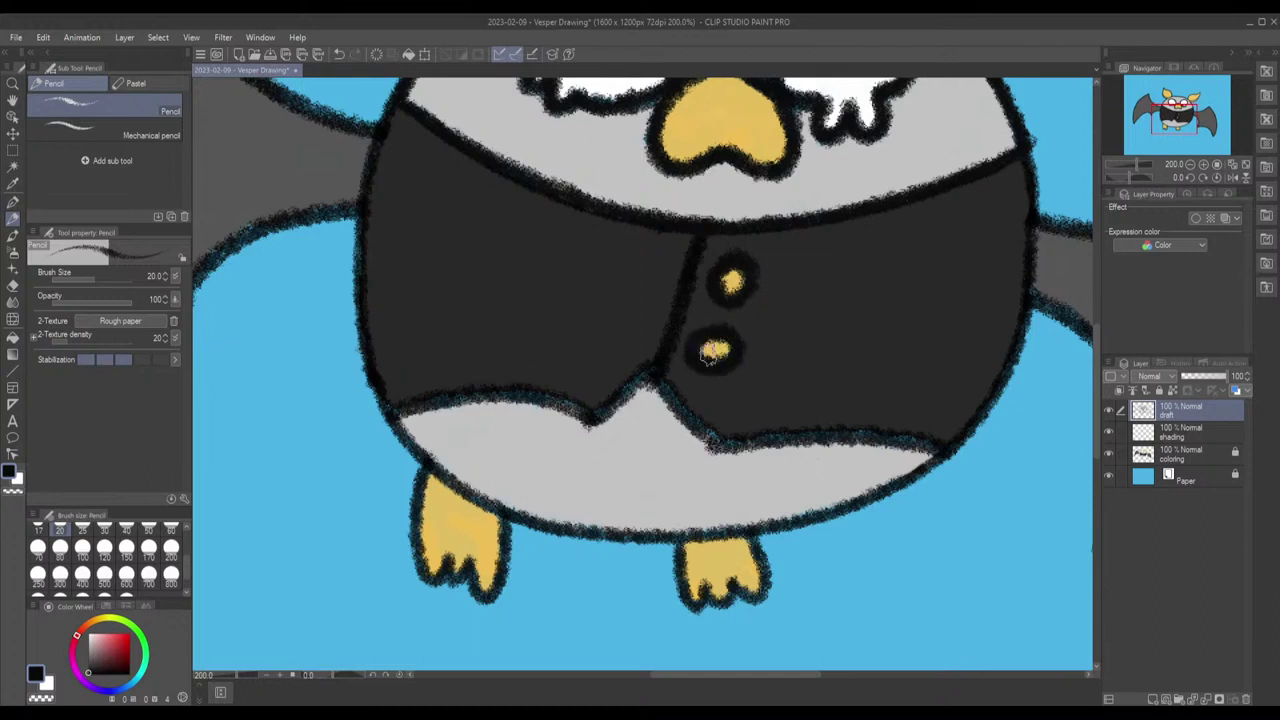
# Step: Retrace the vest's wavy lower hem in black from the left side of the body to the right
pyautogui.moveTo(396, 412)
pyautogui.mouseDown()
pyautogui.moveTo(502, 390)
pyautogui.moveTo(540, 400)
pyautogui.mouseUp()
pyautogui.hotkey('ctrl', 'z')
pyautogui.moveTo(391, 410)
pyautogui.mouseDown()
pyautogui.moveTo(500, 387)
pyautogui.moveTo(592, 422)
pyautogui.moveTo(652, 366)
pyautogui.moveTo(716, 440)
pyautogui.moveTo(895, 432)
pyautogui.moveTo(940, 448)
pyautogui.mouseUp()
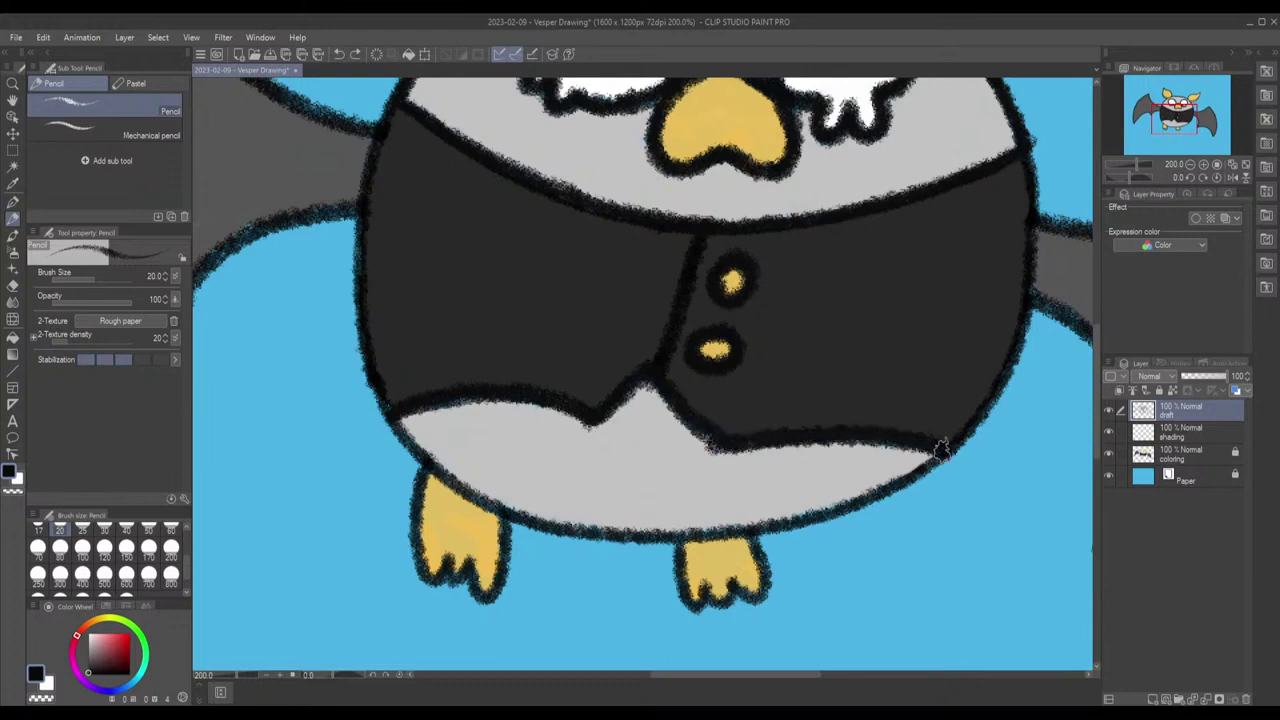
# Step: Retrace the lower right side of the body in black, from beside the wing down past the vest hem
pyautogui.moveTo(1028, 268)
pyautogui.mouseDown()
pyautogui.moveTo(1015, 339)
pyautogui.moveTo(962, 425)
pyautogui.mouseUp()
pyautogui.hotkey('ctrl', 'z')
pyautogui.moveTo(1030, 280)
pyautogui.mouseDown()
pyautogui.moveTo(1015, 345)
pyautogui.moveTo(955, 440)
pyautogui.mouseUp()
pyautogui.hotkey('ctrl', 'z')
pyautogui.moveTo(1010, 368)
pyautogui.mouseDown()
pyautogui.moveTo(906, 486)
pyautogui.moveTo(825, 523)
pyautogui.moveTo(730, 548)
pyautogui.mouseUp()
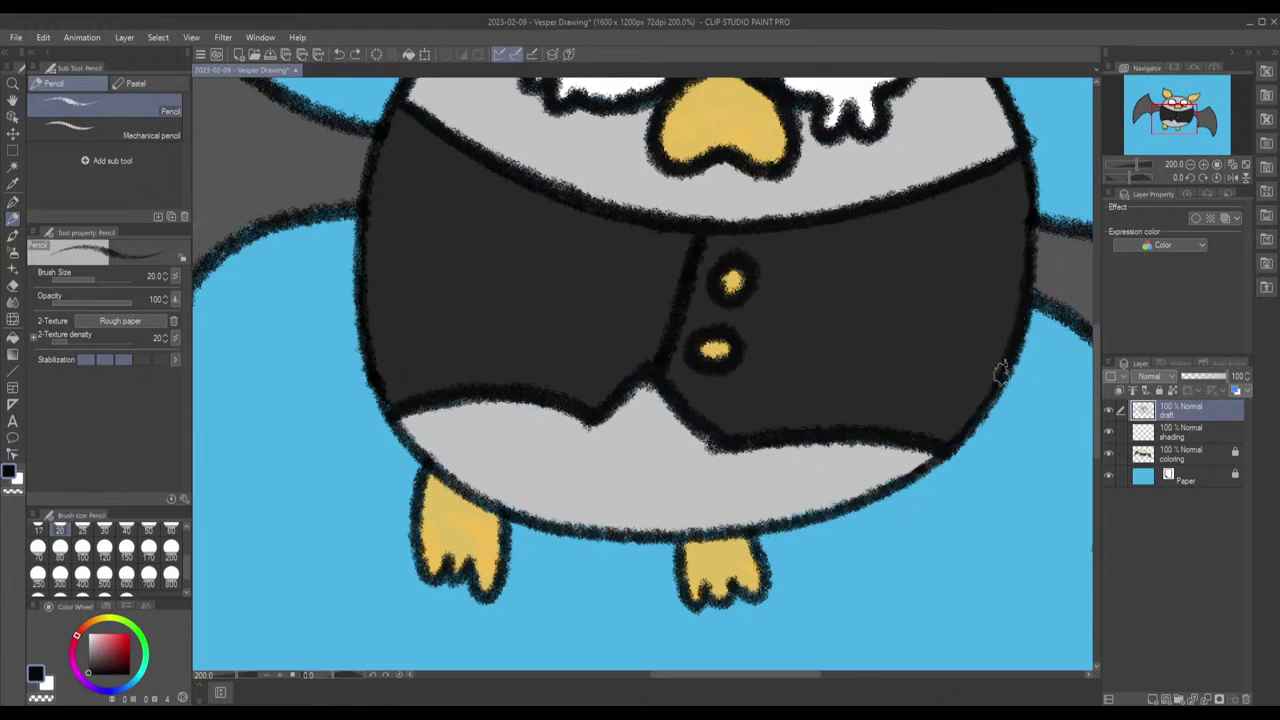
pyautogui.moveTo(930, 456); pyautogui.dragTo(908, 476)
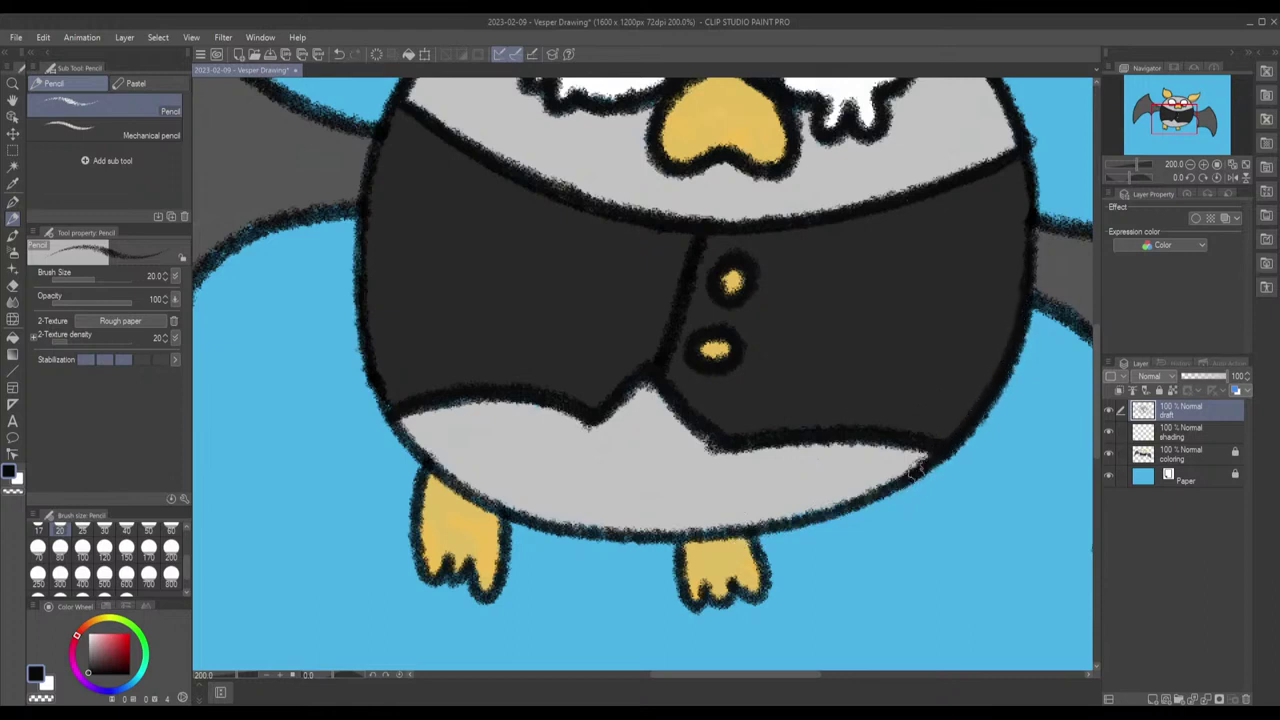
# Step: Retrace the rounded bottom of the belly in black between the two sides of the vest
pyautogui.moveTo(795, 428); pyautogui.dragTo(884, 248)
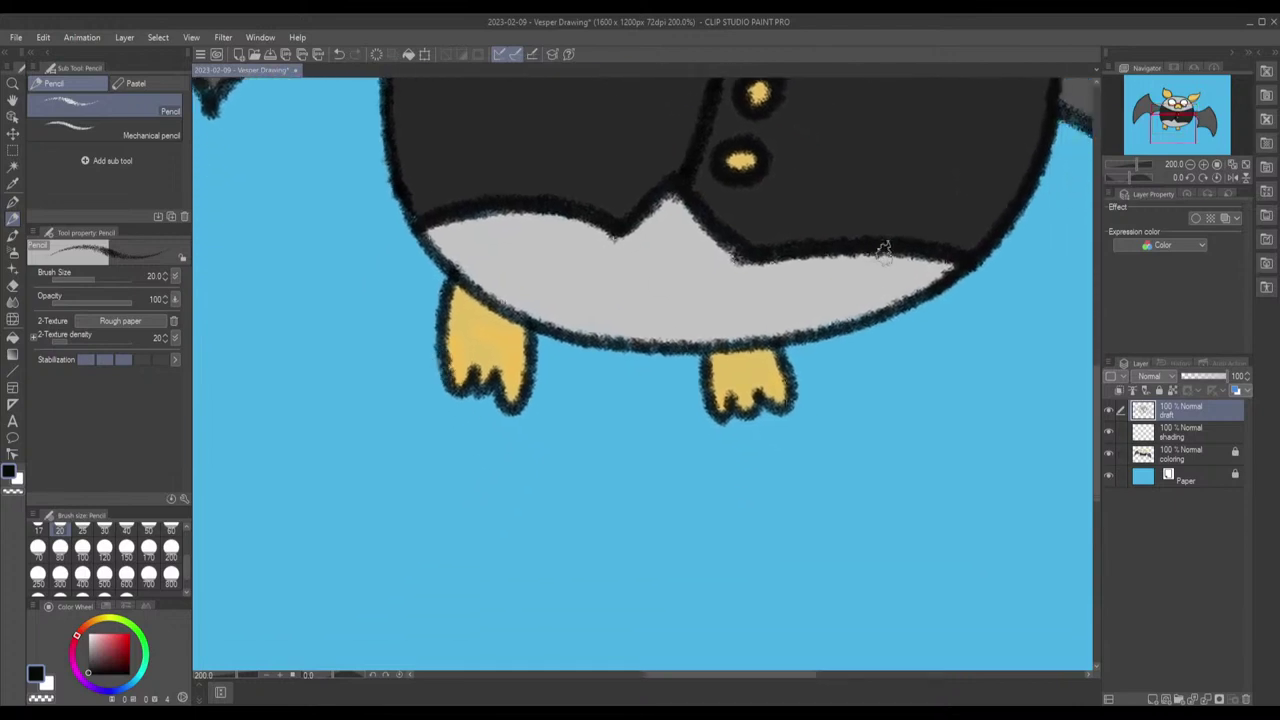
pyautogui.moveTo(933, 290); pyautogui.dragTo(820, 331)
pyautogui.moveTo(409, 210)
pyautogui.mouseDown()
pyautogui.moveTo(462, 285)
pyautogui.moveTo(518, 325)
pyautogui.moveTo(555, 318)
pyautogui.moveTo(546, 329)
pyautogui.moveTo(706, 348)
pyautogui.moveTo(826, 333)
pyautogui.mouseUp()
# Step: Retrace the outlines of both yellow feet in black, including the toes
pyautogui.moveTo(703, 350); pyautogui.dragTo(720, 418)
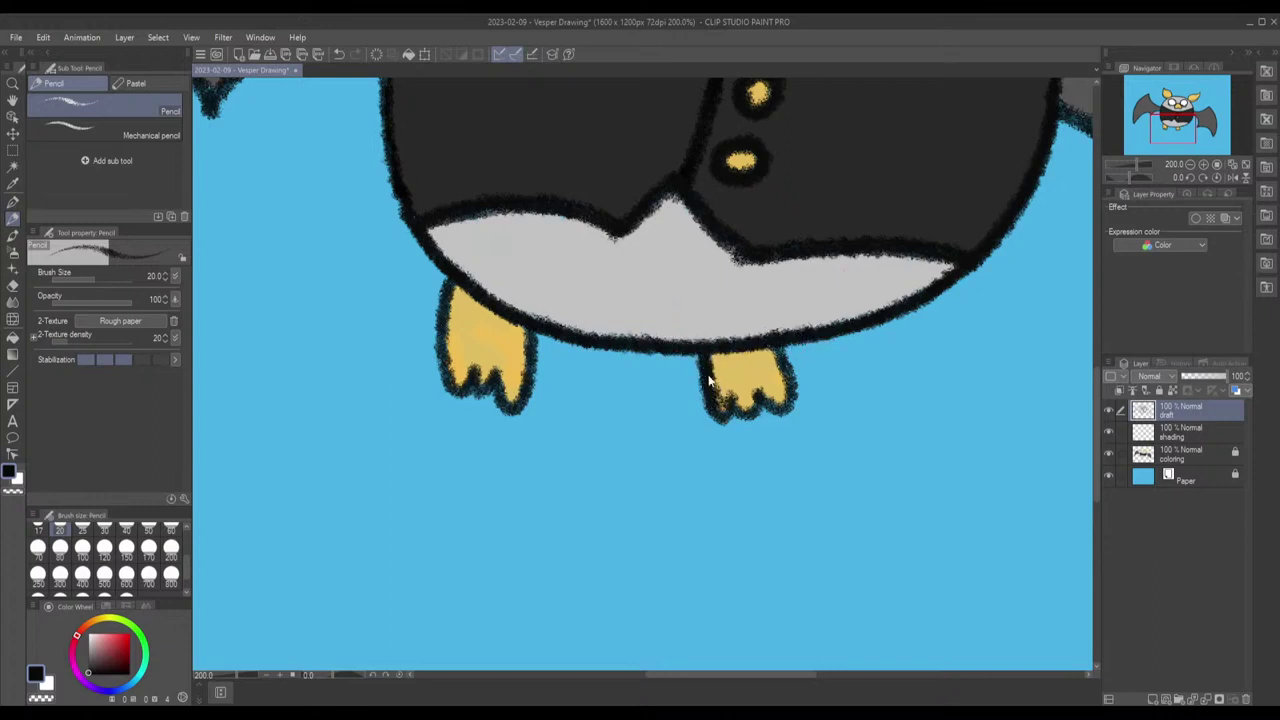
pyautogui.hotkey('ctrl', 'z')
pyautogui.moveTo(704, 348)
pyautogui.mouseDown()
pyautogui.moveTo(712, 410)
pyautogui.moveTo(723, 415)
pyautogui.moveTo(728, 385)
pyautogui.moveTo(718, 422)
pyautogui.mouseUp()
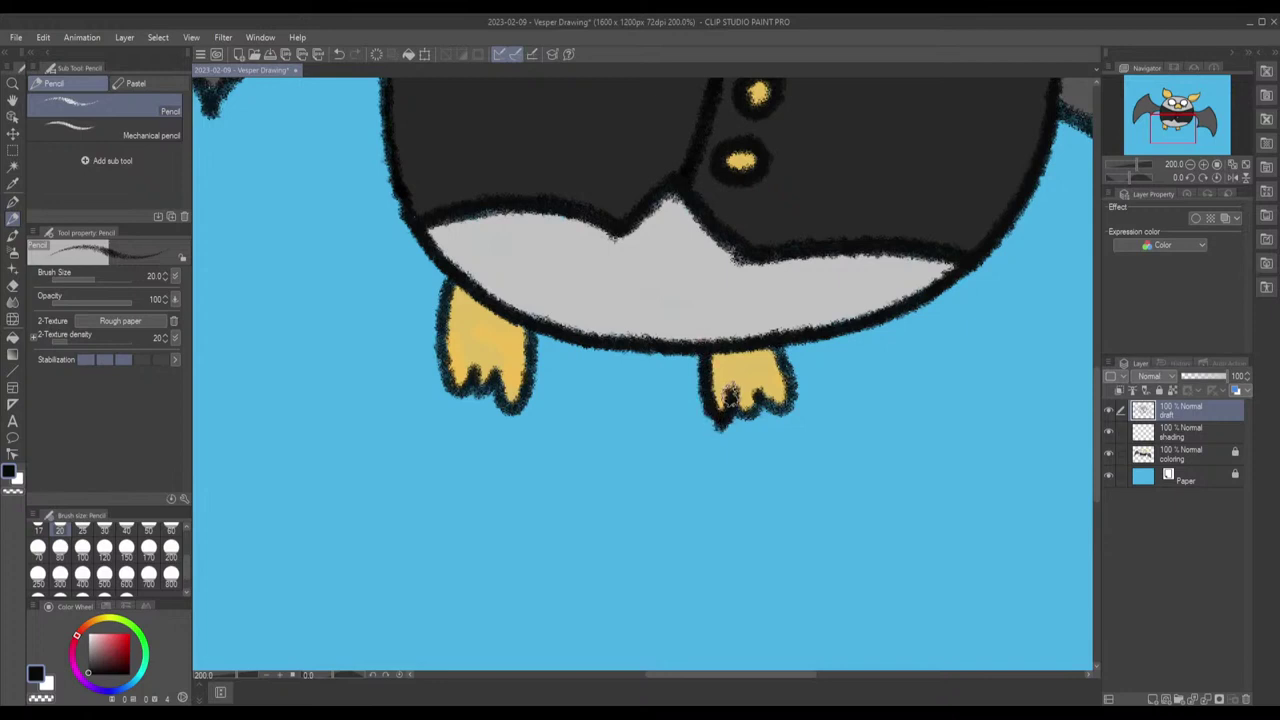
pyautogui.hotkey('ctrl', 'z')
pyautogui.moveTo(716, 420)
pyautogui.mouseDown()
pyautogui.moveTo(755, 417)
pyautogui.moveTo(757, 385)
pyautogui.moveTo(789, 413)
pyautogui.moveTo(799, 398)
pyautogui.moveTo(778, 350)
pyautogui.mouseUp()
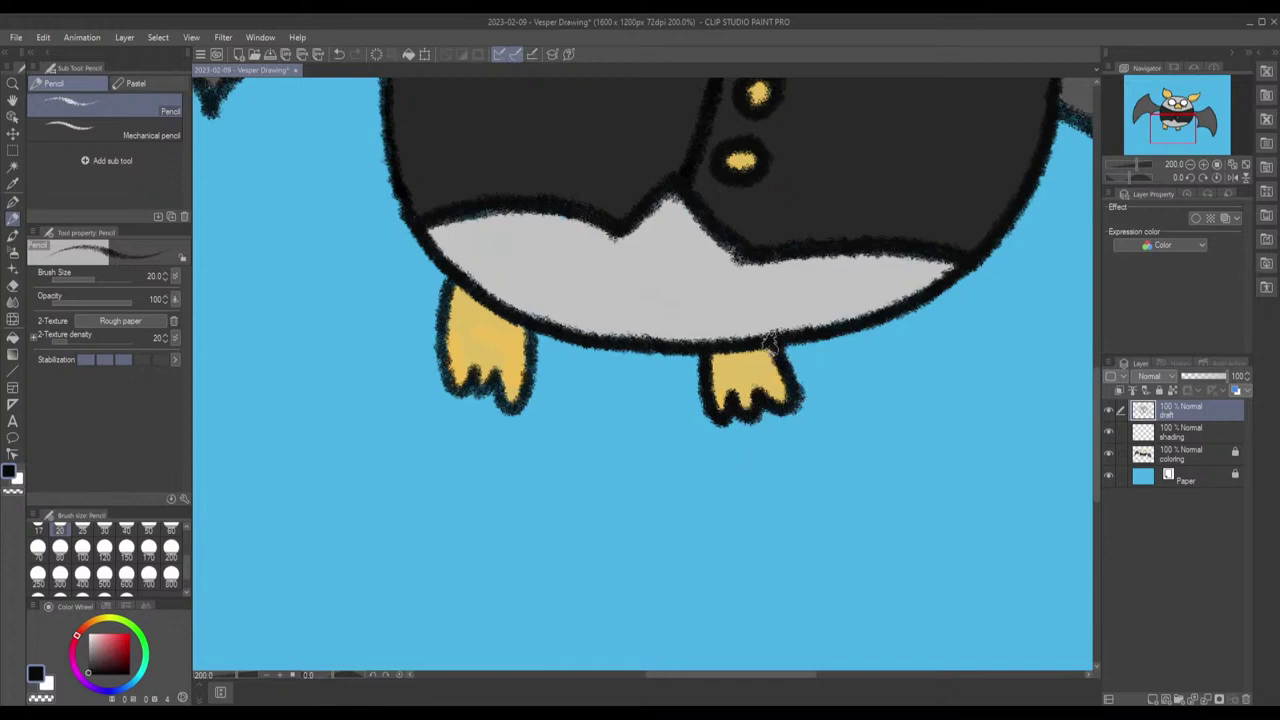
pyautogui.moveTo(527, 320)
pyautogui.mouseDown()
pyautogui.moveTo(513, 404)
pyautogui.moveTo(493, 390)
pyautogui.moveTo(493, 366)
pyautogui.moveTo(481, 390)
pyautogui.moveTo(471, 375)
pyautogui.moveTo(463, 394)
pyautogui.moveTo(447, 386)
pyautogui.moveTo(452, 272)
pyautogui.mouseUp()
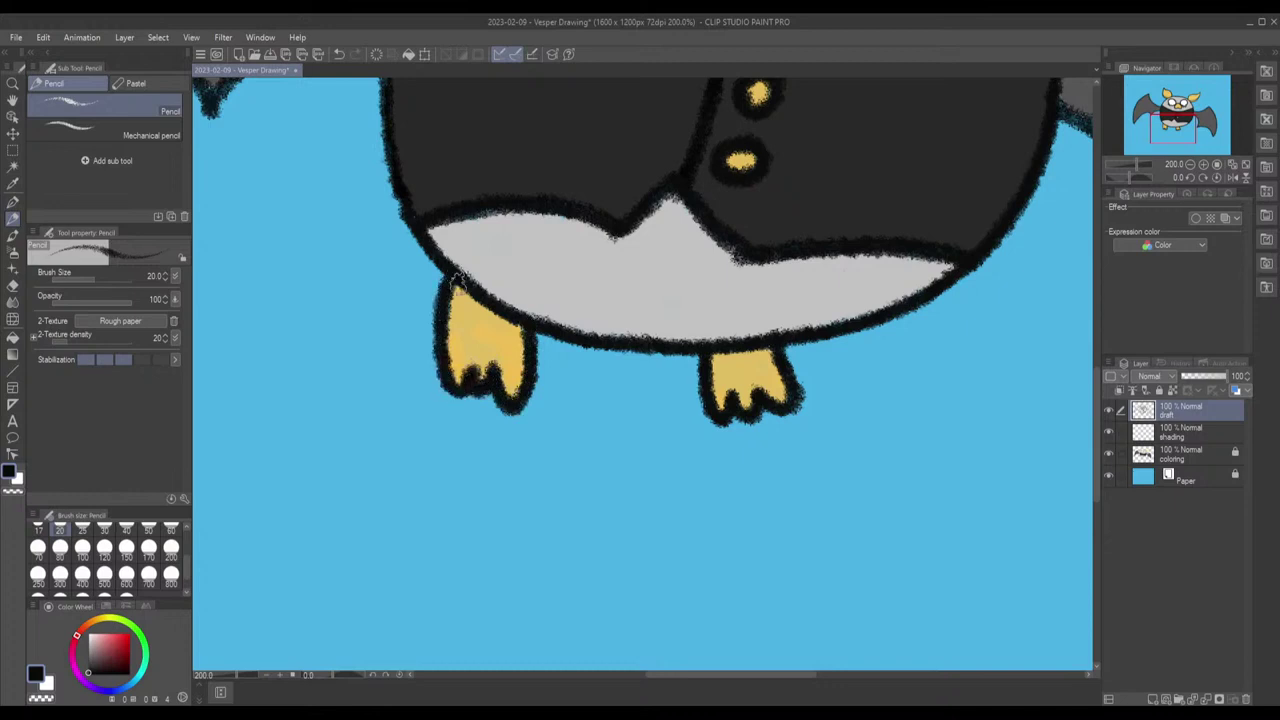
# Step: Retrace the left wing's outer edge in black, from the upper tip down to the lower tip
pyautogui.moveTo(447, 228); pyautogui.dragTo(655, 125)
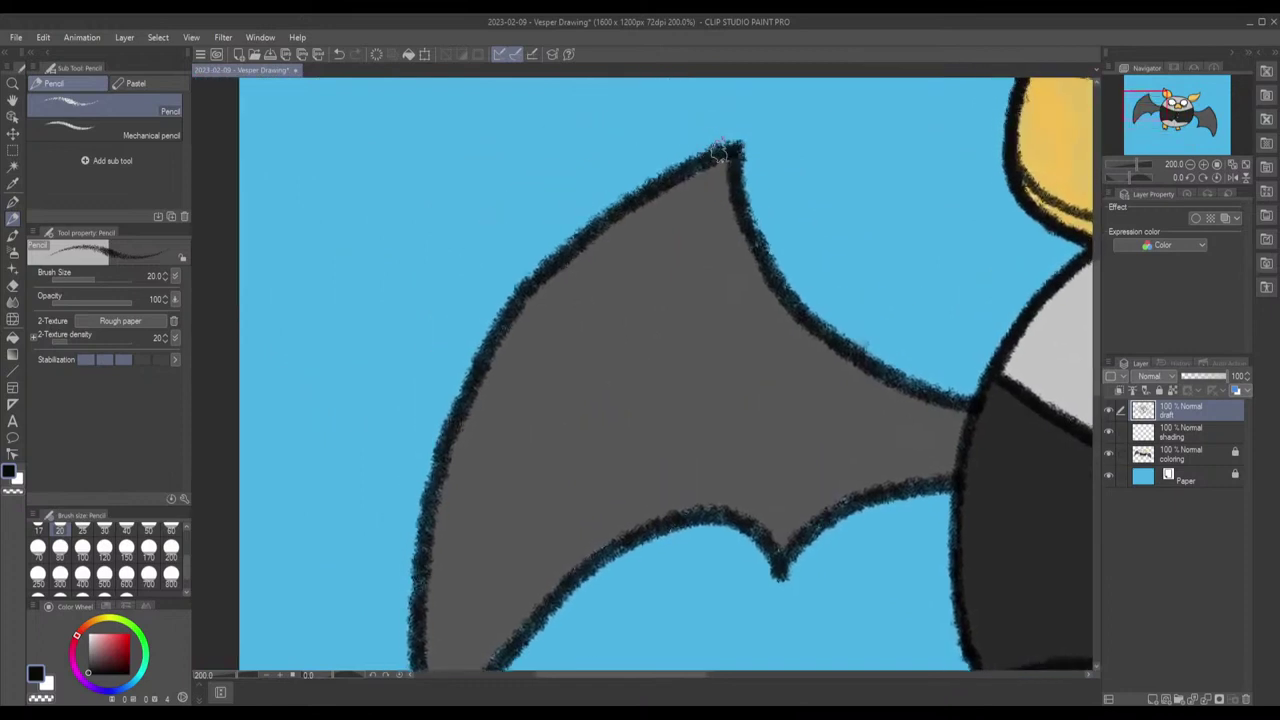
pyautogui.moveTo(722, 152)
pyautogui.mouseDown()
pyautogui.moveTo(608, 212)
pyautogui.moveTo(524, 294)
pyautogui.moveTo(564, 316)
pyautogui.moveTo(641, 232)
pyautogui.mouseUp()
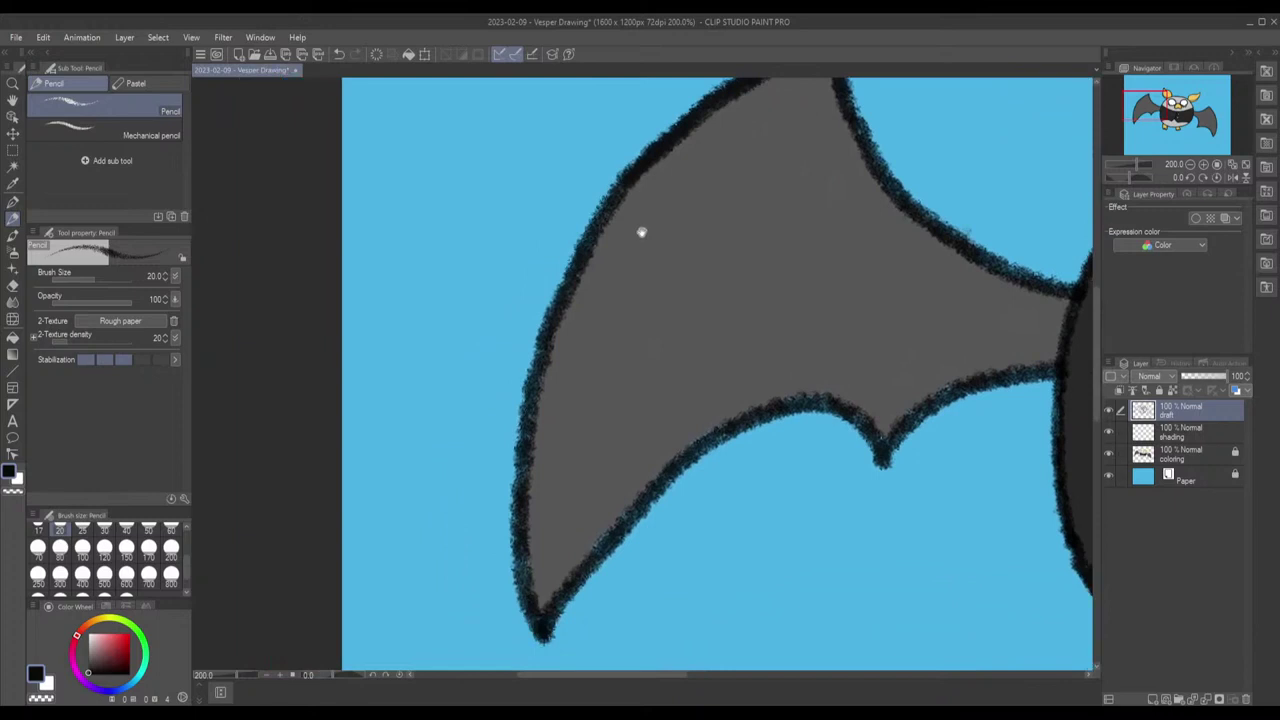
pyautogui.moveTo(622, 175)
pyautogui.mouseDown()
pyautogui.moveTo(555, 300)
pyautogui.moveTo(560, 328)
pyautogui.moveTo(597, 266)
pyautogui.moveTo(598, 168)
pyautogui.moveTo(556, 222)
pyautogui.moveTo(544, 280)
pyautogui.moveTo(540, 336)
pyautogui.moveTo(566, 458)
pyautogui.mouseUp()
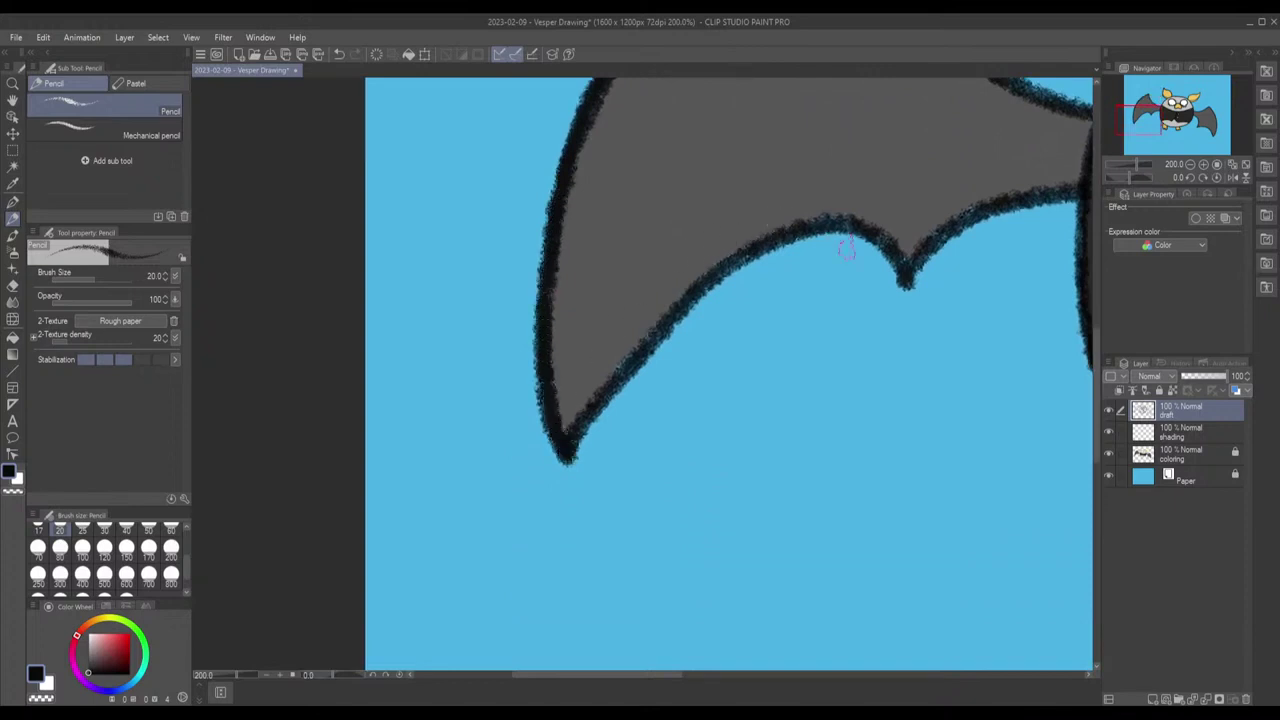
# Step: Retrace the left wing's scalloped lower edge in black, from the lower tip to the body
pyautogui.moveTo(905, 275)
pyautogui.mouseDown()
pyautogui.moveTo(872, 230)
pyautogui.moveTo(815, 218)
pyautogui.moveTo(716, 270)
pyautogui.moveTo(607, 382)
pyautogui.moveTo(578, 432)
pyautogui.moveTo(610, 396)
pyautogui.mouseUp()
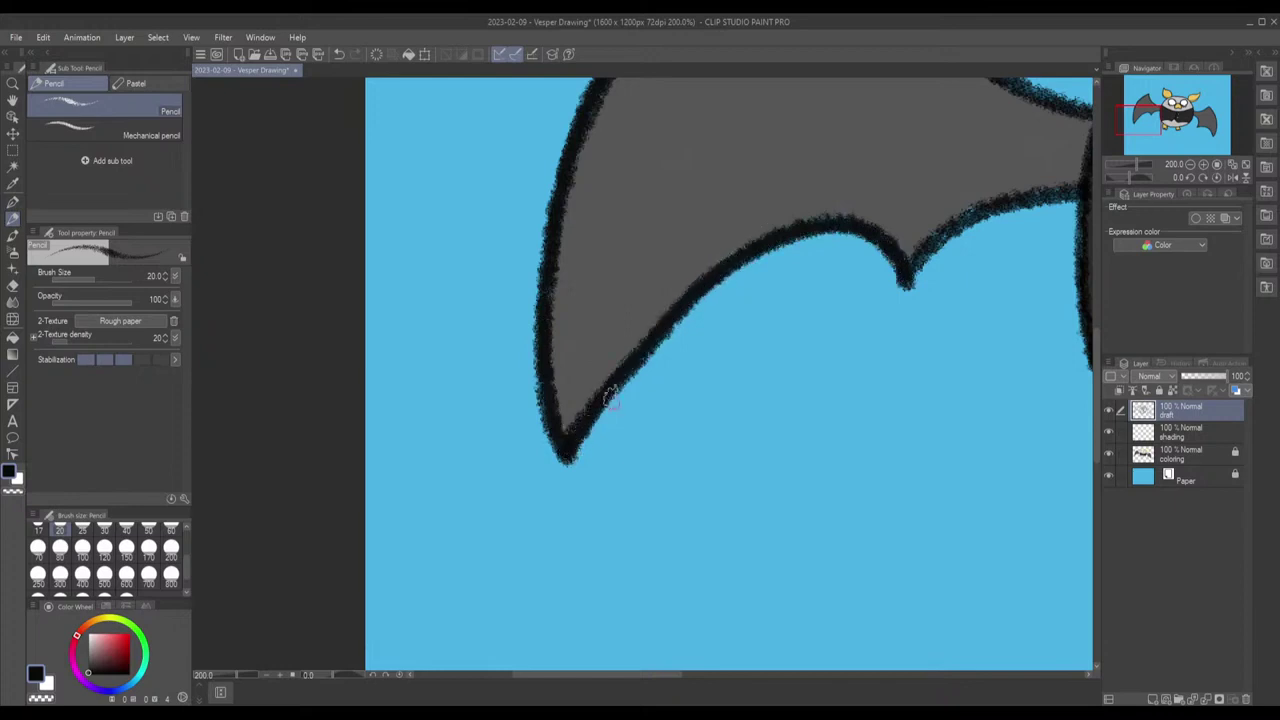
pyautogui.moveTo(873, 240); pyautogui.dragTo(745, 248)
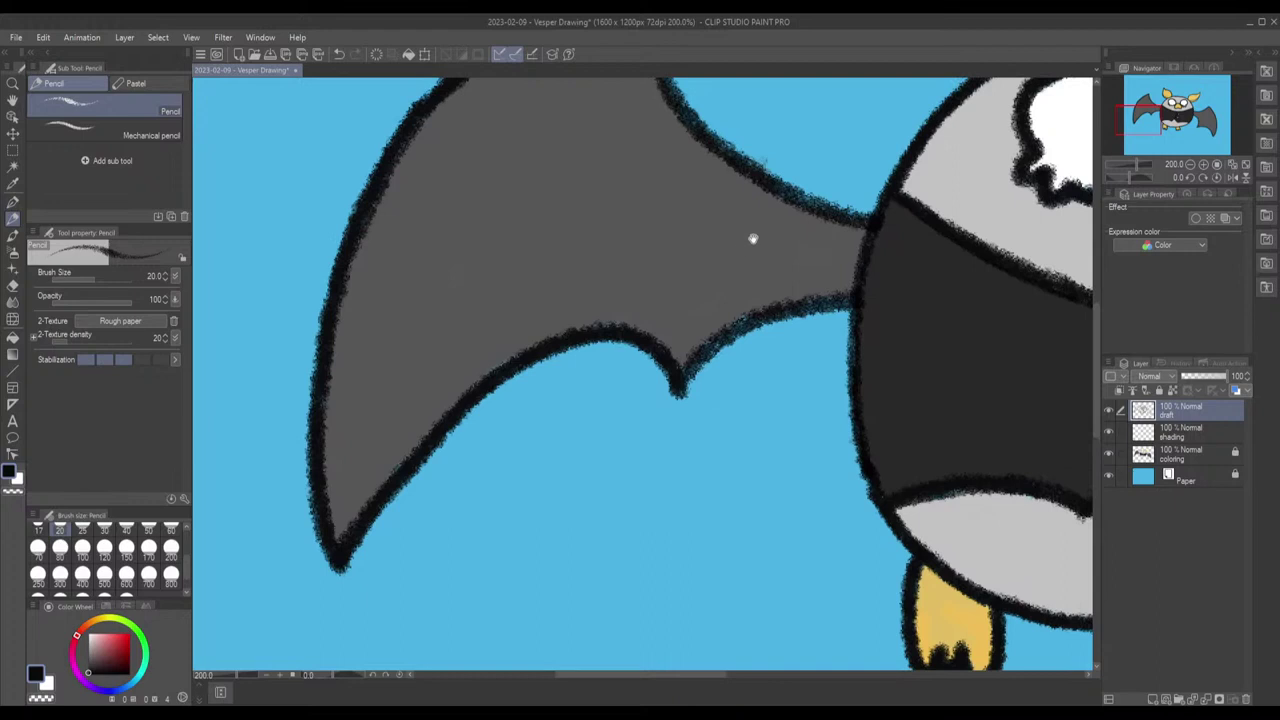
pyautogui.moveTo(849, 294)
pyautogui.mouseDown()
pyautogui.moveTo(777, 306)
pyautogui.moveTo(711, 340)
pyautogui.moveTo(677, 371)
pyautogui.moveTo(680, 389)
pyautogui.mouseUp()
# Step: Retrace the left wing's curved upper edge in black, from the body up to the upper tip
pyautogui.moveTo(868, 222)
pyautogui.mouseDown()
pyautogui.moveTo(777, 191)
pyautogui.moveTo(750, 200)
pyautogui.mouseUp()
pyautogui.moveTo(714, 176)
pyautogui.mouseDown()
pyautogui.moveTo(727, 207)
pyautogui.moveTo(786, 266)
pyautogui.mouseUp()
pyautogui.moveTo(820, 322)
pyautogui.mouseDown()
pyautogui.moveTo(769, 283)
pyautogui.moveTo(745, 242)
pyautogui.moveTo(722, 197)
pyautogui.moveTo(712, 122)
pyautogui.mouseUp()
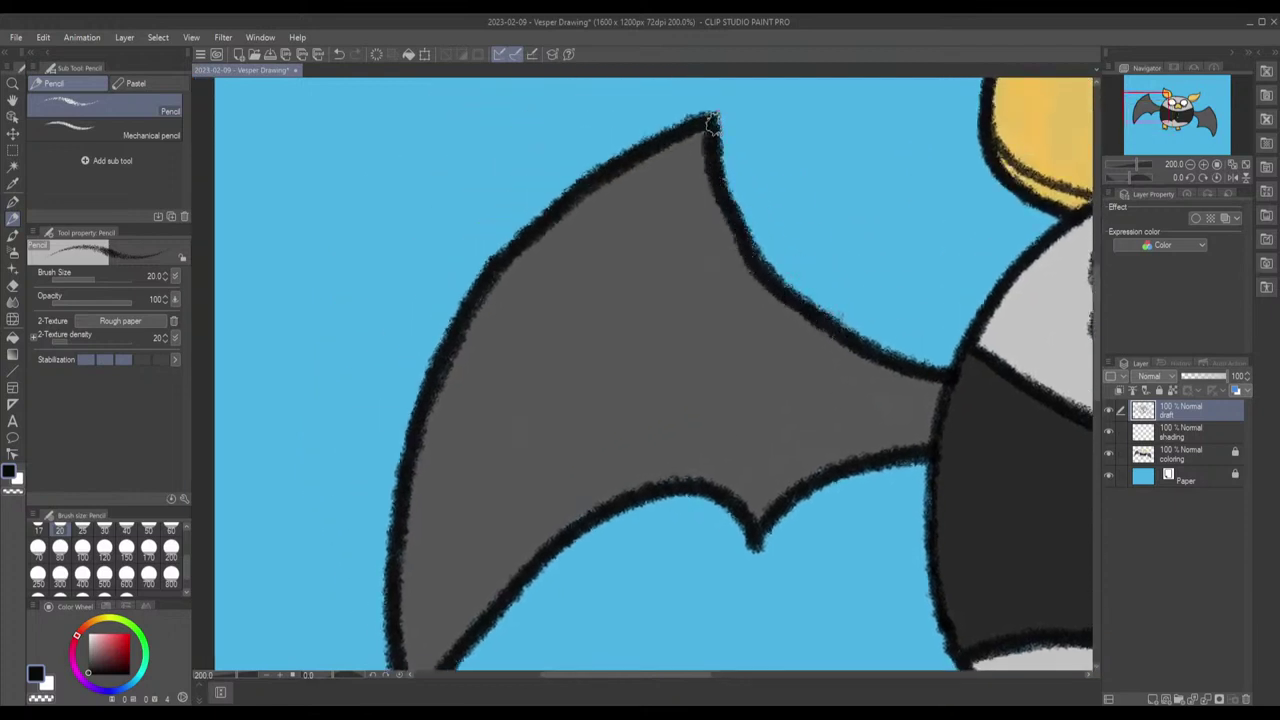
# Step: Retrace the inner fold line of the left ear in black at brush size 15
pyautogui.moveTo(883, 208); pyautogui.dragTo(498, 317)
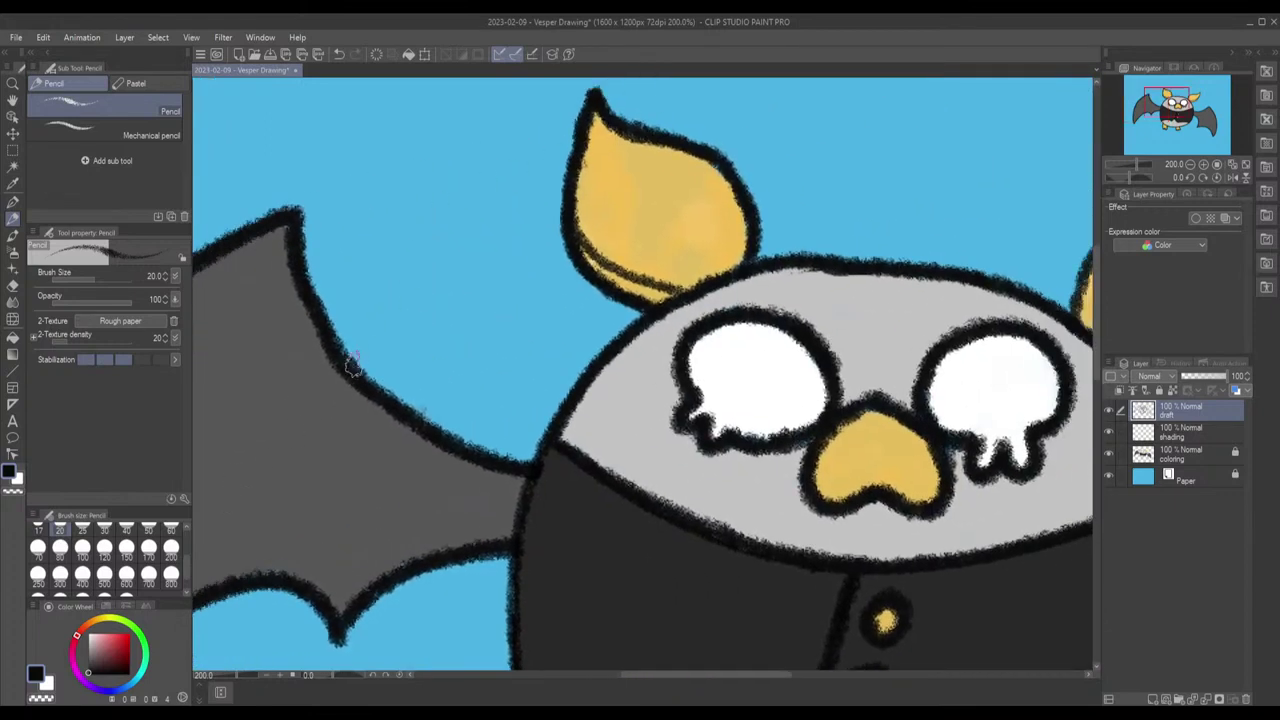
pyautogui.scroll(2, 186, 558)
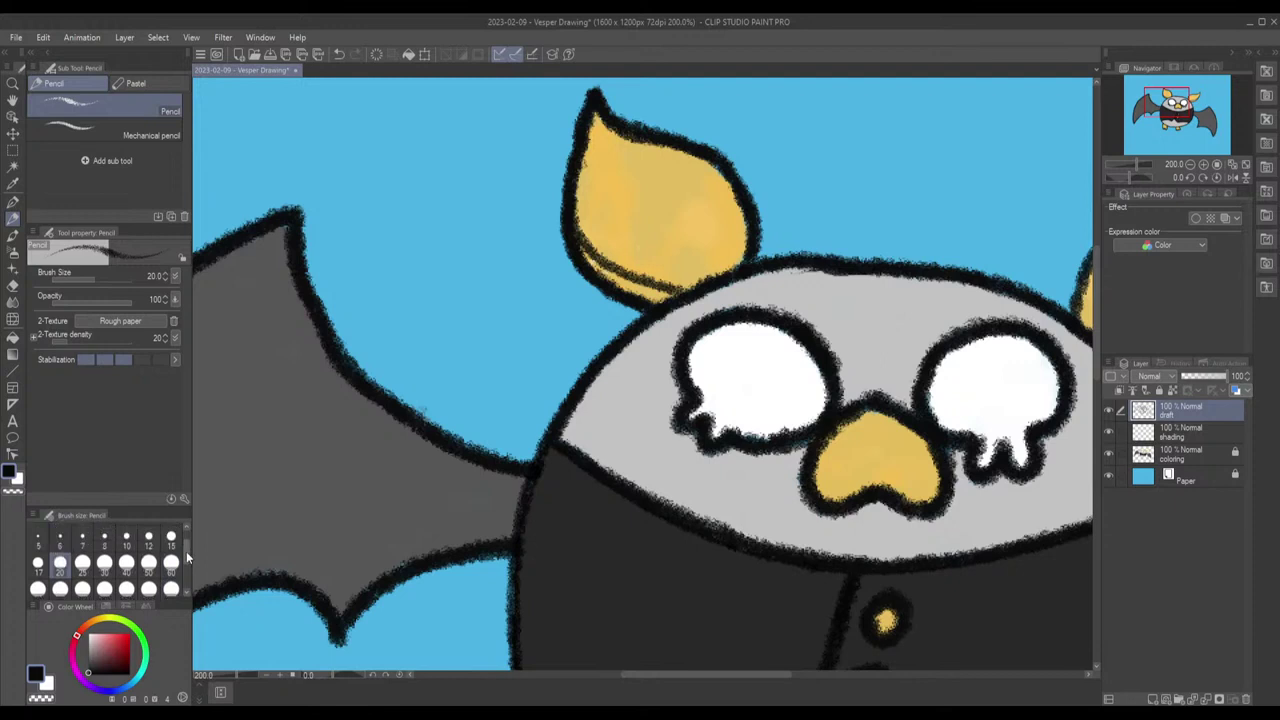
pyautogui.click(171, 538)
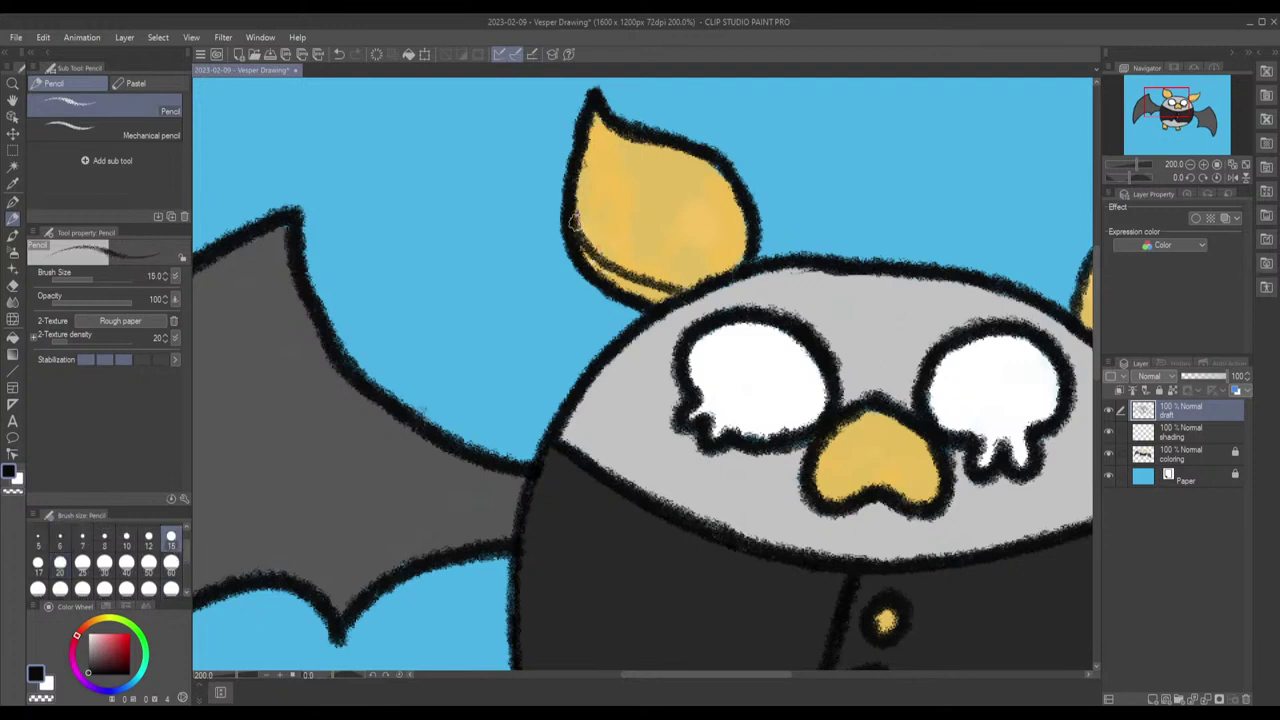
pyautogui.moveTo(600, 257); pyautogui.dragTo(678, 287)
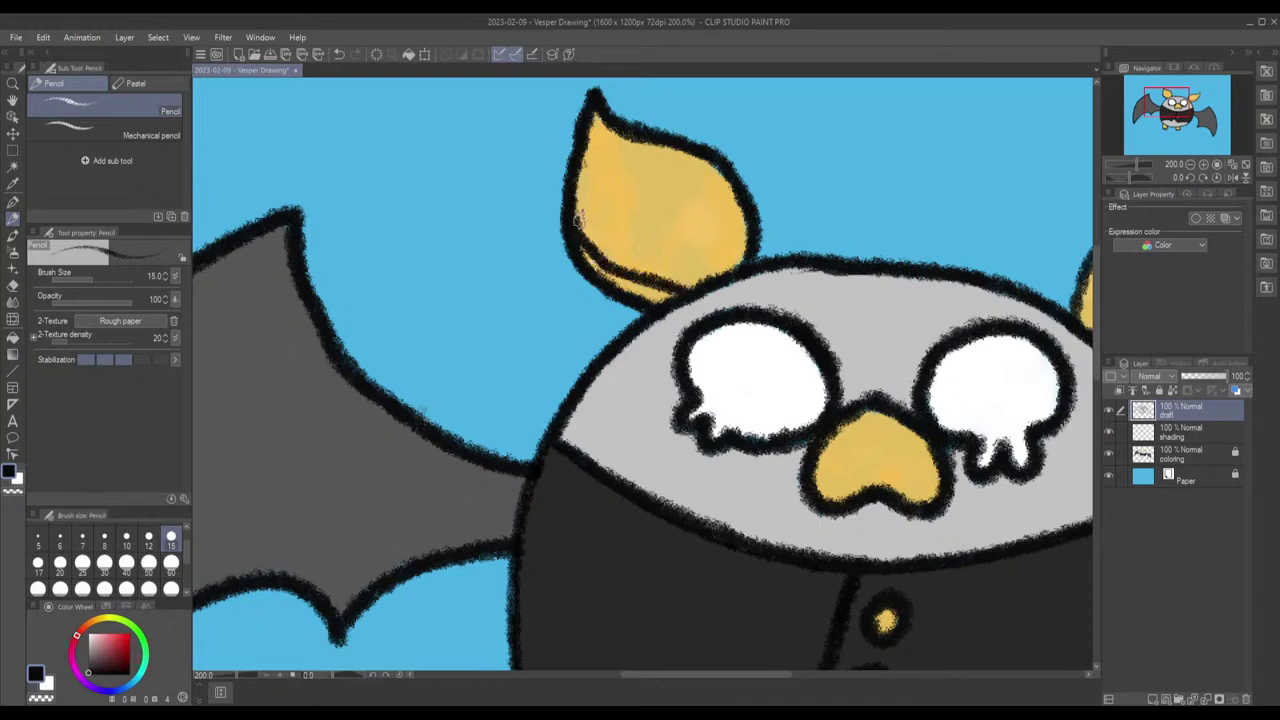
pyautogui.hotkey('ctrl', 'z')
pyautogui.moveTo(575, 218)
pyautogui.mouseDown()
pyautogui.moveTo(610, 268)
pyautogui.moveTo(679, 291)
pyautogui.mouseUp()
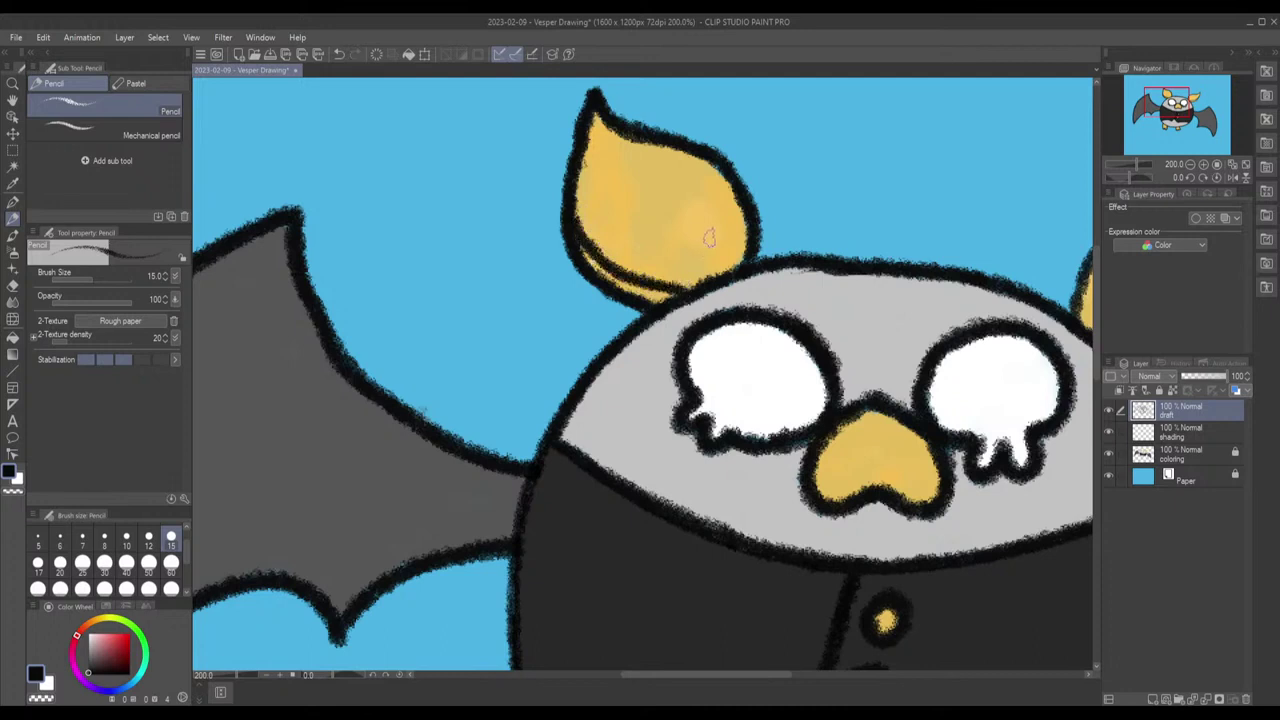
pyautogui.click(82, 562)
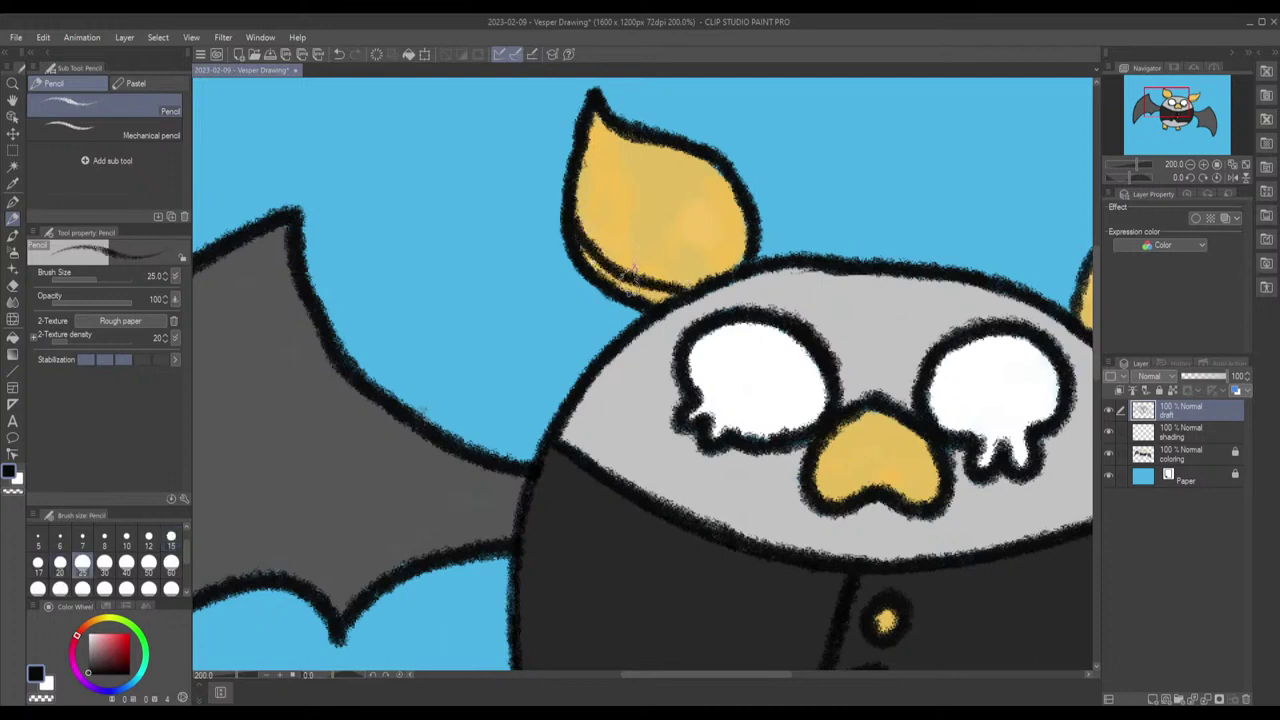
pyautogui.moveTo(814, 249)
pyautogui.mouseDown()
pyautogui.moveTo(461, 262)
pyautogui.moveTo(731, 229)
pyautogui.moveTo(580, 215)
pyautogui.mouseUp()
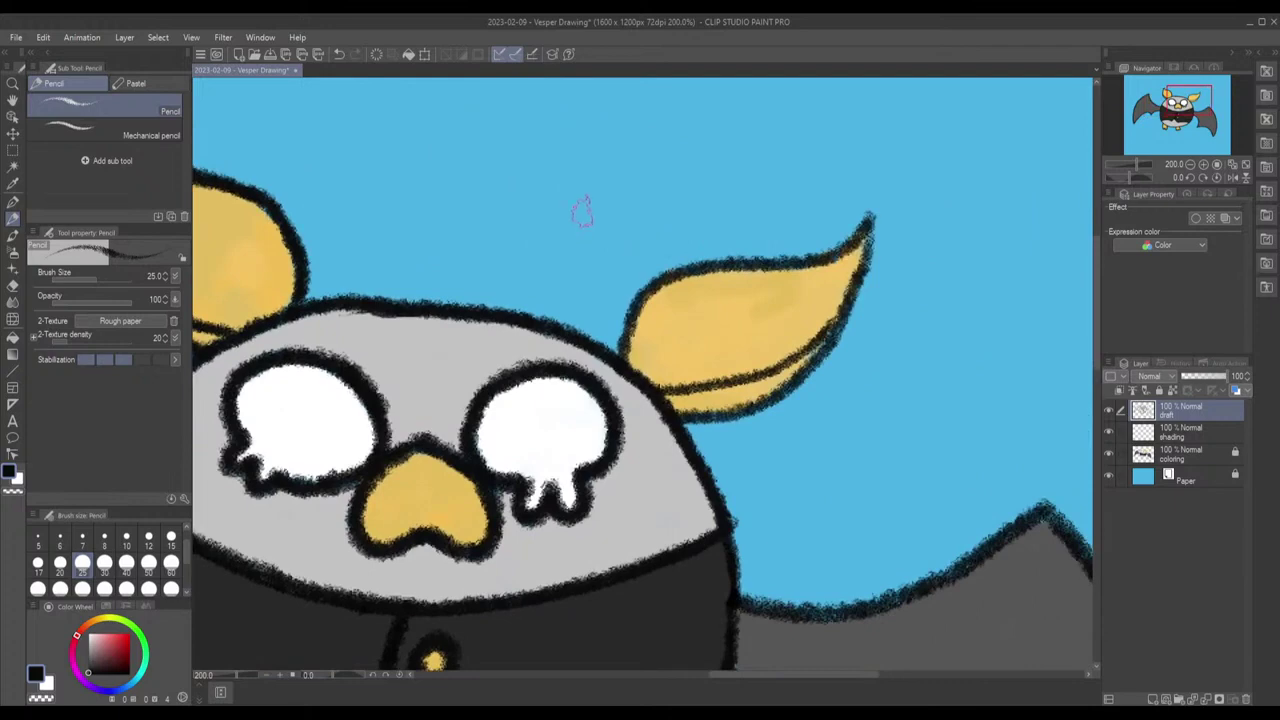
pyautogui.moveTo(872, 214); pyautogui.dragTo(848, 237)
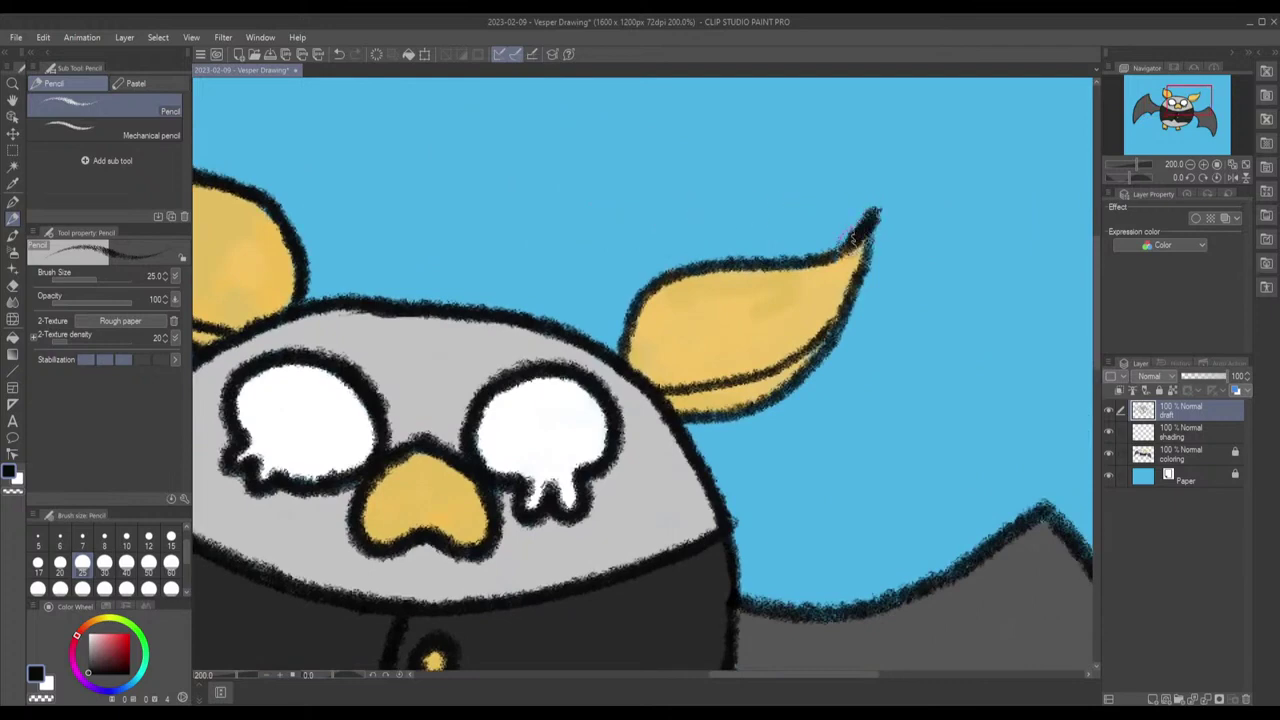
# Step: Retrace the right ear in black, its outline at brush size 20 and its inner fold line at size 15
pyautogui.click(60, 562)
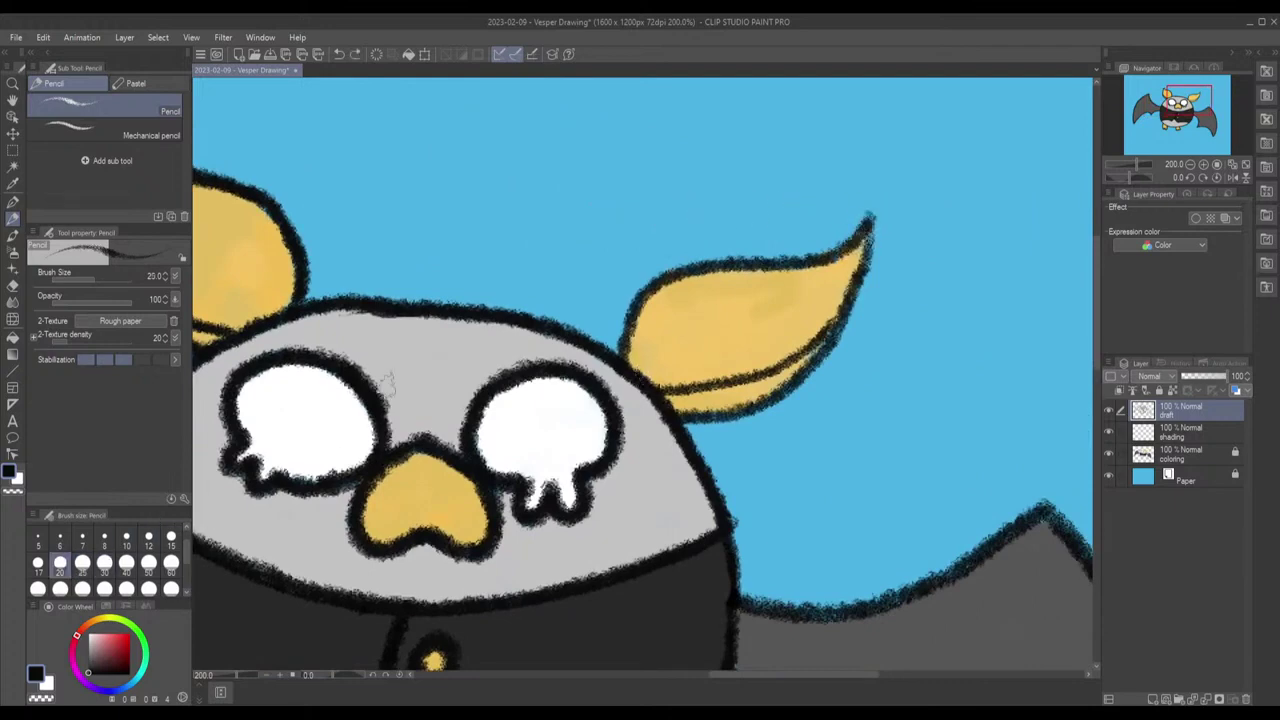
pyautogui.moveTo(872, 212)
pyautogui.mouseDown()
pyautogui.moveTo(840, 256)
pyautogui.moveTo(676, 268)
pyautogui.moveTo(644, 294)
pyautogui.moveTo(626, 354)
pyautogui.mouseUp()
pyautogui.hotkey('ctrl', 'z')
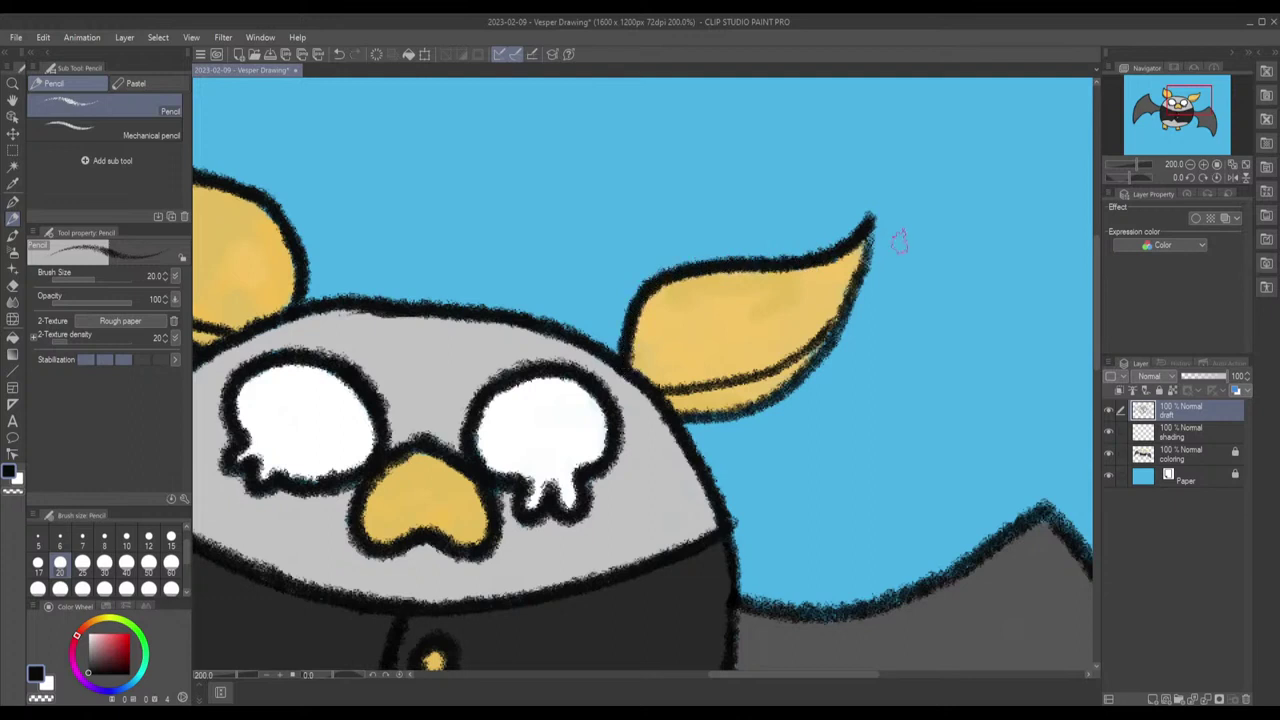
pyautogui.moveTo(868, 226)
pyautogui.mouseDown()
pyautogui.moveTo(845, 305)
pyautogui.moveTo(790, 382)
pyautogui.moveTo(676, 421)
pyautogui.moveTo(668, 412)
pyautogui.mouseUp()
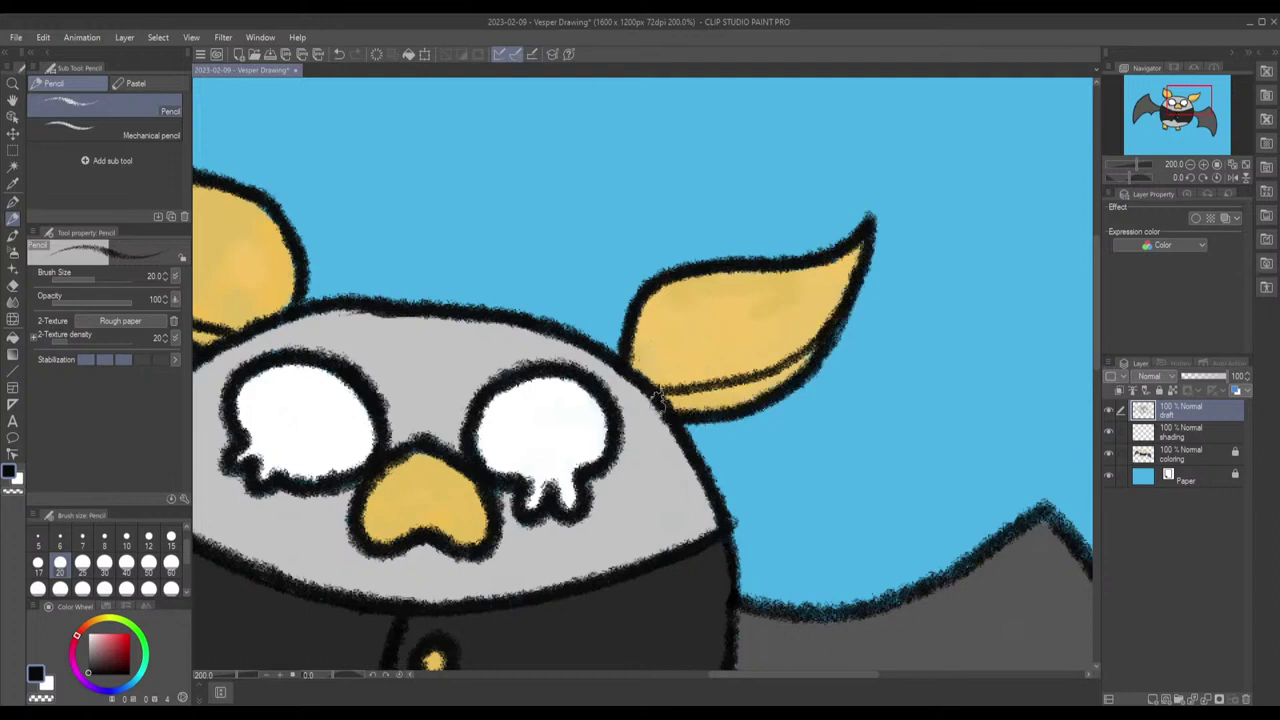
pyautogui.click(171, 537)
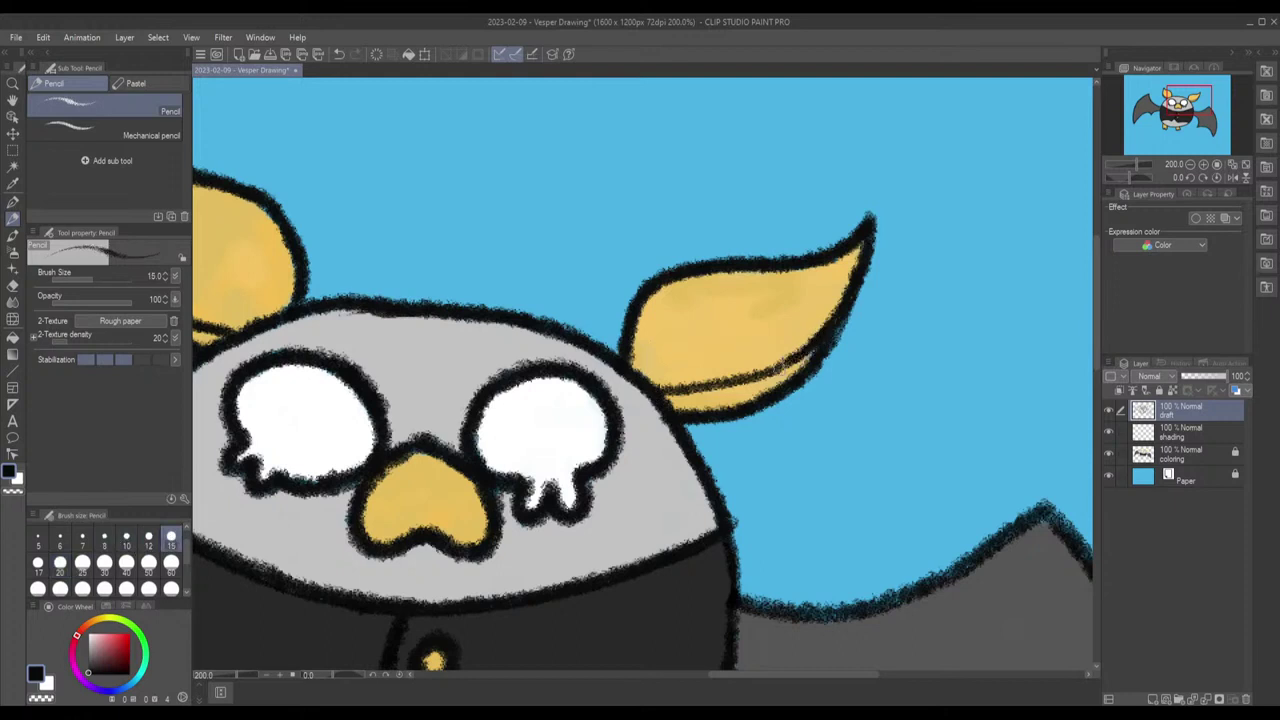
pyautogui.moveTo(748, 379); pyautogui.dragTo(695, 391)
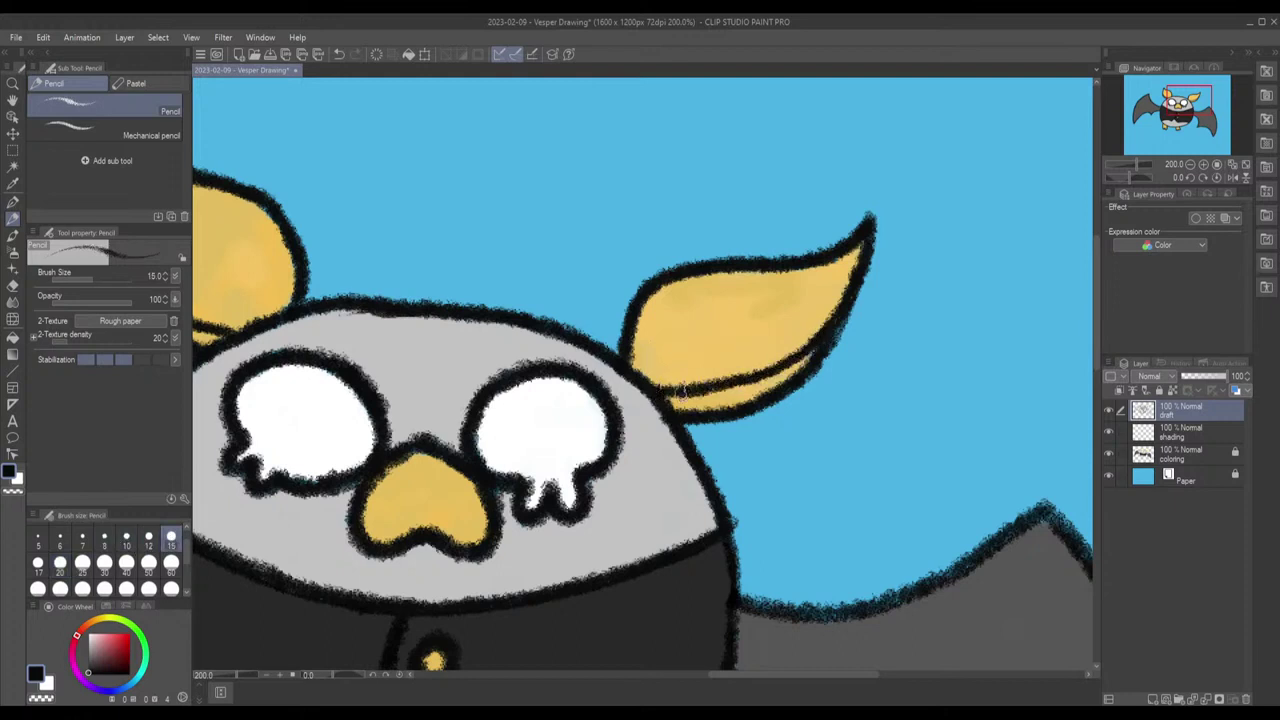
# Step: Retrace the right wing's upper and outer edges in black at brush size 20, from the body around to the lower tip
pyautogui.scroll(-8, 797, 443)
pyautogui.hscroll(5, 660, 203)
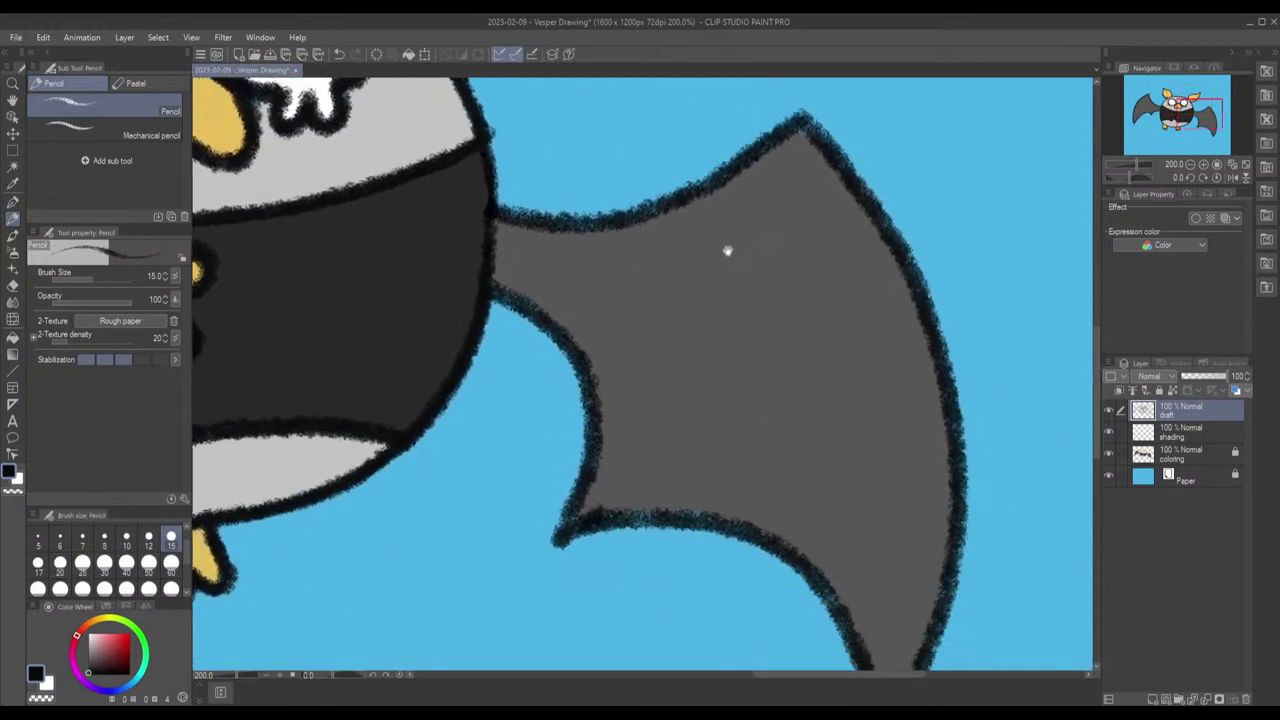
pyautogui.click(60, 563)
pyautogui.click(82, 564)
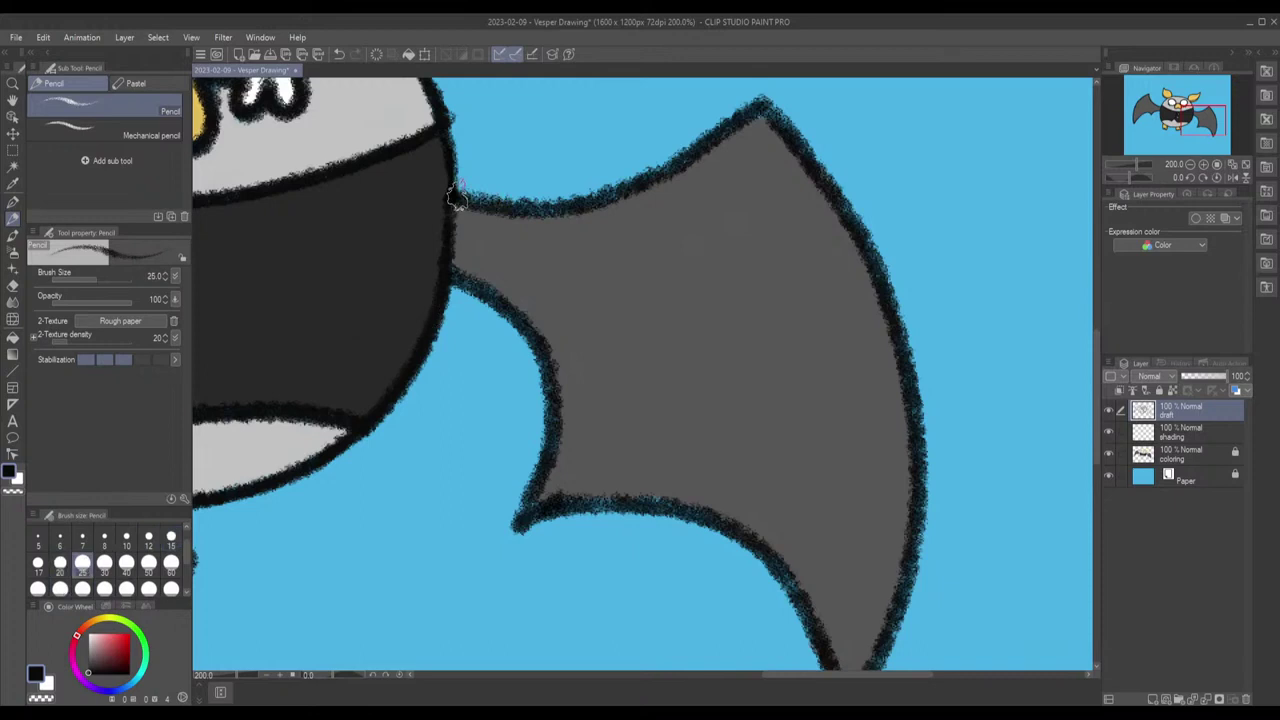
pyautogui.click(60, 563)
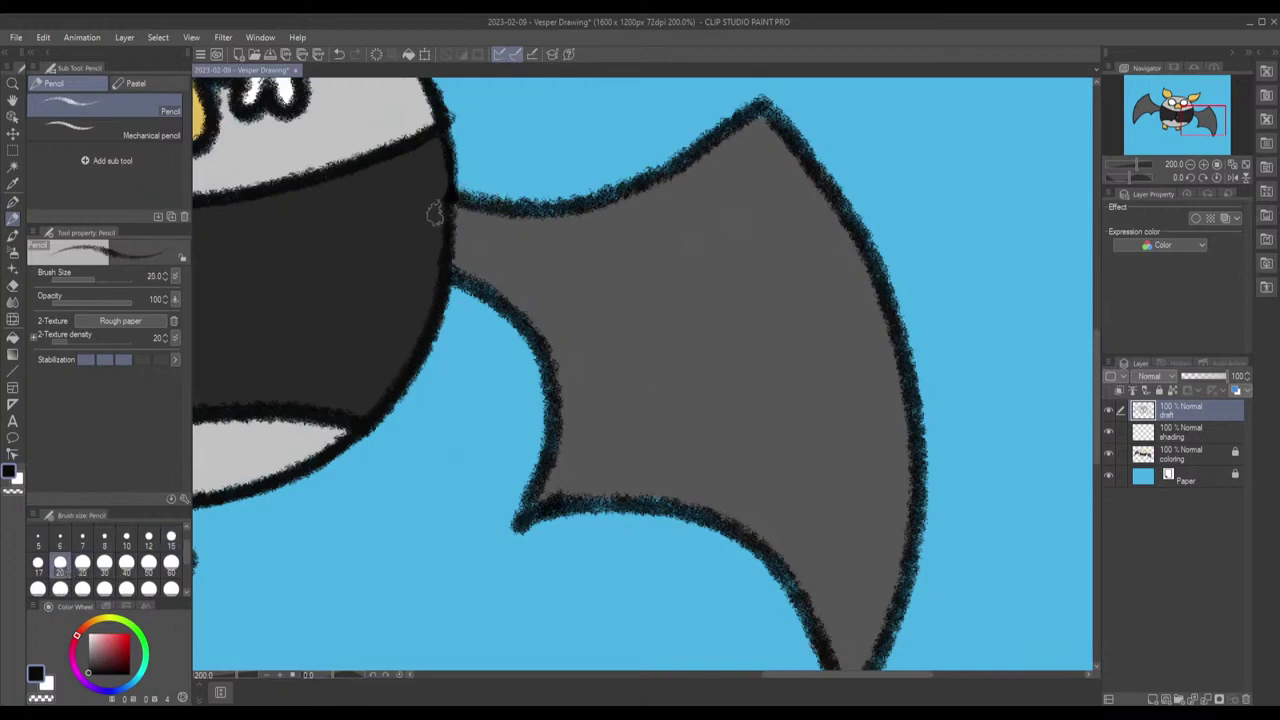
pyautogui.moveTo(452, 198)
pyautogui.mouseDown()
pyautogui.moveTo(569, 209)
pyautogui.moveTo(609, 197)
pyautogui.moveTo(765, 100)
pyautogui.moveTo(868, 258)
pyautogui.moveTo(915, 425)
pyautogui.mouseUp()
pyautogui.moveTo(874, 366)
pyautogui.mouseDown()
pyautogui.moveTo(863, 223)
pyautogui.moveTo(892, 345)
pyautogui.moveTo(876, 415)
pyautogui.moveTo(814, 530)
pyautogui.mouseUp()
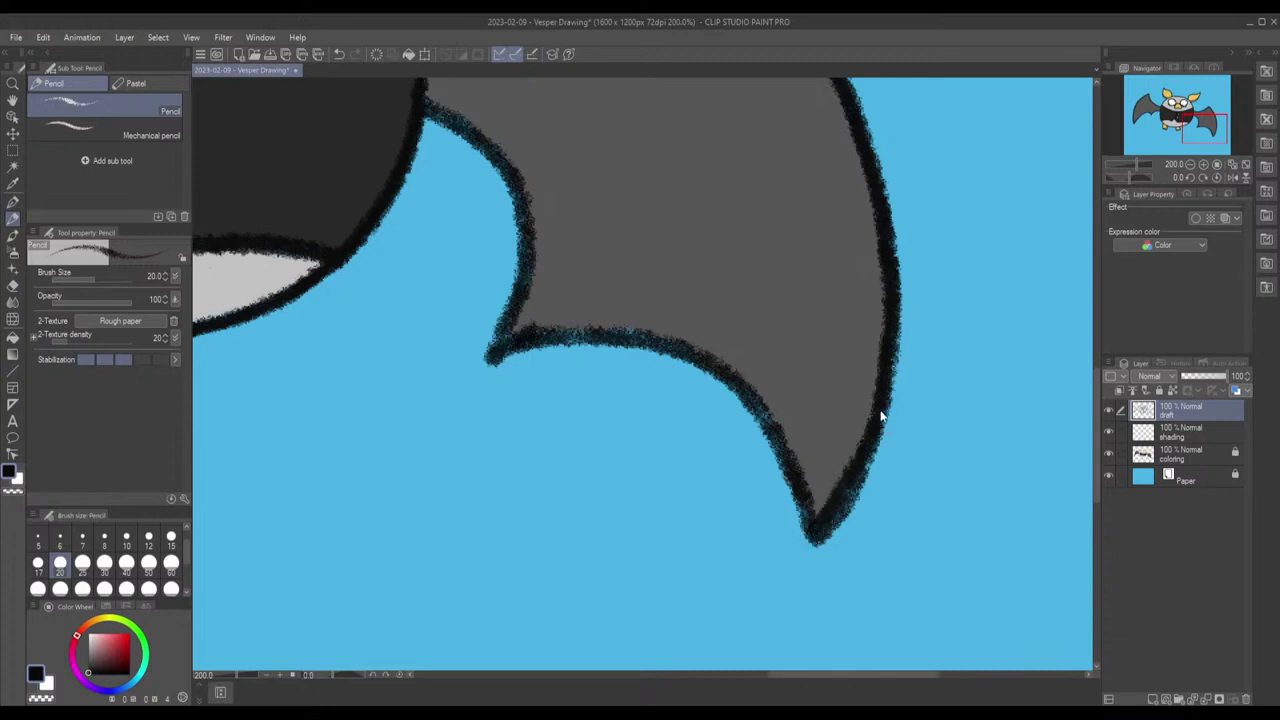
pyautogui.hotkey('ctrl', 'z')
pyautogui.moveTo(889, 262)
pyautogui.mouseDown()
pyautogui.moveTo(877, 403)
pyautogui.moveTo(819, 518)
pyautogui.mouseUp()
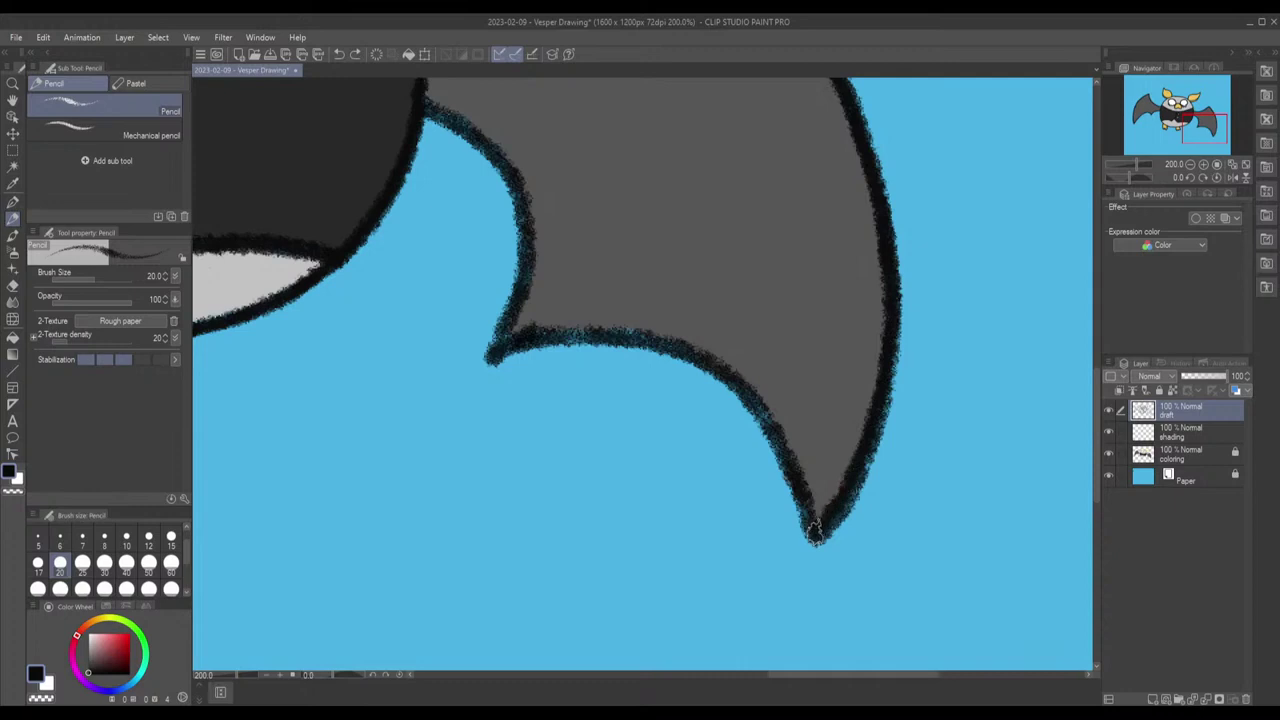
# Step: Retrace the right wing's scalloped lower edge in black between the lower tip and the body
pyautogui.moveTo(535, 338)
pyautogui.mouseDown()
pyautogui.moveTo(636, 337)
pyautogui.moveTo(728, 374)
pyautogui.moveTo(775, 433)
pyautogui.moveTo(810, 525)
pyautogui.mouseUp()
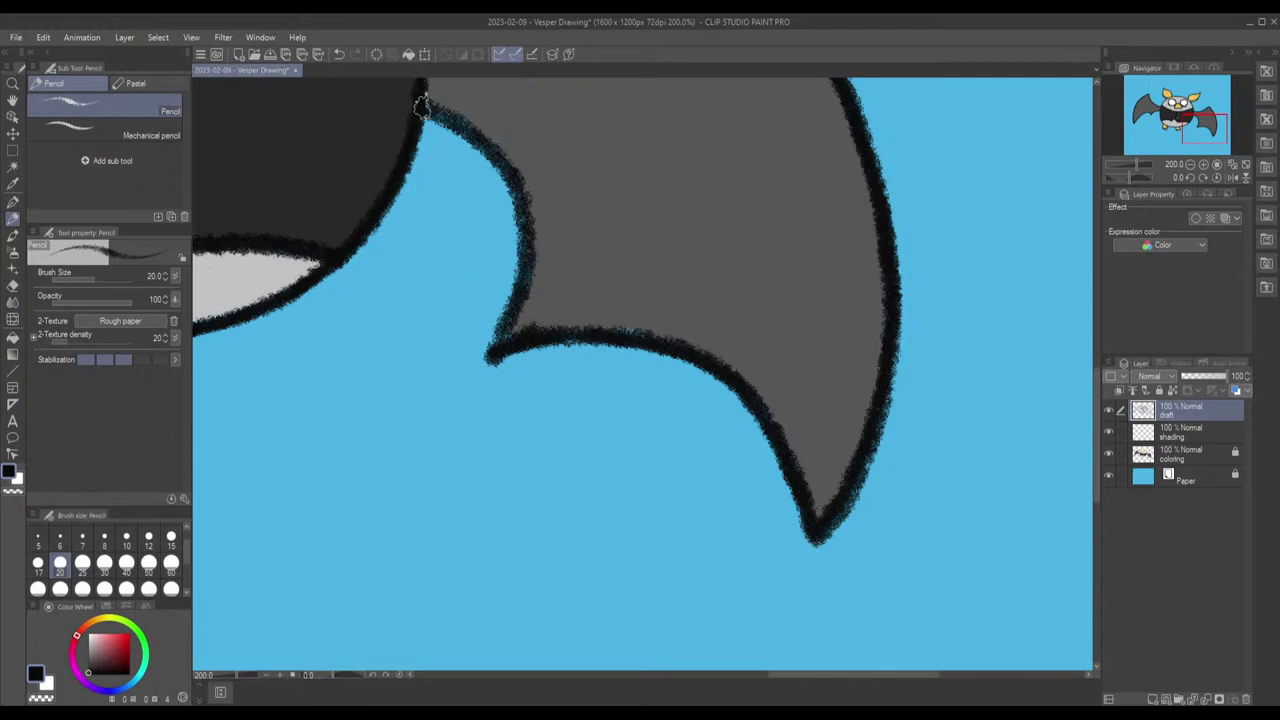
pyautogui.moveTo(423, 100); pyautogui.dragTo(487, 128)
pyautogui.hotkey('ctrl', 'z')
pyautogui.moveTo(418, 96)
pyautogui.mouseDown()
pyautogui.moveTo(485, 138)
pyautogui.moveTo(514, 190)
pyautogui.moveTo(526, 260)
pyautogui.moveTo(488, 358)
pyautogui.mouseUp()
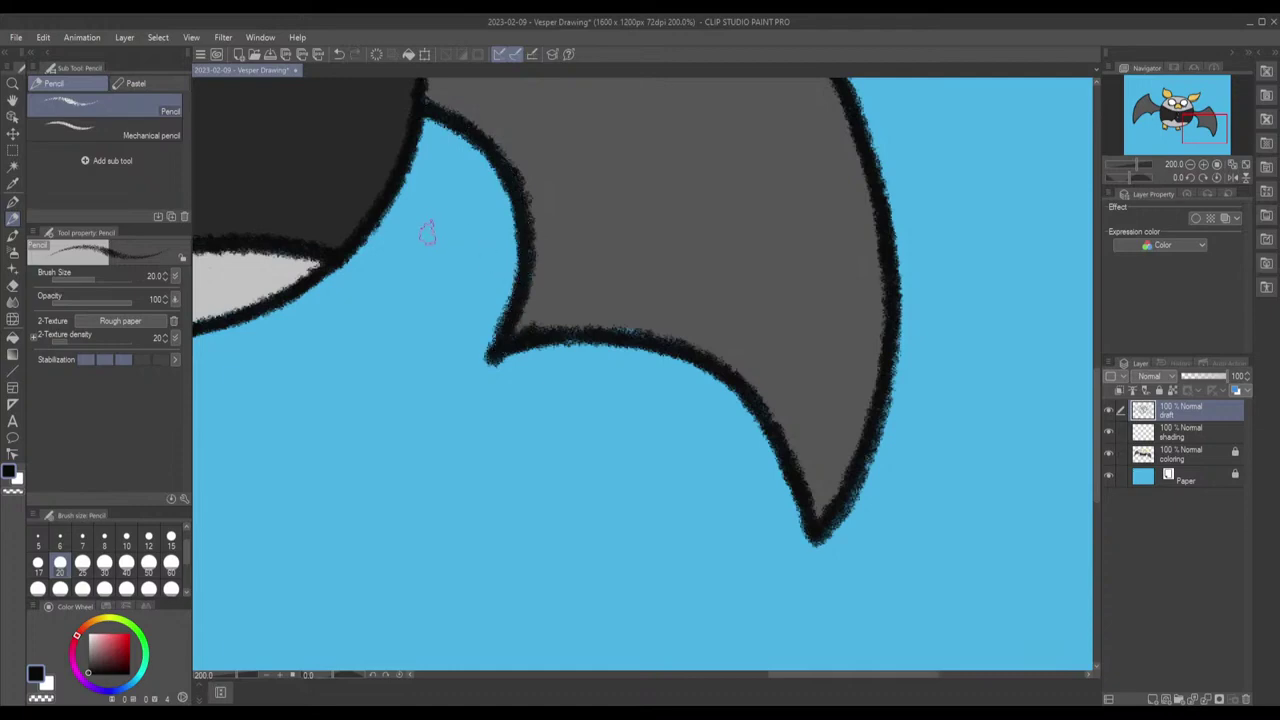
# Step: Lock the draft layer and make the shading layer active
pyautogui.moveTo(426, 229); pyautogui.dragTo(529, 274)
pyautogui.moveTo(195, 108); pyautogui.dragTo(617, 351)
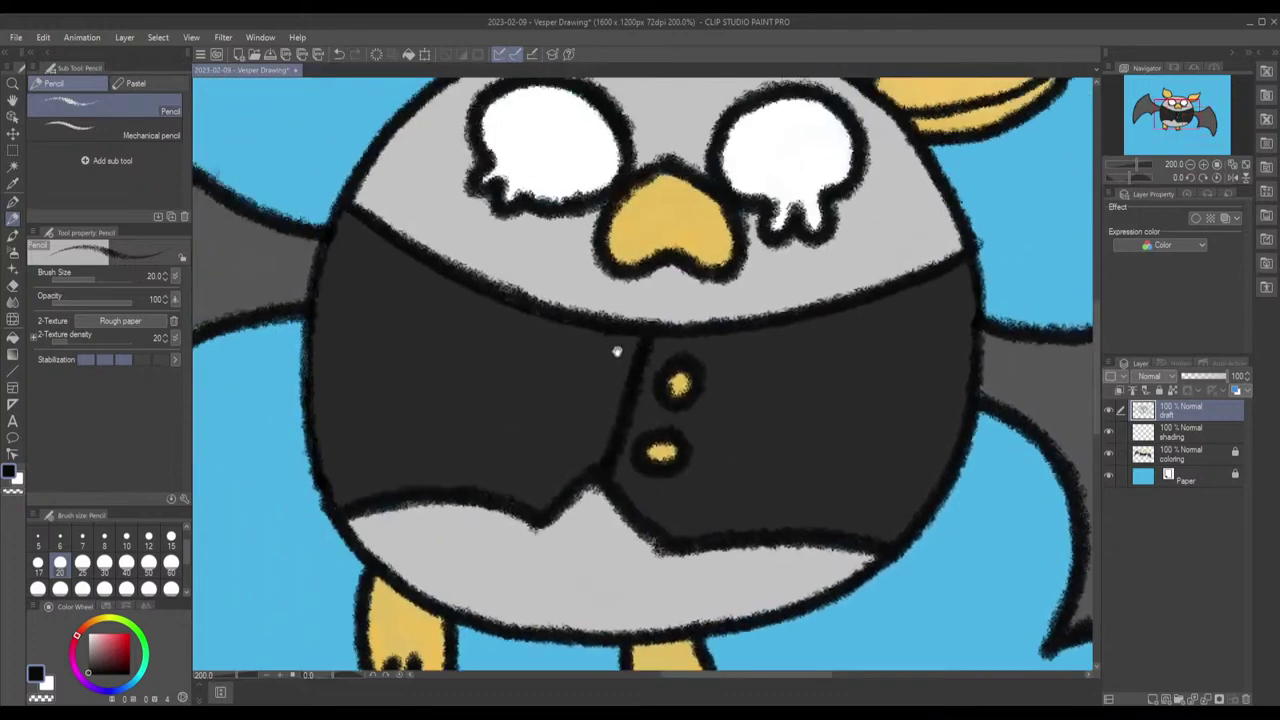
pyautogui.scroll(-5, 617, 351)
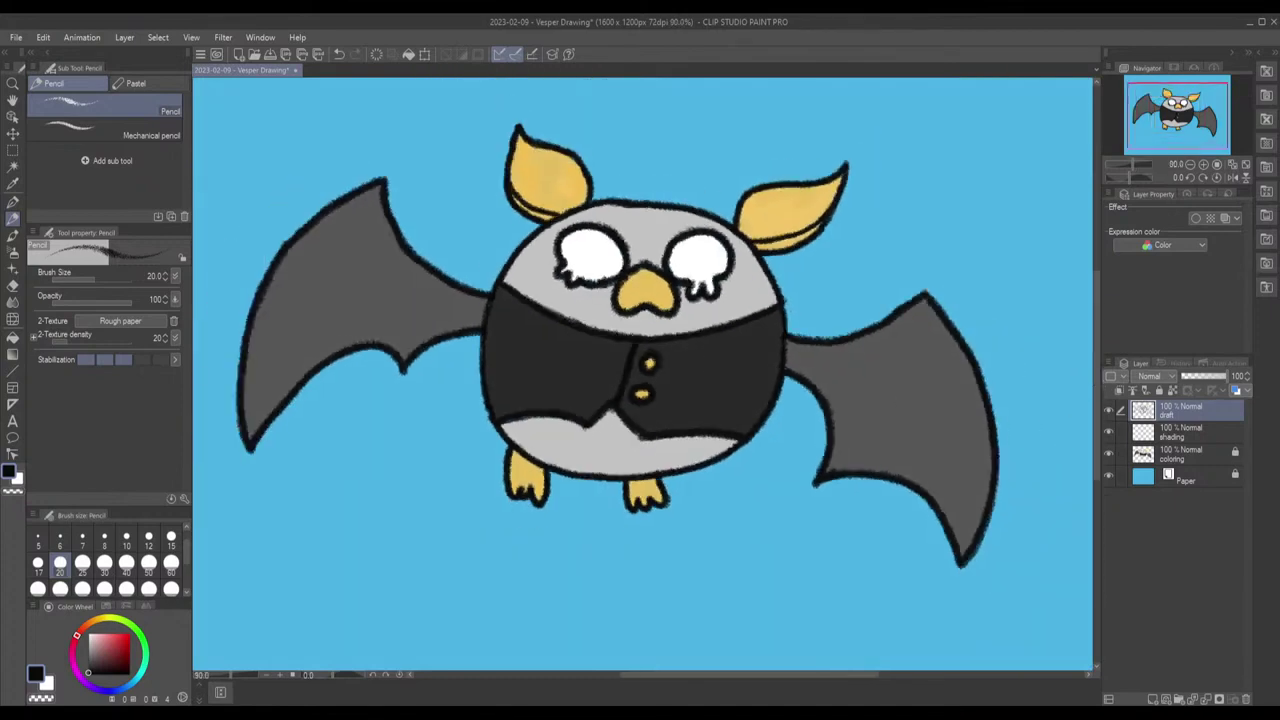
pyautogui.click(1162, 390)
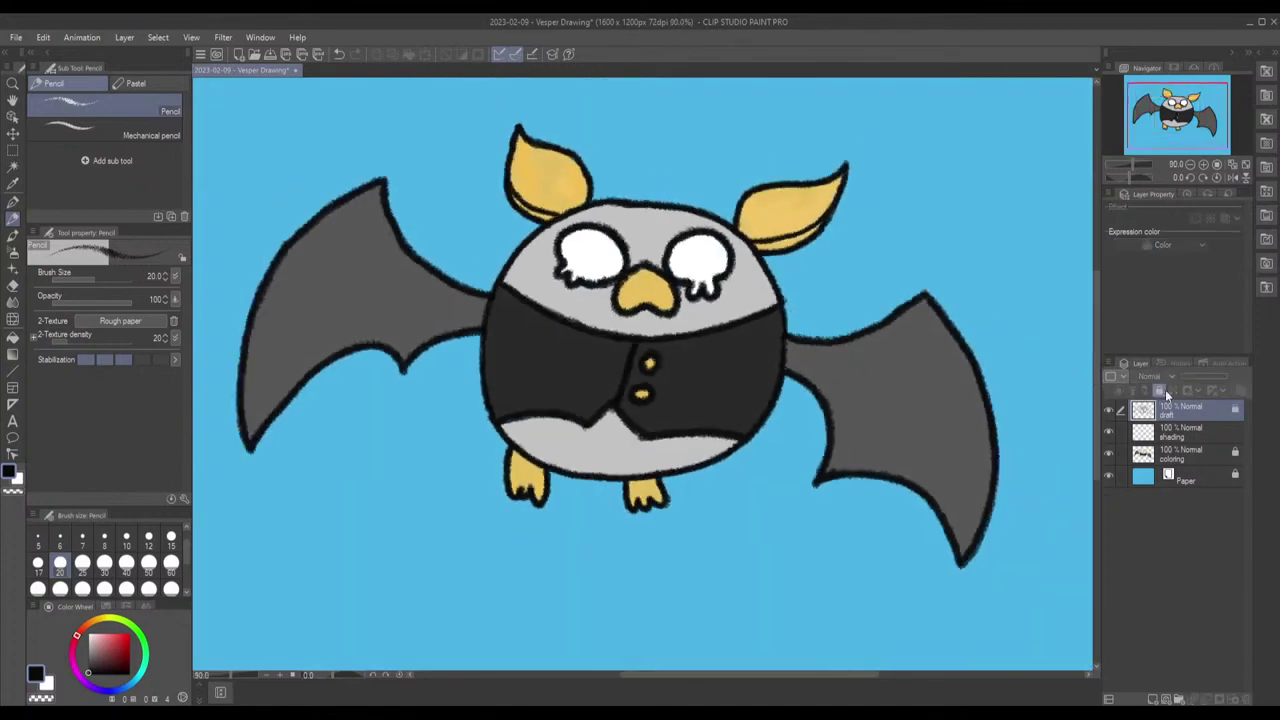
pyautogui.click(1207, 433)
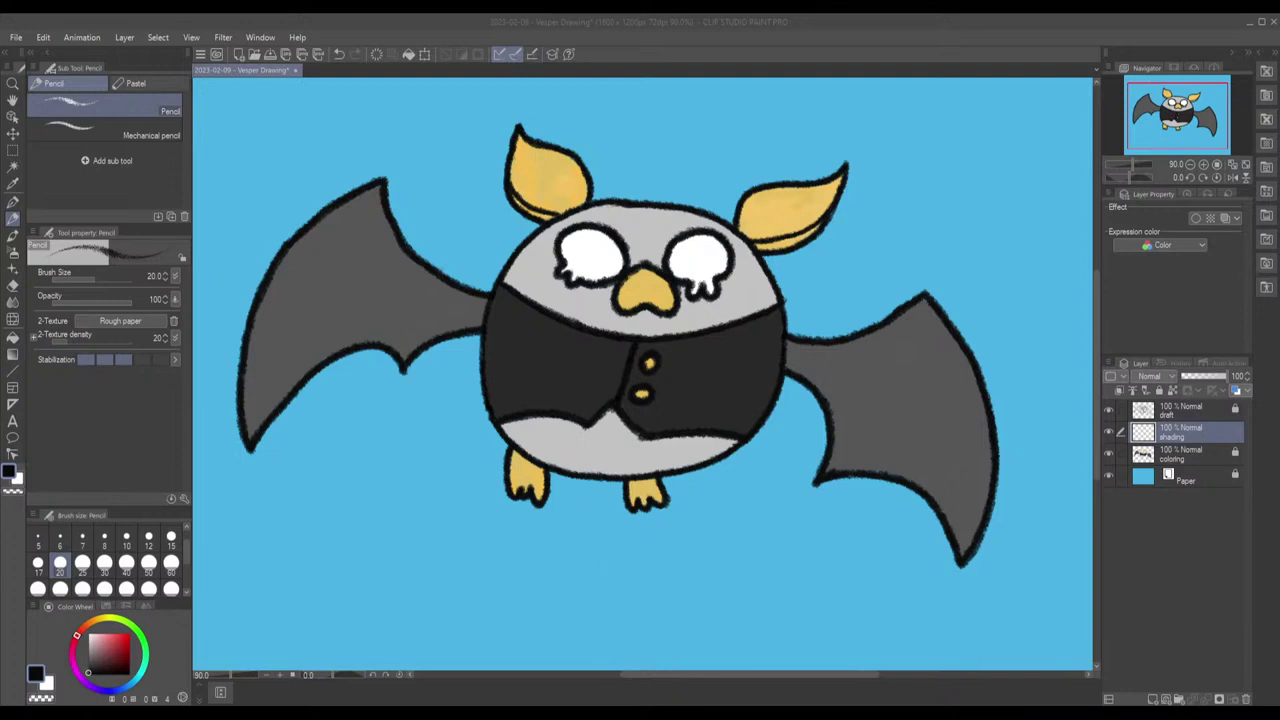
# Step: Save the drawing
pyautogui.click(711, 26)
pyautogui.hotkey('ctrl', 's')
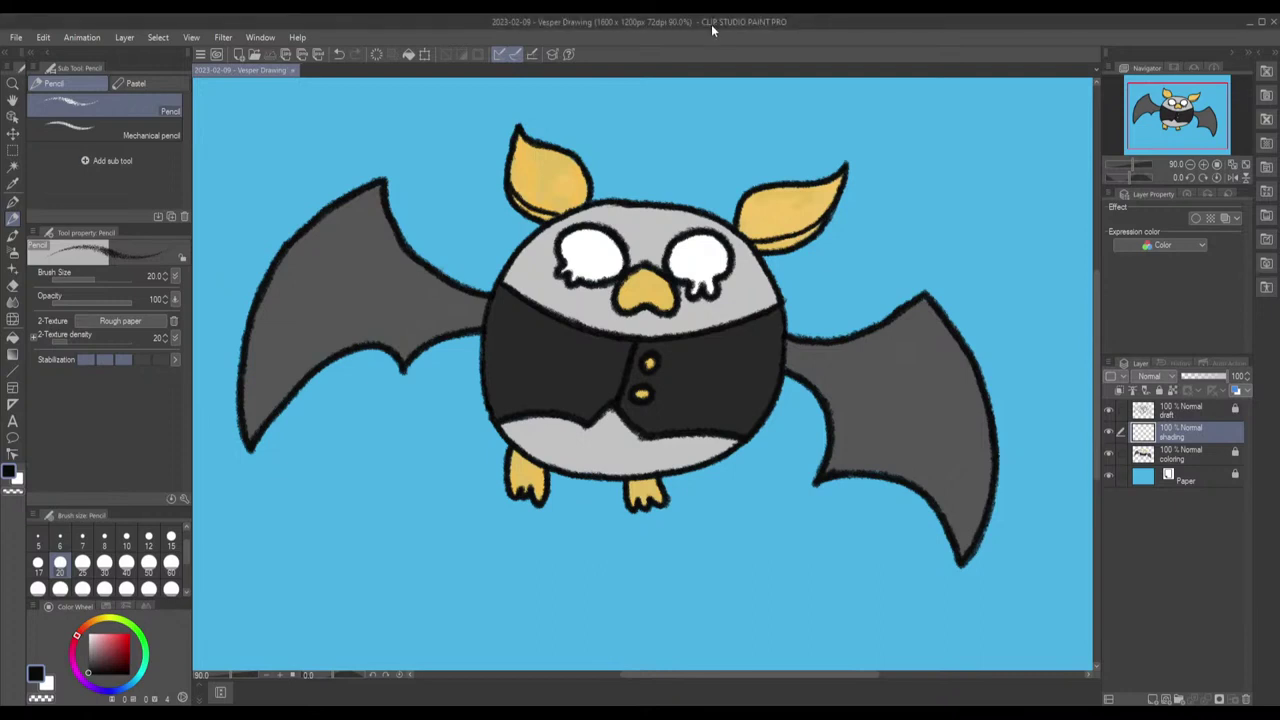
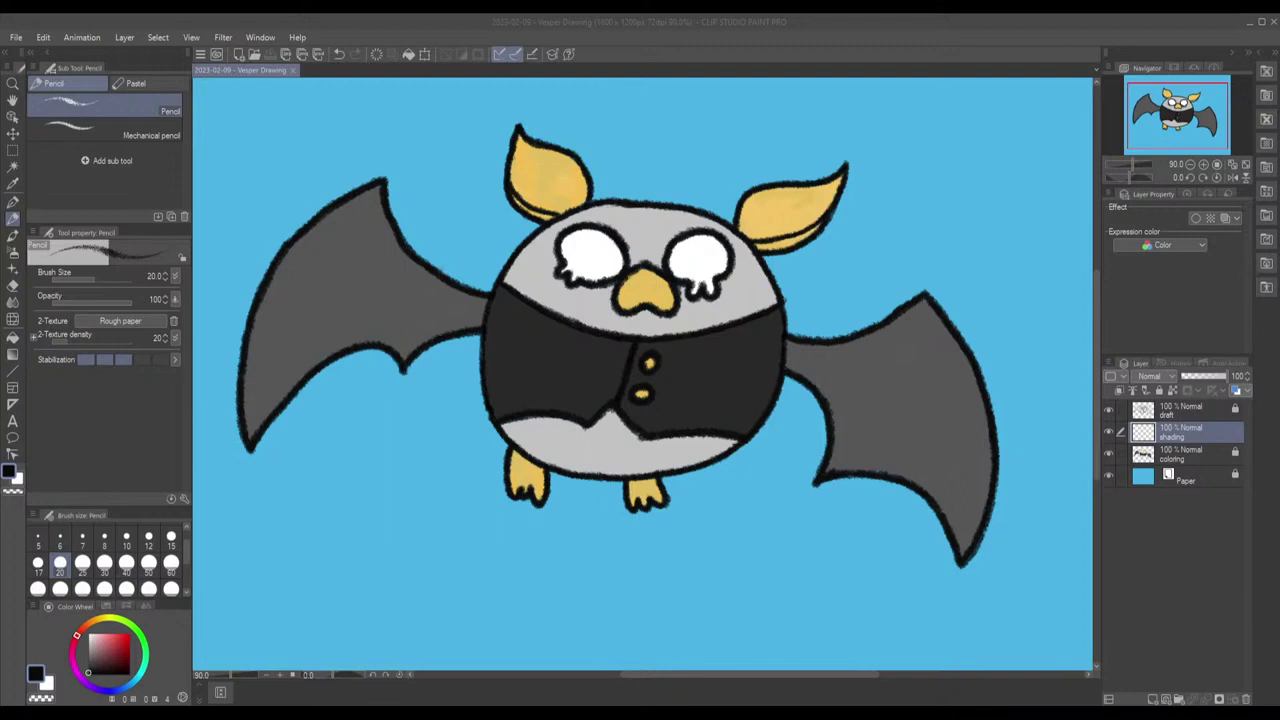
# Step: Sample the right ear's yellow and darken it to a golden brown (hue 41, saturation 66, value 73) as the drawing colour
pyautogui.keyDown('alt'); pyautogui.click(782, 214); pyautogui.keyUp('alt')
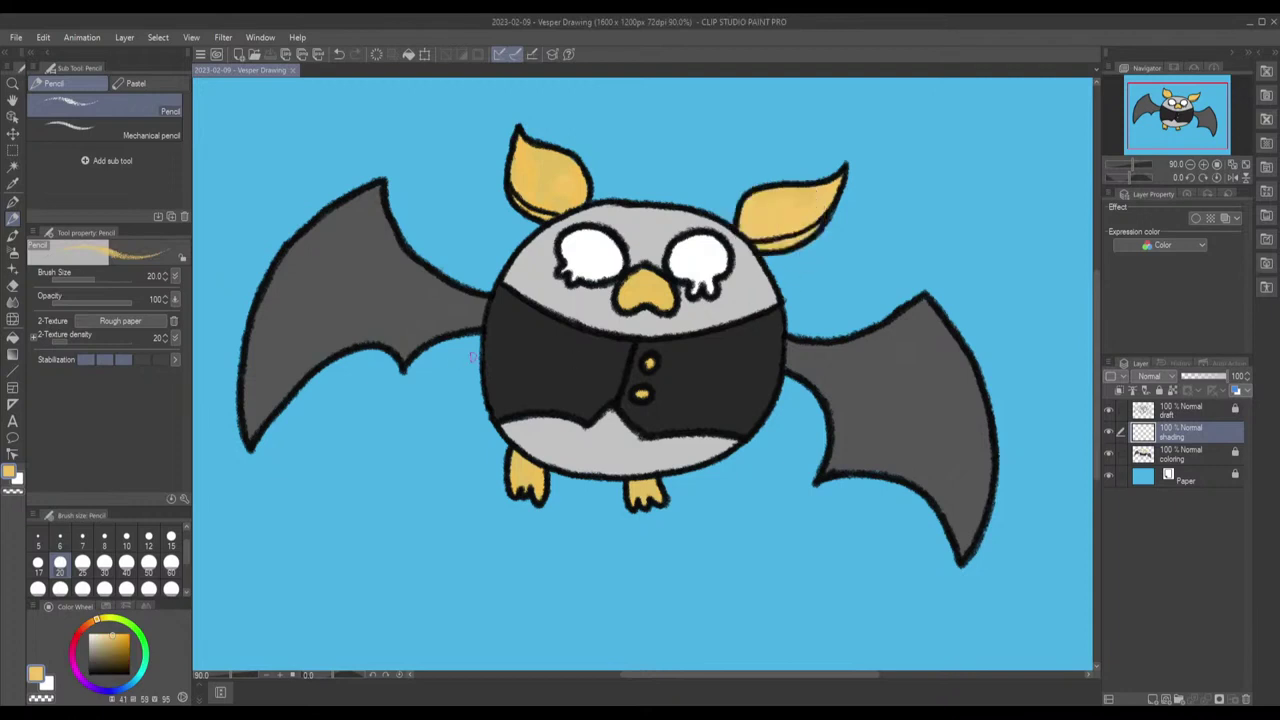
pyautogui.click(120, 636)
pyautogui.moveTo(120, 636); pyautogui.dragTo(118, 638)
pyautogui.scroll(5, 852, 232)
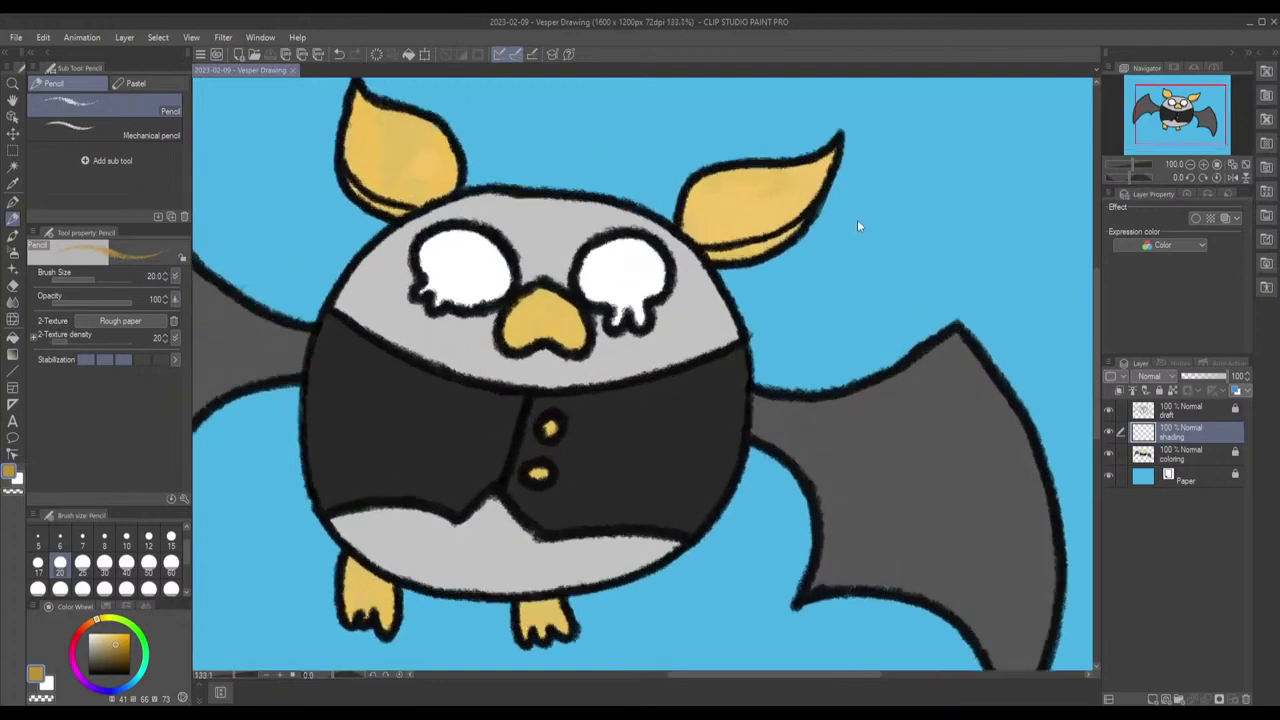
pyautogui.scroll(1, 815, 205)
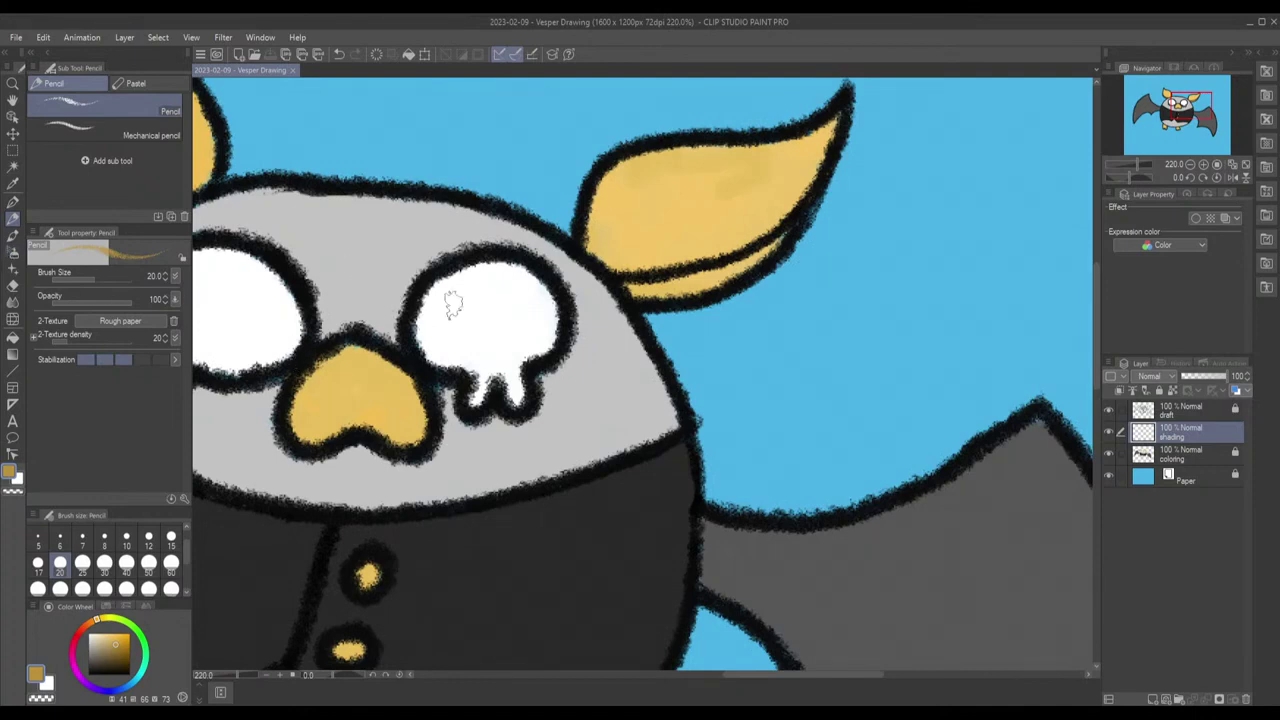
# Step: Clip the shading layer to the coloring layer below it
pyautogui.moveTo(789, 230)
pyautogui.mouseDown()
pyautogui.moveTo(764, 262)
pyautogui.moveTo(710, 266)
pyautogui.moveTo(698, 278)
pyautogui.moveTo(719, 276)
pyautogui.moveTo(686, 296)
pyautogui.mouseUp()
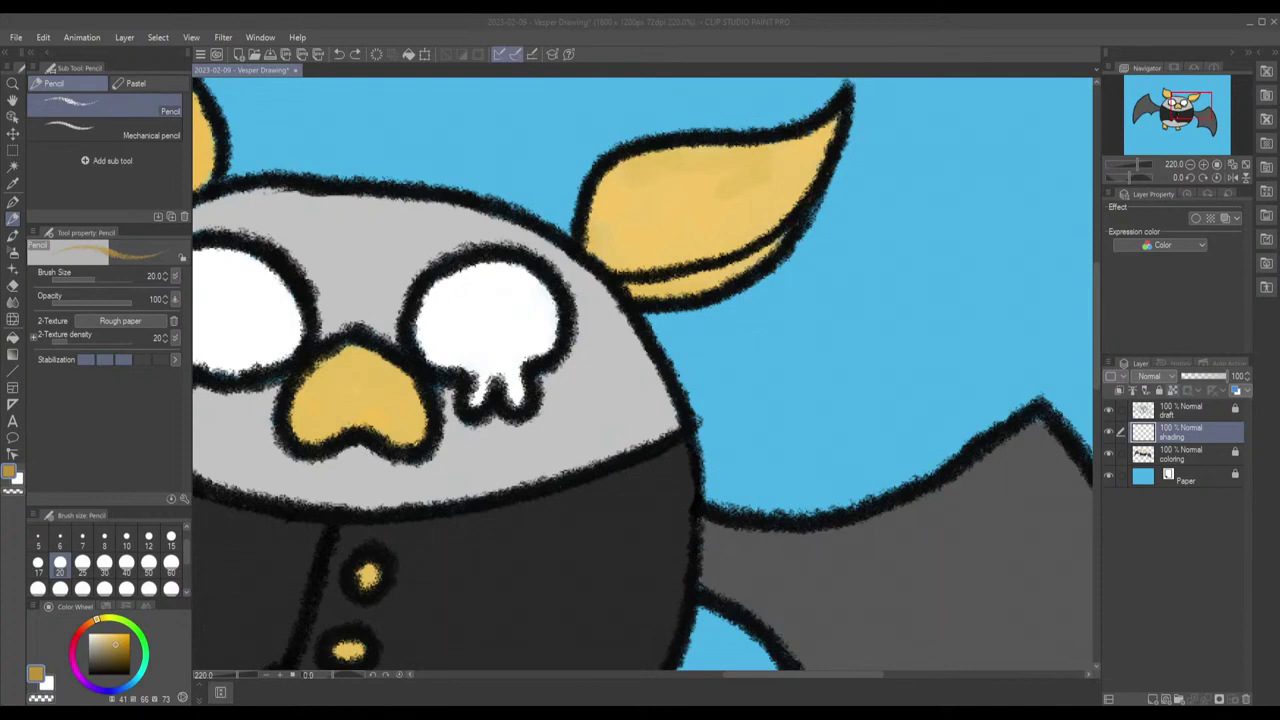
pyautogui.click(1173, 391)
pyautogui.click(1170, 432)
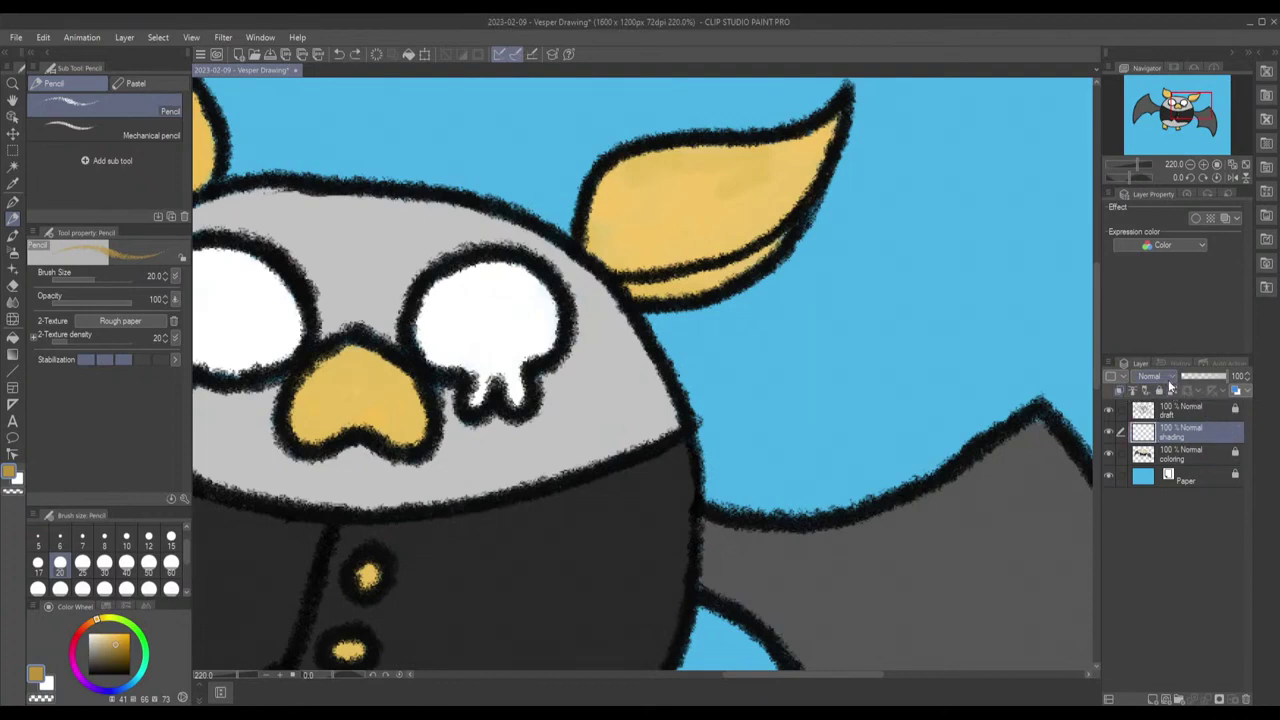
pyautogui.click(1118, 390)
# Step: Try shading the right ear's lower fold in golden brown and in amber (hue 41, saturation 82, value 89), undoing both
pyautogui.moveTo(750, 251); pyautogui.dragTo(661, 279)
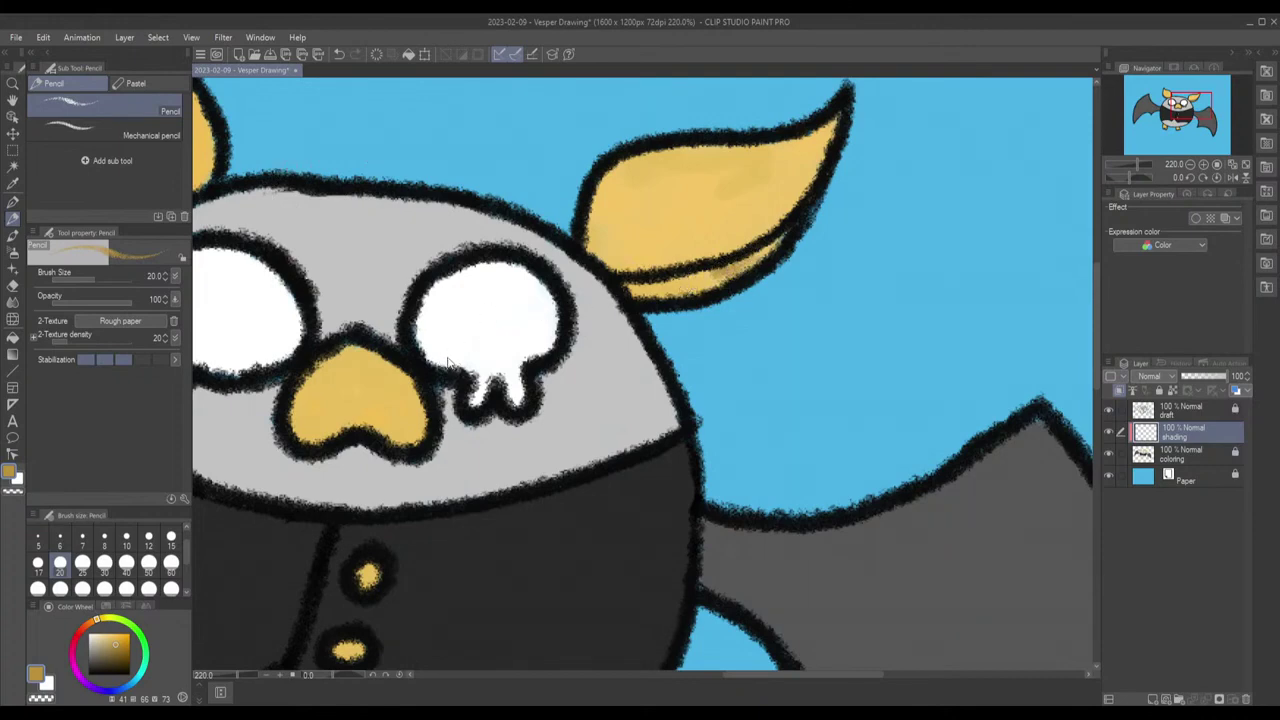
pyautogui.hotkey('ctrl', 'z')
pyautogui.moveTo(656, 125)
pyautogui.mouseDown()
pyautogui.moveTo(643, 214)
pyautogui.moveTo(737, 171)
pyautogui.moveTo(724, 192)
pyautogui.moveTo(671, 200)
pyautogui.moveTo(706, 214)
pyautogui.moveTo(720, 262)
pyautogui.moveTo(690, 270)
pyautogui.moveTo(688, 285)
pyautogui.moveTo(738, 289)
pyautogui.mouseUp()
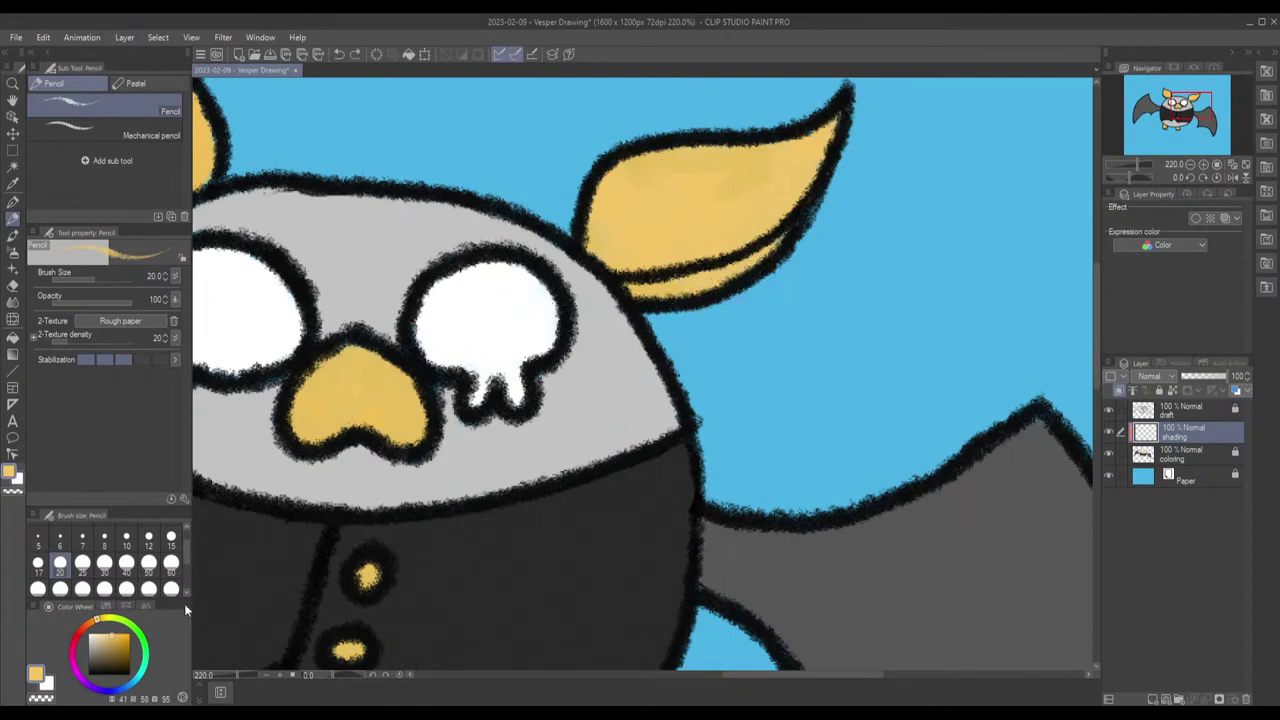
pyautogui.click(124, 635)
pyautogui.moveTo(650, 262)
pyautogui.mouseDown()
pyautogui.moveTo(706, 278)
pyautogui.moveTo(644, 285)
pyautogui.moveTo(656, 290)
pyautogui.moveTo(643, 296)
pyautogui.moveTo(636, 278)
pyautogui.moveTo(691, 290)
pyautogui.moveTo(729, 273)
pyautogui.moveTo(671, 283)
pyautogui.moveTo(776, 252)
pyautogui.mouseUp()
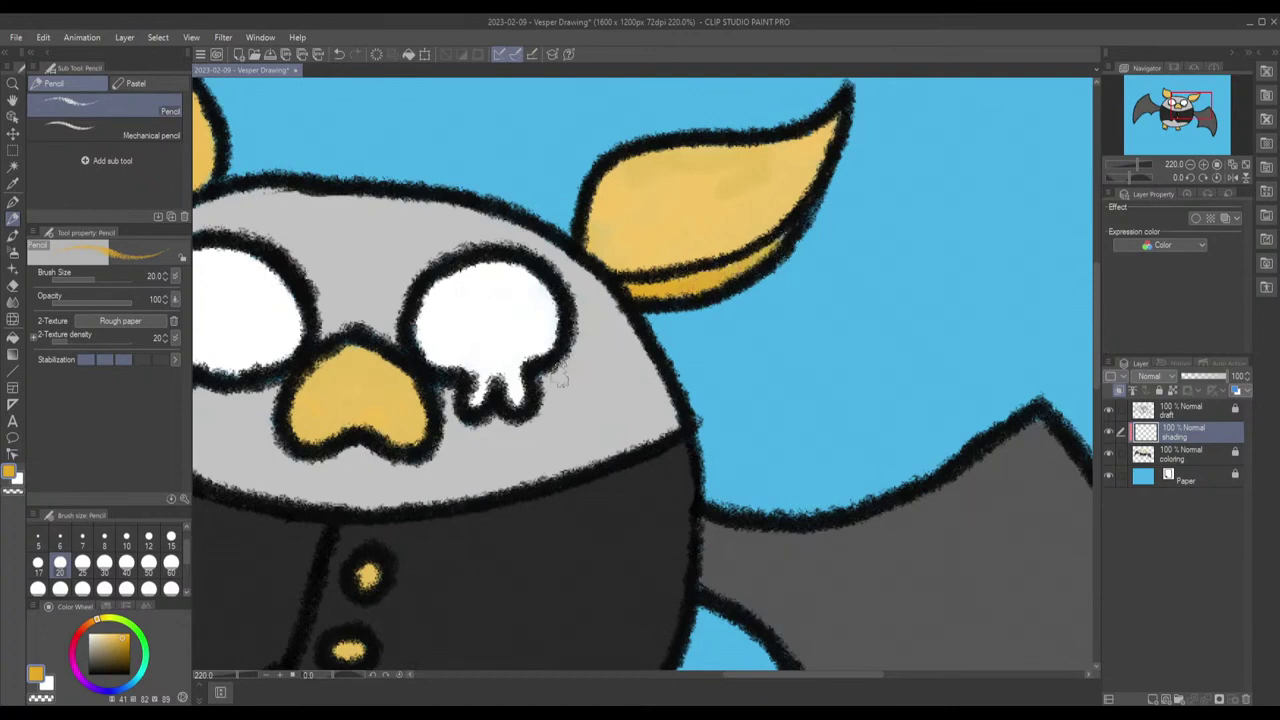
pyautogui.hotkey('ctrl', 'z')
pyautogui.hotkey('ctrl', 'z')
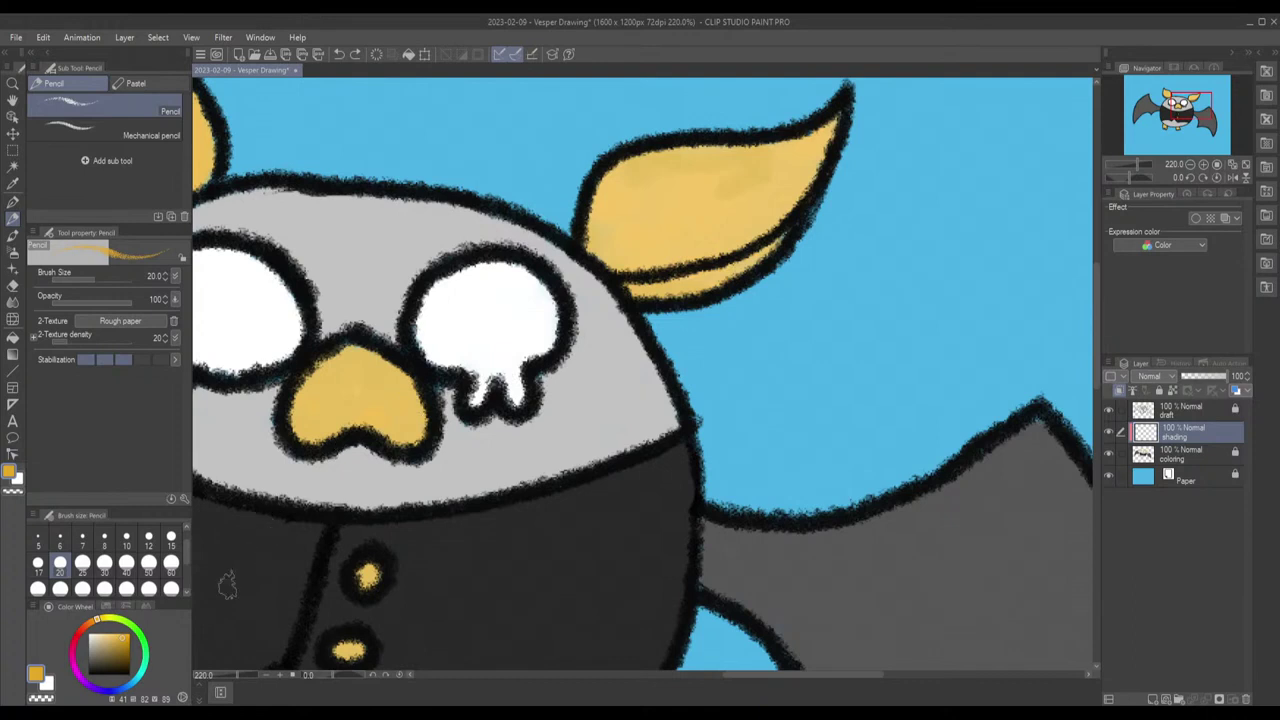
# Step: Fill the right ear's lower fold with a vivid yellow-orange (hue 41, saturation 100, value 100)
pyautogui.click(128, 632)
pyautogui.moveTo(718, 286)
pyautogui.mouseDown()
pyautogui.moveTo(670, 290)
pyautogui.moveTo(634, 278)
pyautogui.moveTo(760, 262)
pyautogui.moveTo(796, 230)
pyautogui.moveTo(750, 246)
pyautogui.moveTo(780, 265)
pyautogui.moveTo(778, 235)
pyautogui.moveTo(681, 270)
pyautogui.moveTo(670, 290)
pyautogui.moveTo(646, 284)
pyautogui.moveTo(707, 291)
pyautogui.moveTo(803, 252)
pyautogui.moveTo(778, 237)
pyautogui.moveTo(717, 265)
pyautogui.moveTo(744, 280)
pyautogui.mouseUp()
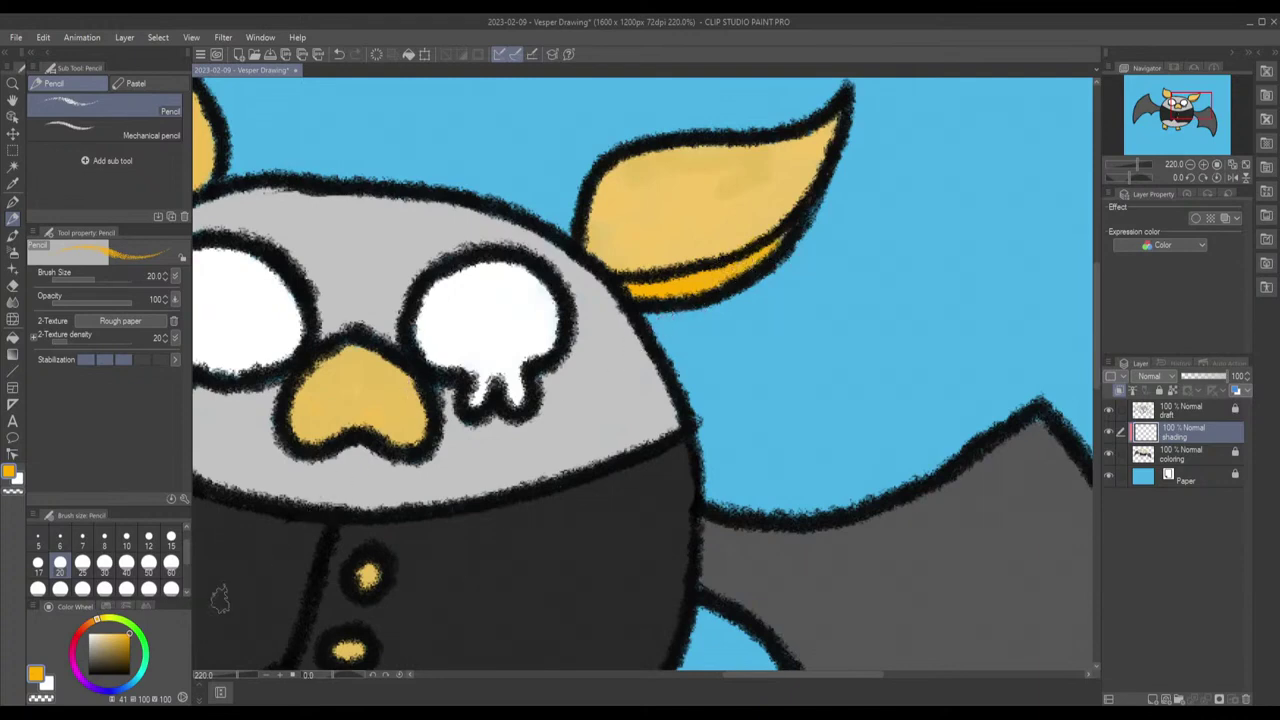
# Step: Try a dark brown and a paler yellow over the right ear's lower fold, undoing each trial
pyautogui.click(133, 651)
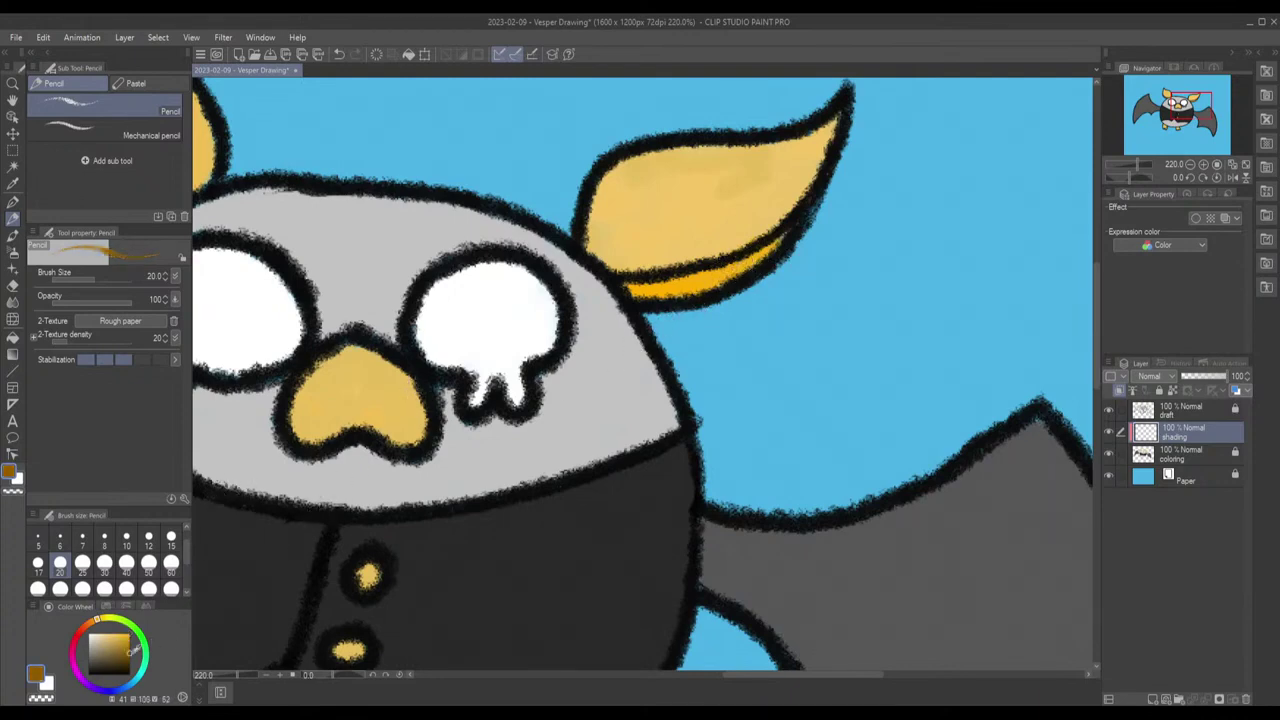
pyautogui.moveTo(640, 286); pyautogui.dragTo(716, 290)
pyautogui.hotkey('ctrl', 'z')
pyautogui.click(117, 636)
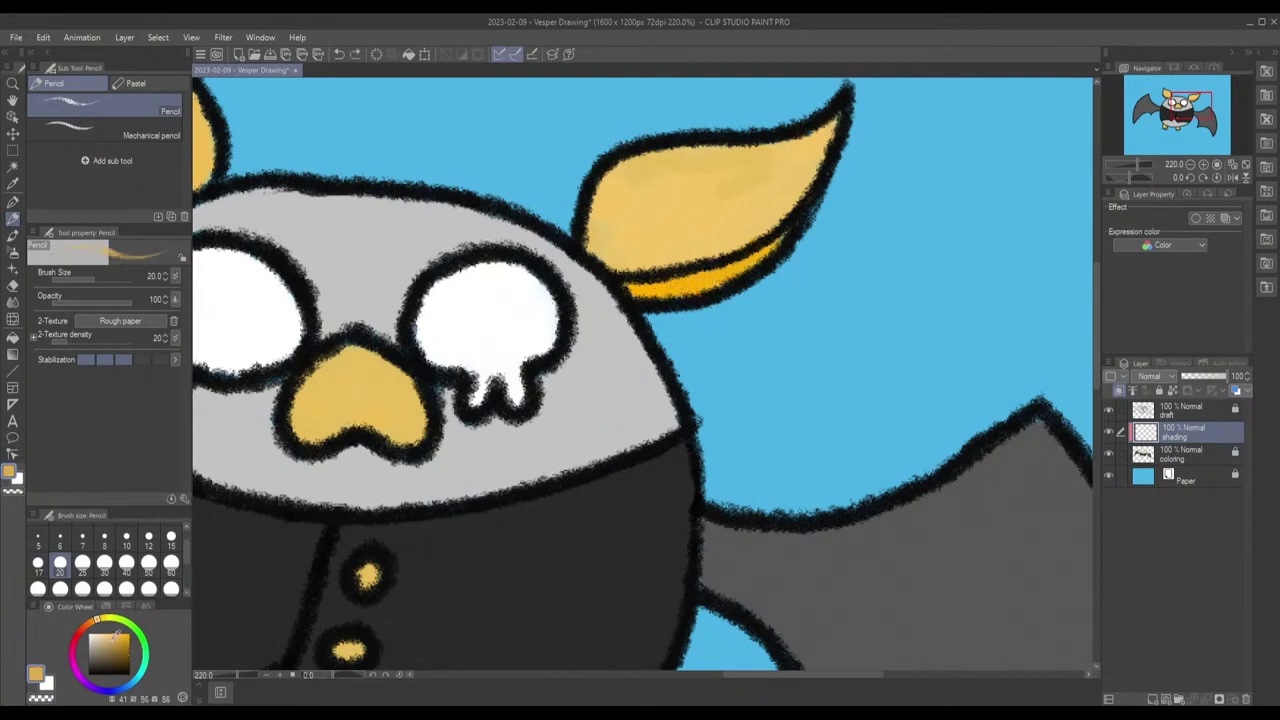
pyautogui.moveTo(698, 284)
pyautogui.mouseDown()
pyautogui.moveTo(636, 285)
pyautogui.moveTo(664, 286)
pyautogui.mouseUp()
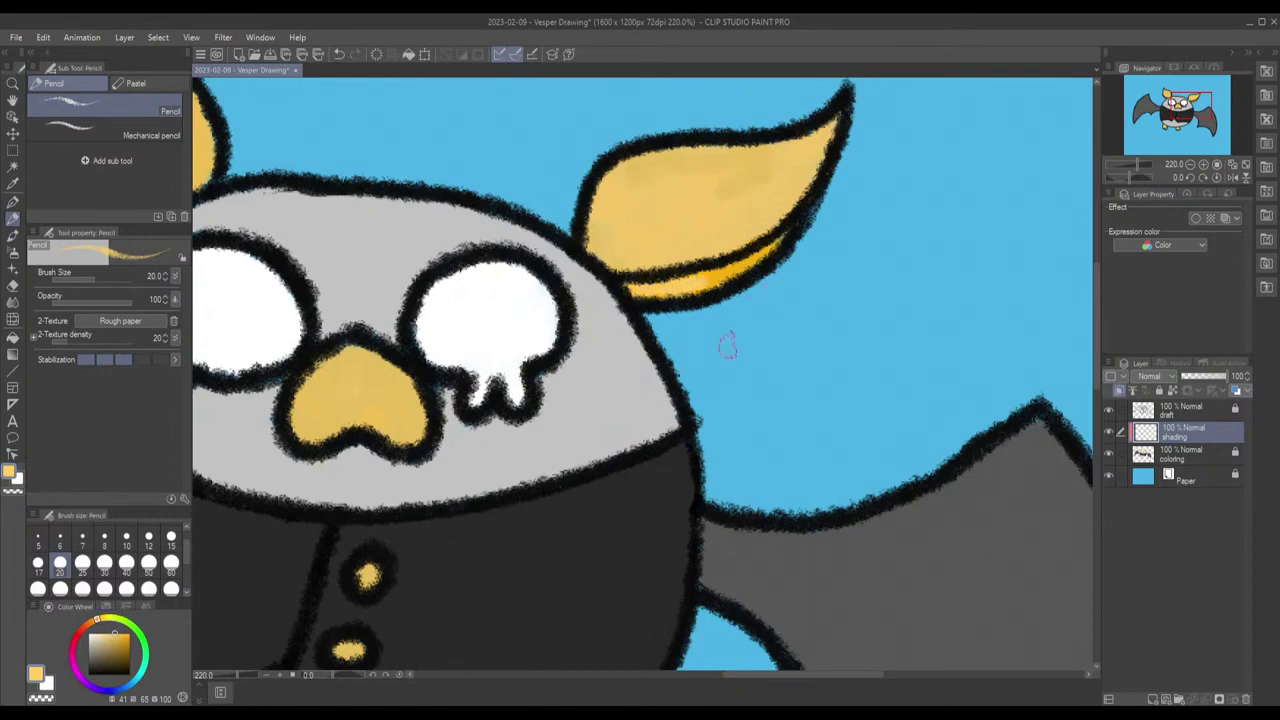
pyautogui.hotkey('ctrl', 'z')
# Step: Shade the left ear's lower fold with a yellow-orange of hue 41, saturation 89, value 100
pyautogui.click(136, 645)
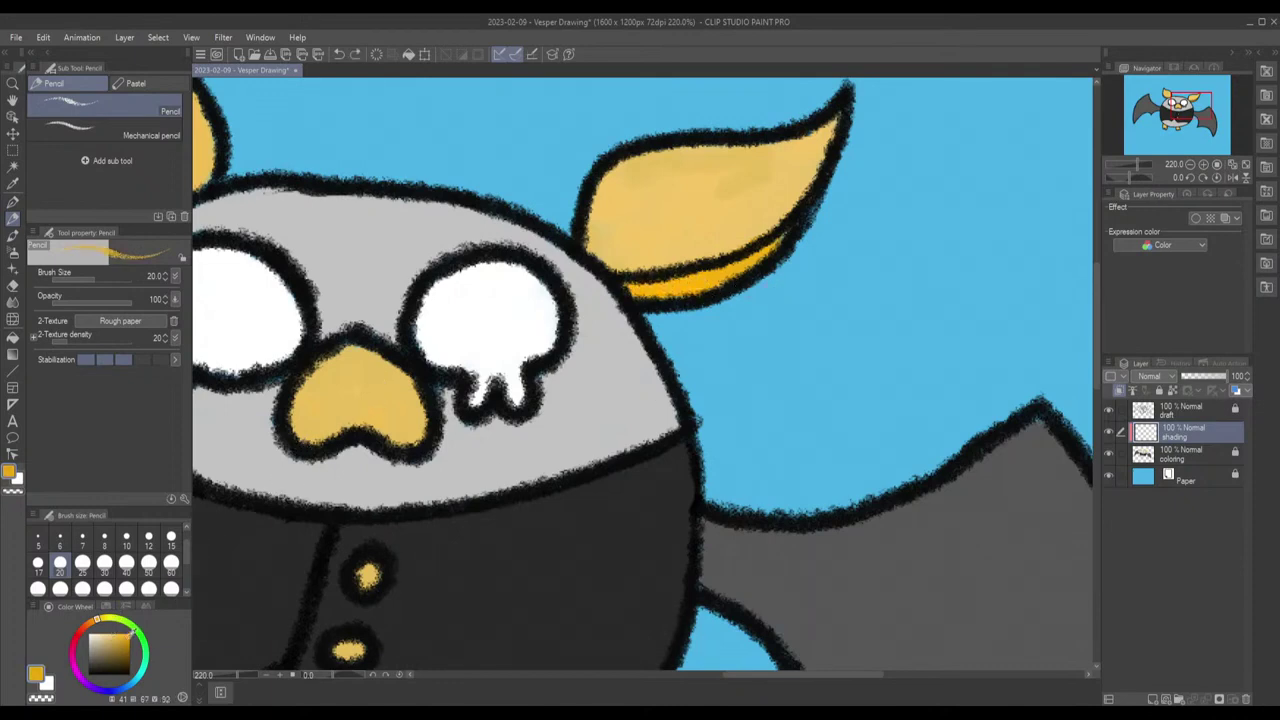
pyautogui.click(130, 630)
pyautogui.scroll(2, 386, 249)
pyautogui.hscroll(-6, 420, 262)
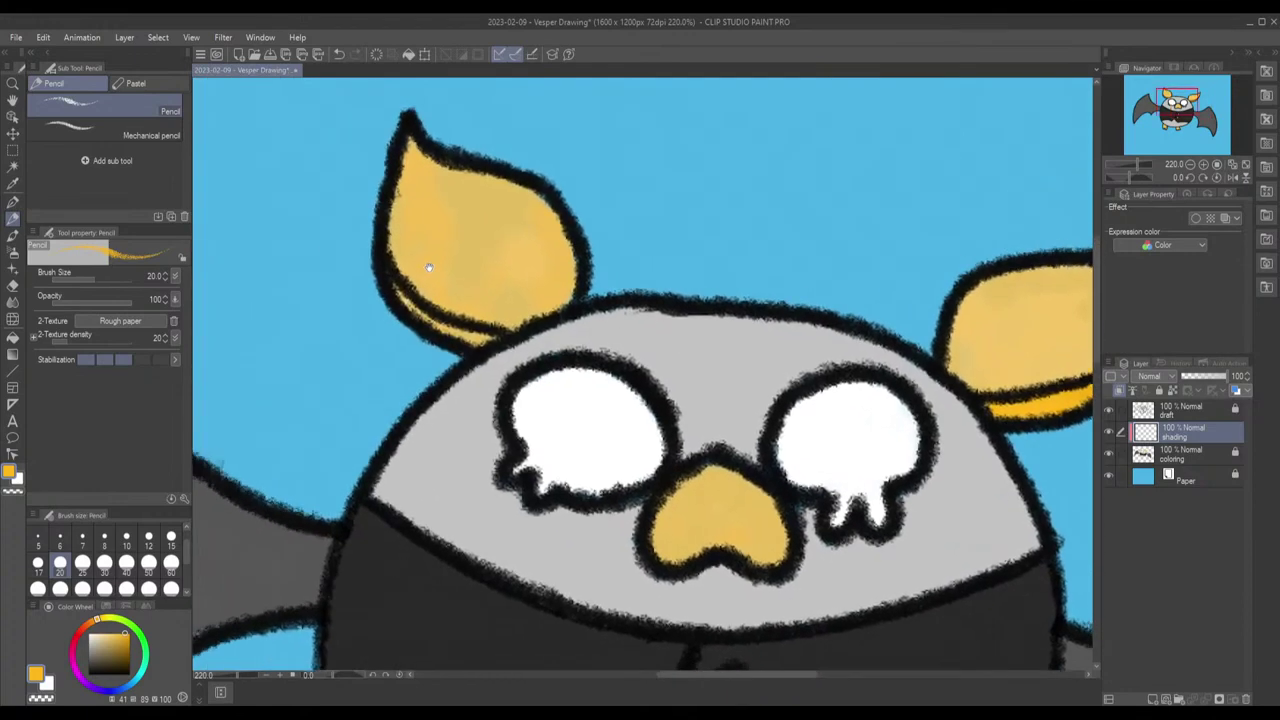
pyautogui.hscroll(-4, 428, 267)
pyautogui.scroll(-1, 428, 267)
pyautogui.moveTo(505, 270)
pyautogui.mouseDown()
pyautogui.moveTo(520, 292)
pyautogui.moveTo(583, 313)
pyautogui.mouseUp()
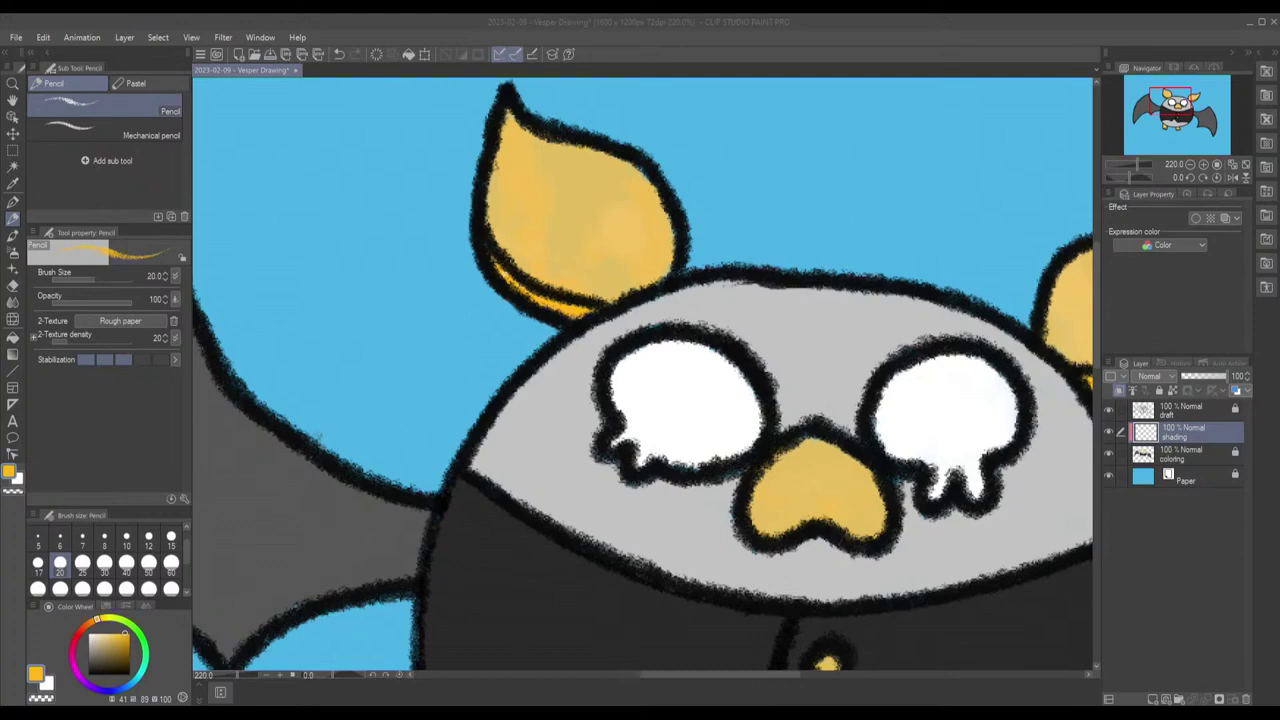
# Step: Try a yellow-orange stroke on the vest's right side and undo it
pyautogui.moveTo(853, 356); pyautogui.dragTo(497, 89)
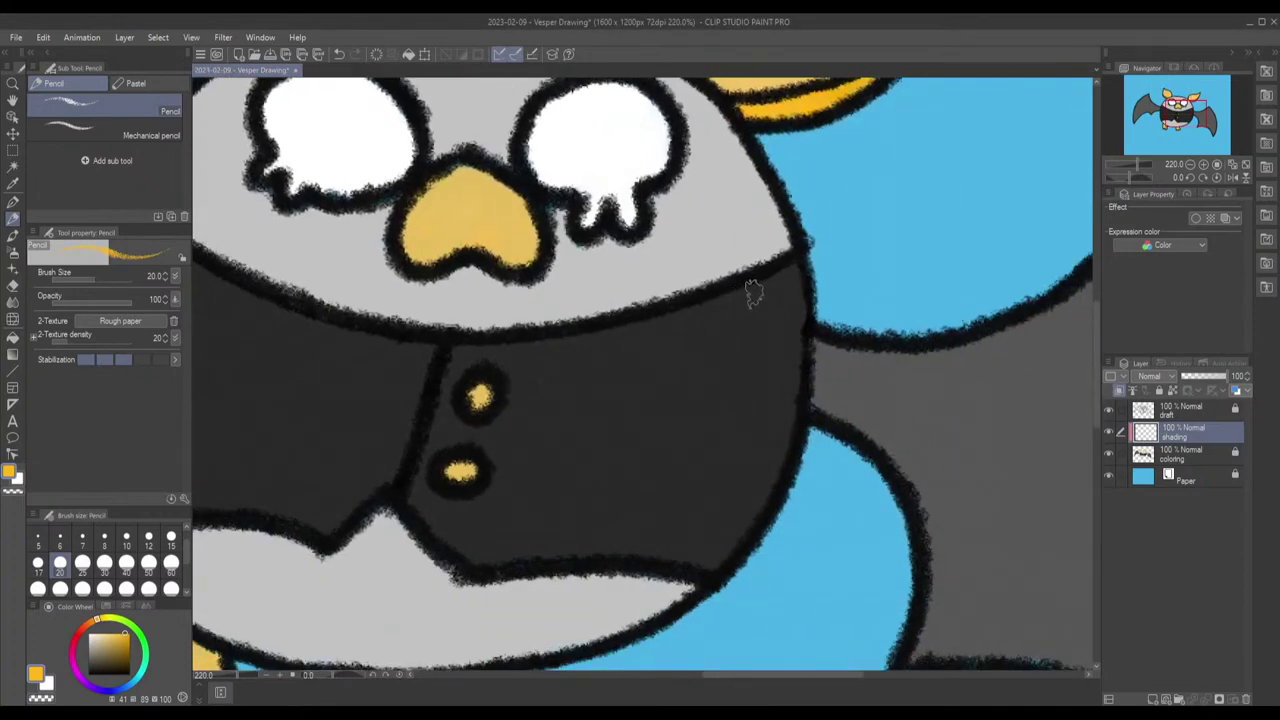
pyautogui.moveTo(700, 292); pyautogui.dragTo(775, 420)
pyautogui.hotkey('ctrl', 'z')
# Step: Fill the remaining gaps in the left ear's lower fold with the same yellow-orange
pyautogui.moveTo(538, 205); pyautogui.dragTo(867, 612)
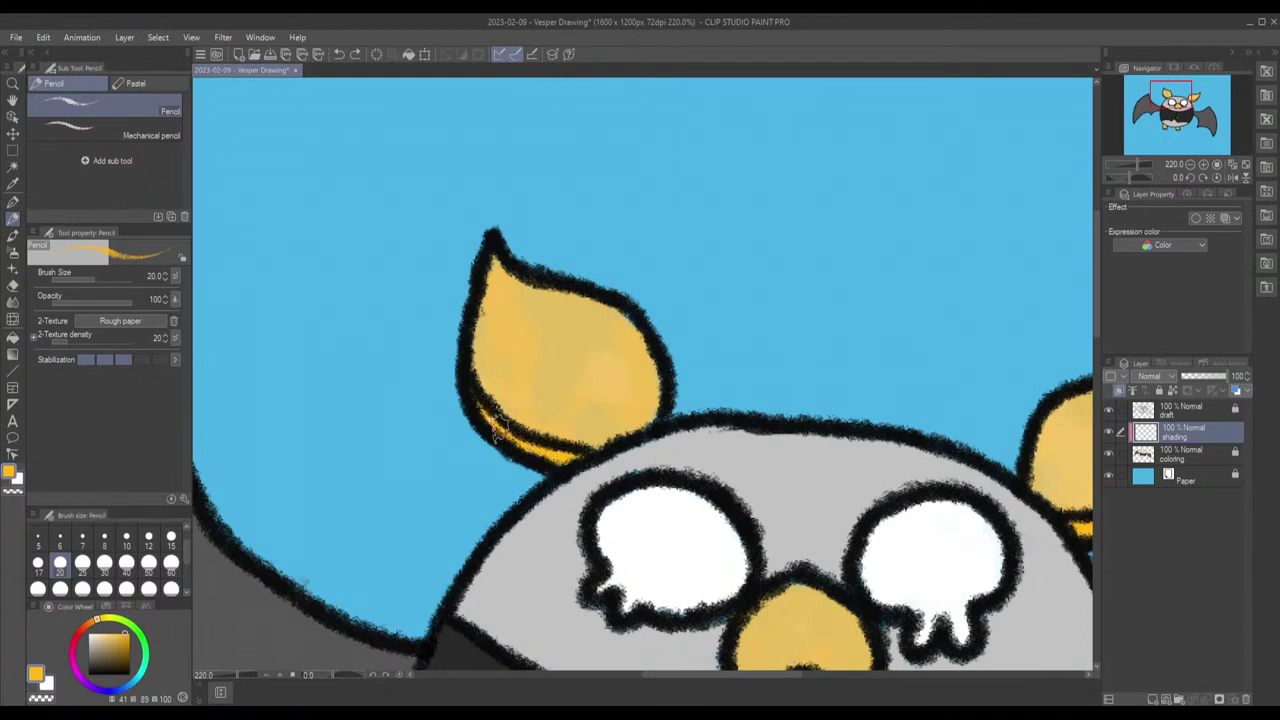
pyautogui.moveTo(478, 400)
pyautogui.mouseDown()
pyautogui.moveTo(524, 458)
pyautogui.moveTo(568, 464)
pyautogui.mouseUp()
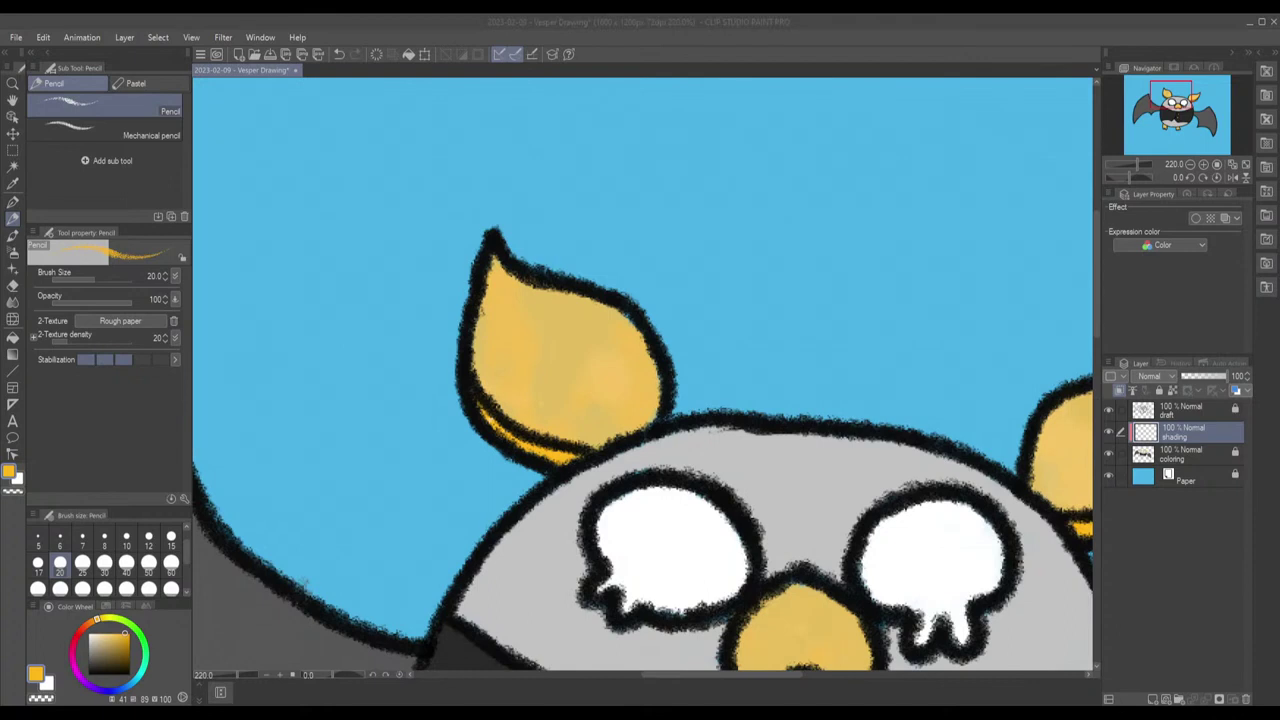
pyautogui.click(522, 446)
# Step: Set the shading layer's blending mode to Multiply
pyautogui.click(1170, 384)
pyautogui.click(1150, 376)
pyautogui.click(1150, 54)
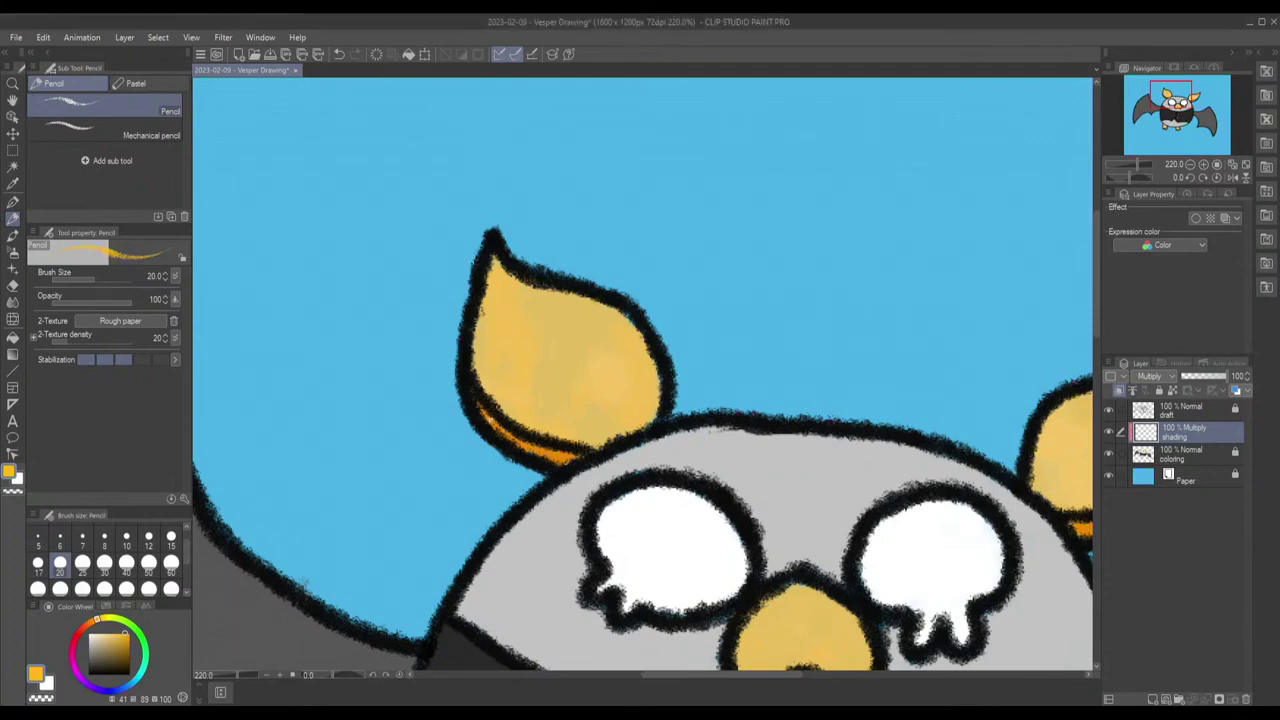
# Step: Sample the right wing's grey, lighten it to value 60, and try shading along the wing's upper edge, undoing the strokes
pyautogui.moveTo(975, 380); pyautogui.dragTo(770, 95)
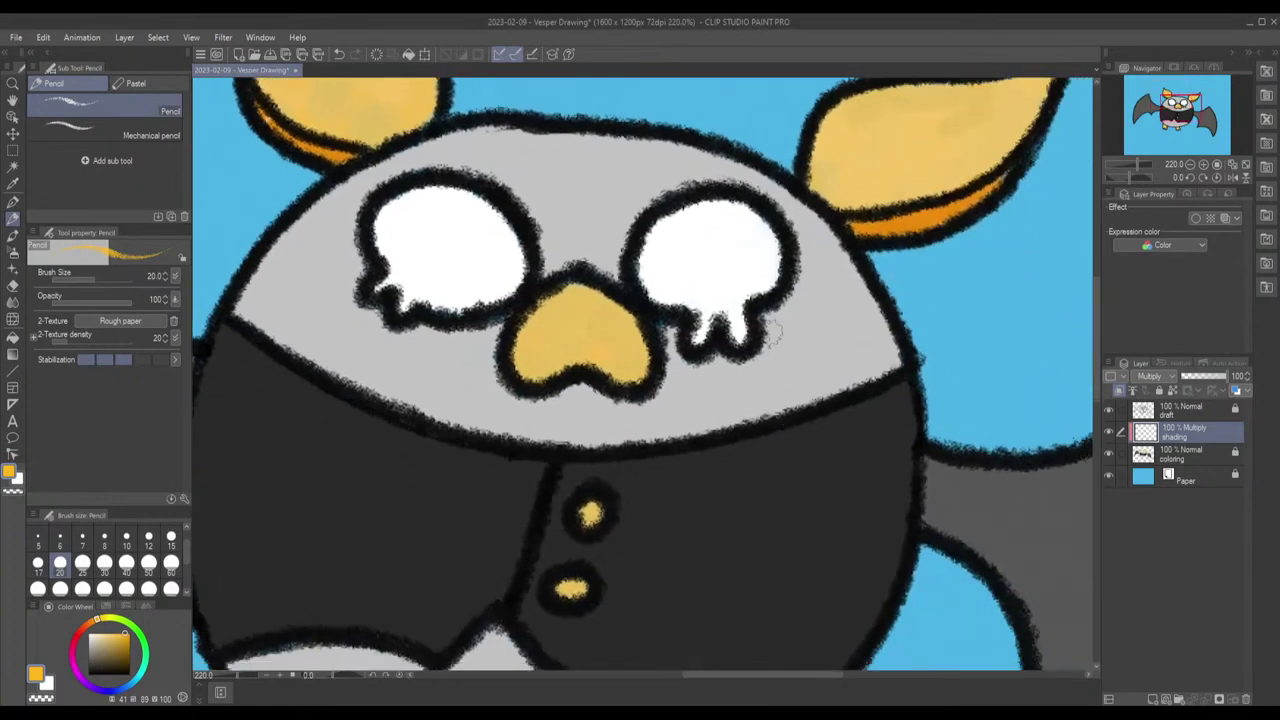
pyautogui.scroll(-5, 810, 355)
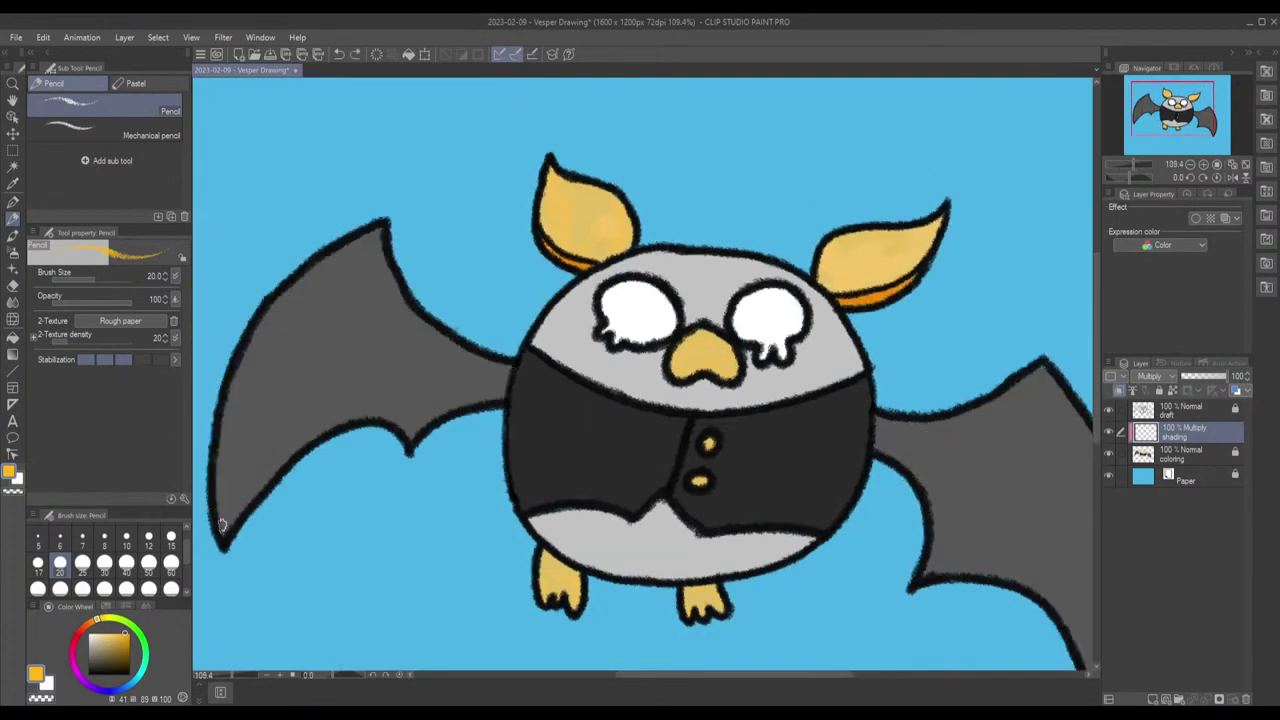
pyautogui.keyDown('alt'); pyautogui.click(1008, 453); pyautogui.keyUp('alt')
pyautogui.moveTo(1021, 443); pyautogui.dragTo(794, 371)
pyautogui.scroll(5, 816, 371)
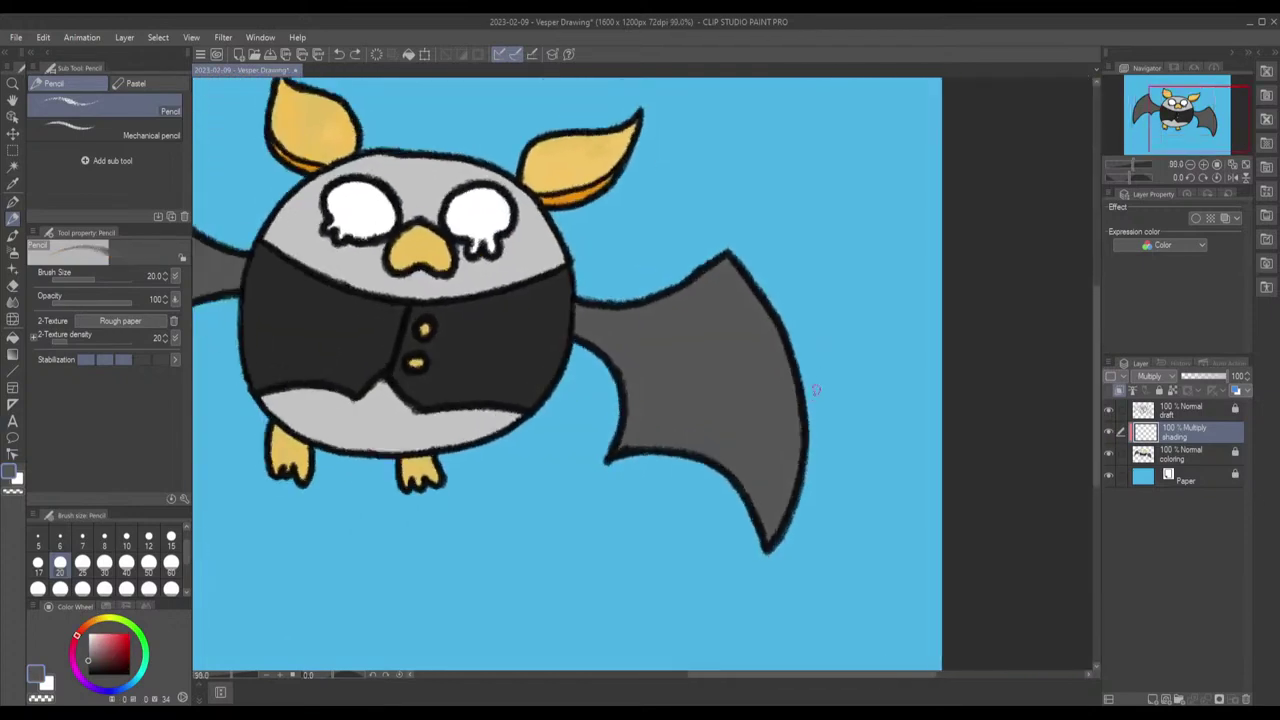
pyautogui.scroll(1, 560, 408)
pyautogui.moveTo(586, 386); pyautogui.dragTo(703, 366)
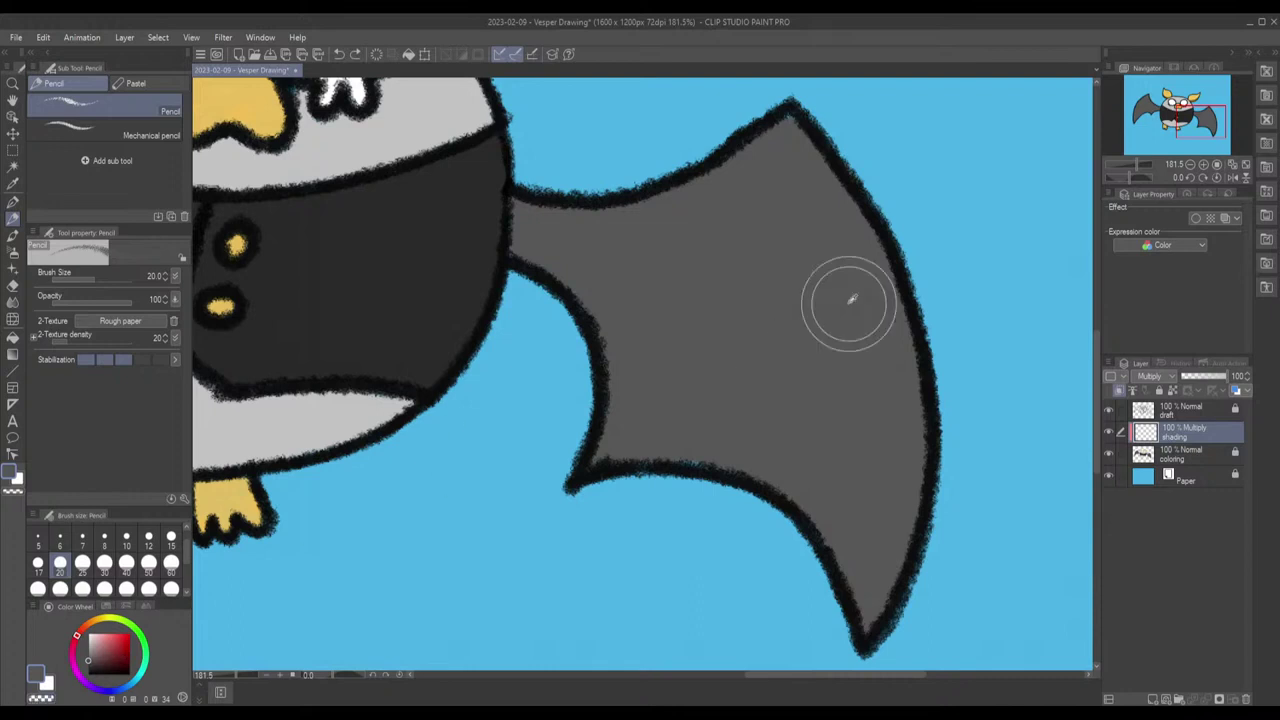
pyautogui.click(90, 650)
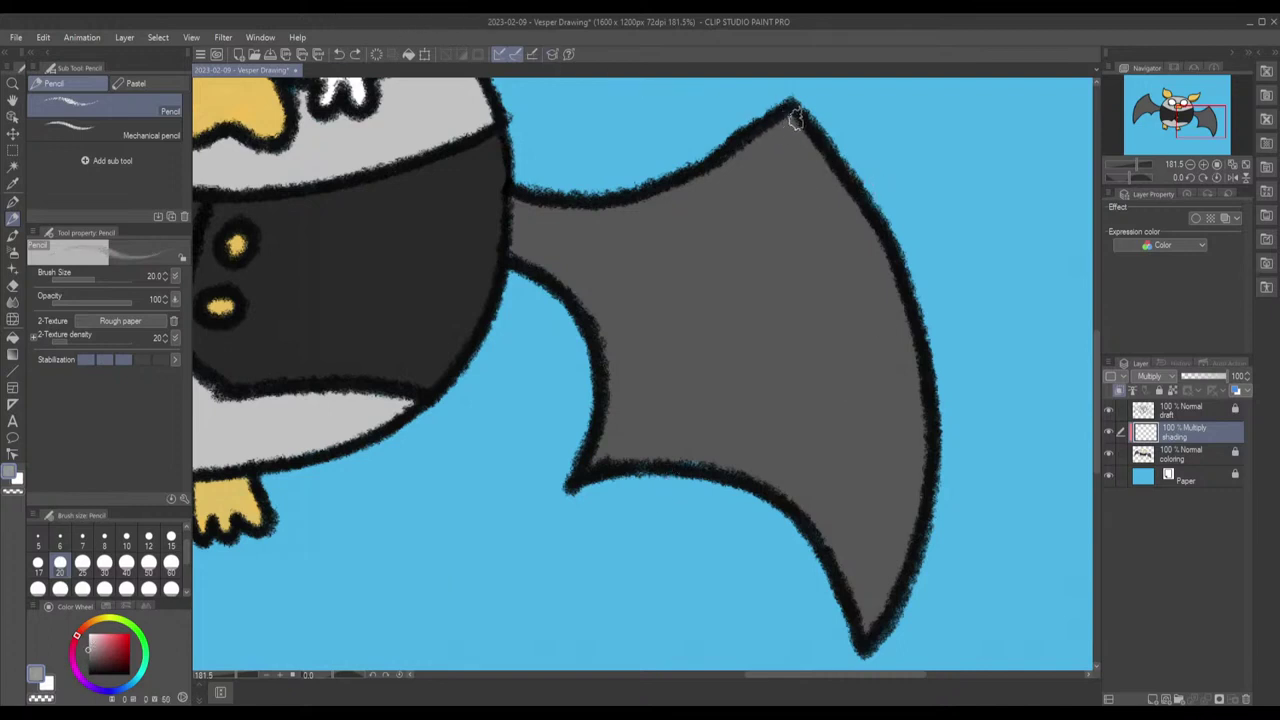
pyautogui.moveTo(792, 114); pyautogui.dragTo(682, 193)
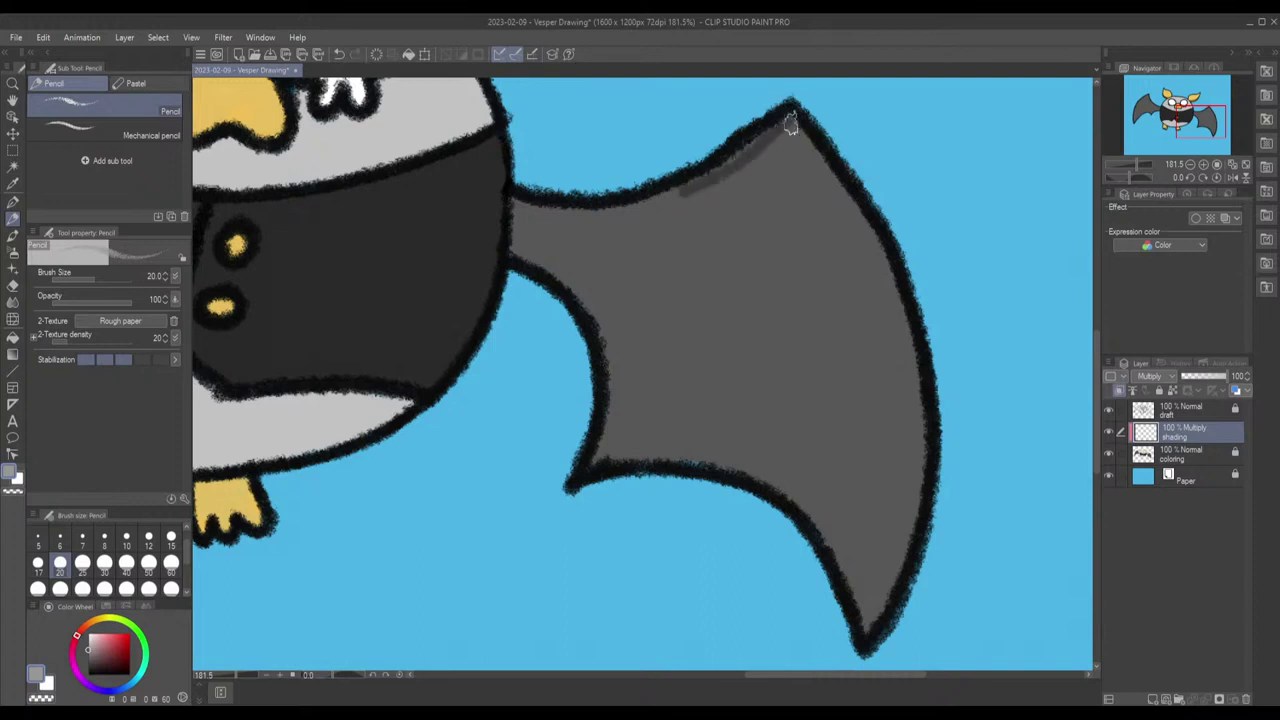
pyautogui.hotkey('ctrl', 'z')
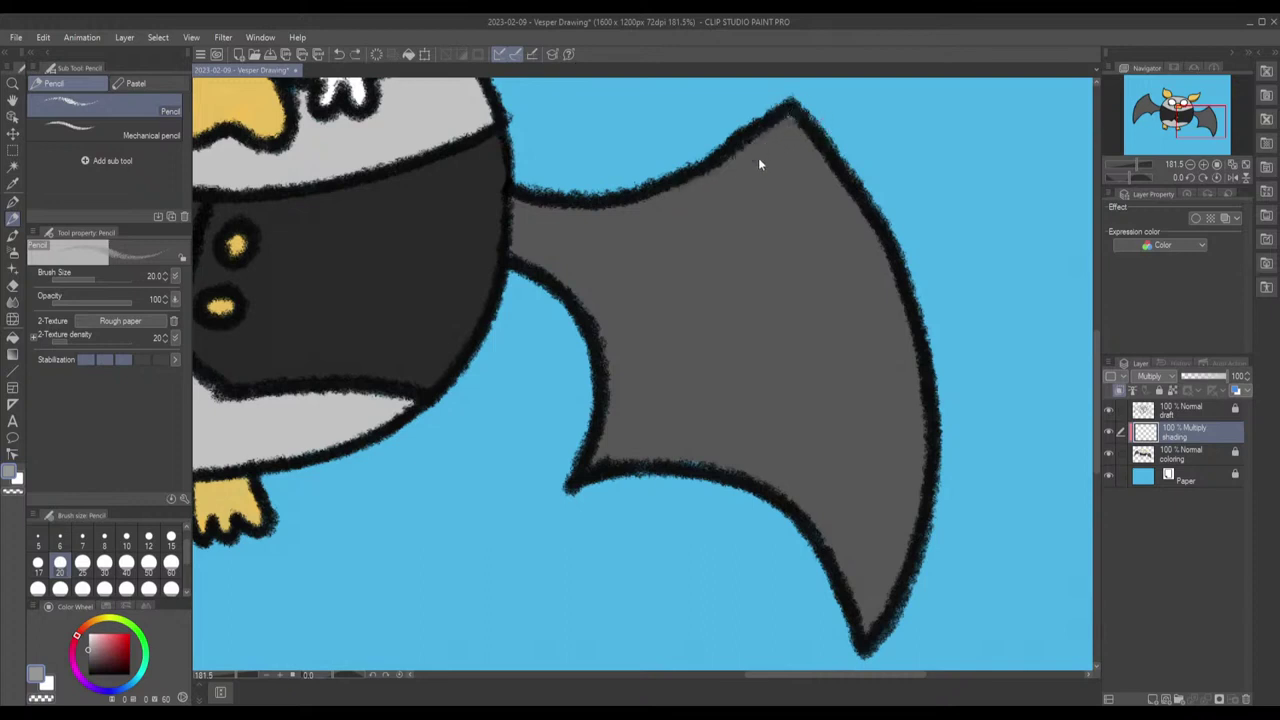
pyautogui.moveTo(781, 135); pyautogui.dragTo(651, 209)
pyautogui.hotkey('ctrl', 'z')
# Step: Sample the orange of the right ear's lower fold, try darkening the fold with it, and undo that shading
pyautogui.moveTo(883, 346); pyautogui.dragTo(857, 557)
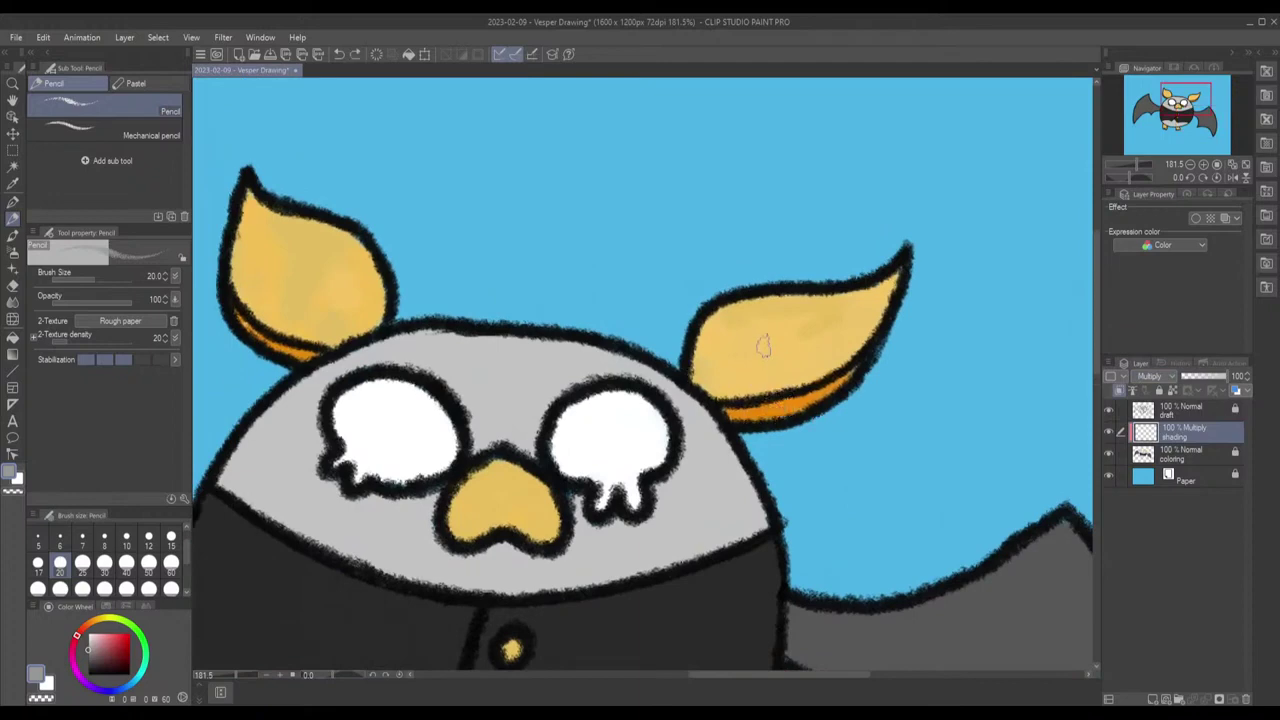
pyautogui.keyDown('alt'); pyautogui.click(766, 366); pyautogui.keyUp('alt')
pyautogui.keyDown('alt'); pyautogui.click(780, 398); pyautogui.keyUp('alt')
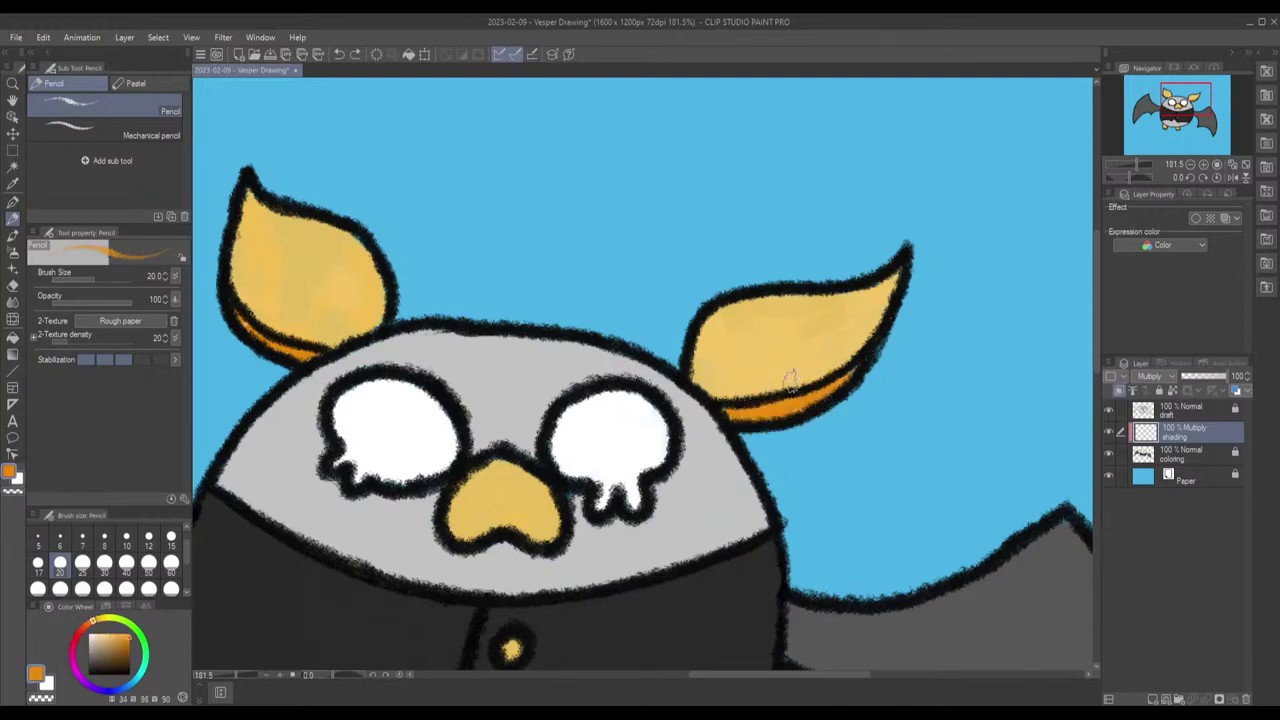
pyautogui.moveTo(776, 405); pyautogui.dragTo(730, 416)
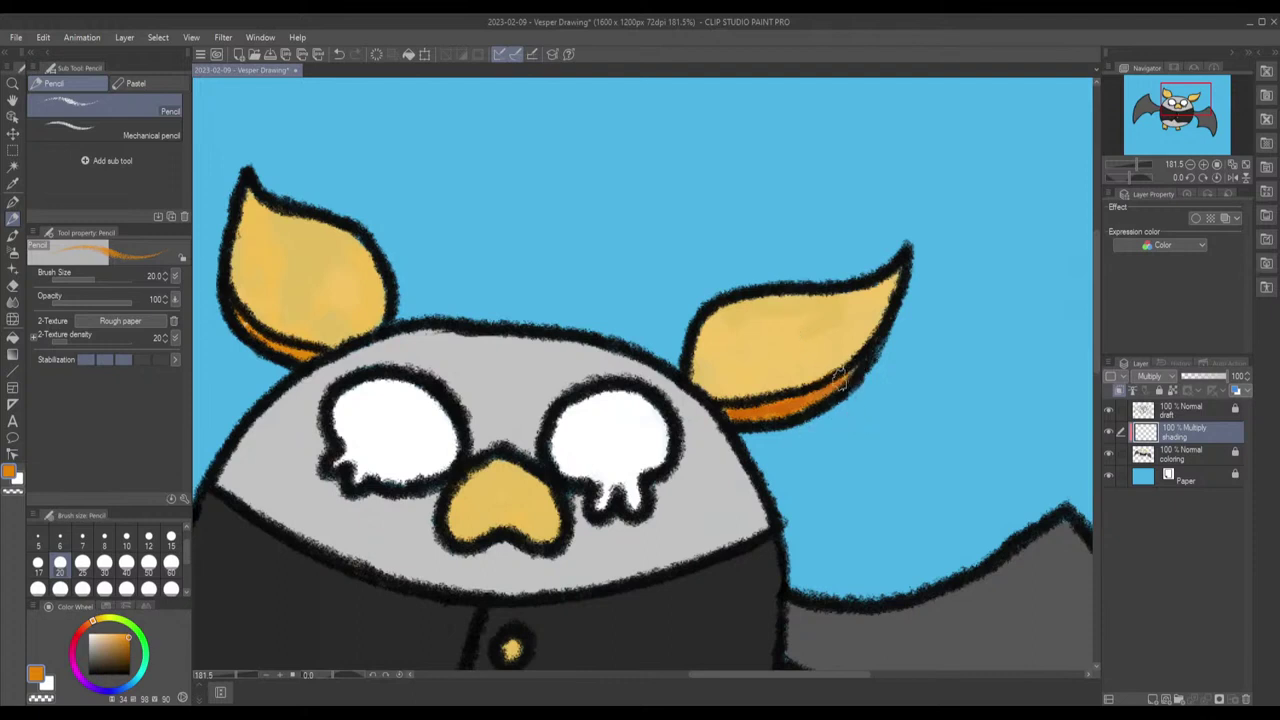
pyautogui.hotkey('ctrl', 'z')
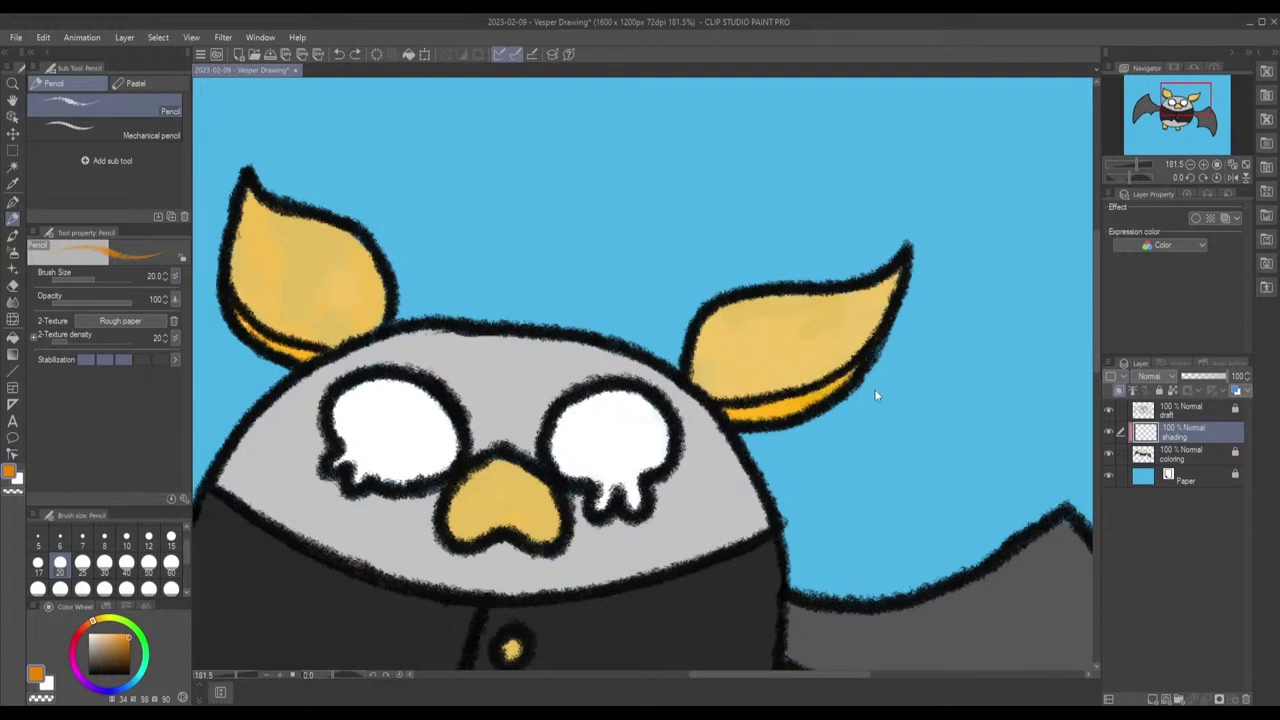
# Step: Sample yellow-orange (hue 42, saturation 93, value 98) from the right ear's fold and touch up the left ear's fold in Multiply mode
pyautogui.moveTo(821, 428)
pyautogui.mouseDown()
pyautogui.moveTo(706, 371)
pyautogui.moveTo(786, 400)
pyautogui.mouseUp()
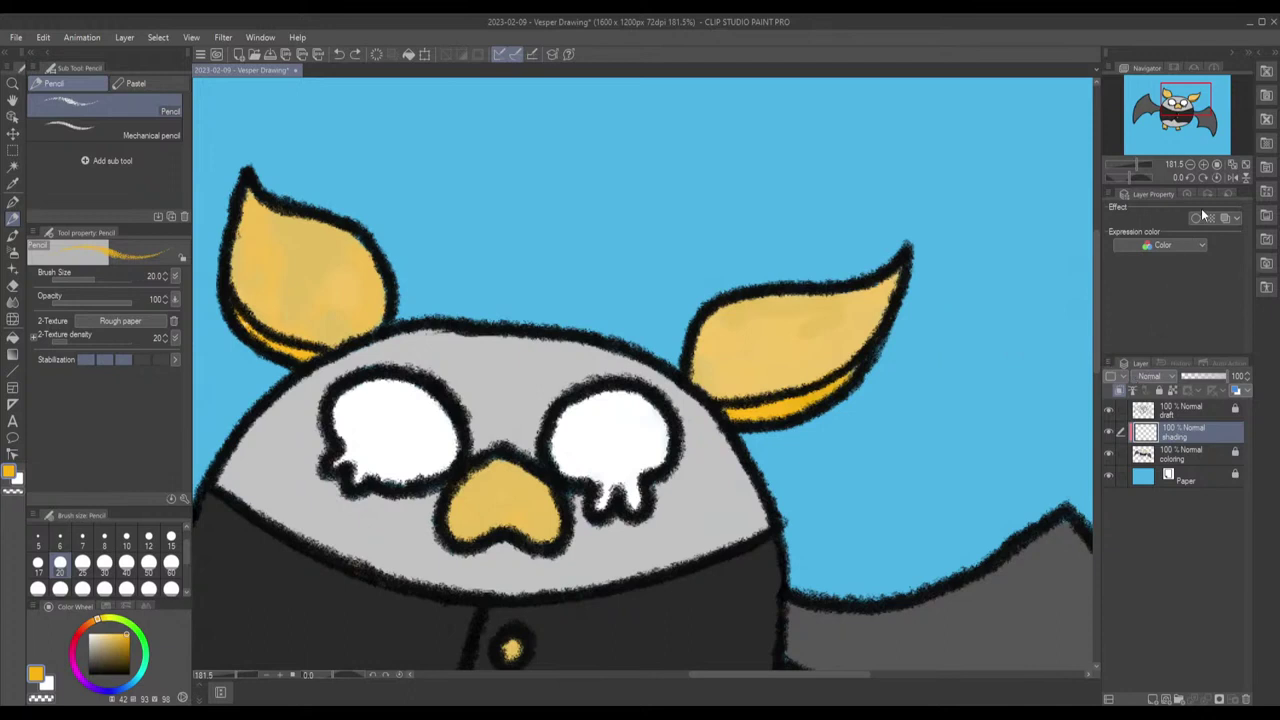
pyautogui.scroll(-2, 1180, 376)
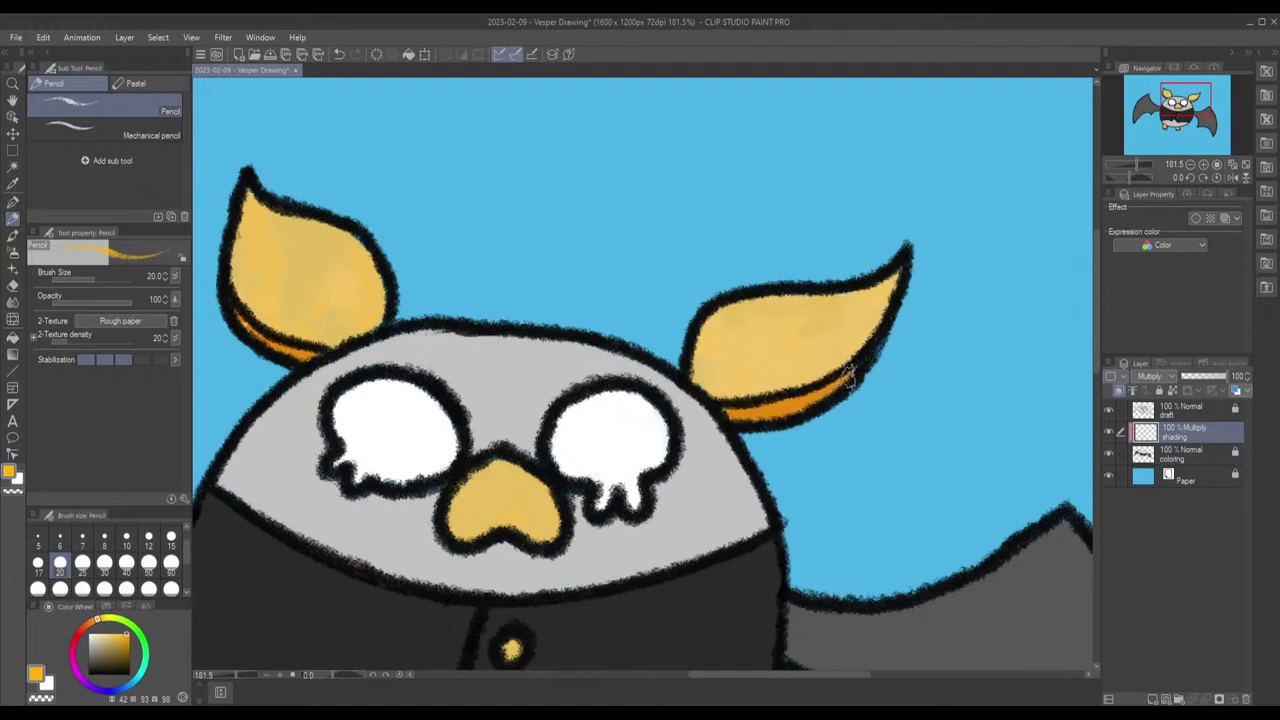
pyautogui.moveTo(242, 318)
pyautogui.mouseDown()
pyautogui.moveTo(280, 348)
pyautogui.moveTo(300, 345)
pyautogui.mouseUp()
# Step: Shade the beak's lower edge with the yellow-orange, following its curved outline
pyautogui.moveTo(457, 306); pyautogui.dragTo(588, 155)
pyautogui.moveTo(349, 177)
pyautogui.mouseDown()
pyautogui.moveTo(423, 277)
pyautogui.moveTo(594, 320)
pyautogui.moveTo(600, 333)
pyautogui.moveTo(650, 312)
pyautogui.moveTo(694, 336)
pyautogui.moveTo(692, 322)
pyautogui.moveTo(598, 326)
pyautogui.moveTo(670, 314)
pyautogui.moveTo(704, 328)
pyautogui.moveTo(631, 313)
pyautogui.moveTo(650, 312)
pyautogui.moveTo(712, 322)
pyautogui.moveTo(694, 316)
pyautogui.moveTo(700, 338)
pyautogui.mouseUp()
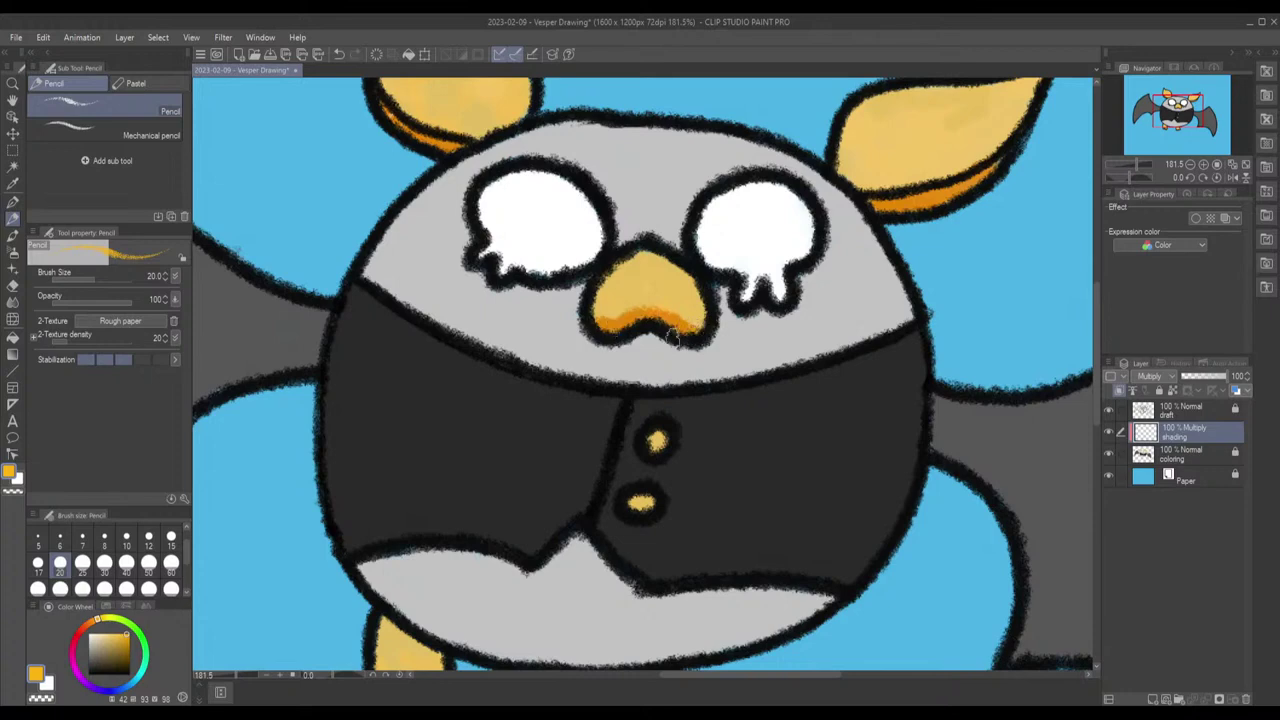
pyautogui.moveTo(636, 325)
pyautogui.mouseDown()
pyautogui.moveTo(674, 316)
pyautogui.moveTo(686, 338)
pyautogui.mouseUp()
# Step: Shade the tops of both feet with yellow-orange where they meet the body
pyautogui.scroll(-6, 554, 411)
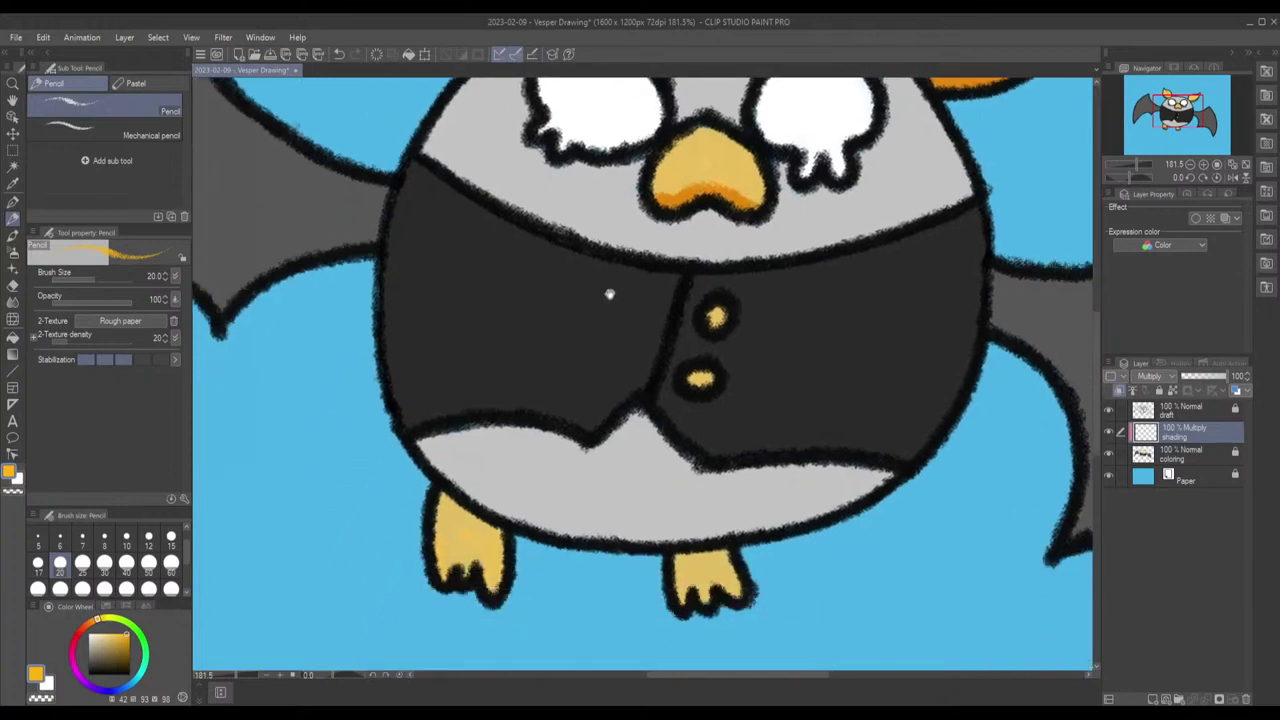
pyautogui.scroll(-1, 455, 340)
pyautogui.moveTo(486, 343)
pyautogui.mouseDown()
pyautogui.moveTo(476, 328)
pyautogui.moveTo(538, 372)
pyautogui.moveTo(488, 332)
pyautogui.moveTo(474, 336)
pyautogui.moveTo(480, 322)
pyautogui.mouseUp()
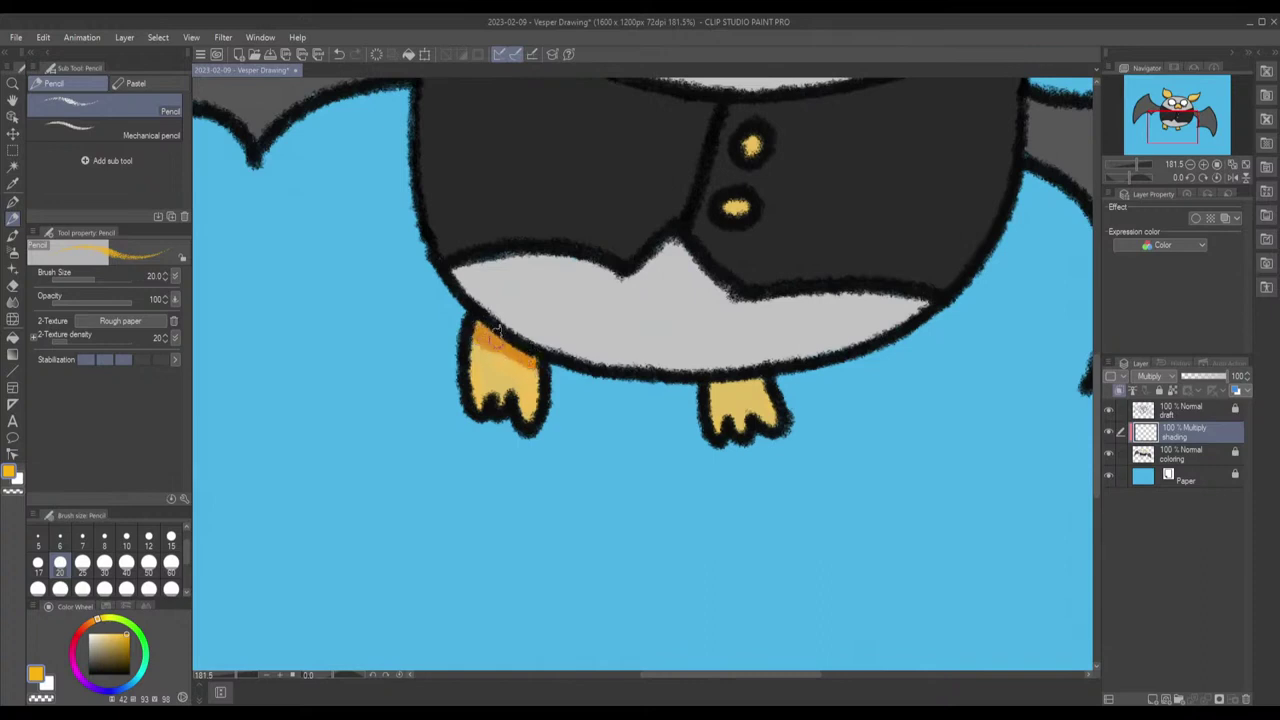
pyautogui.moveTo(730, 382)
pyautogui.mouseDown()
pyautogui.moveTo(714, 388)
pyautogui.moveTo(764, 386)
pyautogui.moveTo(712, 385)
pyautogui.moveTo(737, 388)
pyautogui.mouseUp()
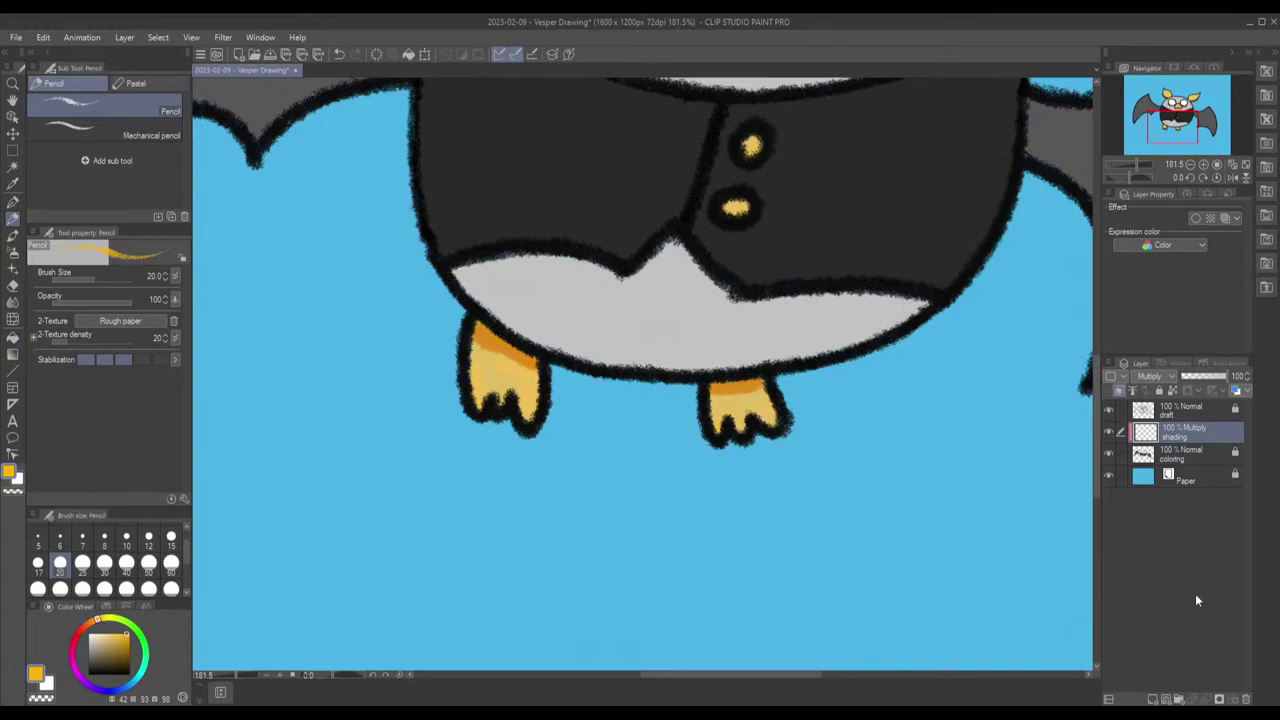
# Step: Add a new layer directly above the shading layer
pyautogui.click(1153, 699)
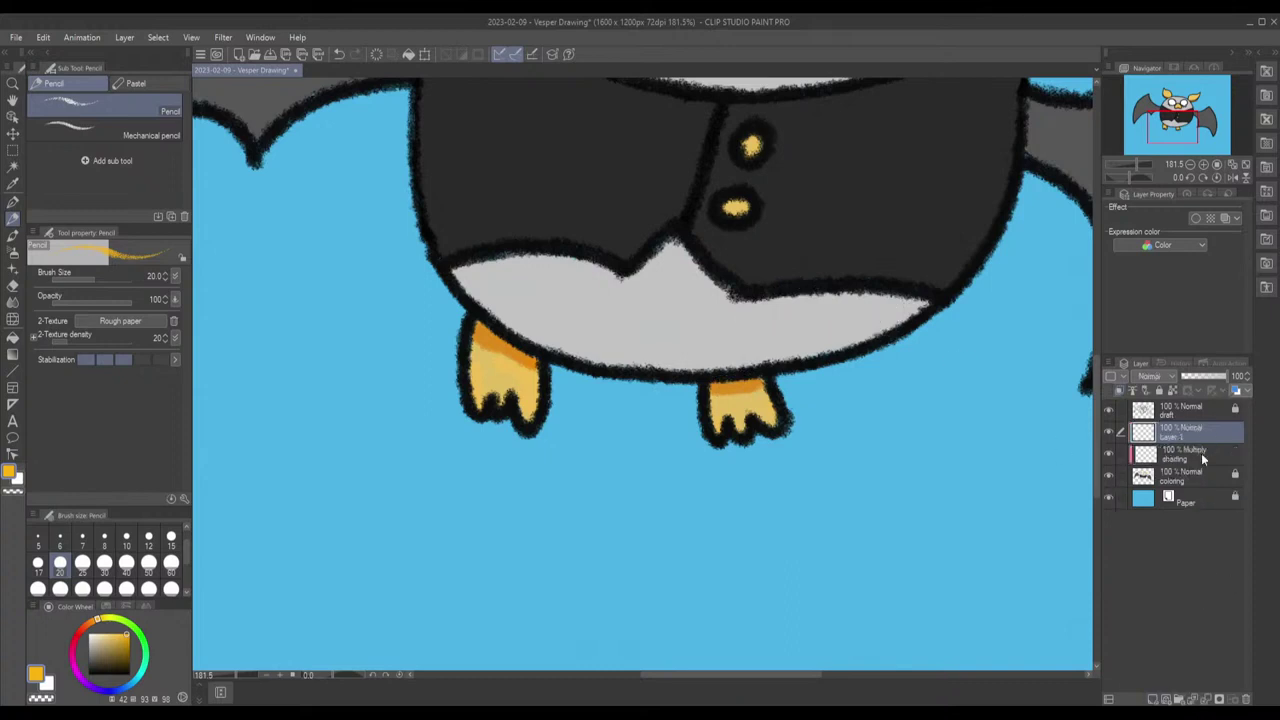
# Step: Lock the shading layer and clip the new layer above it to the coloring layer below
pyautogui.click(1205, 455)
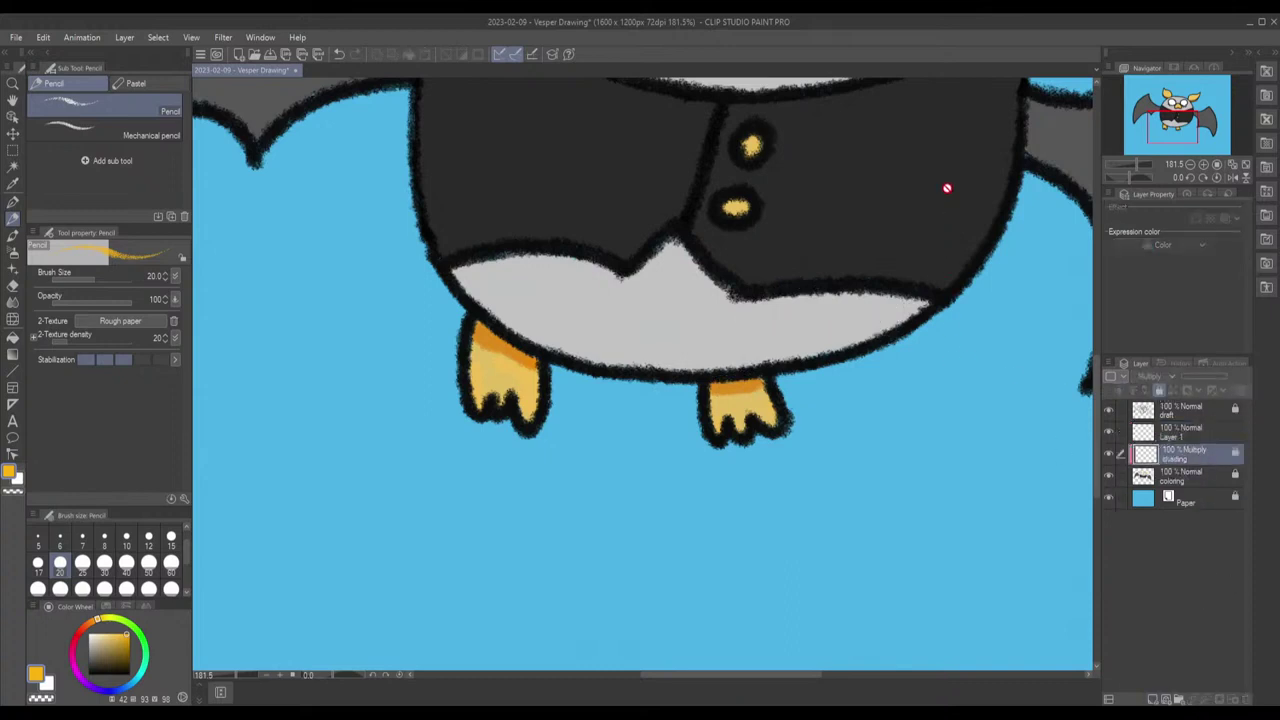
pyautogui.moveTo(951, 171); pyautogui.dragTo(620, 291)
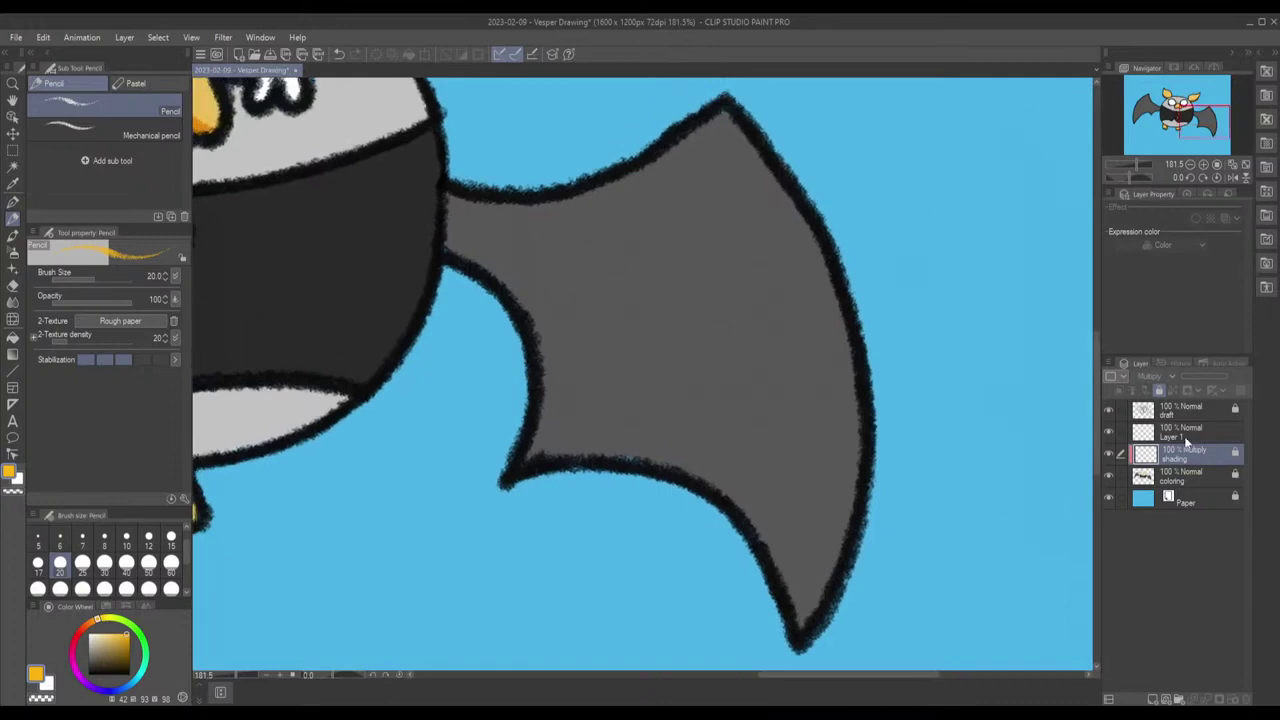
pyautogui.click(1200, 434)
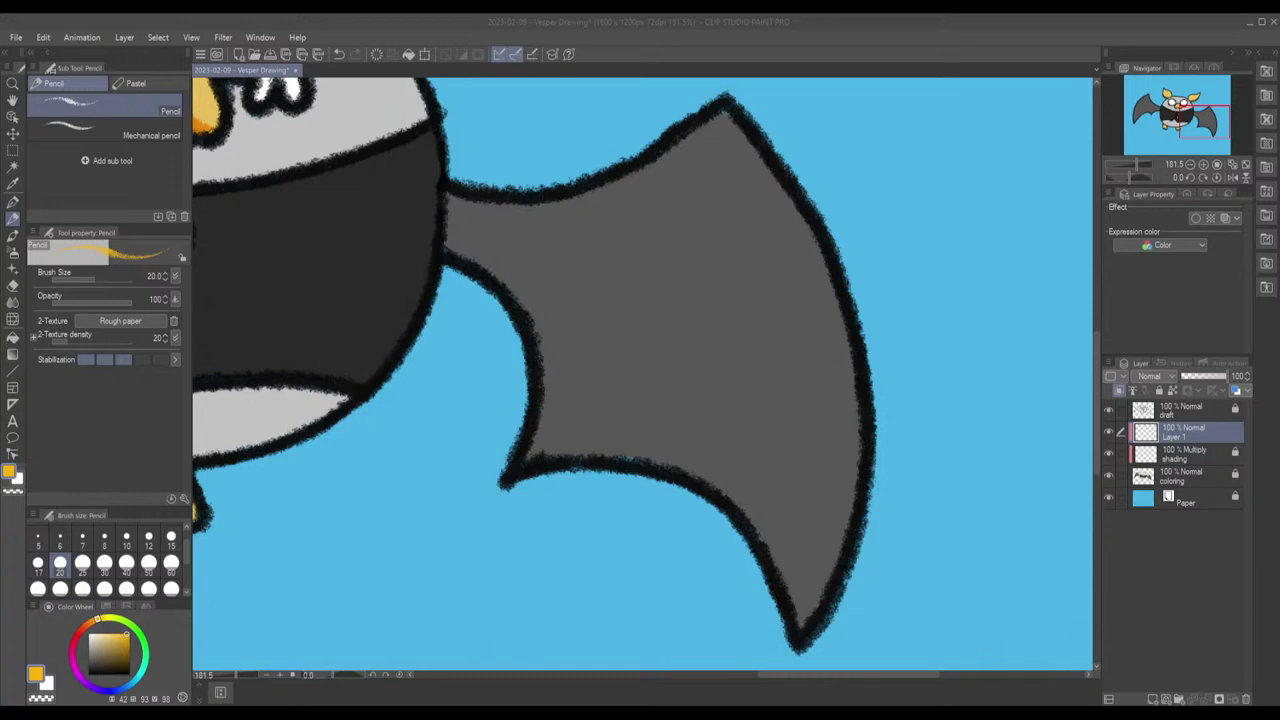
# Step: Try the new layer below the shading layer with clipping off and on, and return it clipped above the shading layer
pyautogui.click(1190, 433)
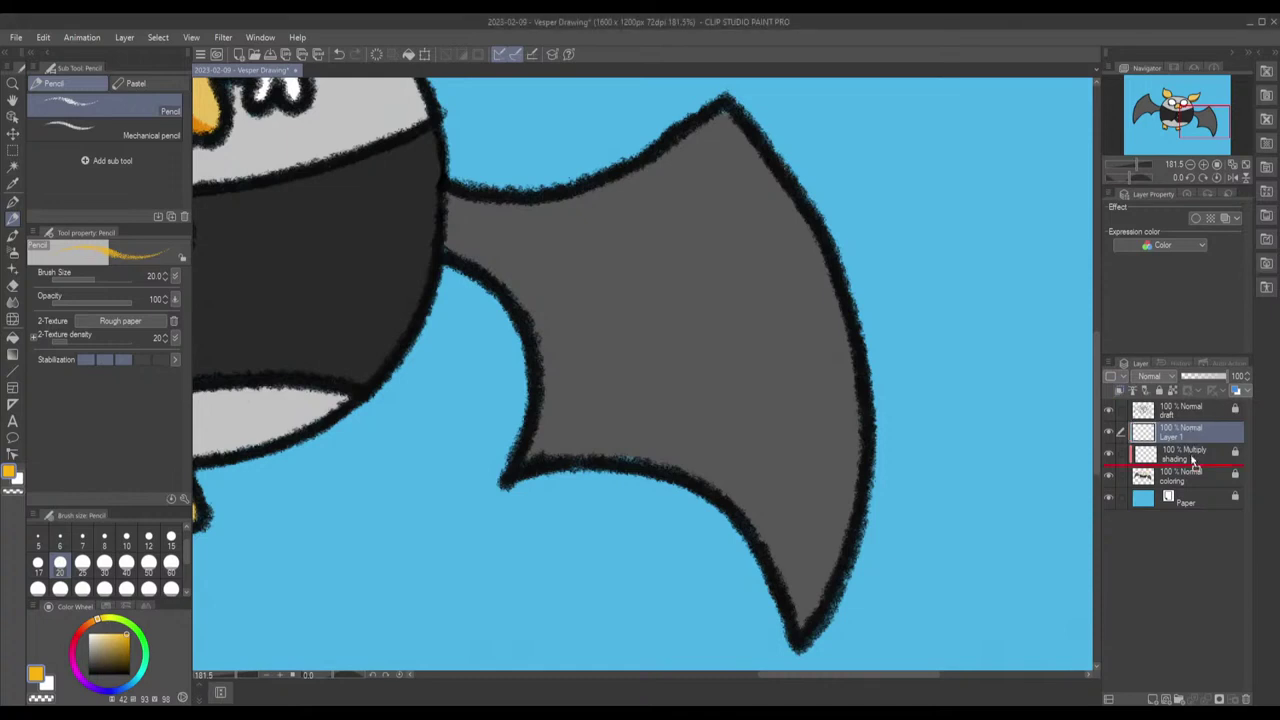
pyautogui.moveTo(1192, 460); pyautogui.dragTo(1186, 456)
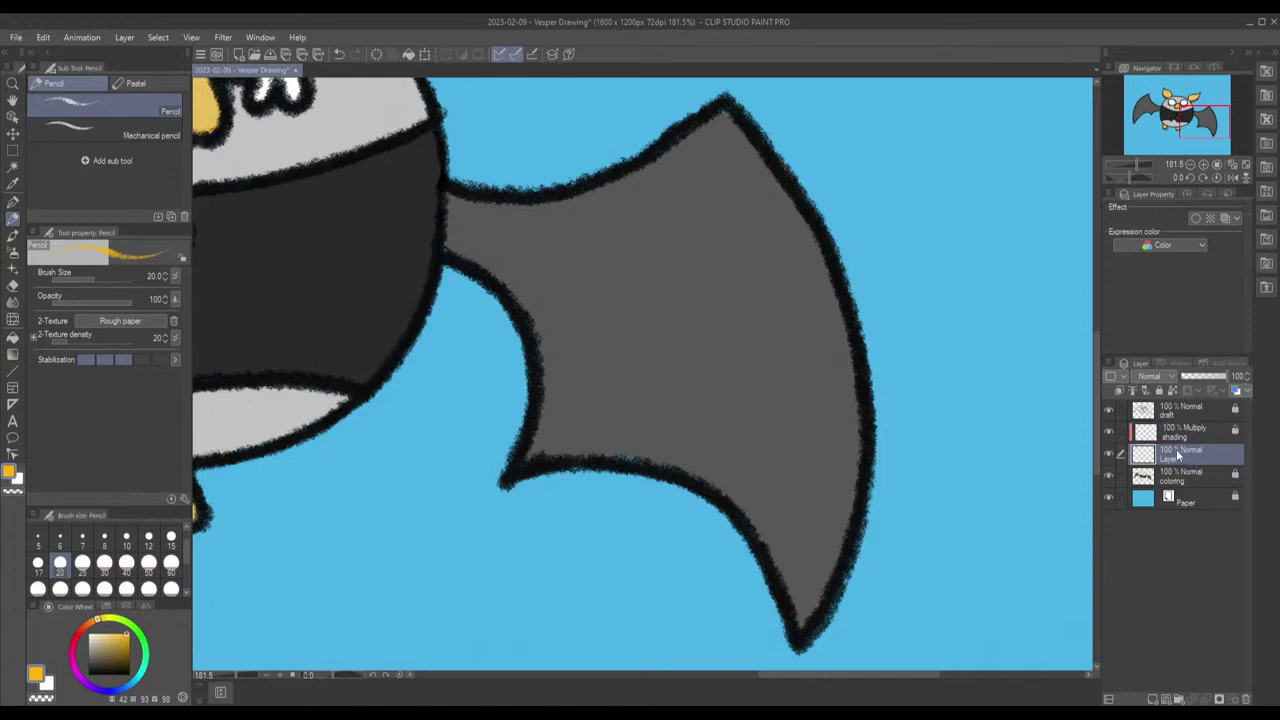
pyautogui.moveTo(1180, 456); pyautogui.dragTo(1186, 425)
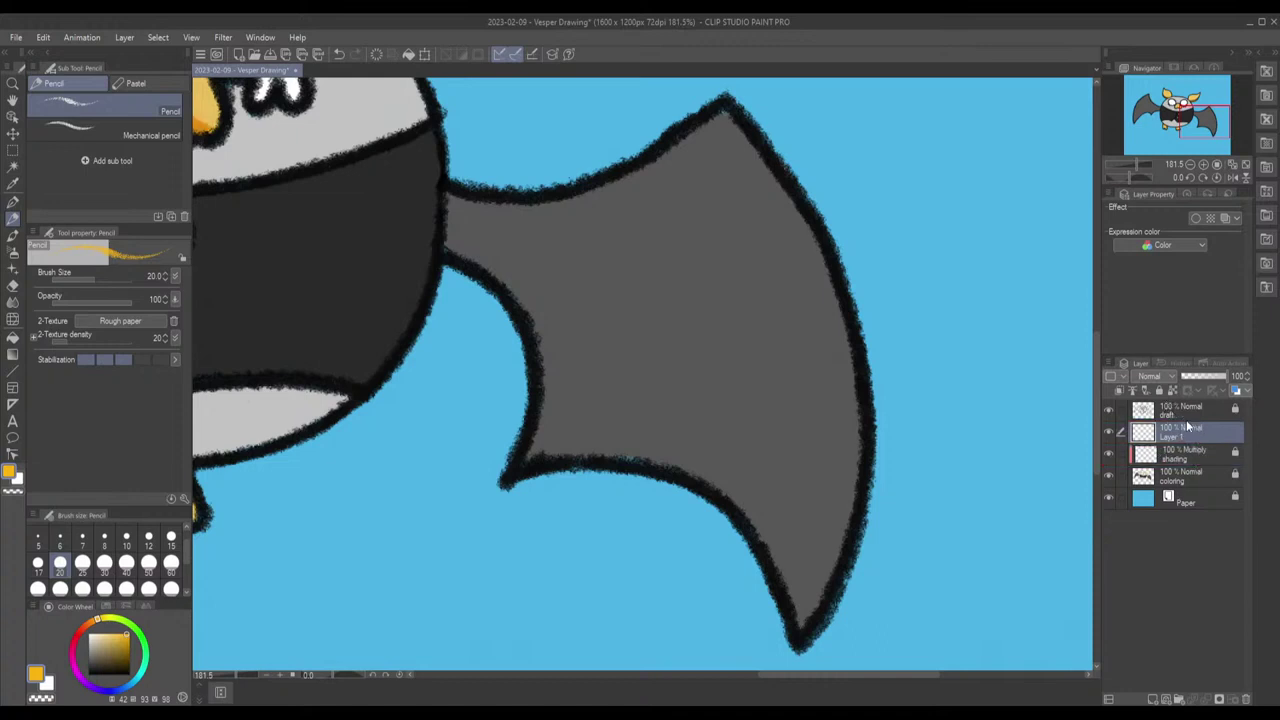
pyautogui.click(1121, 390)
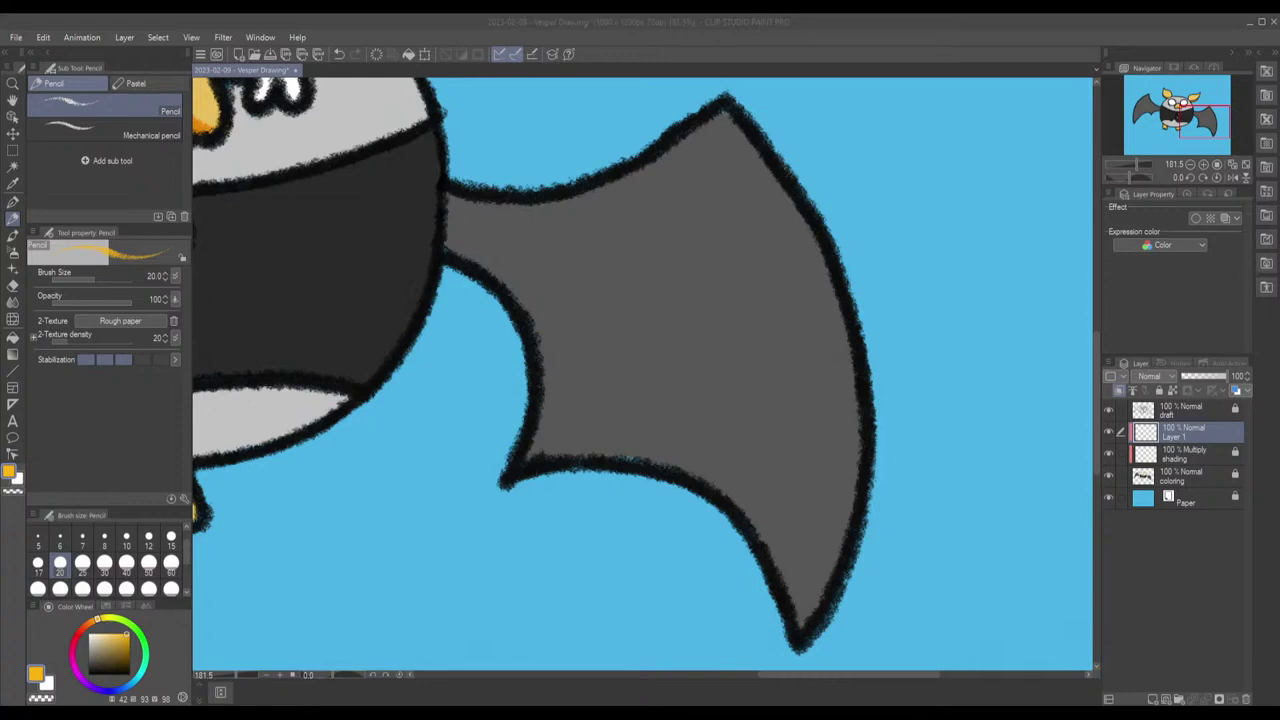
pyautogui.click(1180, 432)
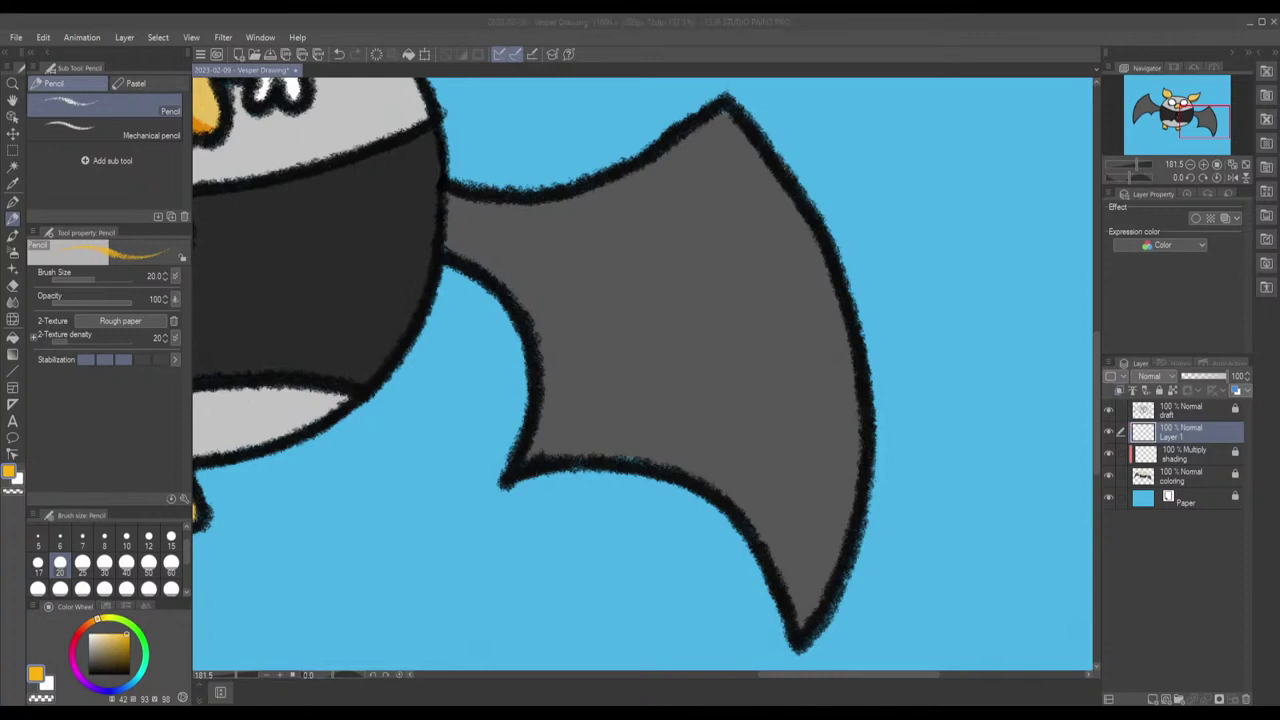
pyautogui.moveTo(1184, 432); pyautogui.dragTo(1186, 452)
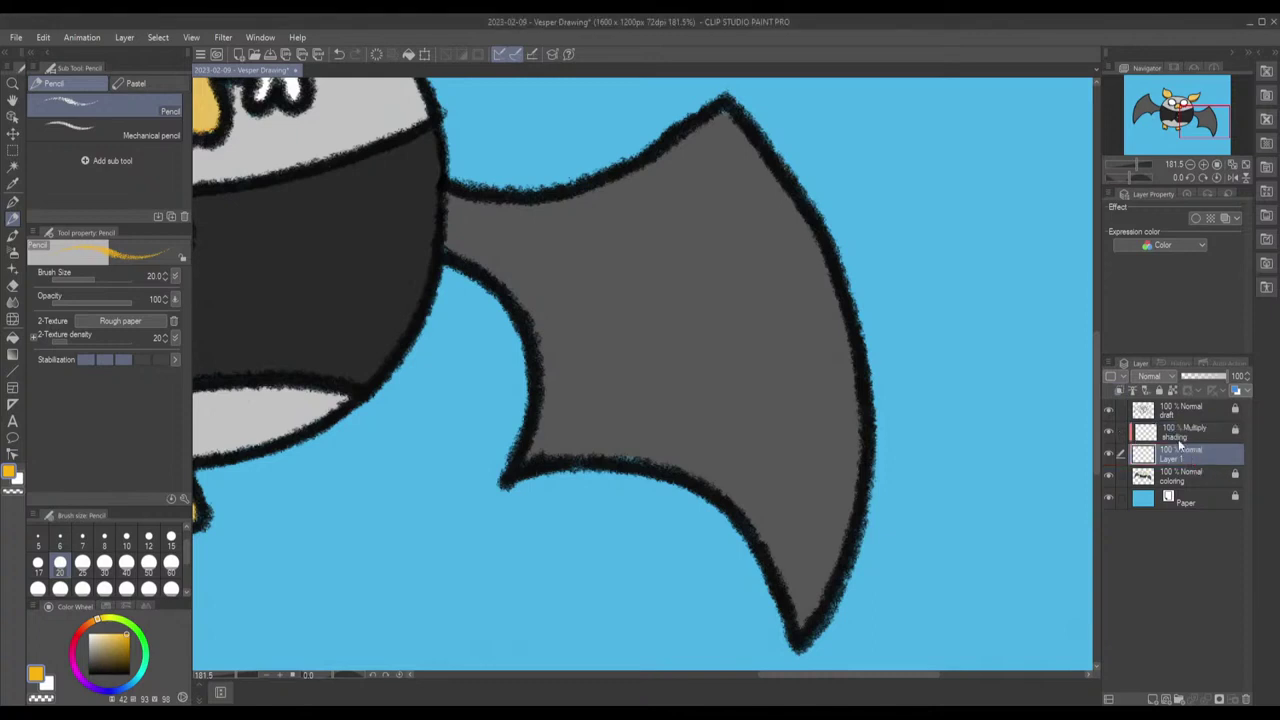
pyautogui.click(1121, 387)
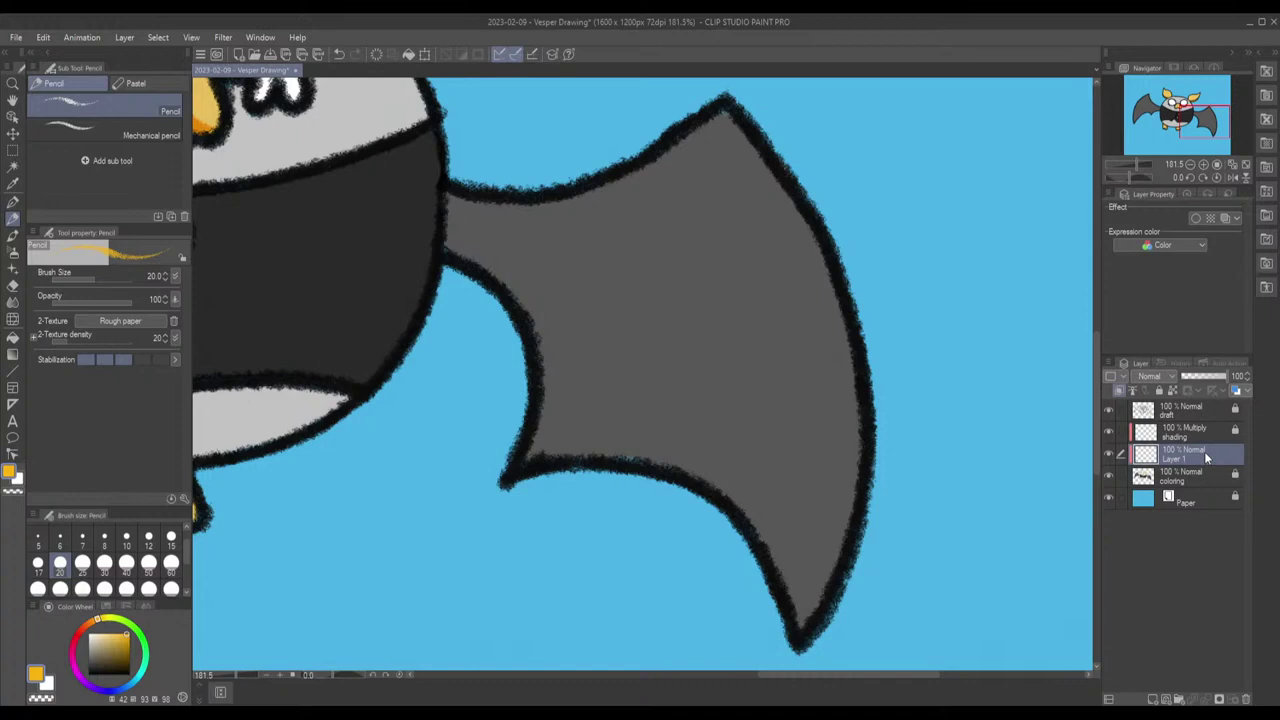
pyautogui.moveTo(1206, 456); pyautogui.dragTo(1207, 428)
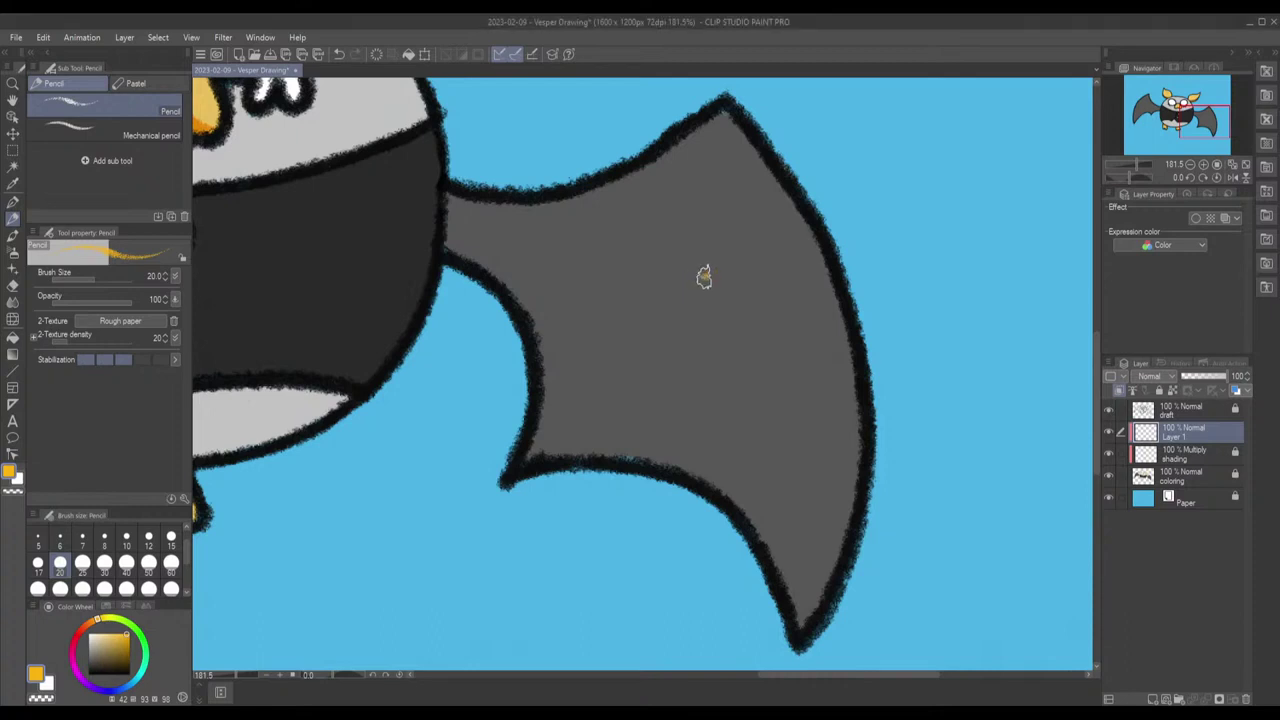
# Step: Sample the right wing's gray, lighten it to value 60, and set the Soft airbrush to size 30
pyautogui.keyDown('alt'); pyautogui.click(691, 246); pyautogui.keyUp('alt')
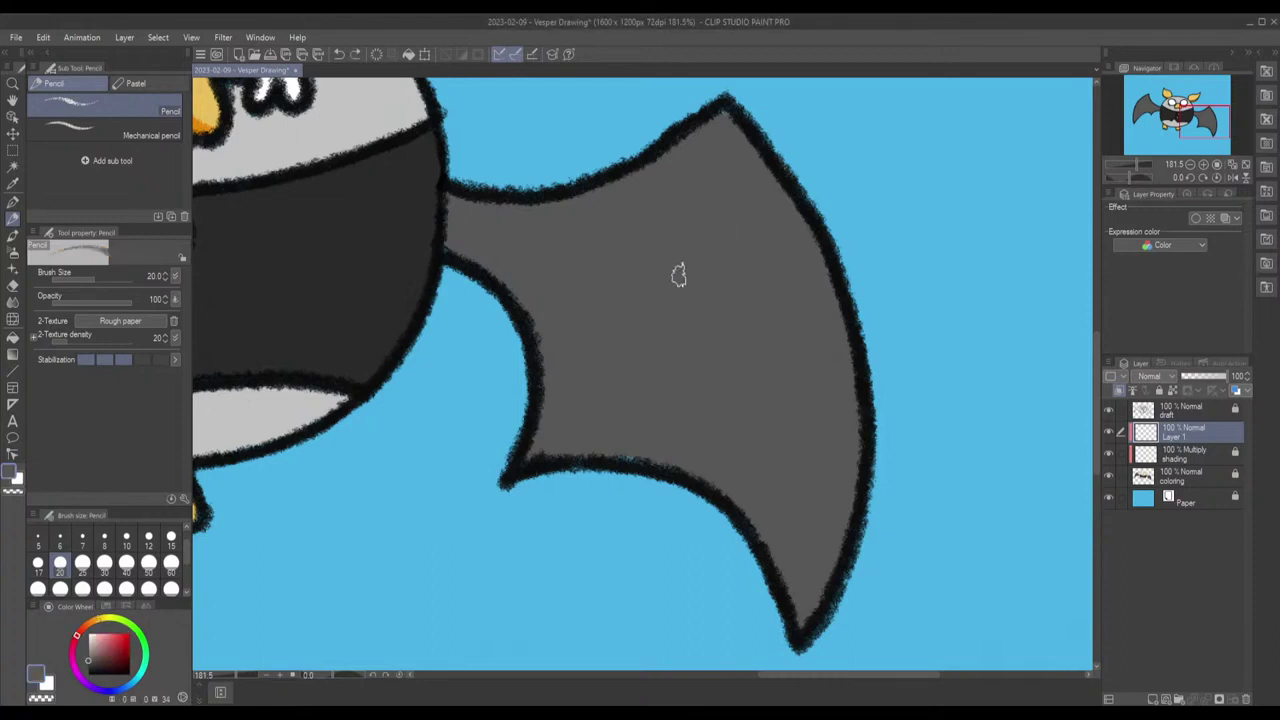
pyautogui.click(95, 648)
pyautogui.click(89, 642)
pyautogui.moveTo(90, 645); pyautogui.dragTo(86, 651)
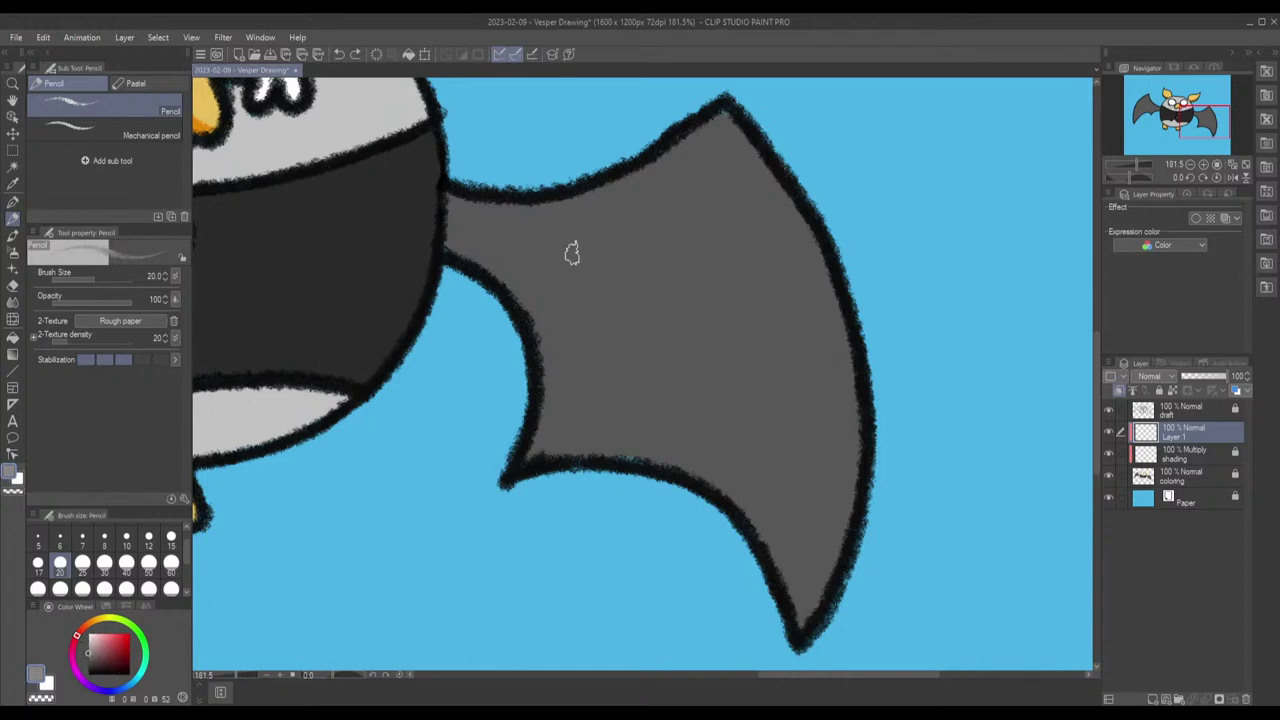
pyautogui.moveTo(88, 652); pyautogui.dragTo(90, 648)
pyautogui.click(14, 254)
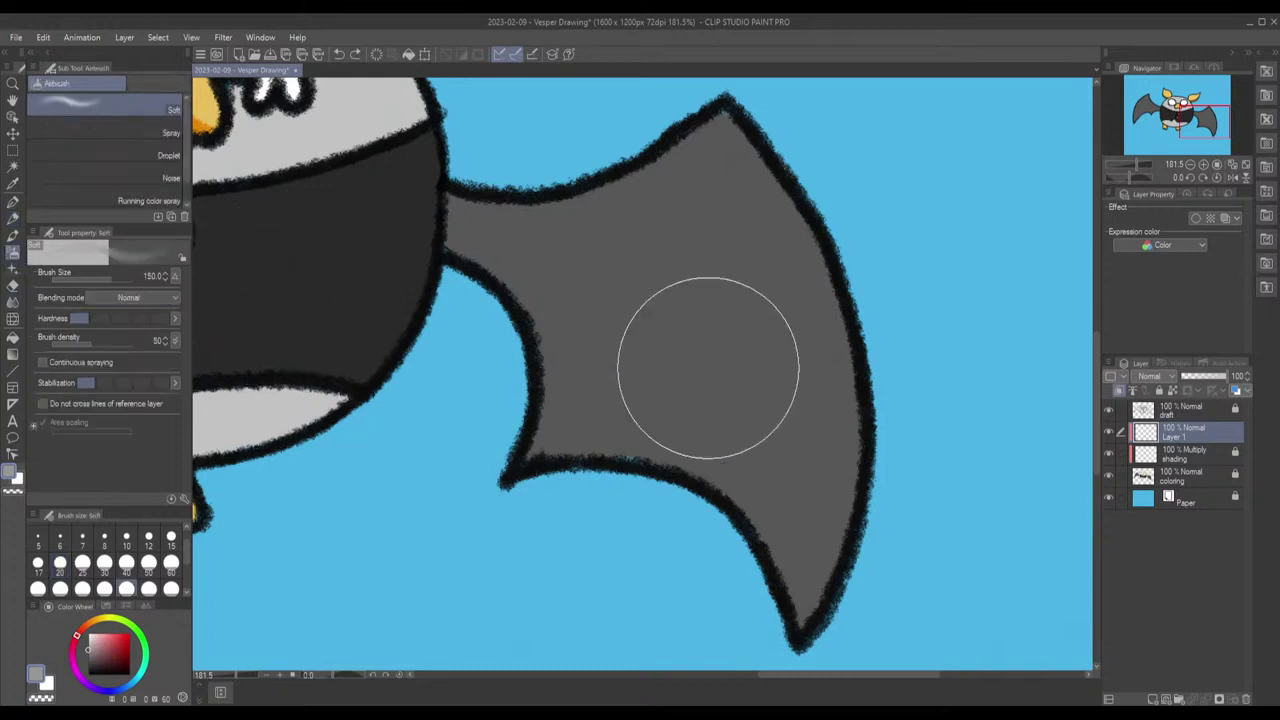
pyautogui.click(104, 563)
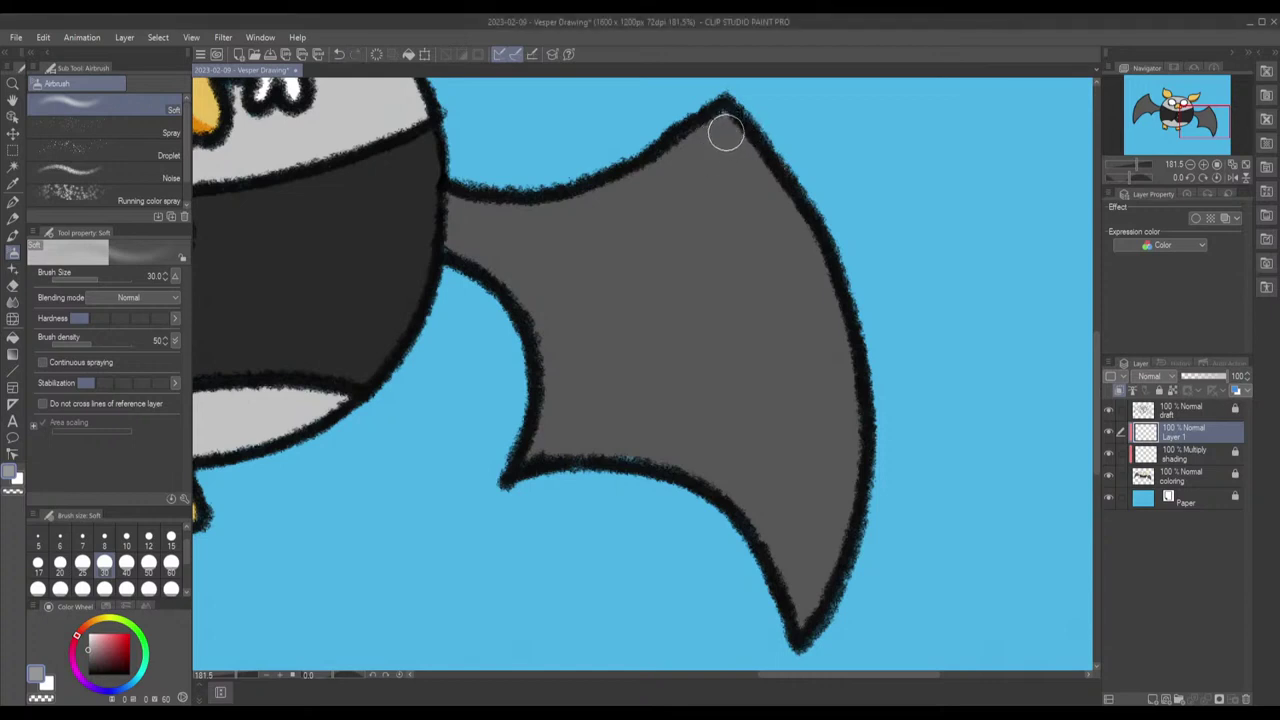
pyautogui.moveTo(723, 126)
pyautogui.mouseDown()
pyautogui.moveTo(693, 229)
pyautogui.moveTo(610, 352)
pyautogui.mouseUp()
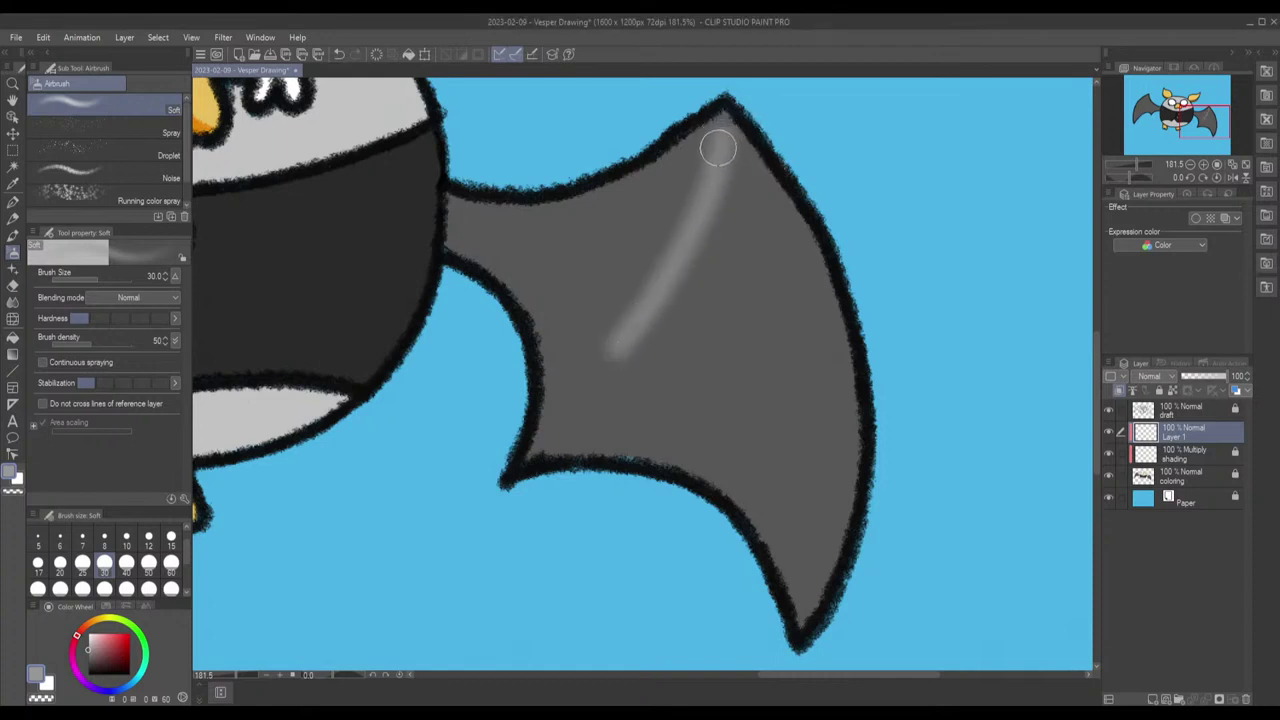
pyautogui.hotkey('ctrl', 'z')
pyautogui.moveTo(723, 126)
pyautogui.mouseDown()
pyautogui.moveTo(721, 184)
pyautogui.moveTo(650, 317)
pyautogui.mouseUp()
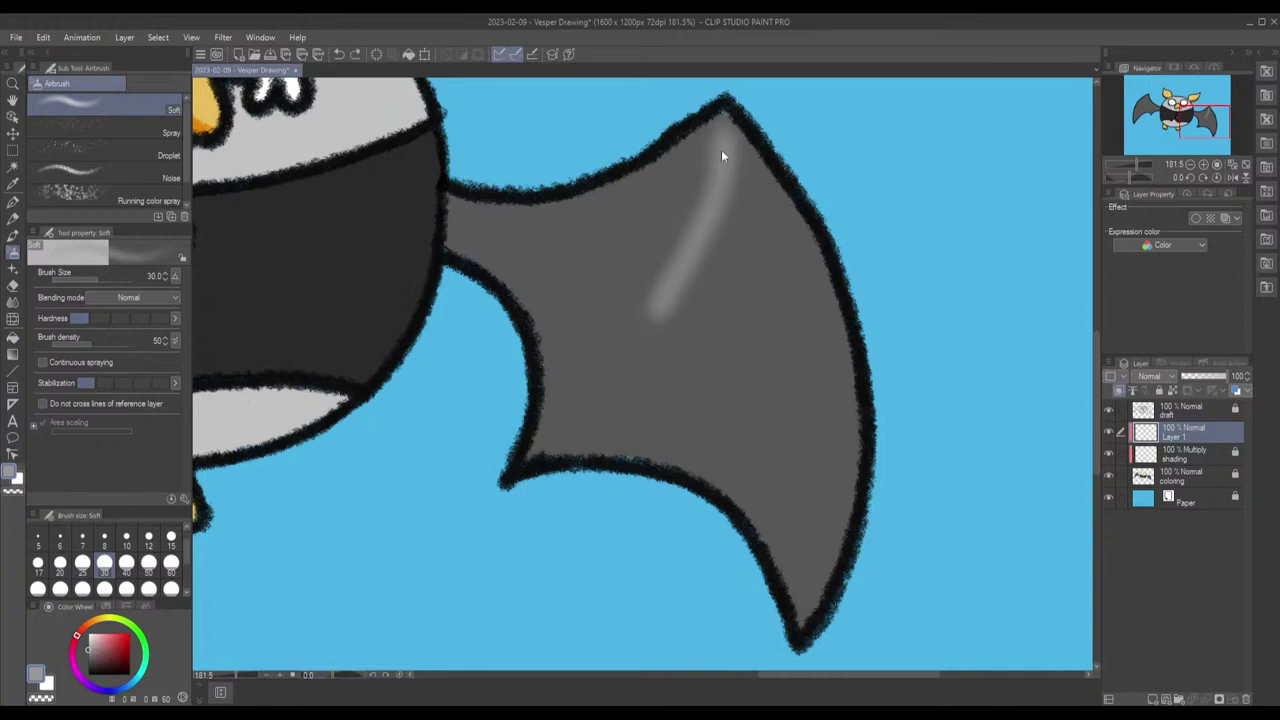
pyautogui.hotkey('ctrl', 'z')
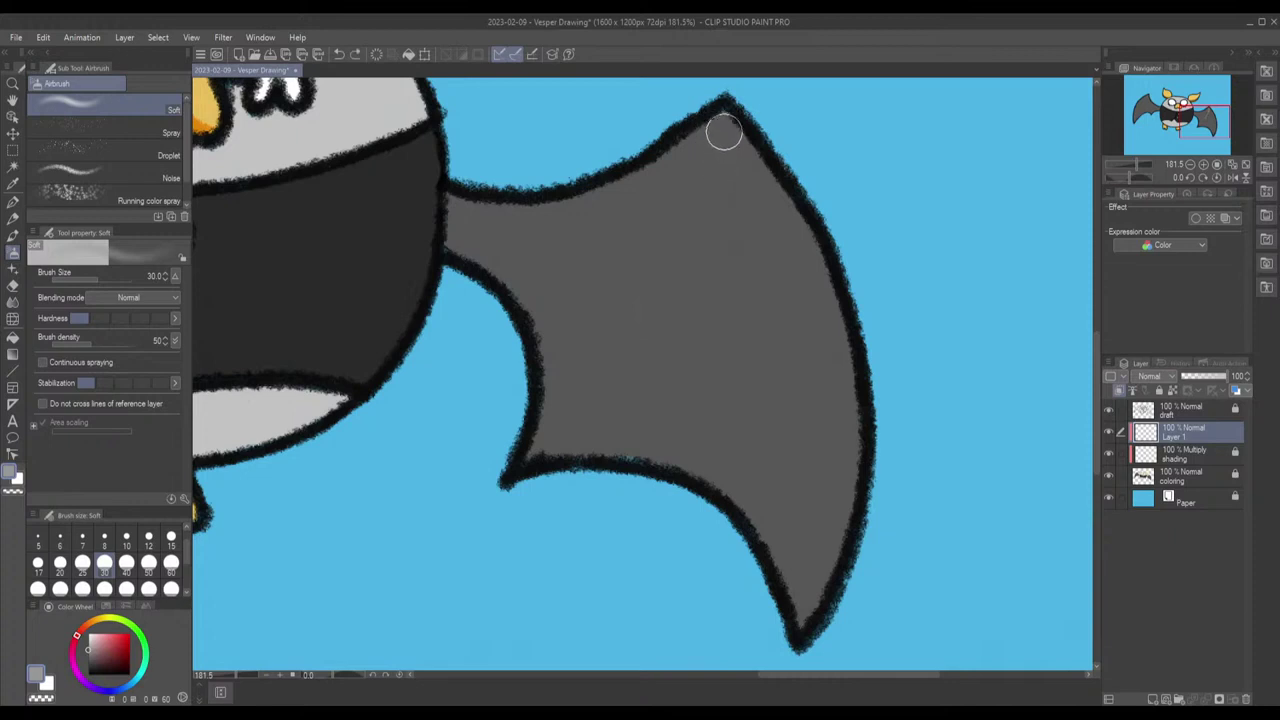
pyautogui.moveTo(722, 116)
pyautogui.mouseDown()
pyautogui.moveTo(703, 240)
pyautogui.moveTo(645, 320)
pyautogui.mouseUp()
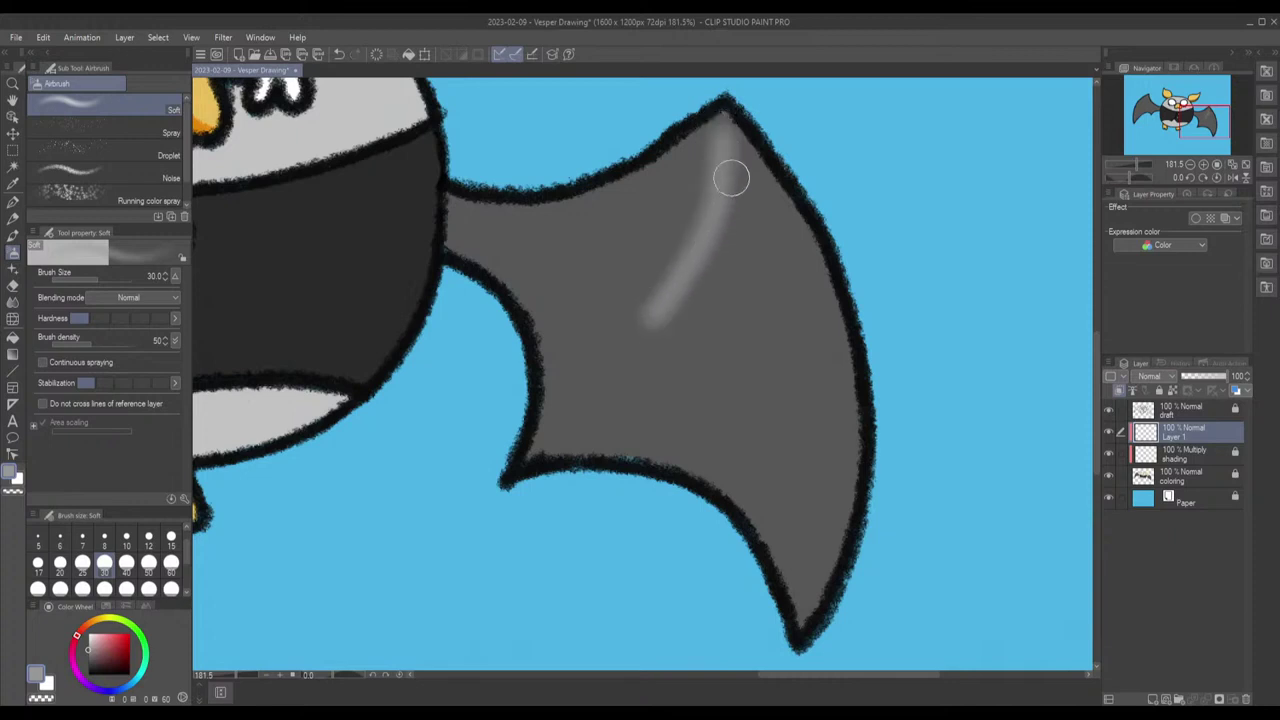
pyautogui.hotkey('ctrl', 'z')
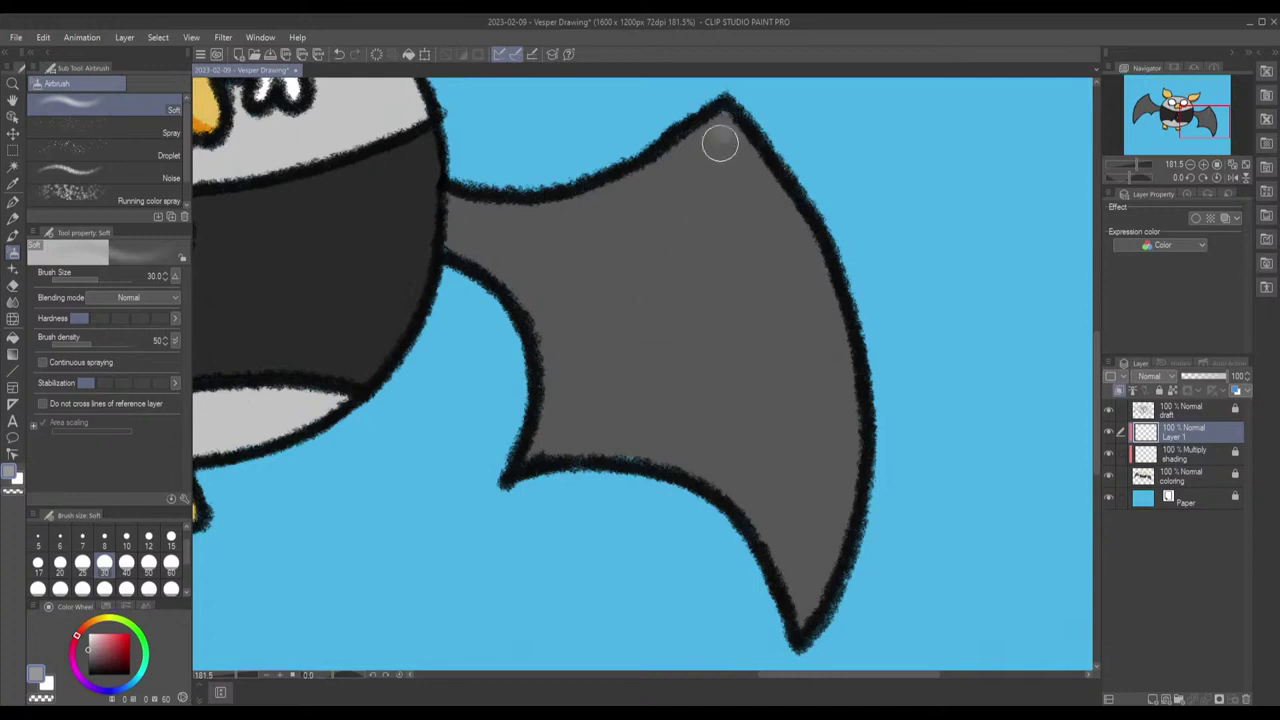
# Step: Airbrush light gray highlights from the right wing's upper tip along the inner fold, the outer edge and the upper edge
pyautogui.moveTo(723, 128); pyautogui.dragTo(643, 297)
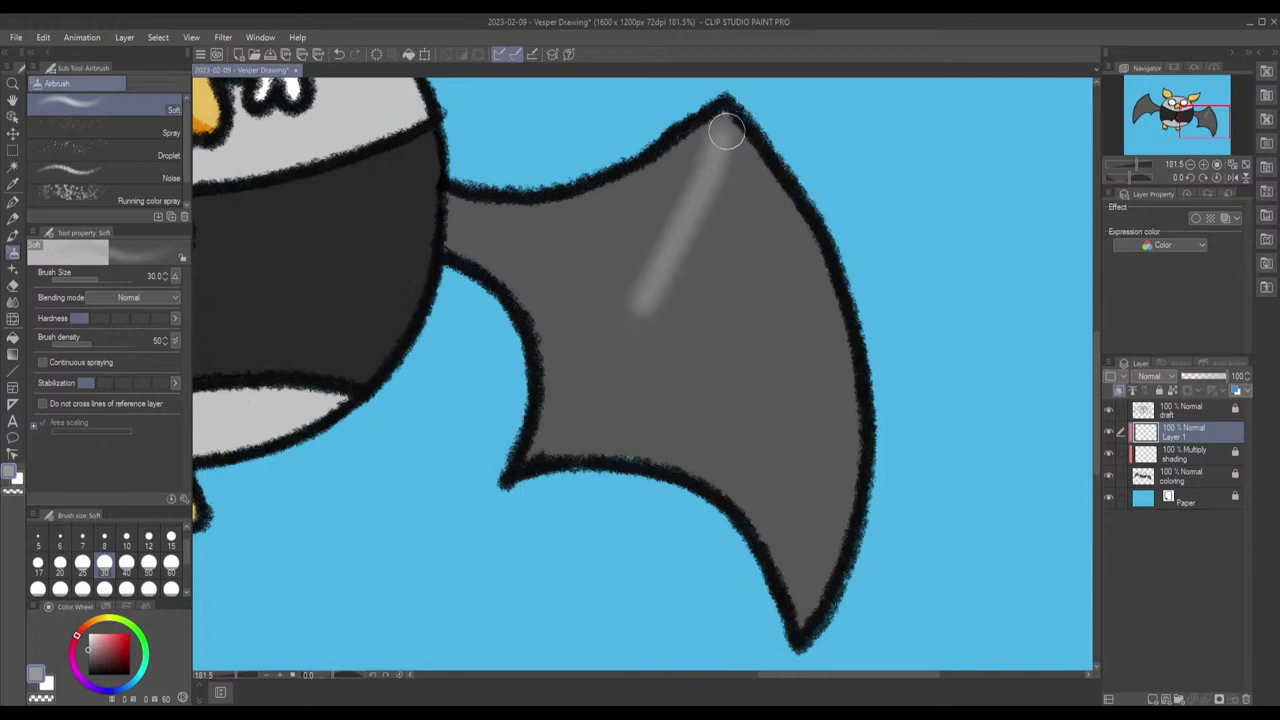
pyautogui.moveTo(721, 125)
pyautogui.mouseDown()
pyautogui.moveTo(803, 247)
pyautogui.moveTo(835, 330)
pyautogui.moveTo(850, 476)
pyautogui.moveTo(802, 614)
pyautogui.mouseUp()
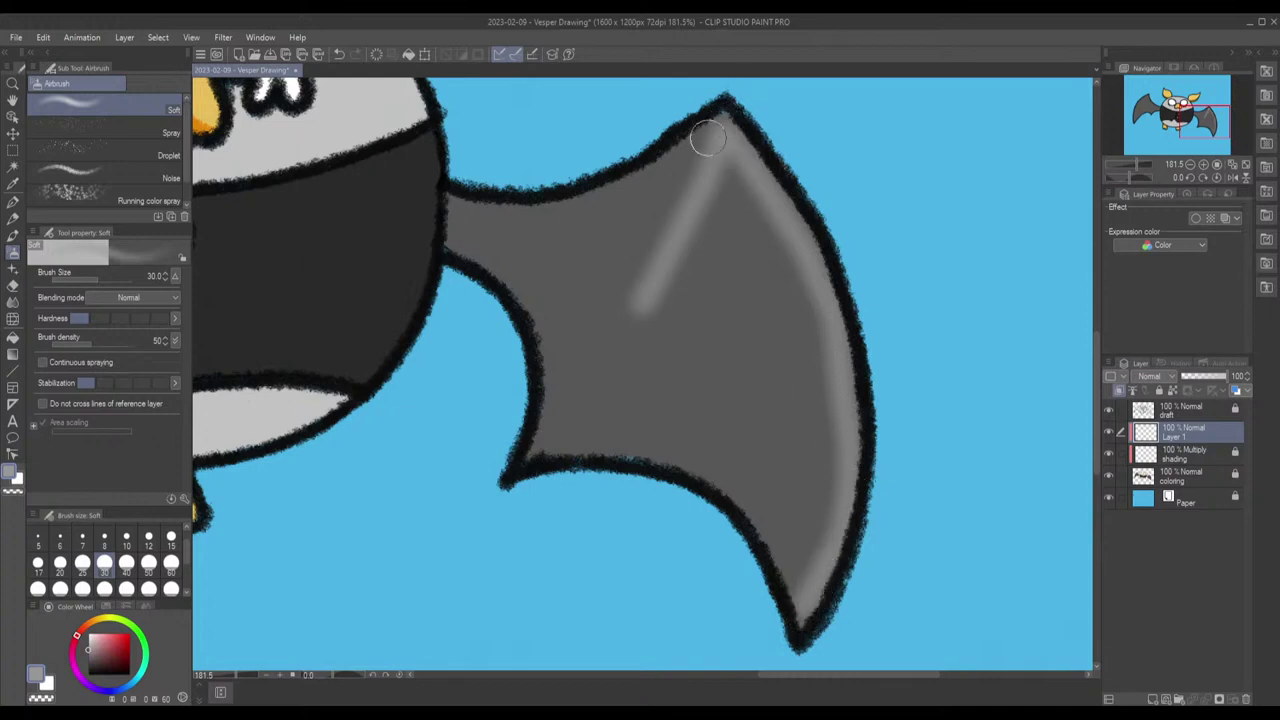
pyautogui.moveTo(699, 143); pyautogui.dragTo(590, 198)
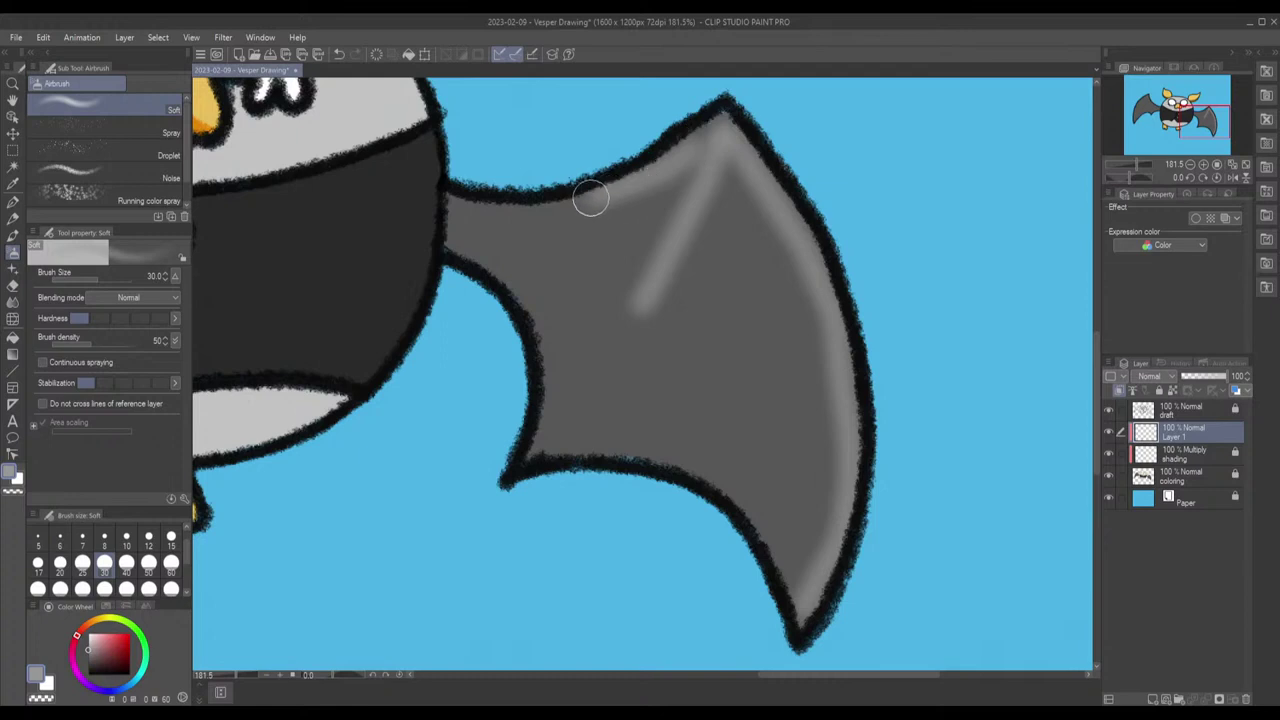
pyautogui.moveTo(725, 110)
pyautogui.mouseDown()
pyautogui.moveTo(596, 200)
pyautogui.moveTo(495, 216)
pyautogui.mouseUp()
pyautogui.moveTo(716, 137); pyautogui.dragTo(527, 210)
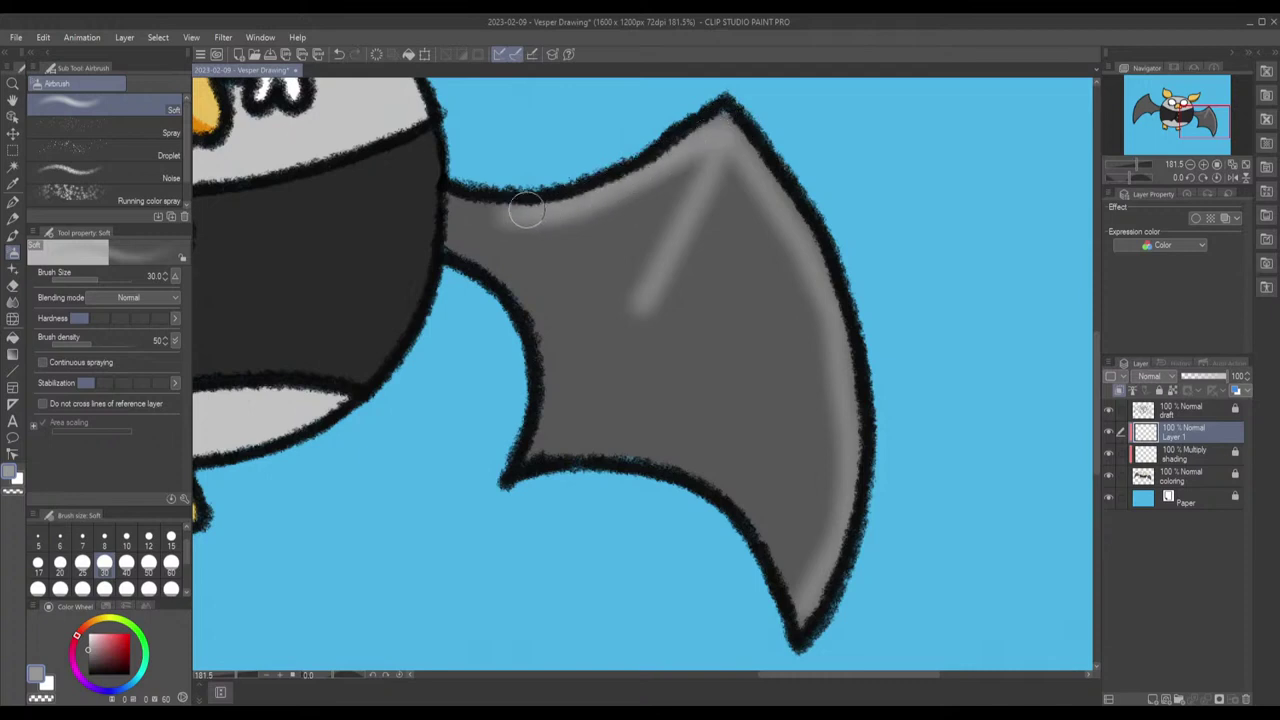
# Step: Strengthen the right wing's fold and outer-edge highlights and extend the fold highlight farther toward the wing's center
pyautogui.moveTo(726, 128); pyautogui.dragTo(640, 302)
pyautogui.moveTo(732, 146)
pyautogui.mouseDown()
pyautogui.moveTo(801, 257)
pyautogui.moveTo(839, 362)
pyautogui.moveTo(847, 473)
pyautogui.moveTo(810, 604)
pyautogui.mouseUp()
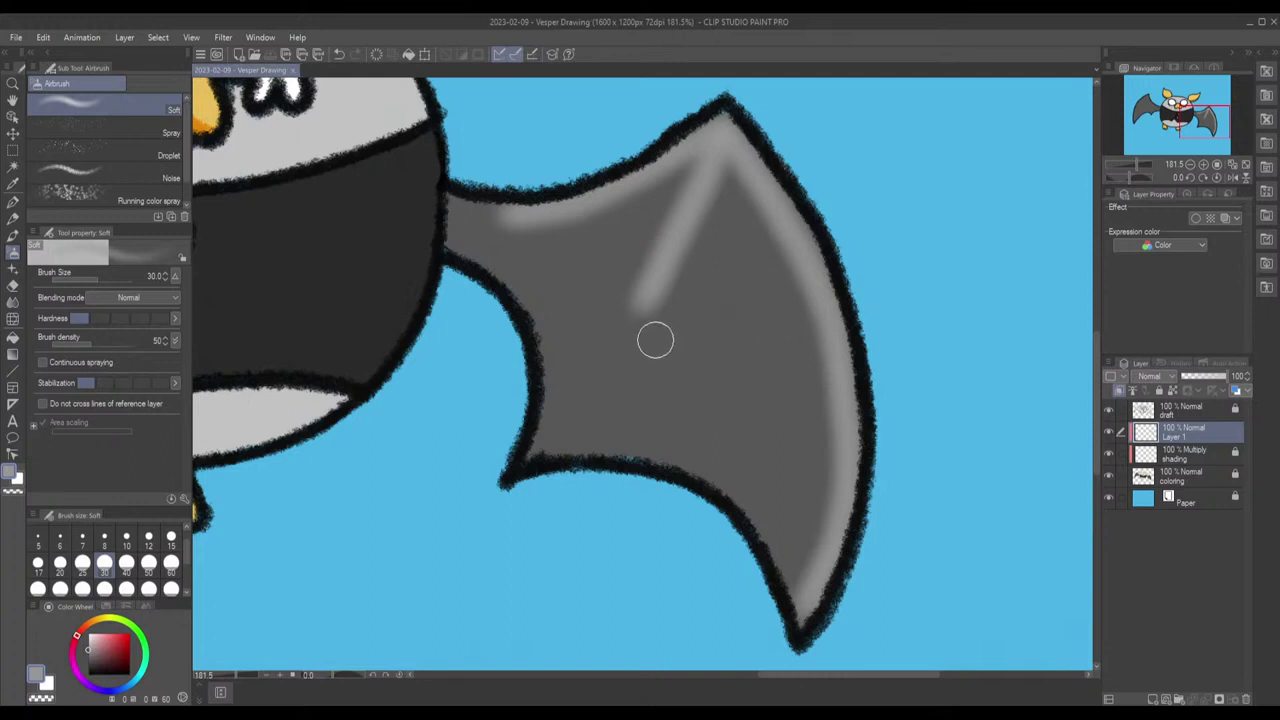
pyautogui.moveTo(651, 277); pyautogui.dragTo(645, 319)
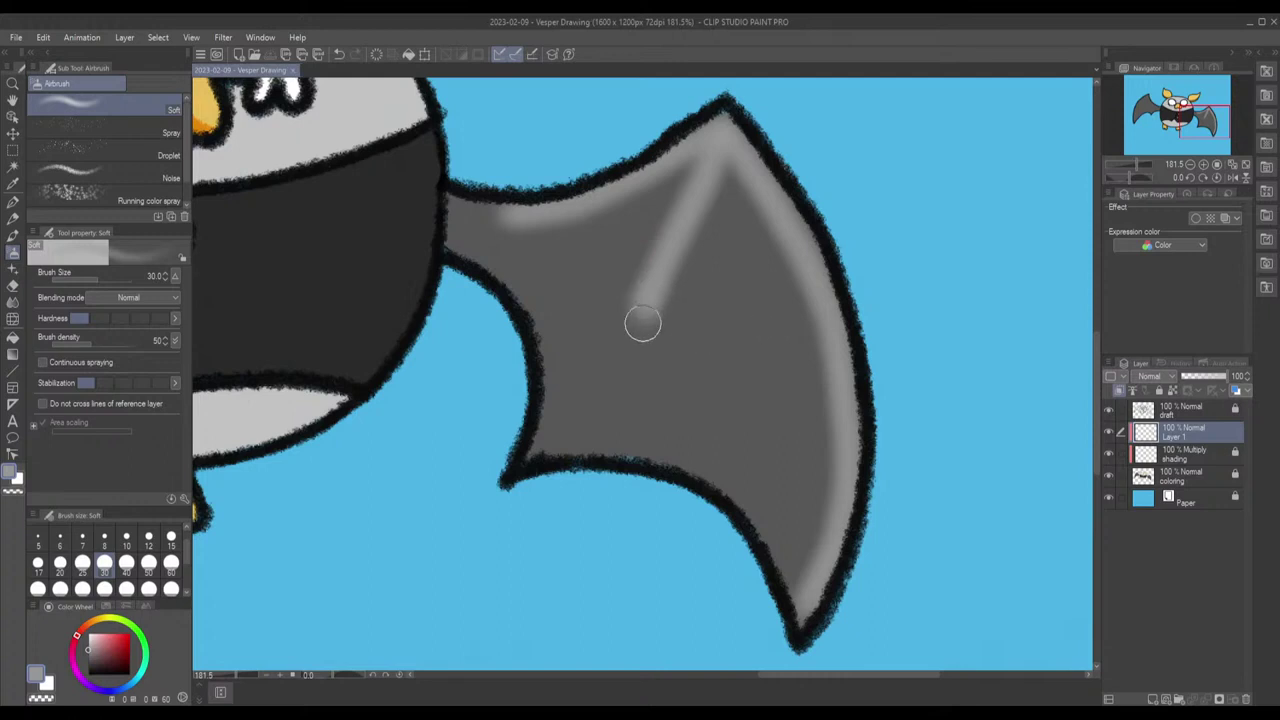
pyautogui.hotkey('ctrl', 'z')
pyautogui.moveTo(663, 268); pyautogui.dragTo(609, 344)
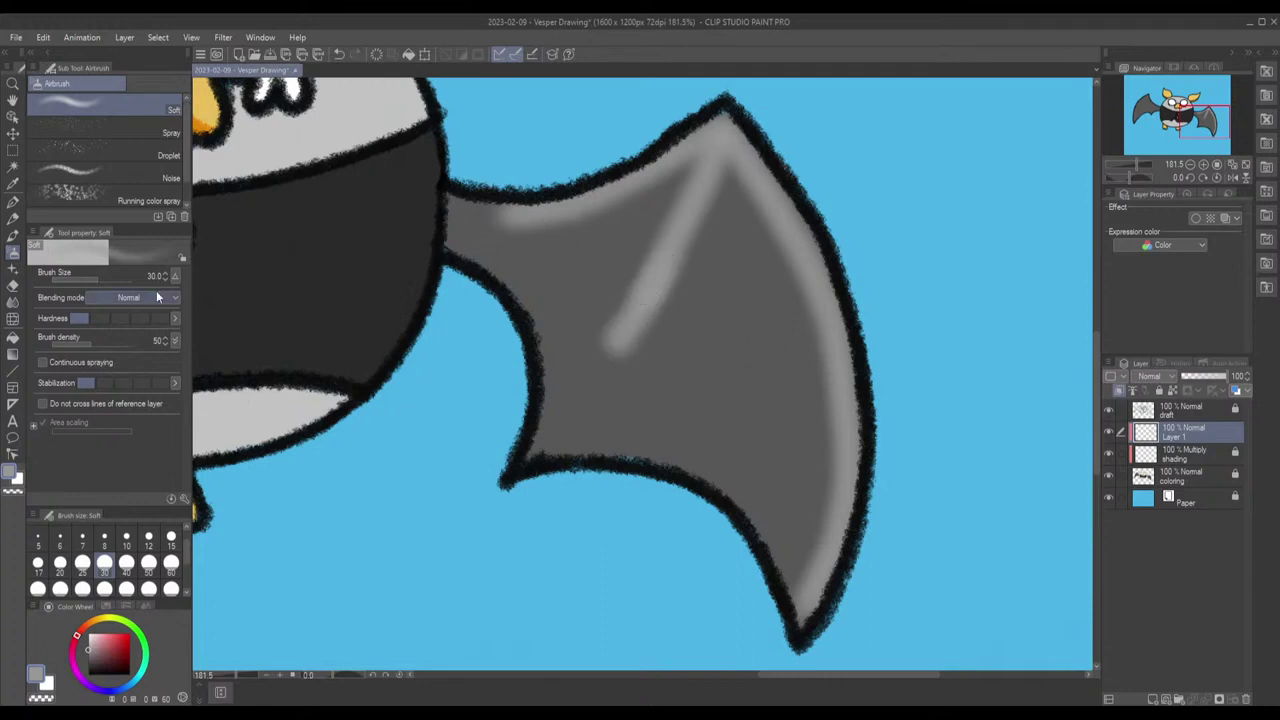
# Step: Try to taper the right wing's fold and upper-edge highlights with the Hard eraser at size 30
pyautogui.click(13, 285)
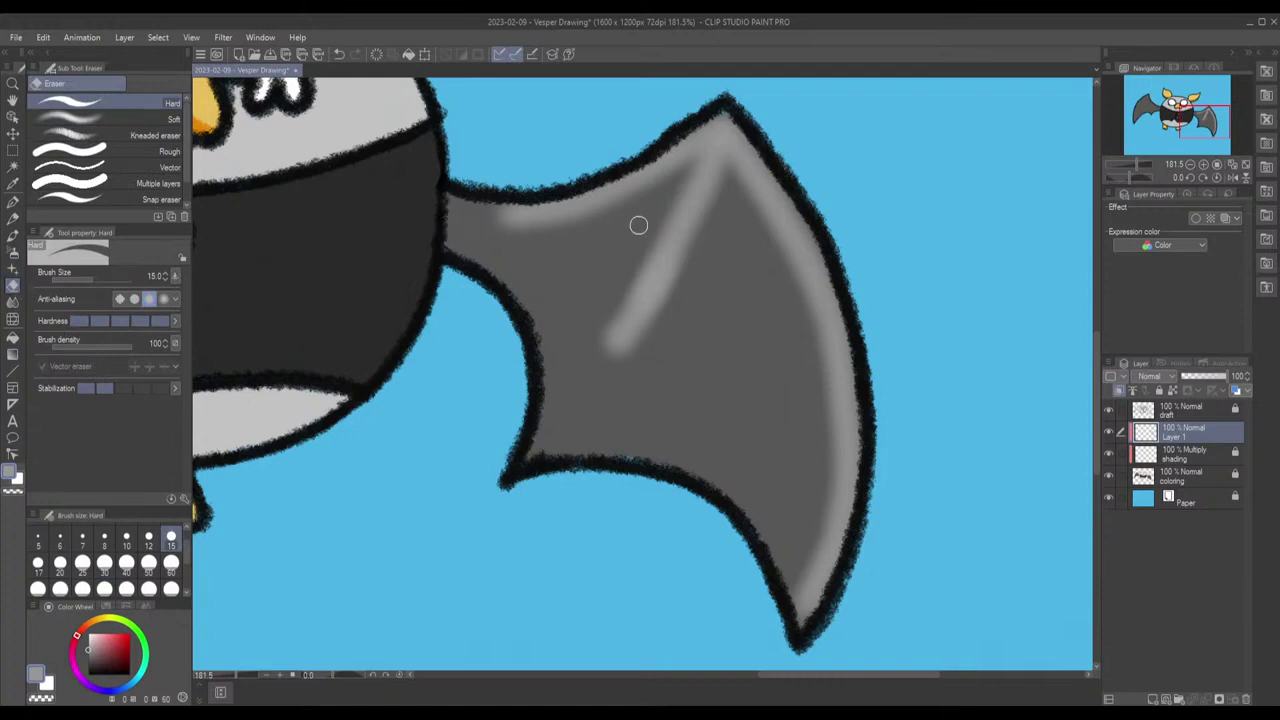
pyautogui.moveTo(500, 231)
pyautogui.mouseDown()
pyautogui.moveTo(534, 226)
pyautogui.moveTo(520, 234)
pyautogui.moveTo(497, 223)
pyautogui.moveTo(523, 223)
pyautogui.moveTo(483, 211)
pyautogui.moveTo(543, 229)
pyautogui.mouseUp()
pyautogui.hotkey('ctrl', 'z')
pyautogui.click(104, 562)
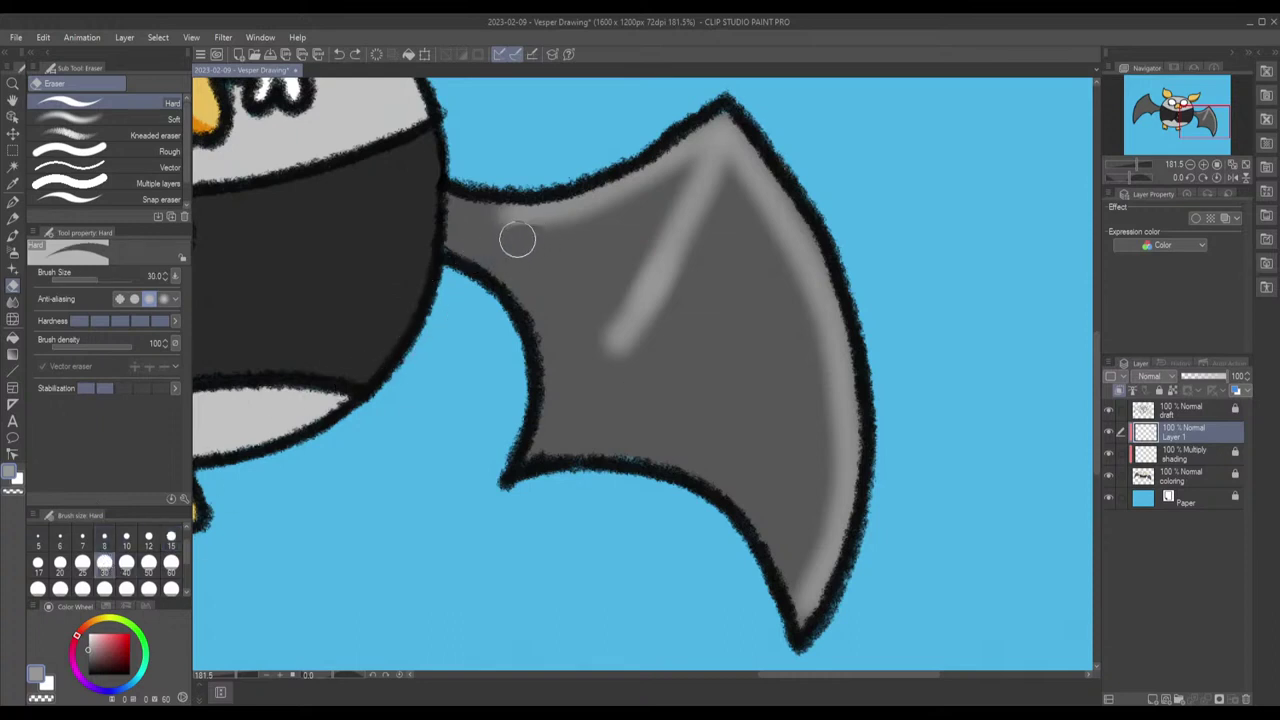
pyautogui.hotkey('ctrl', 'z')
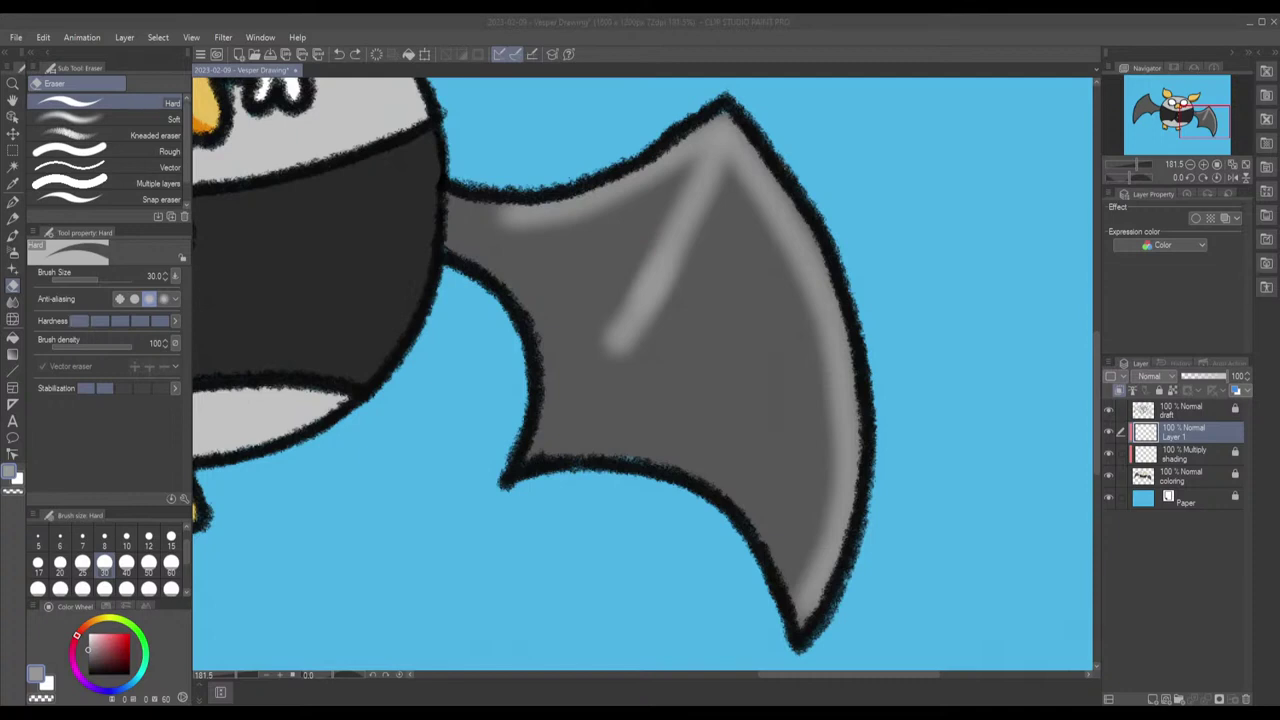
pyautogui.hotkey('alt', 'Tab')
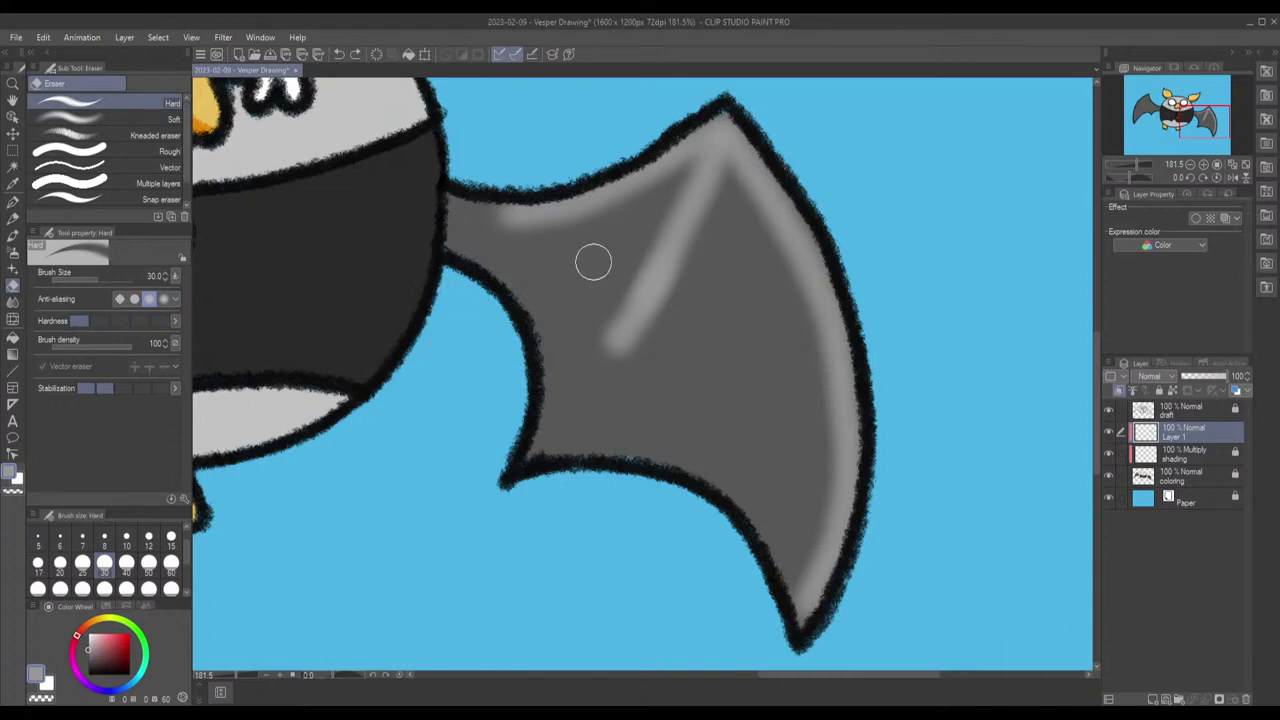
pyautogui.moveTo(545, 236)
pyautogui.mouseDown()
pyautogui.moveTo(489, 222)
pyautogui.moveTo(569, 239)
pyautogui.moveTo(605, 216)
pyautogui.moveTo(552, 238)
pyautogui.moveTo(499, 239)
pyautogui.moveTo(502, 224)
pyautogui.moveTo(588, 232)
pyautogui.moveTo(624, 207)
pyautogui.moveTo(533, 240)
pyautogui.moveTo(642, 203)
pyautogui.moveTo(549, 248)
pyautogui.moveTo(643, 255)
pyautogui.moveTo(602, 254)
pyautogui.moveTo(662, 207)
pyautogui.moveTo(604, 329)
pyautogui.moveTo(592, 404)
pyautogui.moveTo(721, 198)
pyautogui.moveTo(669, 288)
pyautogui.moveTo(711, 232)
pyautogui.moveTo(694, 275)
pyautogui.moveTo(654, 329)
pyautogui.moveTo(708, 267)
pyautogui.moveTo(602, 384)
pyautogui.moveTo(656, 239)
pyautogui.moveTo(600, 310)
pyautogui.moveTo(649, 243)
pyautogui.moveTo(595, 330)
pyautogui.moveTo(688, 250)
pyautogui.moveTo(678, 219)
pyautogui.moveTo(728, 184)
pyautogui.moveTo(702, 250)
pyautogui.mouseUp()
pyautogui.moveTo(725, 203)
pyautogui.mouseDown()
pyautogui.moveTo(729, 170)
pyautogui.moveTo(724, 210)
pyautogui.moveTo(727, 183)
pyautogui.moveTo(663, 308)
pyautogui.mouseUp()
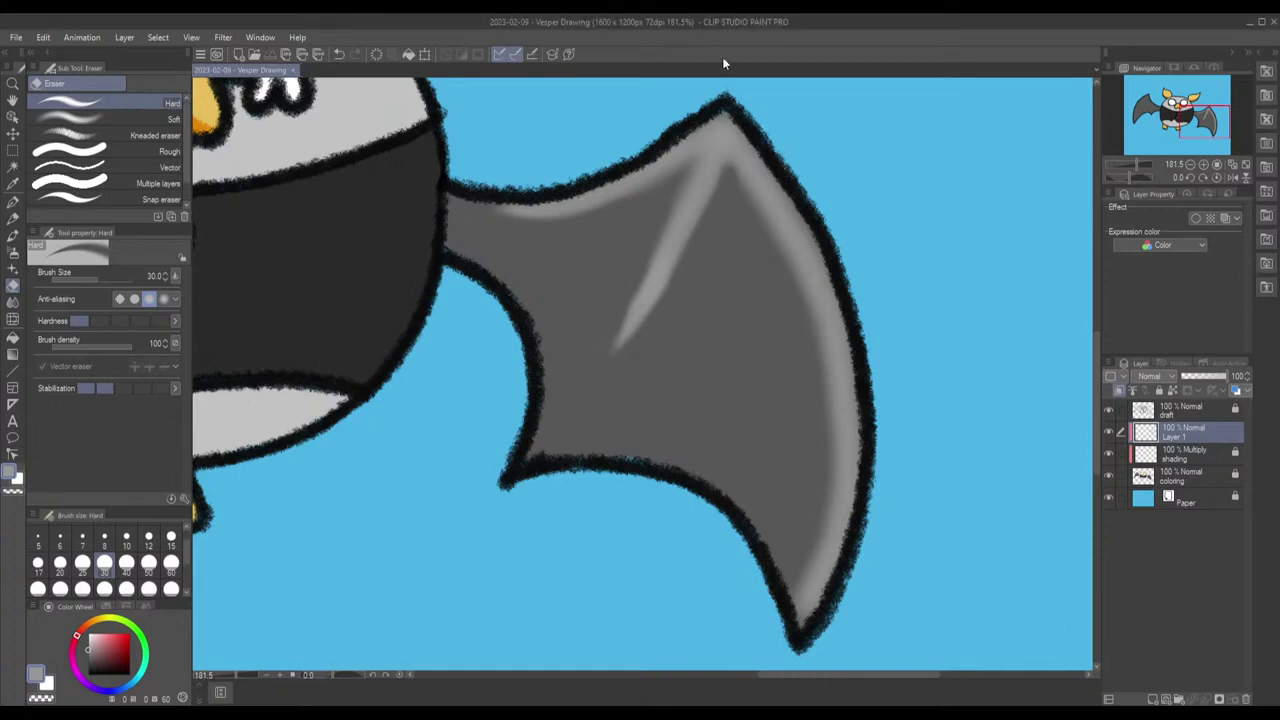
pyautogui.hotkey('ctrl', 'z')
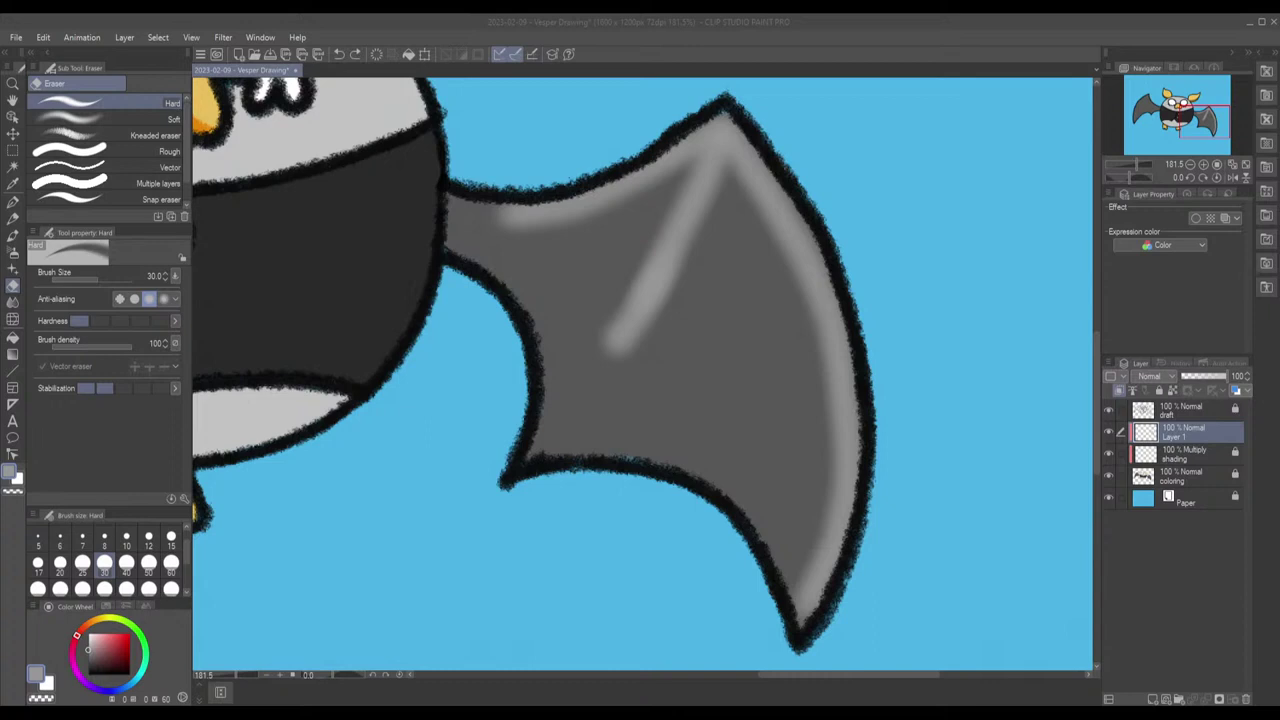
pyautogui.click(13, 252)
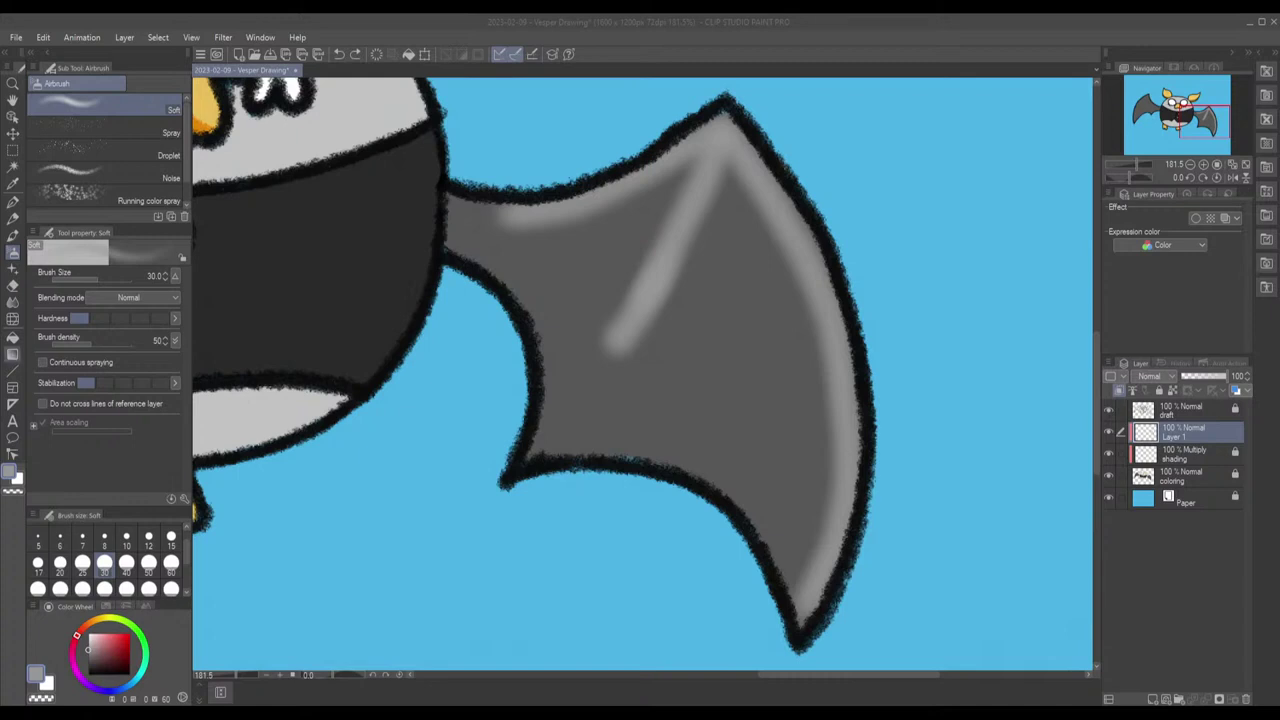
pyautogui.hotkey('alt', 'Tab')
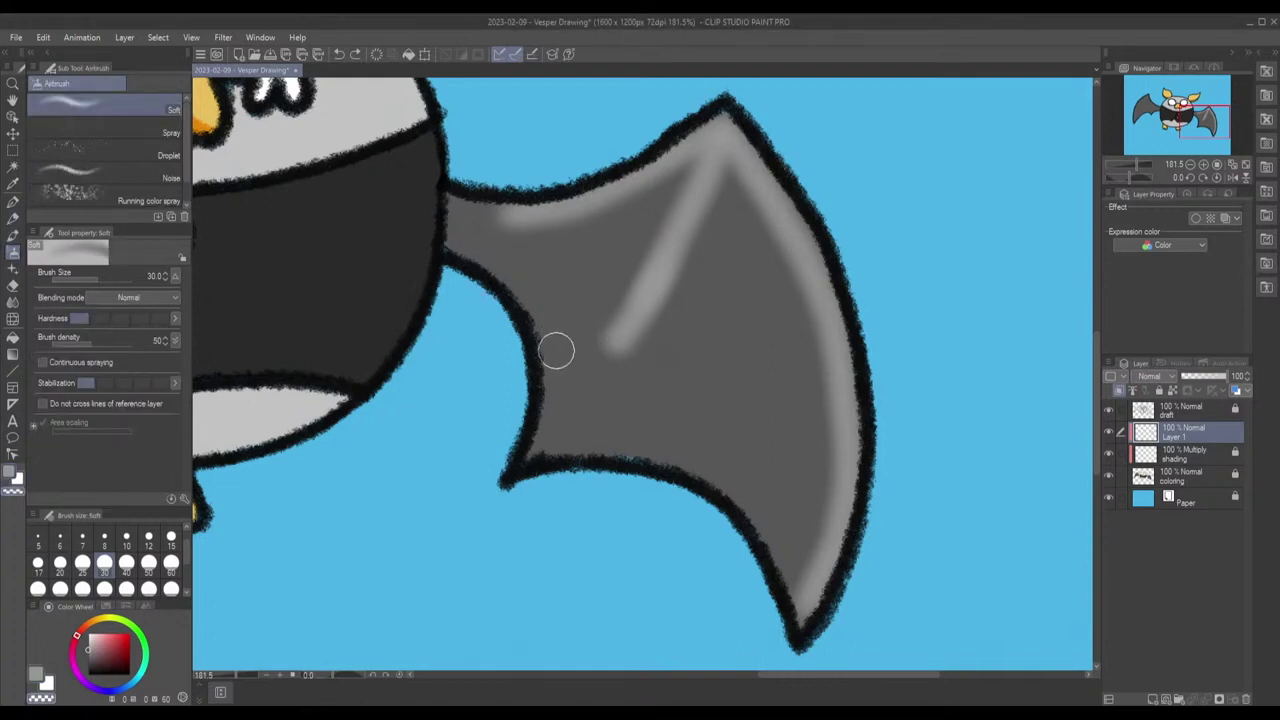
pyautogui.click(13, 235)
pyautogui.click(13, 252)
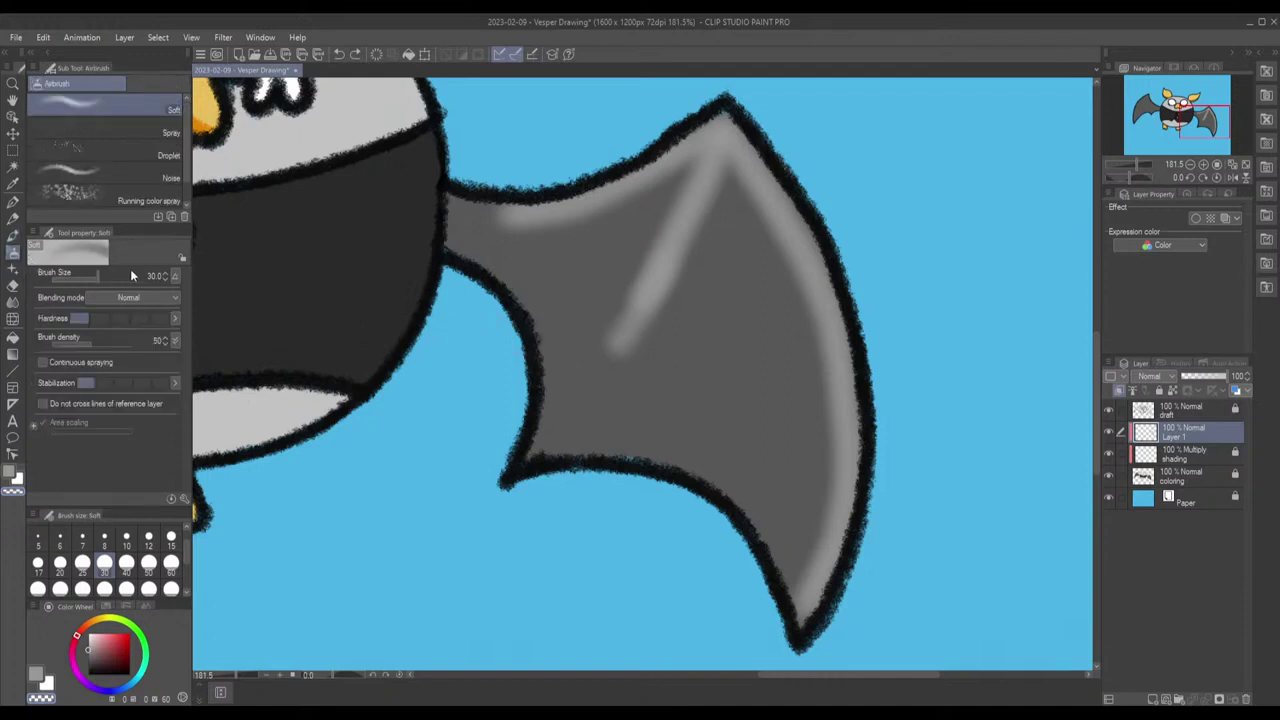
pyautogui.moveTo(173, 274); pyautogui.dragTo(188, 259)
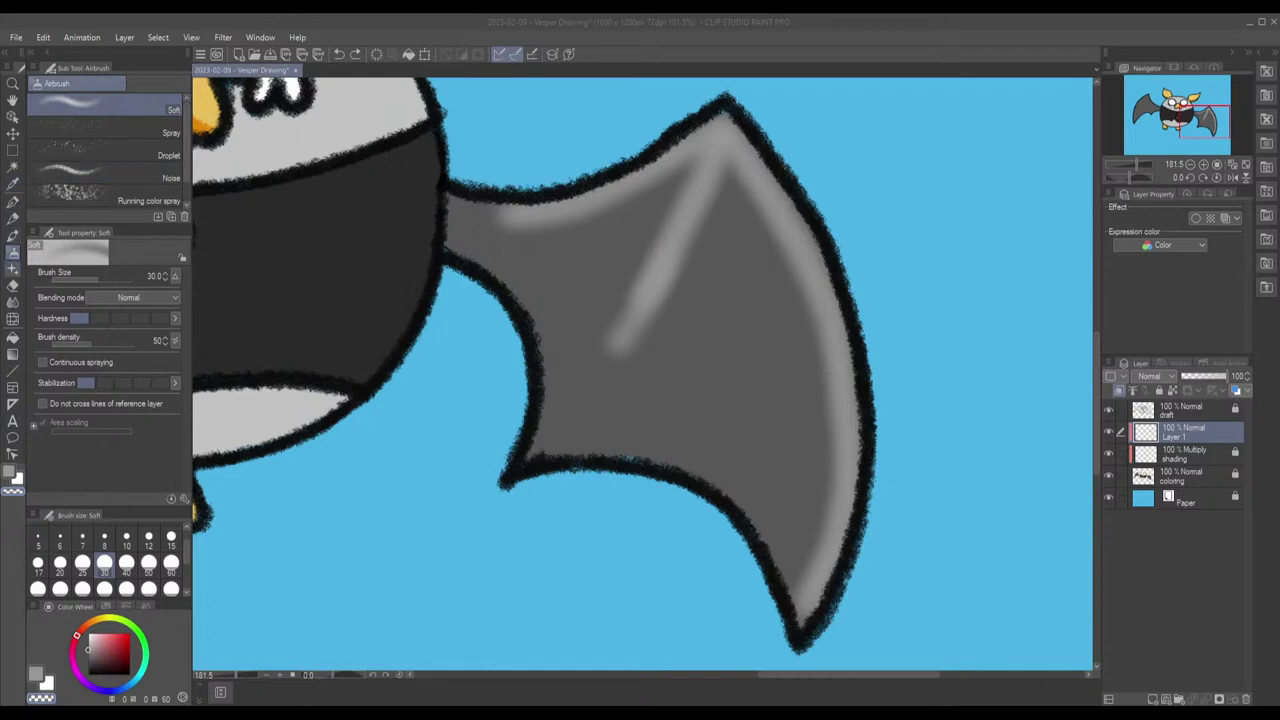
# Step: Choose the Soft eraser, raise its hardness to the fourth level and set its brush size to 25
pyautogui.click(13, 285)
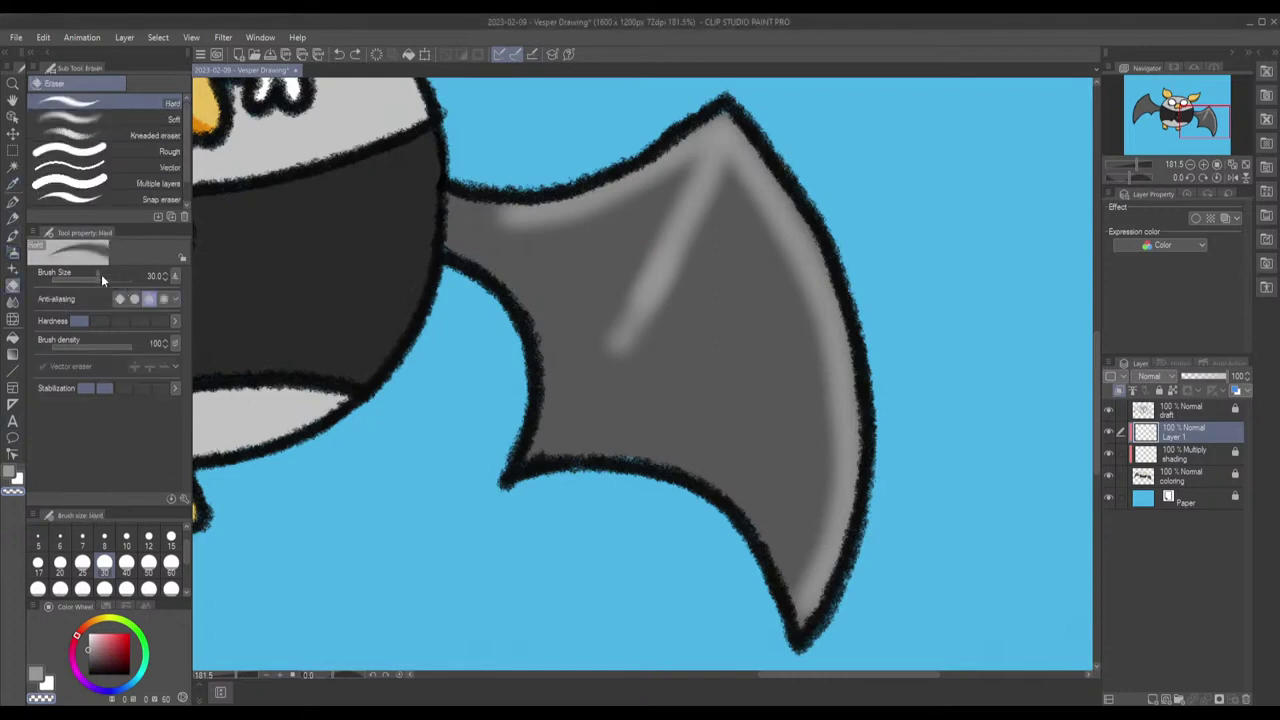
pyautogui.click(94, 119)
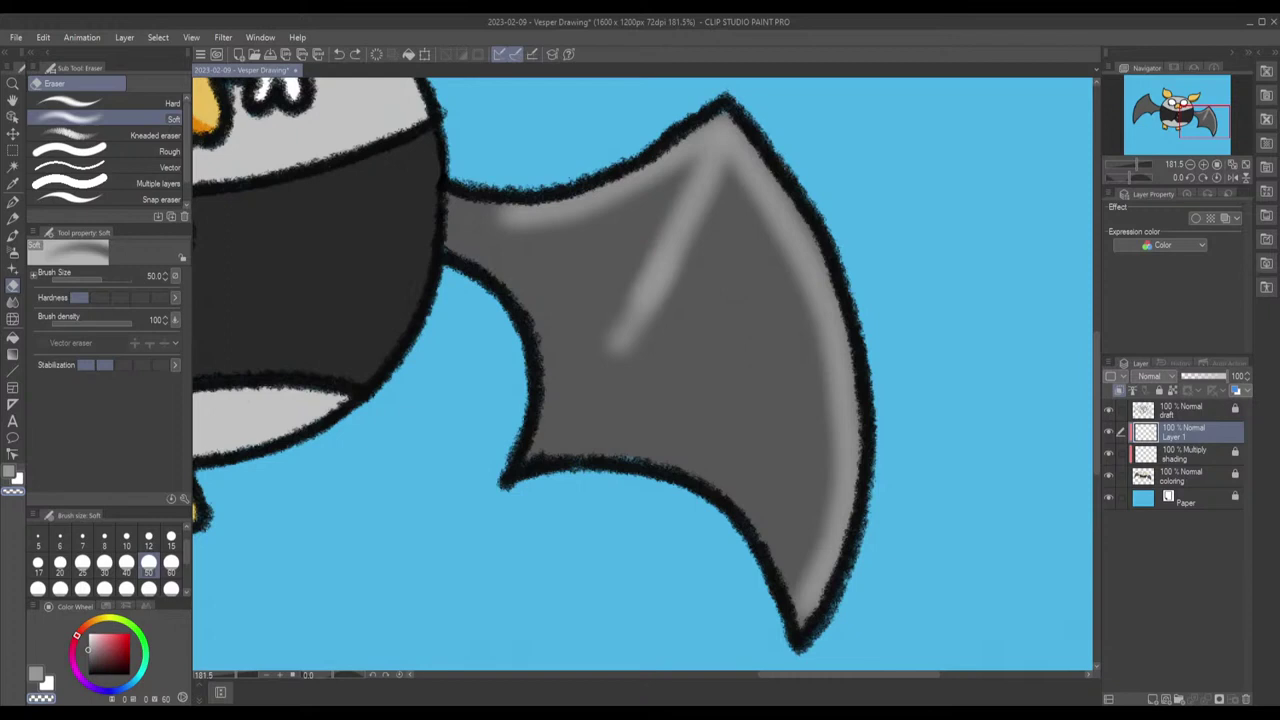
pyautogui.click(140, 299)
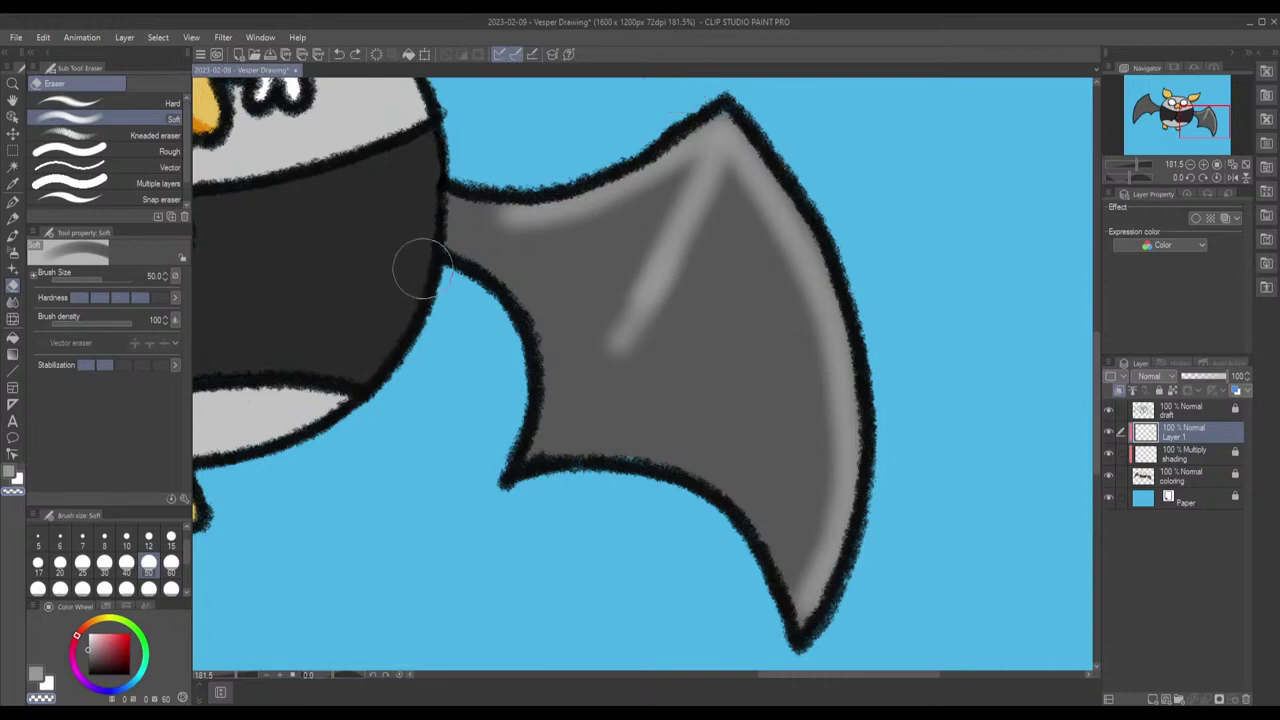
pyautogui.click(106, 565)
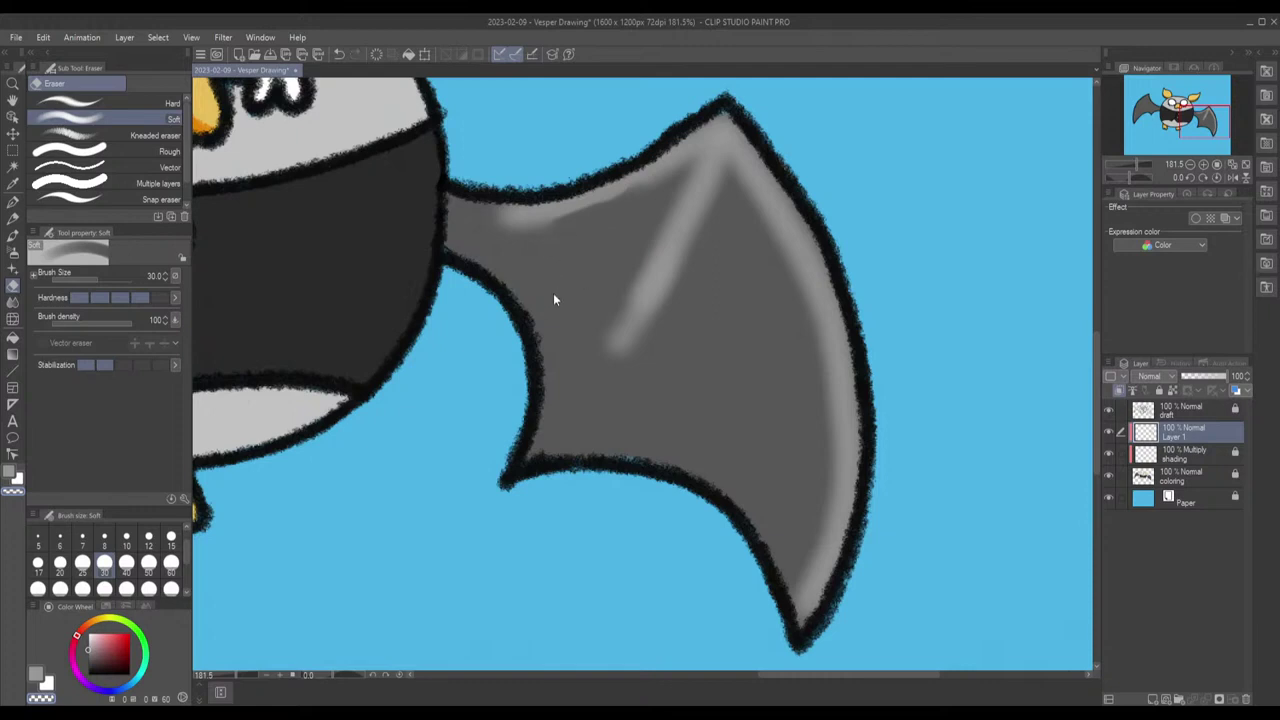
pyautogui.hotkey('ctrl', 'z')
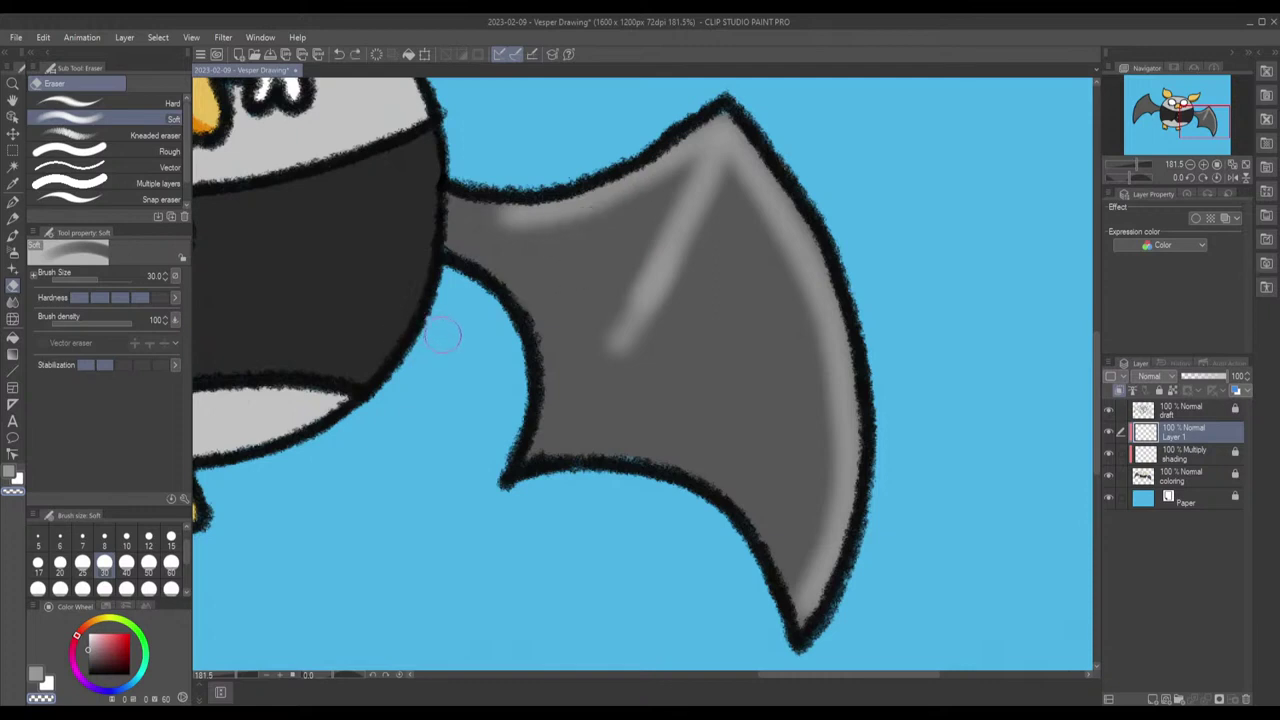
pyautogui.click(82, 562)
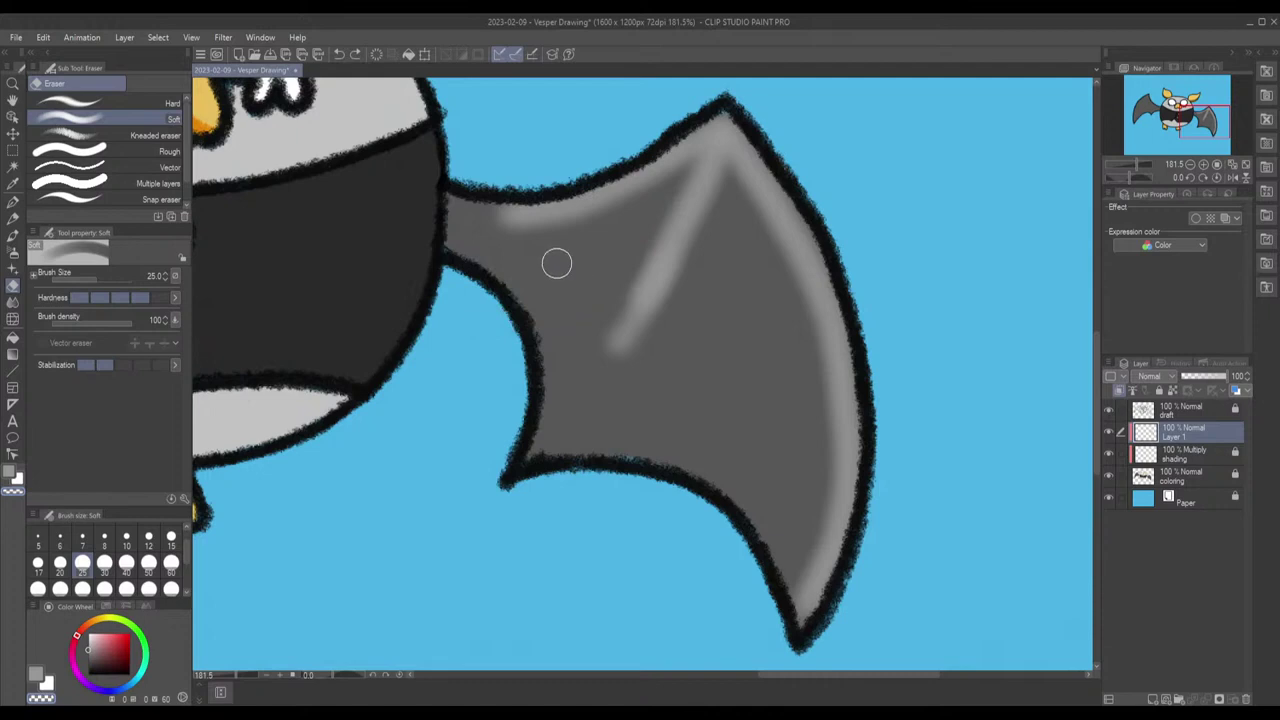
# Step: Try to thin the right wing's upper-edge highlight with the Soft eraser, undoing the strokes
pyautogui.moveTo(514, 234)
pyautogui.mouseDown()
pyautogui.moveTo(598, 227)
pyautogui.moveTo(530, 242)
pyautogui.moveTo(489, 215)
pyautogui.moveTo(553, 237)
pyautogui.moveTo(516, 236)
pyautogui.moveTo(589, 218)
pyautogui.moveTo(528, 234)
pyautogui.moveTo(502, 221)
pyautogui.moveTo(597, 218)
pyautogui.moveTo(535, 239)
pyautogui.moveTo(504, 223)
pyautogui.mouseUp()
pyautogui.moveTo(598, 212)
pyautogui.mouseDown()
pyautogui.moveTo(496, 230)
pyautogui.moveTo(616, 215)
pyautogui.moveTo(505, 225)
pyautogui.moveTo(548, 234)
pyautogui.moveTo(485, 224)
pyautogui.moveTo(573, 231)
pyautogui.moveTo(543, 231)
pyautogui.moveTo(618, 211)
pyautogui.moveTo(547, 236)
pyautogui.moveTo(599, 234)
pyautogui.moveTo(640, 195)
pyautogui.moveTo(526, 232)
pyautogui.mouseUp()
pyautogui.hotkey('ctrl', 'z')
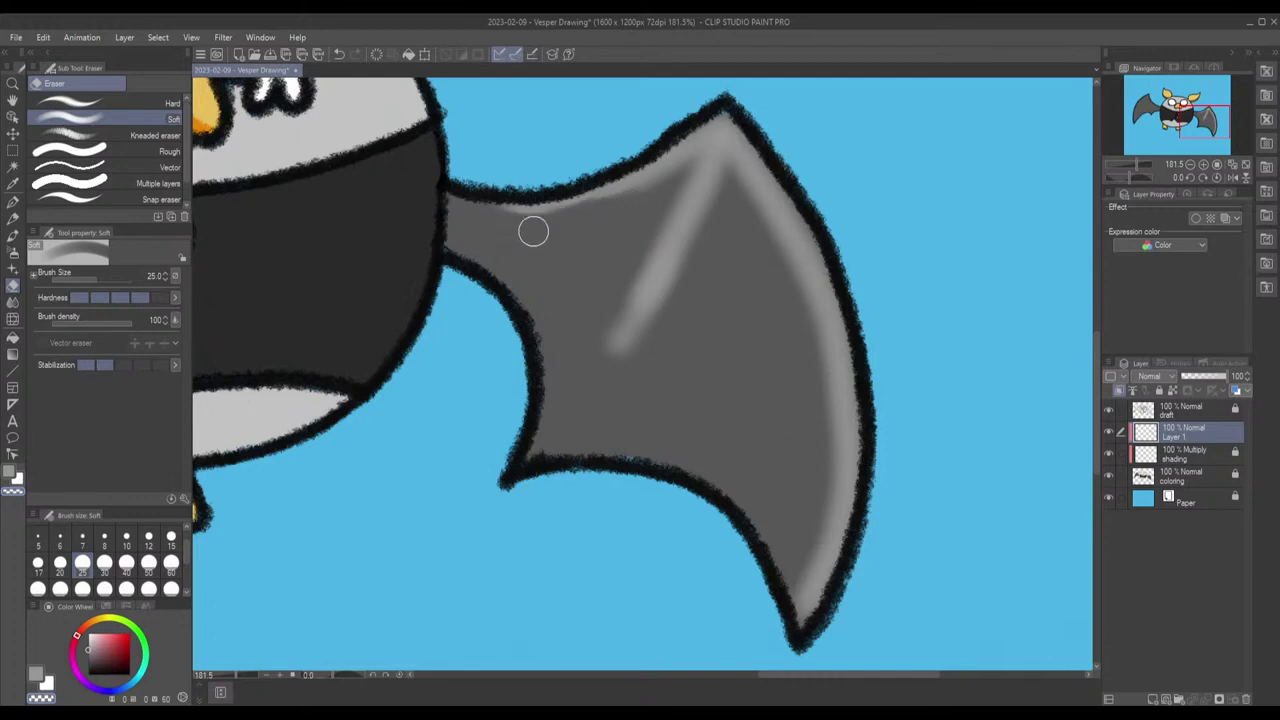
pyautogui.hotkey('ctrl', 'z')
pyautogui.hotkey('ctrl', 'z')
pyautogui.hotkey('ctrl', 'z')
pyautogui.hotkey('ctrl', 'z')
pyautogui.hotkey('ctrl', 'z')
pyautogui.hotkey('ctrl', 'z')
pyautogui.hotkey('ctrl', 'z')
pyautogui.hotkey('ctrl', 'z')
pyautogui.moveTo(501, 221)
pyautogui.mouseDown()
pyautogui.moveTo(563, 229)
pyautogui.moveTo(548, 231)
pyautogui.moveTo(534, 226)
pyautogui.moveTo(580, 220)
pyautogui.moveTo(529, 229)
pyautogui.moveTo(610, 217)
pyautogui.moveTo(560, 234)
pyautogui.moveTo(646, 197)
pyautogui.moveTo(623, 210)
pyautogui.moveTo(641, 212)
pyautogui.mouseUp()
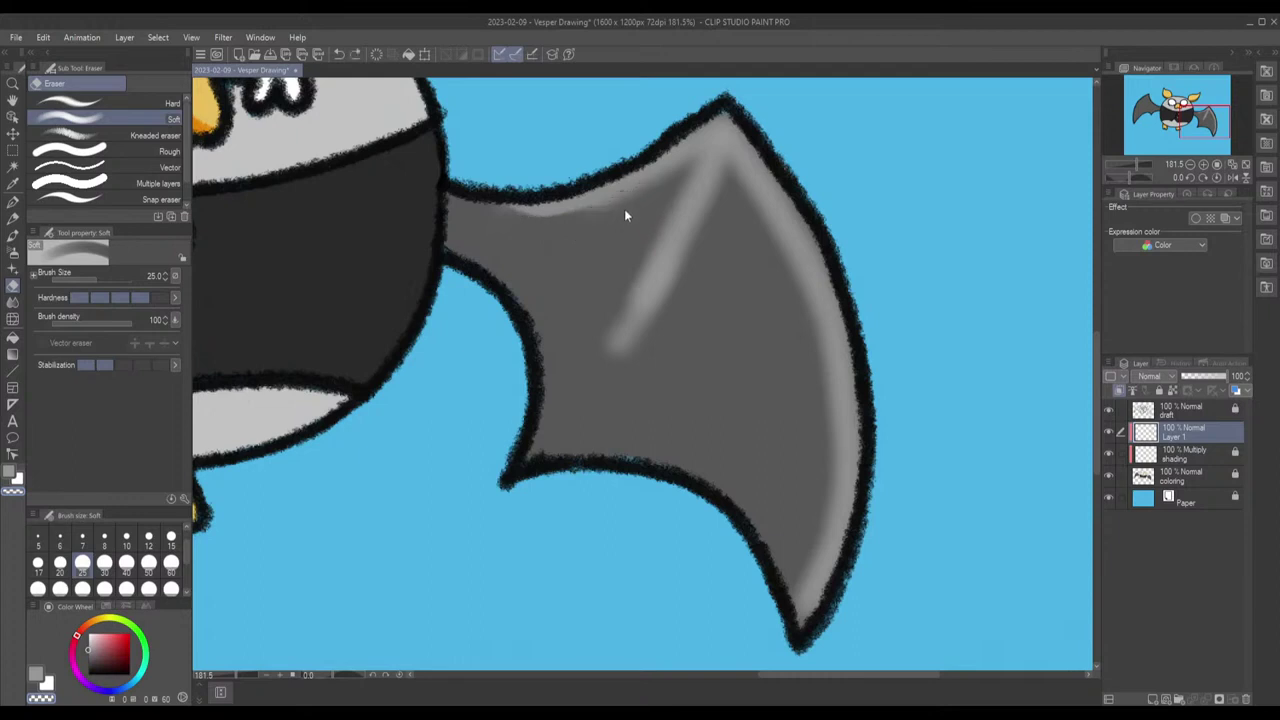
pyautogui.moveTo(599, 211); pyautogui.dragTo(610, 211)
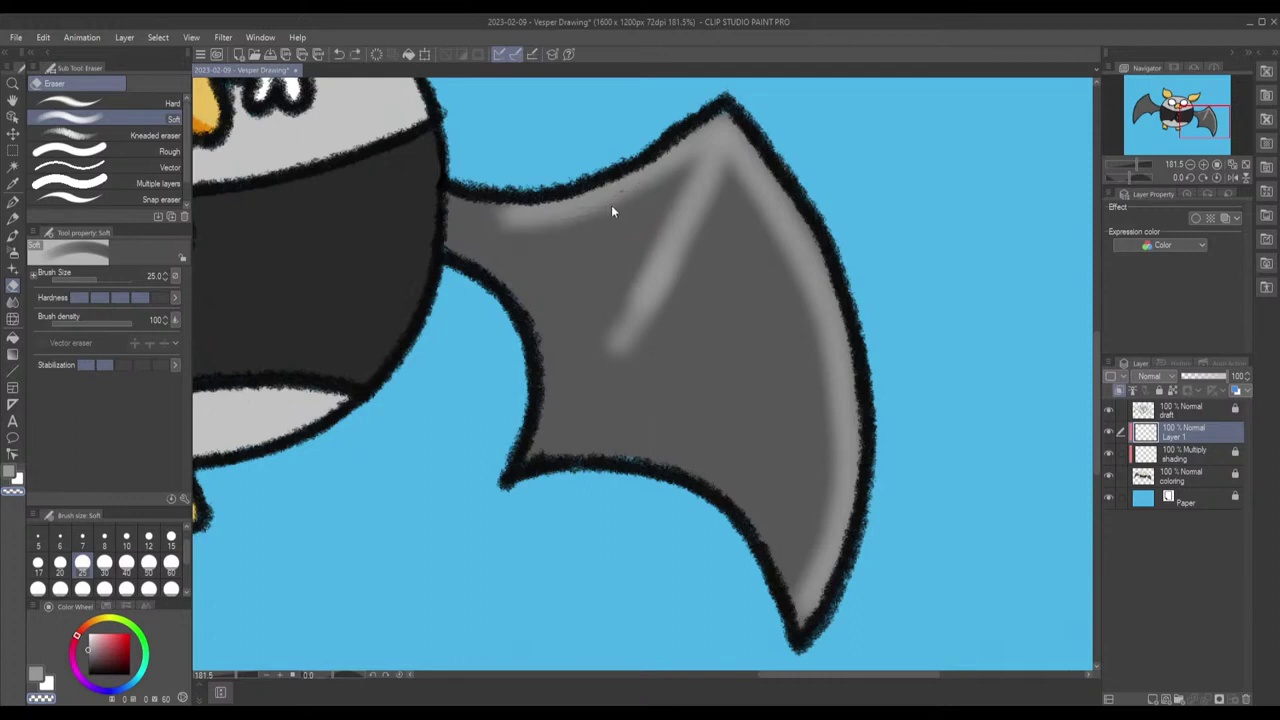
pyautogui.moveTo(518, 230)
pyautogui.mouseDown()
pyautogui.moveTo(599, 223)
pyautogui.moveTo(503, 224)
pyautogui.moveTo(568, 234)
pyautogui.moveTo(522, 236)
pyautogui.moveTo(602, 217)
pyautogui.mouseUp()
pyautogui.hotkey('ctrl', 'z')
pyautogui.hotkey('ctrl', 'z')
# Step: Thin the right wing's upper-edge highlight and taper both sides of the fold highlight with the Soft eraser
pyautogui.moveTo(533, 231)
pyautogui.mouseDown()
pyautogui.moveTo(509, 220)
pyautogui.moveTo(576, 227)
pyautogui.moveTo(663, 190)
pyautogui.mouseUp()
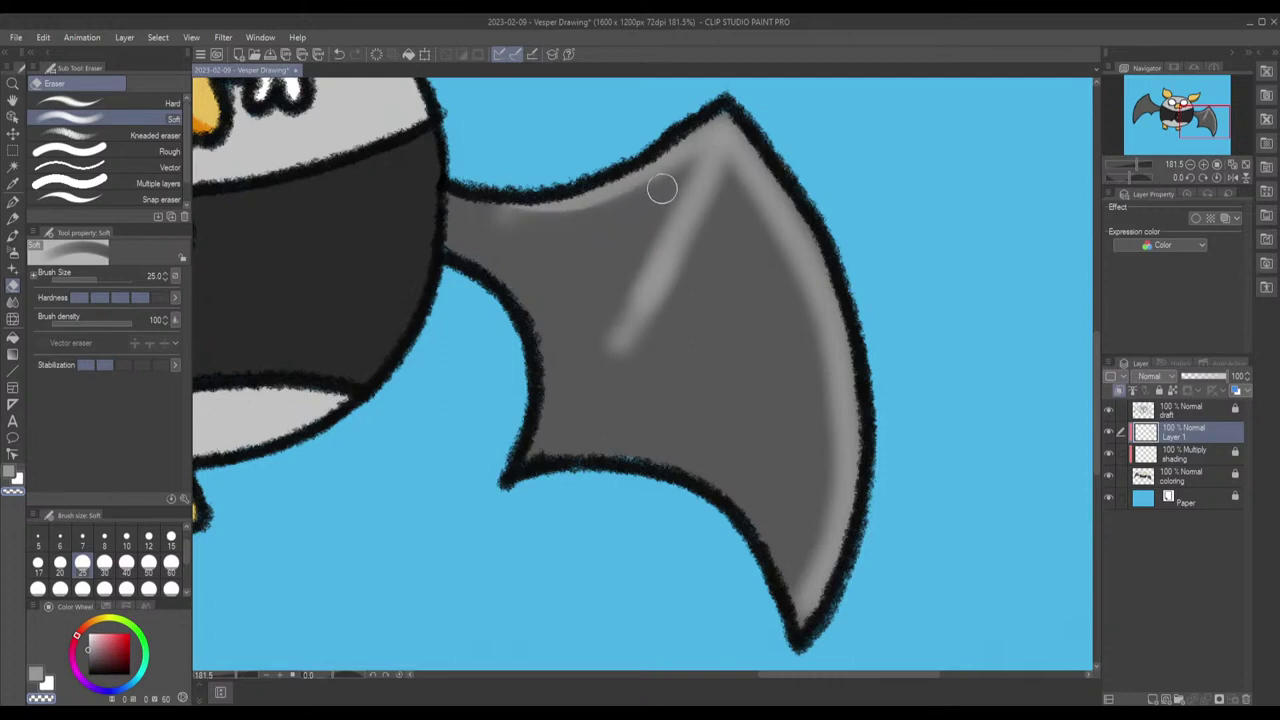
pyautogui.moveTo(668, 200)
pyautogui.mouseDown()
pyautogui.moveTo(605, 339)
pyautogui.moveTo(627, 287)
pyautogui.moveTo(614, 354)
pyautogui.moveTo(679, 243)
pyautogui.mouseUp()
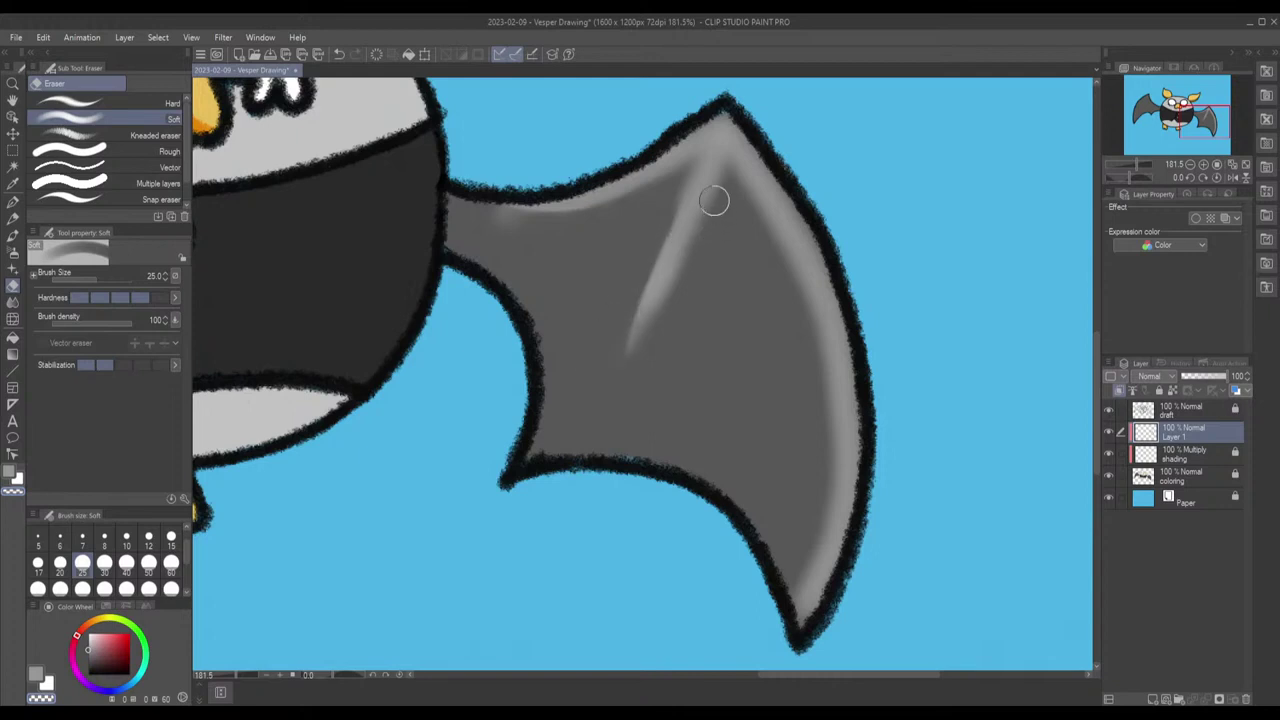
pyautogui.moveTo(723, 196)
pyautogui.mouseDown()
pyautogui.moveTo(631, 368)
pyautogui.moveTo(723, 211)
pyautogui.mouseUp()
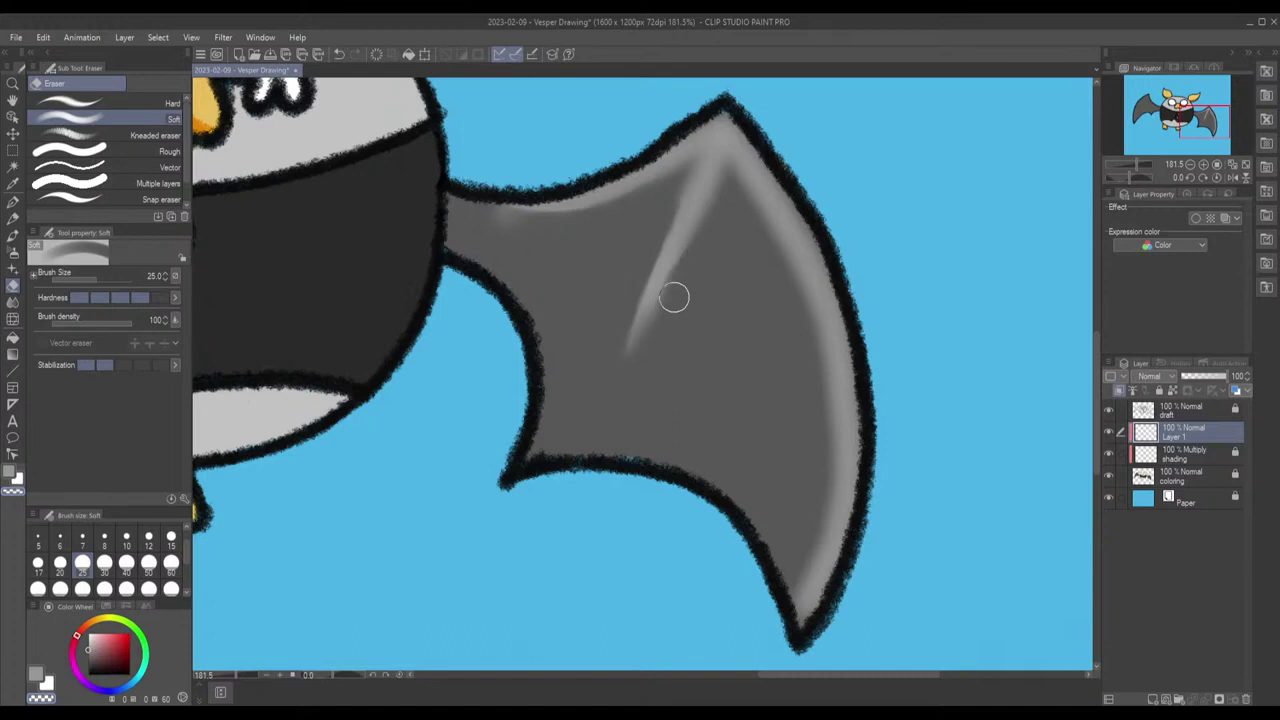
pyautogui.moveTo(684, 271)
pyautogui.mouseDown()
pyautogui.moveTo(659, 317)
pyautogui.moveTo(685, 277)
pyautogui.moveTo(643, 340)
pyautogui.moveTo(673, 302)
pyautogui.mouseUp()
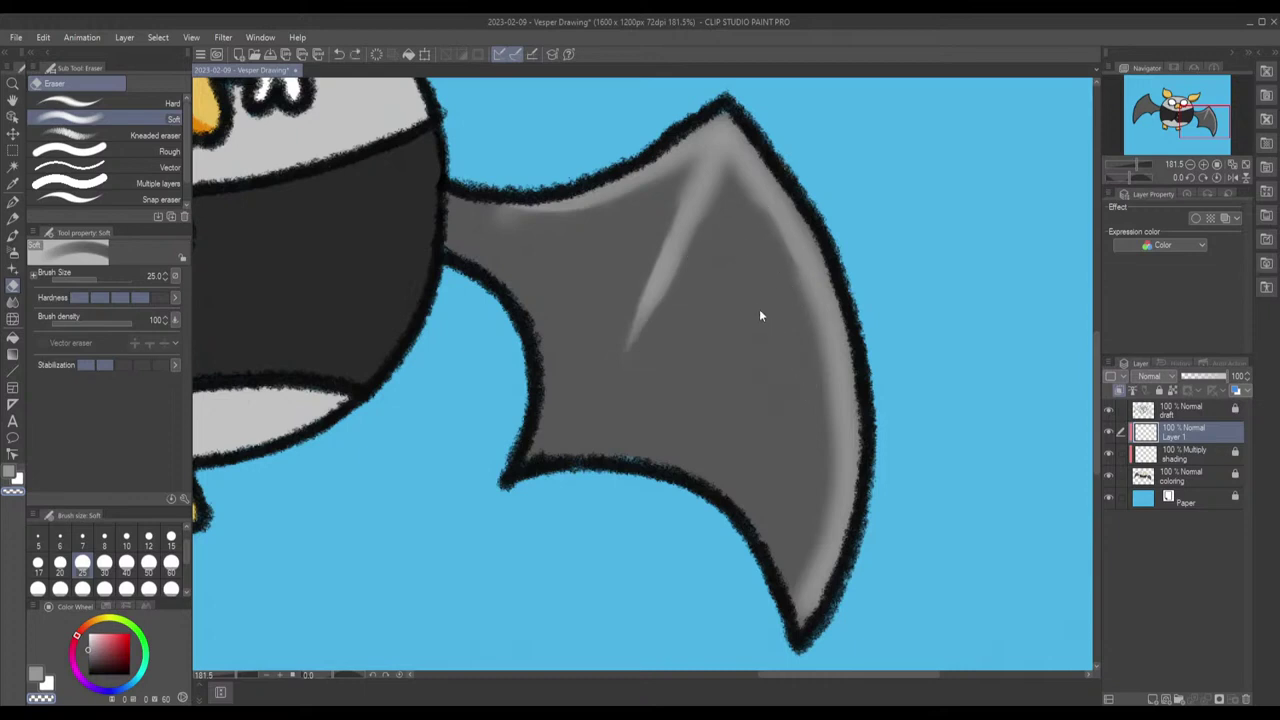
# Step: Try to narrow the upper half of the right wing's outer-edge highlight, undoing the uneven erasing
pyautogui.moveTo(748, 218)
pyautogui.mouseDown()
pyautogui.moveTo(804, 303)
pyautogui.moveTo(799, 290)
pyautogui.moveTo(810, 325)
pyautogui.moveTo(795, 312)
pyautogui.moveTo(791, 298)
pyautogui.moveTo(823, 353)
pyautogui.mouseUp()
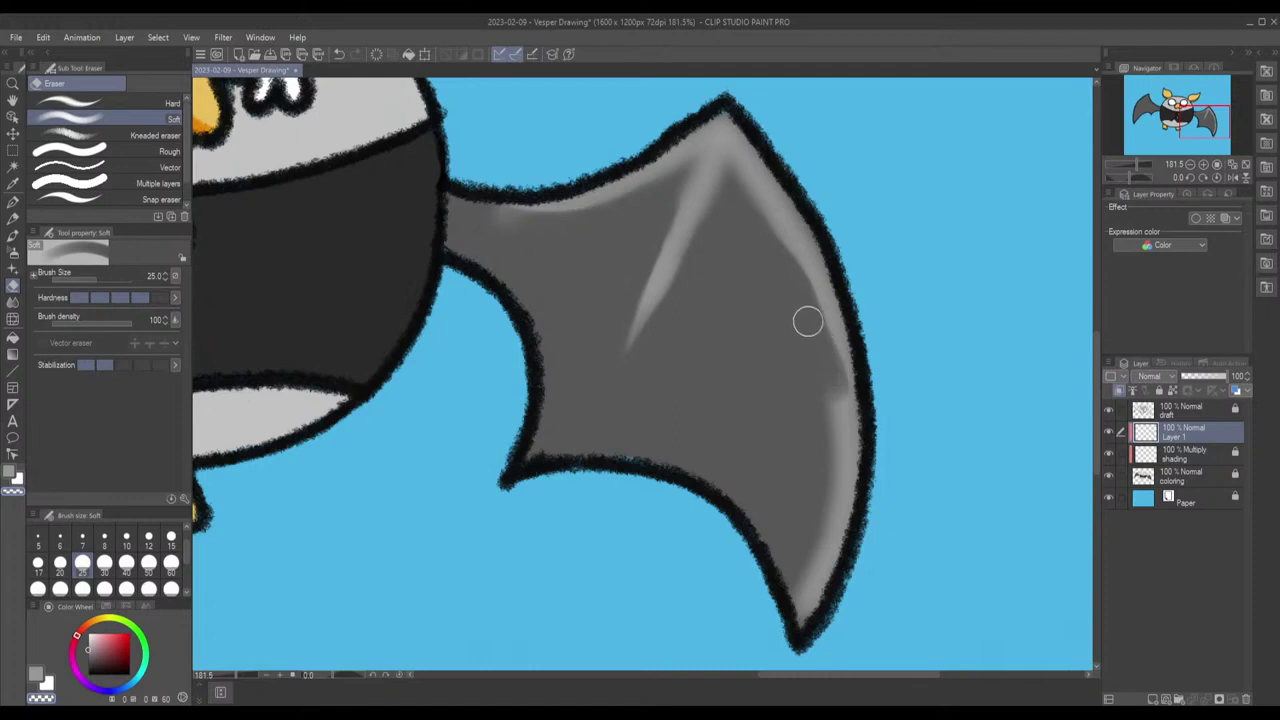
pyautogui.moveTo(741, 191)
pyautogui.mouseDown()
pyautogui.moveTo(814, 282)
pyautogui.moveTo(814, 340)
pyautogui.mouseUp()
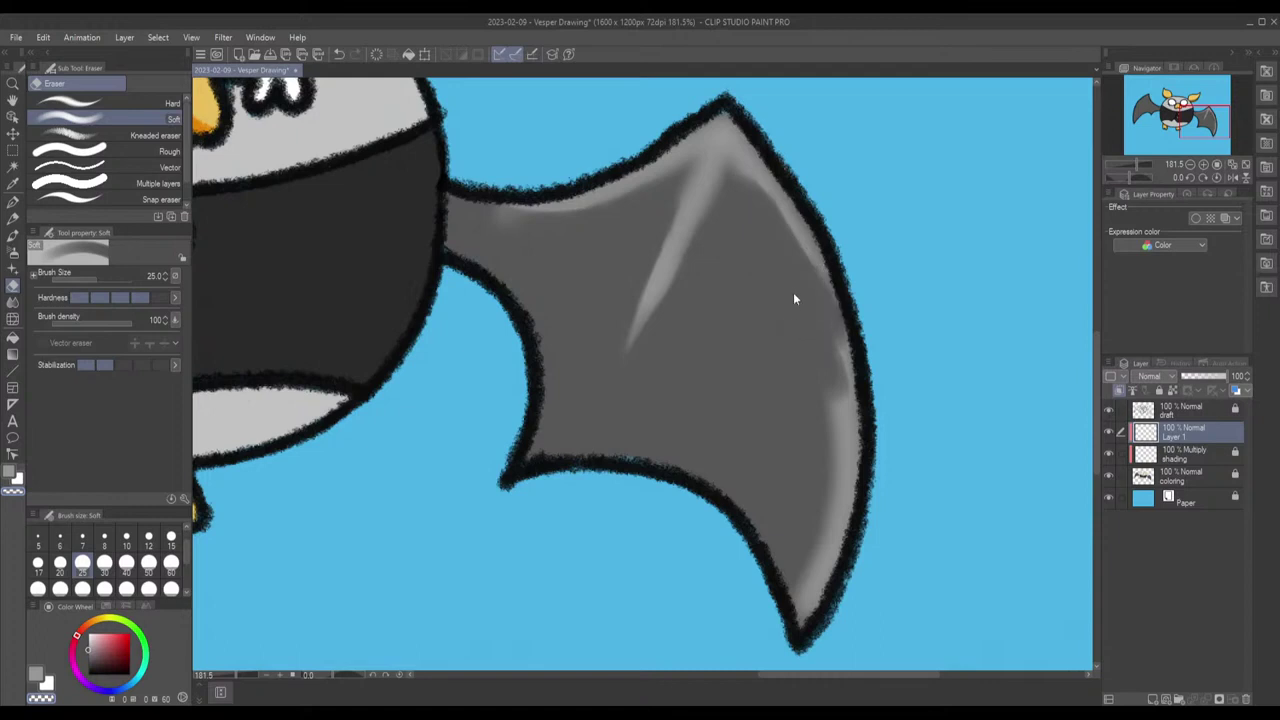
pyautogui.hotkey('ctrl', 'z')
pyautogui.hotkey('ctrl', 'z')
pyautogui.moveTo(780, 238)
pyautogui.mouseDown()
pyautogui.moveTo(808, 289)
pyautogui.moveTo(800, 306)
pyautogui.mouseUp()
pyautogui.hotkey('ctrl', 'z')
pyautogui.hotkey('ctrl', 'z')
pyautogui.hotkey('ctrl', 'z')
pyautogui.hotkey('ctrl', 'z')
pyautogui.hotkey('ctrl', 'z')
pyautogui.hotkey('ctrl', 'z')
pyautogui.hotkey('ctrl', 'z')
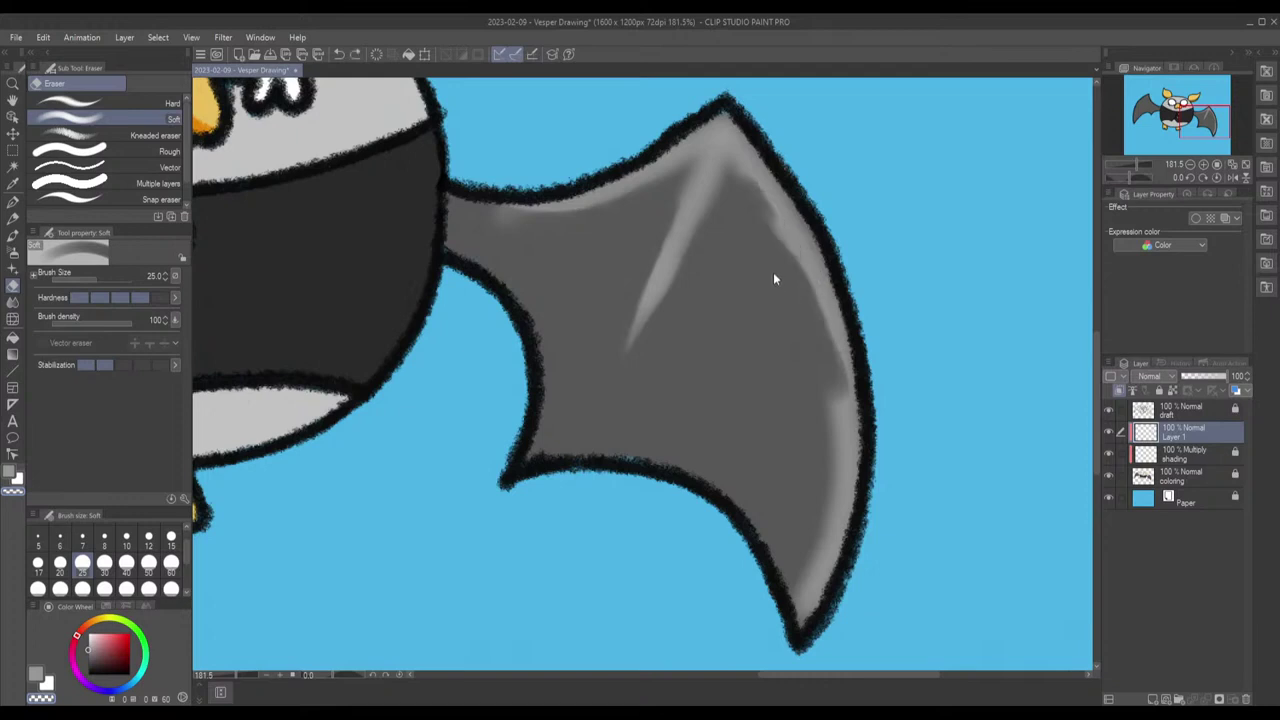
pyautogui.hotkey('ctrl', 'z')
pyautogui.hotkey('ctrl', 'z')
pyautogui.hotkey('ctrl', 'z')
pyautogui.hotkey('ctrl', 'z')
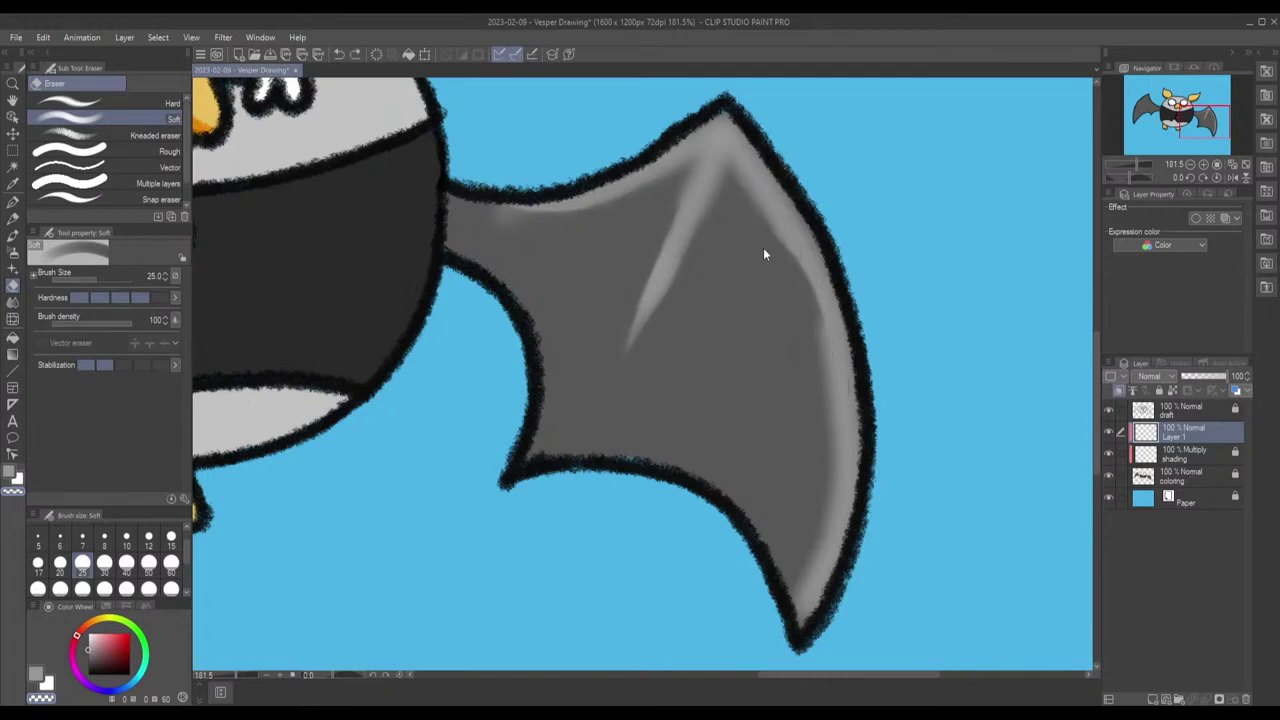
# Step: Try to trim the outer-edge highlight in one sweep from near the wing's upper tip past its middle
pyautogui.moveTo(760, 223); pyautogui.dragTo(794, 274)
pyautogui.hotkey('ctrl', 'z')
pyautogui.moveTo(754, 223)
pyautogui.mouseDown()
pyautogui.moveTo(803, 318)
pyautogui.moveTo(801, 294)
pyautogui.moveTo(817, 355)
pyautogui.moveTo(789, 348)
pyautogui.moveTo(827, 372)
pyautogui.moveTo(840, 403)
pyautogui.moveTo(835, 431)
pyautogui.moveTo(833, 395)
pyautogui.moveTo(808, 421)
pyautogui.moveTo(843, 440)
pyautogui.mouseUp()
pyautogui.hotkey('ctrl', 'z')
pyautogui.hotkey('ctrl', 'z')
pyautogui.hotkey('ctrl', 'z')
# Step: Erase the inner side of the right wing's outer-edge highlight so it narrows toward the wing's lower tip
pyautogui.moveTo(811, 391)
pyautogui.mouseDown()
pyautogui.moveTo(834, 423)
pyautogui.moveTo(831, 466)
pyautogui.moveTo(836, 453)
pyautogui.moveTo(814, 575)
pyautogui.moveTo(814, 557)
pyautogui.moveTo(803, 574)
pyautogui.moveTo(814, 534)
pyautogui.mouseUp()
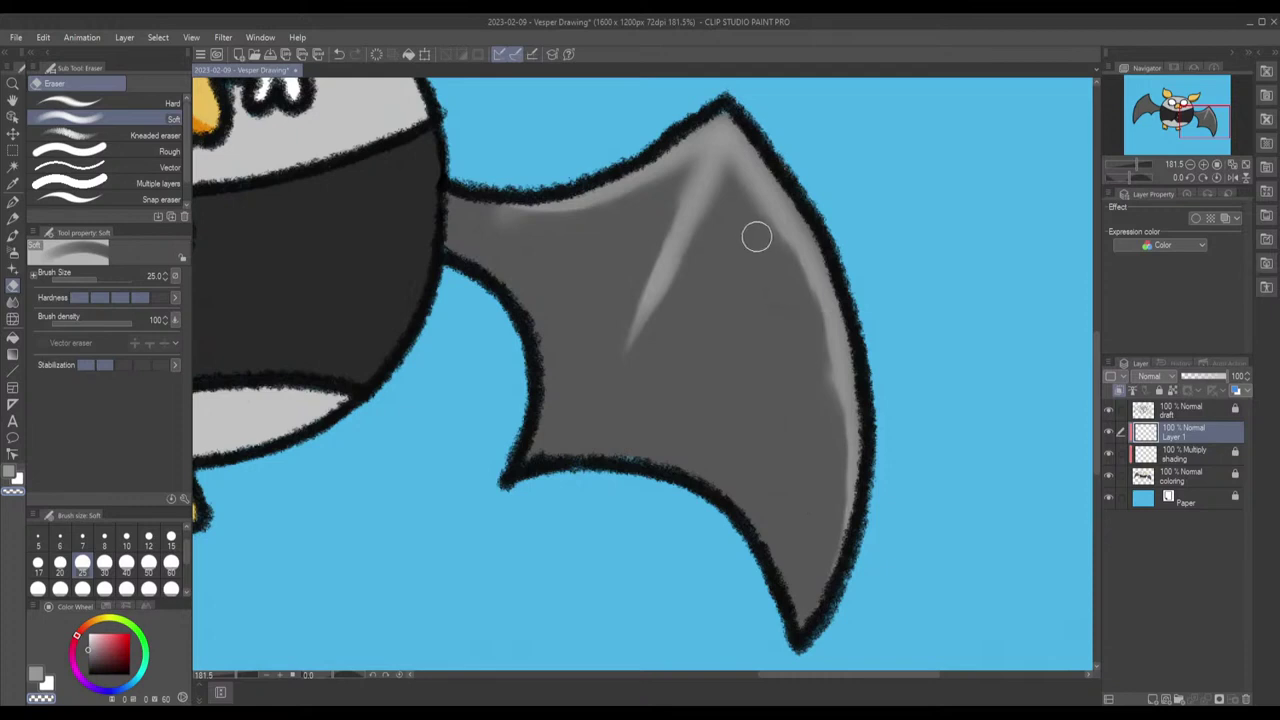
pyautogui.moveTo(768, 235)
pyautogui.mouseDown()
pyautogui.moveTo(794, 246)
pyautogui.moveTo(781, 243)
pyautogui.moveTo(825, 370)
pyautogui.mouseUp()
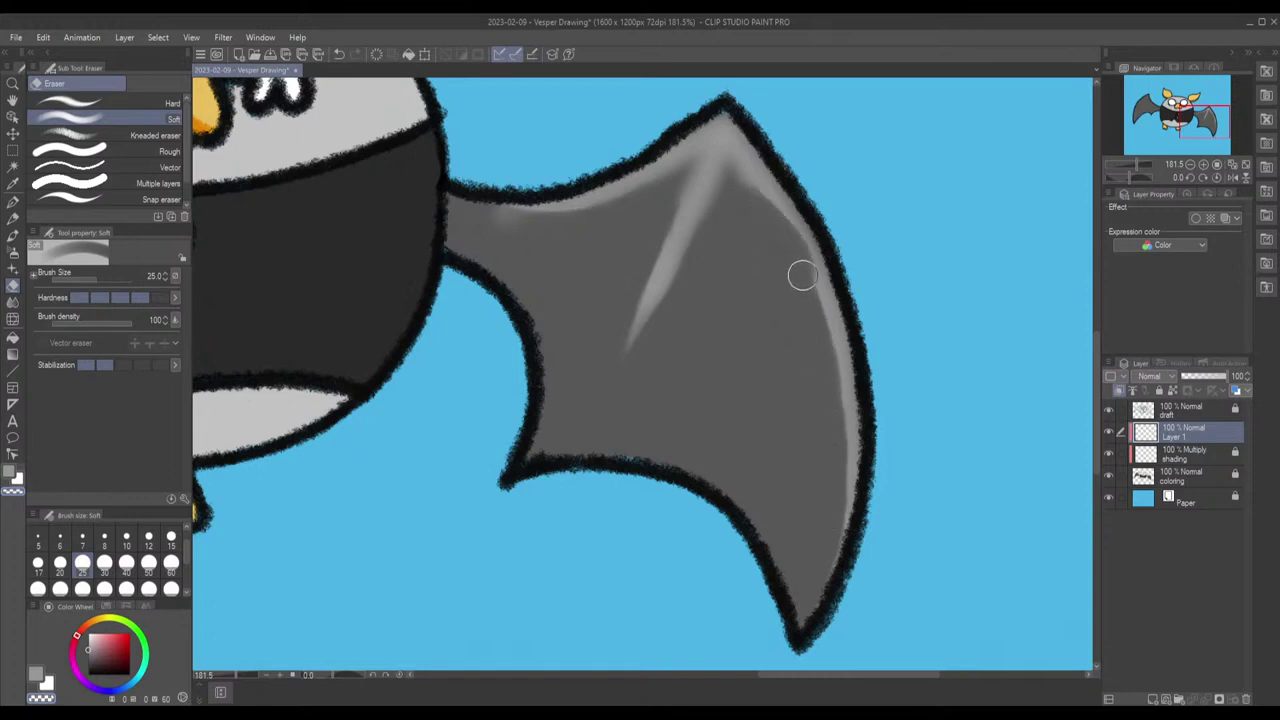
pyautogui.hotkey('ctrl', 'z')
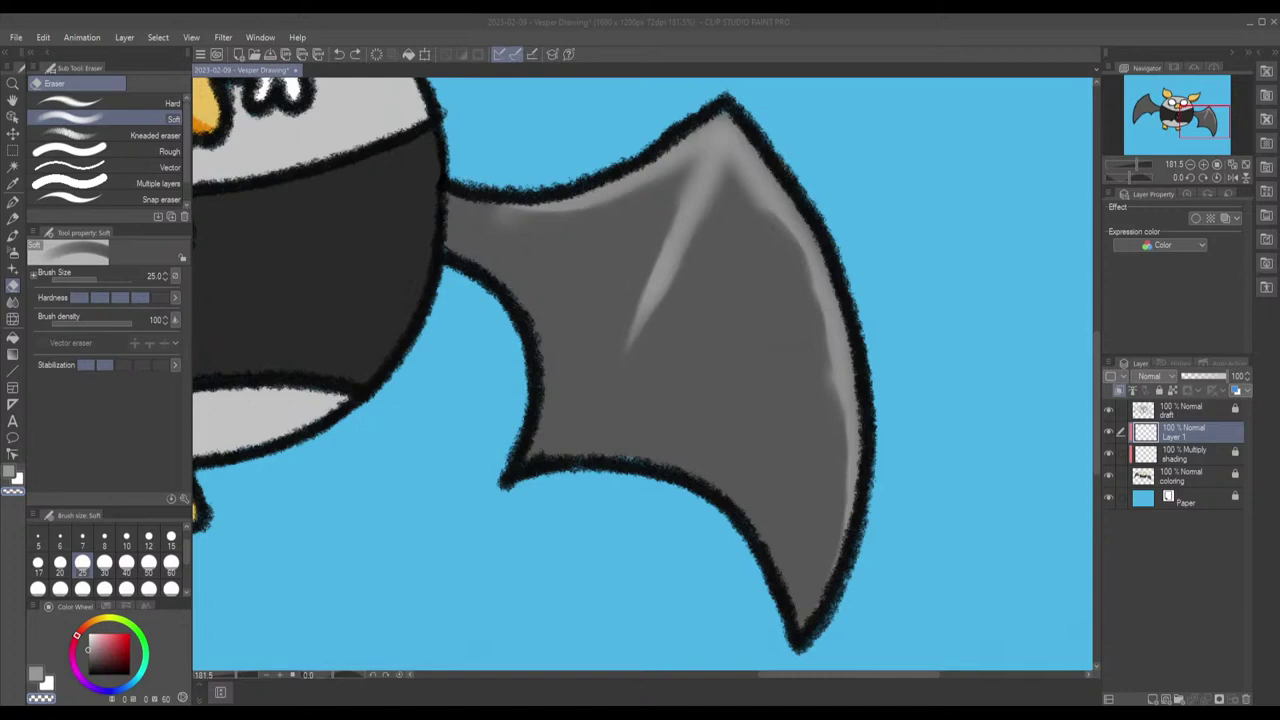
pyautogui.click(751, 269)
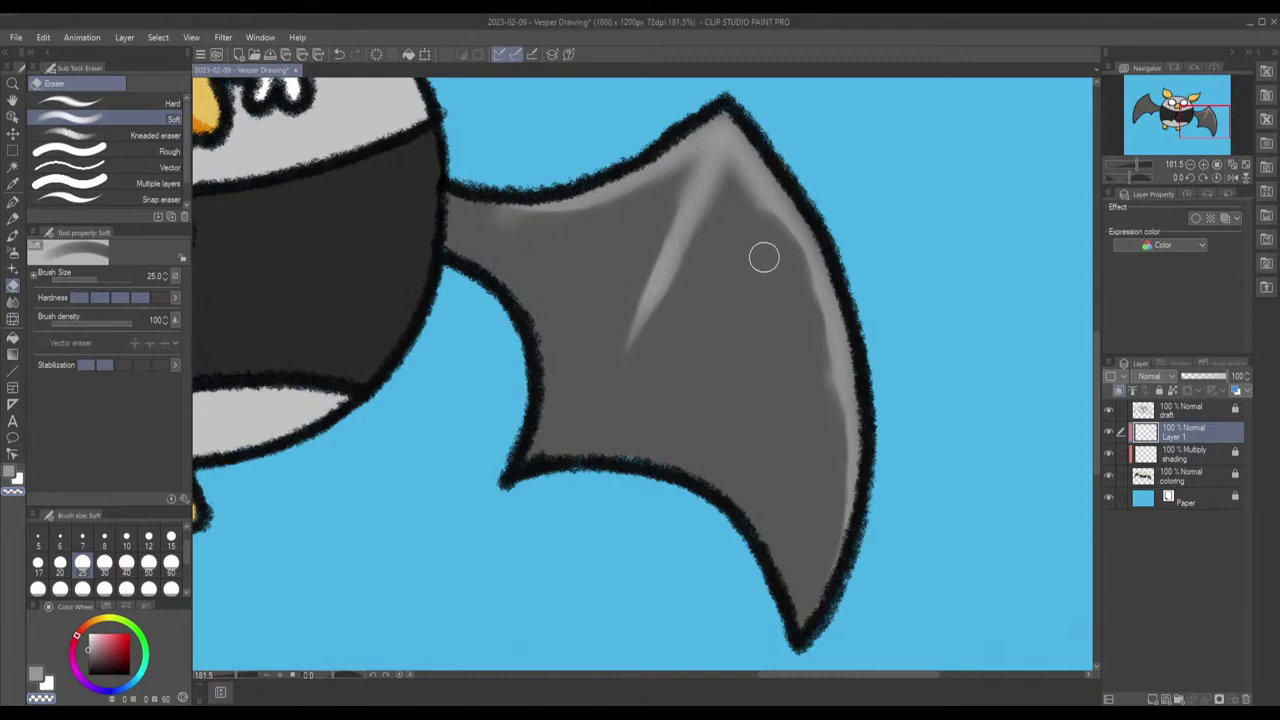
# Step: Shorten the lower end of the right wing's fold highlight and taper it to a point
pyautogui.moveTo(706, 243); pyautogui.dragTo(624, 372)
pyautogui.hotkey('ctrl', 'z')
pyautogui.moveTo(643, 254)
pyautogui.mouseDown()
pyautogui.moveTo(620, 311)
pyautogui.moveTo(639, 356)
pyautogui.moveTo(674, 351)
pyautogui.mouseUp()
pyautogui.hotkey('ctrl', 'z')
pyautogui.moveTo(637, 303)
pyautogui.mouseDown()
pyautogui.moveTo(629, 289)
pyautogui.moveTo(633, 319)
pyautogui.mouseUp()
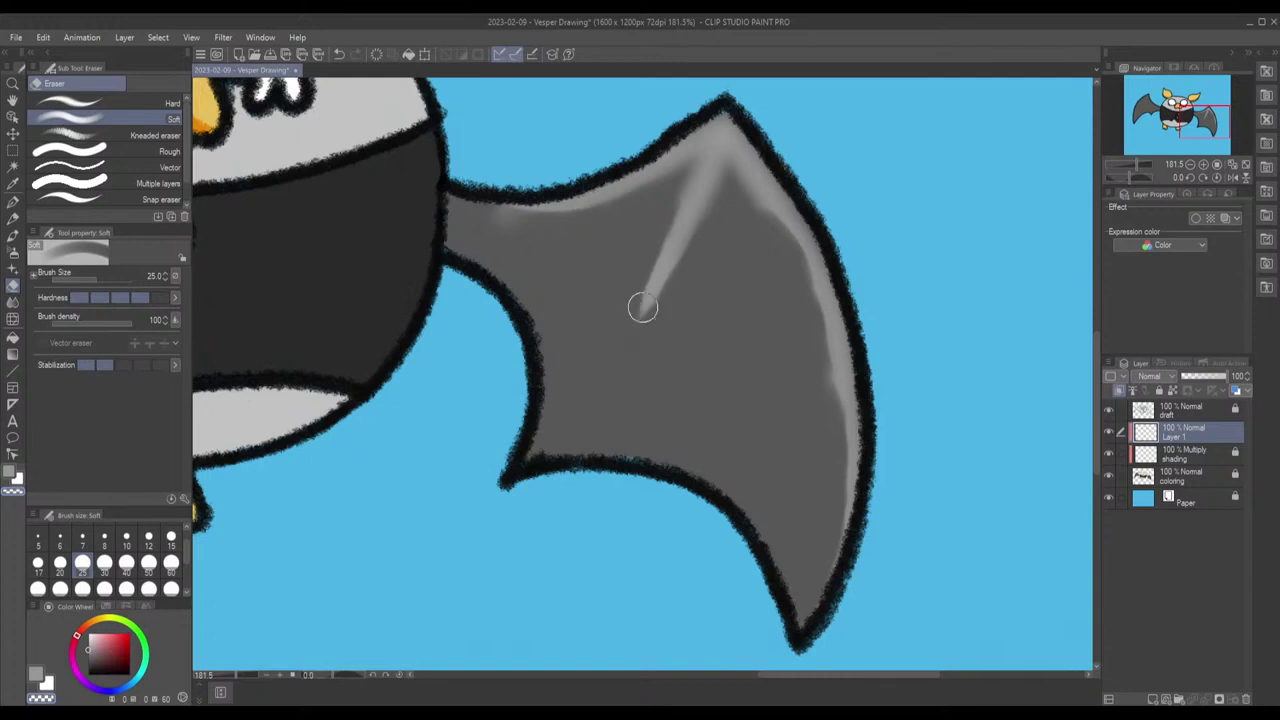
pyautogui.hotkey('ctrl', 'z')
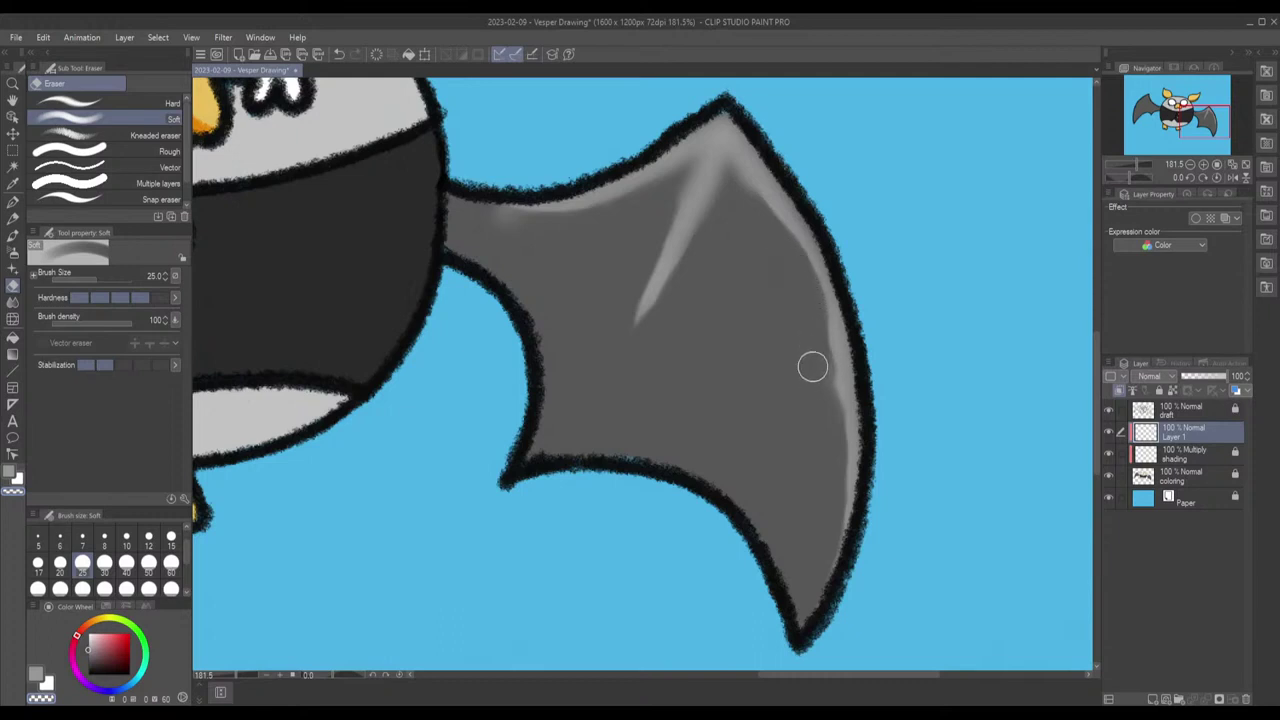
# Step: Try to fade out the lower half of the right wing's outer-edge highlight and check it on the whole drawing
pyautogui.hotkey('ctrl', 'z')
pyautogui.hotkey('ctrl', 'z')
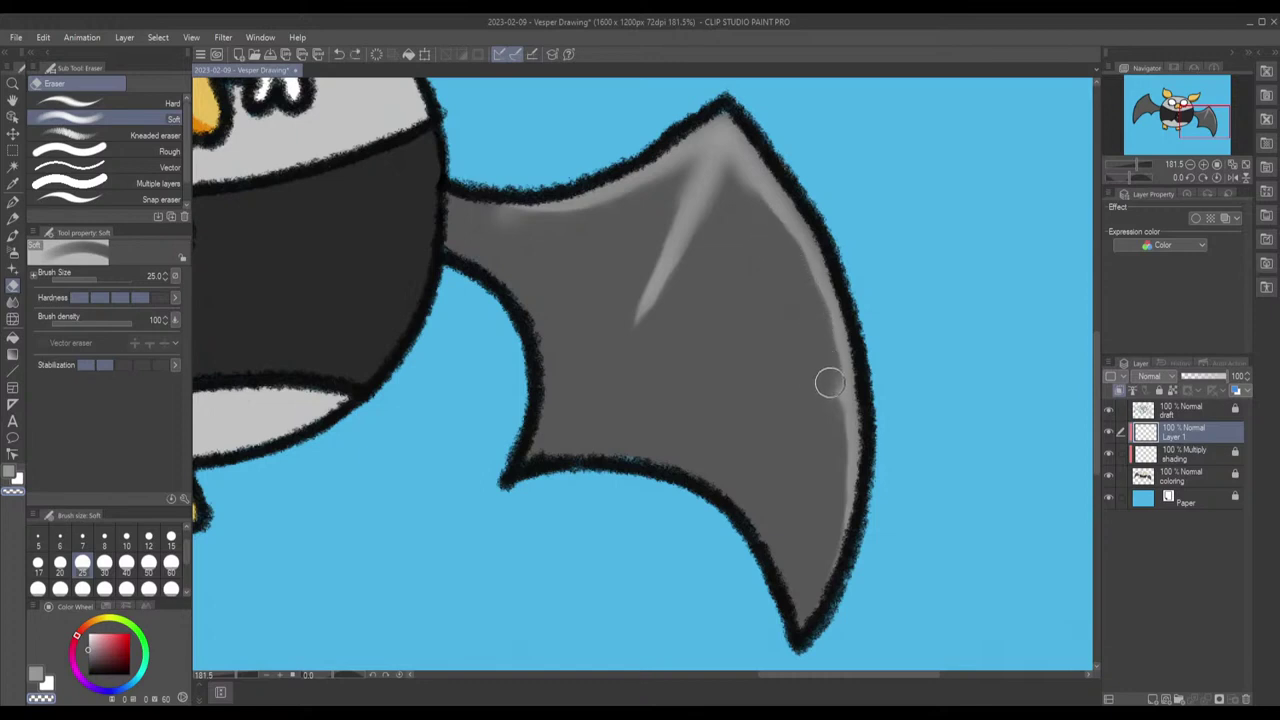
pyautogui.moveTo(834, 383)
pyautogui.mouseDown()
pyautogui.moveTo(834, 533)
pyautogui.moveTo(852, 417)
pyautogui.mouseUp()
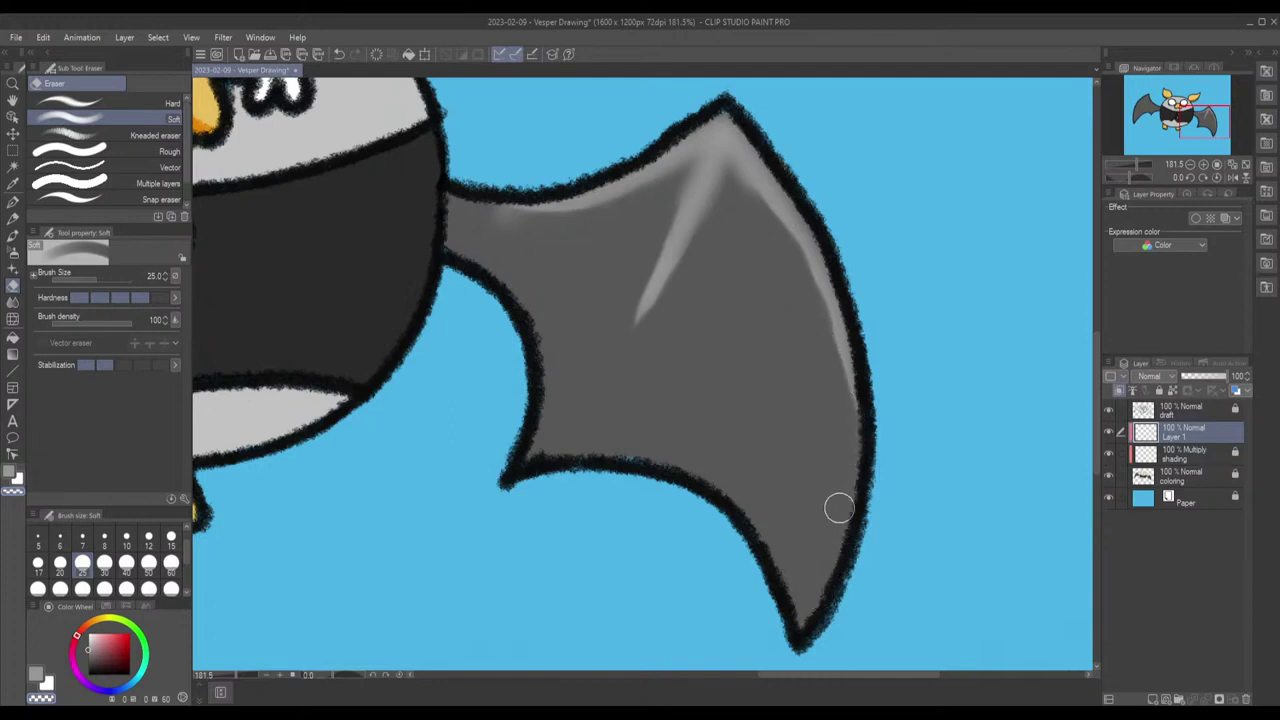
pyautogui.moveTo(730, 216)
pyautogui.mouseDown()
pyautogui.moveTo(699, 252)
pyautogui.moveTo(713, 208)
pyautogui.moveTo(688, 188)
pyautogui.moveTo(666, 191)
pyautogui.moveTo(633, 257)
pyautogui.moveTo(664, 252)
pyautogui.moveTo(697, 273)
pyautogui.moveTo(694, 294)
pyautogui.moveTo(653, 326)
pyautogui.moveTo(717, 226)
pyautogui.mouseUp()
pyautogui.scroll(-4, 659, 281)
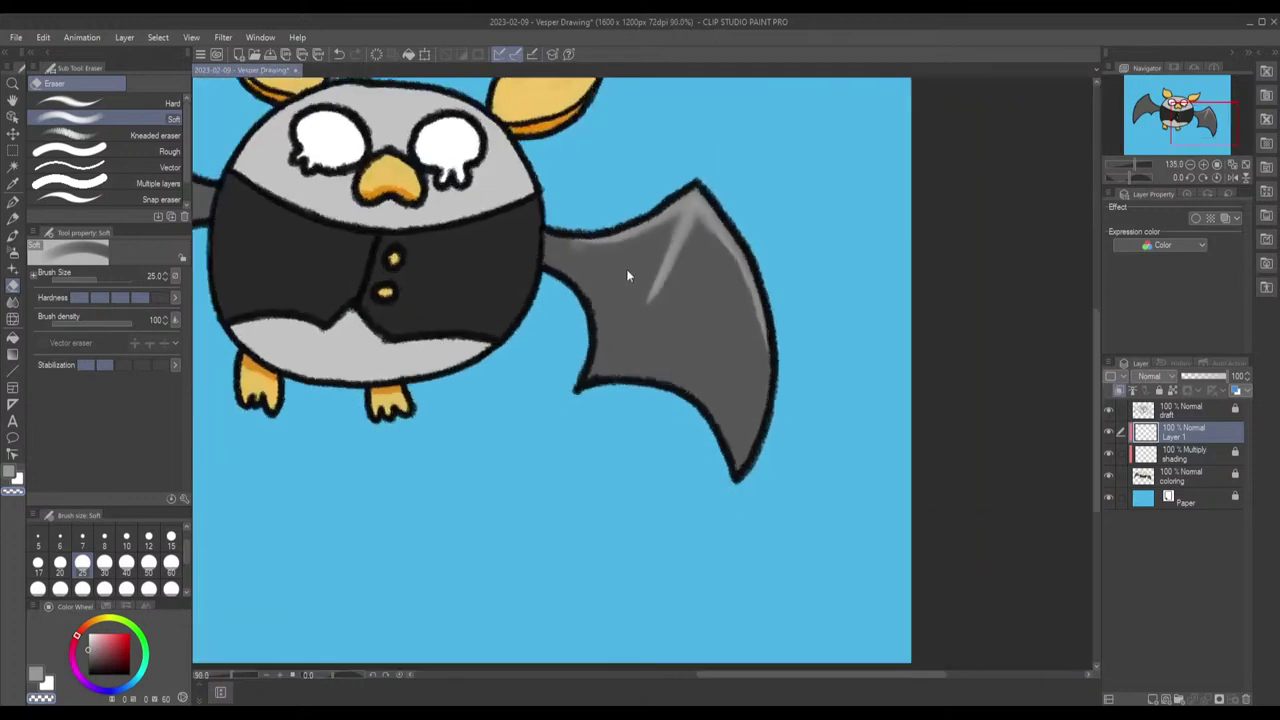
pyautogui.scroll(5, 609, 268)
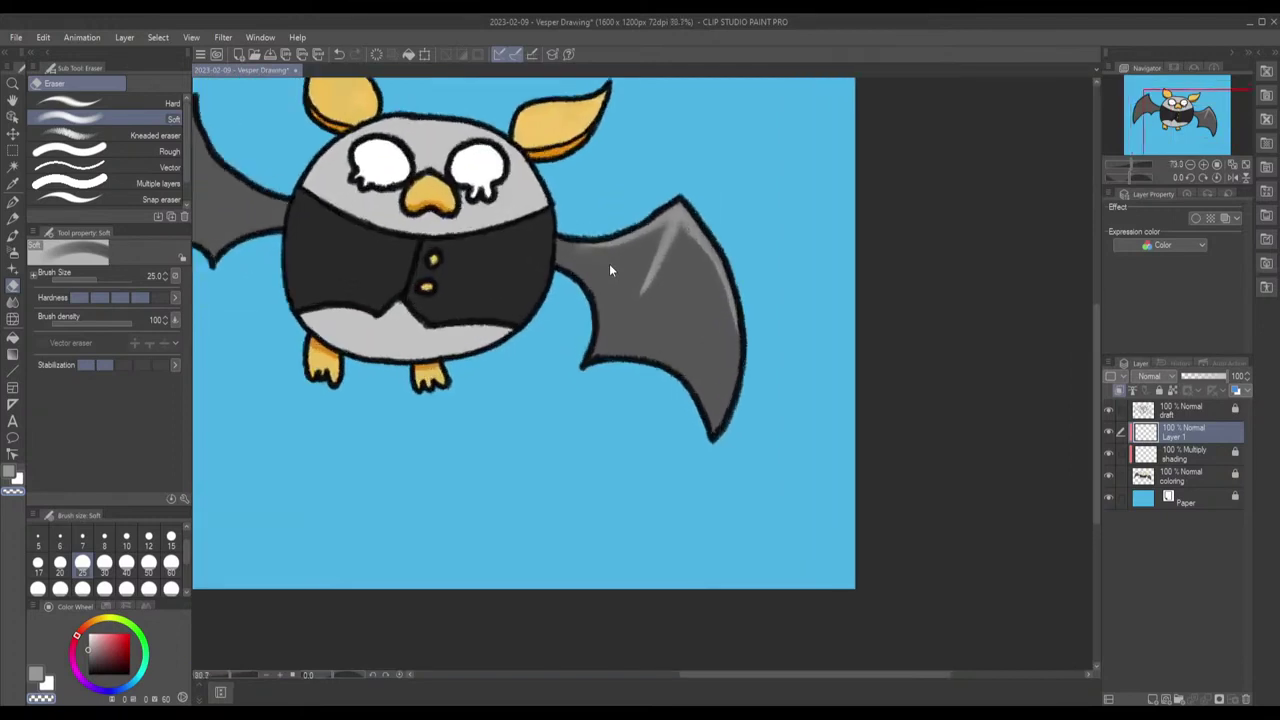
pyautogui.scroll(1, 609, 268)
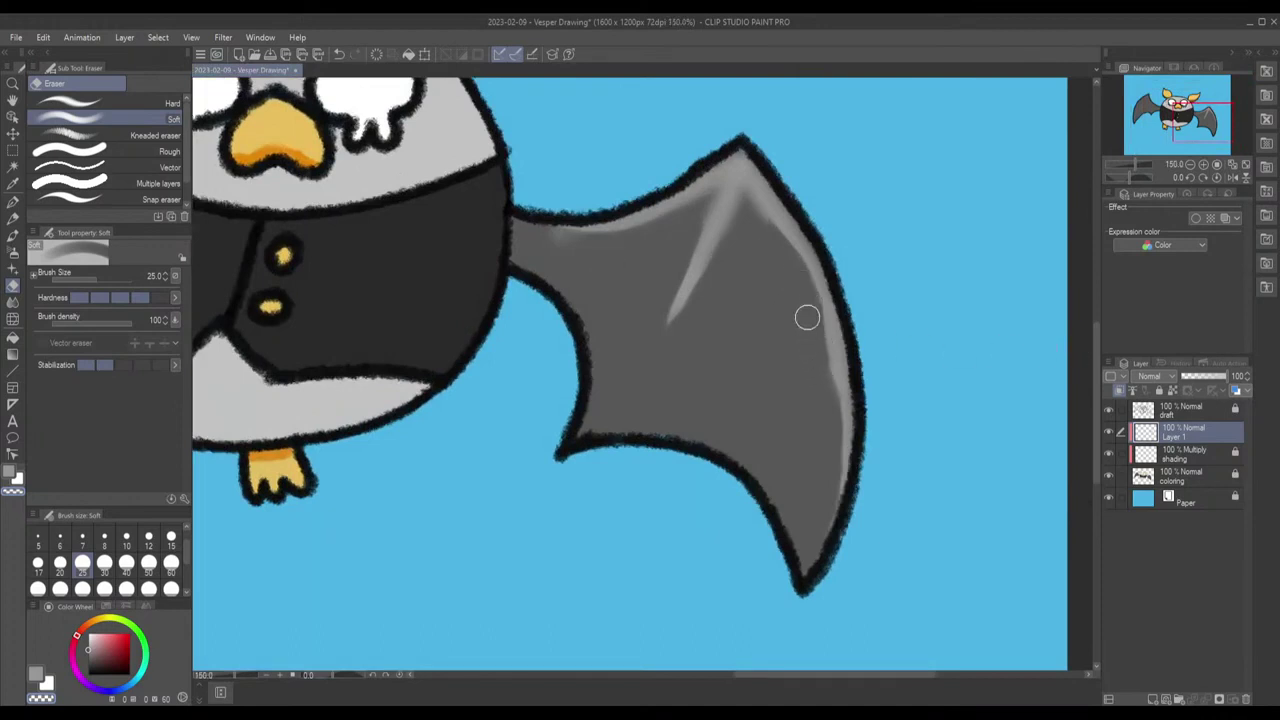
# Step: Smooth the inner side of the right wing's outer-edge highlight into a thin, even band down to the lower tip
pyautogui.moveTo(808, 306); pyautogui.dragTo(826, 408)
pyautogui.hotkey('ctrl', 'z')
pyautogui.moveTo(806, 299); pyautogui.dragTo(826, 397)
pyautogui.hotkey('ctrl', 'z')
pyautogui.moveTo(807, 304)
pyautogui.mouseDown()
pyautogui.moveTo(832, 379)
pyautogui.moveTo(819, 516)
pyautogui.mouseUp()
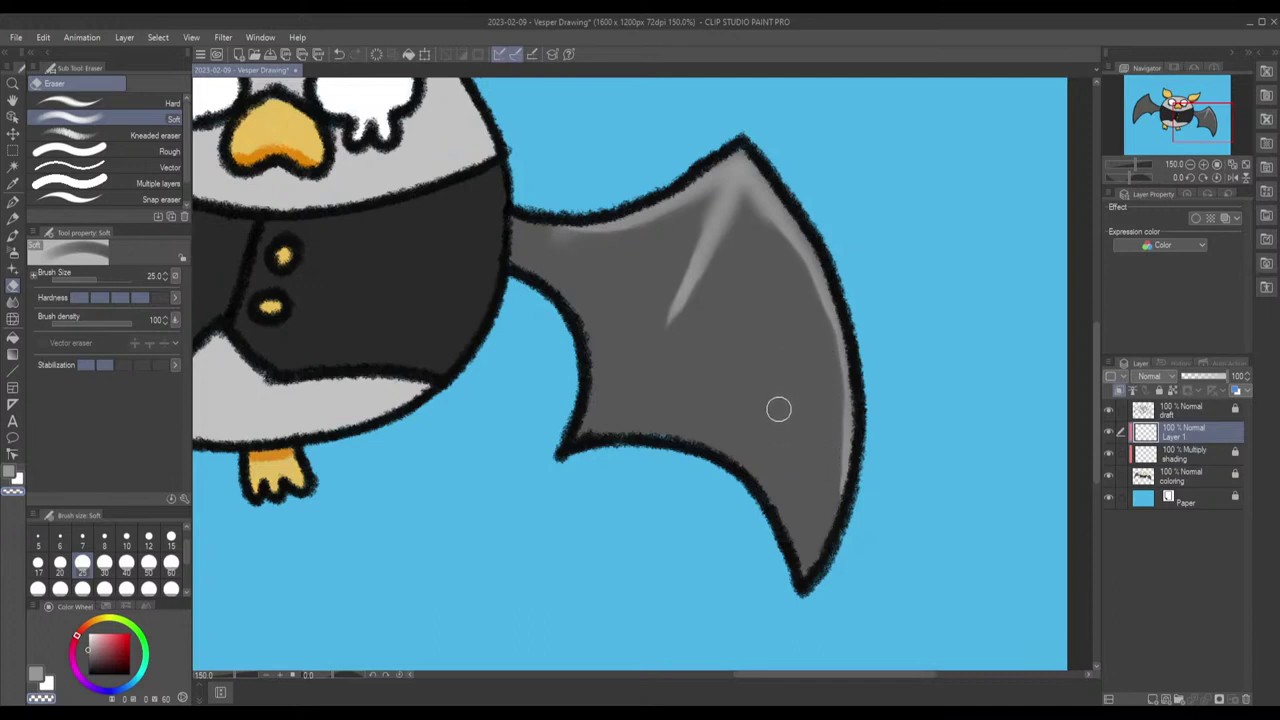
pyautogui.hotkey('ctrl', 'z')
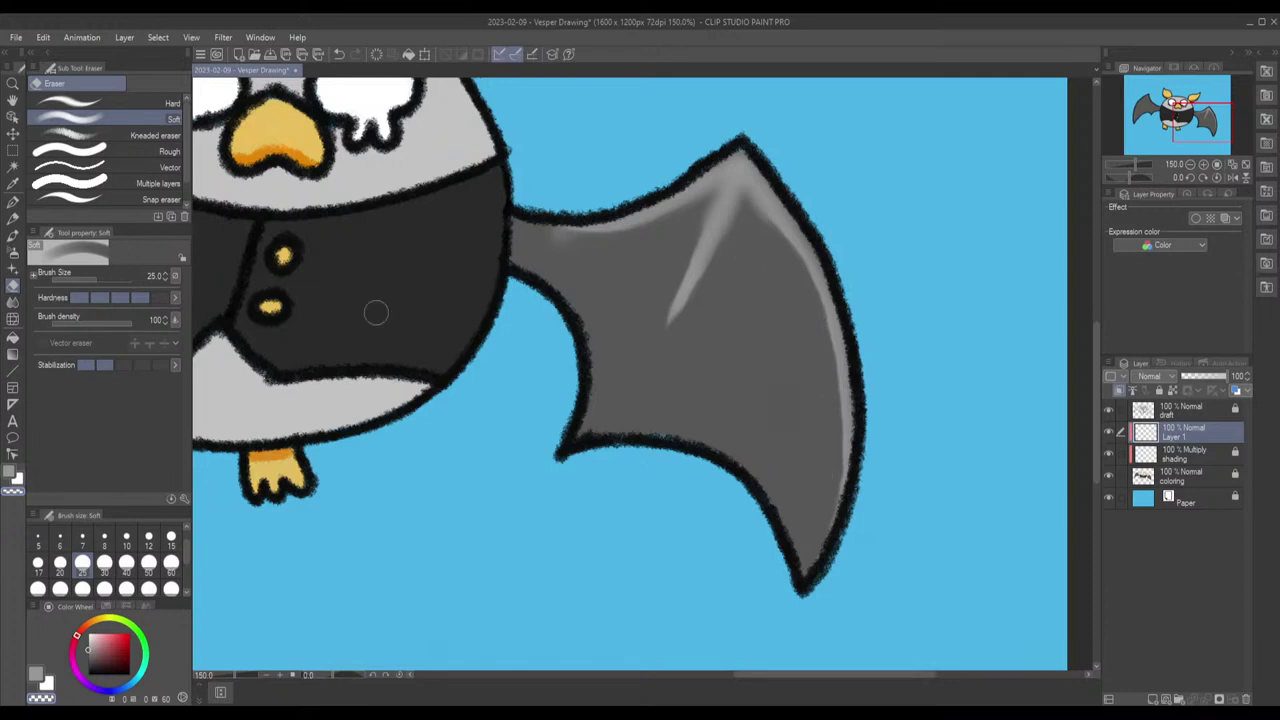
# Step: Set the Soft eraser to size 20 and clean up the smudge at the inner end of the upper-edge highlight
pyautogui.click(60, 563)
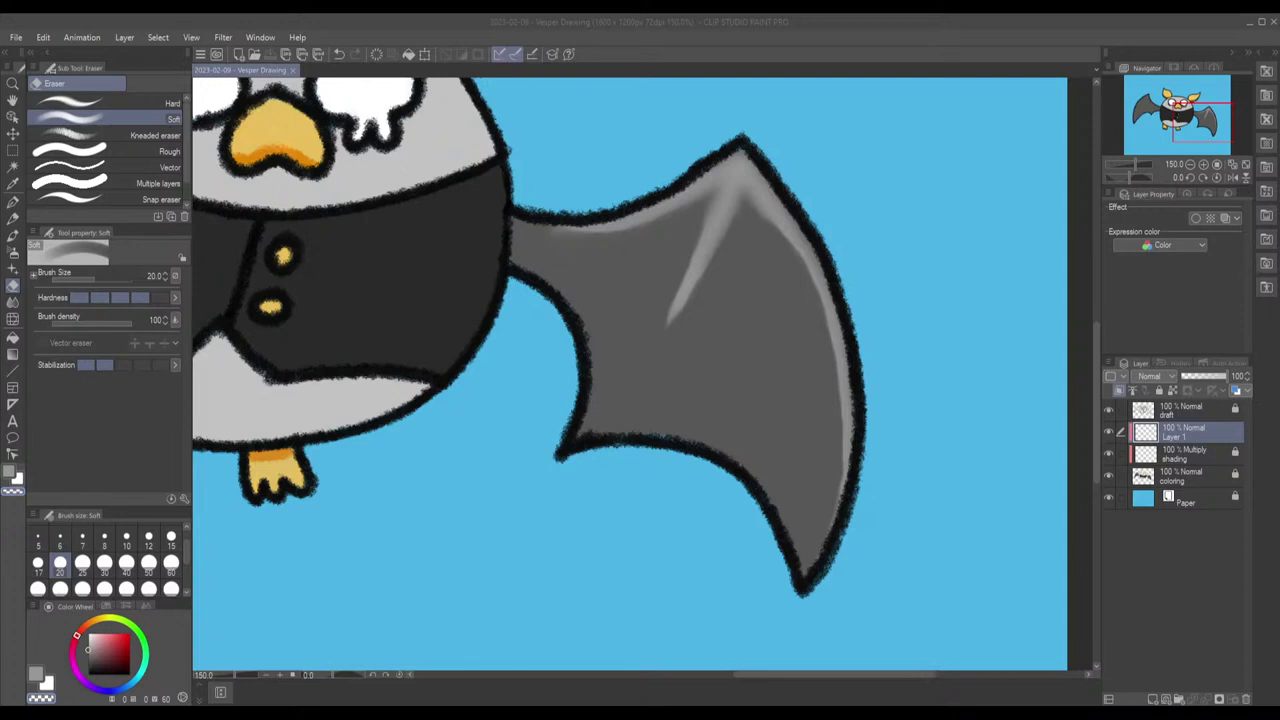
# Step: Switch to the Soft airbrush at size 30 and bring the left wing into view for highlighting
pyautogui.click(13, 252)
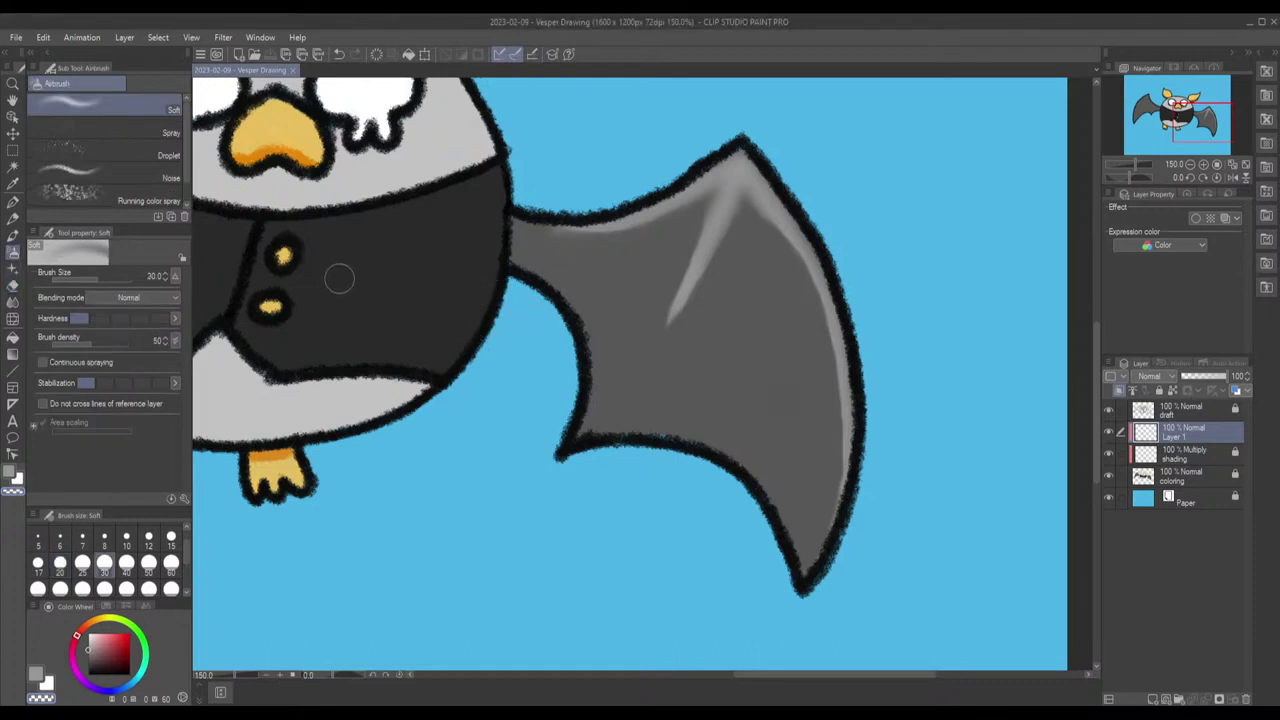
pyautogui.press(']')
pyautogui.press(']')
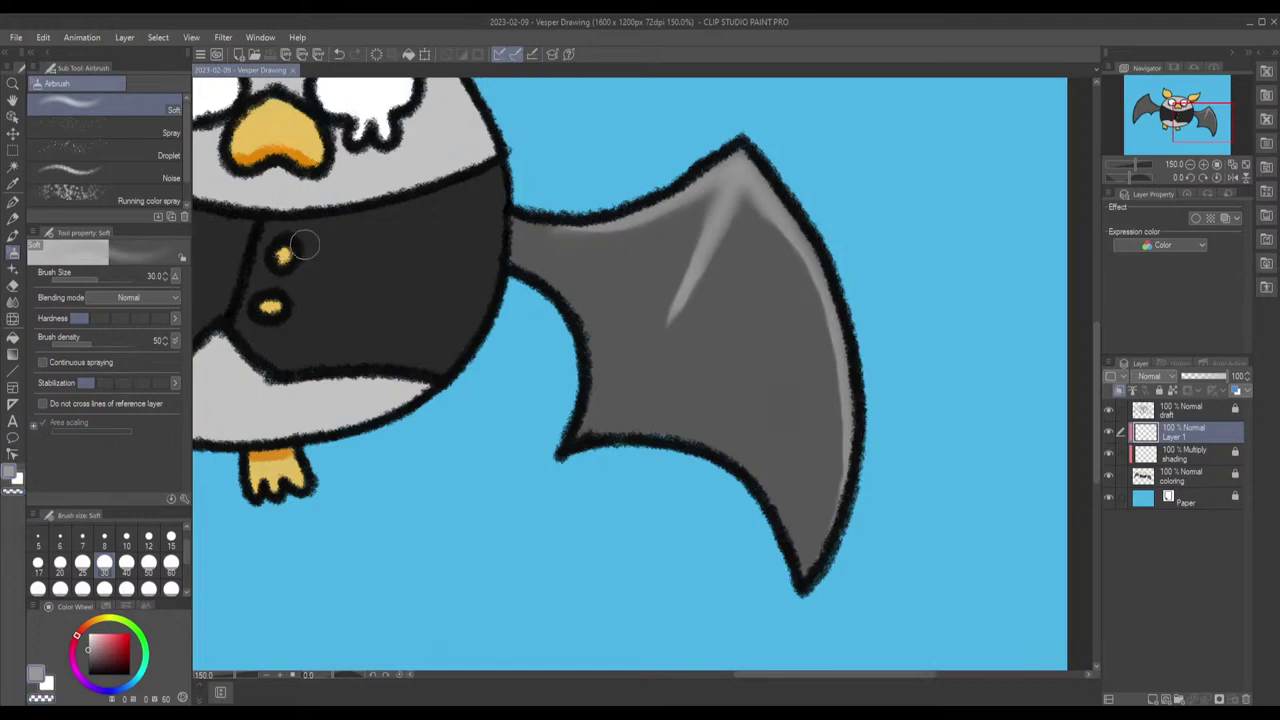
pyautogui.moveTo(343, 251); pyautogui.dragTo(882, 372)
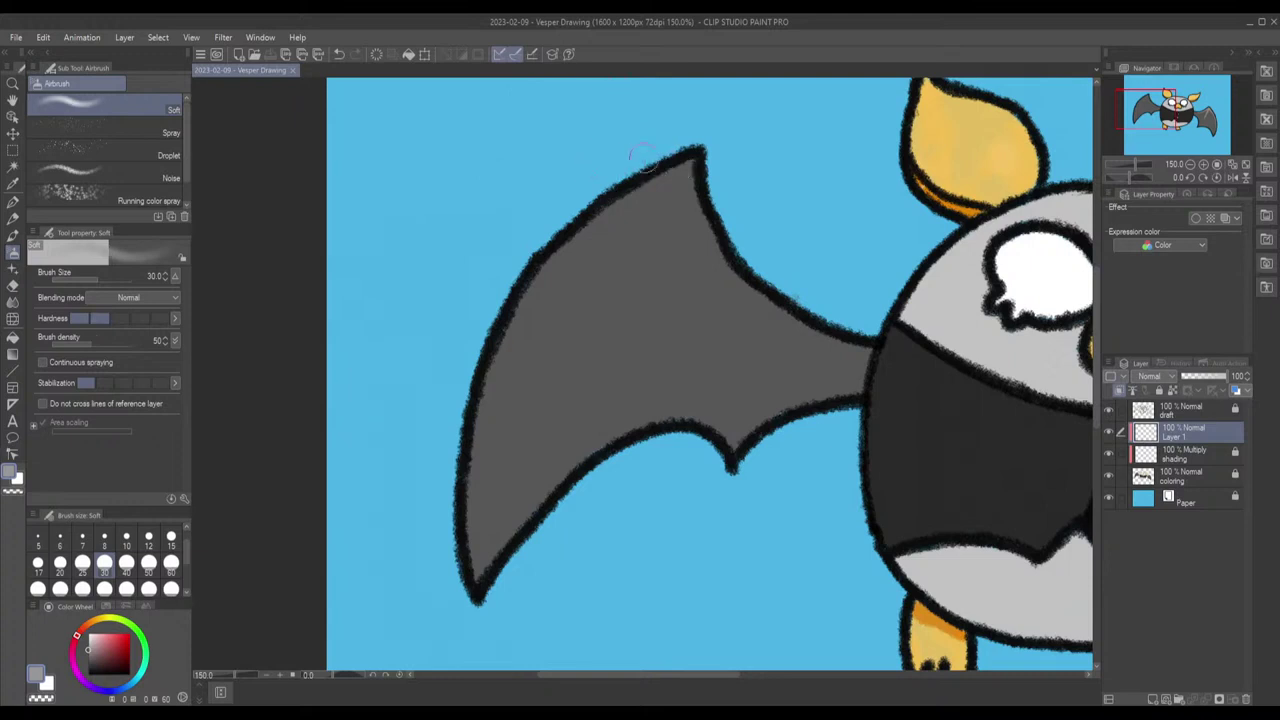
# Step: Try several short, curved fold-highlight strokes running down from the left wing's upper tip
pyautogui.moveTo(683, 174); pyautogui.dragTo(647, 342)
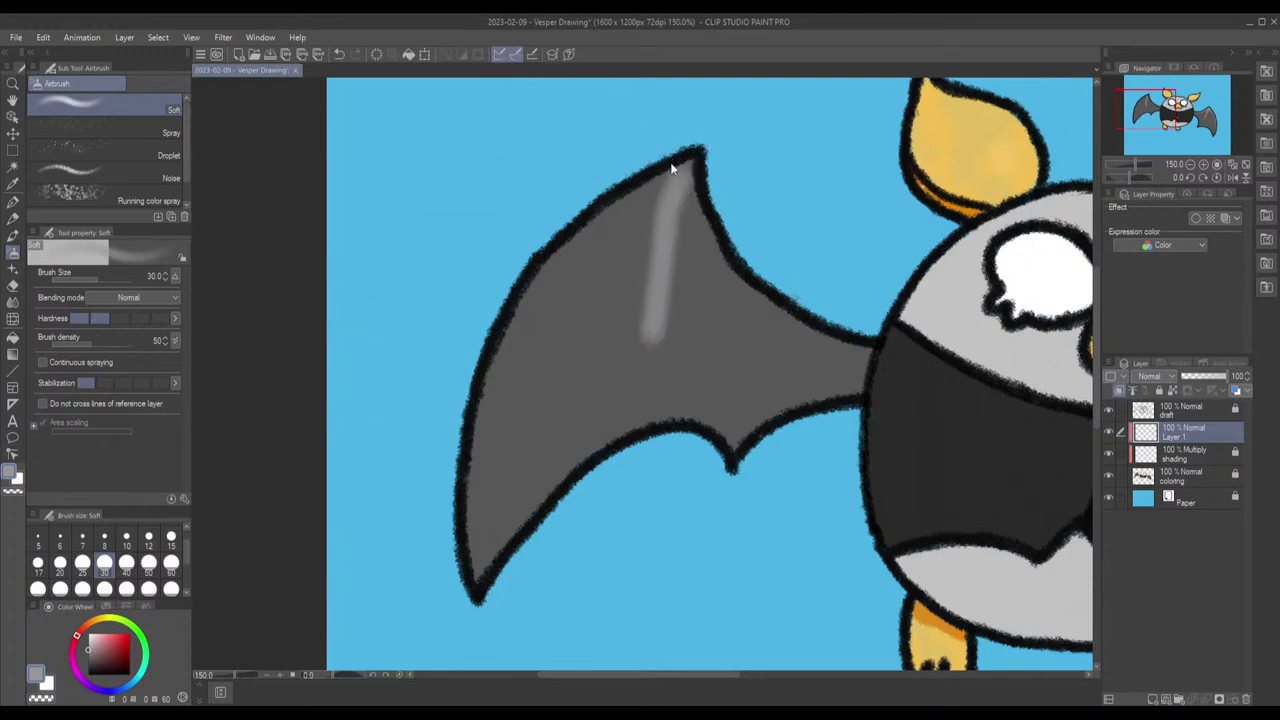
pyautogui.hotkey('ctrl', 'z')
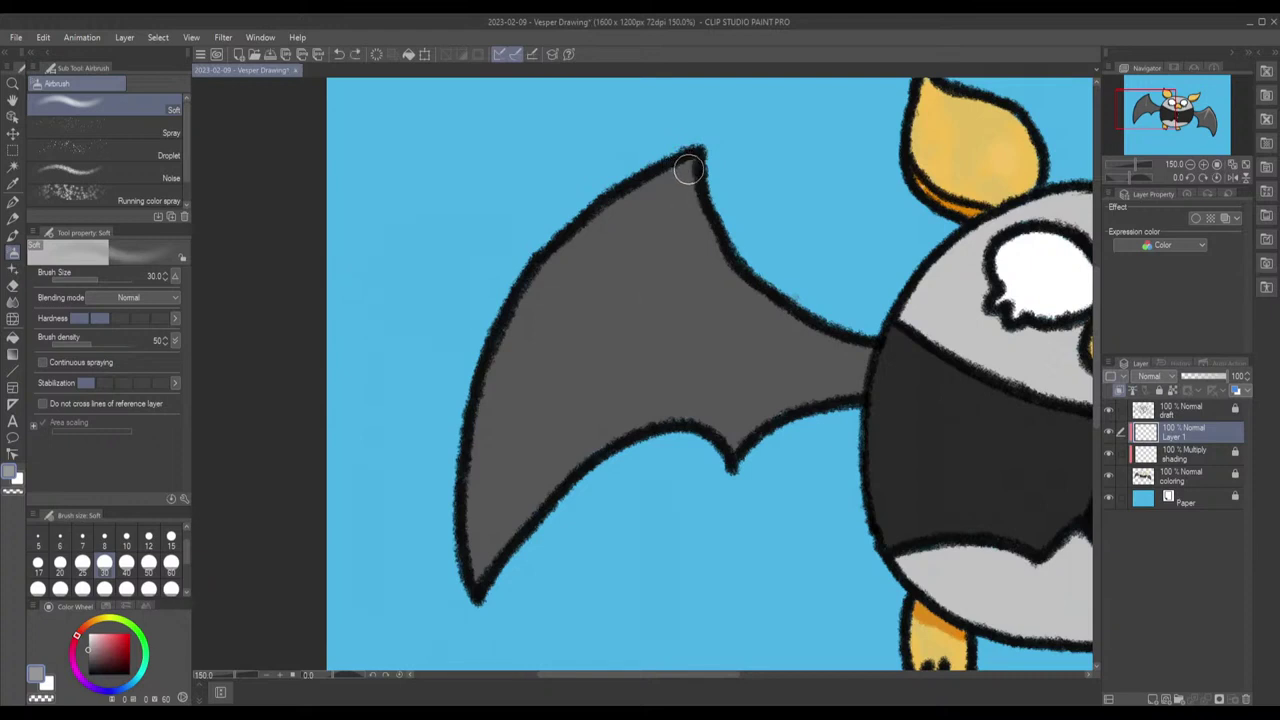
pyautogui.moveTo(688, 168)
pyautogui.mouseDown()
pyautogui.moveTo(666, 251)
pyautogui.moveTo(677, 362)
pyautogui.mouseUp()
pyautogui.hotkey('ctrl', 'z')
pyautogui.moveTo(689, 166)
pyautogui.mouseDown()
pyautogui.moveTo(666, 194)
pyautogui.moveTo(657, 343)
pyautogui.moveTo(667, 223)
pyautogui.mouseUp()
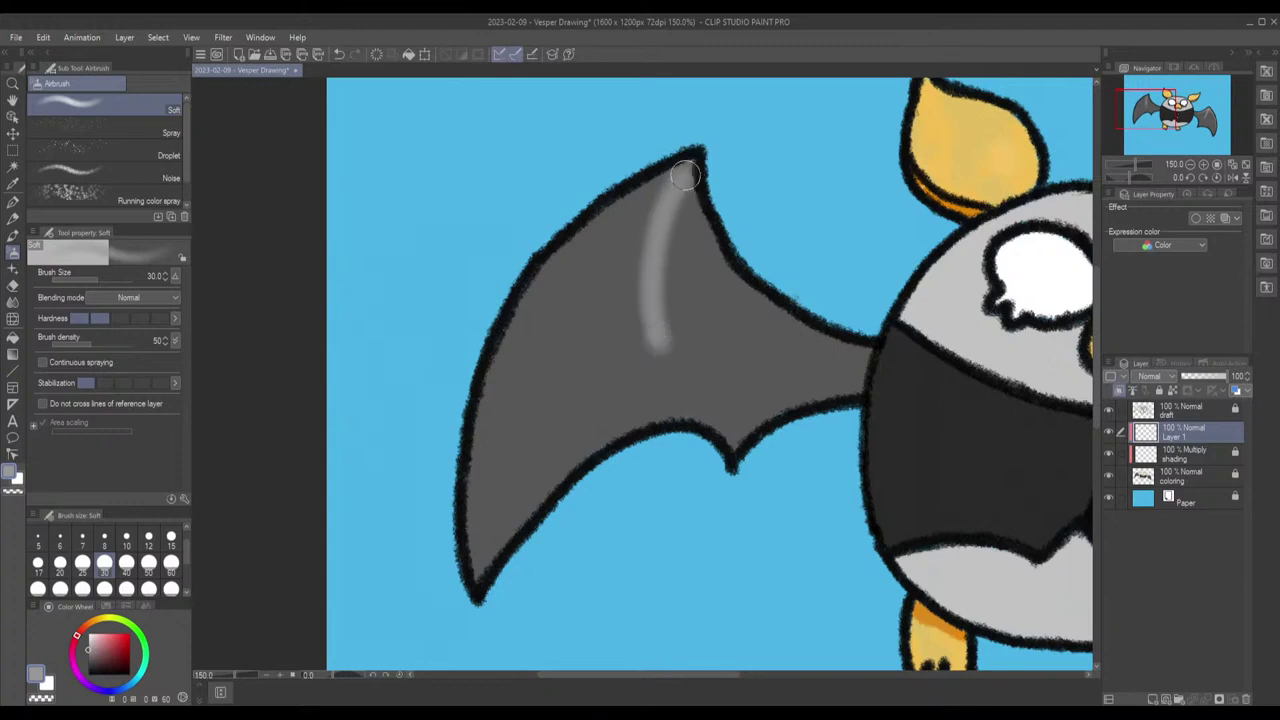
pyautogui.hotkey('ctrl', 'z')
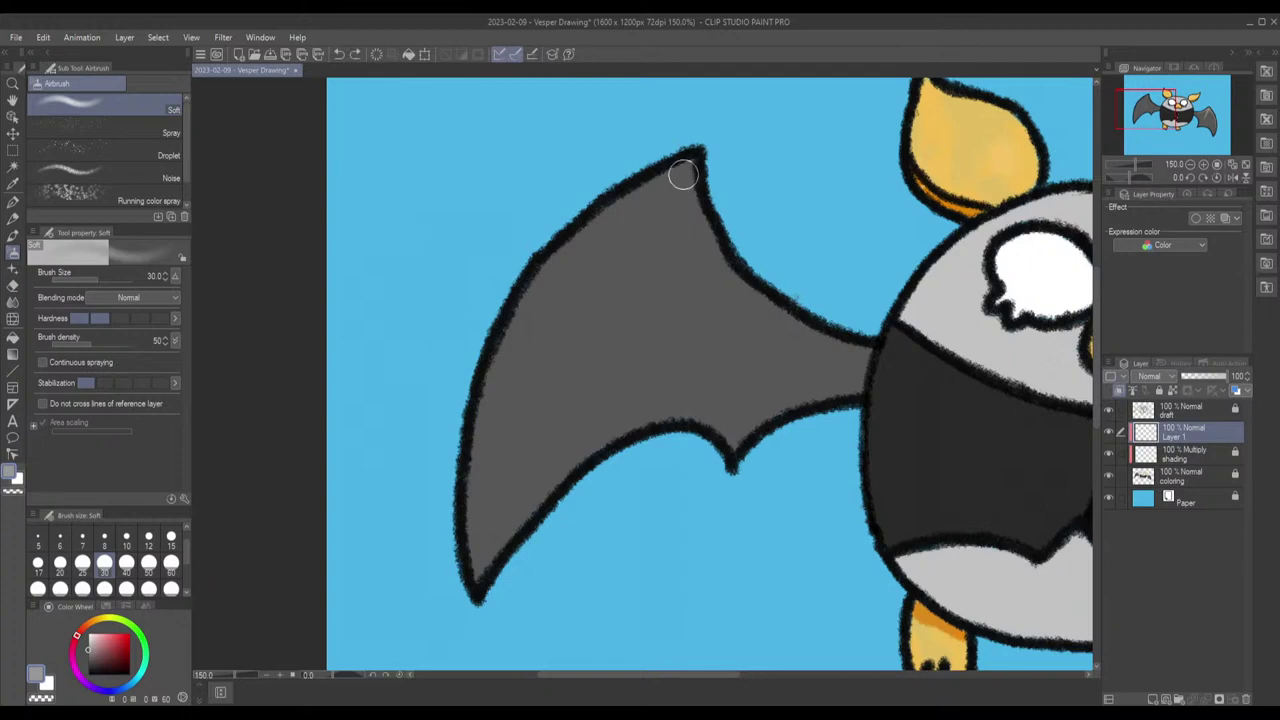
pyautogui.moveTo(689, 166)
pyautogui.mouseDown()
pyautogui.moveTo(673, 237)
pyautogui.moveTo(700, 320)
pyautogui.moveTo(726, 320)
pyautogui.mouseUp()
pyautogui.hotkey('ctrl', 'z')
pyautogui.moveTo(692, 162)
pyautogui.mouseDown()
pyautogui.moveTo(679, 288)
pyautogui.moveTo(711, 351)
pyautogui.mouseUp()
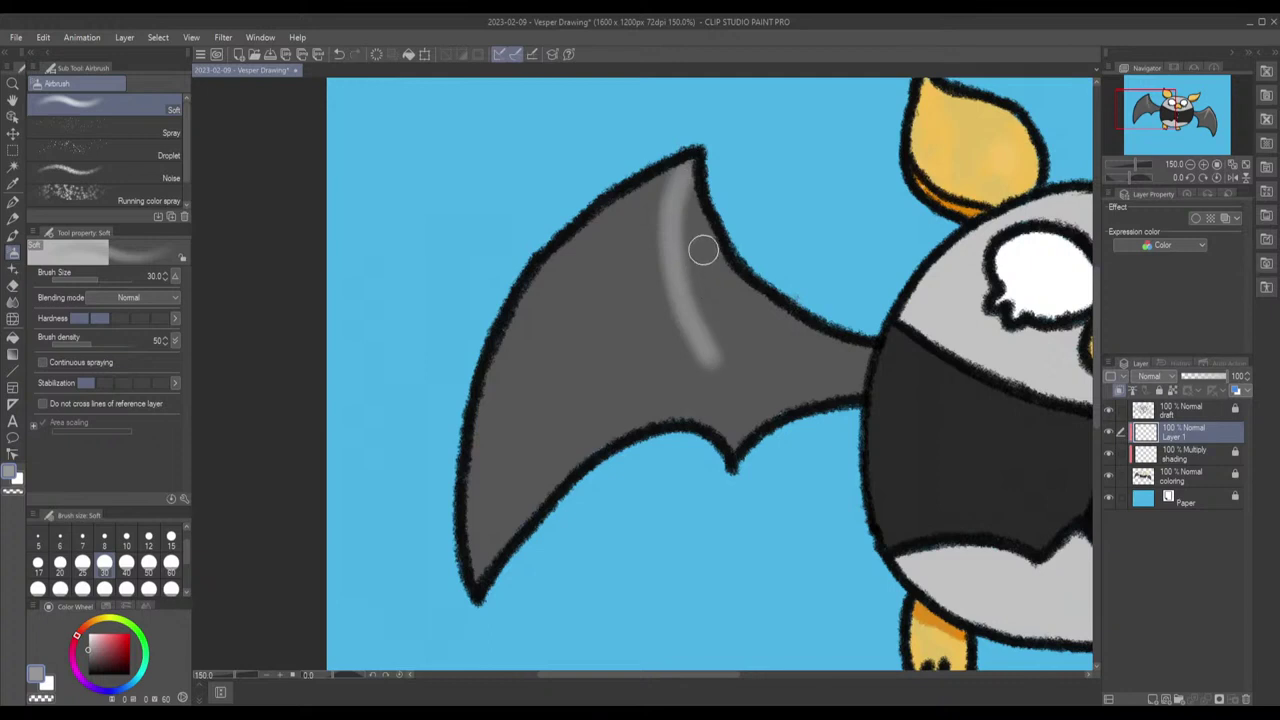
pyautogui.hotkey('ctrl', 'z')
# Step: Airbrush highlights from the left wing's upper tip along the fold to the lower point, the edge toward the body and the outer edge
pyautogui.moveTo(686, 168)
pyautogui.mouseDown()
pyautogui.moveTo(669, 196)
pyautogui.moveTo(670, 293)
pyautogui.moveTo(731, 429)
pyautogui.mouseUp()
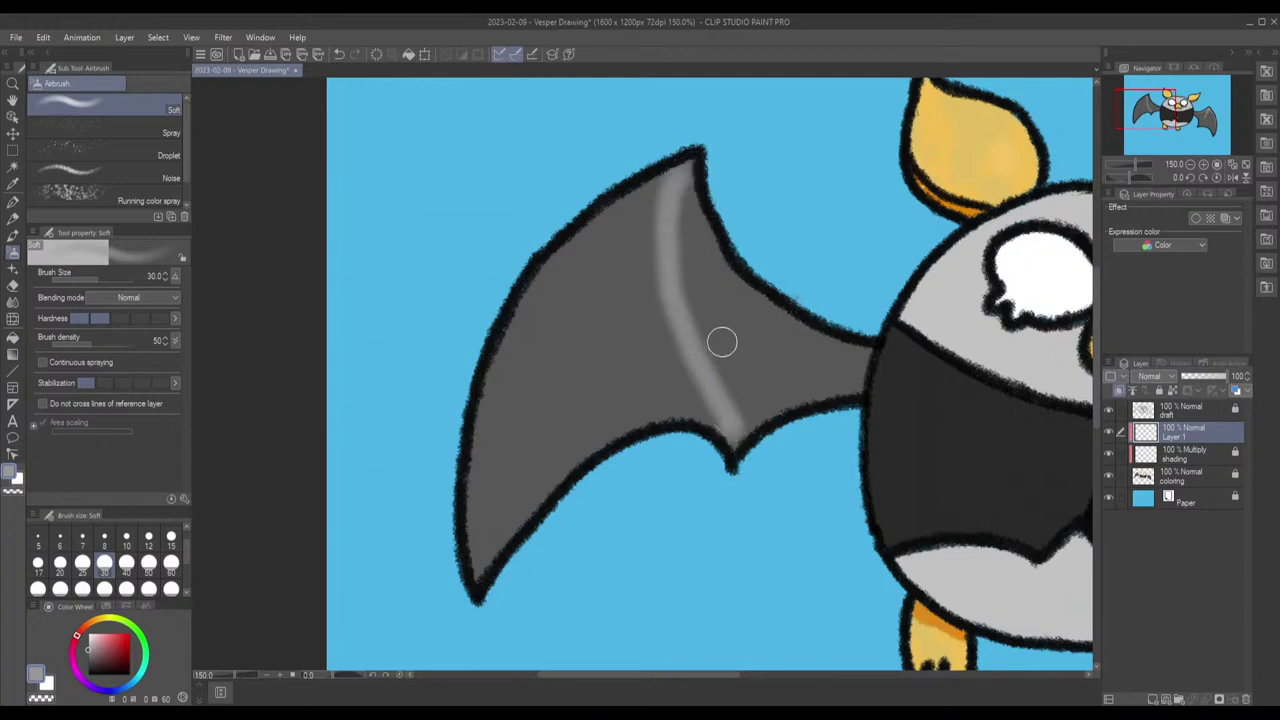
pyautogui.moveTo(695, 195)
pyautogui.mouseDown()
pyautogui.moveTo(694, 180)
pyautogui.moveTo(714, 251)
pyautogui.moveTo(751, 294)
pyautogui.moveTo(834, 346)
pyautogui.mouseUp()
pyautogui.hotkey('ctrl', 'z')
pyautogui.moveTo(686, 190)
pyautogui.mouseDown()
pyautogui.moveTo(749, 294)
pyautogui.moveTo(791, 323)
pyautogui.mouseUp()
pyautogui.hotkey('ctrl', 'z')
pyautogui.moveTo(686, 174)
pyautogui.mouseDown()
pyautogui.moveTo(741, 293)
pyautogui.moveTo(866, 357)
pyautogui.mouseUp()
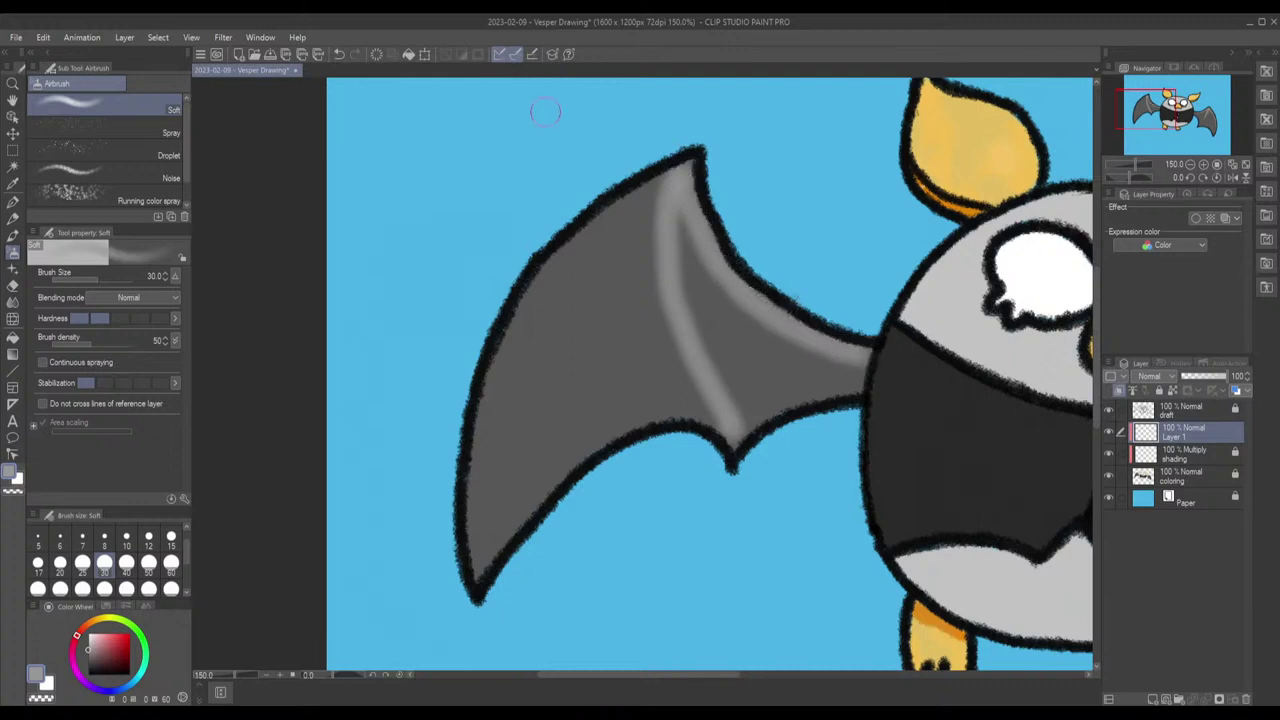
pyautogui.moveTo(676, 190)
pyautogui.mouseDown()
pyautogui.moveTo(680, 172)
pyautogui.moveTo(545, 273)
pyautogui.moveTo(509, 340)
pyautogui.moveTo(482, 478)
pyautogui.mouseUp()
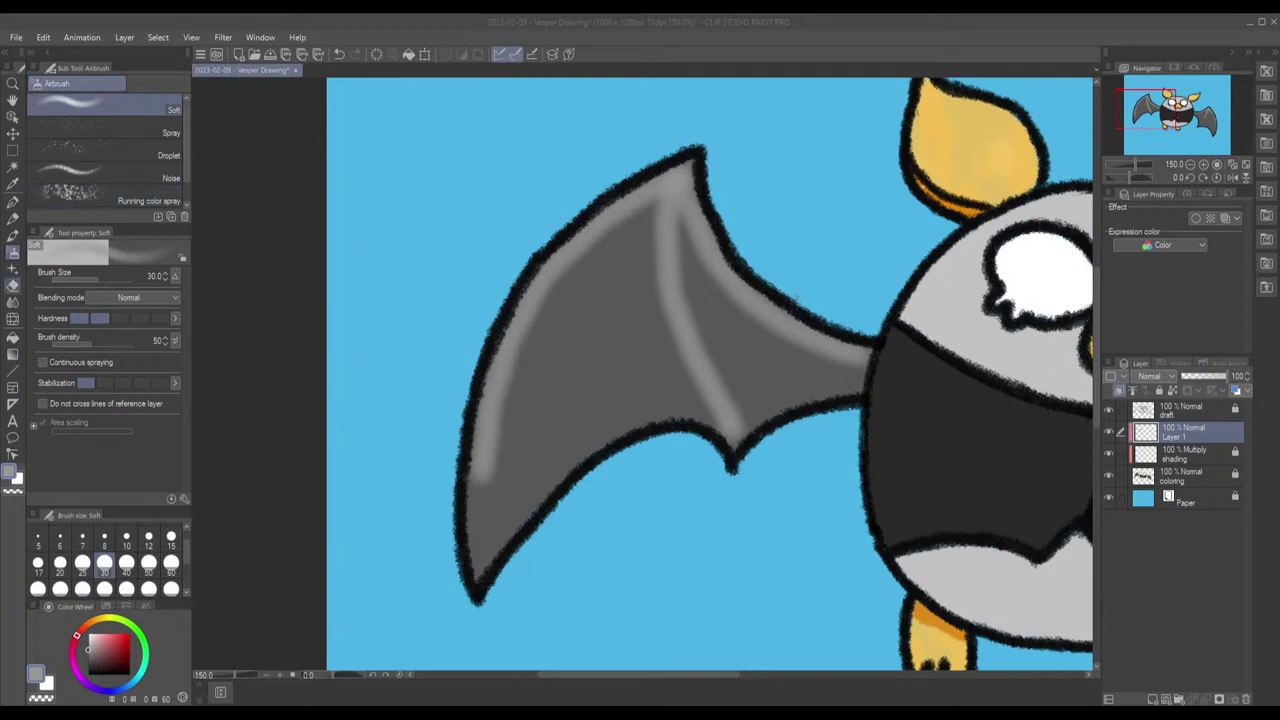
# Step: Try to thin the left wing's fold highlight from either side with the Soft eraser at size 20
pyautogui.press('e')
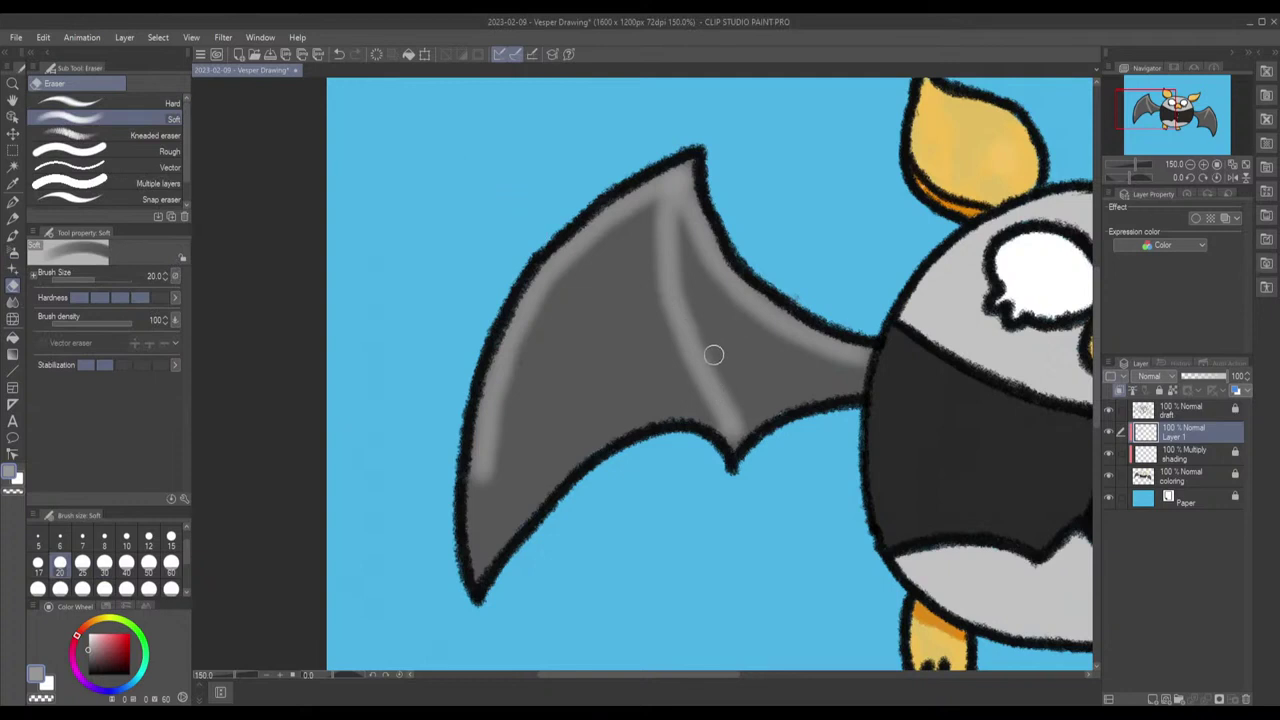
pyautogui.moveTo(688, 277)
pyautogui.mouseDown()
pyautogui.moveTo(700, 349)
pyautogui.moveTo(752, 455)
pyautogui.mouseUp()
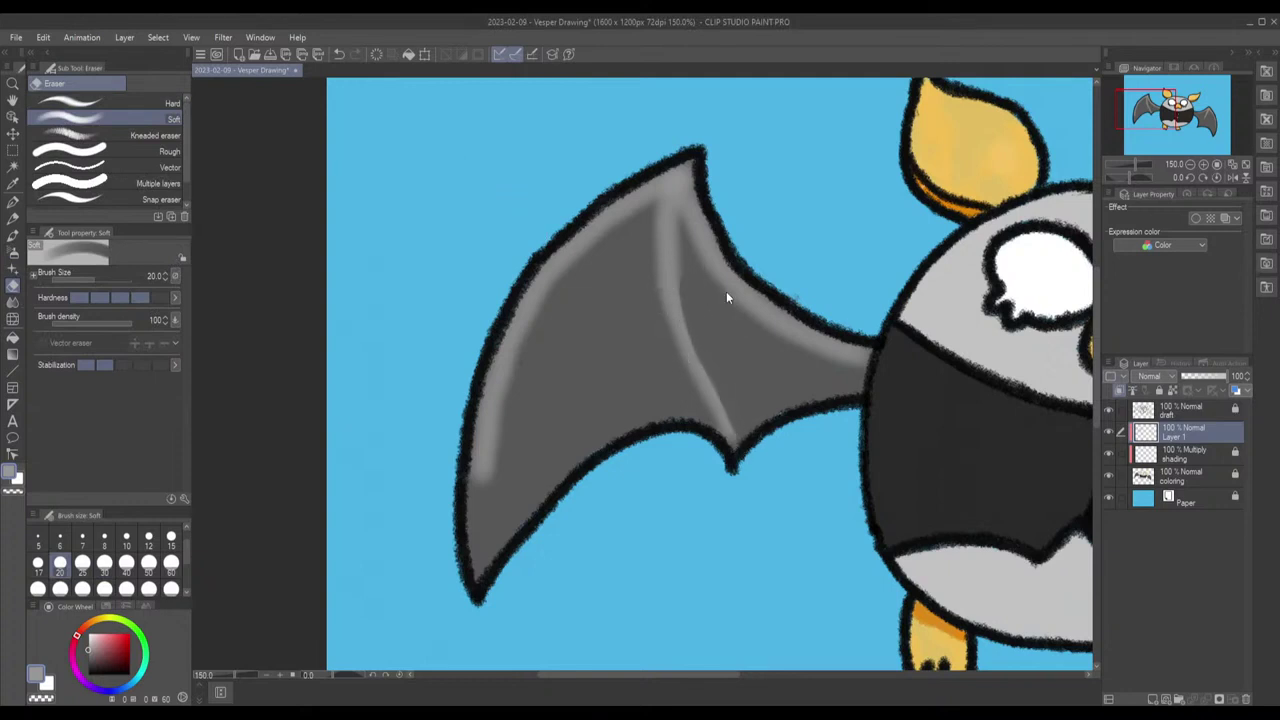
pyautogui.hotkey('ctrl', 'z')
pyautogui.moveTo(685, 274)
pyautogui.mouseDown()
pyautogui.moveTo(697, 334)
pyautogui.moveTo(752, 448)
pyautogui.mouseUp()
pyautogui.hotkey('ctrl', 'z')
pyautogui.moveTo(696, 298); pyautogui.dragTo(741, 412)
pyautogui.hotkey('ctrl', 'z')
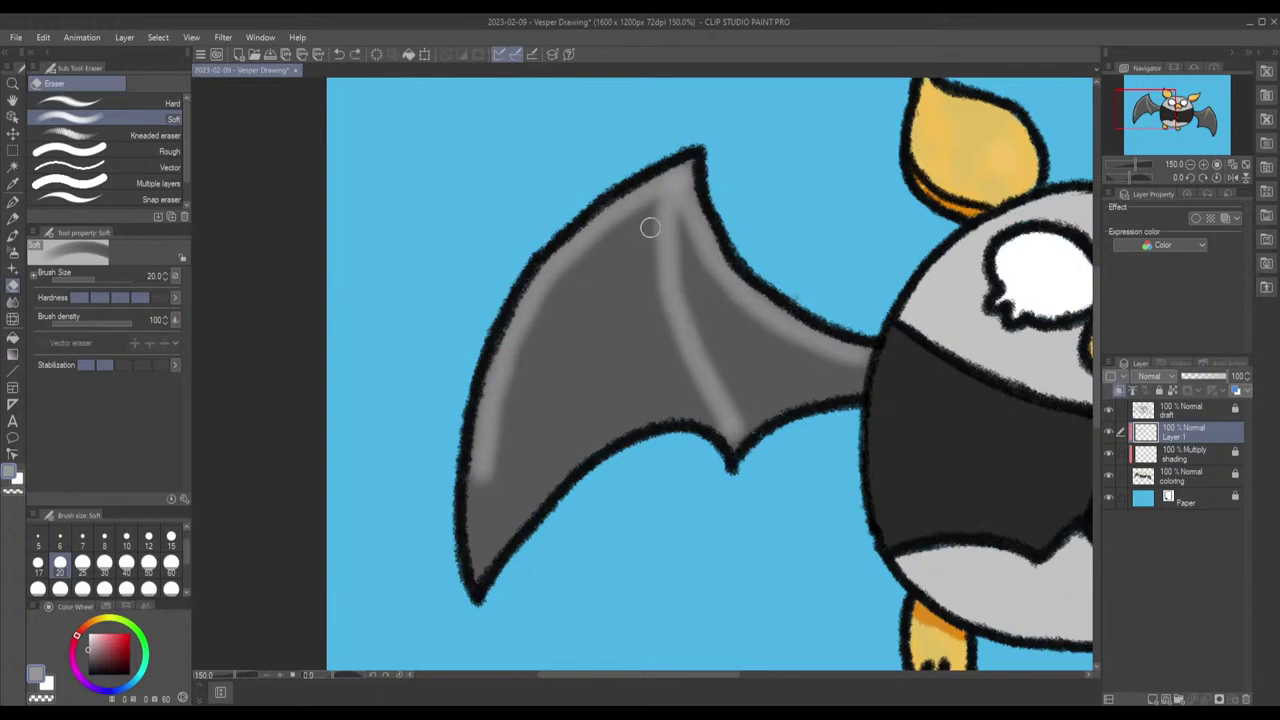
pyautogui.moveTo(651, 205)
pyautogui.mouseDown()
pyautogui.moveTo(660, 303)
pyautogui.moveTo(690, 383)
pyautogui.mouseUp()
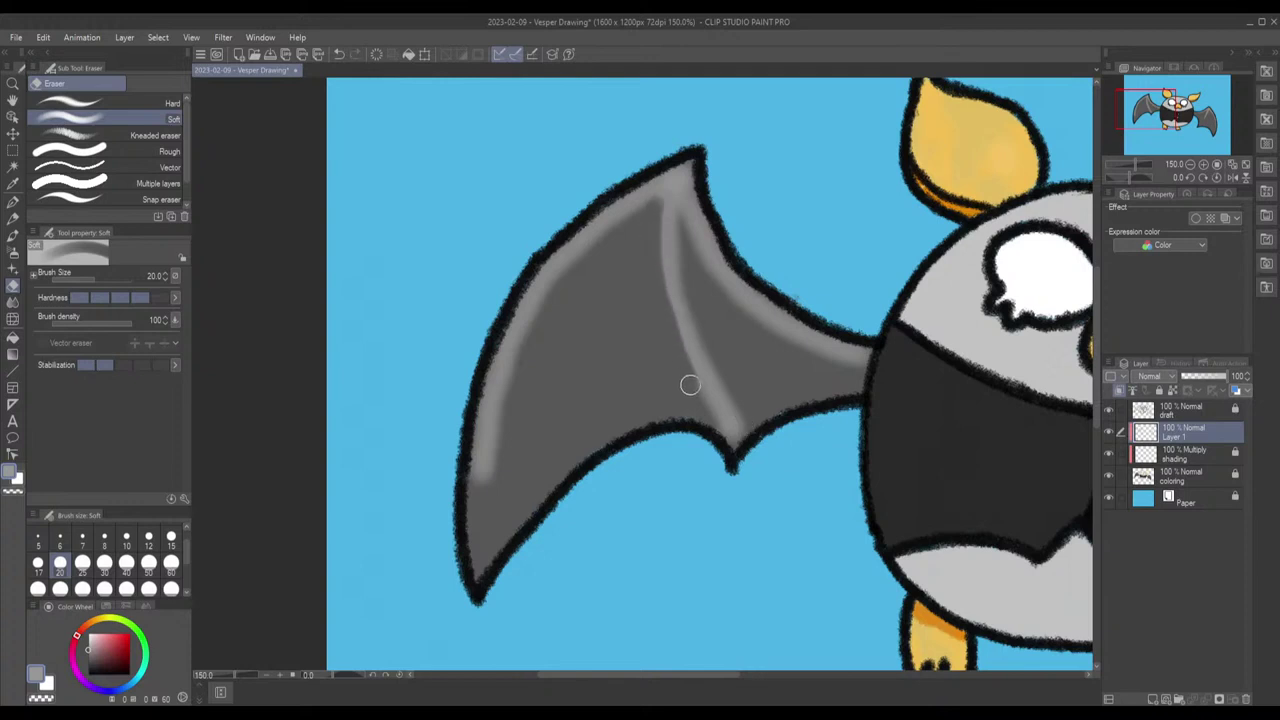
pyautogui.hotkey('ctrl', 'z')
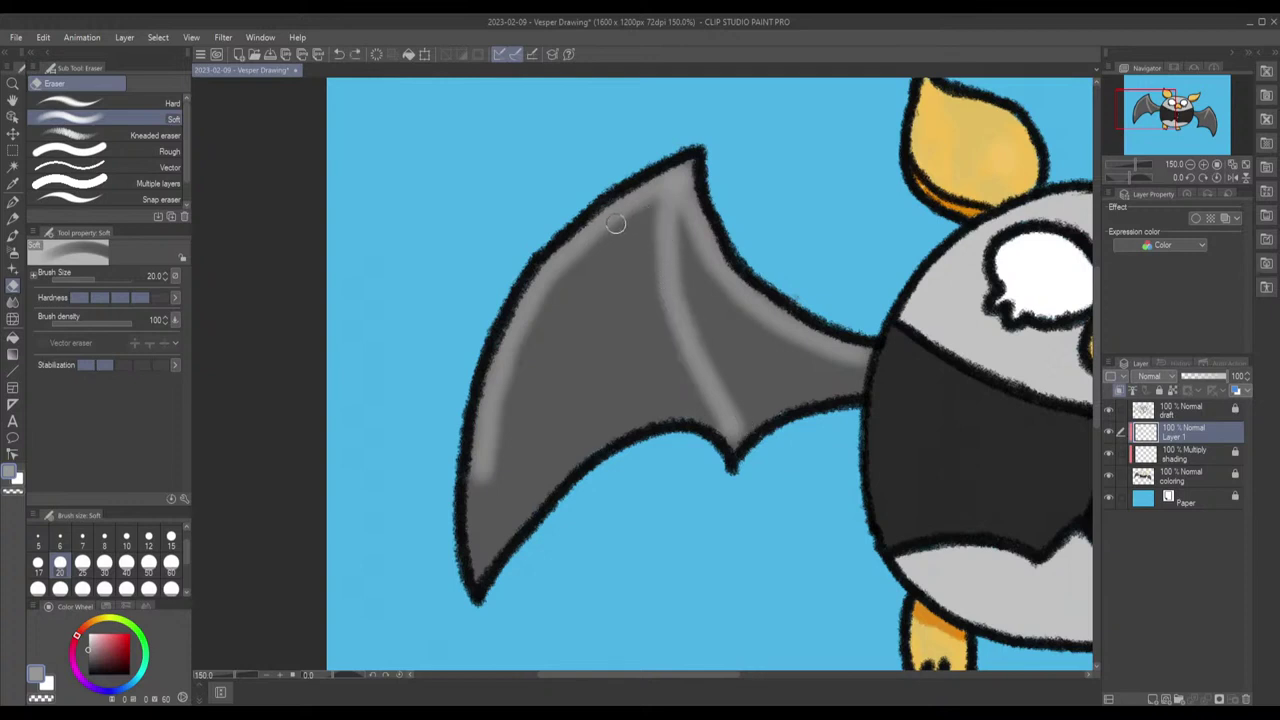
# Step: Try to narrow and taper the left wing's outer-edge highlight with the Soft eraser at size 20
pyautogui.moveTo(634, 218)
pyautogui.mouseDown()
pyautogui.moveTo(574, 263)
pyautogui.moveTo(529, 325)
pyautogui.moveTo(497, 491)
pyautogui.mouseUp()
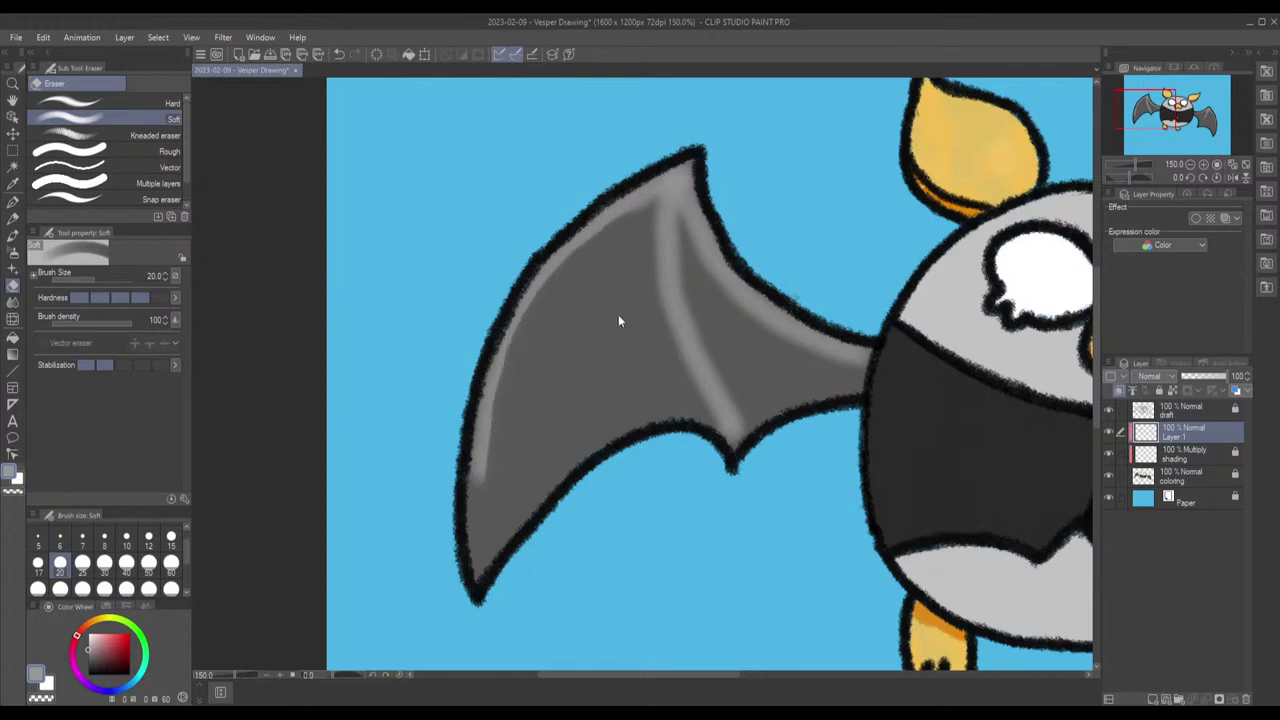
pyautogui.hotkey('ctrl', 'z')
pyautogui.moveTo(517, 376); pyautogui.dragTo(474, 486)
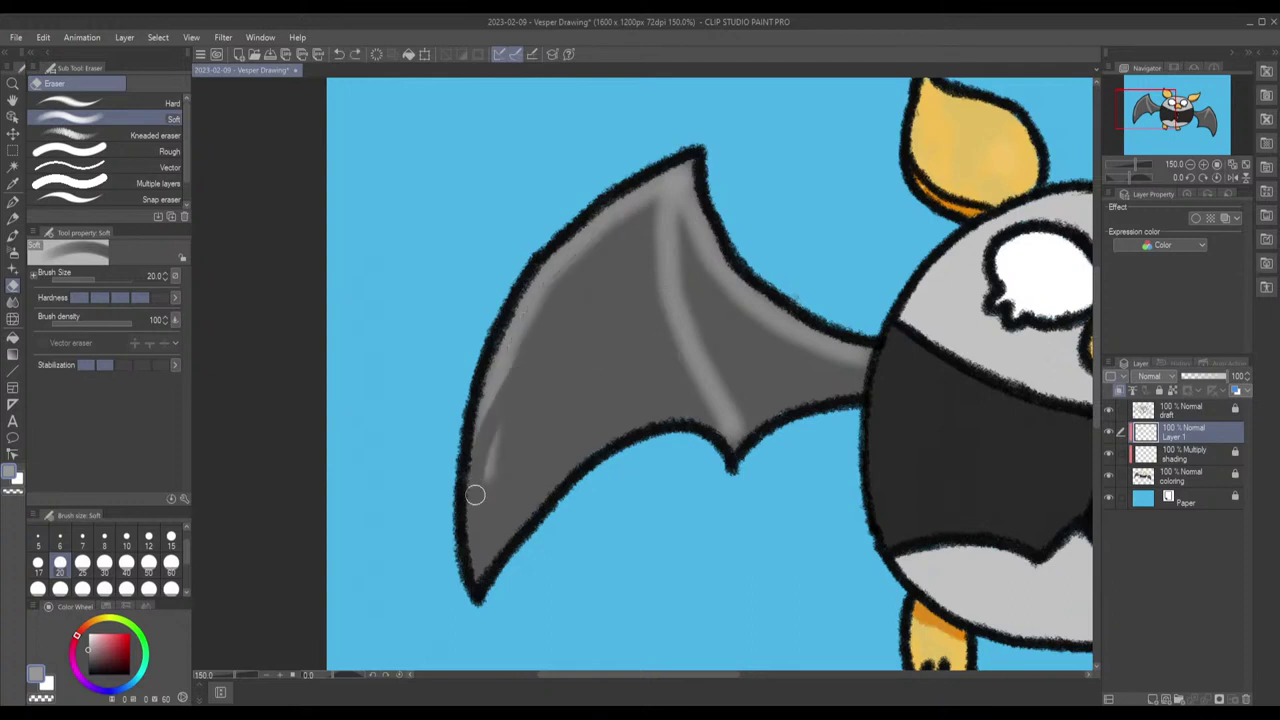
pyautogui.hotkey('ctrl', 'z')
pyautogui.moveTo(518, 350); pyautogui.dragTo(468, 484)
pyautogui.hotkey('ctrl', 'z')
pyautogui.moveTo(531, 354); pyautogui.dragTo(466, 500)
pyautogui.hotkey('ctrl', 'z')
pyautogui.moveTo(545, 334)
pyautogui.mouseDown()
pyautogui.moveTo(508, 380)
pyautogui.moveTo(472, 476)
pyautogui.mouseUp()
pyautogui.hotkey('ctrl', 'z')
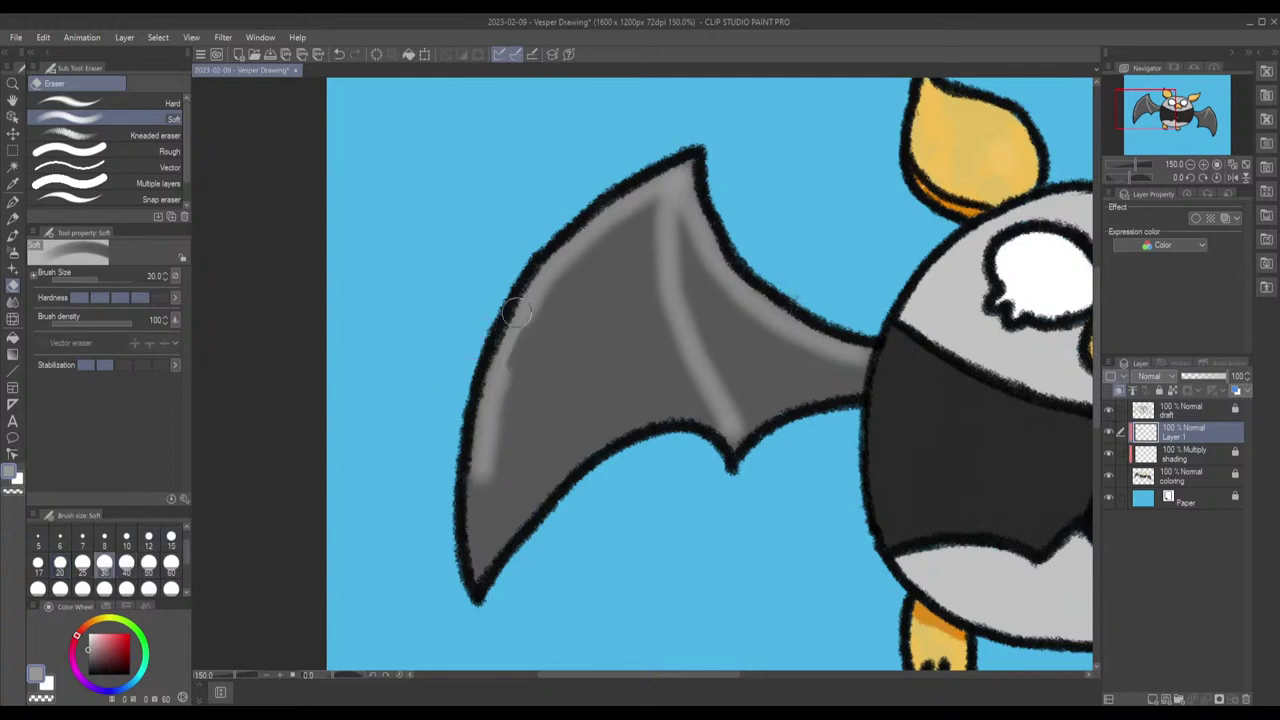
# Step: Set the Soft eraser to size 30 and taper the lower end of the left wing's outer-edge highlight
pyautogui.press(']')
pyautogui.moveTo(503, 389); pyautogui.dragTo(462, 488)
pyautogui.hotkey('ctrl', 'z')
pyautogui.moveTo(530, 355)
pyautogui.mouseDown()
pyautogui.moveTo(494, 426)
pyautogui.moveTo(474, 520)
pyautogui.mouseUp()
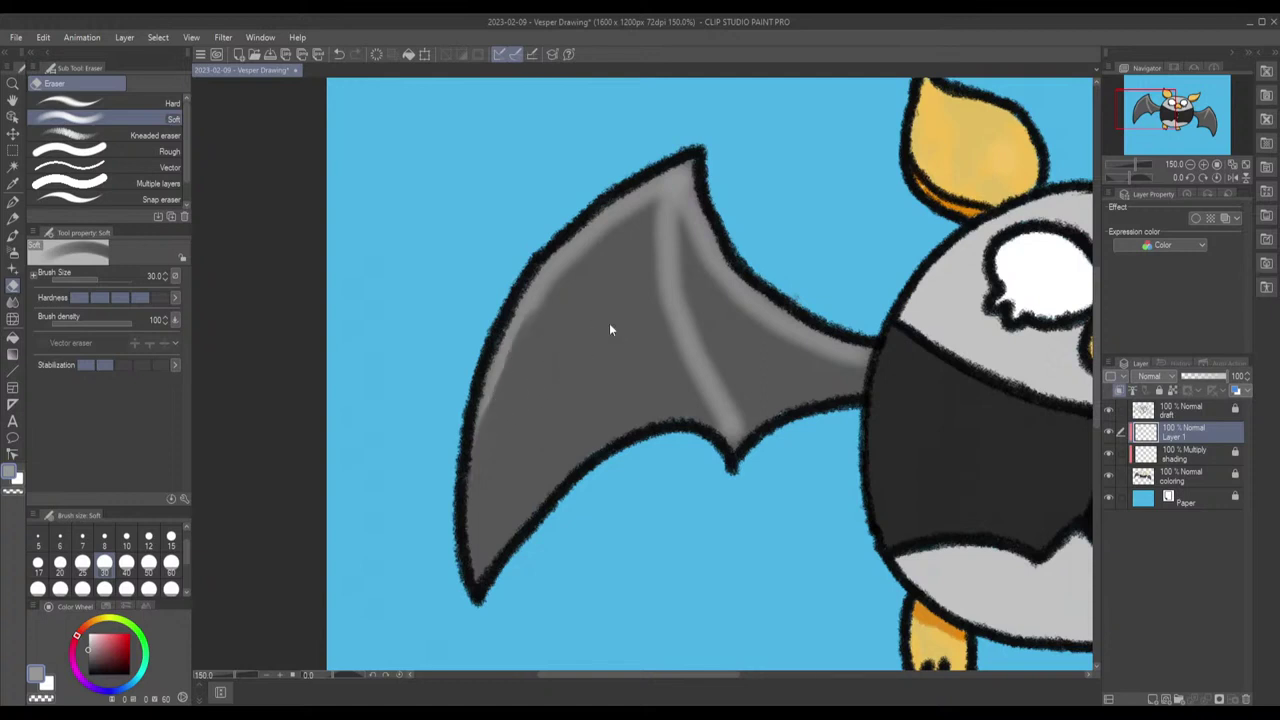
# Step: Smooth the inner side of the left wing's outer-edge highlight into an even band that thins downward
pyautogui.scroll(-2, 676, 377)
pyautogui.scroll(-1, 925, 408)
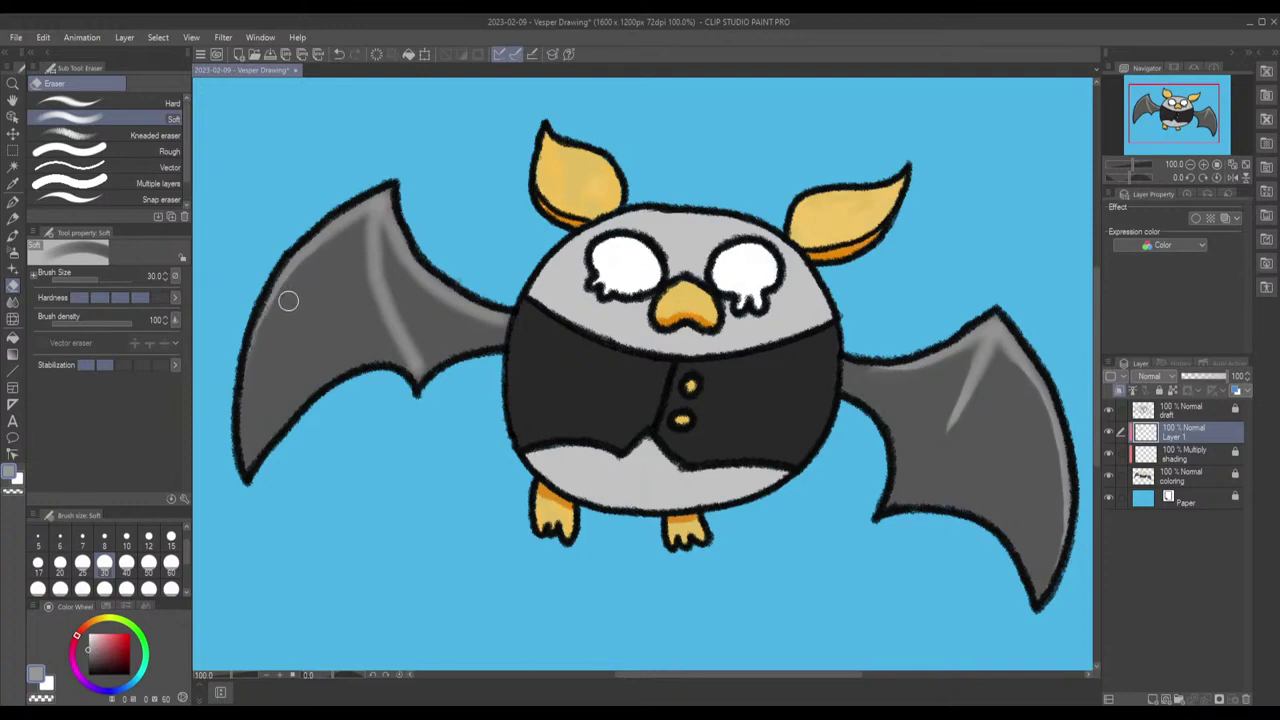
pyautogui.scroll(5, 291, 364)
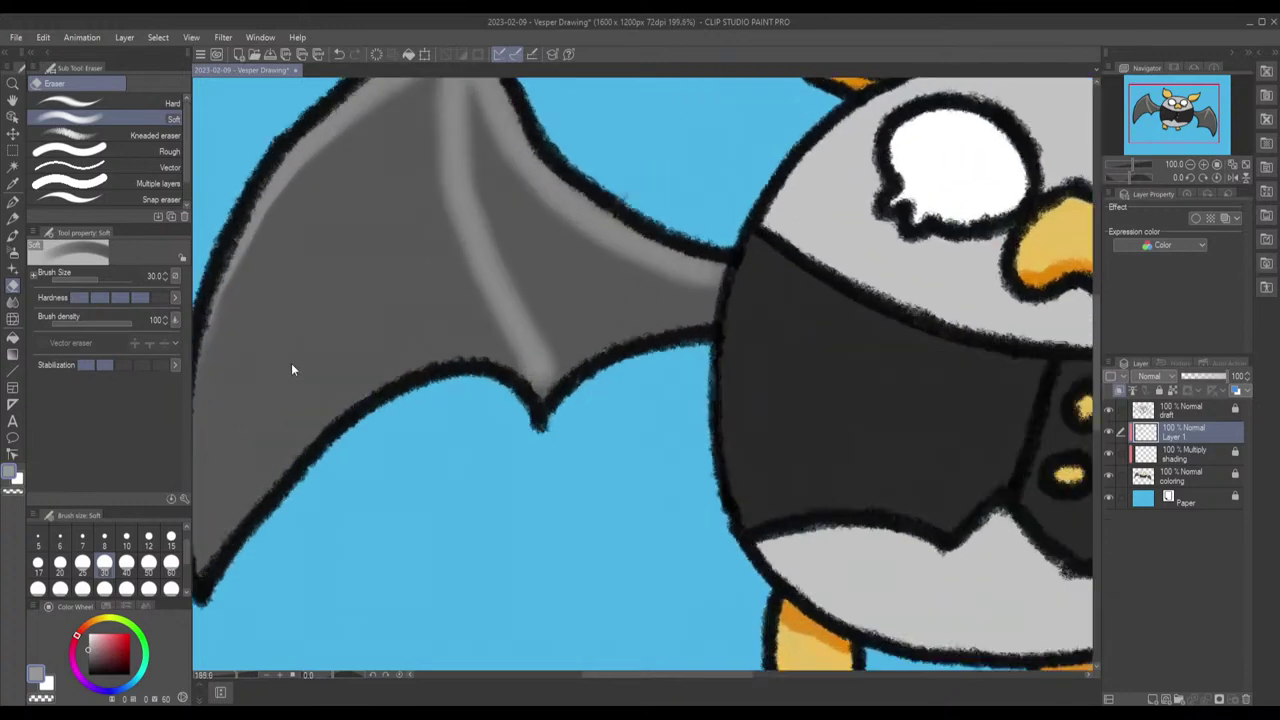
pyautogui.moveTo(287, 254); pyautogui.dragTo(543, 346)
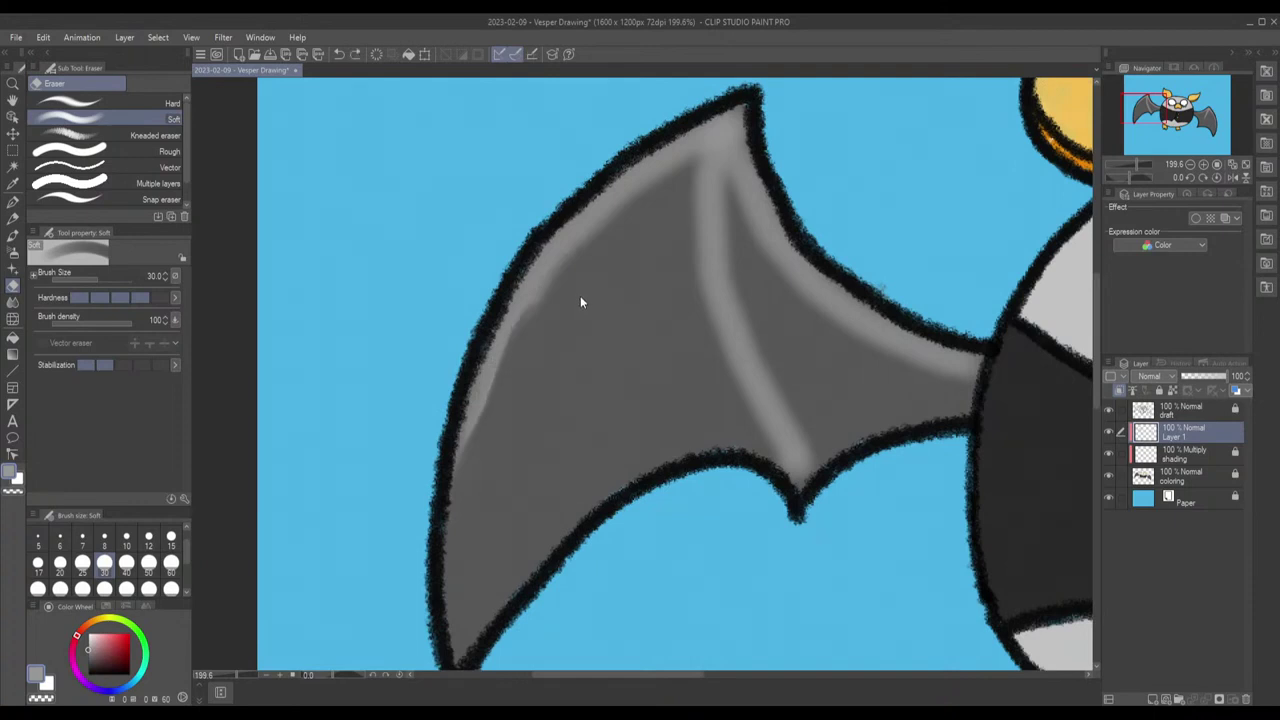
pyautogui.moveTo(599, 262)
pyautogui.mouseDown()
pyautogui.moveTo(522, 345)
pyautogui.moveTo(473, 458)
pyautogui.mouseUp()
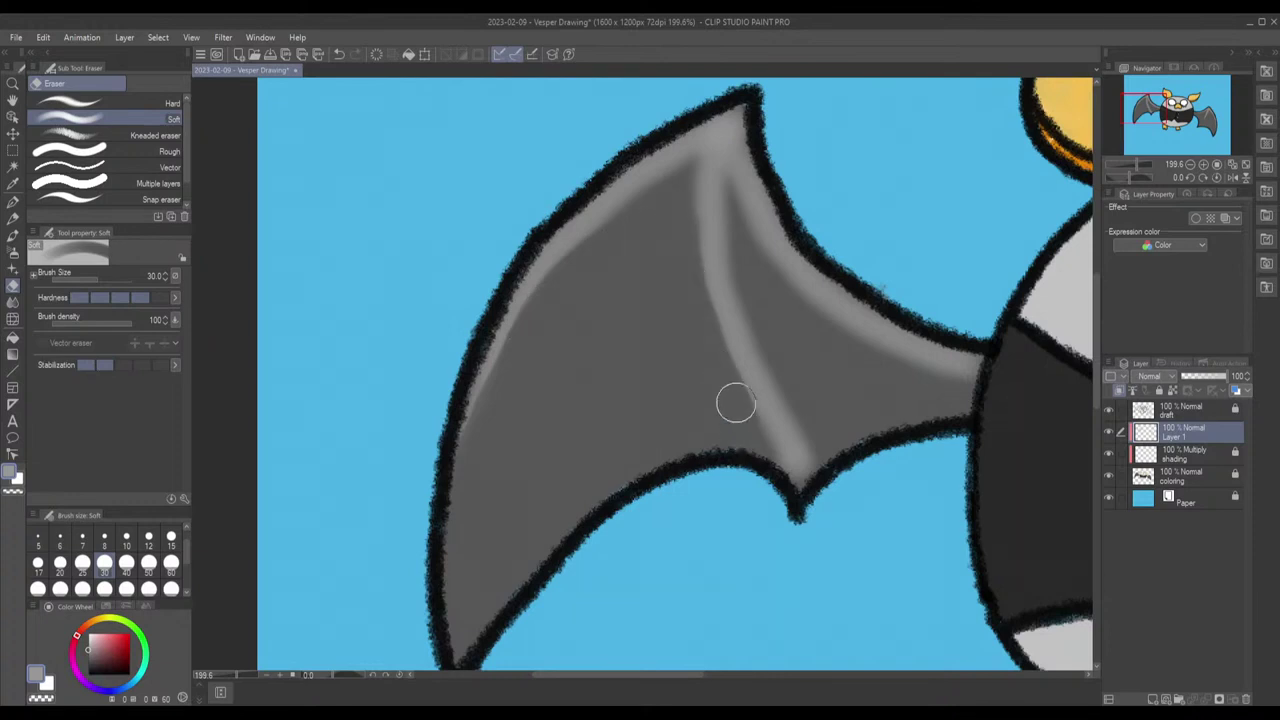
pyautogui.hotkey('ctrl', 'z')
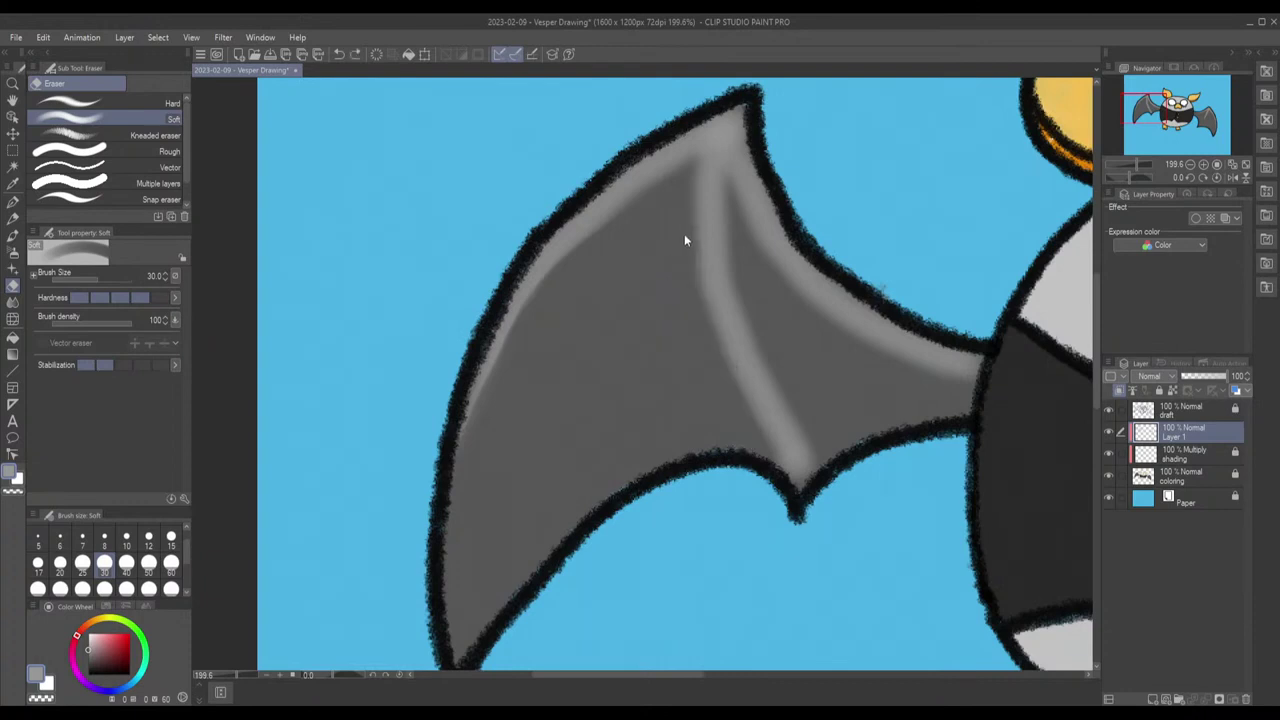
# Step: Shorten the left wing's fold highlight and taper it to a point, refining it with the Soft eraser at size 20
pyautogui.moveTo(678, 218)
pyautogui.mouseDown()
pyautogui.moveTo(730, 374)
pyautogui.moveTo(766, 426)
pyautogui.moveTo(820, 449)
pyautogui.mouseUp()
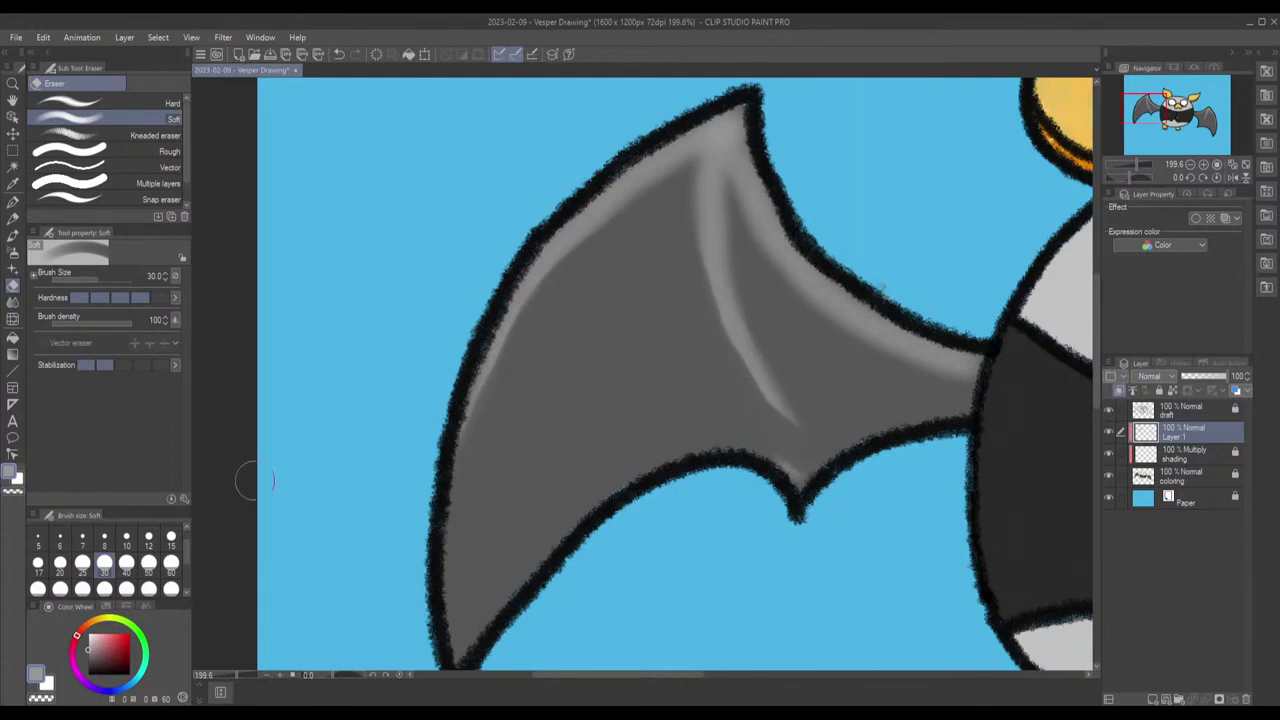
pyautogui.click(60, 563)
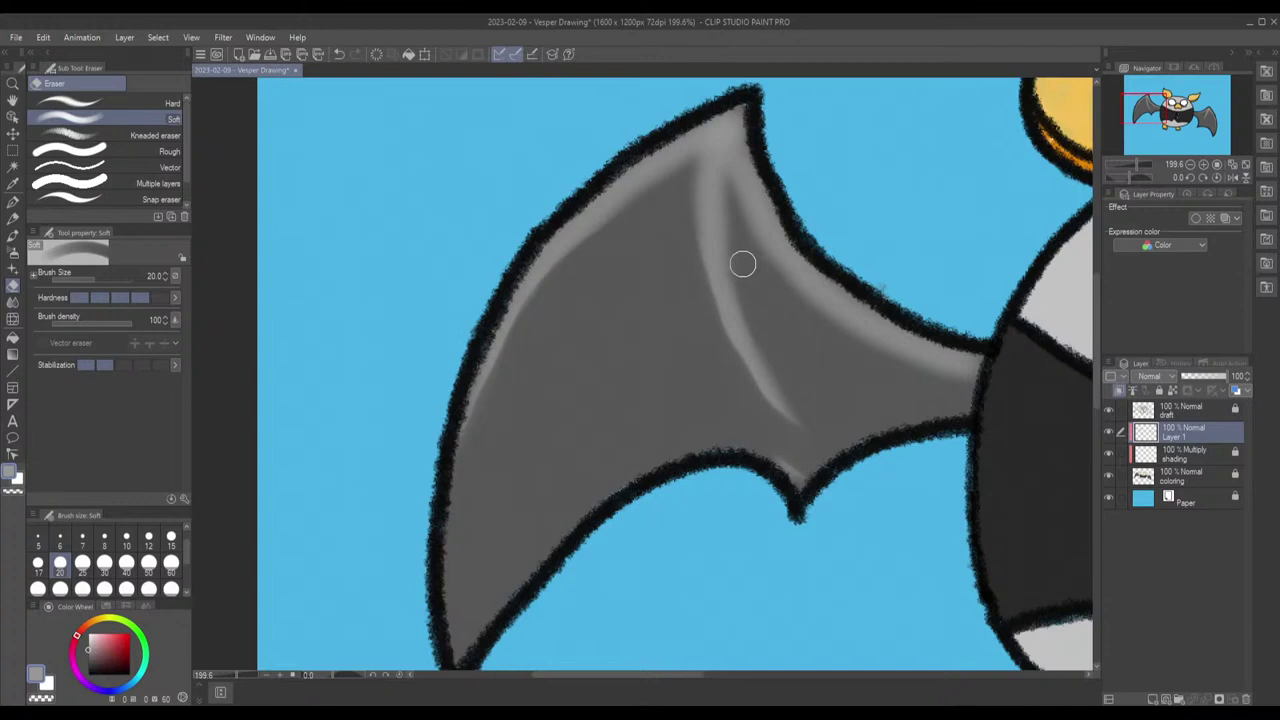
pyautogui.moveTo(752, 327)
pyautogui.mouseDown()
pyautogui.moveTo(787, 416)
pyautogui.moveTo(774, 394)
pyautogui.moveTo(769, 414)
pyautogui.moveTo(749, 289)
pyautogui.moveTo(737, 306)
pyautogui.moveTo(759, 415)
pyautogui.moveTo(748, 284)
pyautogui.moveTo(740, 277)
pyautogui.moveTo(739, 301)
pyautogui.moveTo(757, 351)
pyautogui.moveTo(740, 283)
pyautogui.moveTo(760, 357)
pyautogui.moveTo(689, 254)
pyautogui.moveTo(699, 296)
pyautogui.mouseUp()
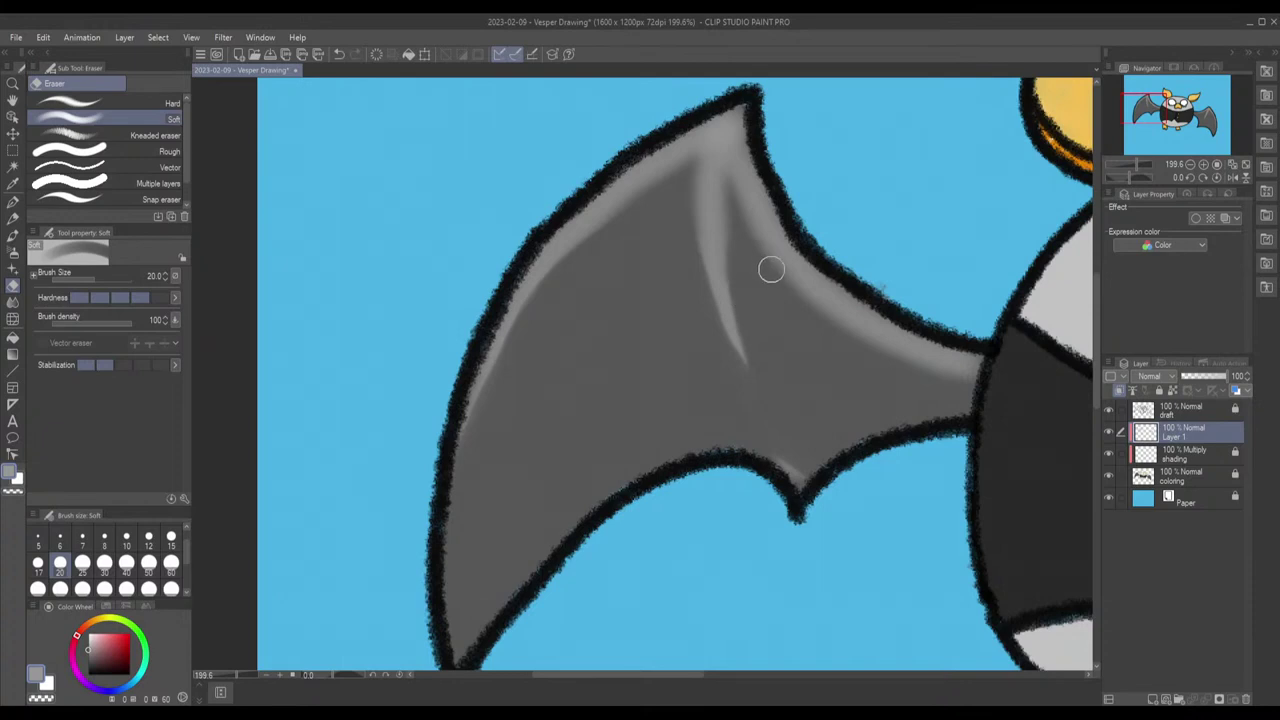
# Step: Erase the body end of the left wing's upper inner-edge highlight and thin the rest into a taper
pyautogui.moveTo(755, 241)
pyautogui.mouseDown()
pyautogui.moveTo(811, 294)
pyautogui.moveTo(797, 291)
pyautogui.mouseUp()
pyautogui.moveTo(753, 249)
pyautogui.mouseDown()
pyautogui.moveTo(910, 342)
pyautogui.moveTo(820, 319)
pyautogui.moveTo(809, 311)
pyautogui.moveTo(897, 335)
pyautogui.moveTo(909, 347)
pyautogui.moveTo(893, 348)
pyautogui.moveTo(952, 364)
pyautogui.moveTo(960, 383)
pyautogui.moveTo(981, 360)
pyautogui.moveTo(945, 362)
pyautogui.mouseUp()
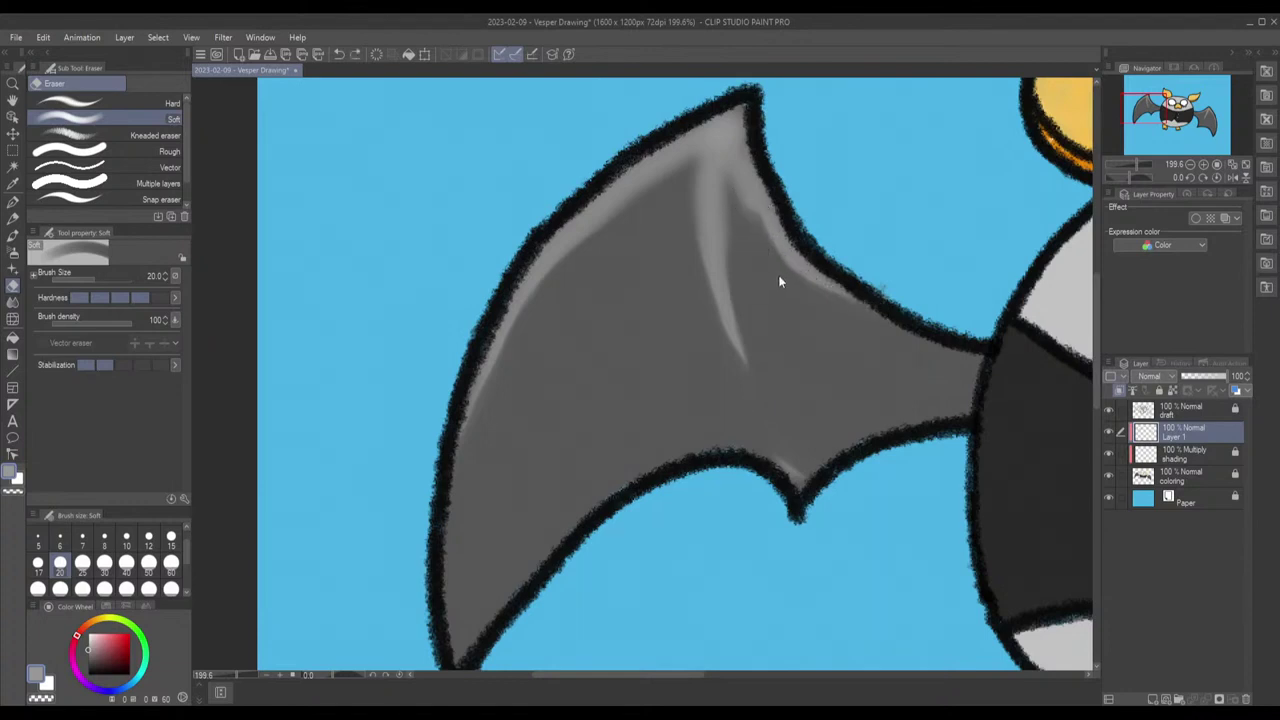
pyautogui.moveTo(737, 209); pyautogui.dragTo(742, 250)
# Step: Set the Soft eraser to size 15 and clean up the gap between the left wing's fold and inner-edge highlights
pyautogui.click(127, 540)
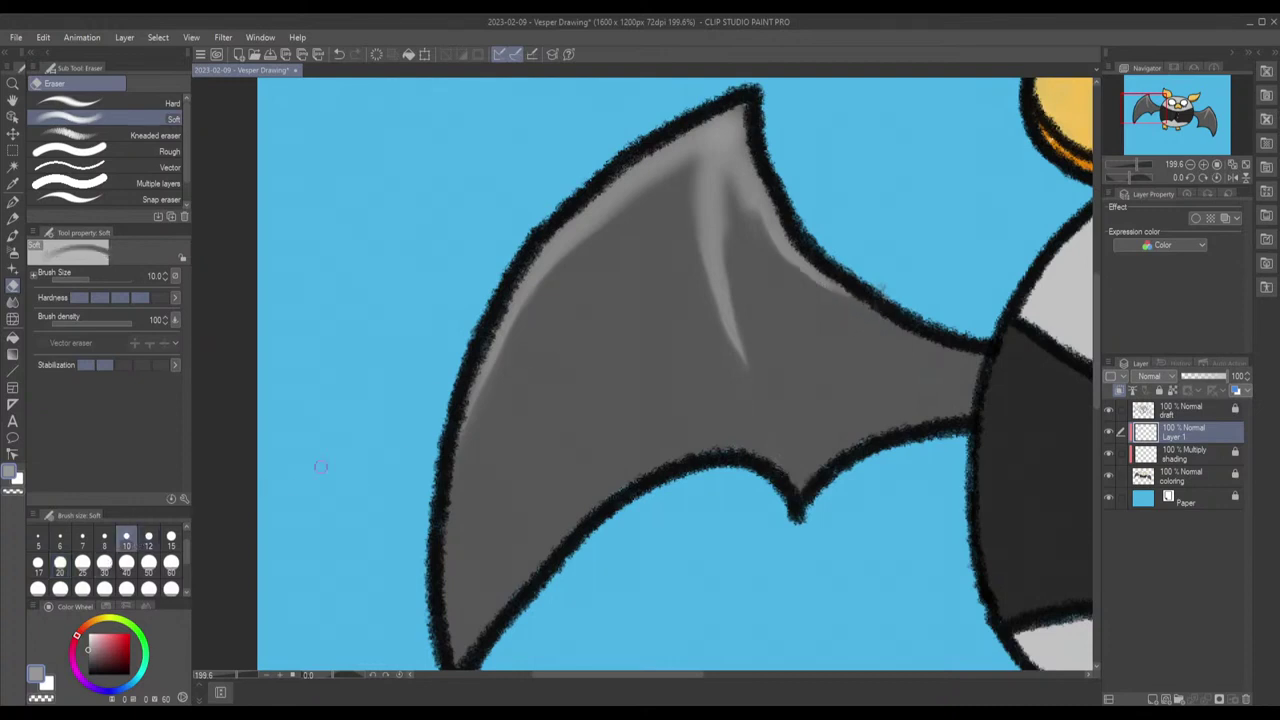
pyautogui.click(38, 563)
pyautogui.click(171, 538)
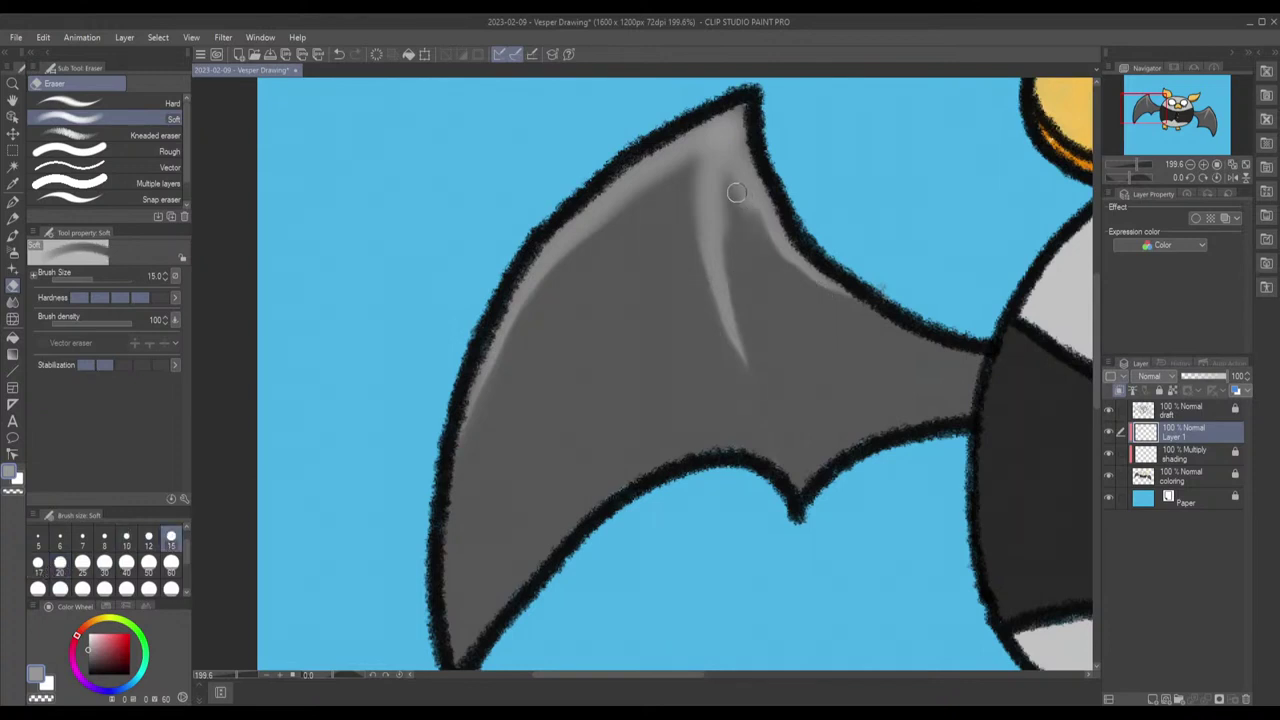
pyautogui.moveTo(729, 195); pyautogui.dragTo(738, 260)
pyautogui.moveTo(728, 184); pyautogui.dragTo(732, 249)
pyautogui.moveTo(736, 194); pyautogui.dragTo(767, 245)
pyautogui.moveTo(803, 284)
pyautogui.mouseDown()
pyautogui.moveTo(766, 248)
pyautogui.moveTo(861, 296)
pyautogui.moveTo(789, 270)
pyautogui.mouseUp()
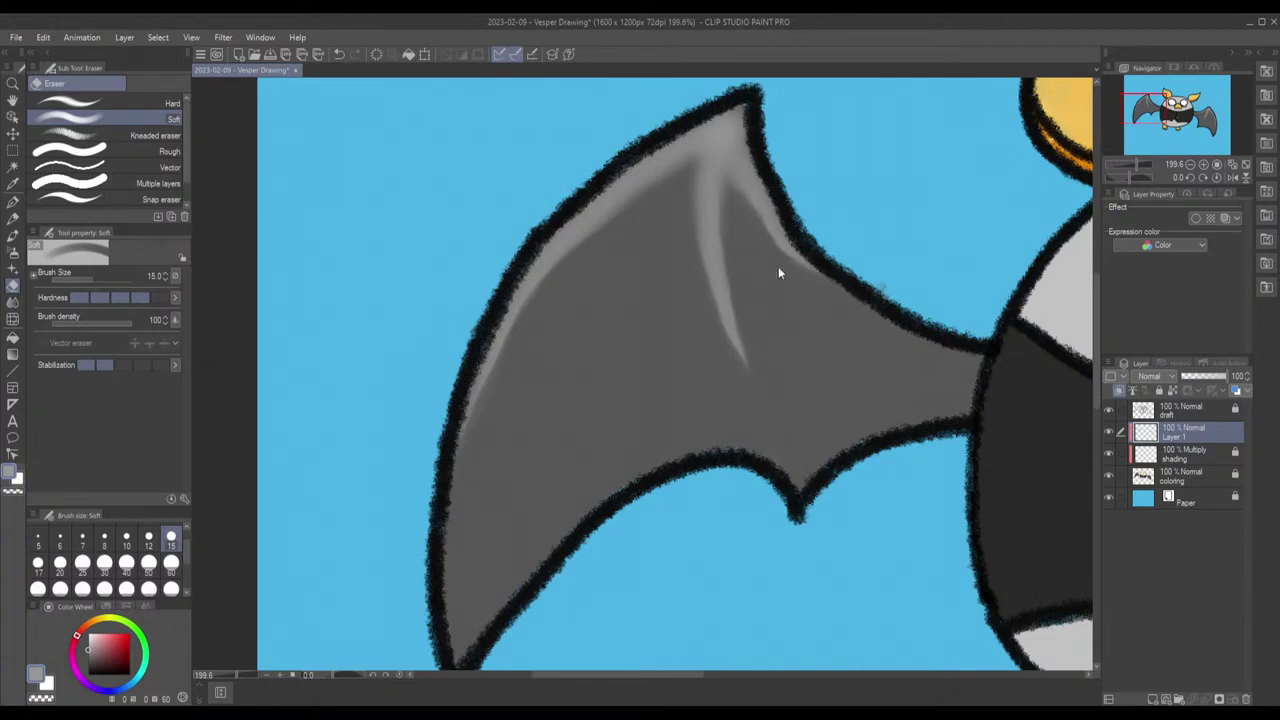
pyautogui.moveTo(771, 257)
pyautogui.mouseDown()
pyautogui.moveTo(766, 246)
pyautogui.moveTo(805, 286)
pyautogui.mouseUp()
# Step: Examine the highlights on both wings up close and across the whole drawing
pyautogui.scroll(-5, 799, 350)
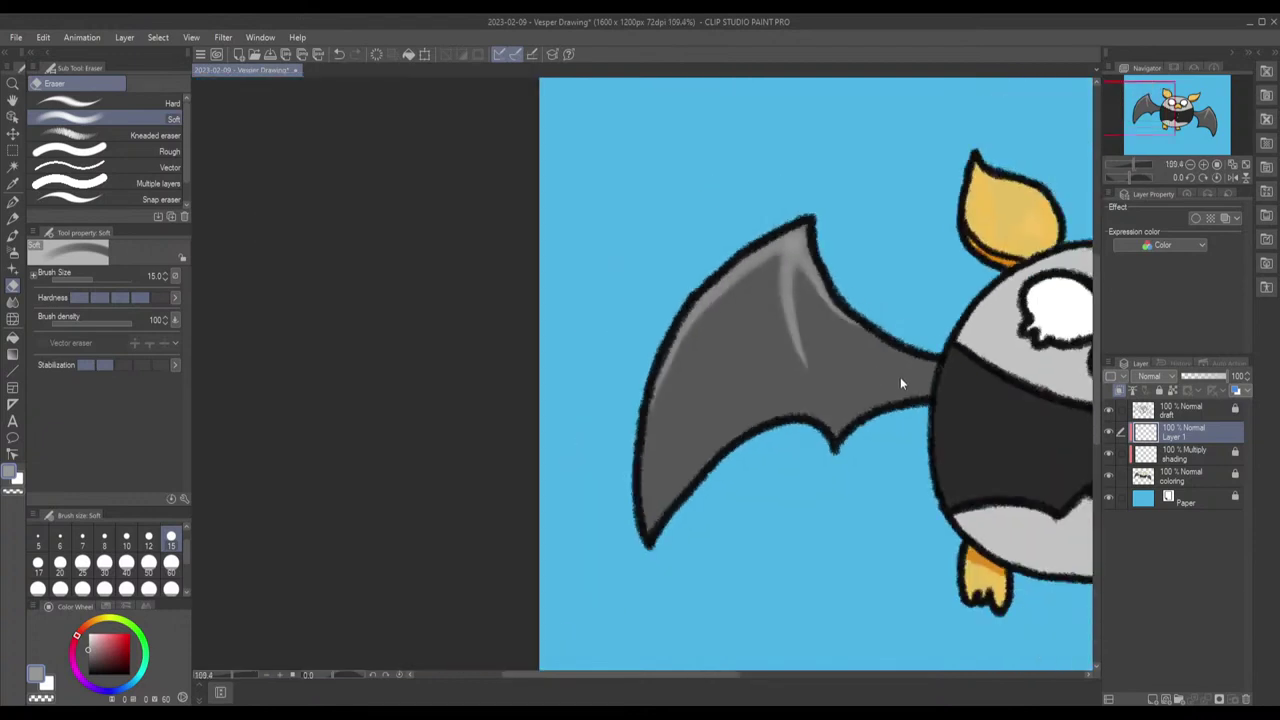
pyautogui.moveTo(921, 360); pyautogui.dragTo(749, 366)
pyautogui.scroll(-2, 749, 343)
pyautogui.scroll(5, 745, 300)
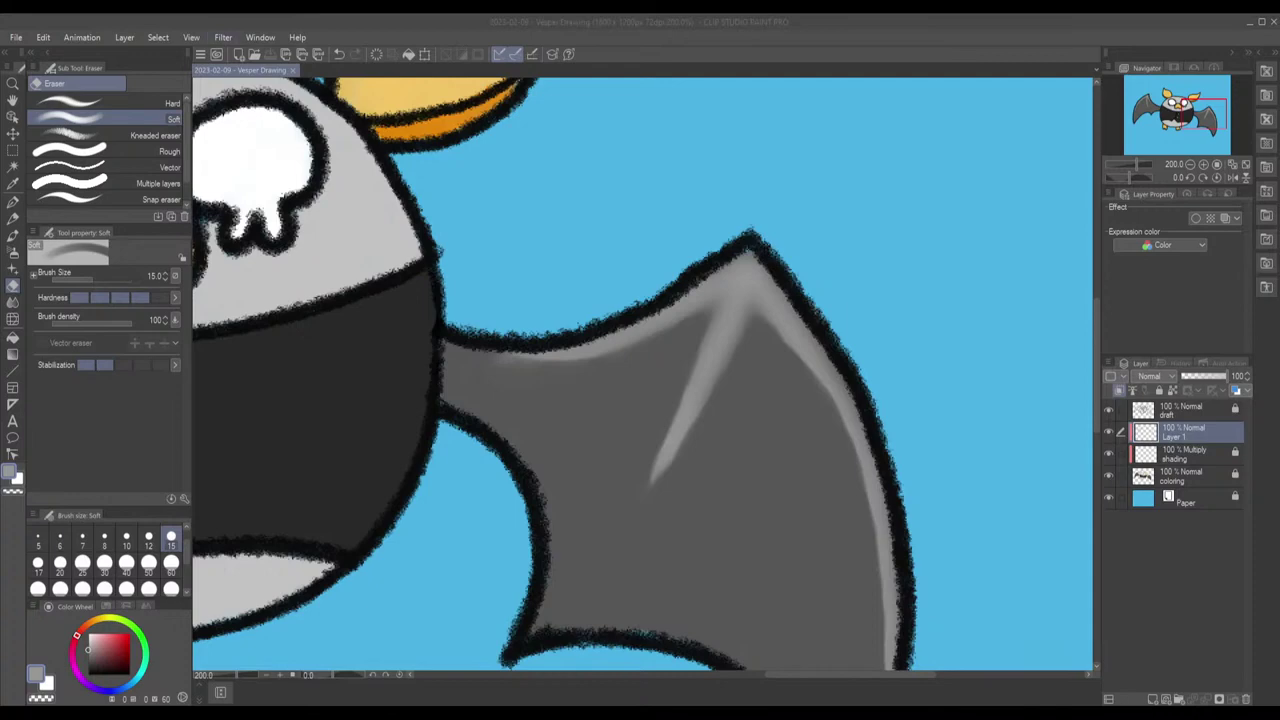
pyautogui.scroll(-5, 640, 375)
pyautogui.scroll(-2, 480, 360)
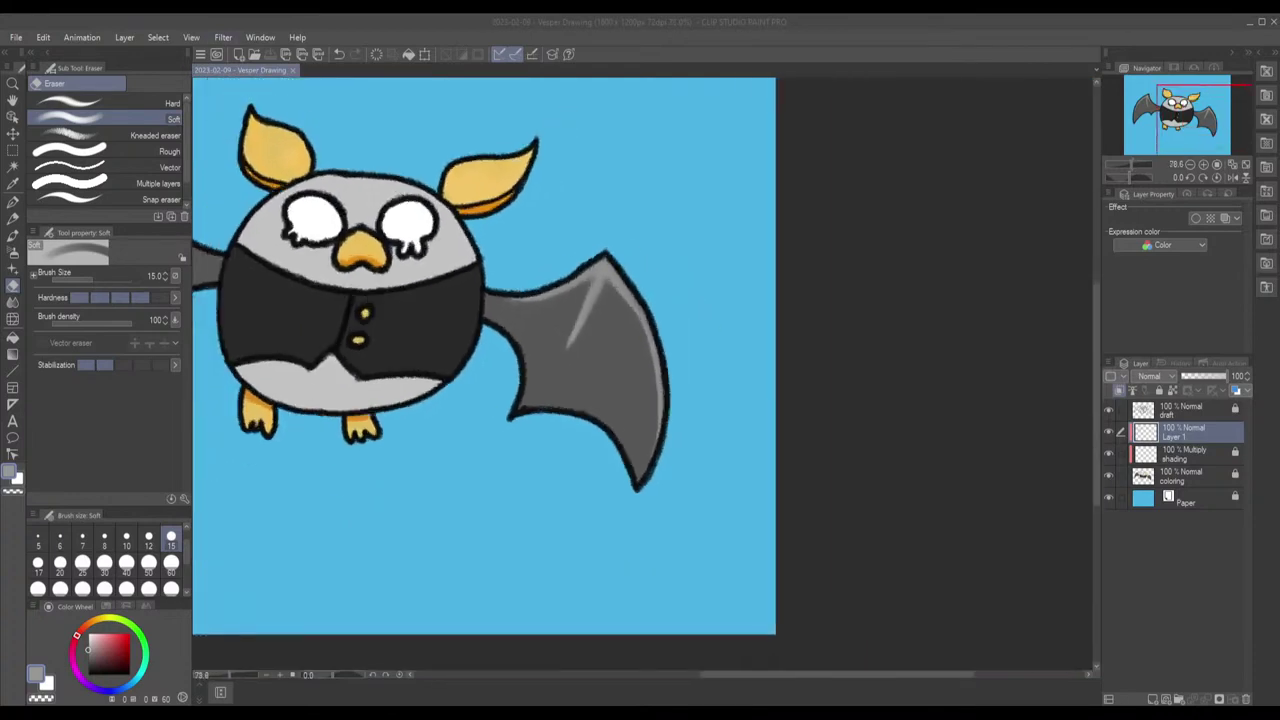
# Step: Unlock the draft layer and set the Pencil to black at size 20 for detailing the vest
pyautogui.moveTo(379, 224); pyautogui.dragTo(683, 290)
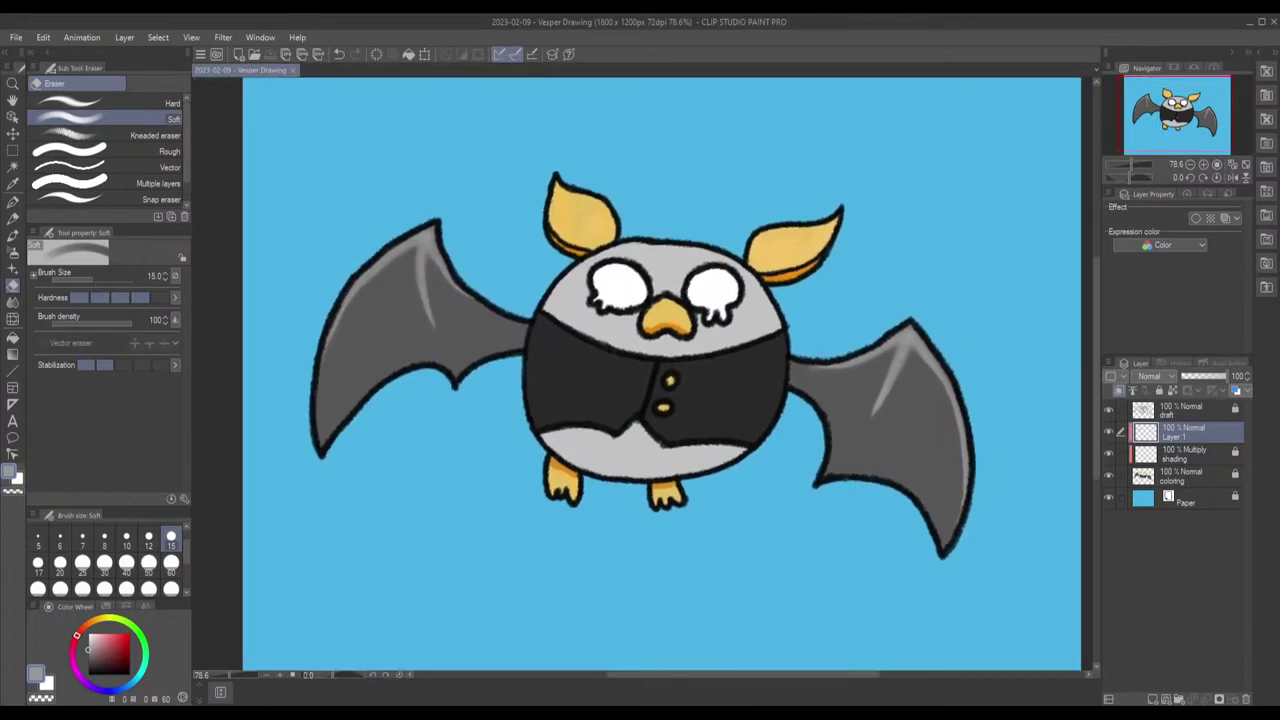
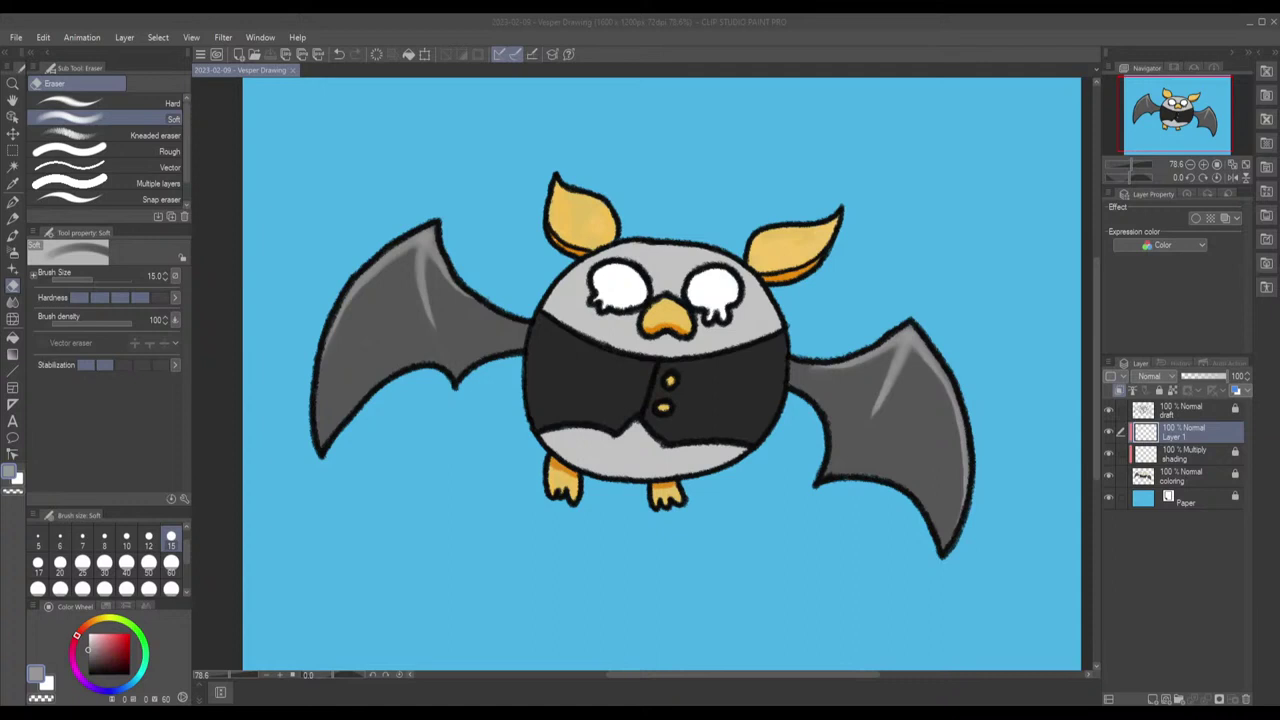
pyautogui.click(1166, 411)
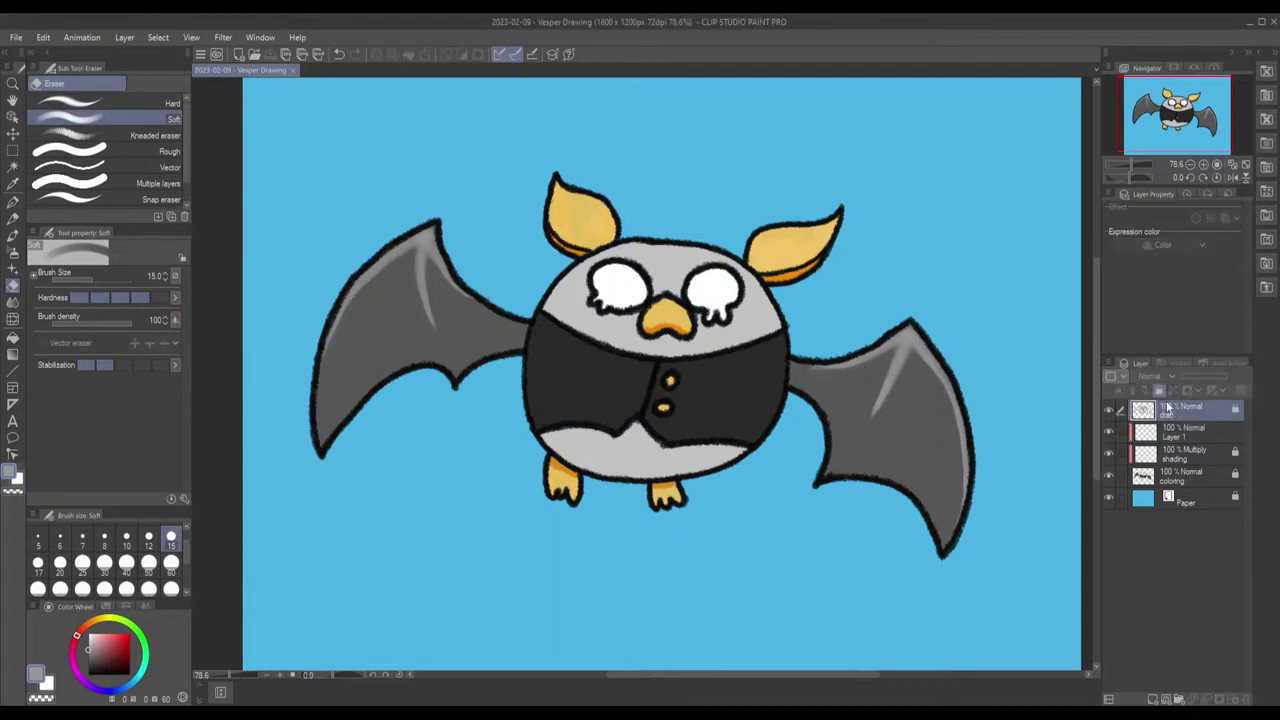
pyautogui.click(1165, 407)
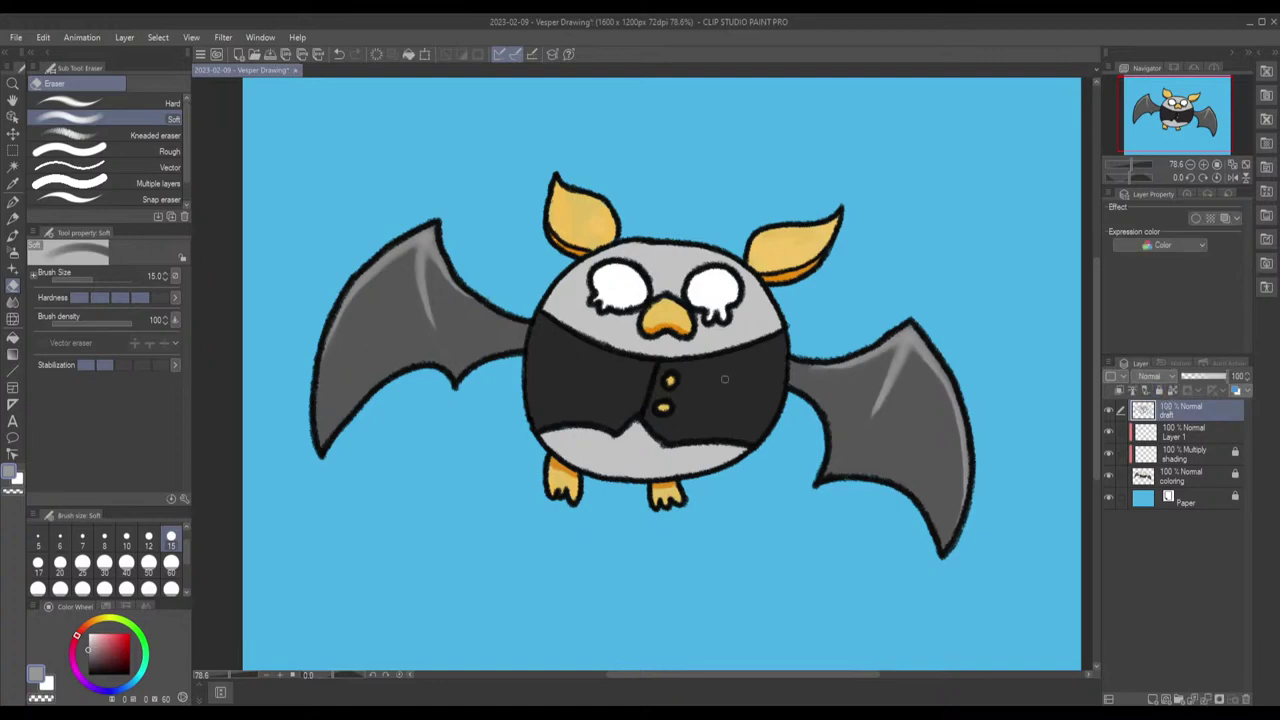
pyautogui.scroll(5, 734, 388)
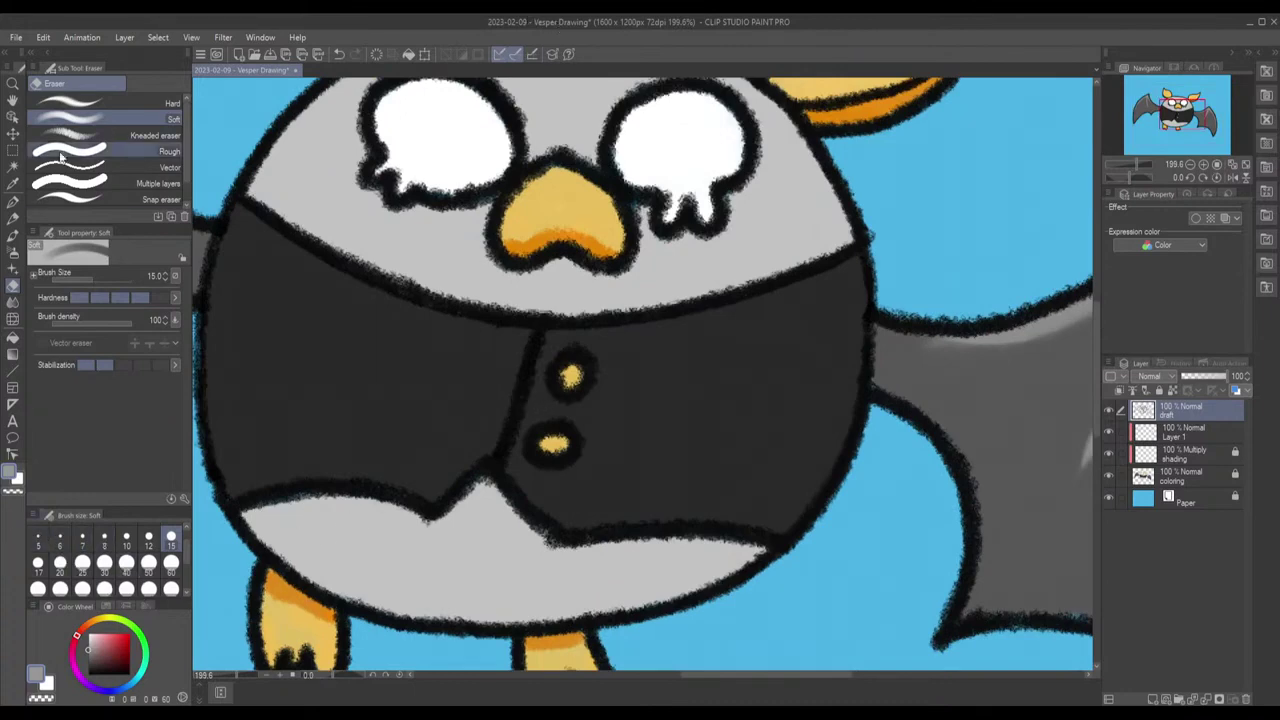
pyautogui.click(12, 220)
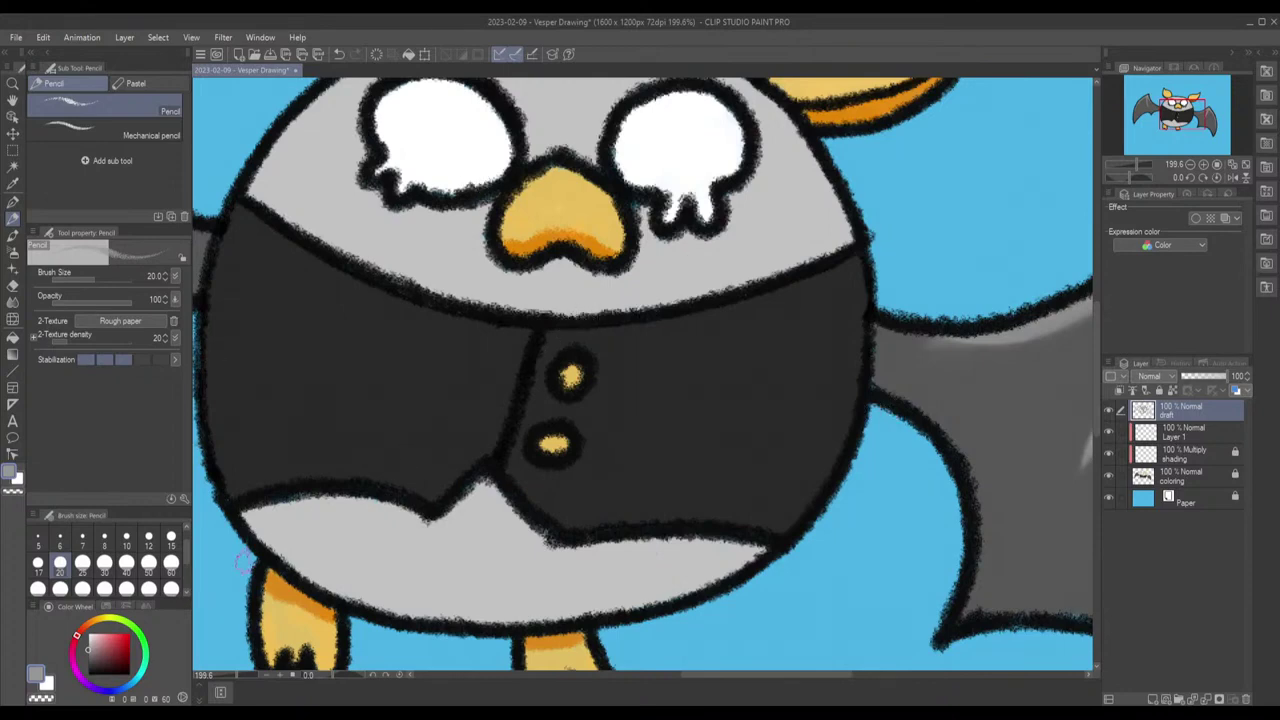
pyautogui.click(108, 651)
pyautogui.moveTo(108, 651); pyautogui.dragTo(88, 675)
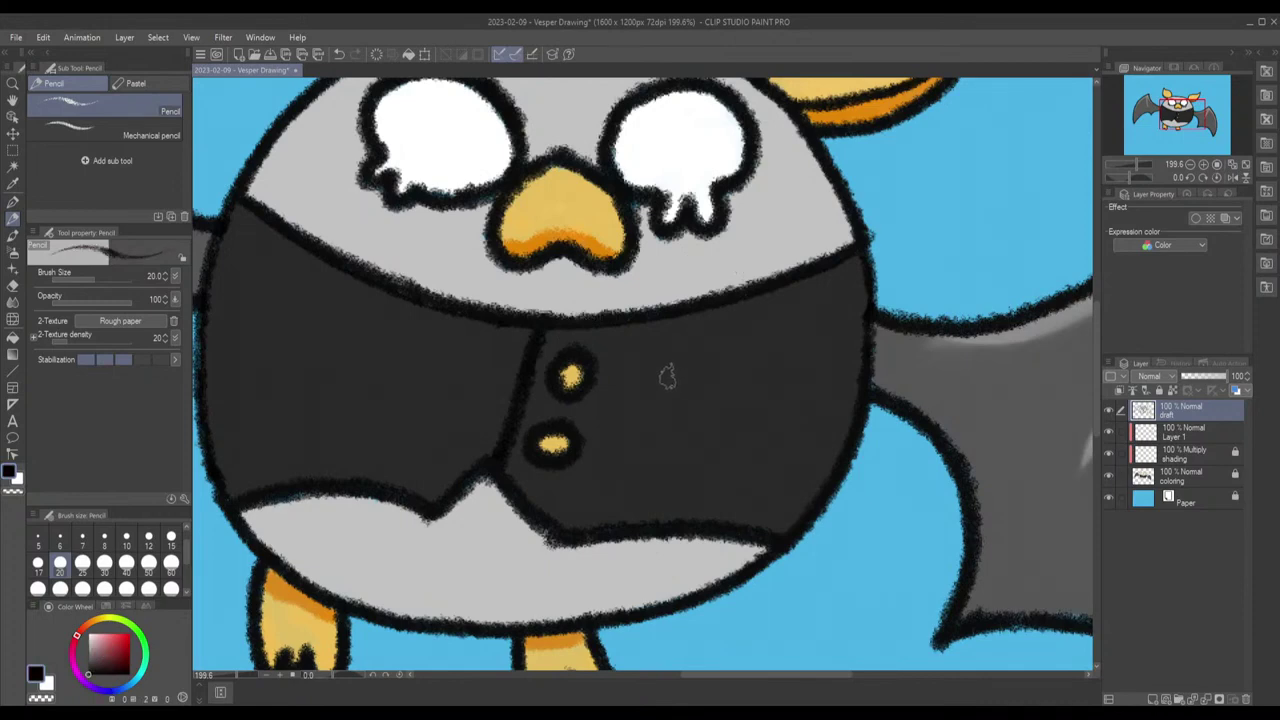
pyautogui.moveTo(655, 370)
pyautogui.mouseDown()
pyautogui.moveTo(740, 364)
pyautogui.moveTo(655, 368)
pyautogui.moveTo(765, 354)
pyautogui.moveTo(689, 375)
pyautogui.mouseUp()
pyautogui.hotkey('ctrl', 'z')
pyautogui.hotkey('ctrl', 'z')
pyautogui.hotkey('ctrl', 'z')
pyautogui.moveTo(664, 373); pyautogui.dragTo(764, 360)
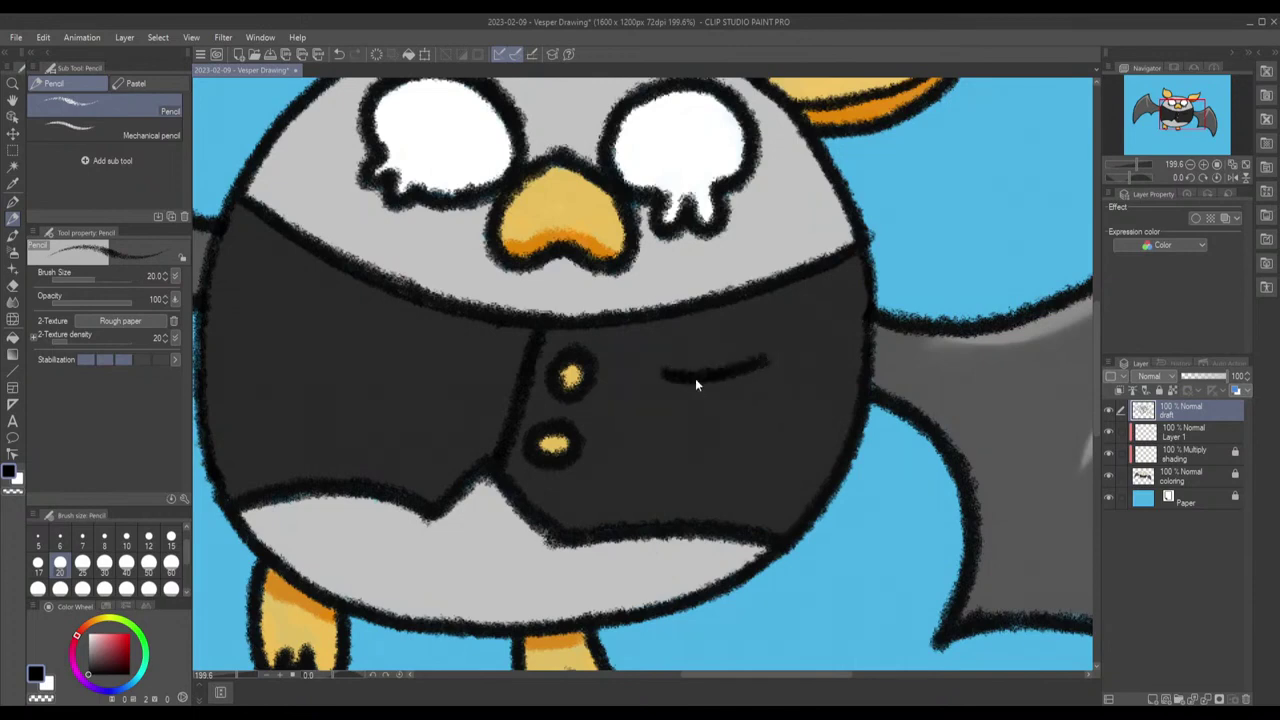
pyautogui.hotkey('ctrl', 'z')
# Step: Draw a narrow black pocket slit beside the vest buttons, with its lower edge at Pencil size 20 and its upper edge at size 10
pyautogui.moveTo(664, 379)
pyautogui.mouseDown()
pyautogui.moveTo(779, 382)
pyautogui.moveTo(680, 385)
pyautogui.mouseUp()
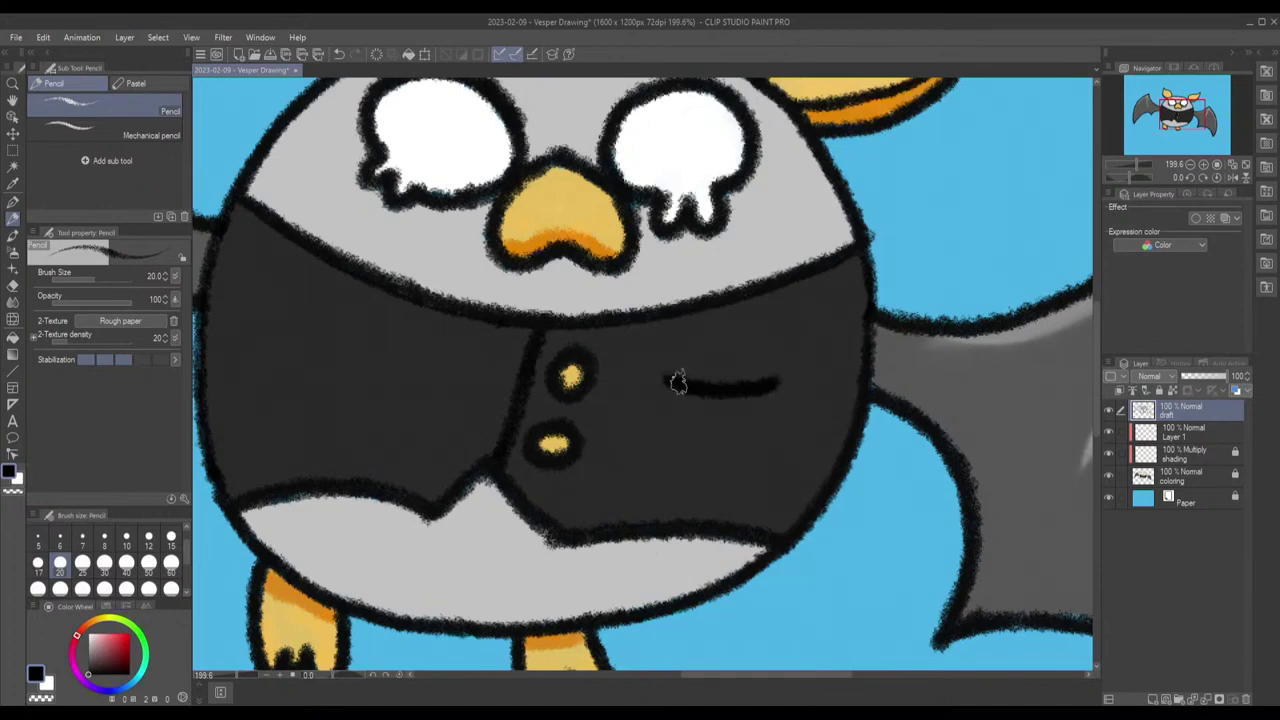
pyautogui.click(126, 540)
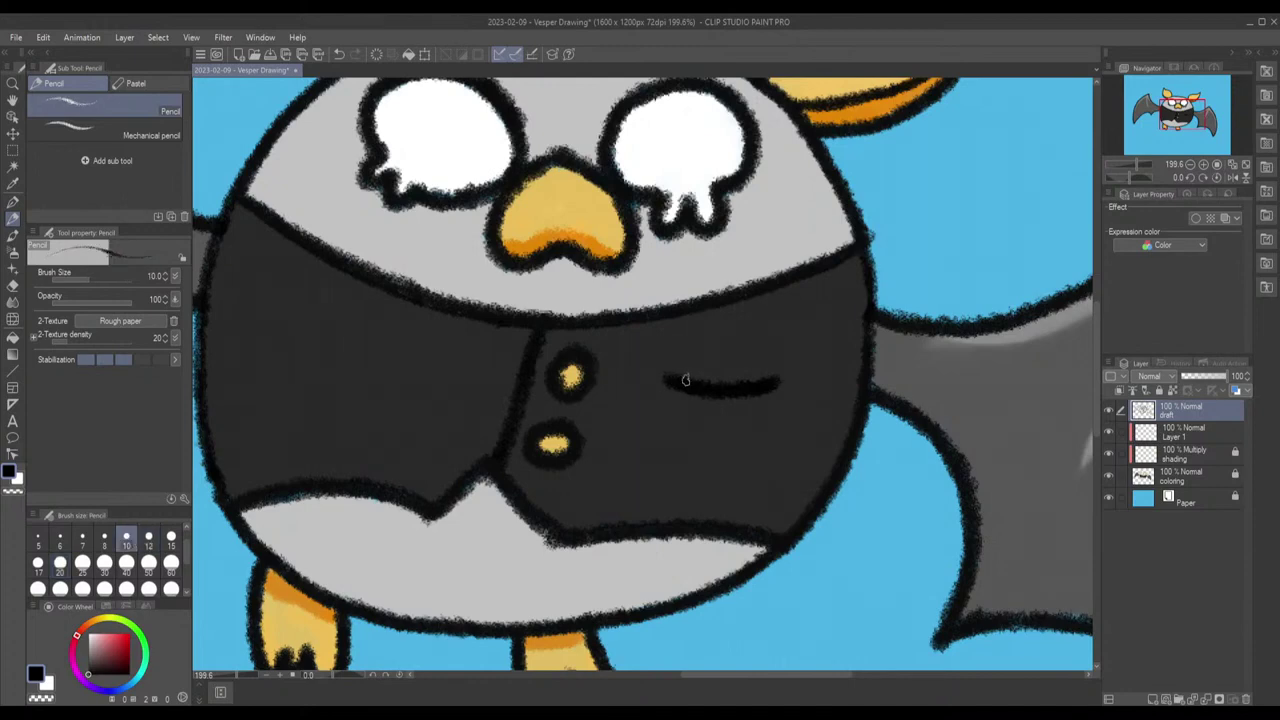
pyautogui.moveTo(673, 375)
pyautogui.mouseDown()
pyautogui.moveTo(775, 376)
pyautogui.moveTo(759, 376)
pyautogui.mouseUp()
pyautogui.hotkey('ctrl', 'z')
pyautogui.moveTo(673, 375)
pyautogui.mouseDown()
pyautogui.moveTo(728, 366)
pyautogui.moveTo(768, 378)
pyautogui.mouseUp()
pyautogui.hotkey('ctrl', 'z')
pyautogui.moveTo(676, 377)
pyautogui.mouseDown()
pyautogui.moveTo(763, 377)
pyautogui.moveTo(676, 376)
pyautogui.moveTo(776, 381)
pyautogui.mouseUp()
pyautogui.moveTo(674, 375); pyautogui.dragTo(776, 381)
pyautogui.moveTo(677, 375); pyautogui.dragTo(768, 376)
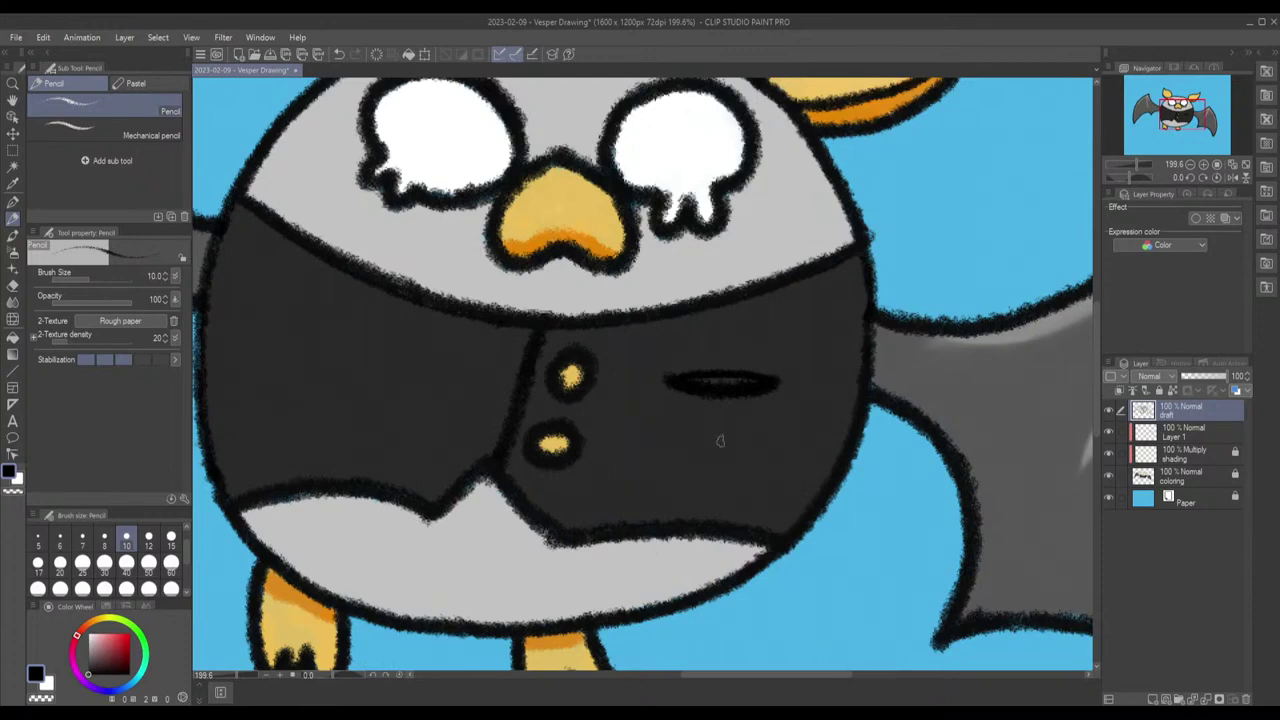
# Step: Unlock the coloring layer and fill the pocket slit with bright purple using the Pencil at size 10
pyautogui.click(1173, 478)
pyautogui.click(1235, 475)
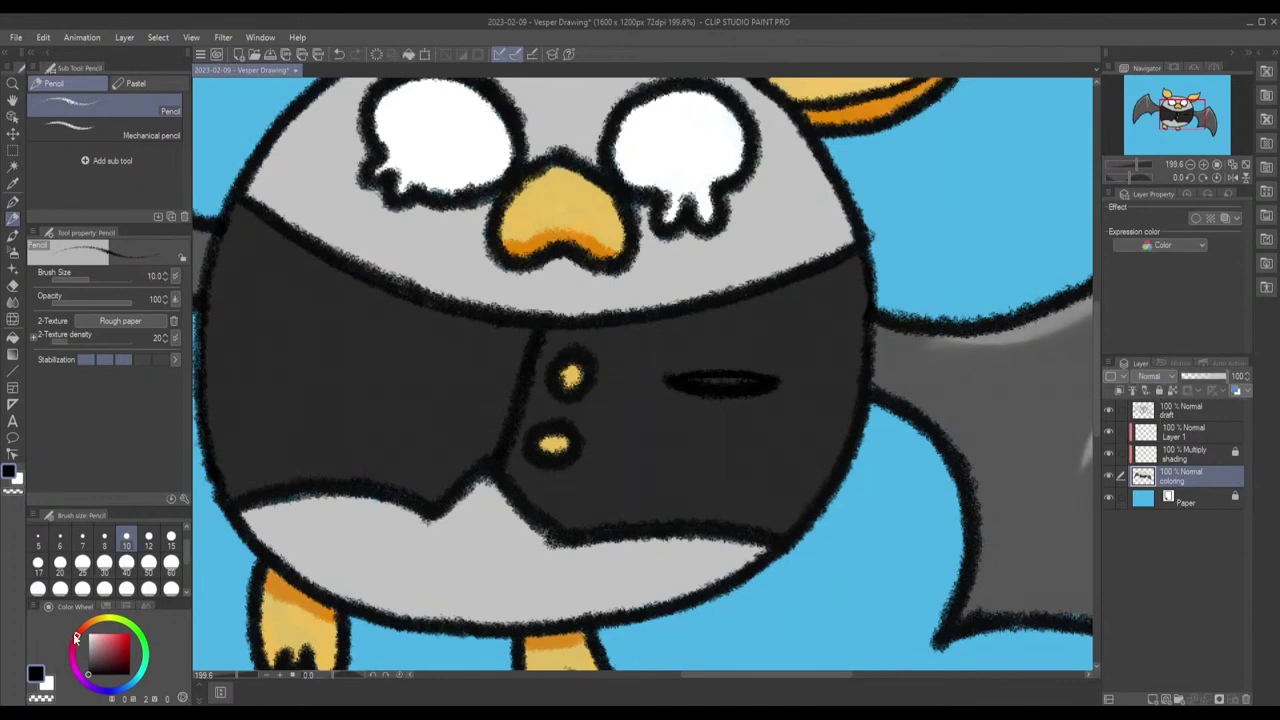
pyautogui.click(95, 687)
pyautogui.moveTo(104, 648); pyautogui.dragTo(117, 631)
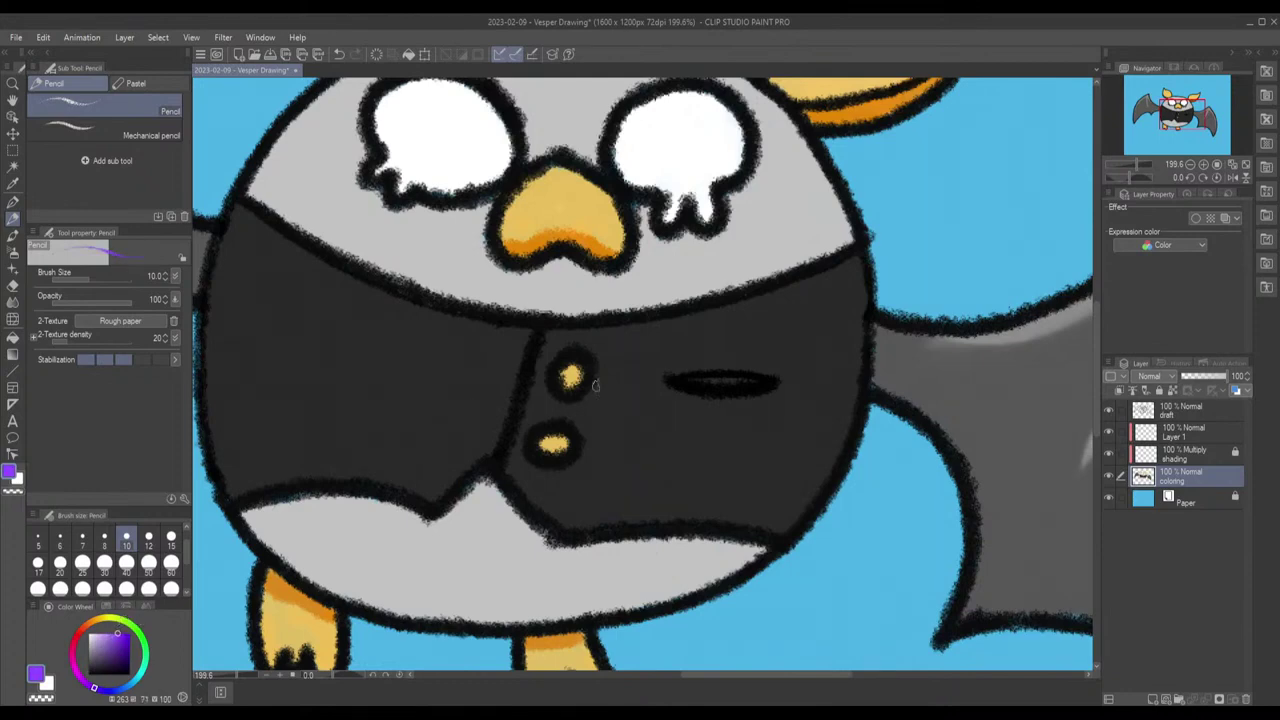
pyautogui.moveTo(708, 383)
pyautogui.mouseDown()
pyautogui.moveTo(688, 382)
pyautogui.moveTo(755, 382)
pyautogui.mouseUp()
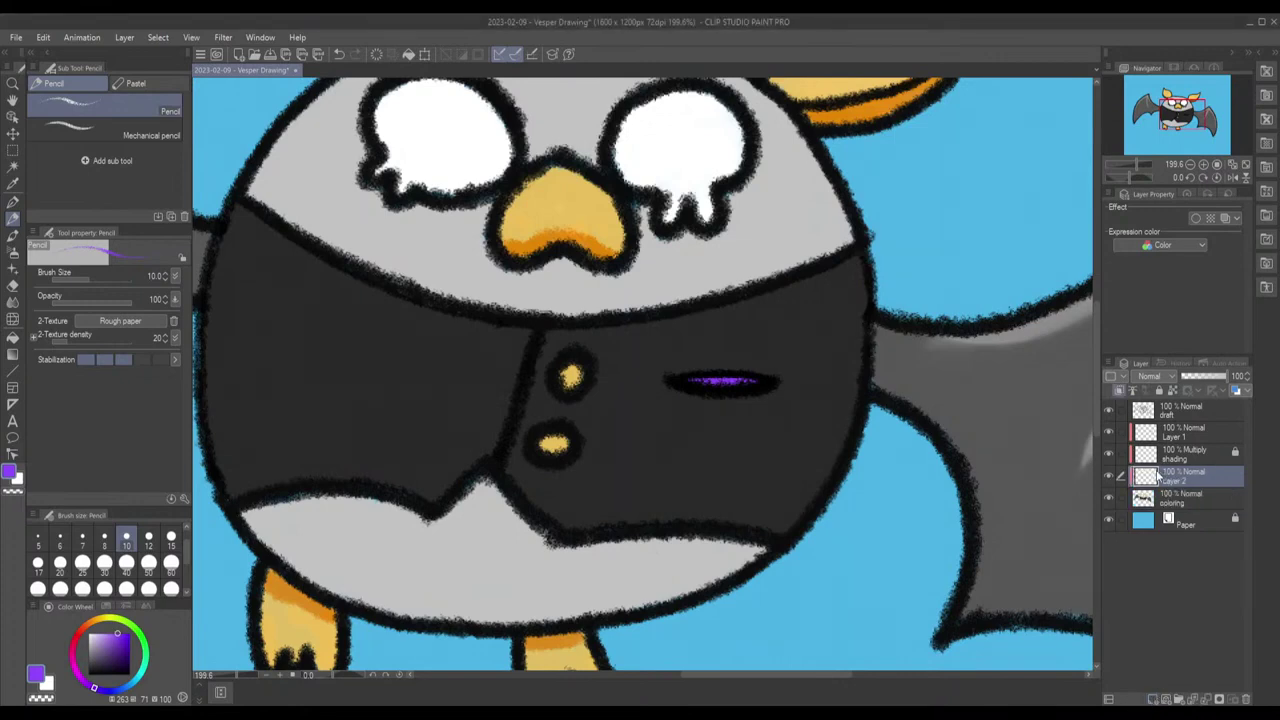
# Step: Clip Layer 2 to the coloring layer in Multiply mode and try dark green Pencil shading at size 30 on the belly
pyautogui.click(1119, 391)
pyautogui.moveTo(748, 678); pyautogui.dragTo(705, 673)
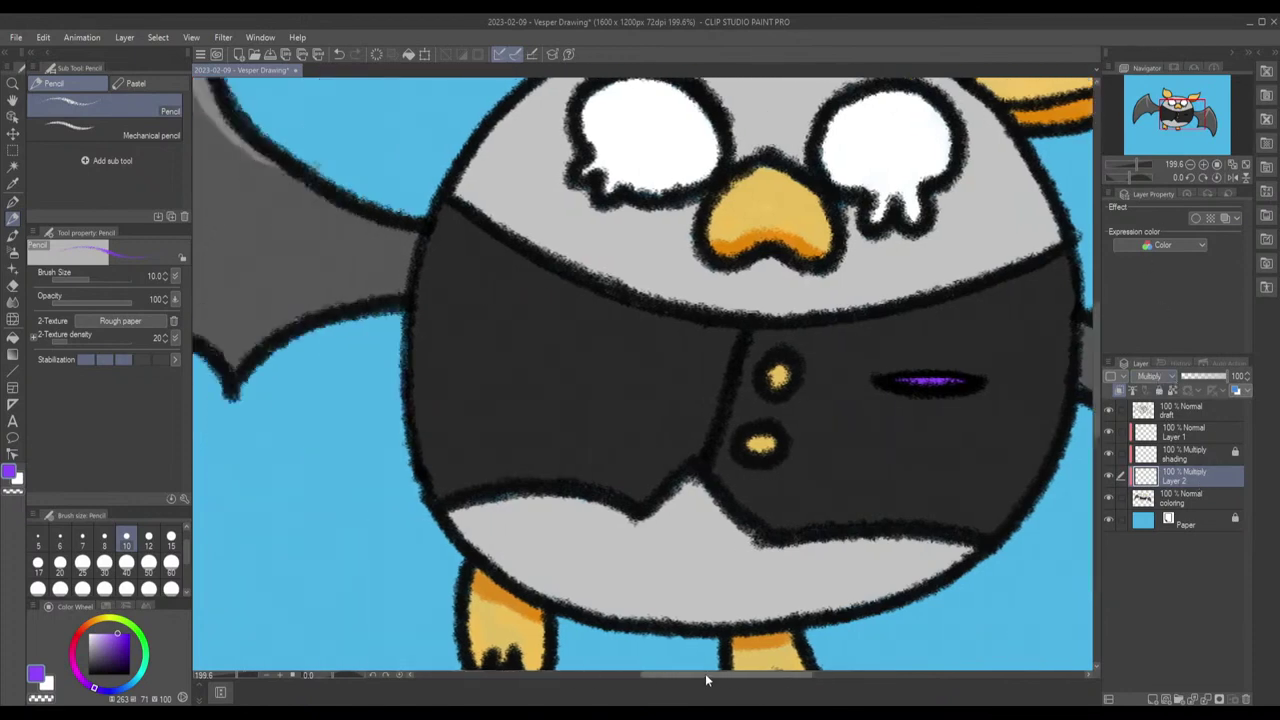
pyautogui.click(144, 645)
pyautogui.click(131, 665)
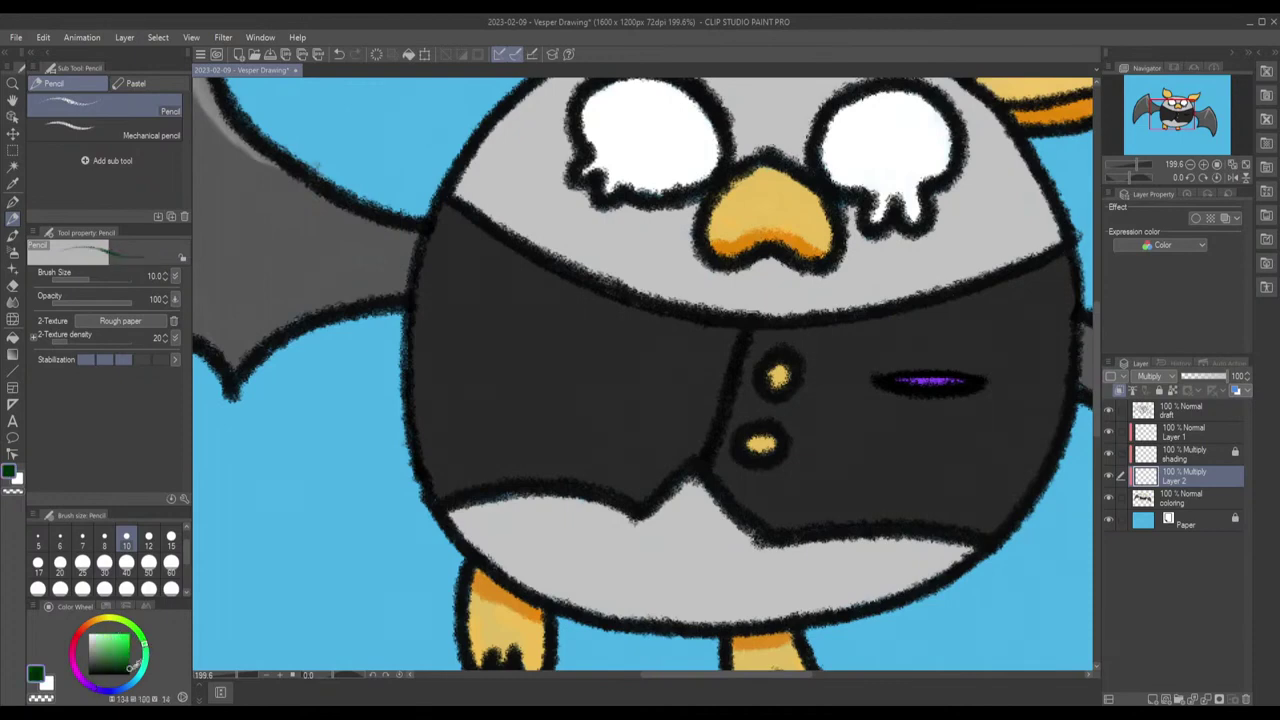
pyautogui.moveTo(814, 486); pyautogui.dragTo(740, 370)
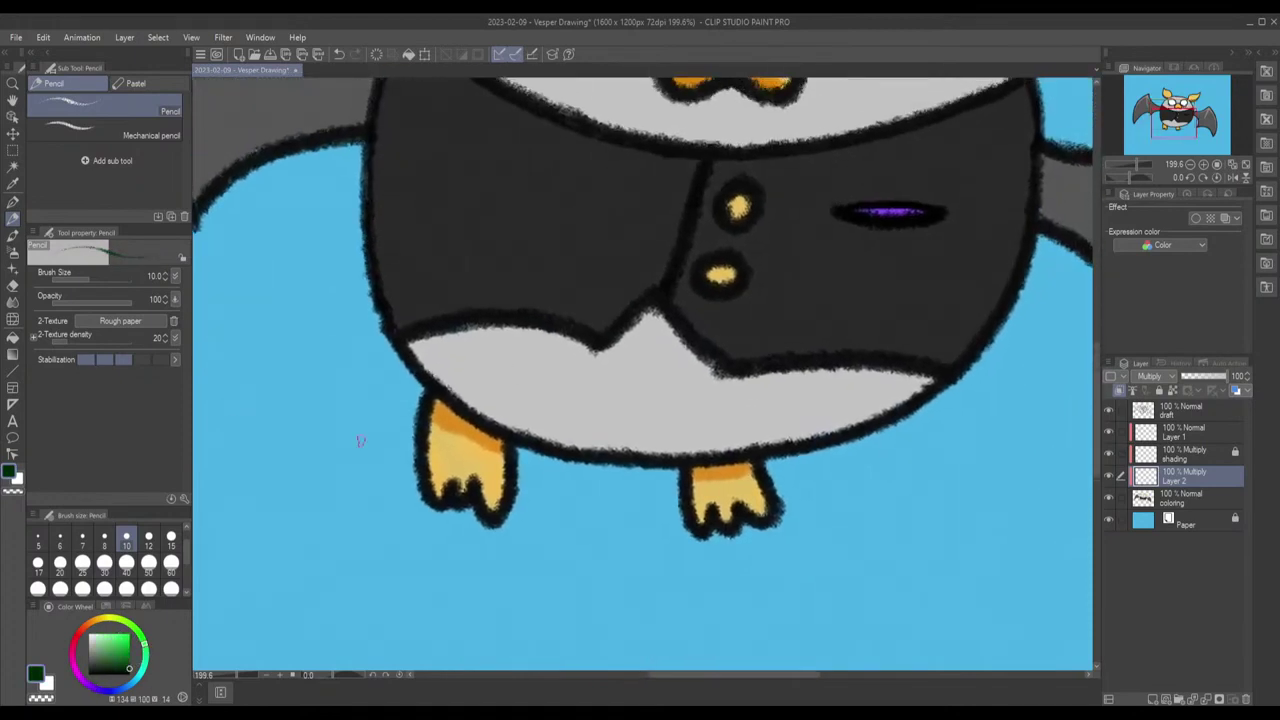
pyautogui.click(104, 563)
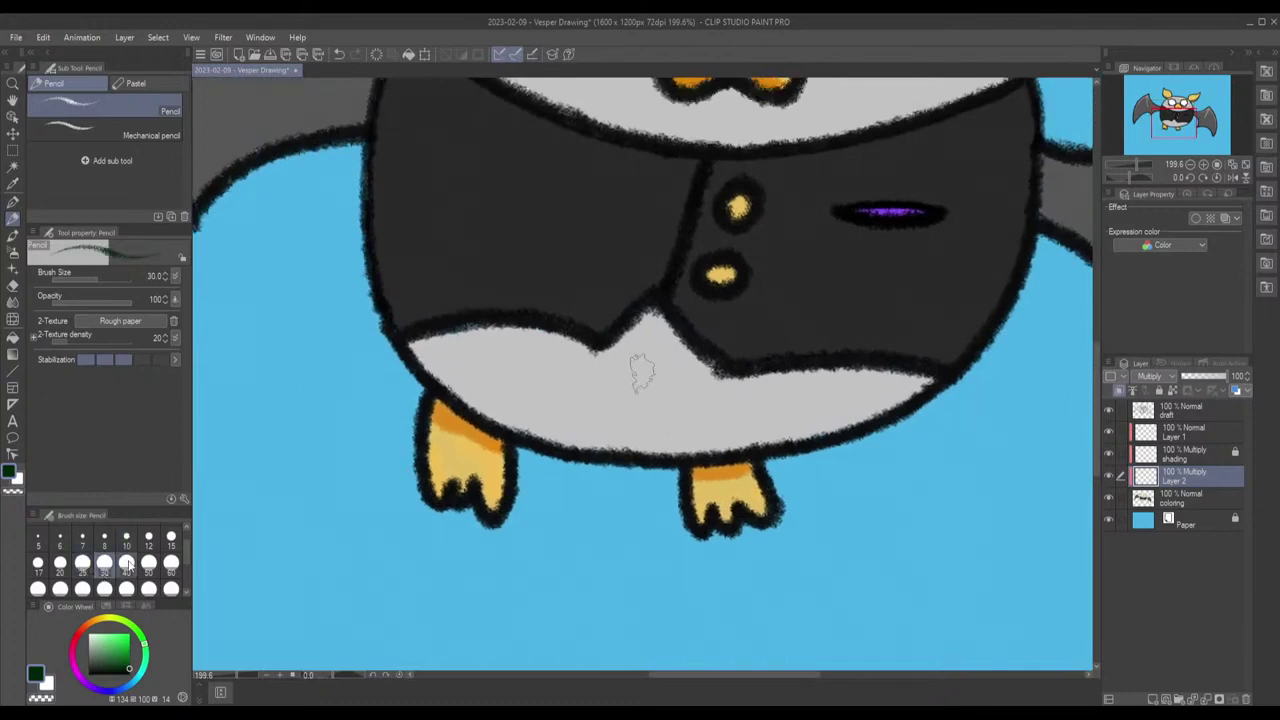
pyautogui.moveTo(430, 358)
pyautogui.mouseDown()
pyautogui.moveTo(422, 348)
pyautogui.moveTo(430, 360)
pyautogui.mouseUp()
pyautogui.hotkey('ctrl', 'z')
pyautogui.hotkey('ctrl', 'z')
# Step: Sample the belly's light gray and shade a broad band along its lower edge with the Pencil at size 30
pyautogui.keyDown('alt'); pyautogui.click(517, 400); pyautogui.keyUp('alt')
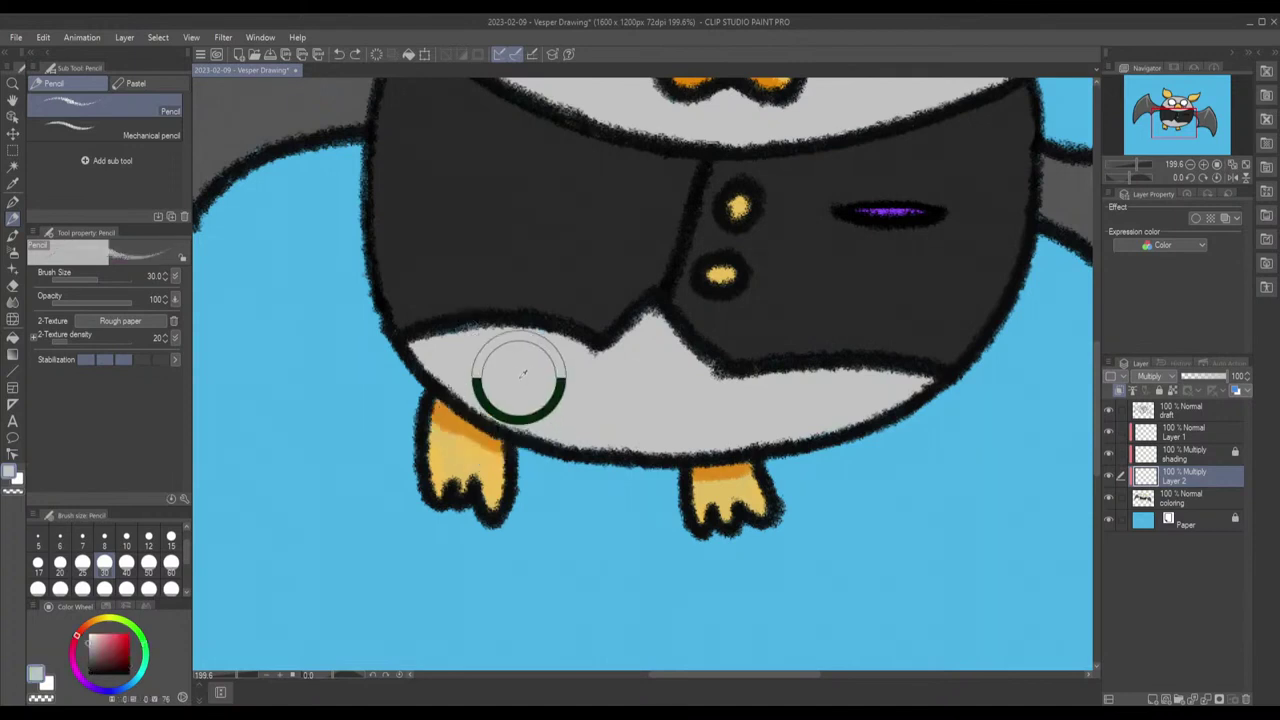
pyautogui.moveTo(434, 352)
pyautogui.mouseDown()
pyautogui.moveTo(450, 368)
pyautogui.moveTo(428, 352)
pyautogui.moveTo(434, 378)
pyautogui.mouseUp()
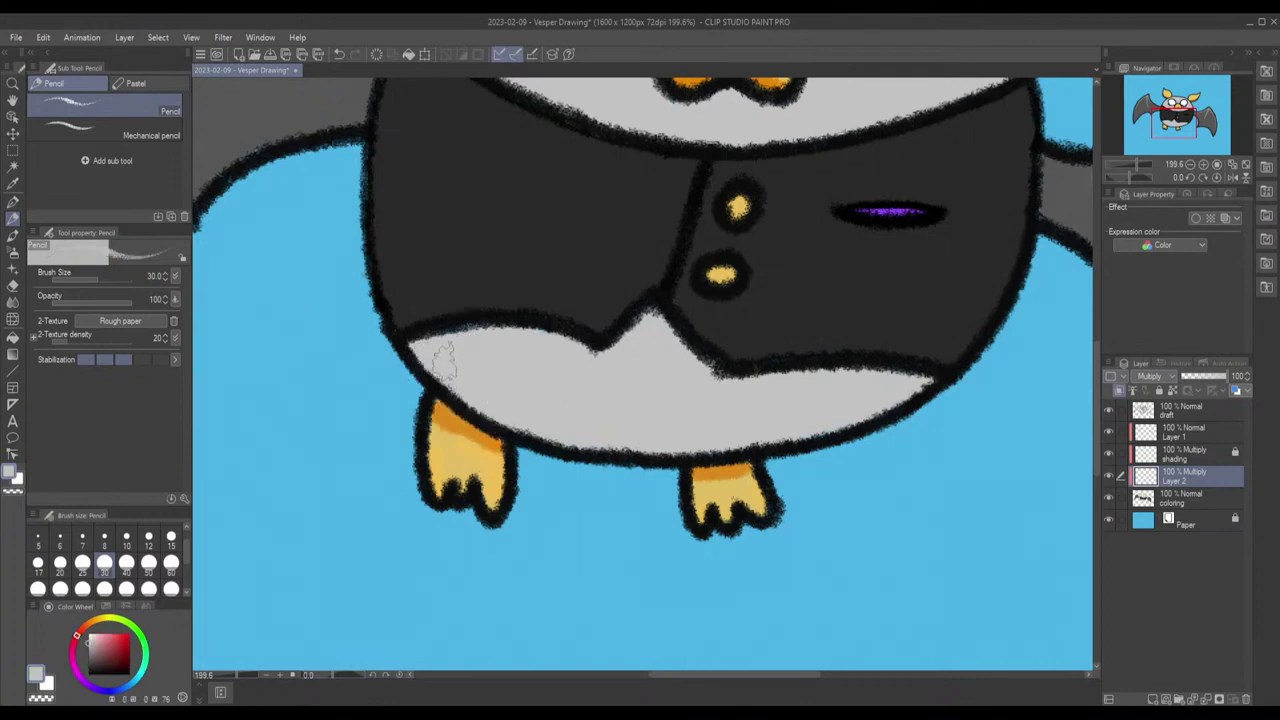
pyautogui.moveTo(450, 372)
pyautogui.mouseDown()
pyautogui.moveTo(504, 410)
pyautogui.moveTo(572, 425)
pyautogui.moveTo(556, 432)
pyautogui.moveTo(617, 432)
pyautogui.mouseUp()
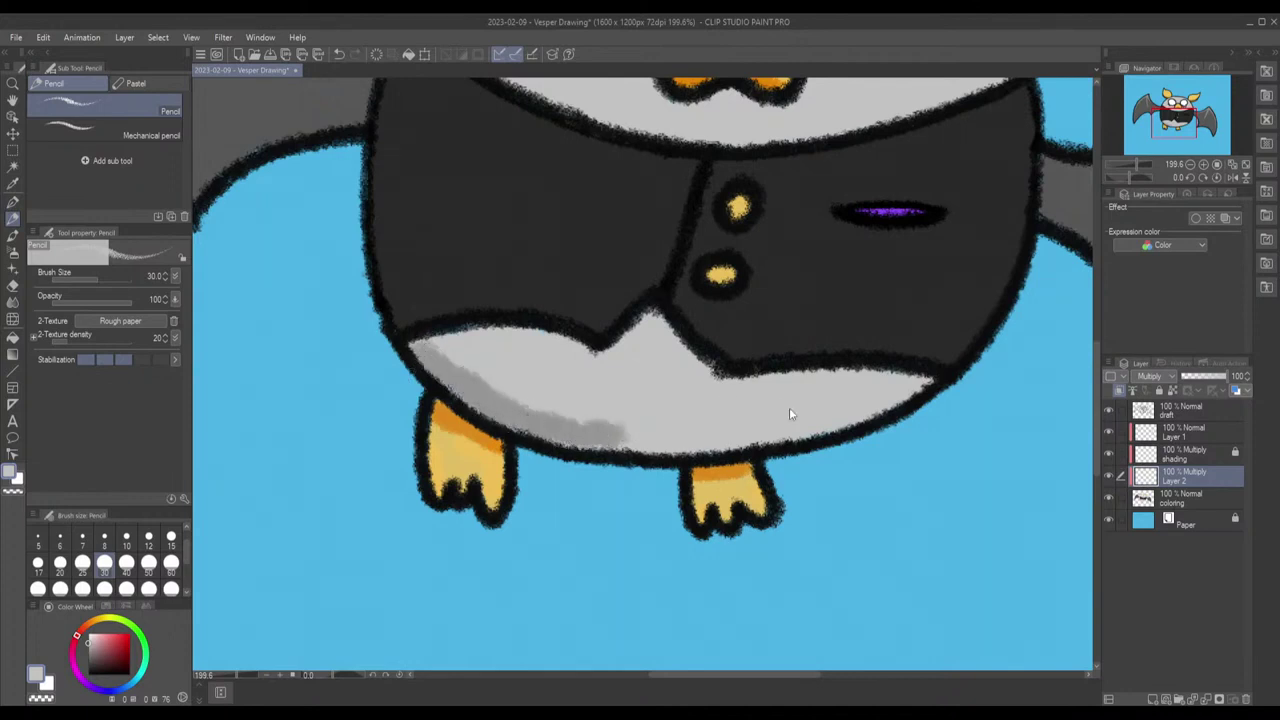
pyautogui.hotkey('ctrl', 'z')
pyautogui.moveTo(432, 352)
pyautogui.mouseDown()
pyautogui.moveTo(455, 385)
pyautogui.moveTo(500, 405)
pyautogui.moveTo(565, 428)
pyautogui.moveTo(655, 432)
pyautogui.moveTo(638, 440)
pyautogui.moveTo(805, 428)
pyautogui.moveTo(893, 405)
pyautogui.mouseUp()
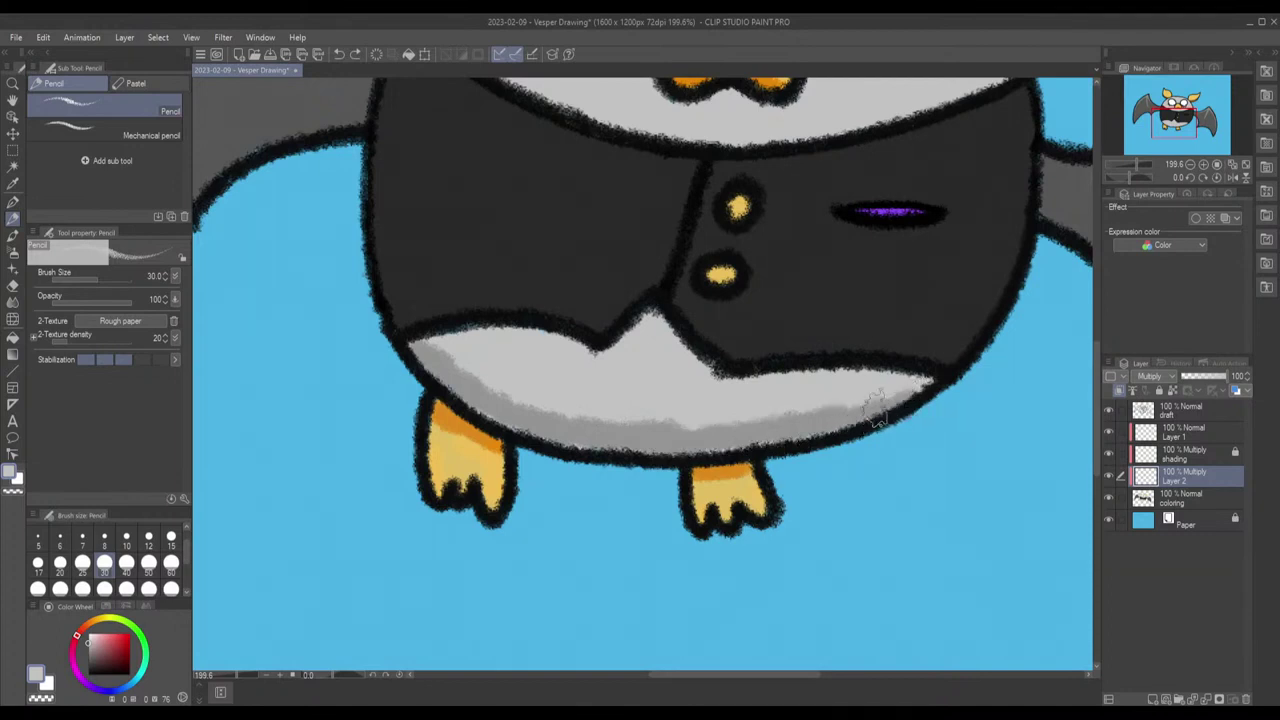
pyautogui.moveTo(762, 424)
pyautogui.mouseDown()
pyautogui.moveTo(596, 429)
pyautogui.moveTo(528, 410)
pyautogui.moveTo(436, 357)
pyautogui.moveTo(656, 429)
pyautogui.moveTo(878, 407)
pyautogui.moveTo(573, 418)
pyautogui.mouseUp()
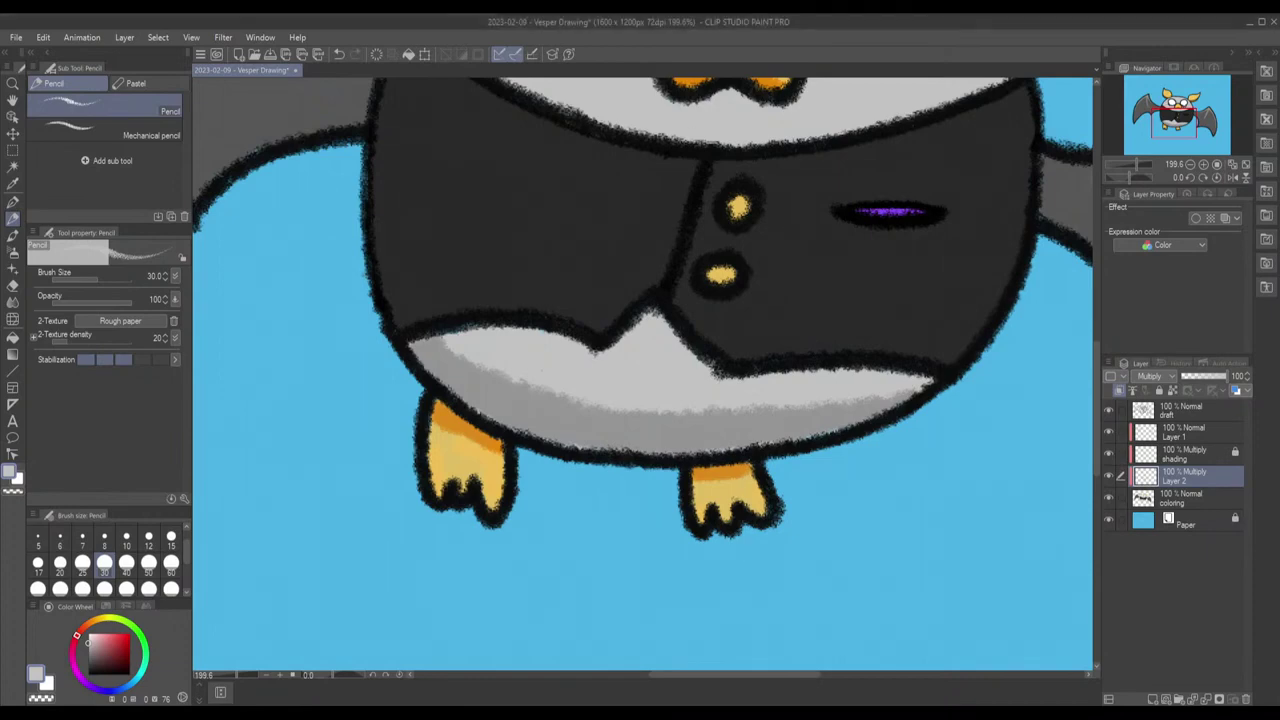
# Step: Examine the whole drawing fitted to the view, toggling the Paper layer off and back on
pyautogui.scroll(-2, 802, 411)
pyautogui.scroll(-3, 815, 370)
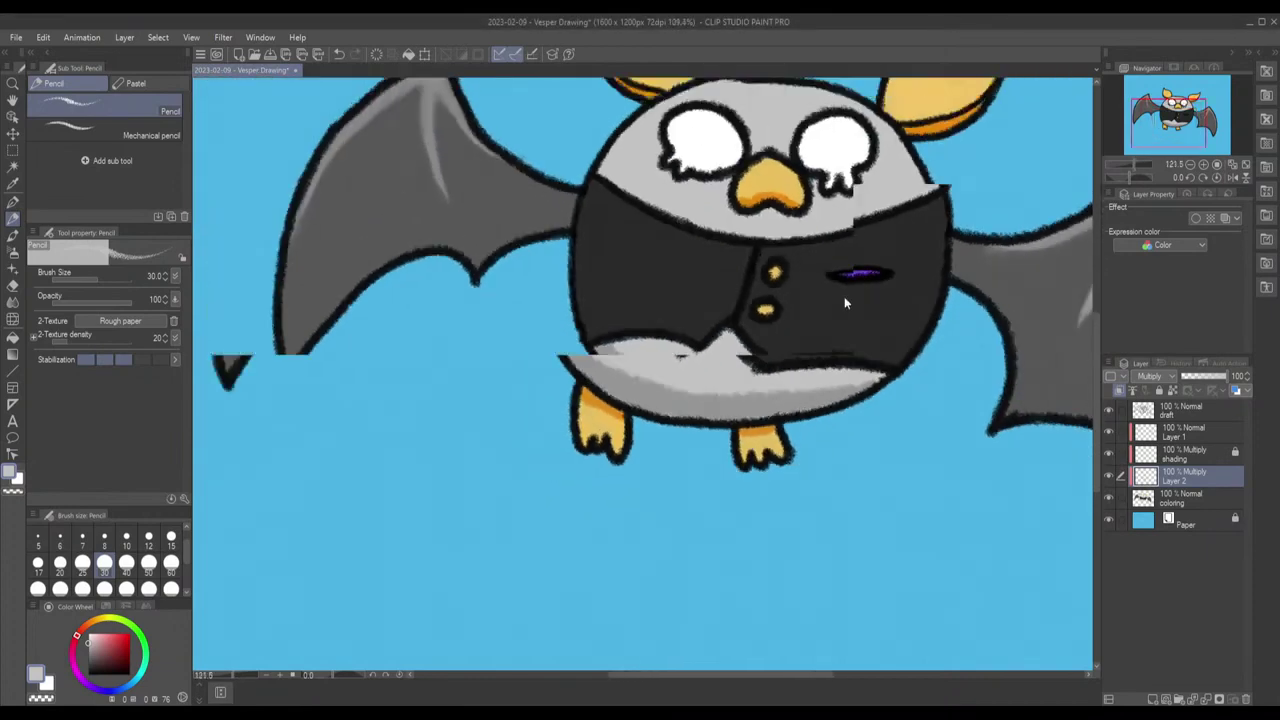
pyautogui.scroll(-2, 792, 354)
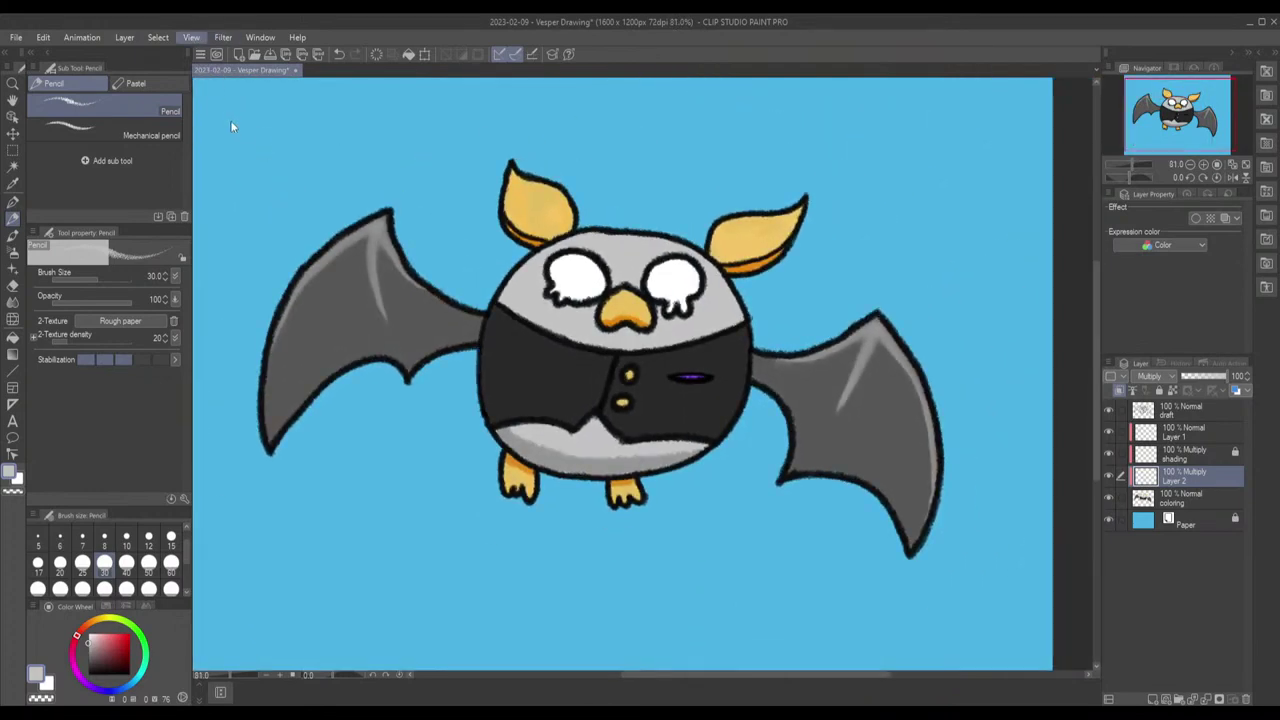
pyautogui.hotkey('ctrl', '0')
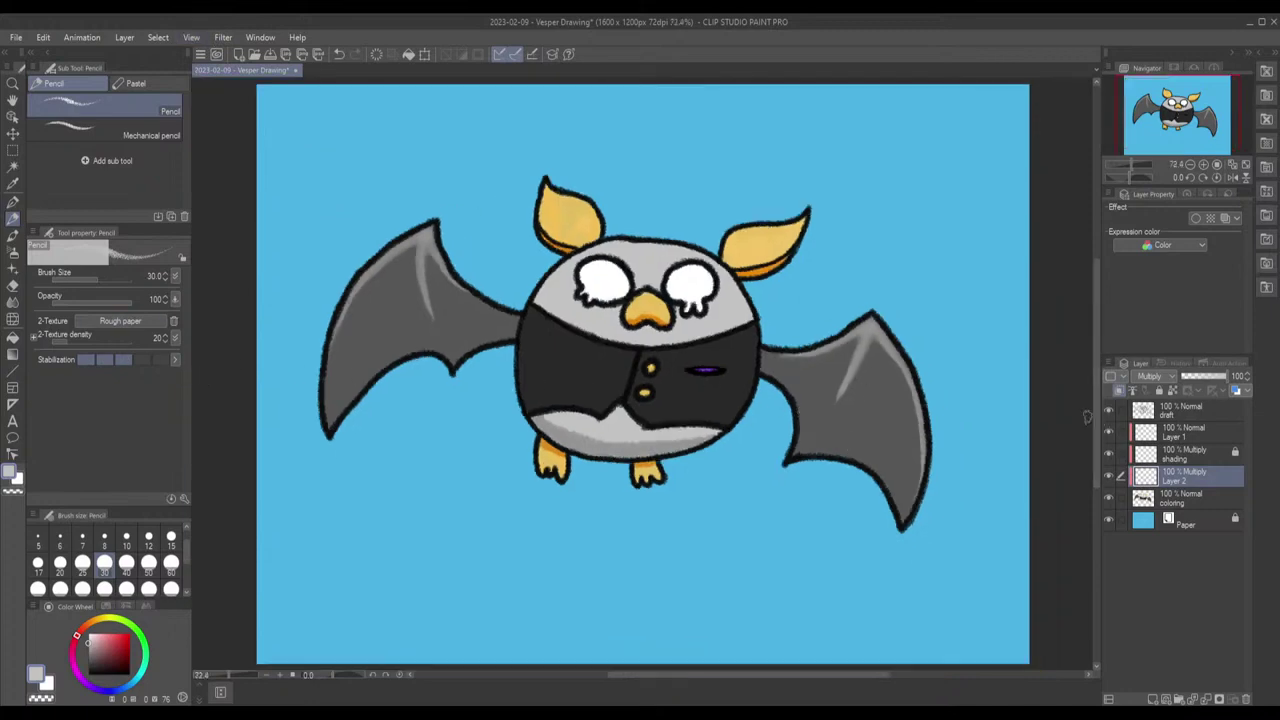
pyautogui.click(1108, 522)
pyautogui.click(1108, 520)
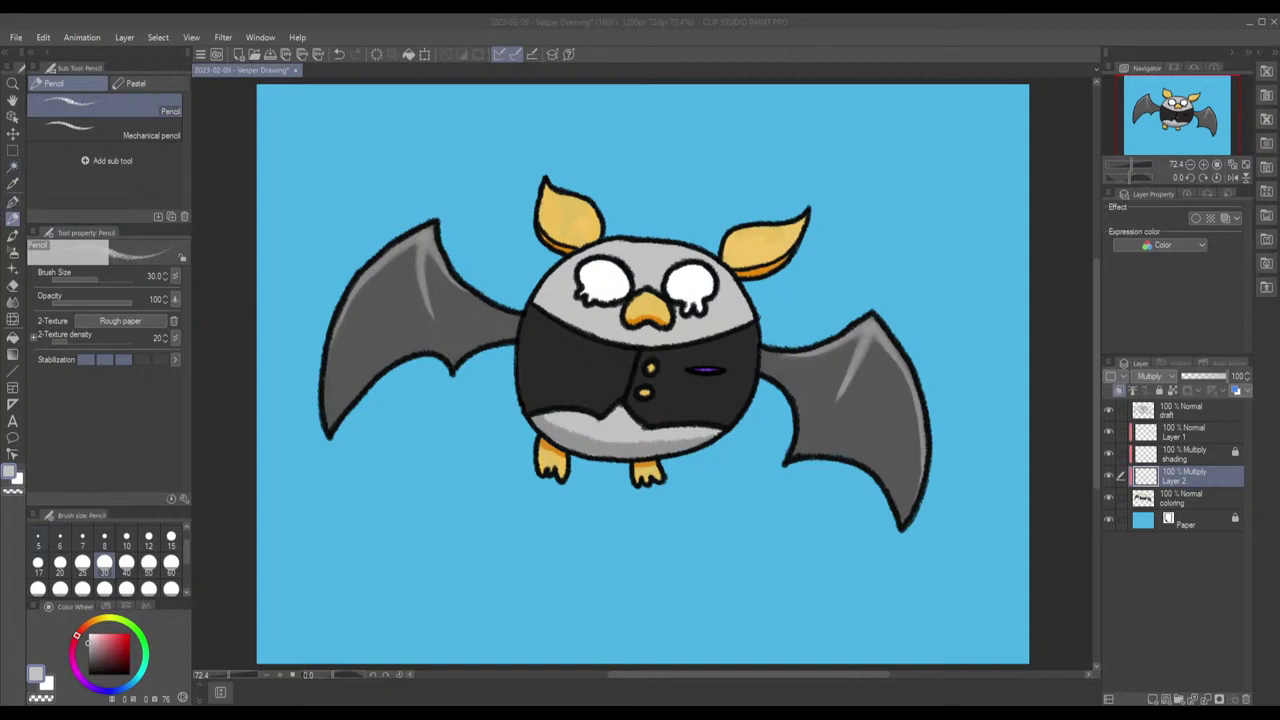
# Step: Write the drawing's date, beginning 2023-, in the lower right corner of the canvas on the draft layer with a black G-pen at size 10
pyautogui.click(13, 201)
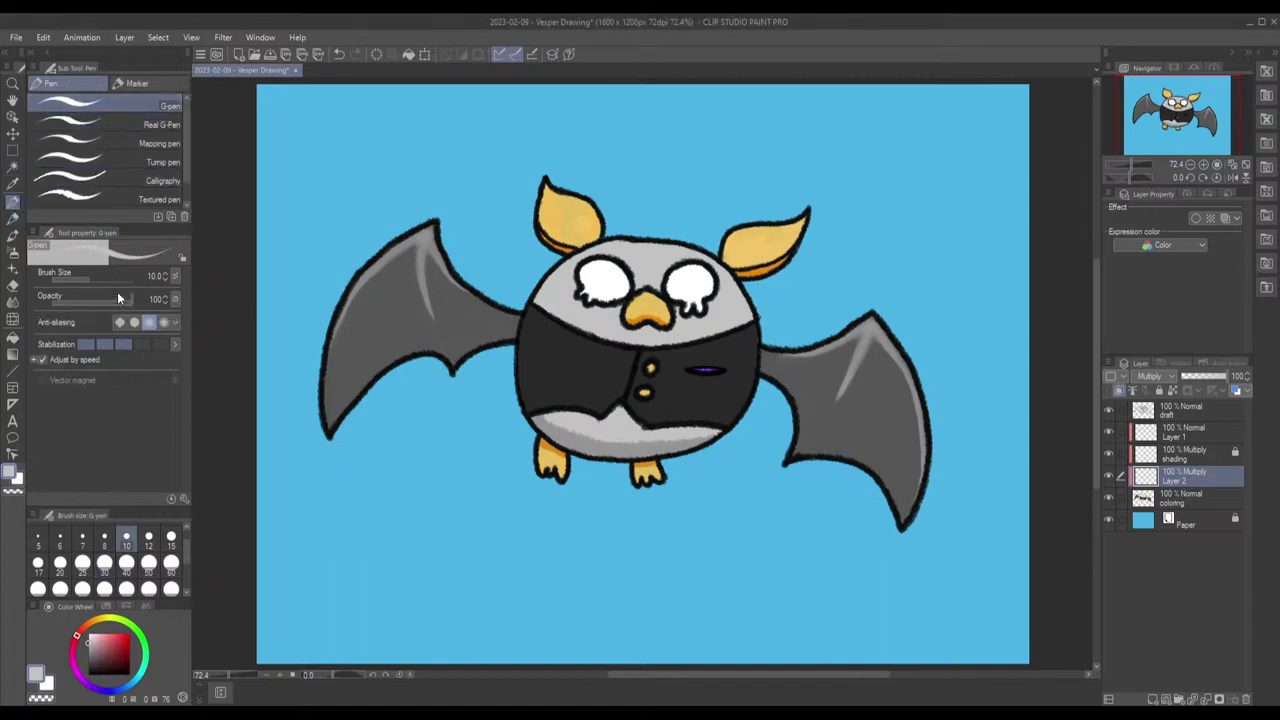
pyautogui.click(88, 672)
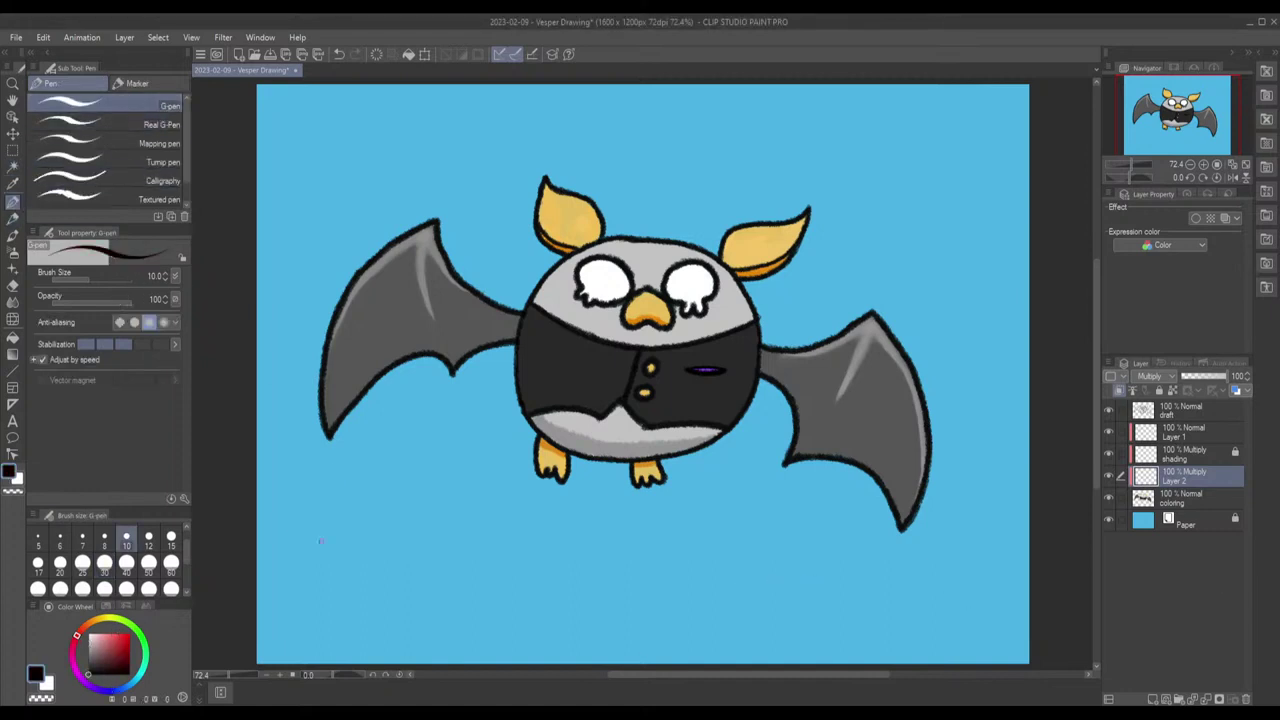
pyautogui.click(1199, 411)
pyautogui.moveTo(761, 593); pyautogui.dragTo(815, 571)
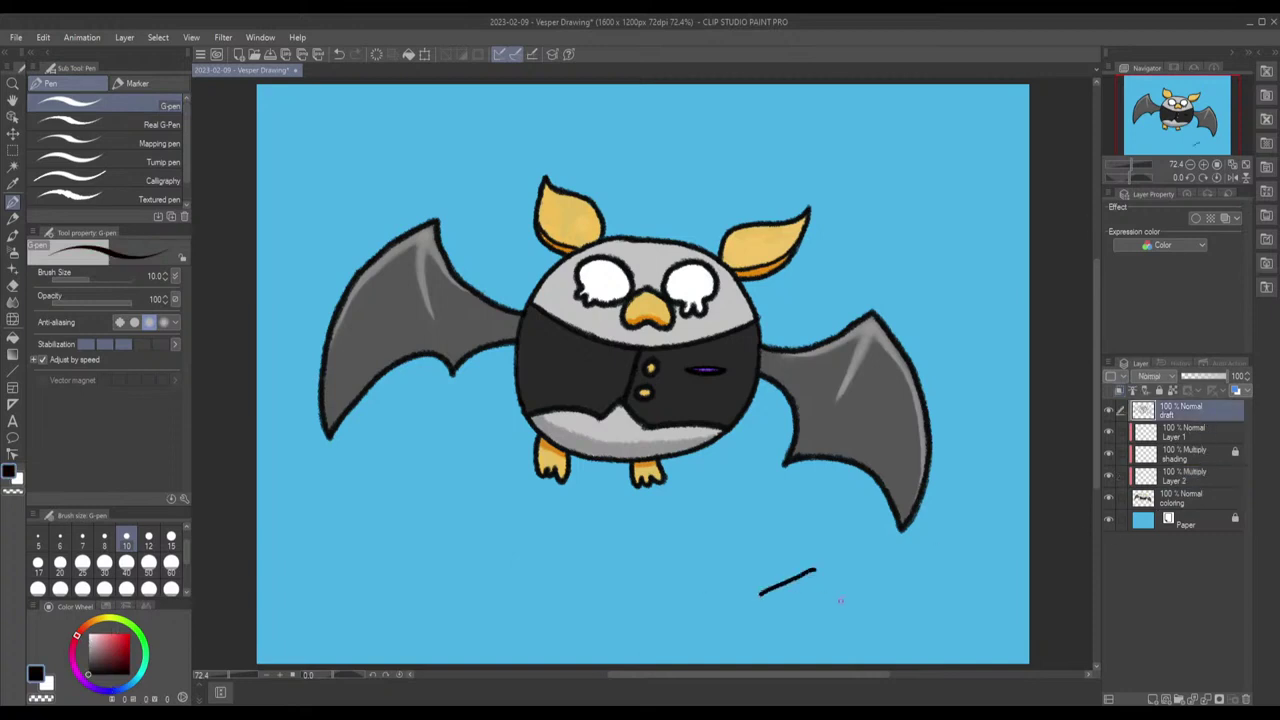
pyautogui.hotkey('ctrl', 'z')
pyautogui.moveTo(852, 632)
pyautogui.mouseDown()
pyautogui.moveTo(876, 652)
pyautogui.moveTo(888, 628)
pyautogui.moveTo(922, 624)
pyautogui.moveTo(925, 645)
pyautogui.moveTo(934, 638)
pyautogui.mouseUp()
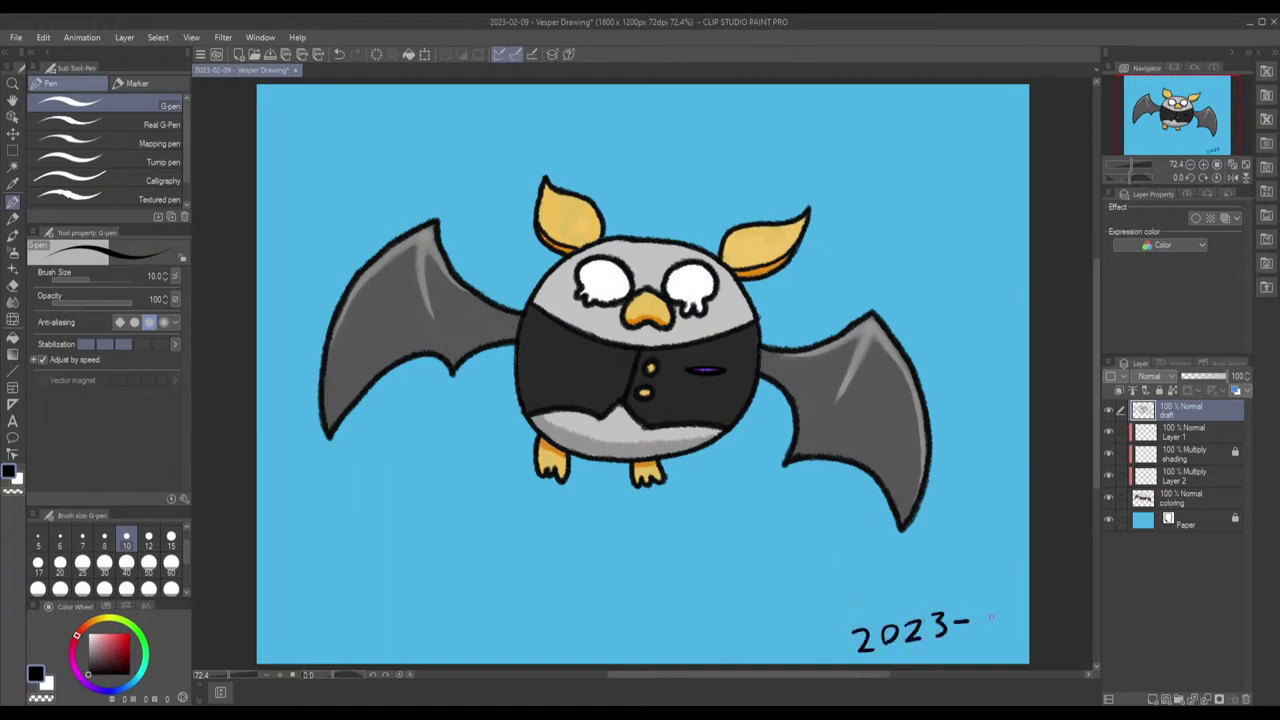
pyautogui.moveTo(976, 614)
pyautogui.mouseDown()
pyautogui.moveTo(991, 634)
pyautogui.moveTo(1018, 632)
pyautogui.mouseUp()
pyautogui.hotkey('ctrl', 'z')
pyautogui.moveTo(1019, 599); pyautogui.dragTo(1020, 628)
# Step: Save the drawing, including as 2023-02-09 - Vesper Drawing.png, and close the program
pyautogui.hotkey('ctrl', 's')
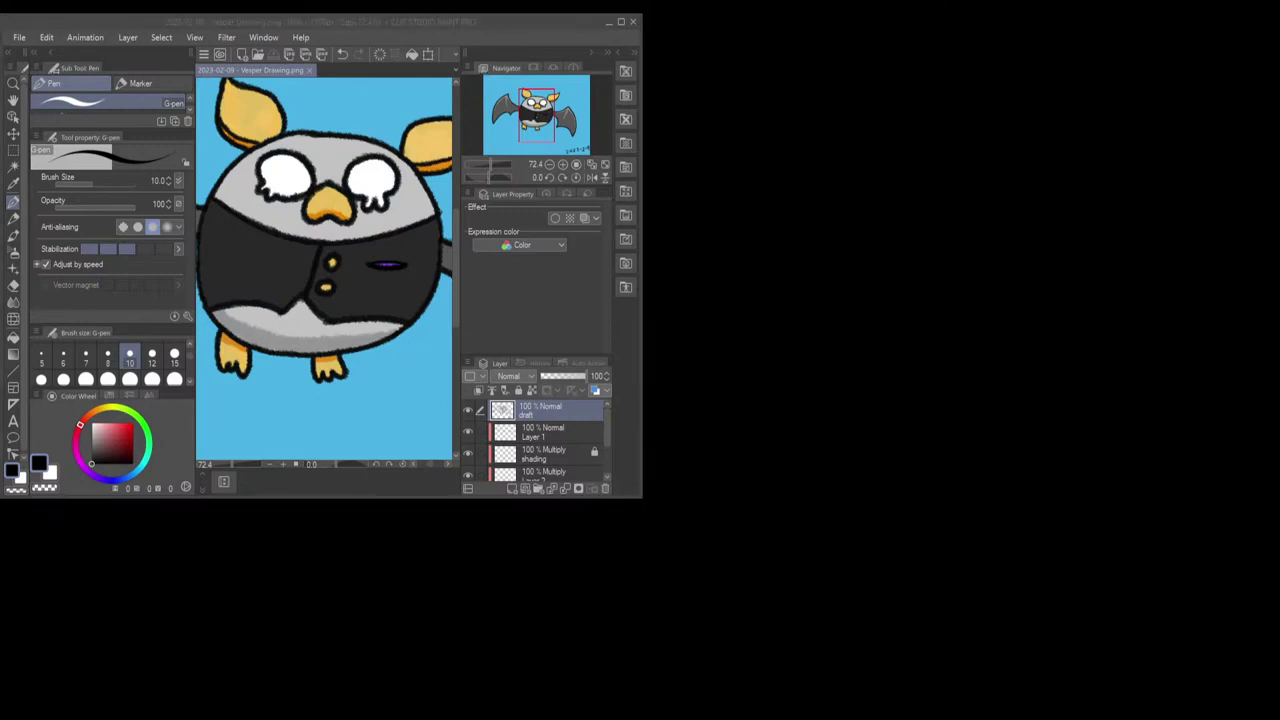
pyautogui.click(632, 21)
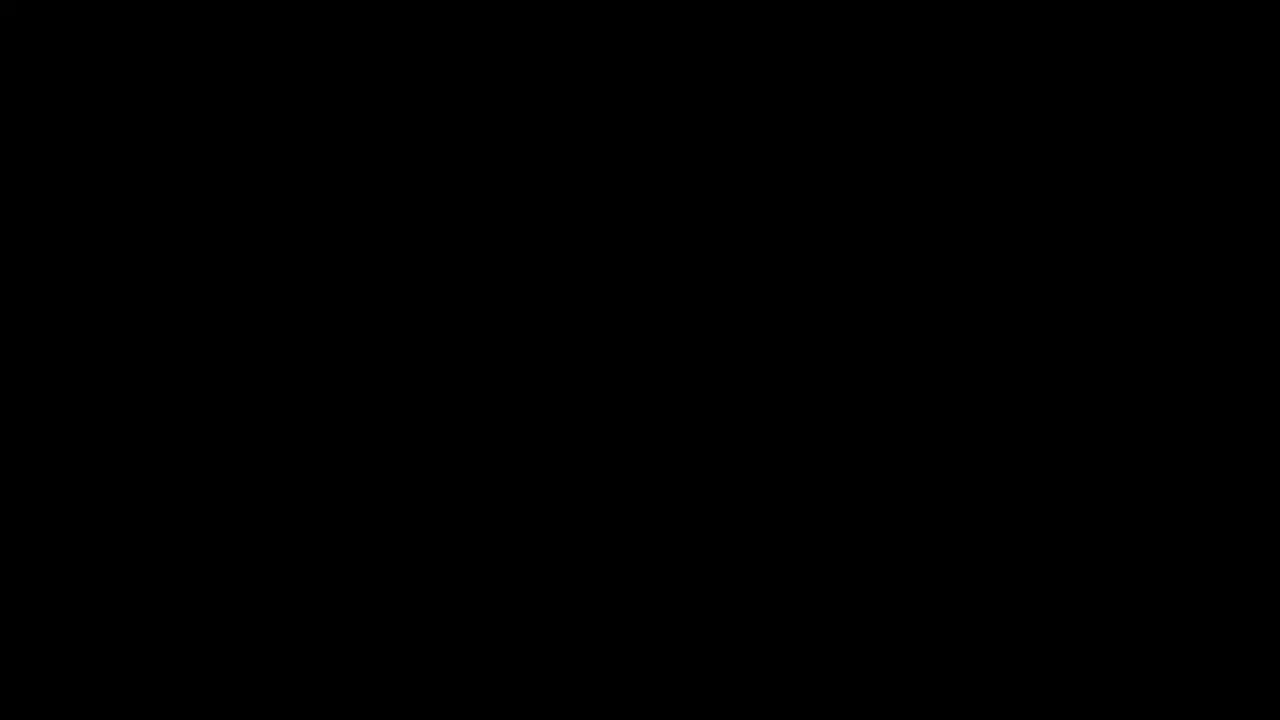